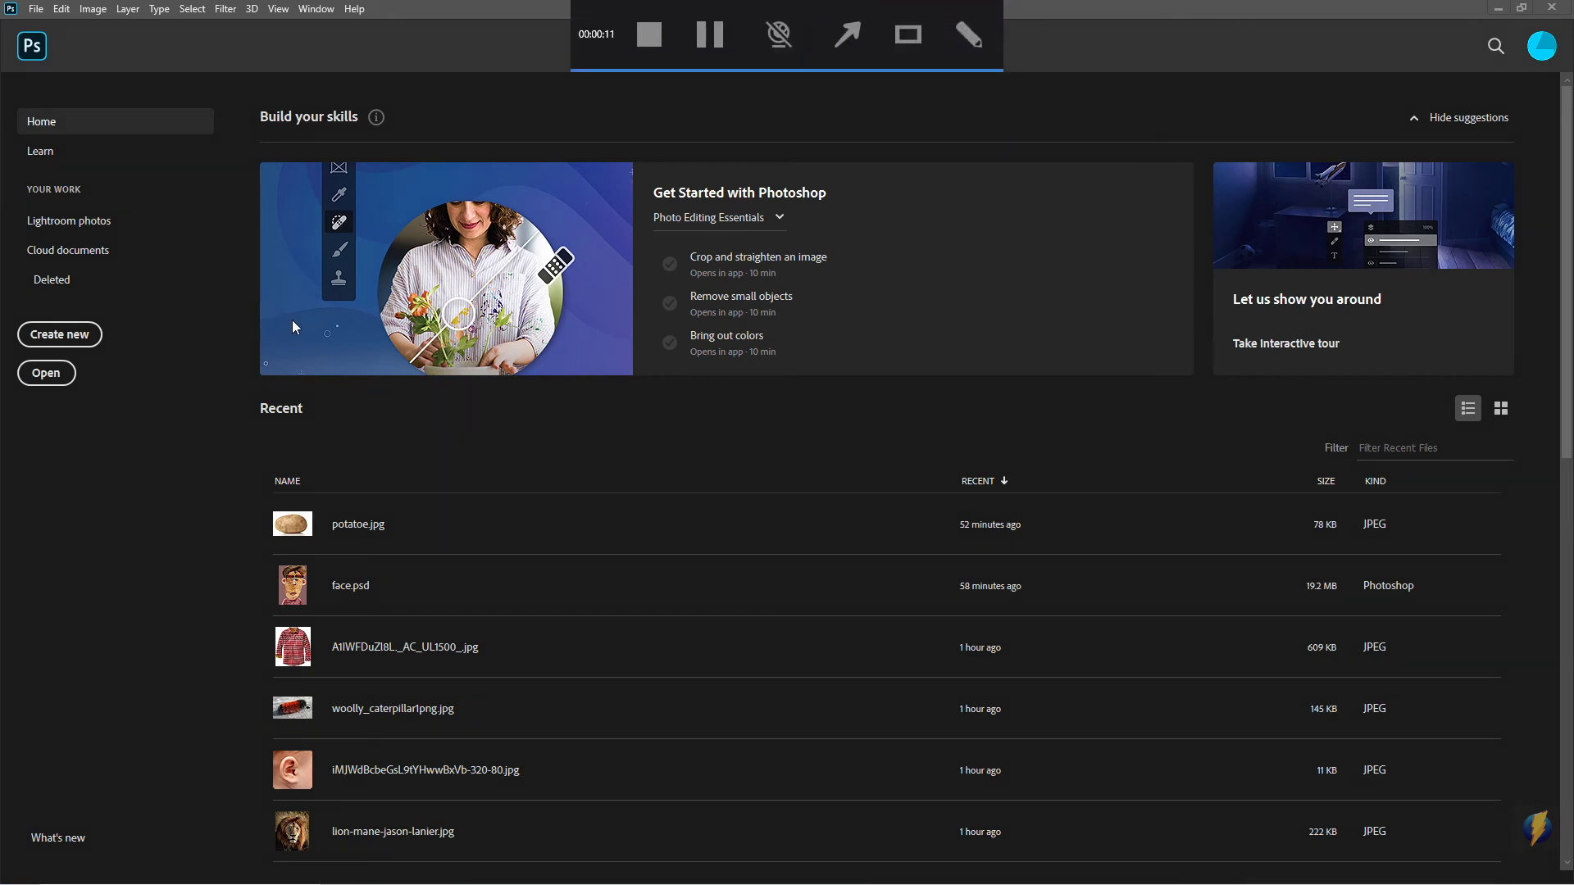
# Start a new document and set its size units to pixels
pyautogui.moveTo(219, 469)
pyautogui.mouseDown()
pyautogui.moveTo(56, 99)
pyautogui.moveTo(39, 22)
pyautogui.mouseUp()
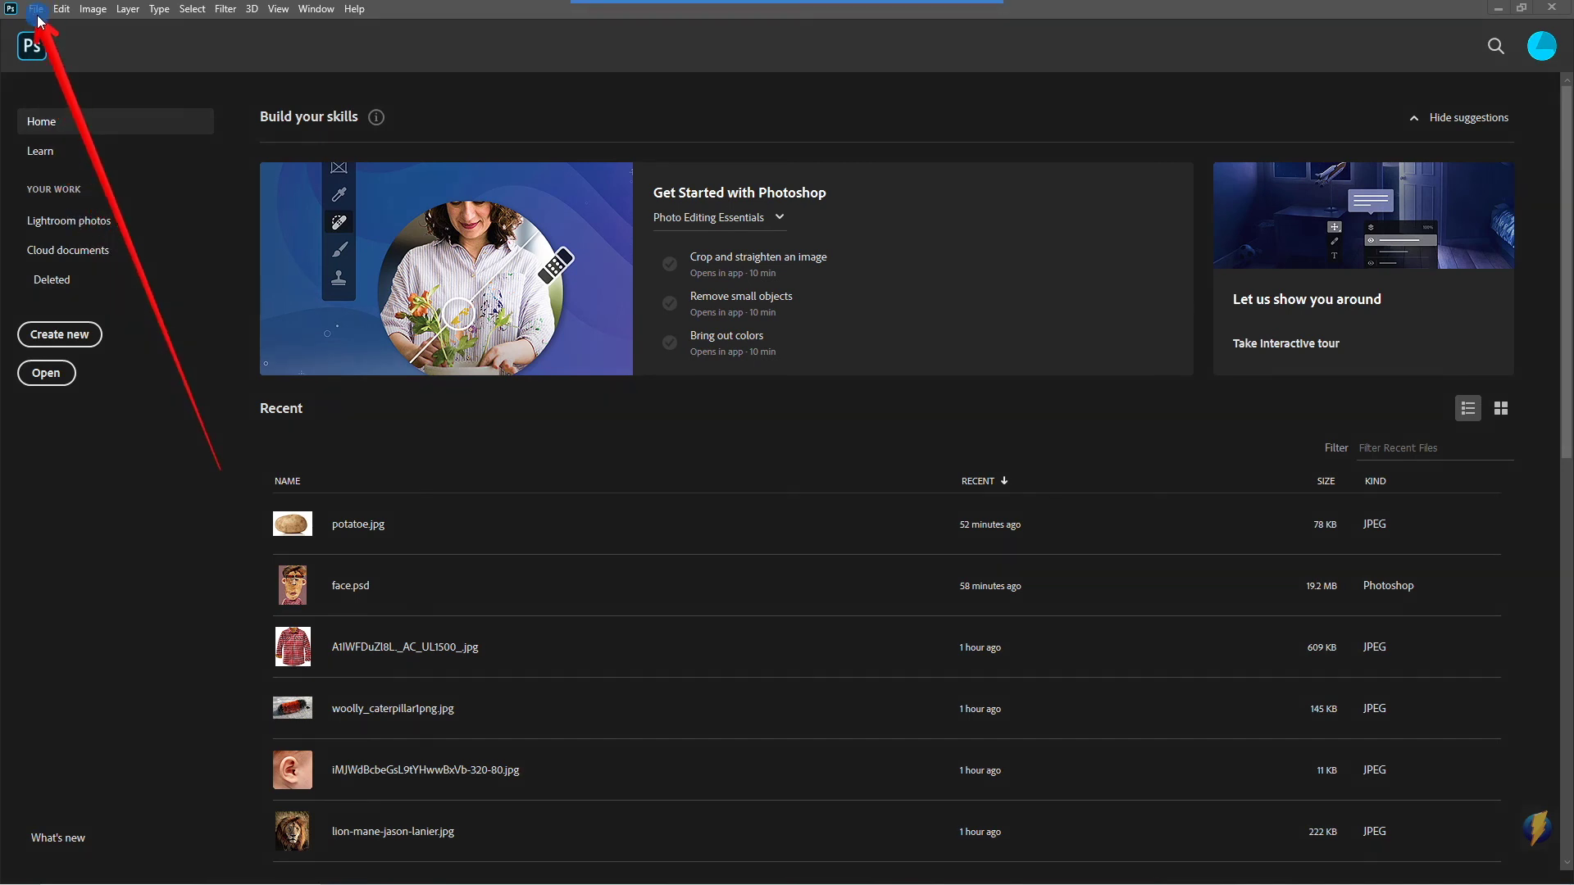
pyautogui.click(36, 9)
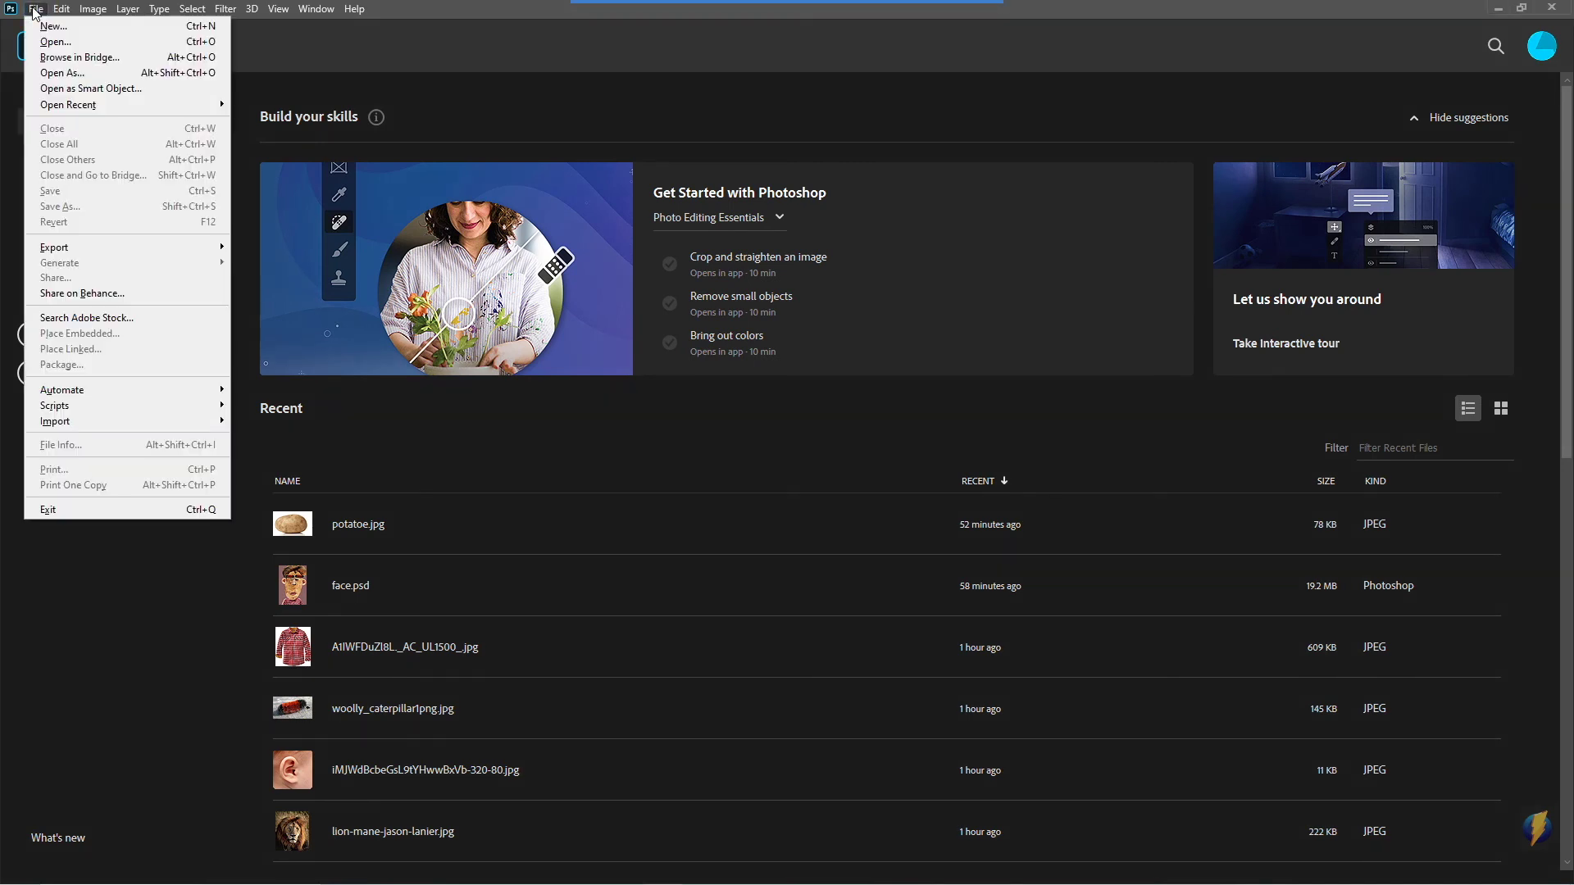
pyautogui.click(127, 27)
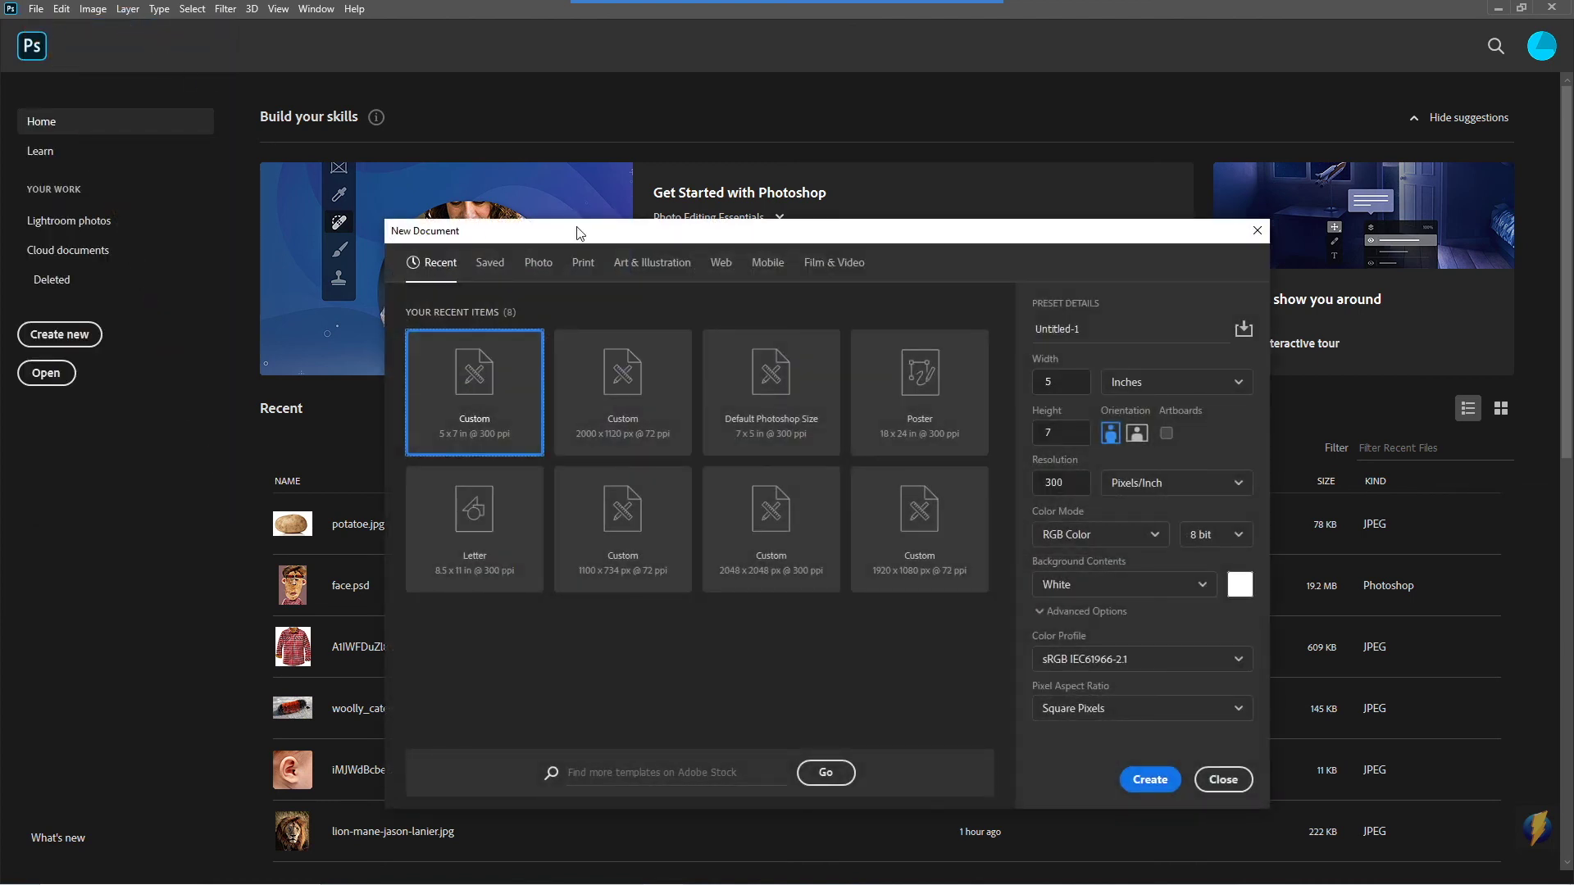
pyautogui.moveTo(707, 237); pyautogui.dragTo(730, 184)
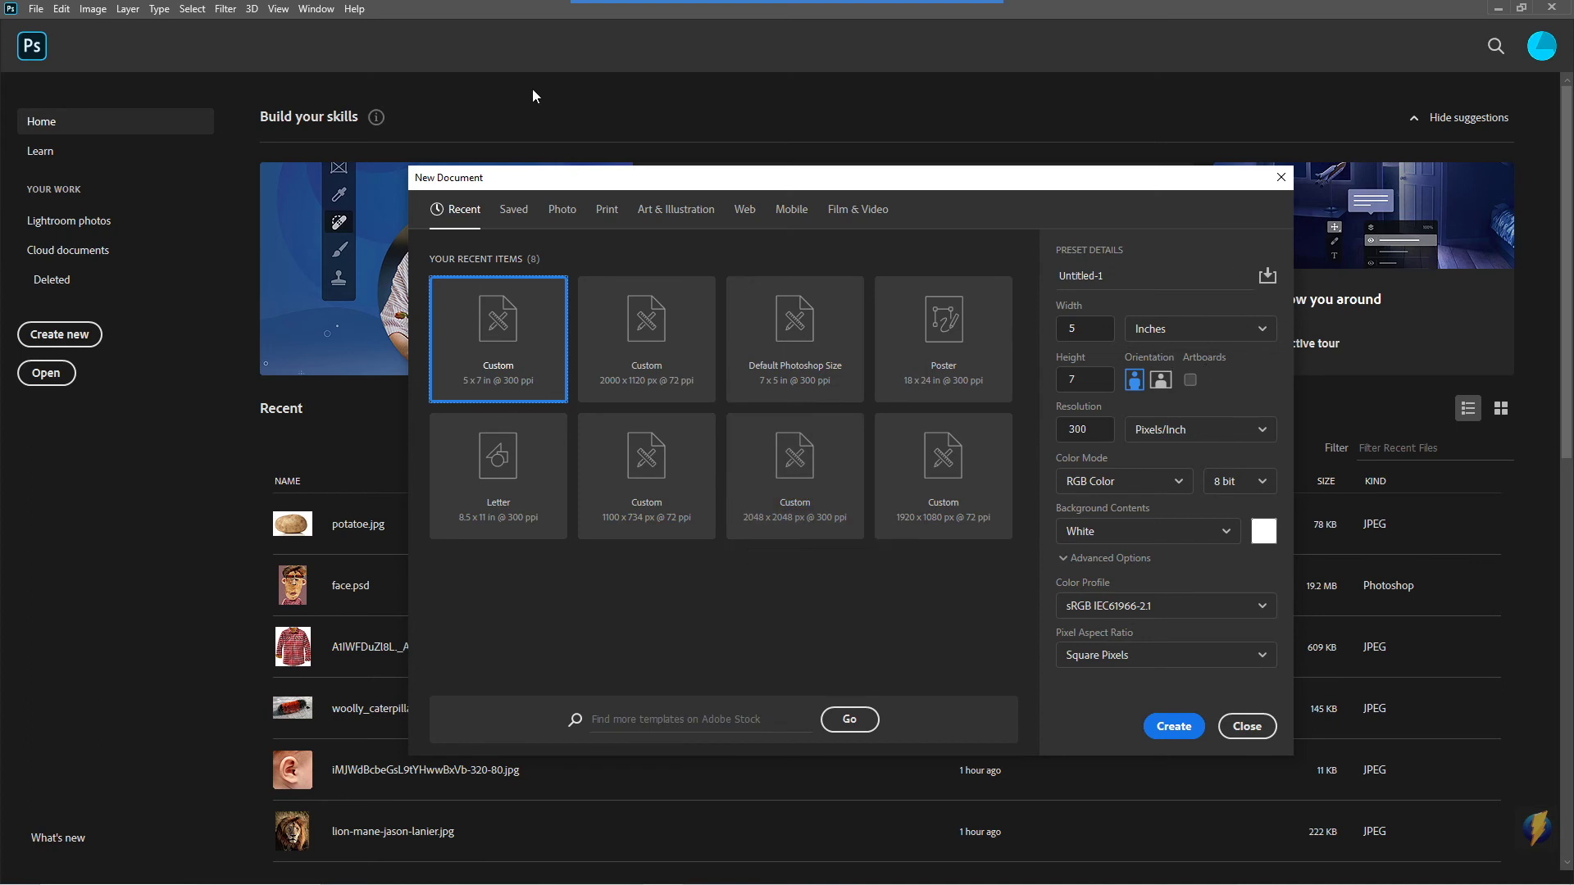
pyautogui.moveTo(673, 7)
pyautogui.click(849, 32)
pyautogui.moveTo(819, 262); pyautogui.dragTo(1055, 313)
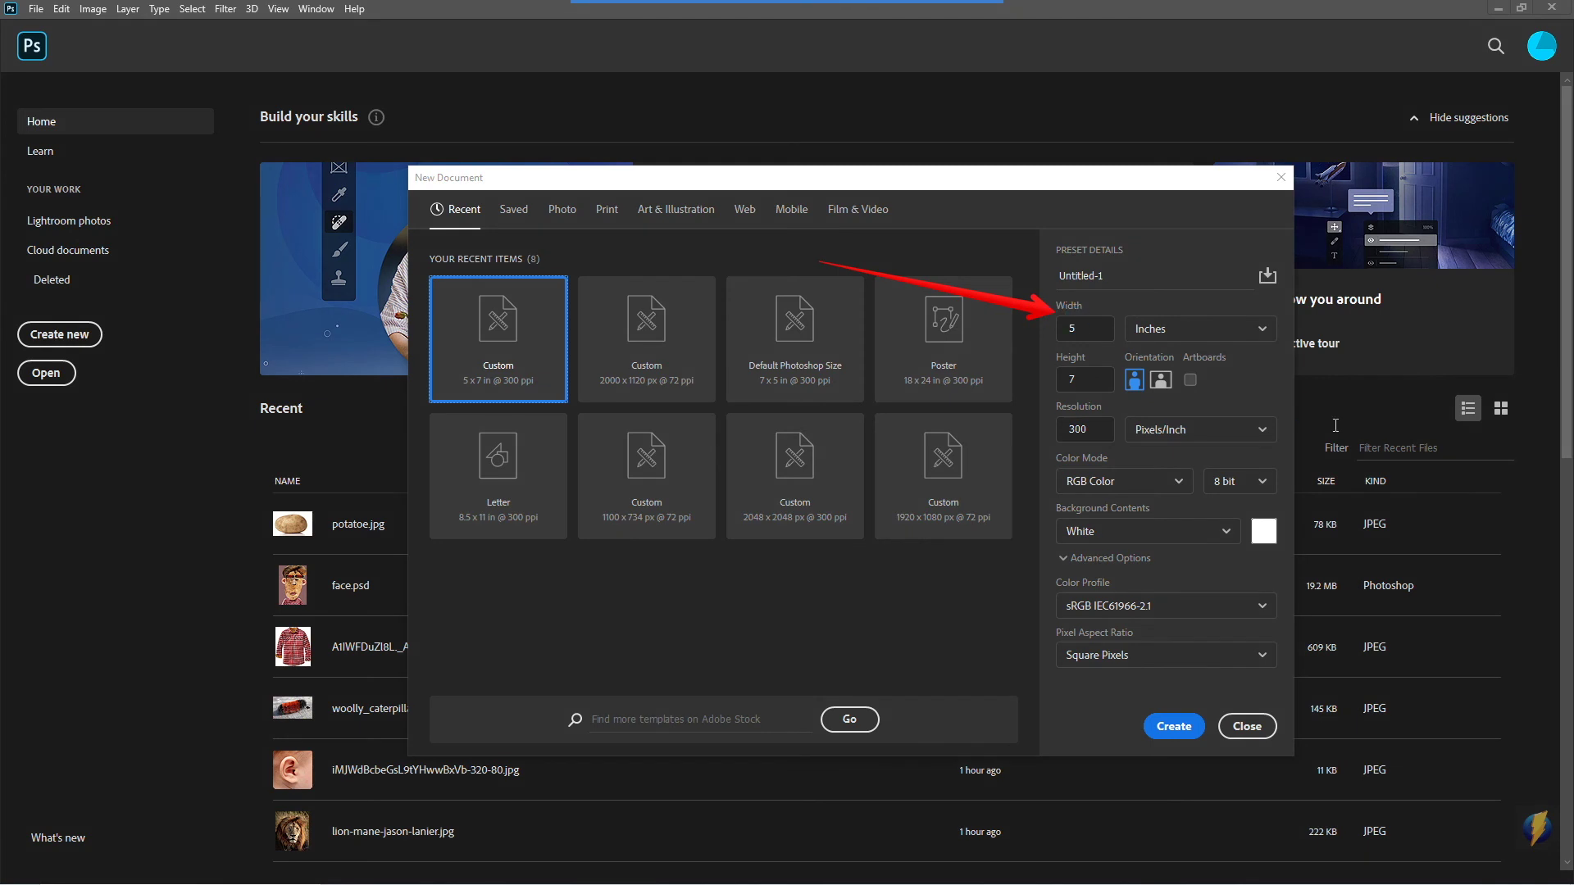
pyautogui.click(1261, 331)
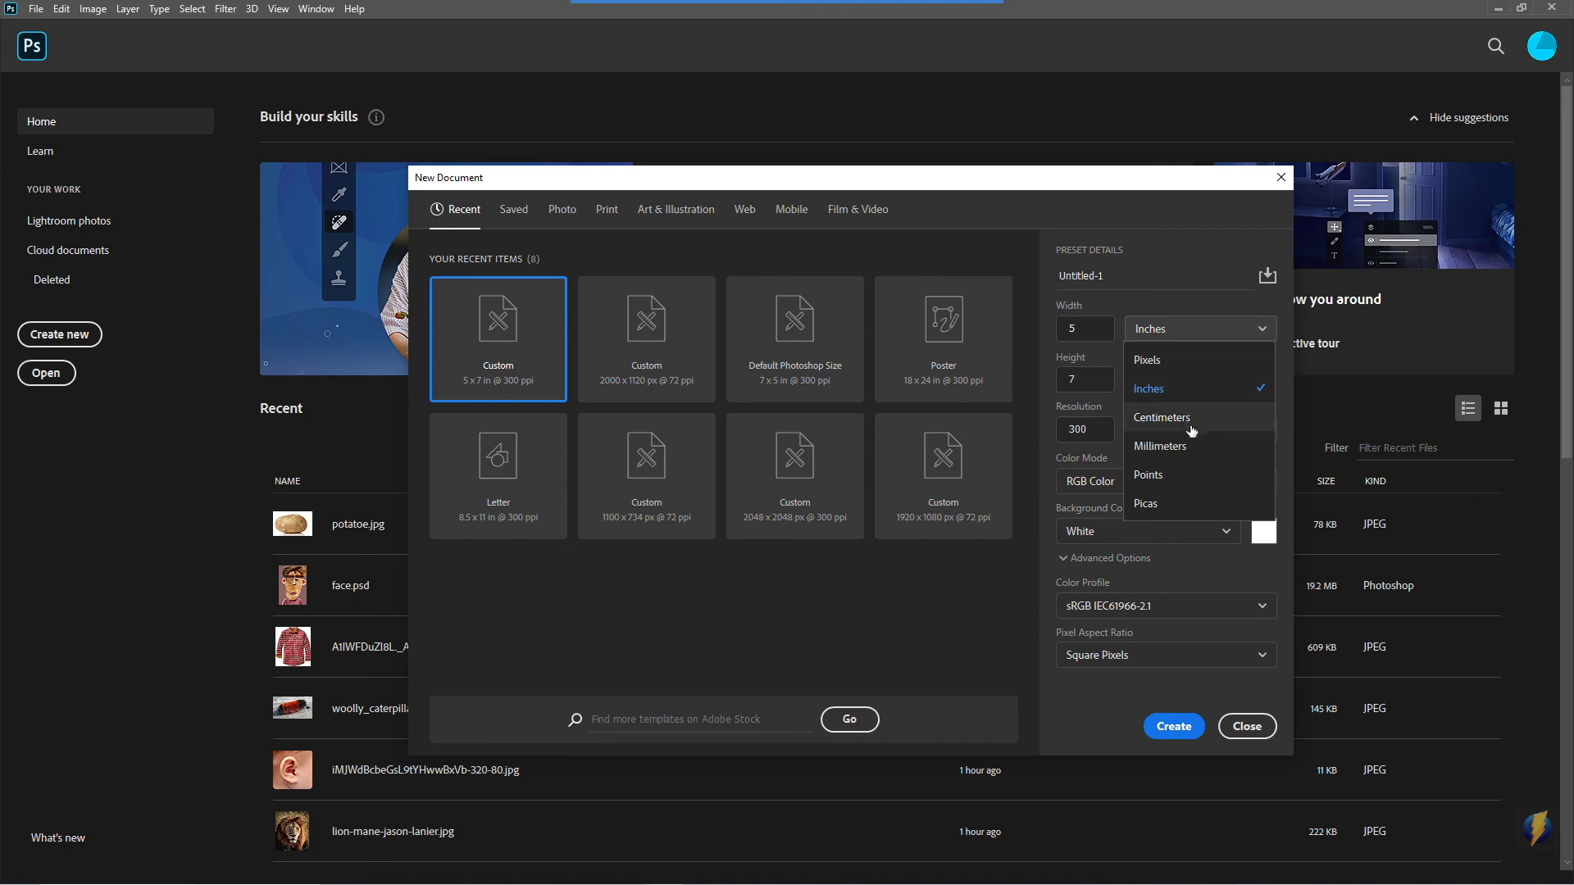
pyautogui.click(1180, 361)
# Create the document with a width and height of 512 pixels at 300 pixels/inch, and close it again
pyautogui.doubleClick(1094, 328)
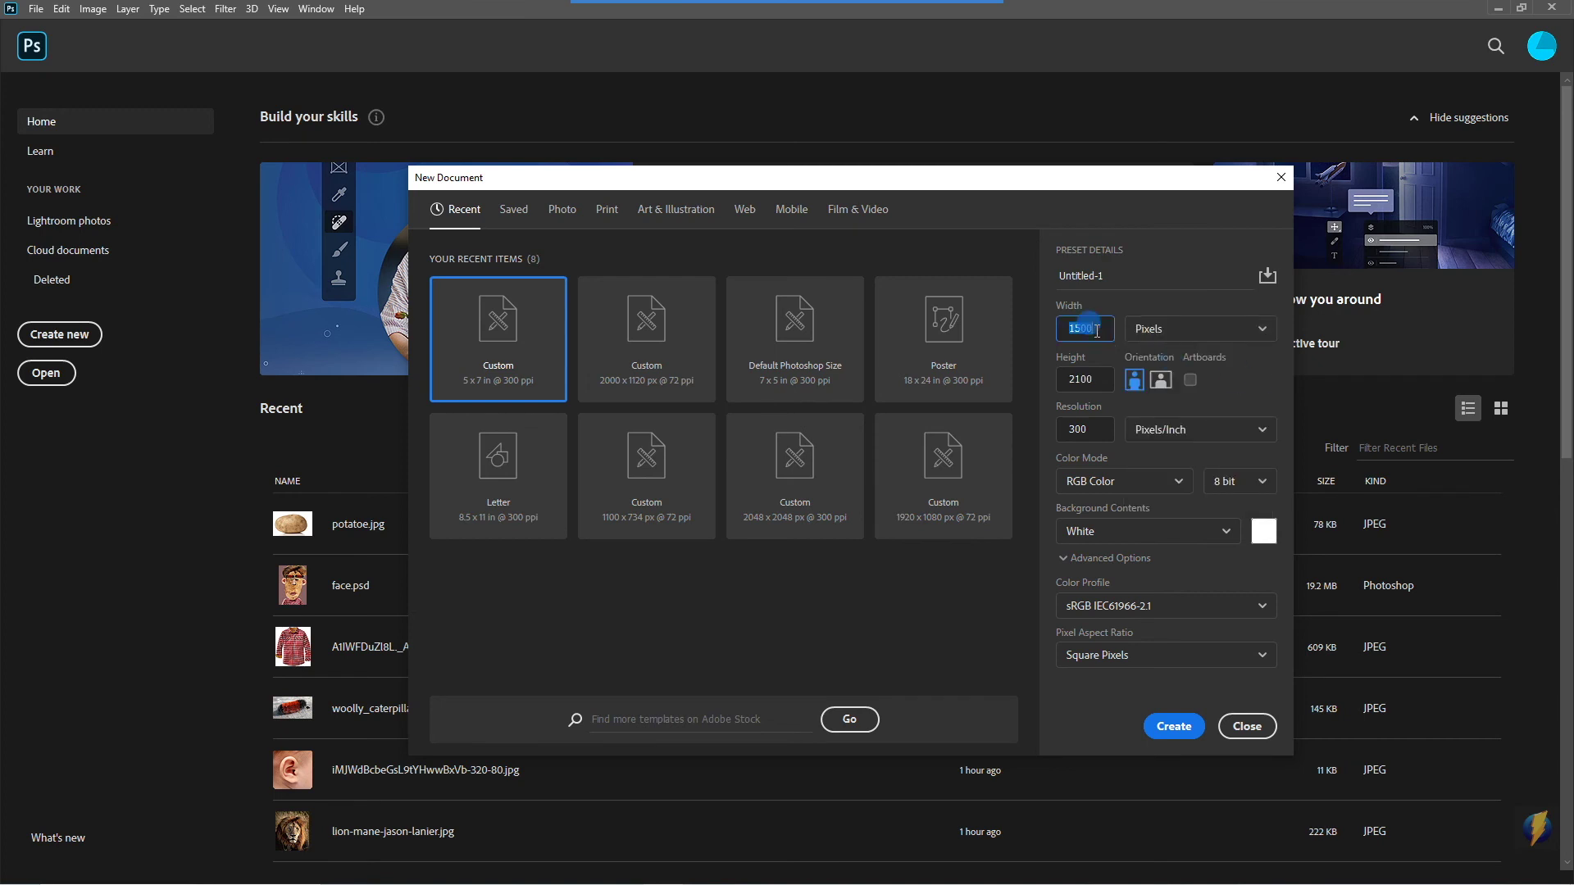
pyautogui.write('50')
pyautogui.write('23')
pyautogui.press('BackSpace')
pyautogui.click(1085, 381)
pyautogui.write('512')
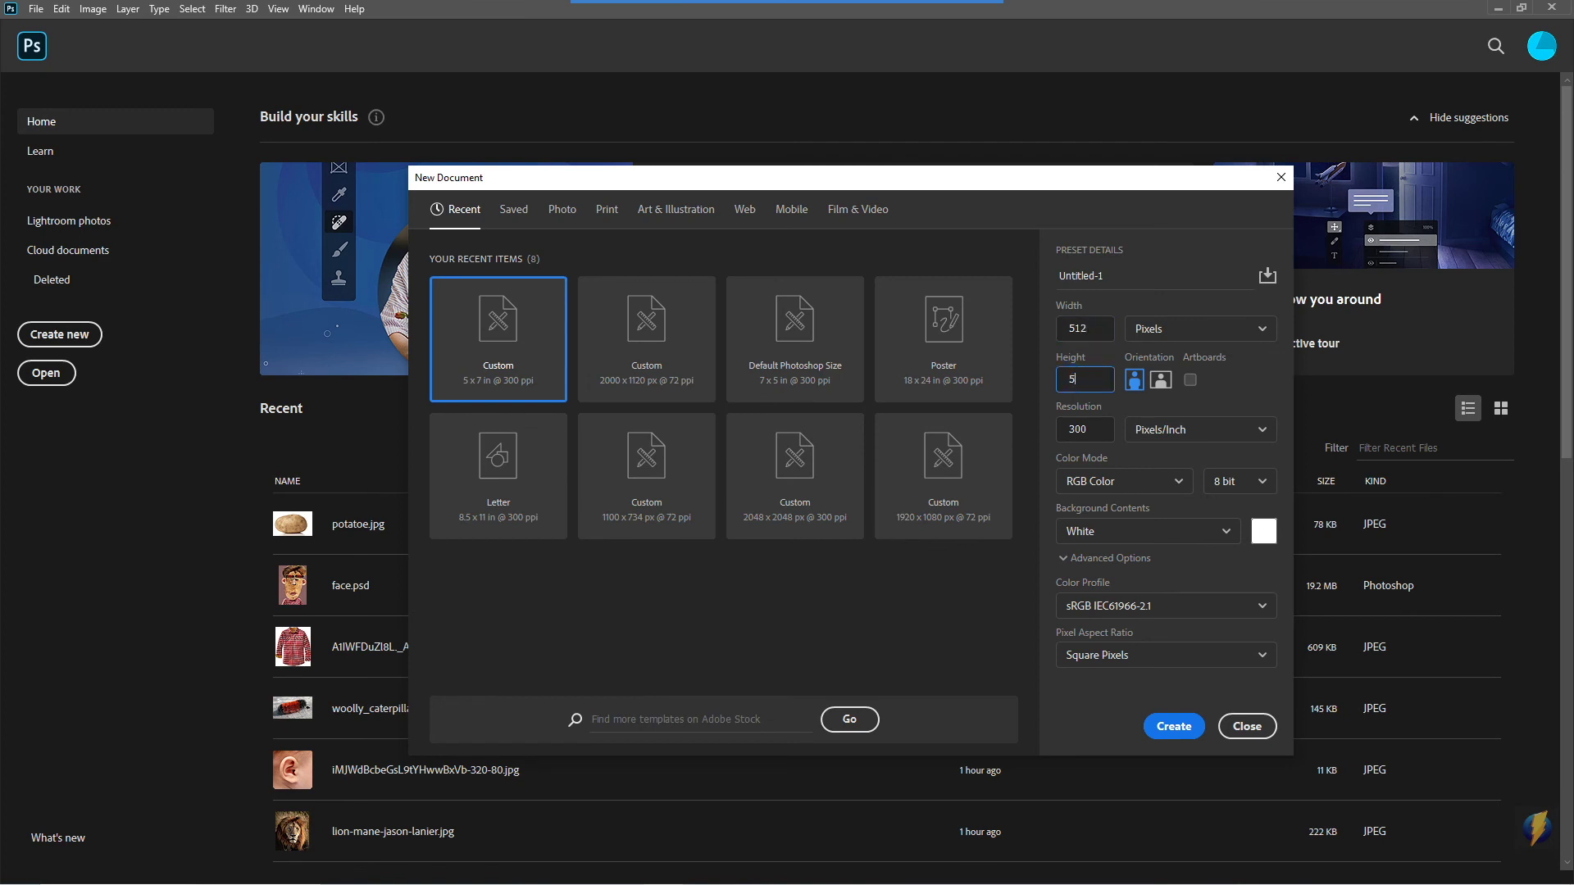
pyautogui.click(1089, 430)
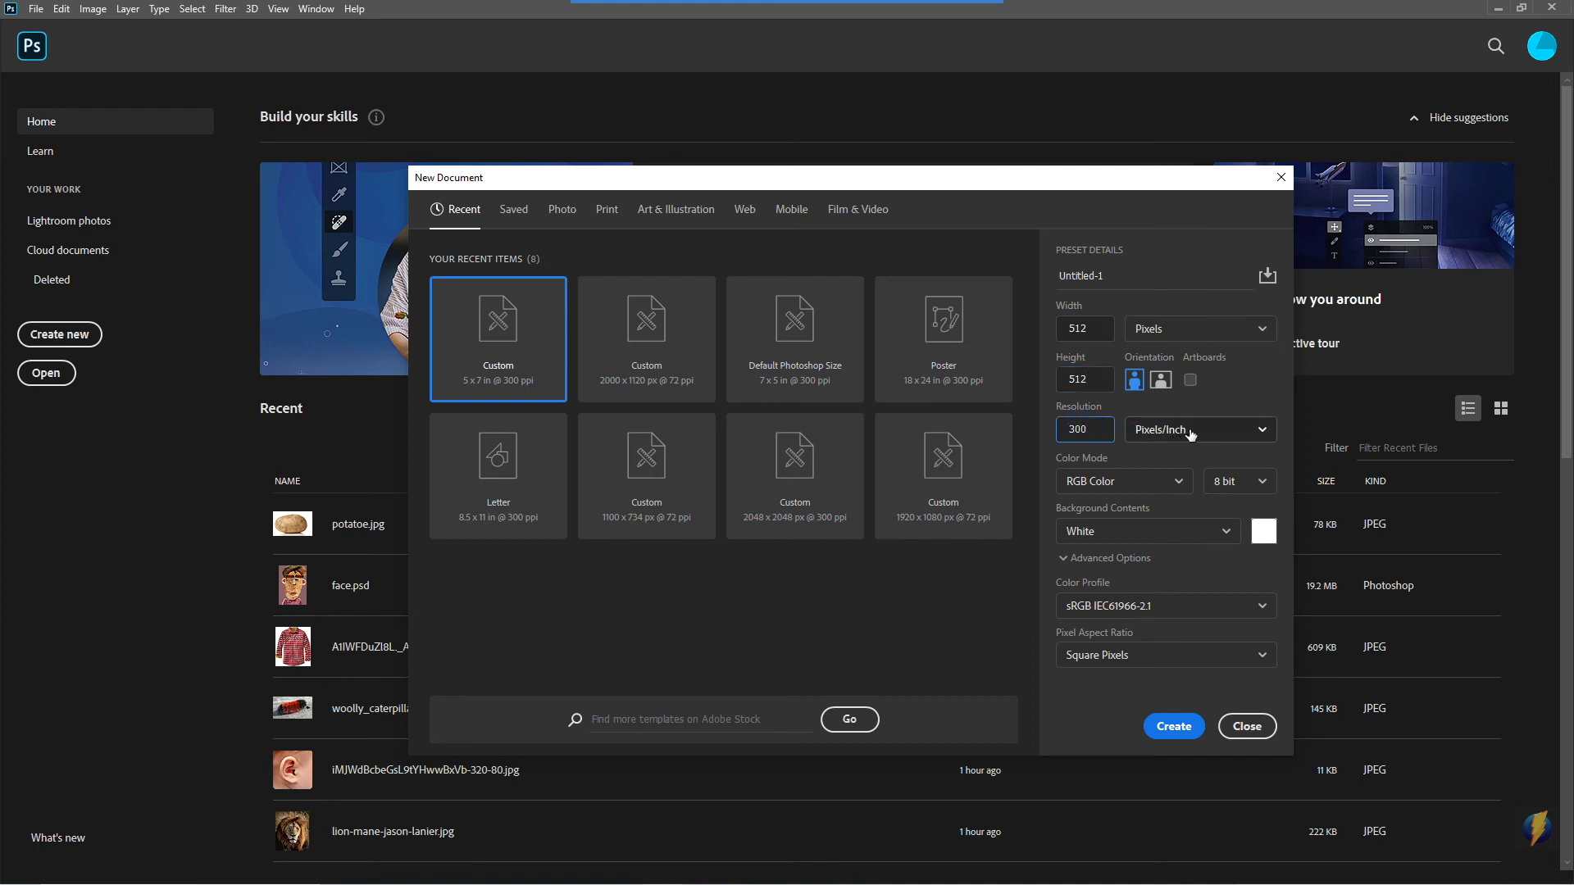
pyautogui.click(1173, 726)
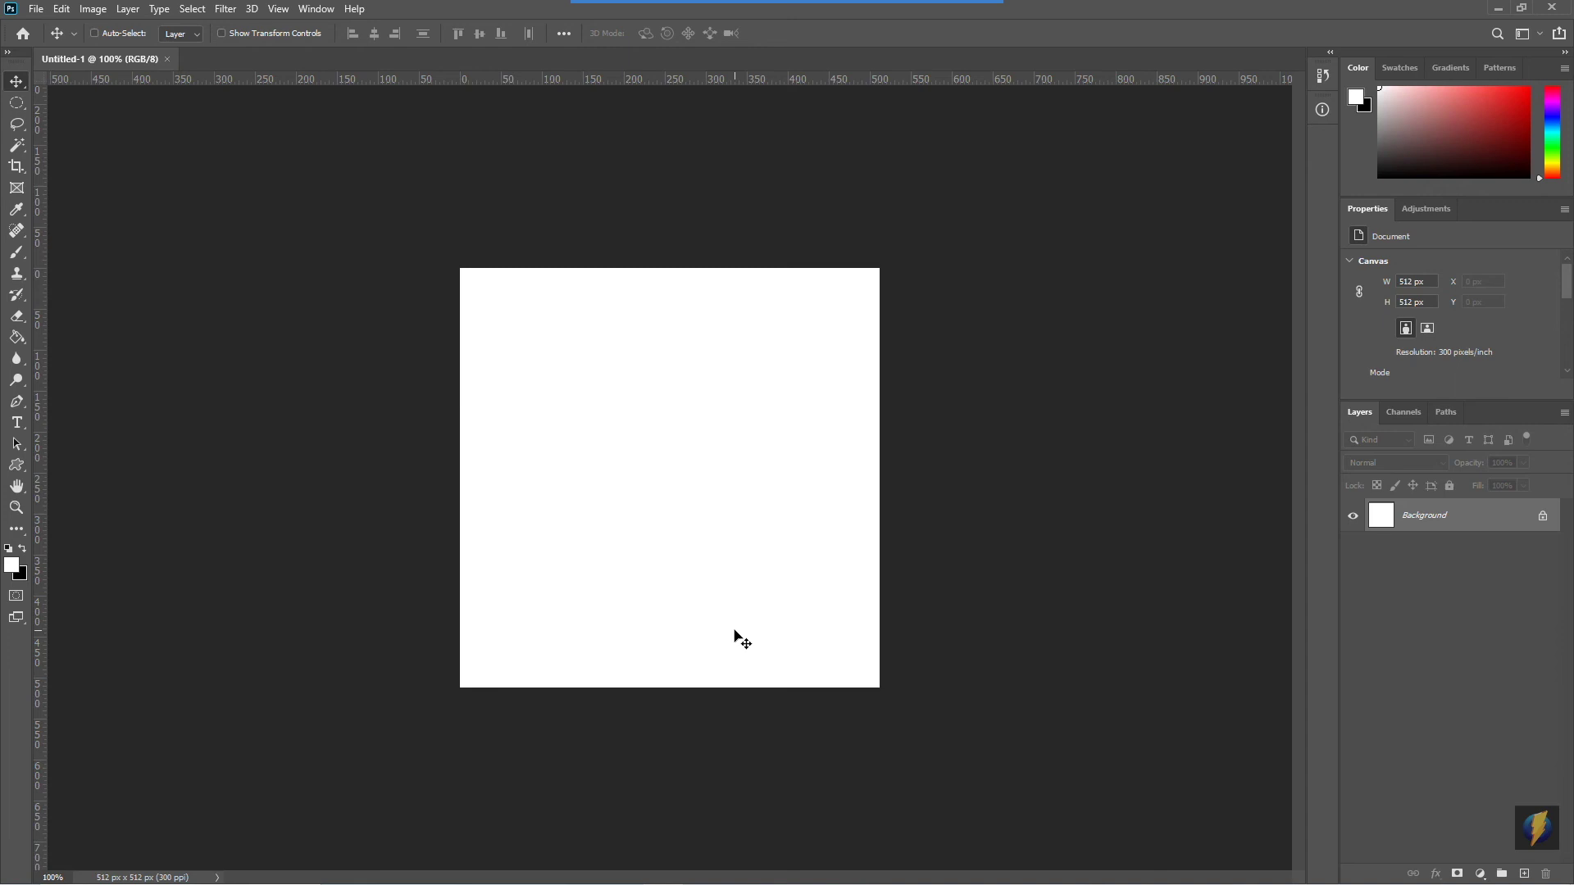
pyautogui.click(166, 59)
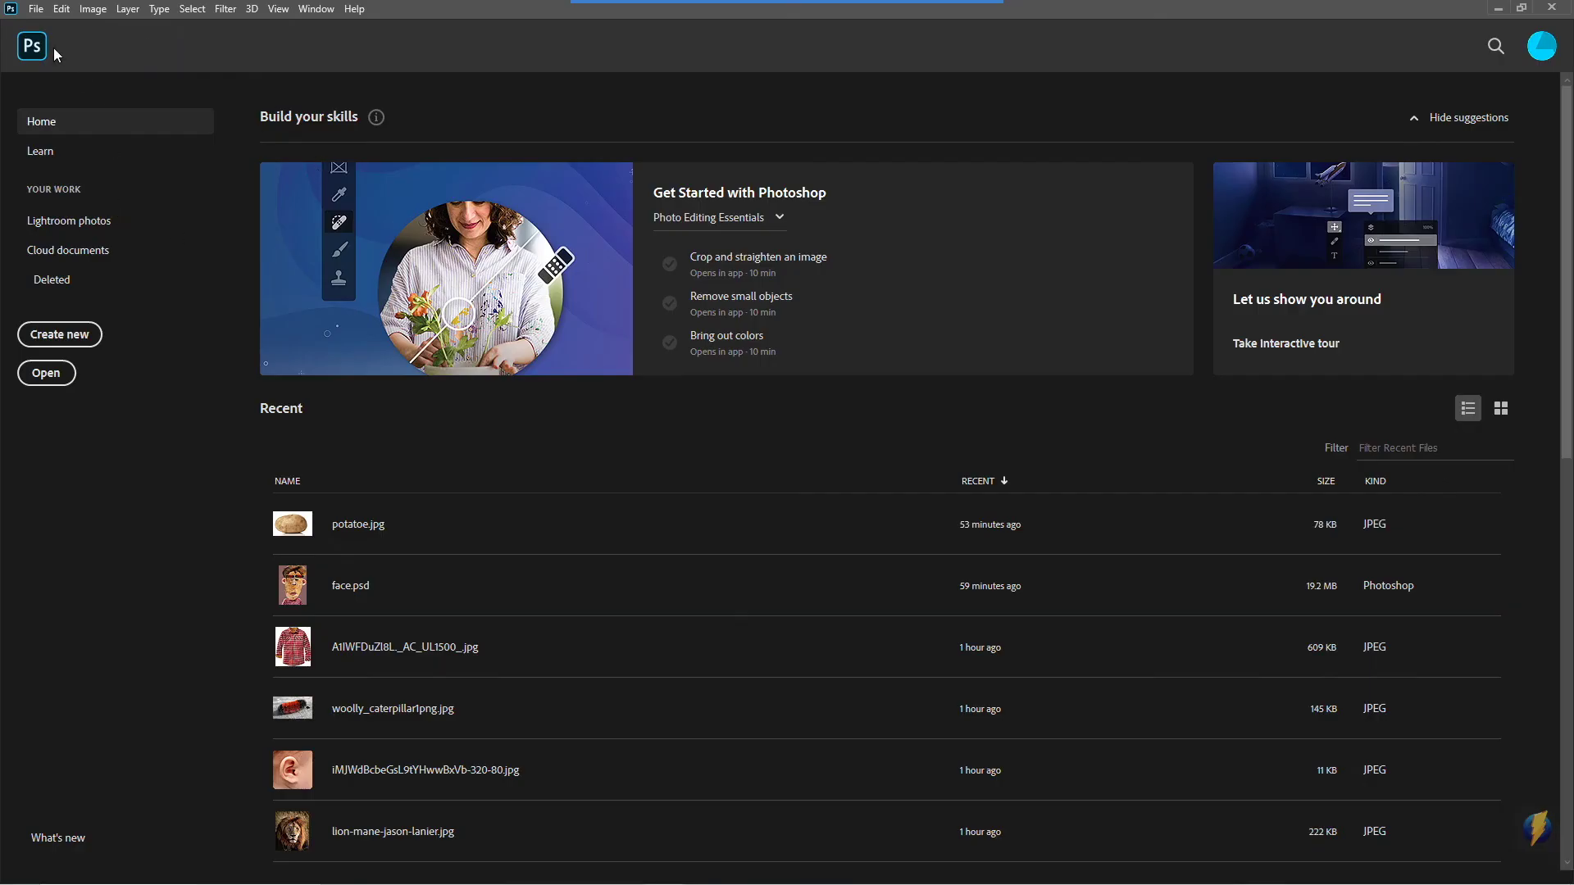
# Start another new document using the Default Photoshop Size preset from the Photo category
pyautogui.click(35, 9)
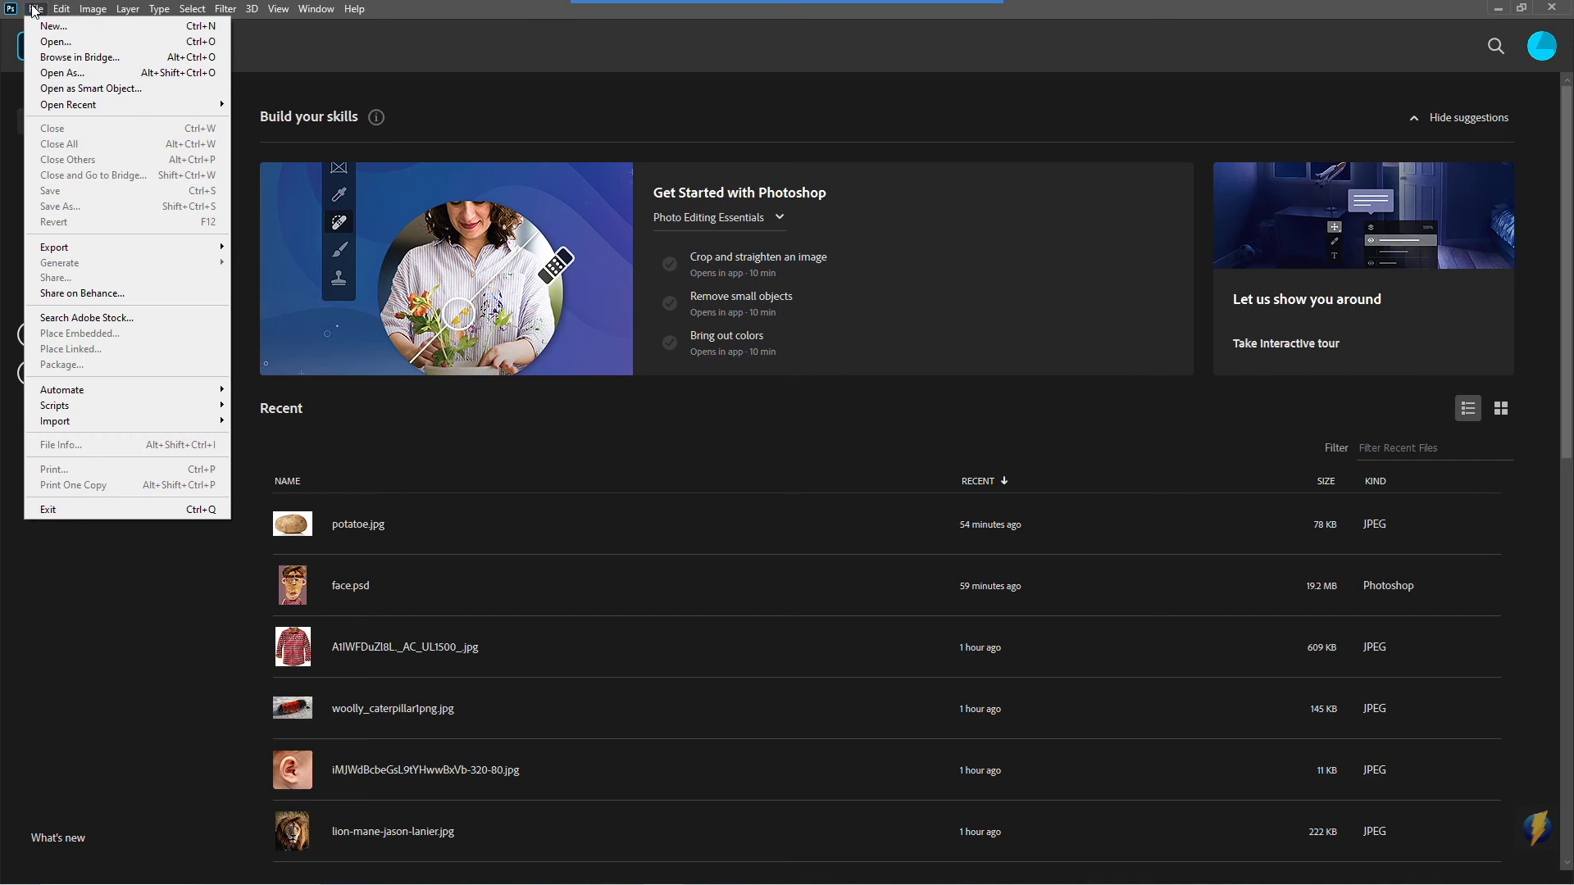
pyautogui.click(47, 26)
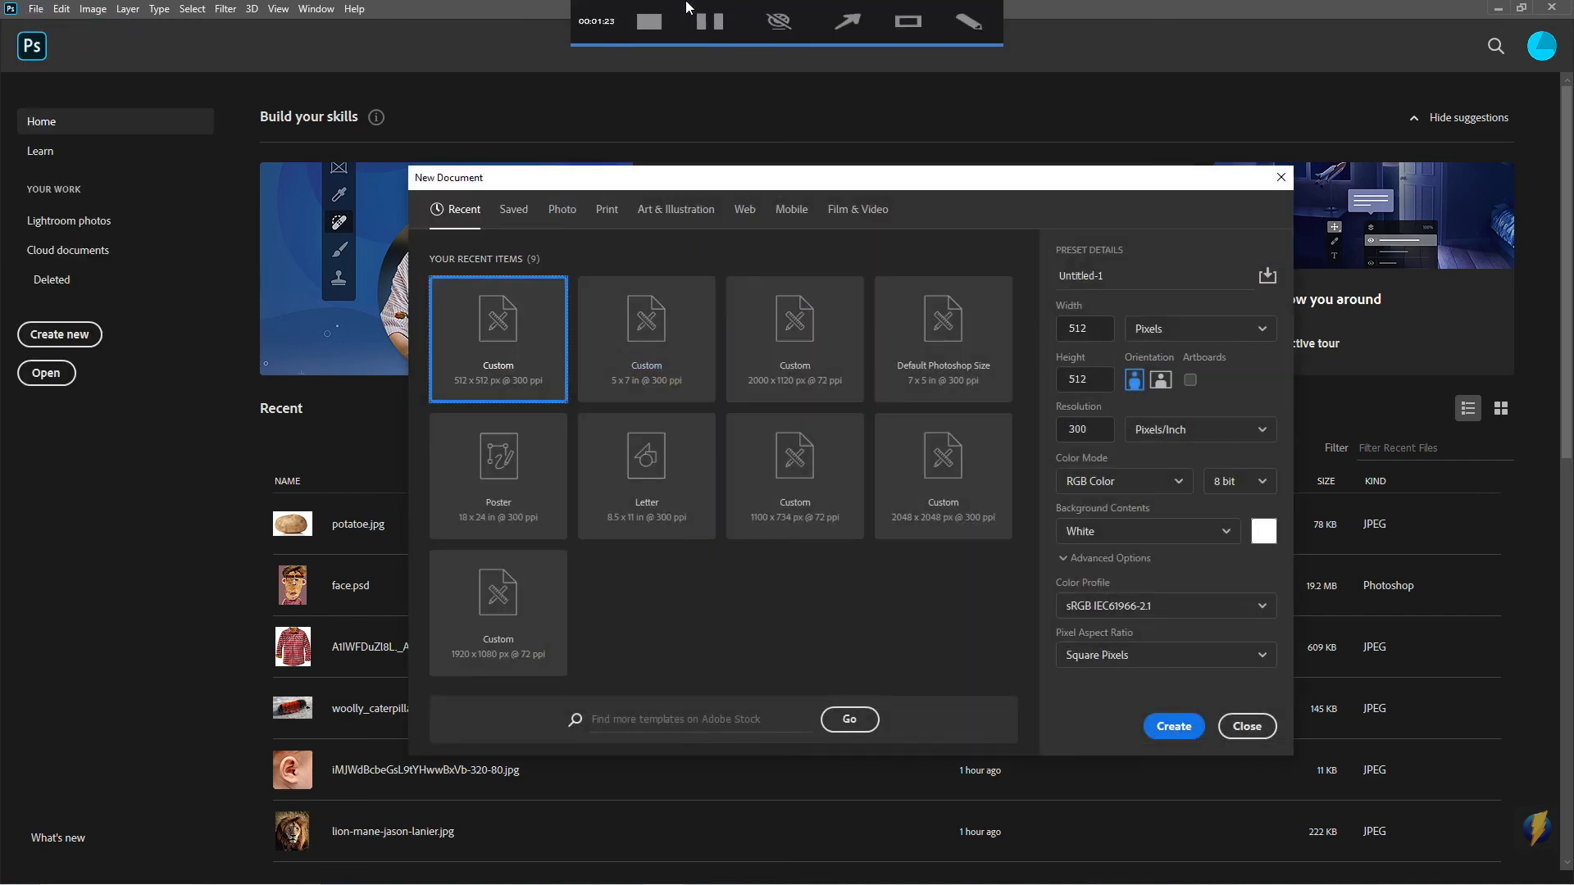
pyautogui.click(849, 35)
pyautogui.moveTo(531, 72)
pyautogui.mouseDown()
pyautogui.moveTo(467, 148)
pyautogui.moveTo(492, 193)
pyautogui.moveTo(805, 199)
pyautogui.mouseUp()
pyautogui.click(562, 210)
pyautogui.click(566, 211)
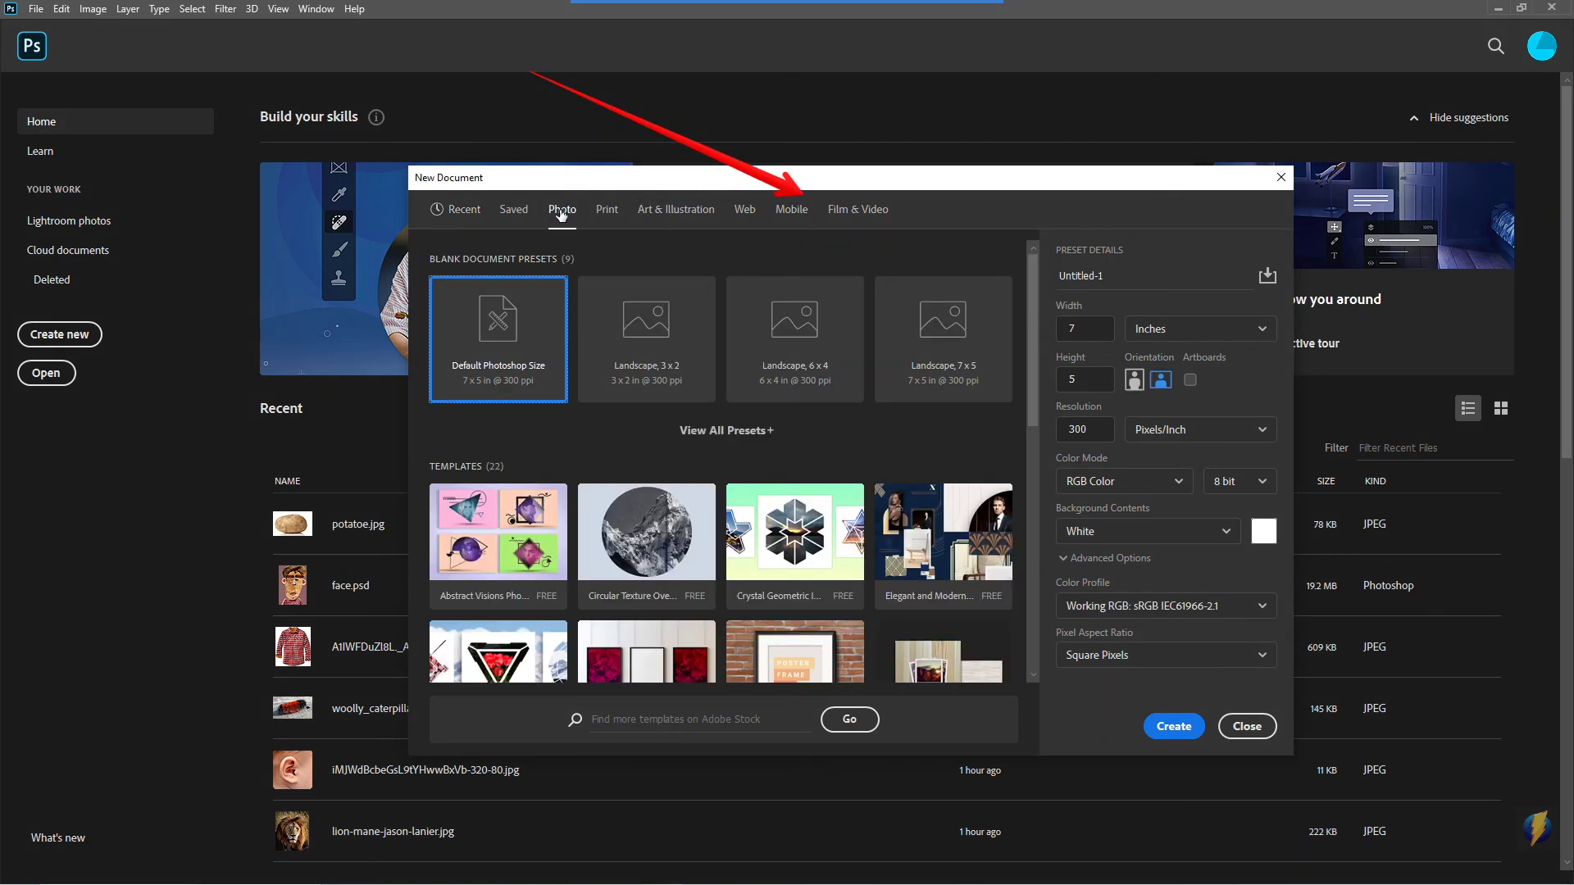
pyautogui.moveTo(672, 8)
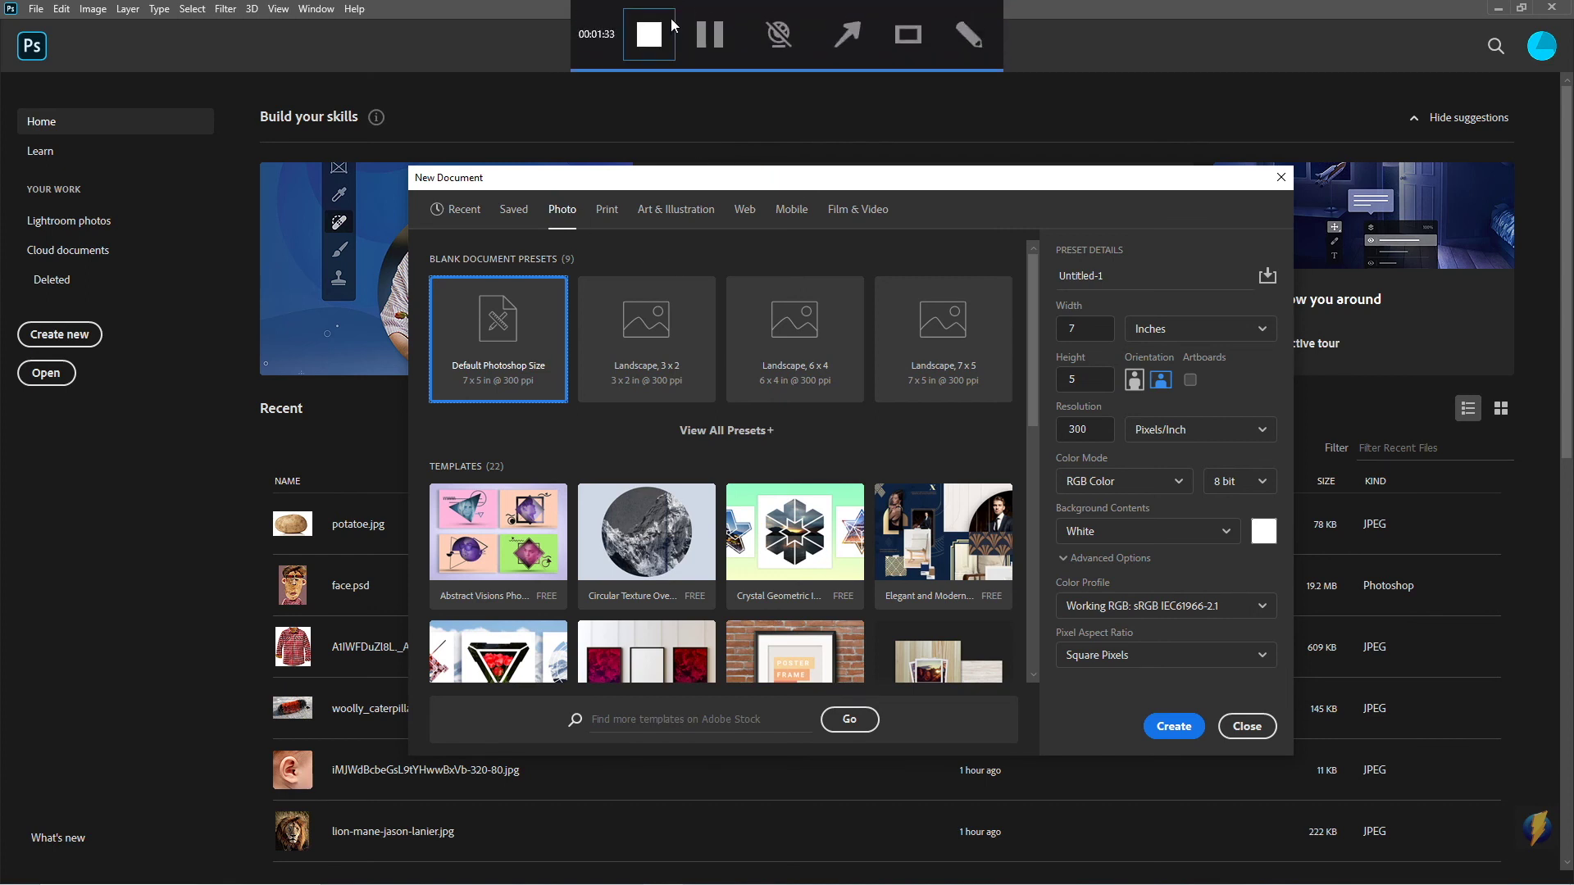
pyautogui.click(858, 40)
pyautogui.moveTo(699, 107); pyautogui.dragTo(512, 336)
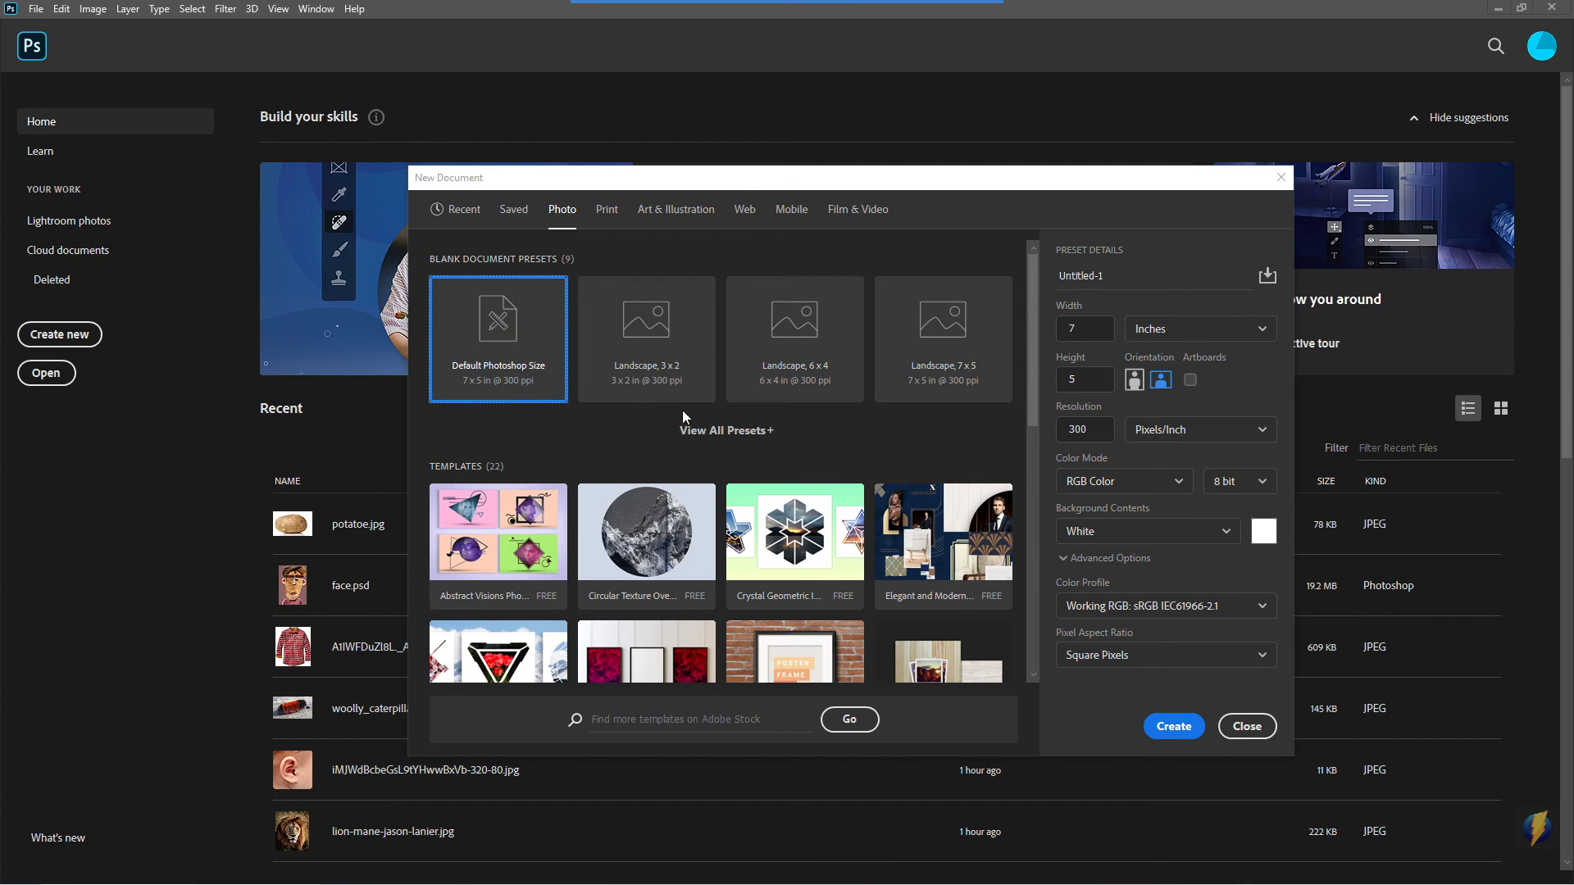
# Switch the new document's size units to pixels and back to inches
pyautogui.click(1252, 329)
pyautogui.click(1190, 362)
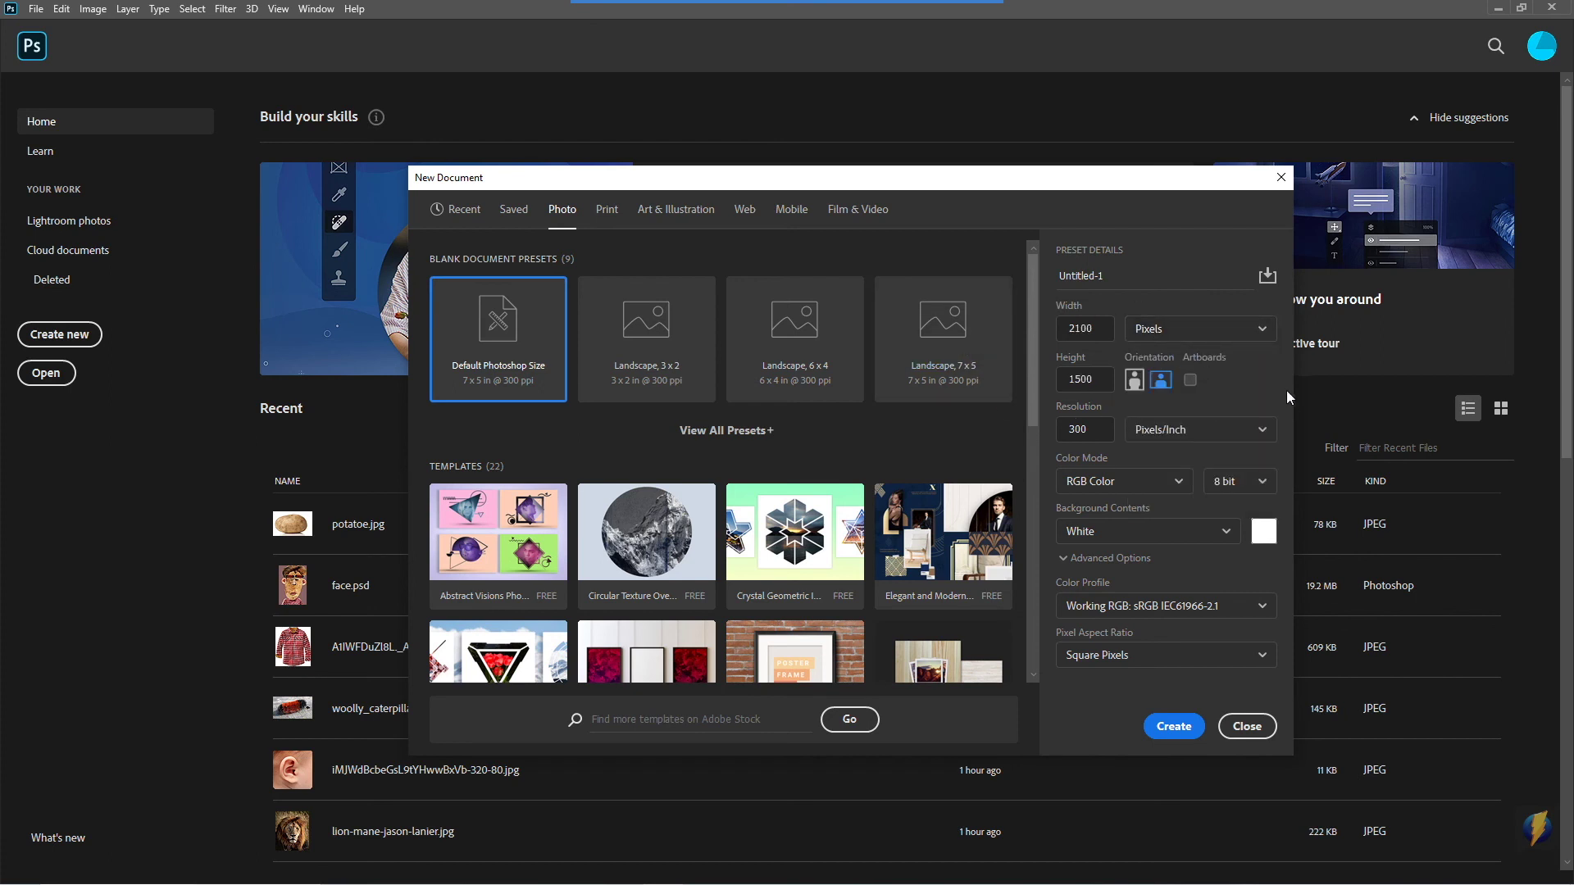
pyautogui.click(1253, 329)
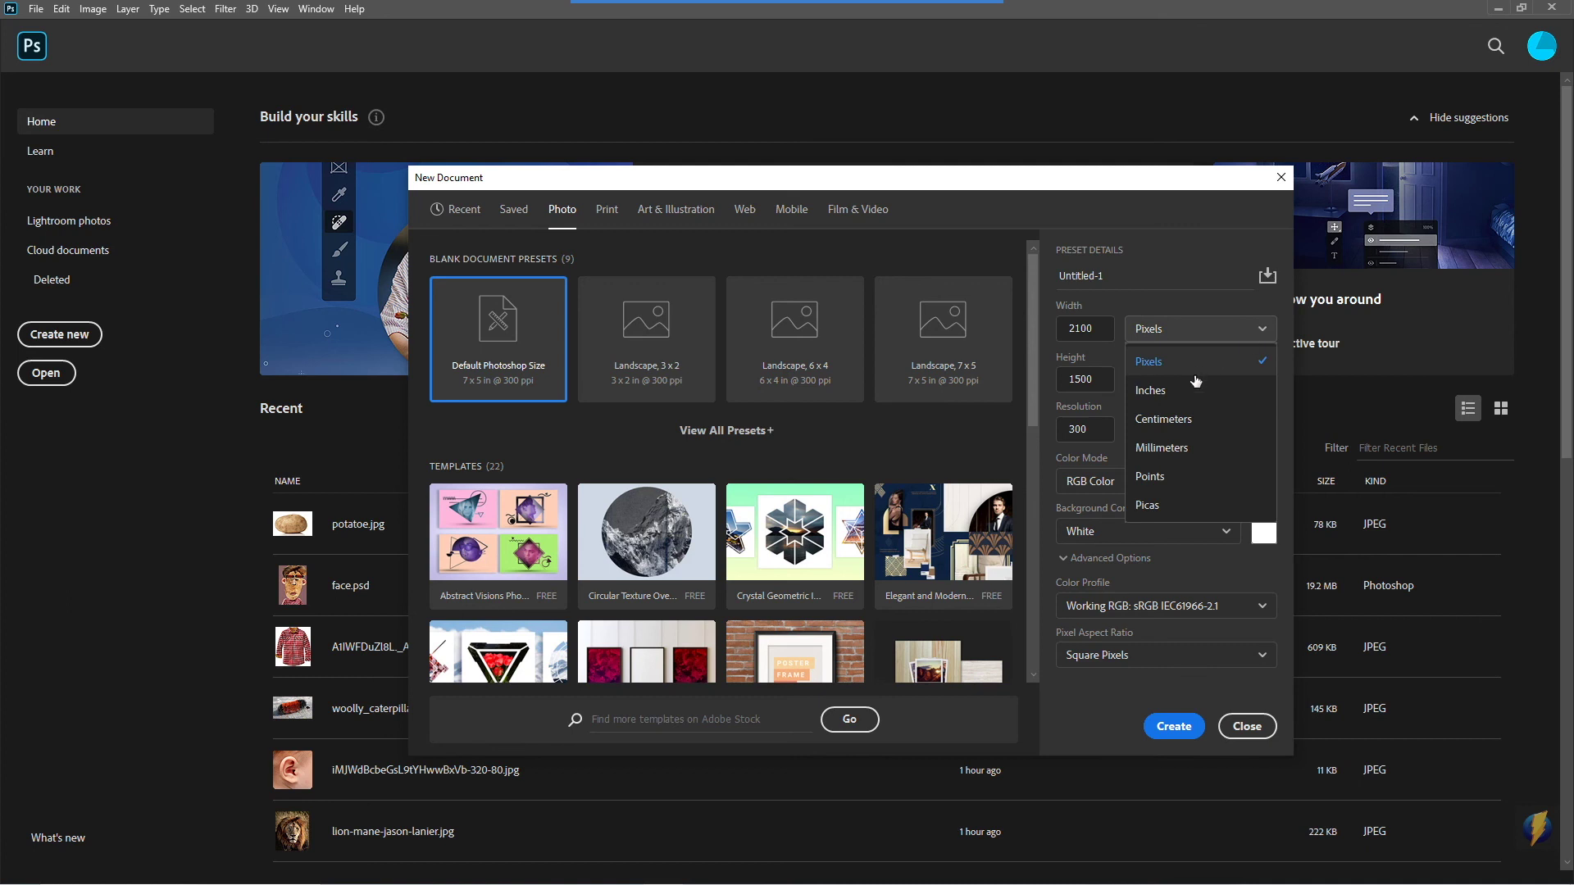
pyautogui.click(1193, 385)
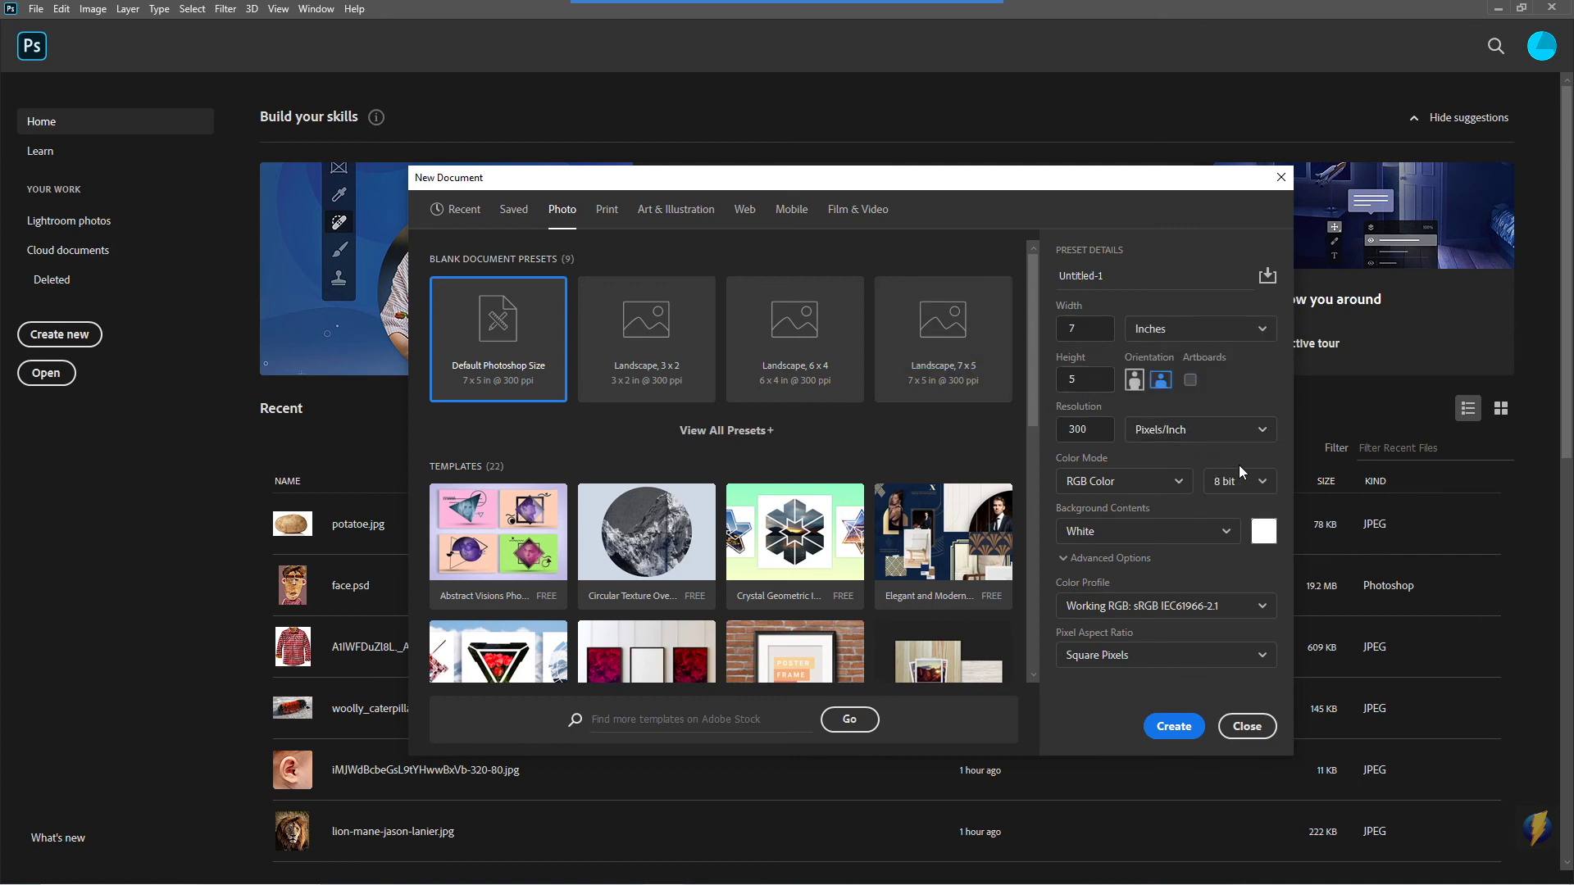
# Set the new document to portrait orientation, 5 by 7 inches, and create it
pyautogui.moveTo(632, 7)
pyautogui.click(849, 37)
pyautogui.moveTo(872, 355)
pyautogui.mouseDown()
pyautogui.moveTo(1150, 388)
pyautogui.moveTo(1135, 385)
pyautogui.mouseUp()
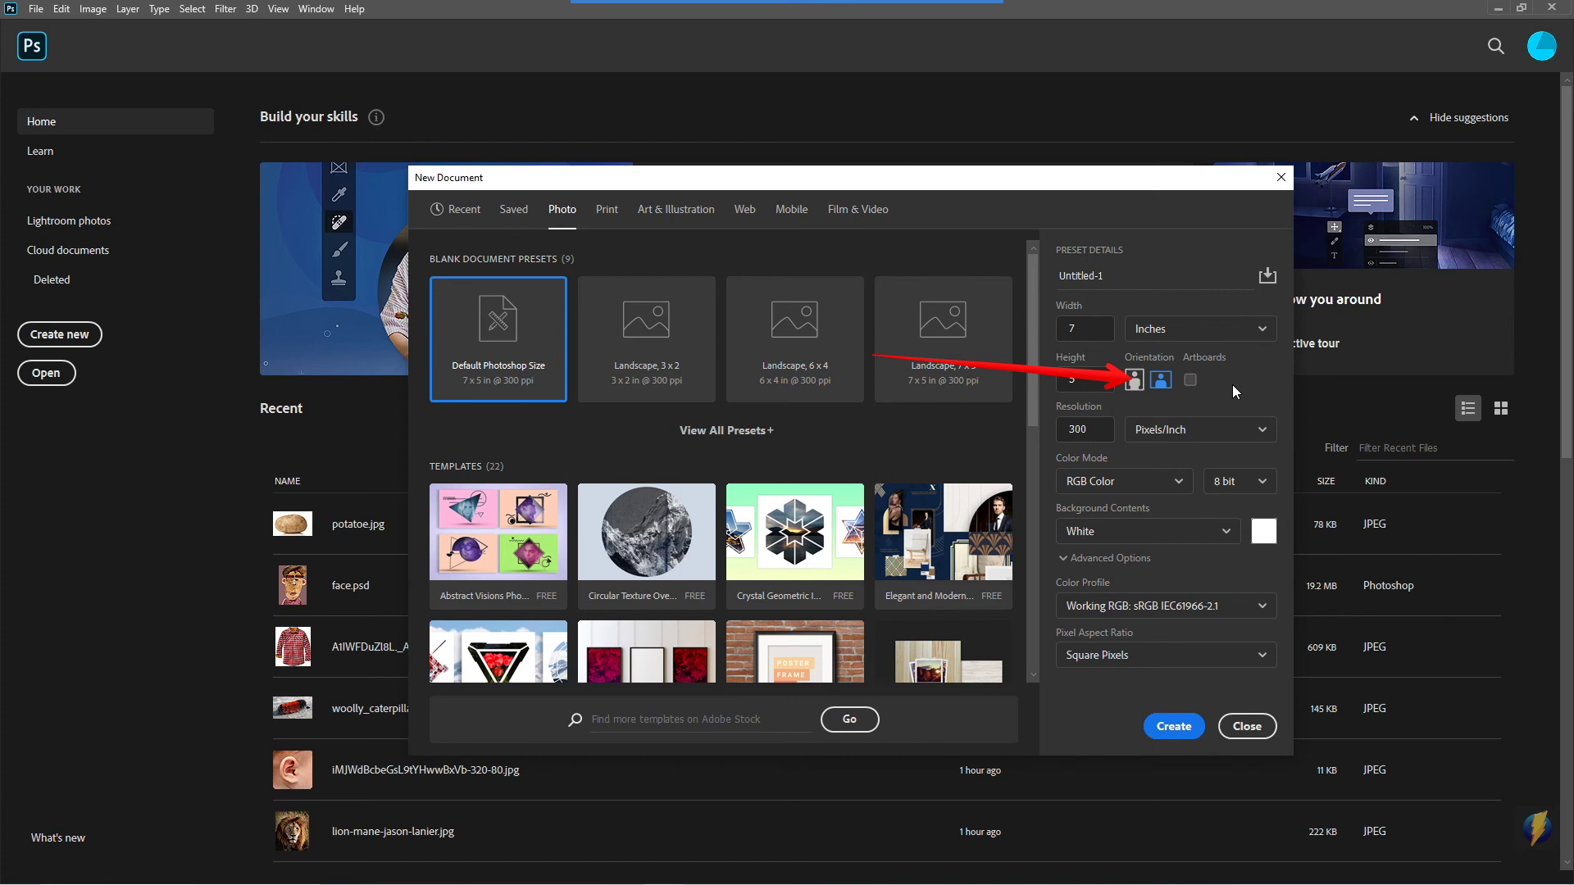
pyautogui.click(1136, 382)
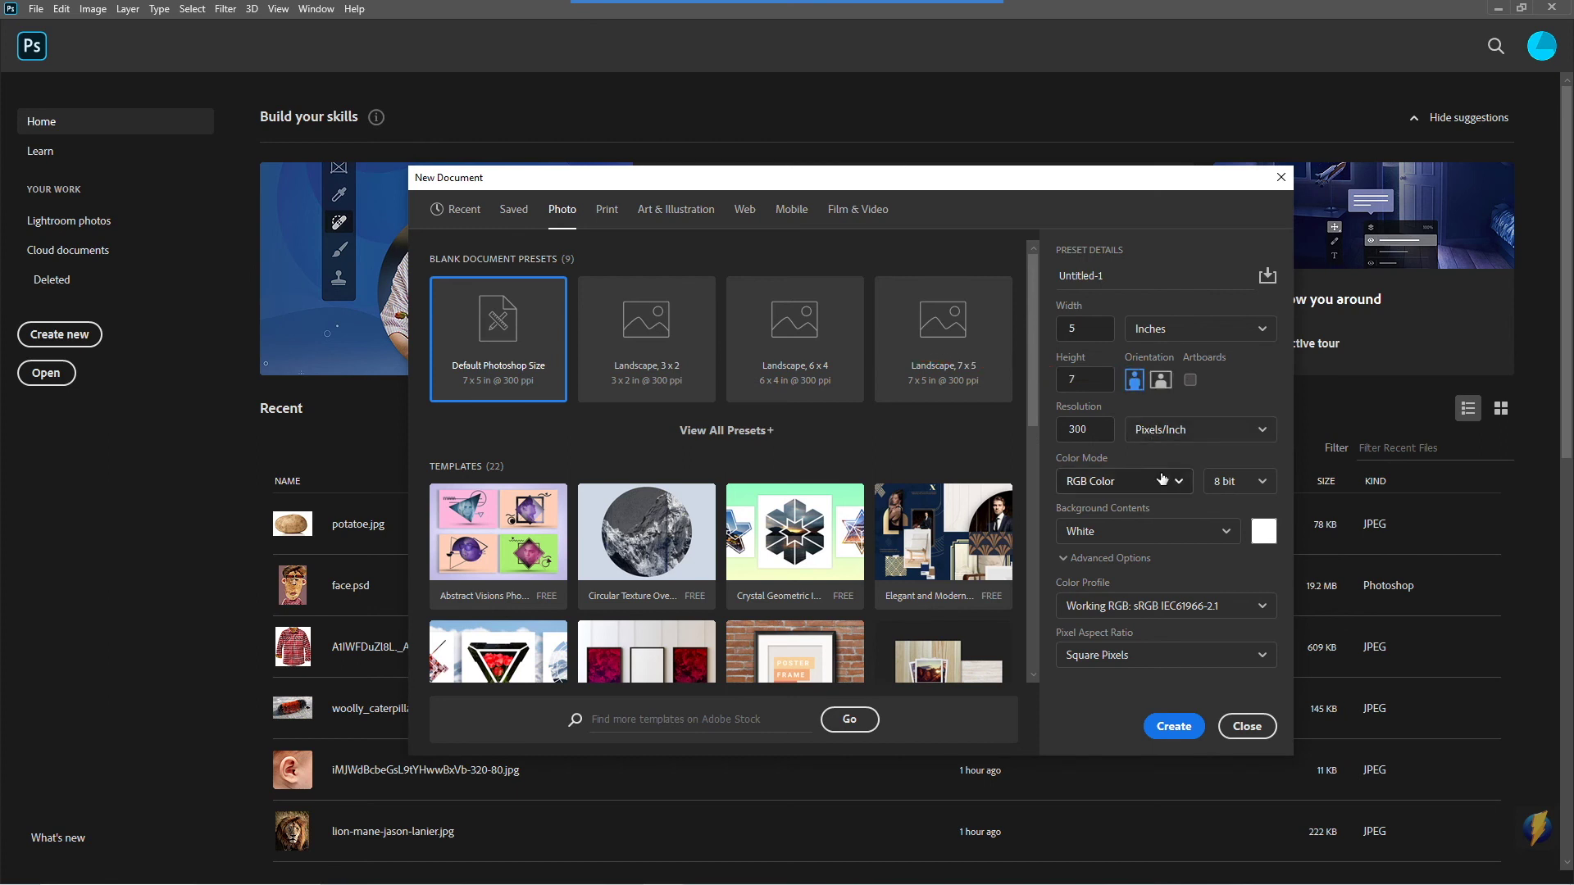
pyautogui.click(1174, 727)
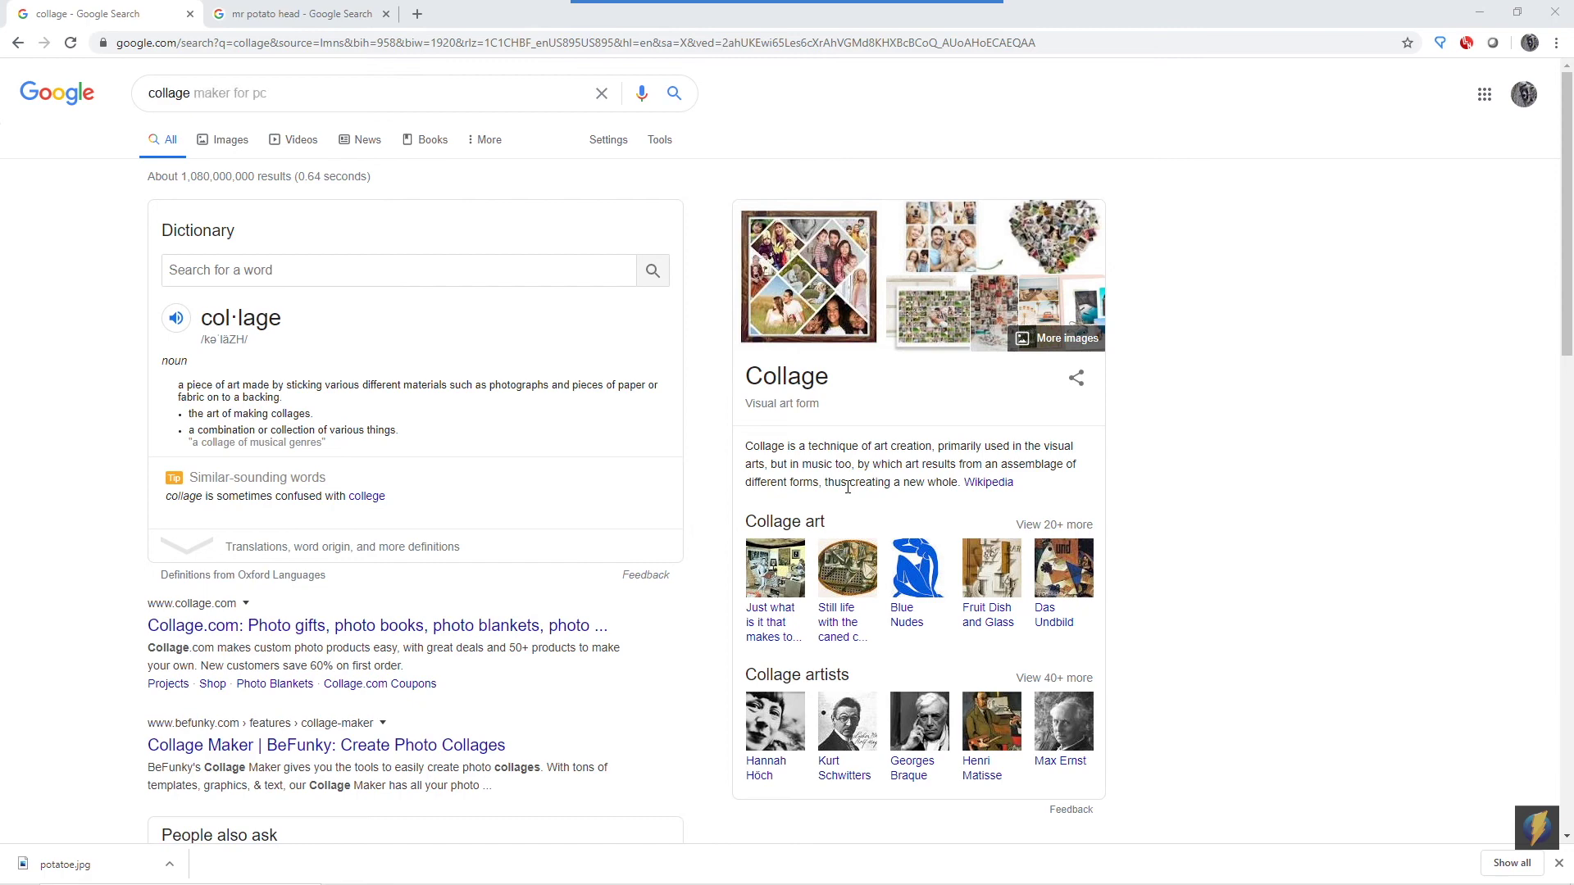
# In Chrome, view the Mr Potato Head reference images and search Google Images for "potato" in a new tab
pyautogui.click(250, 13)
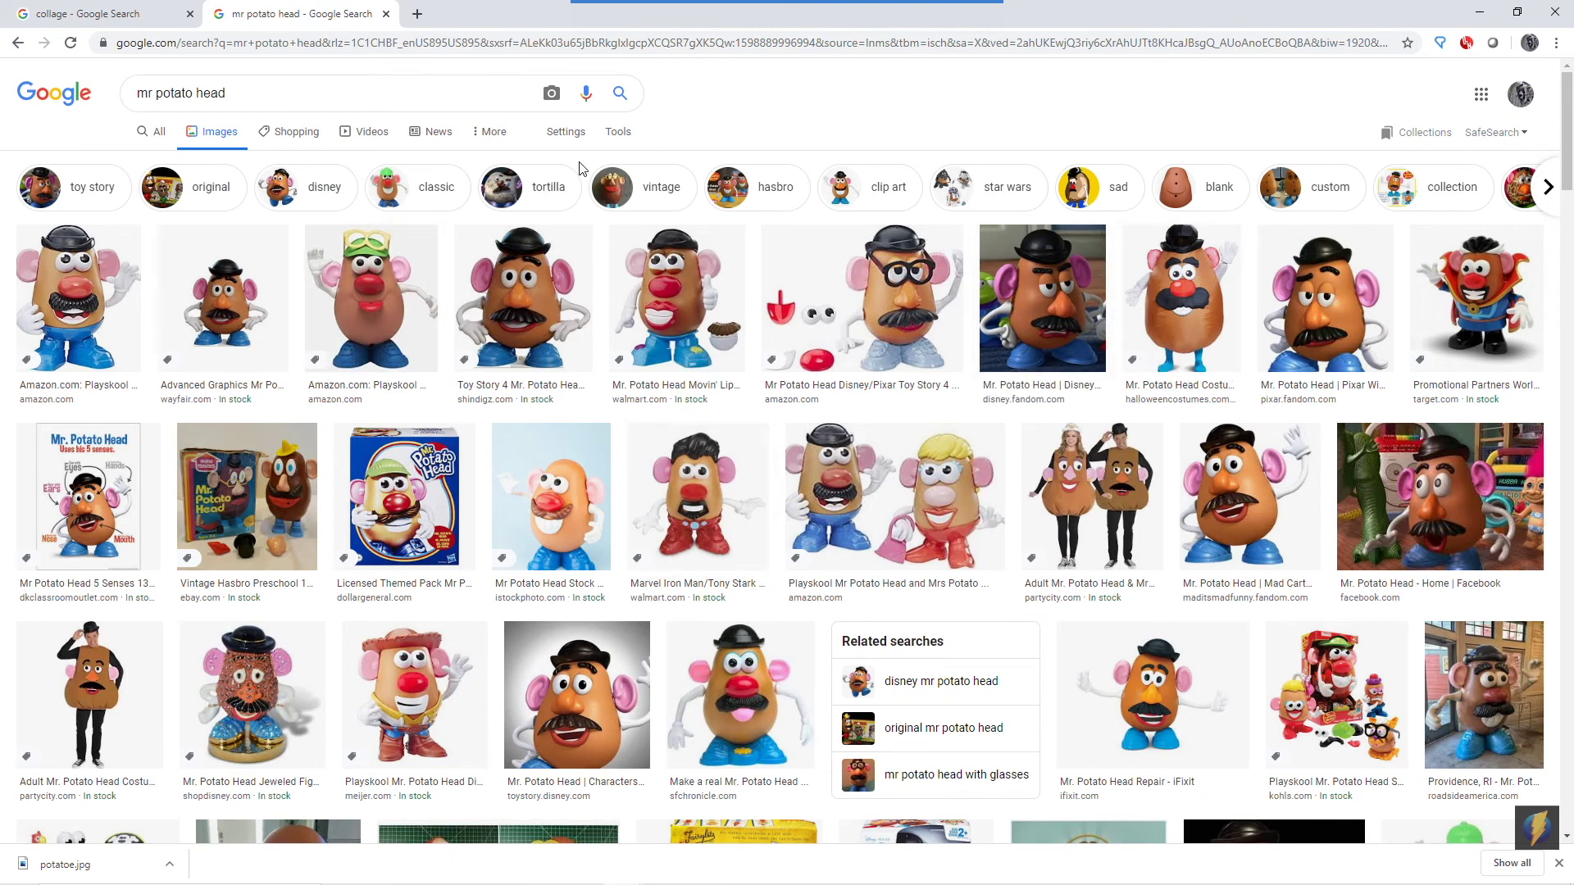
pyautogui.click(417, 13)
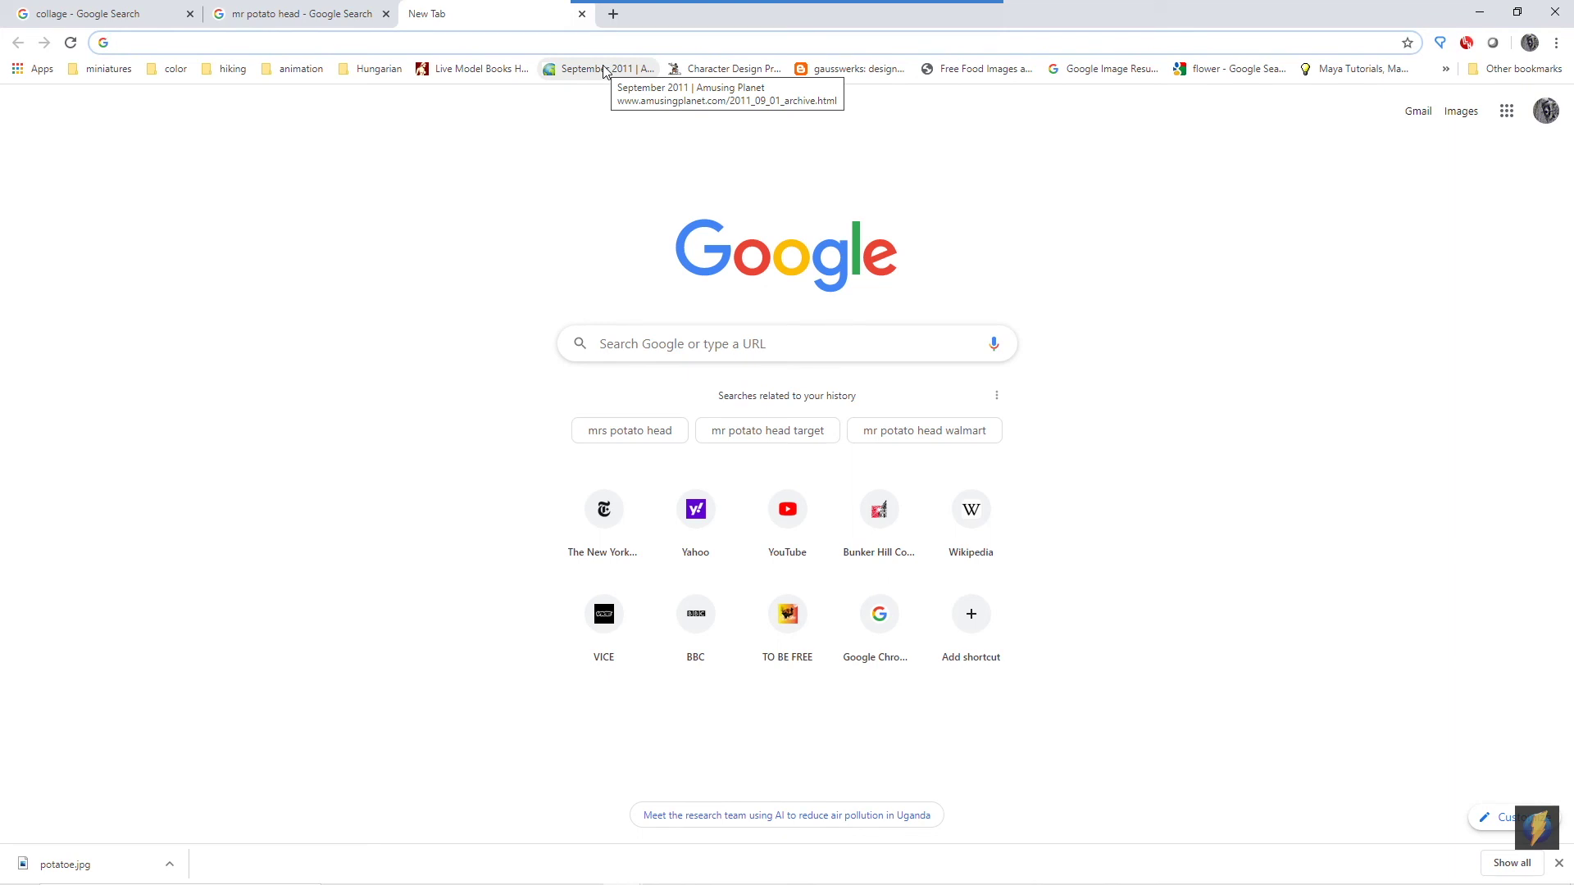
pyautogui.click(651, 343)
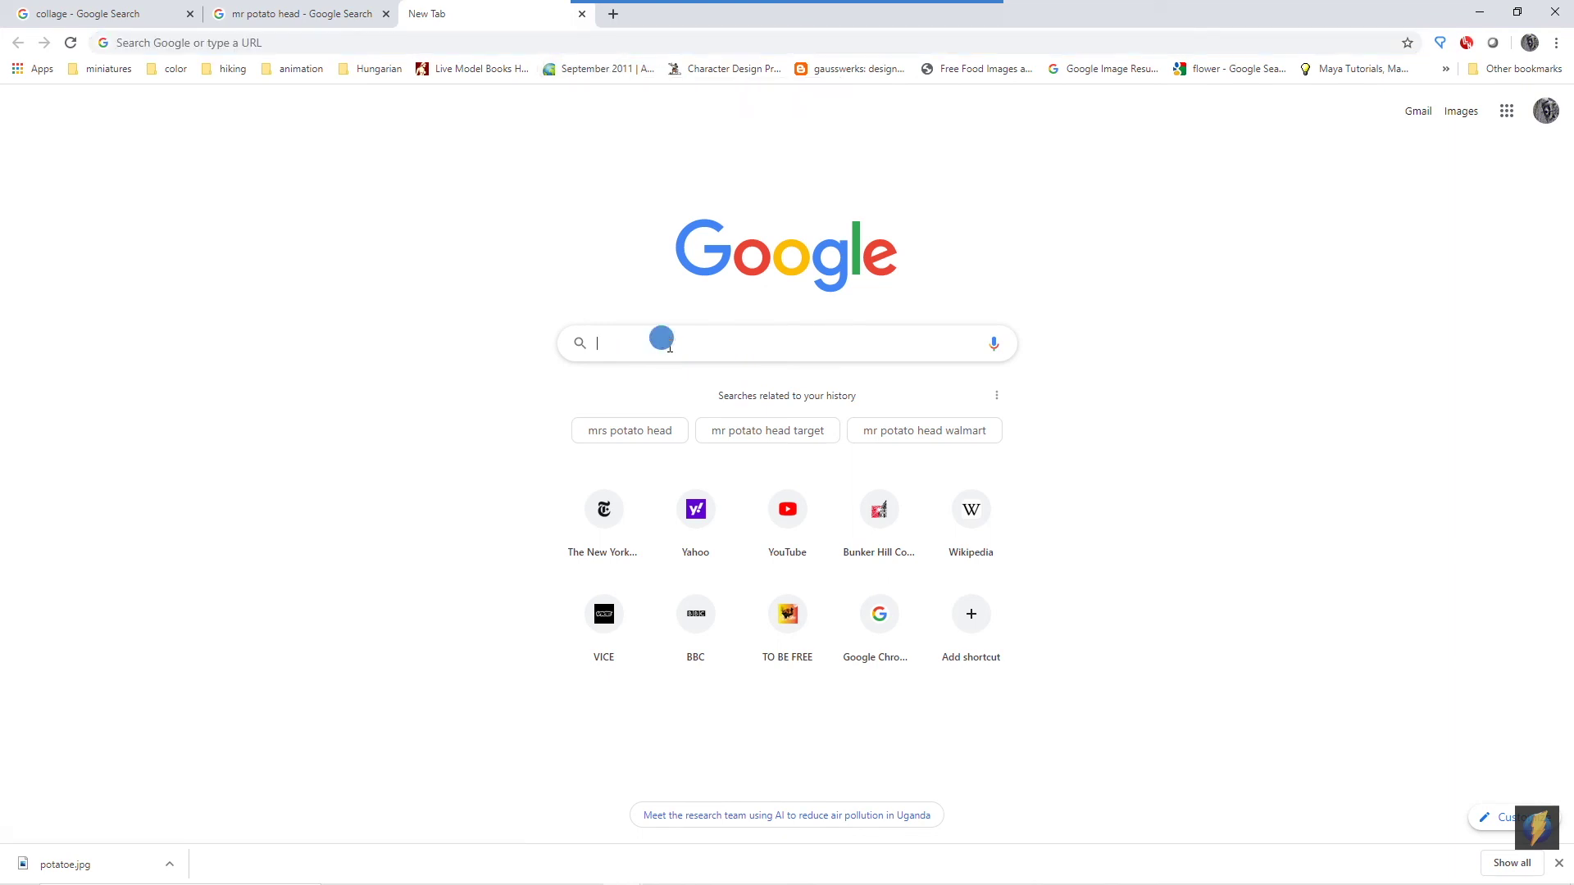
pyautogui.write('potato')
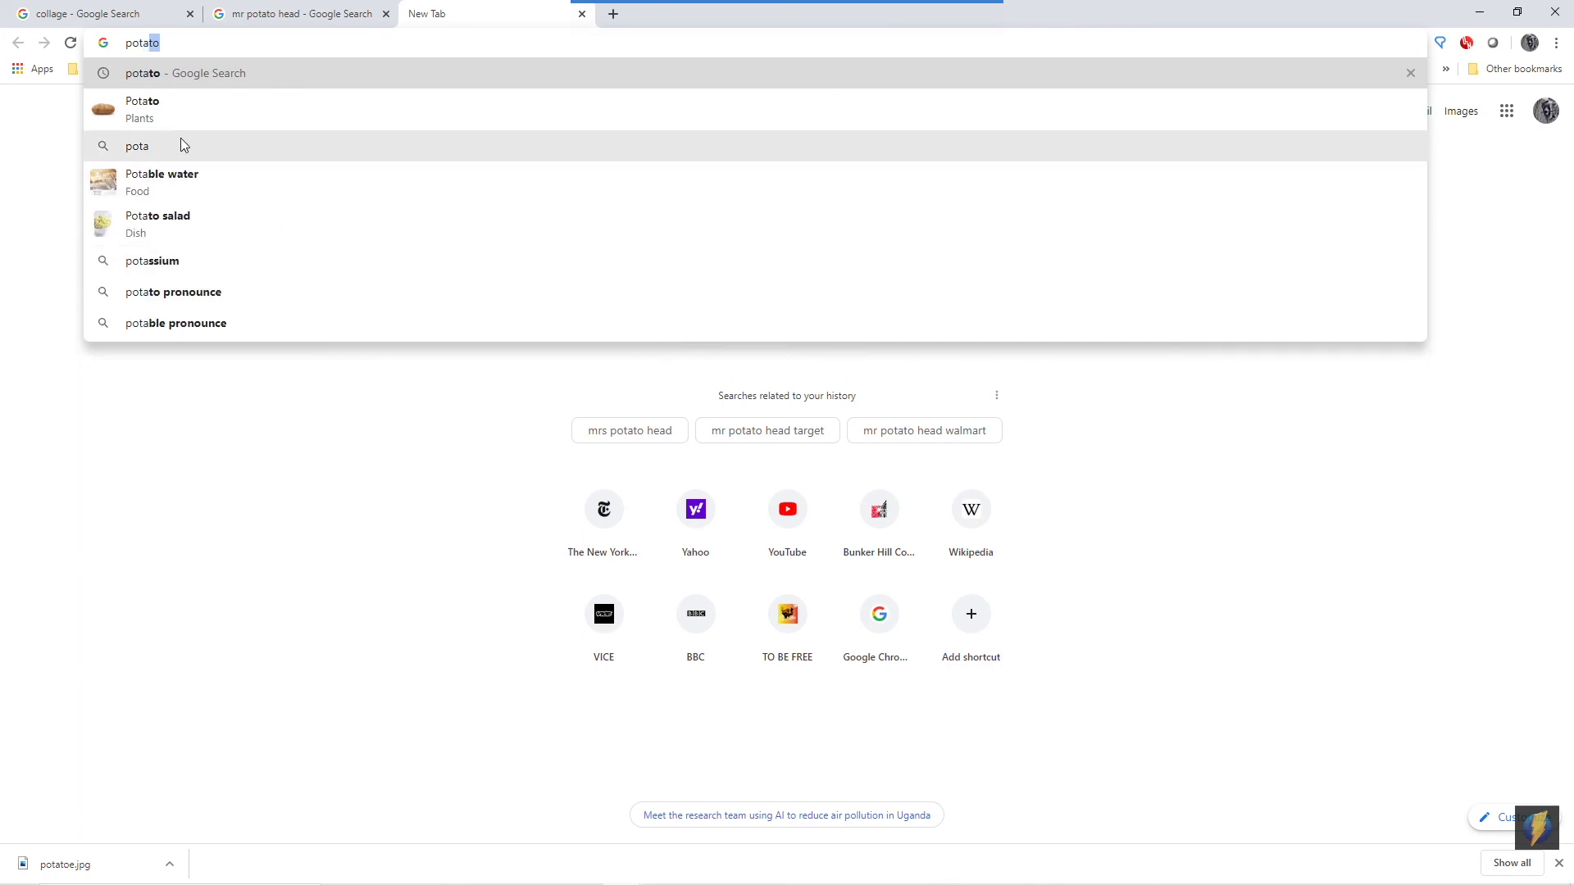
pyautogui.click(143, 108)
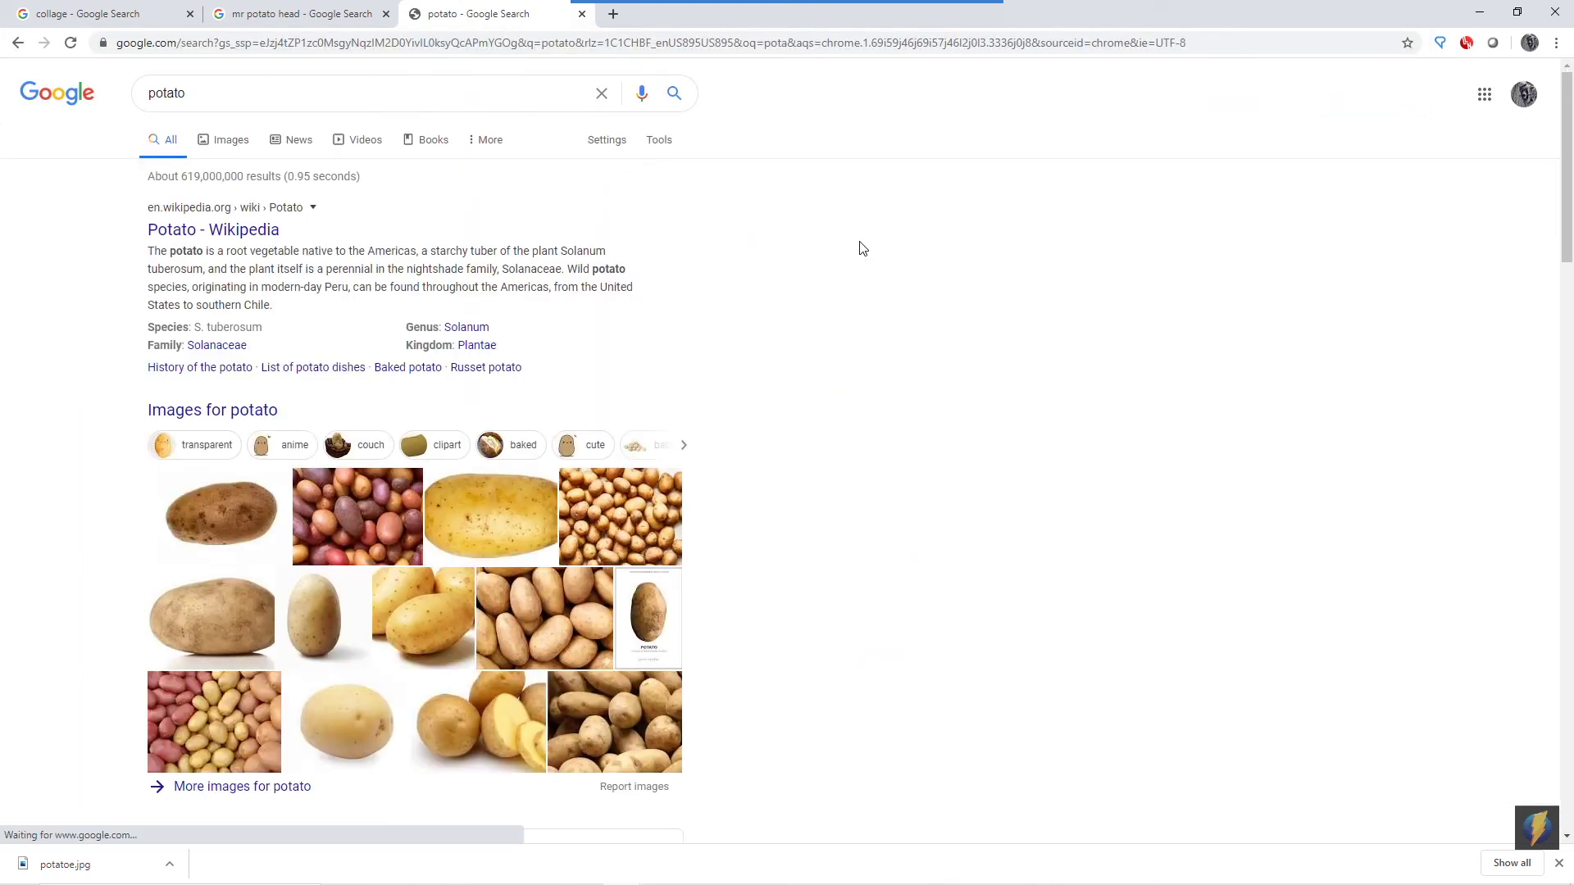
pyautogui.click(228, 146)
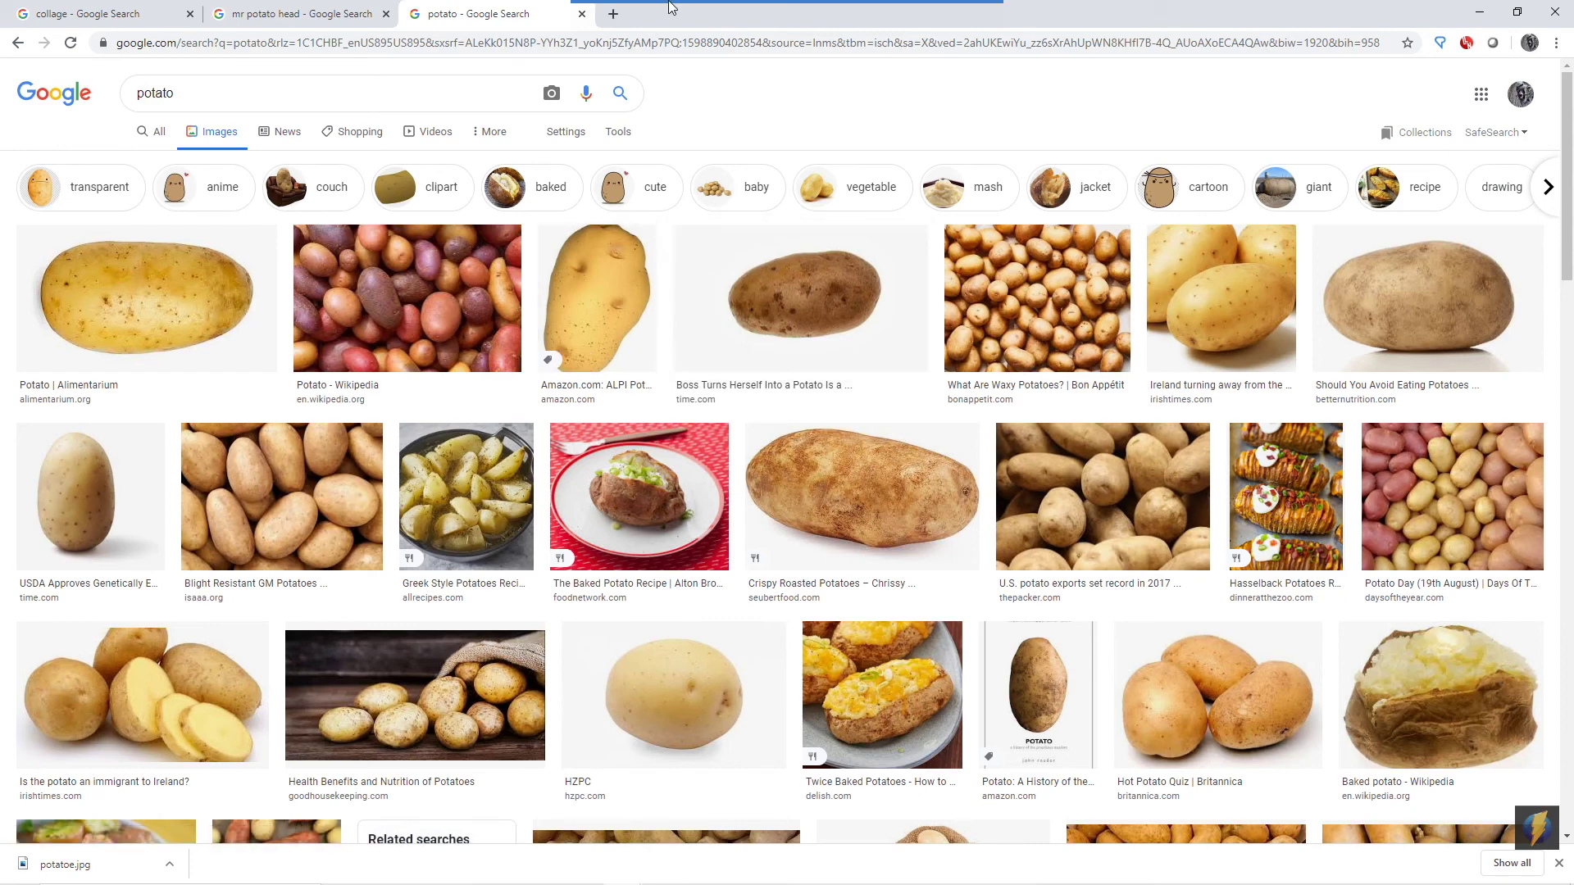
# Filter the potato image results by size to show only Large images
pyautogui.moveTo(710, 33)
pyautogui.click(852, 34)
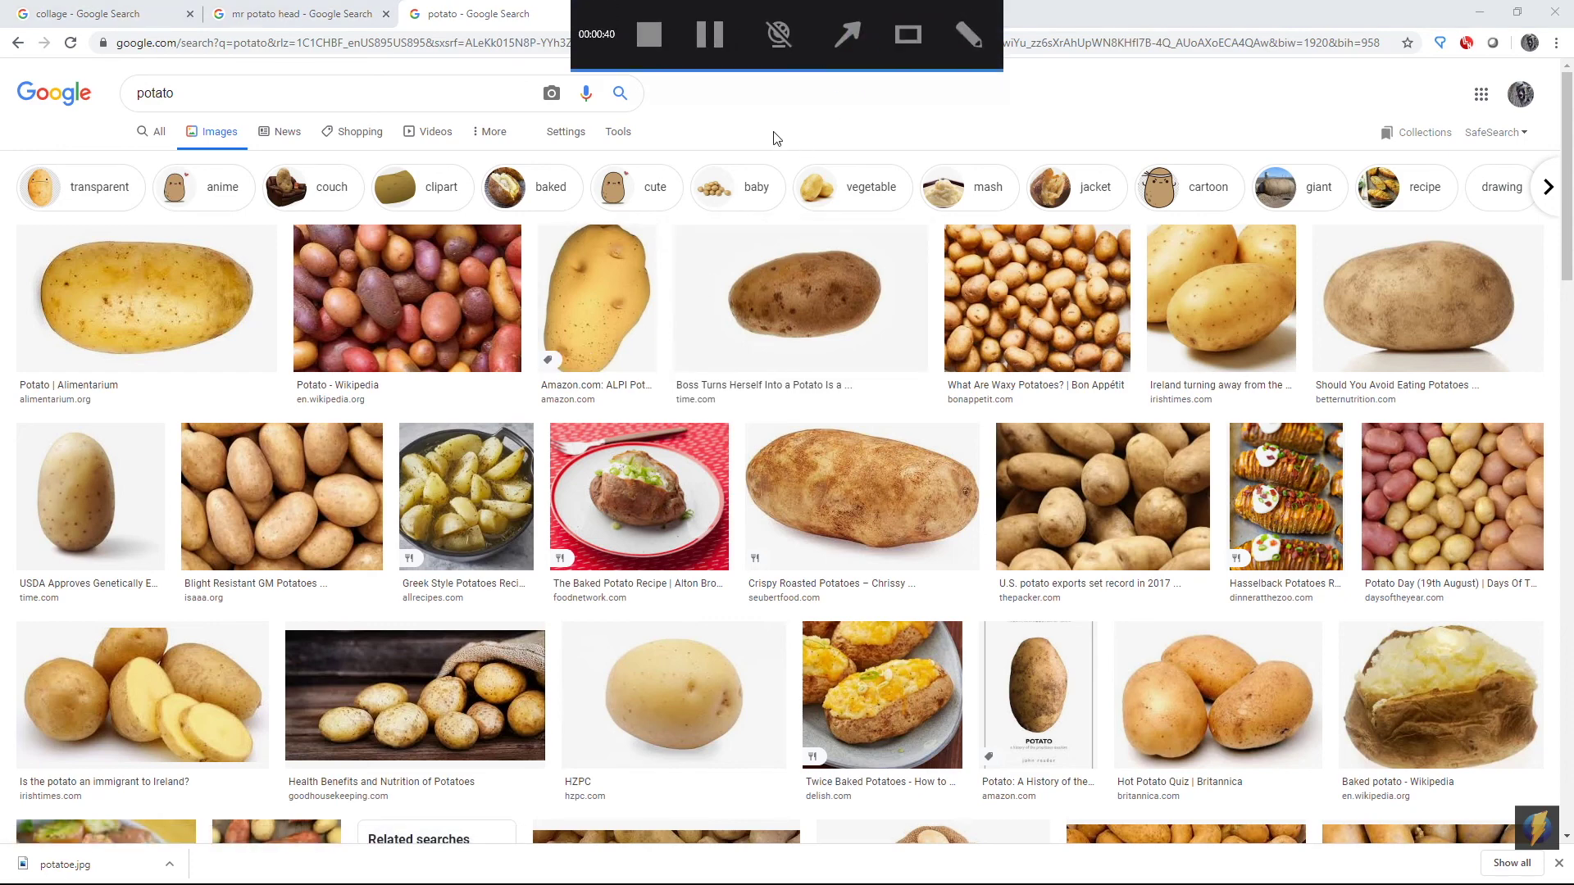
pyautogui.moveTo(790, 61); pyautogui.dragTo(628, 133)
pyautogui.click(628, 133)
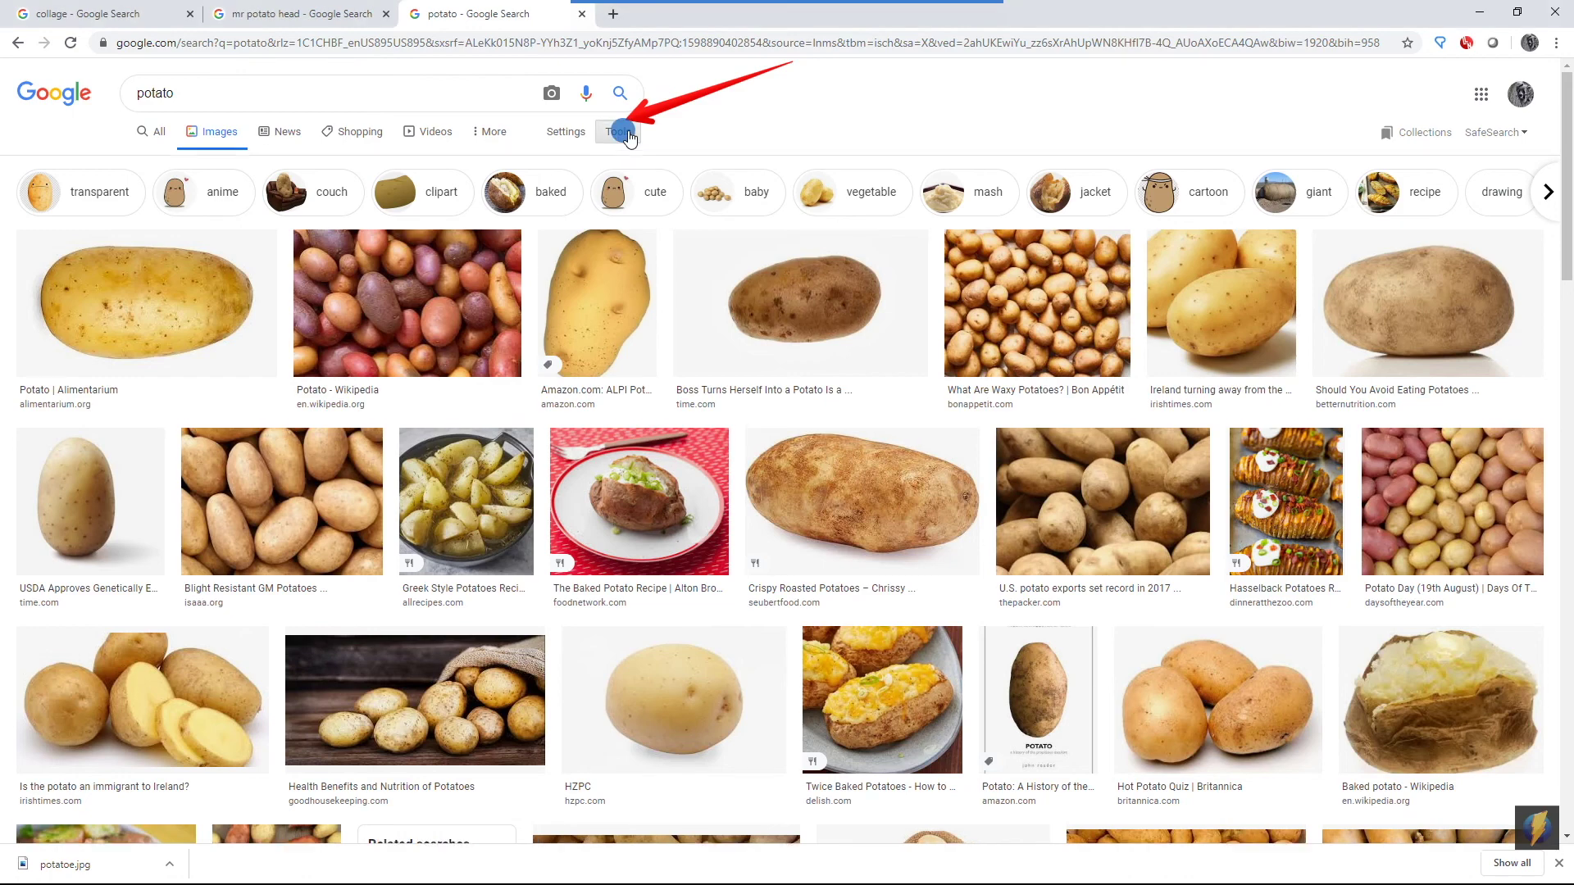
pyautogui.click(143, 162)
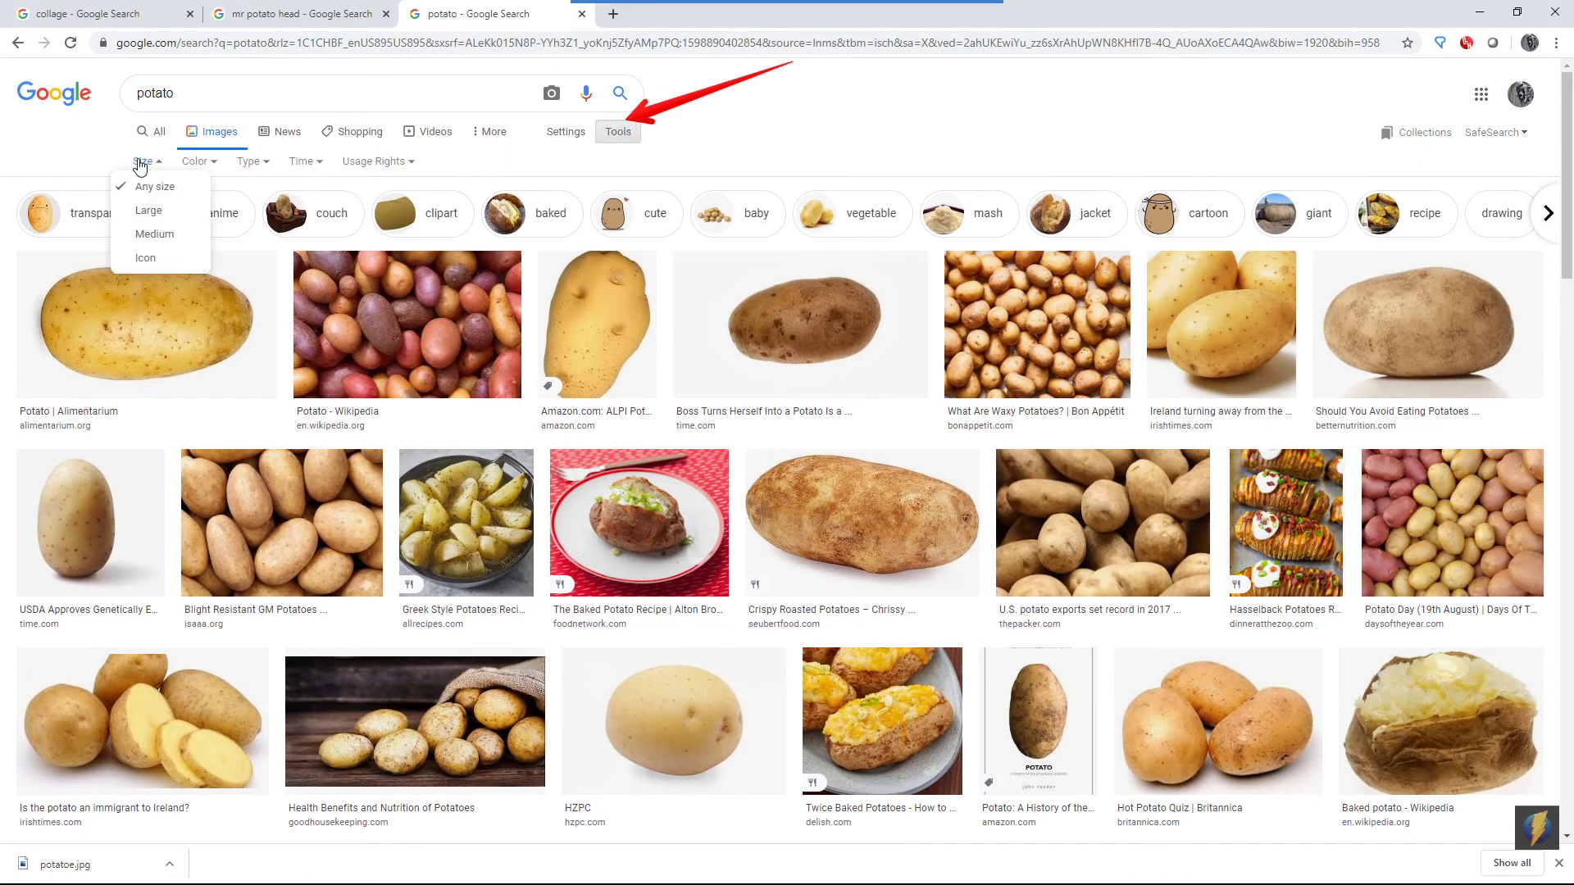
pyautogui.click(164, 210)
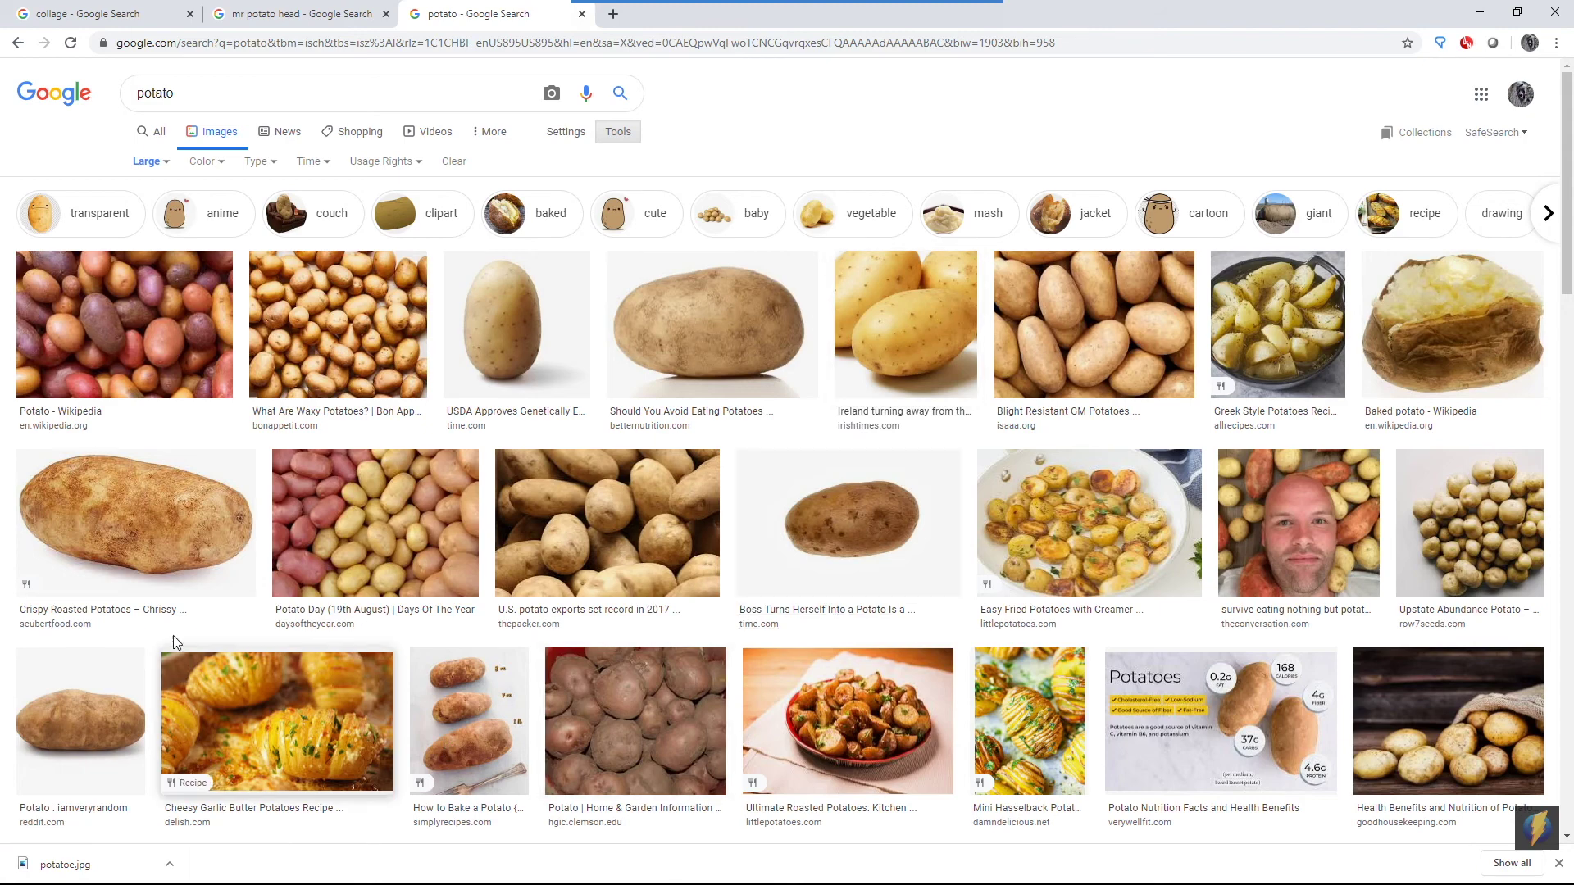
# Save the large russet potato image from seubertfood.com as a JPEG named potato in the first_assignment folder
pyautogui.click(130, 527)
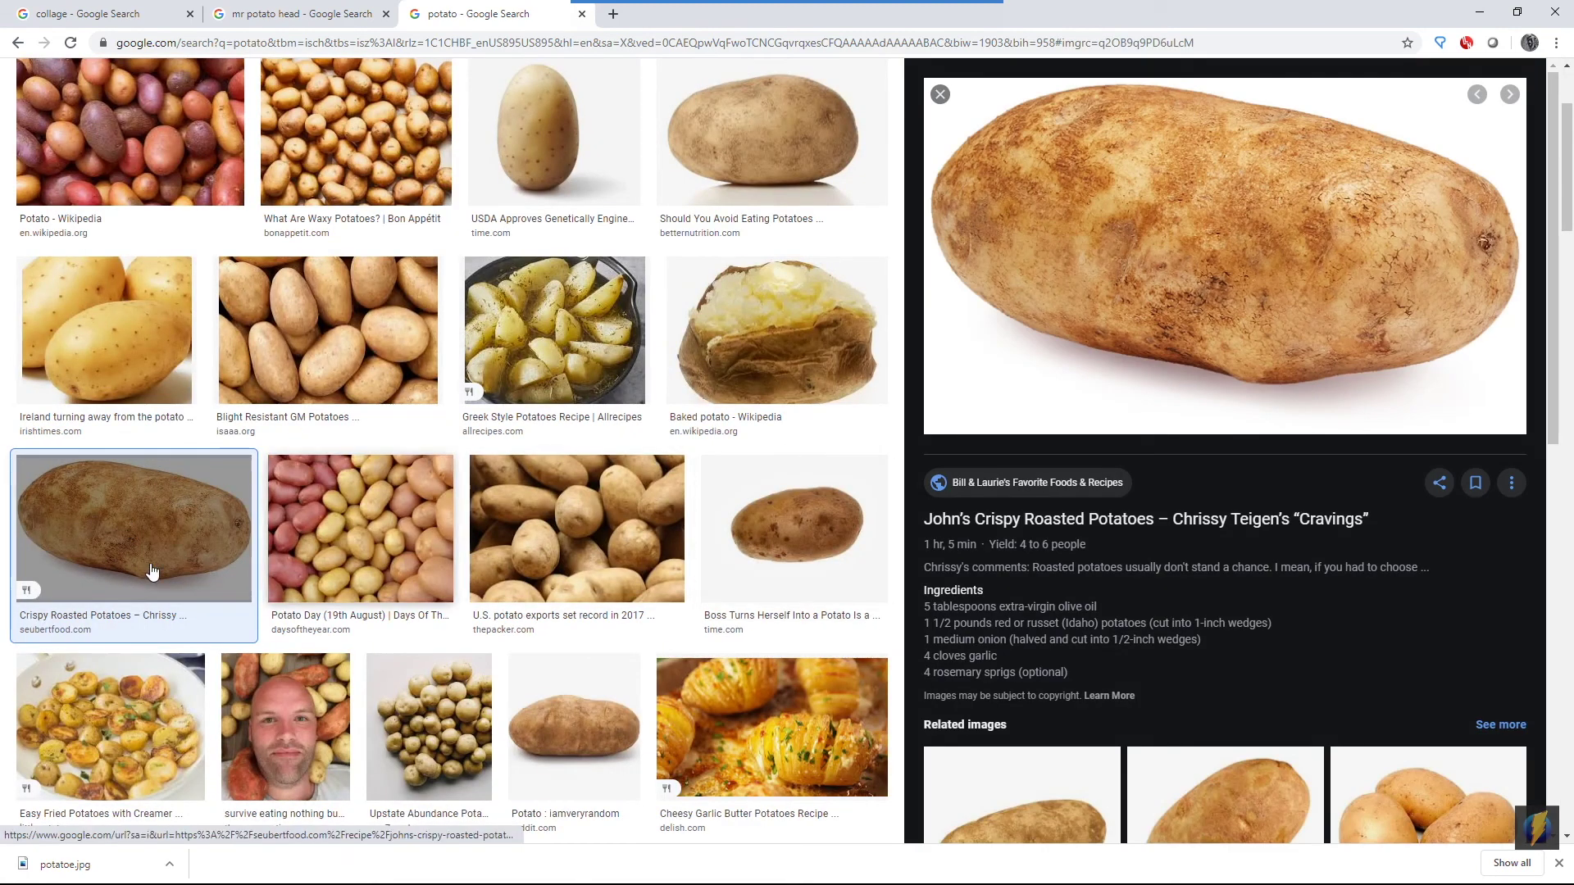
pyautogui.rightClick(1162, 237)
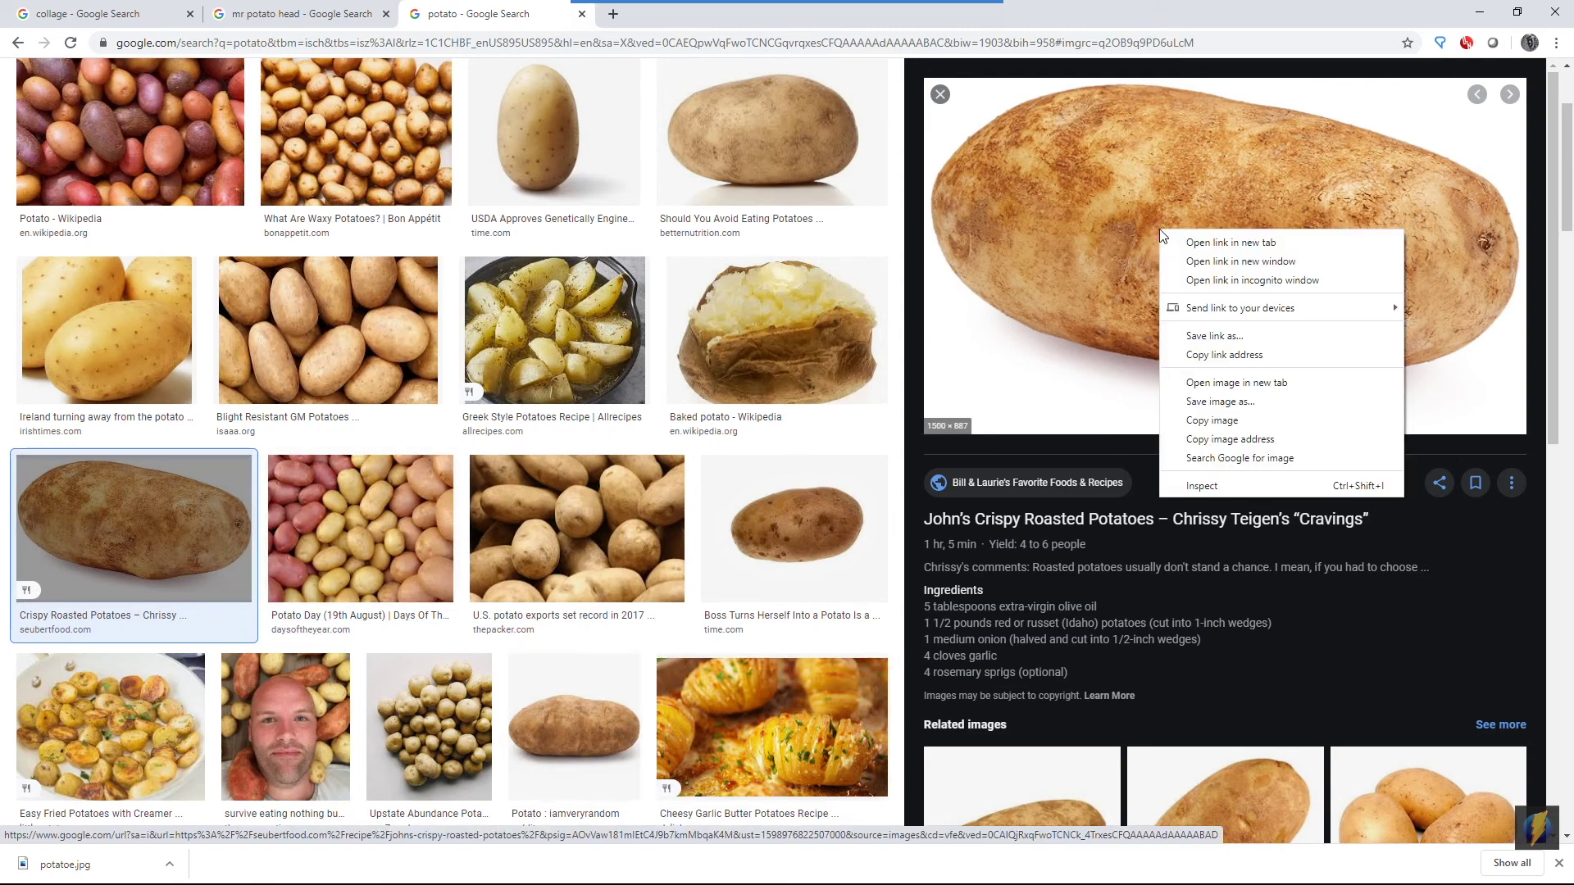
pyautogui.click(1208, 401)
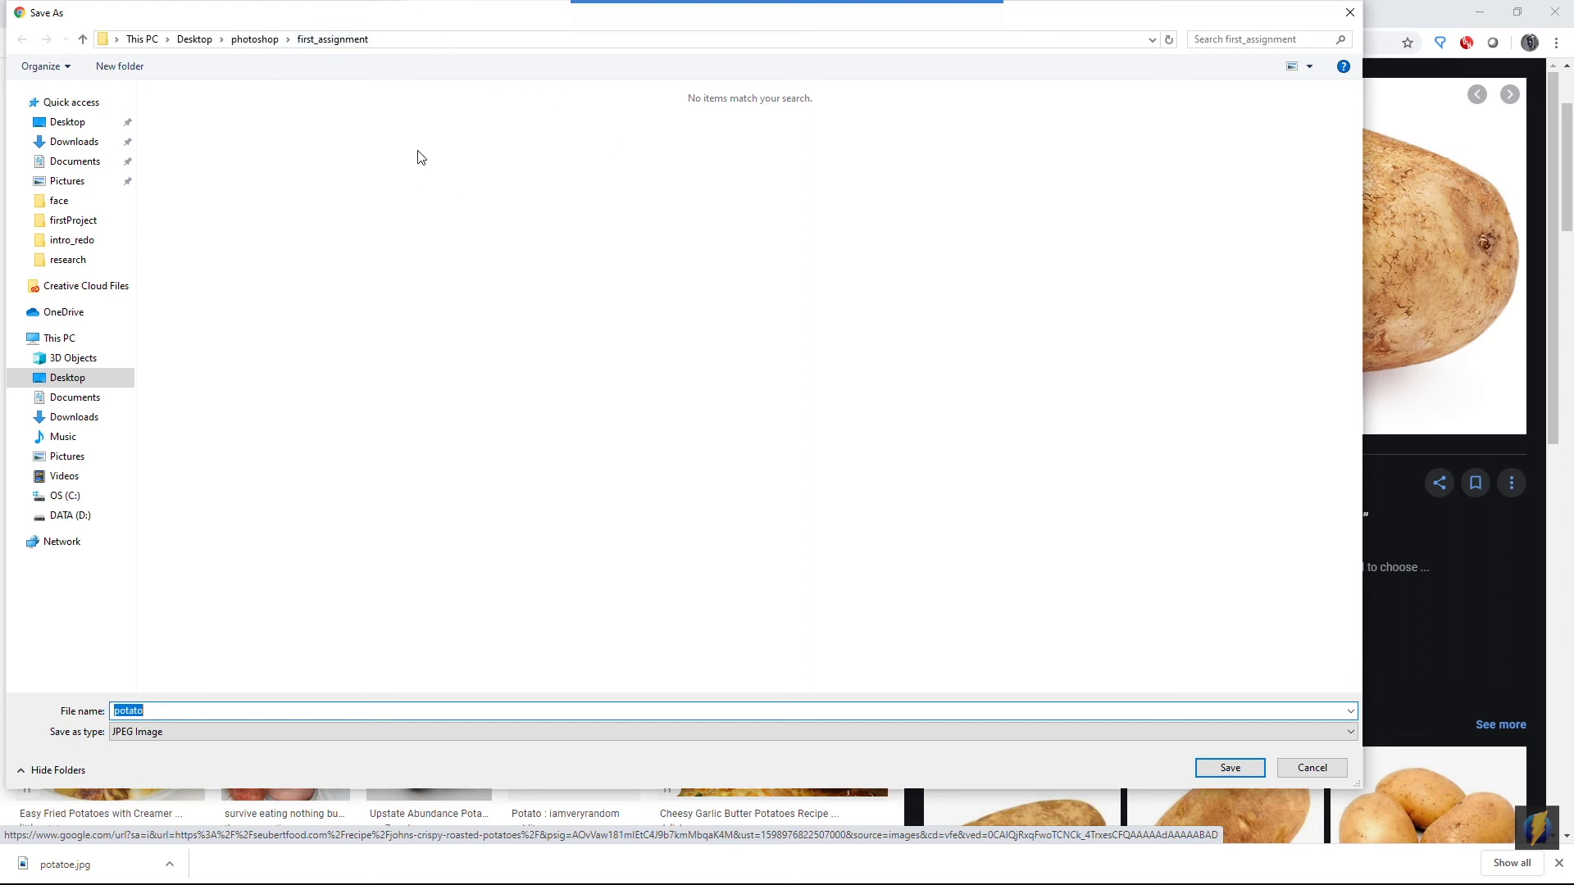
pyautogui.click(1228, 765)
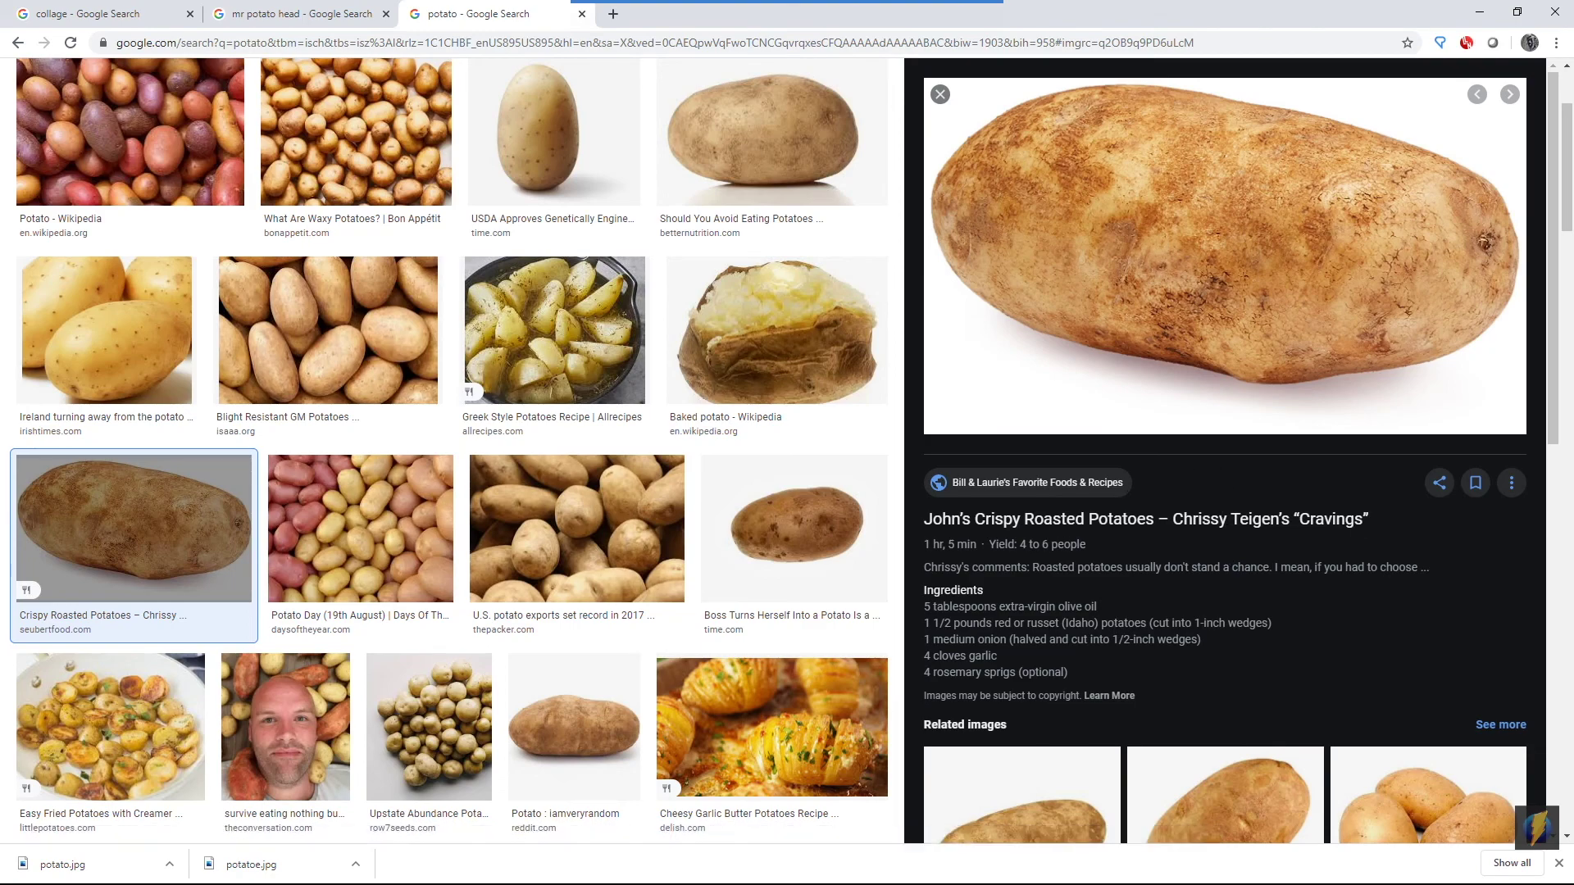
# Switch to Photoshop and open the potato image from the first_assignment folder
pyautogui.hotkey('alt', 'Tab')
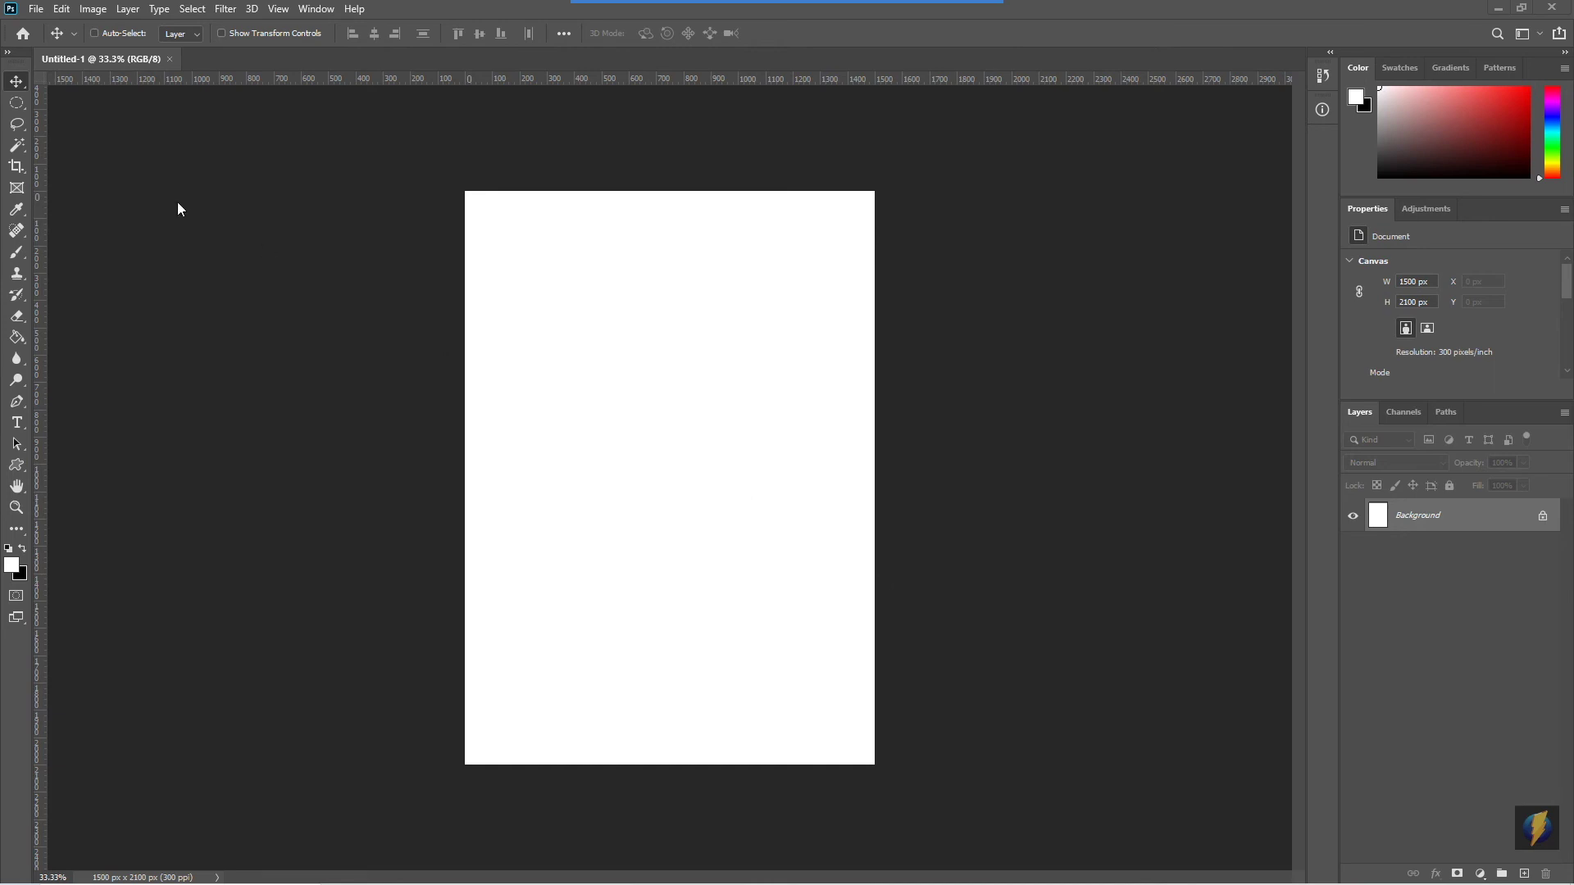
pyautogui.moveTo(604, 8)
pyautogui.click(842, 33)
pyautogui.moveTo(119, 228); pyautogui.dragTo(39, 31)
pyautogui.click(36, 9)
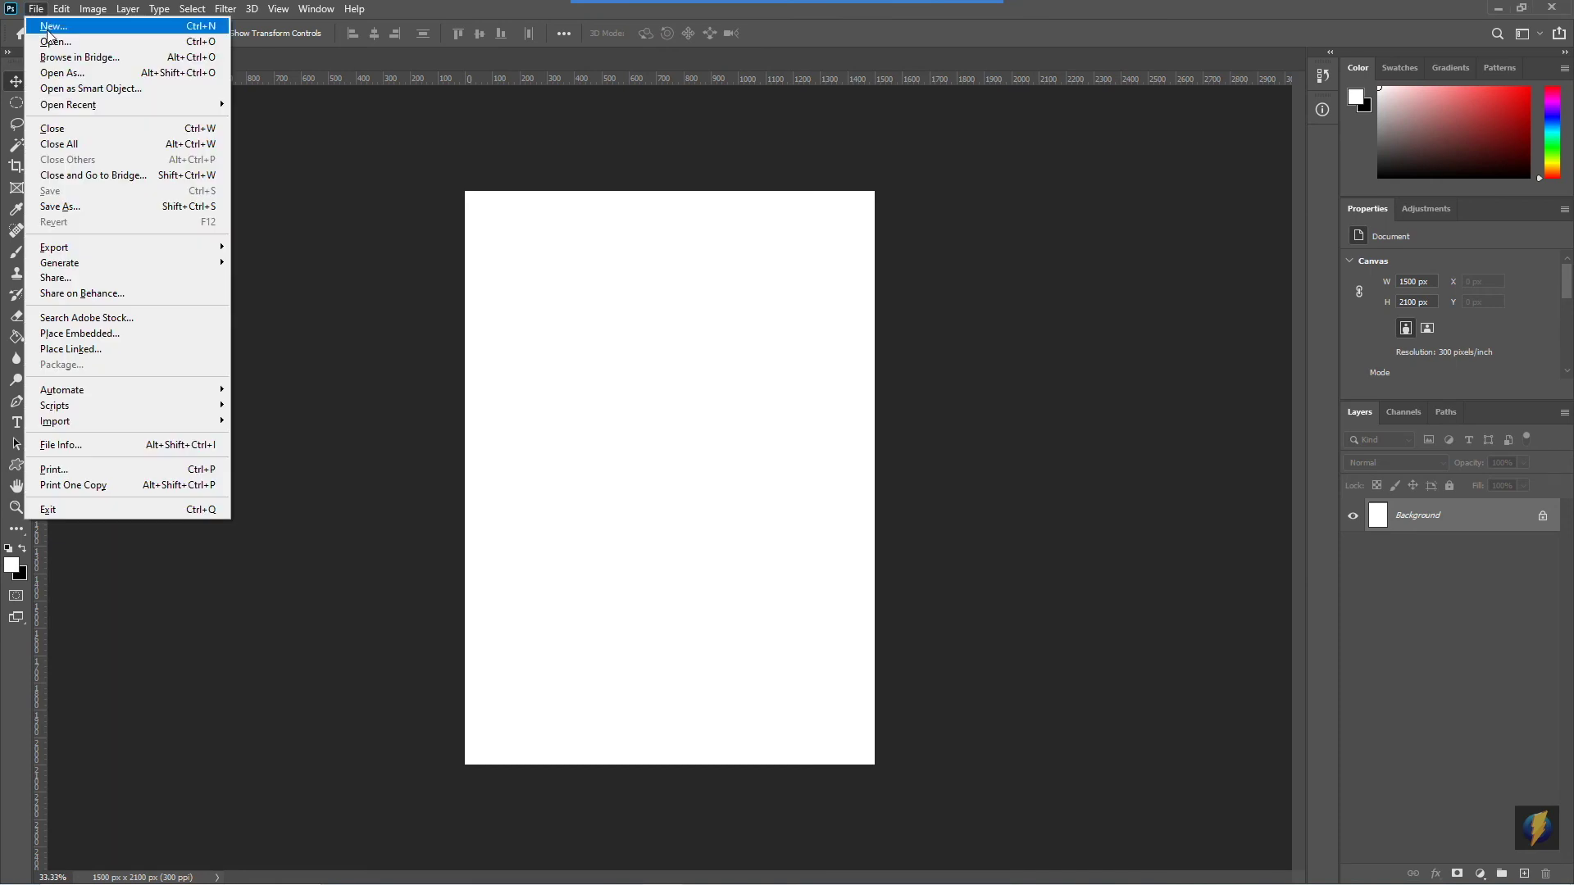
pyautogui.click(54, 43)
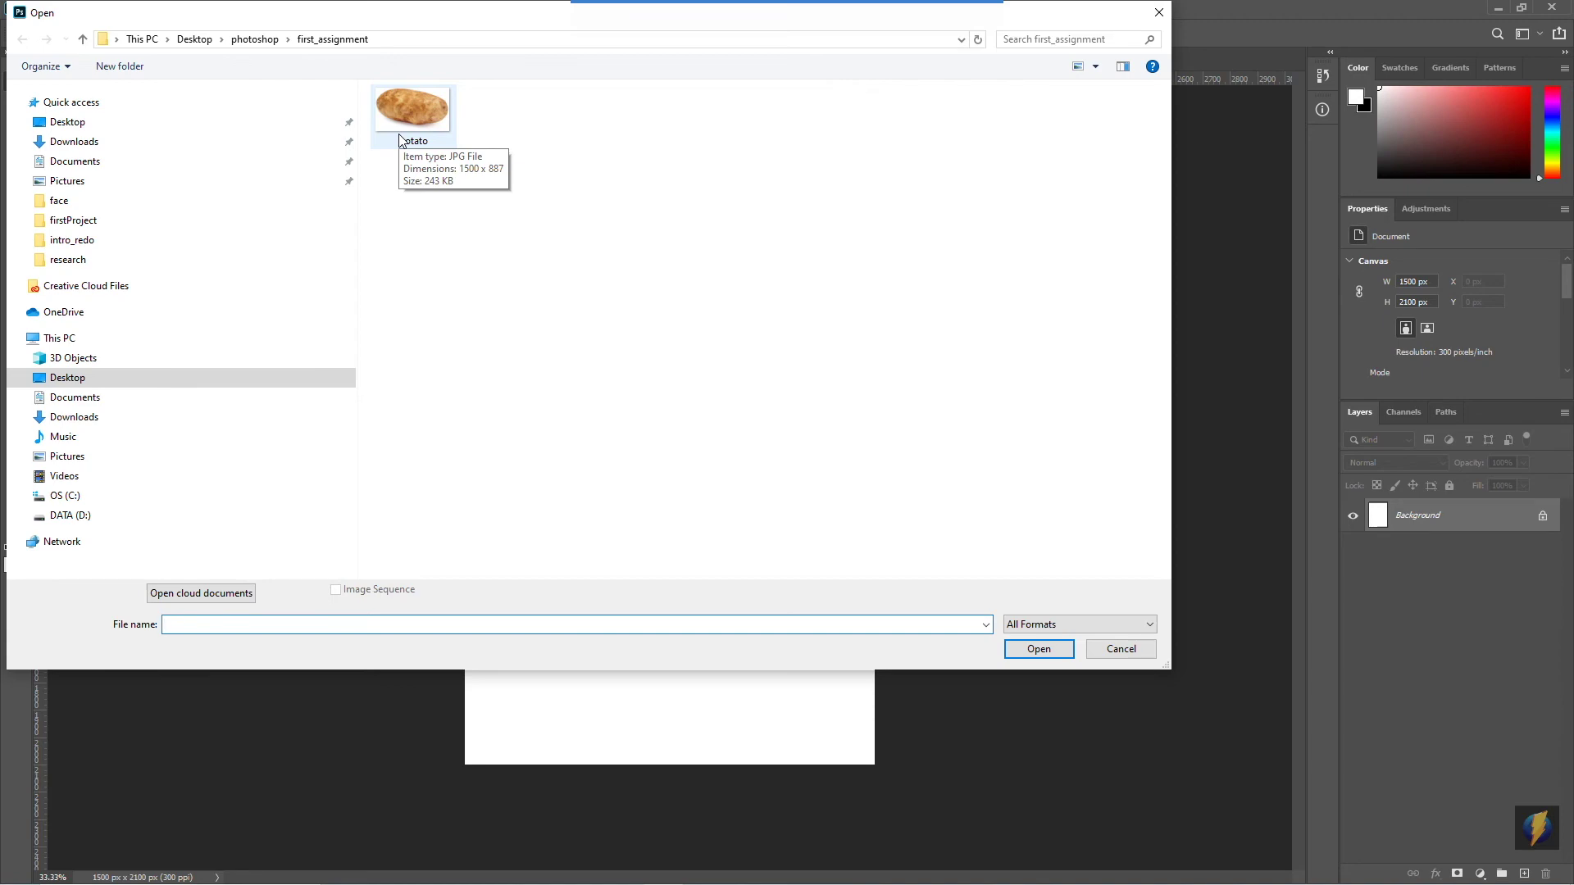
pyautogui.click(416, 105)
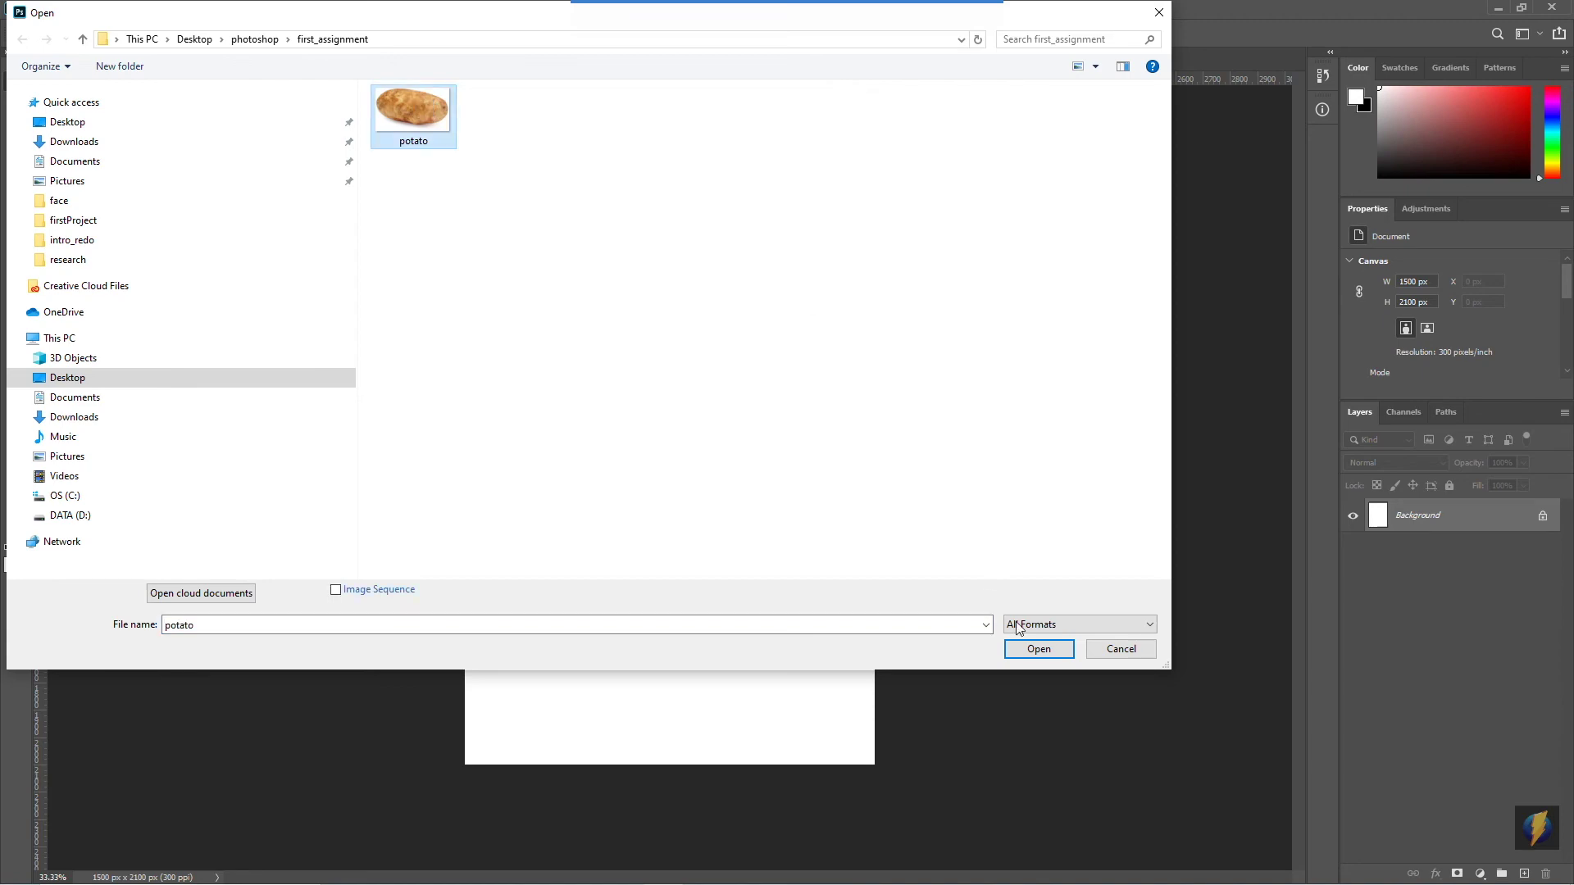
pyautogui.click(1045, 648)
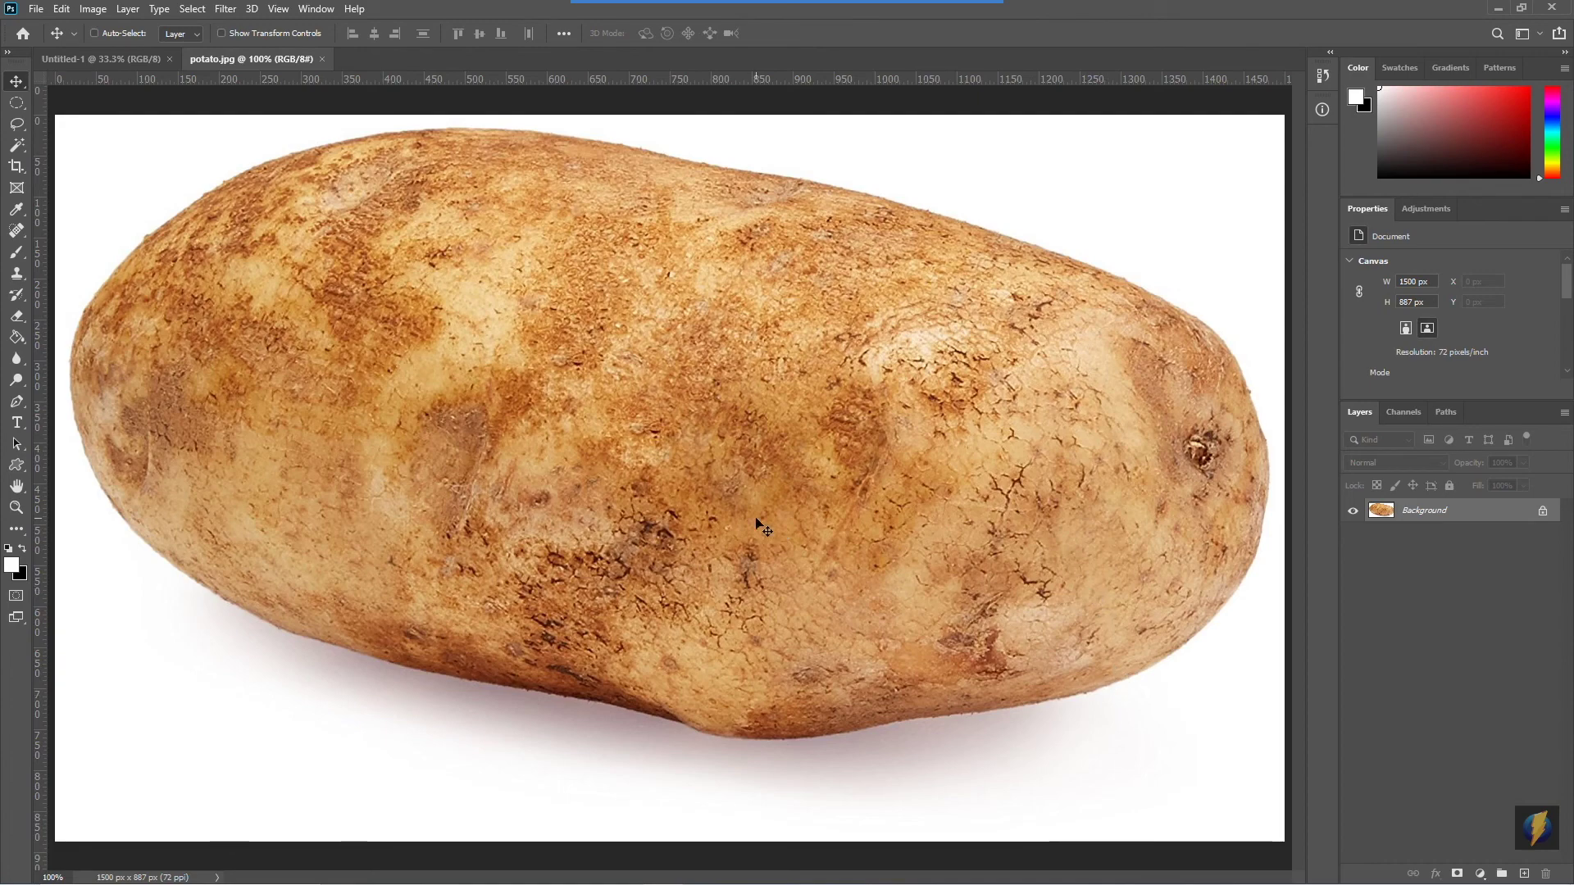
# Compare the blank Untitled-1 canvas with the potato.jpg document by switching between the two open files
pyautogui.moveTo(811, 7)
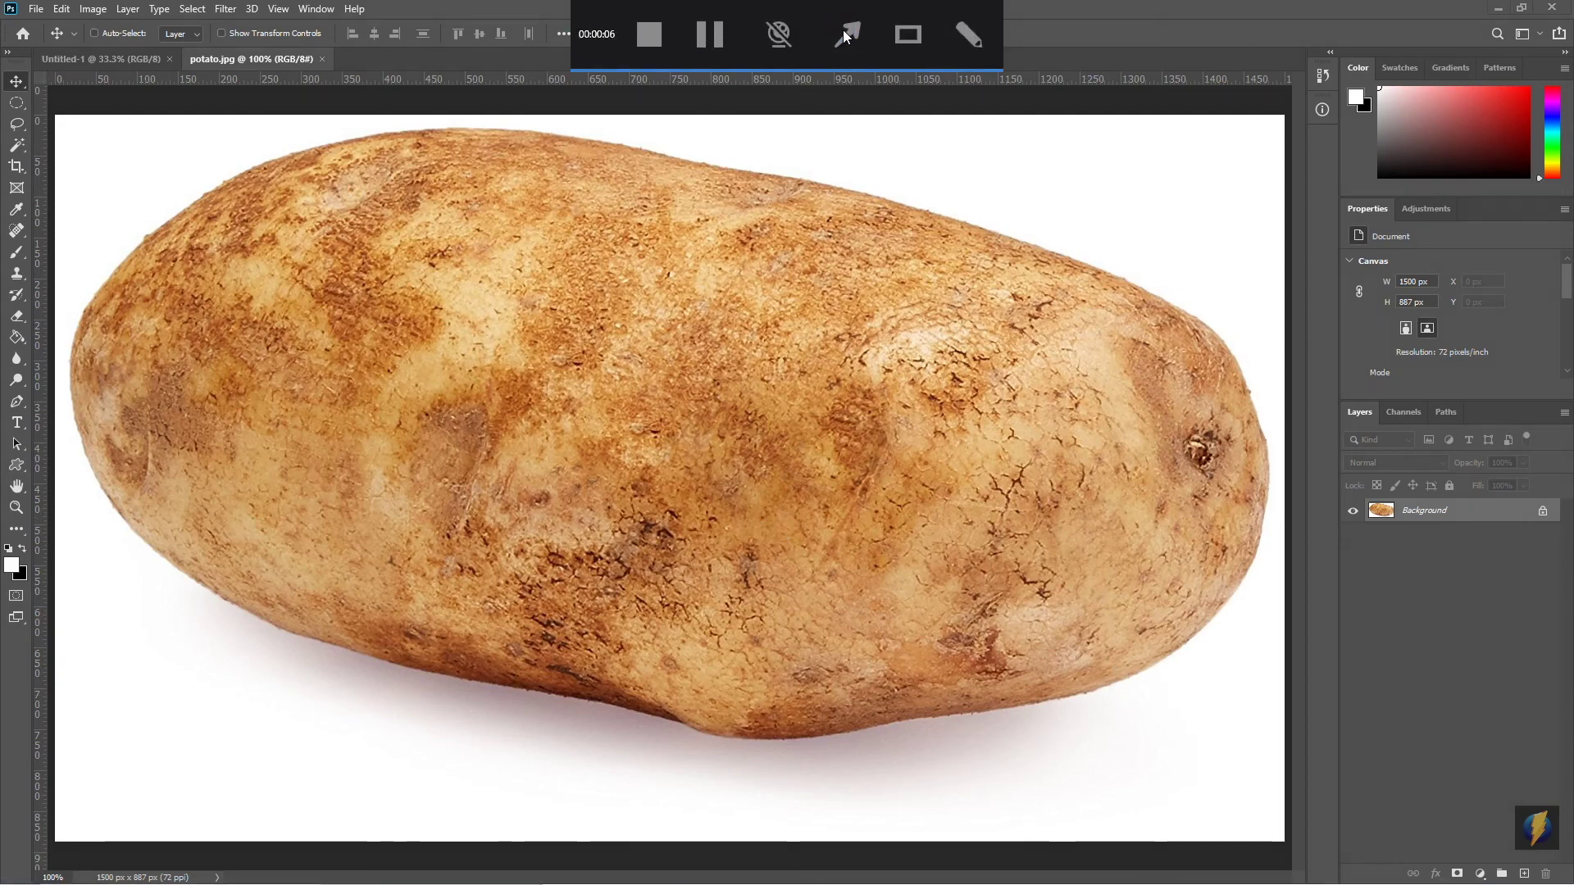
pyautogui.moveTo(390, 441)
pyautogui.mouseDown()
pyautogui.moveTo(267, 77)
pyautogui.moveTo(147, 71)
pyautogui.moveTo(228, 77)
pyautogui.moveTo(121, 92)
pyautogui.moveTo(111, 71)
pyautogui.mouseUp()
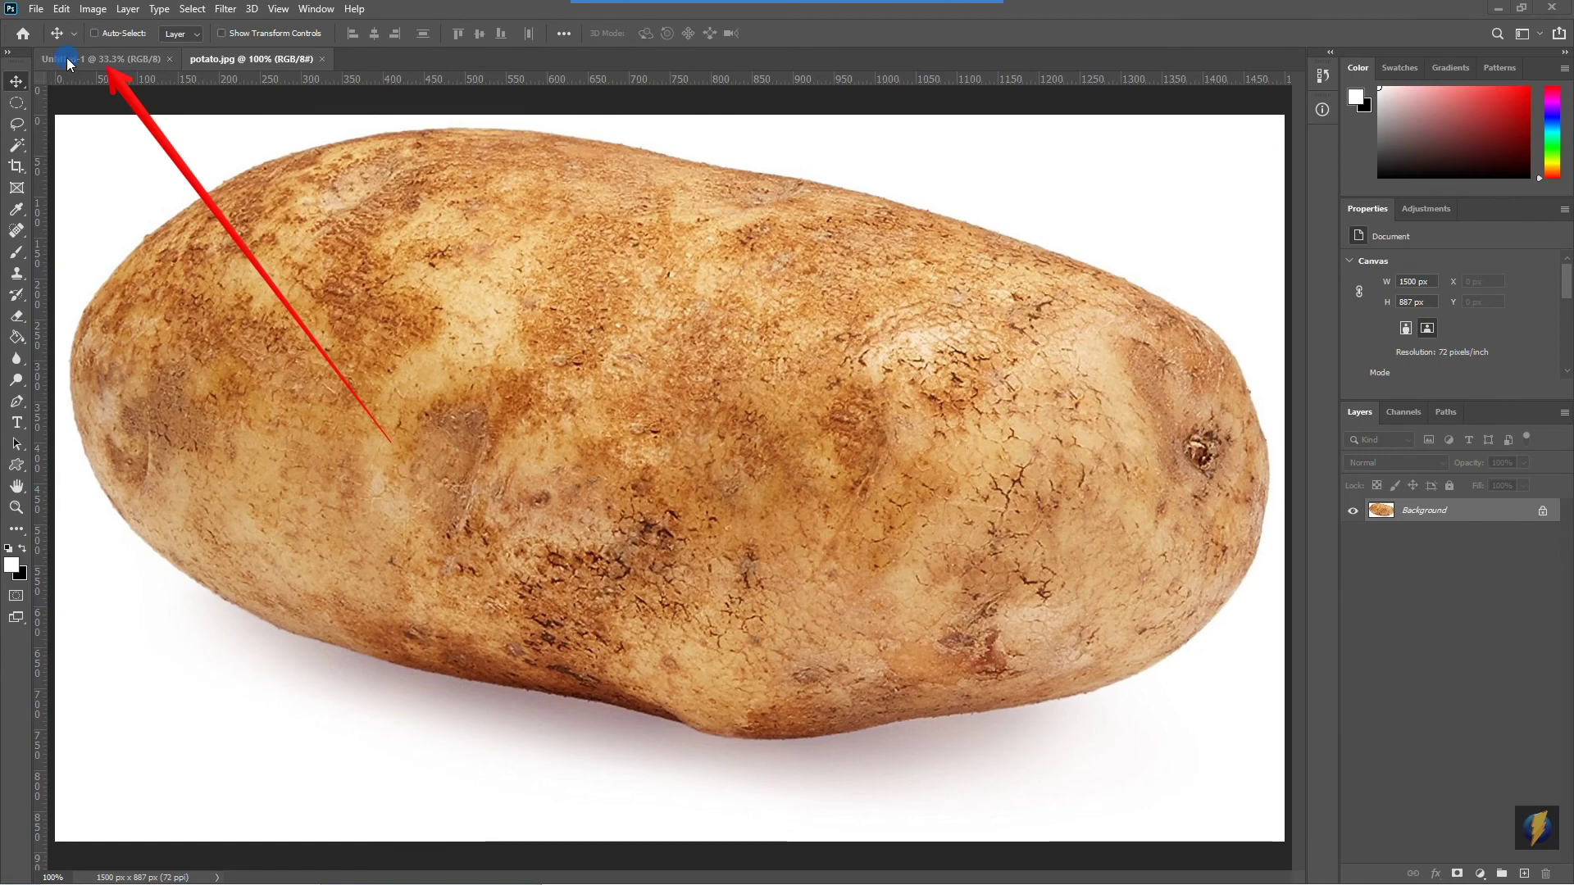
pyautogui.click(67, 57)
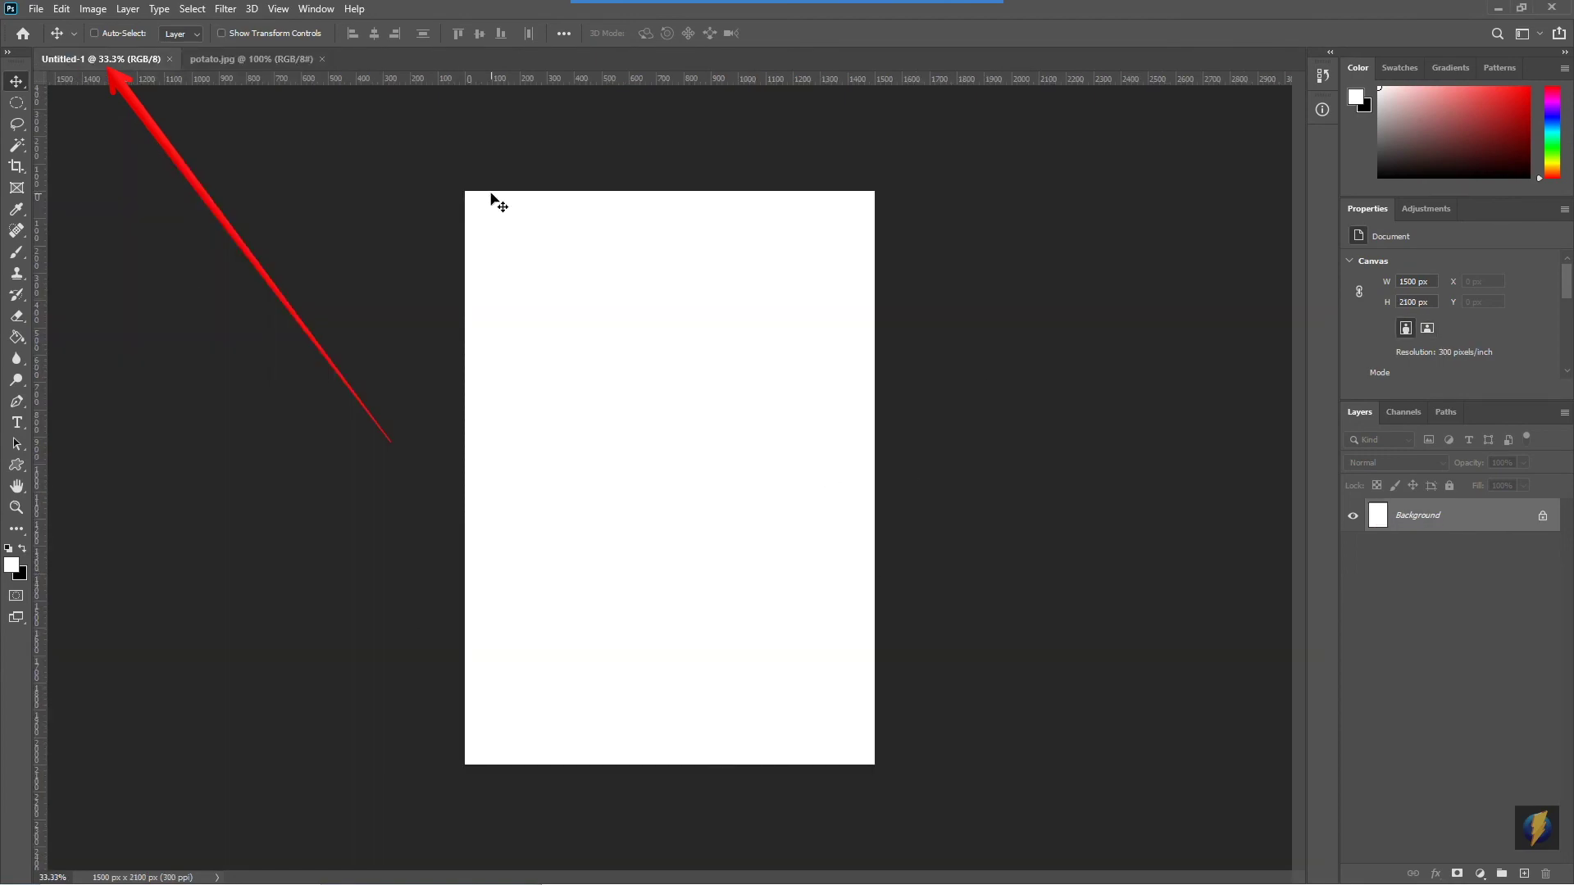
pyautogui.click(255, 62)
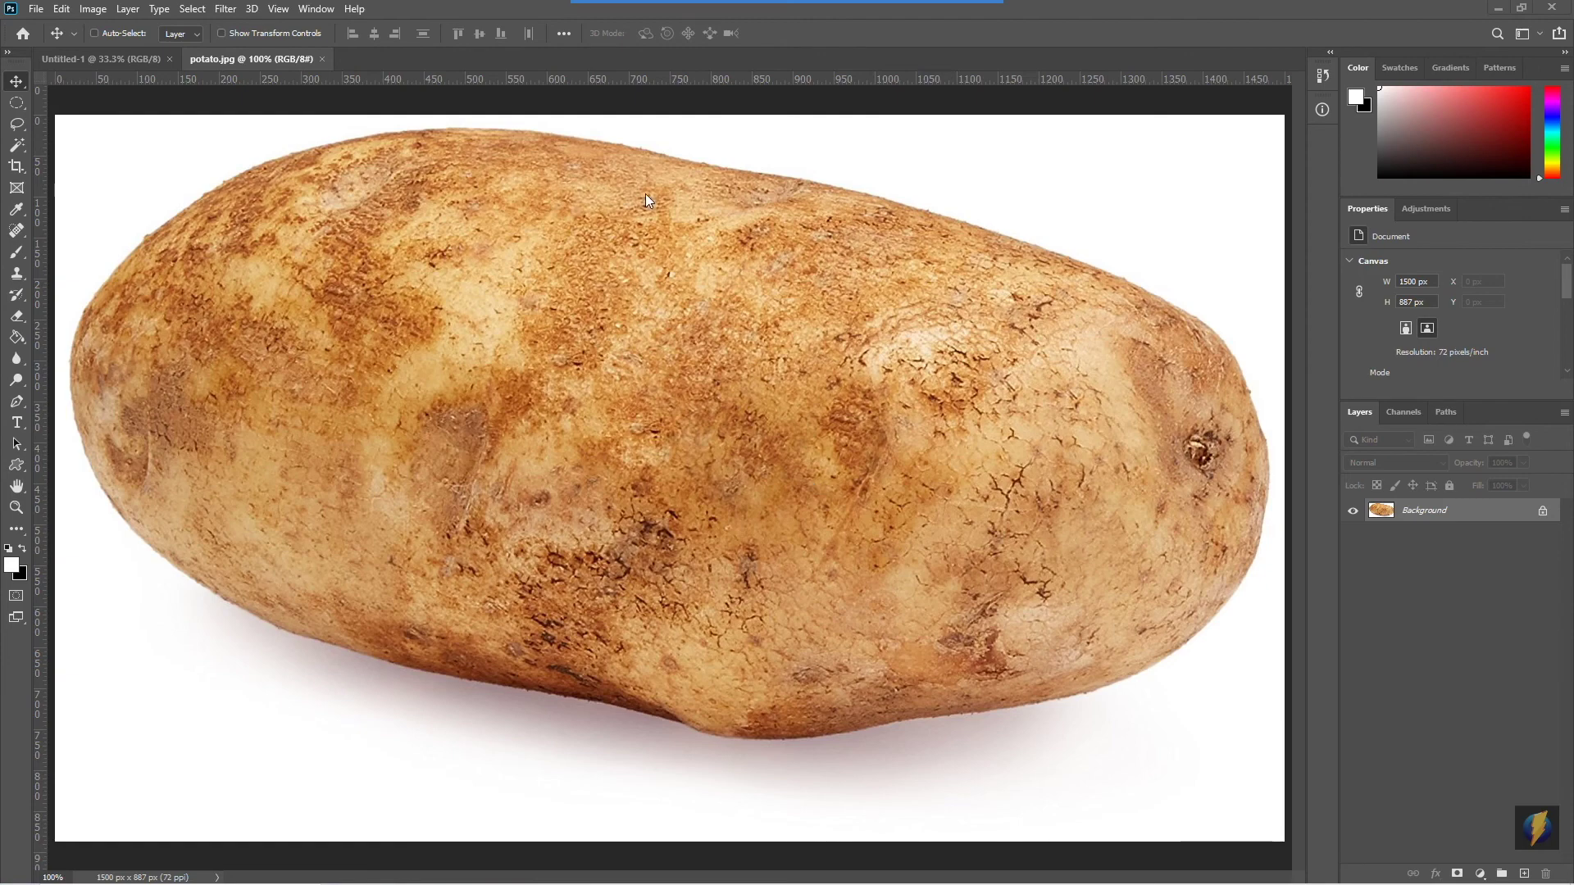
pyautogui.click(59, 58)
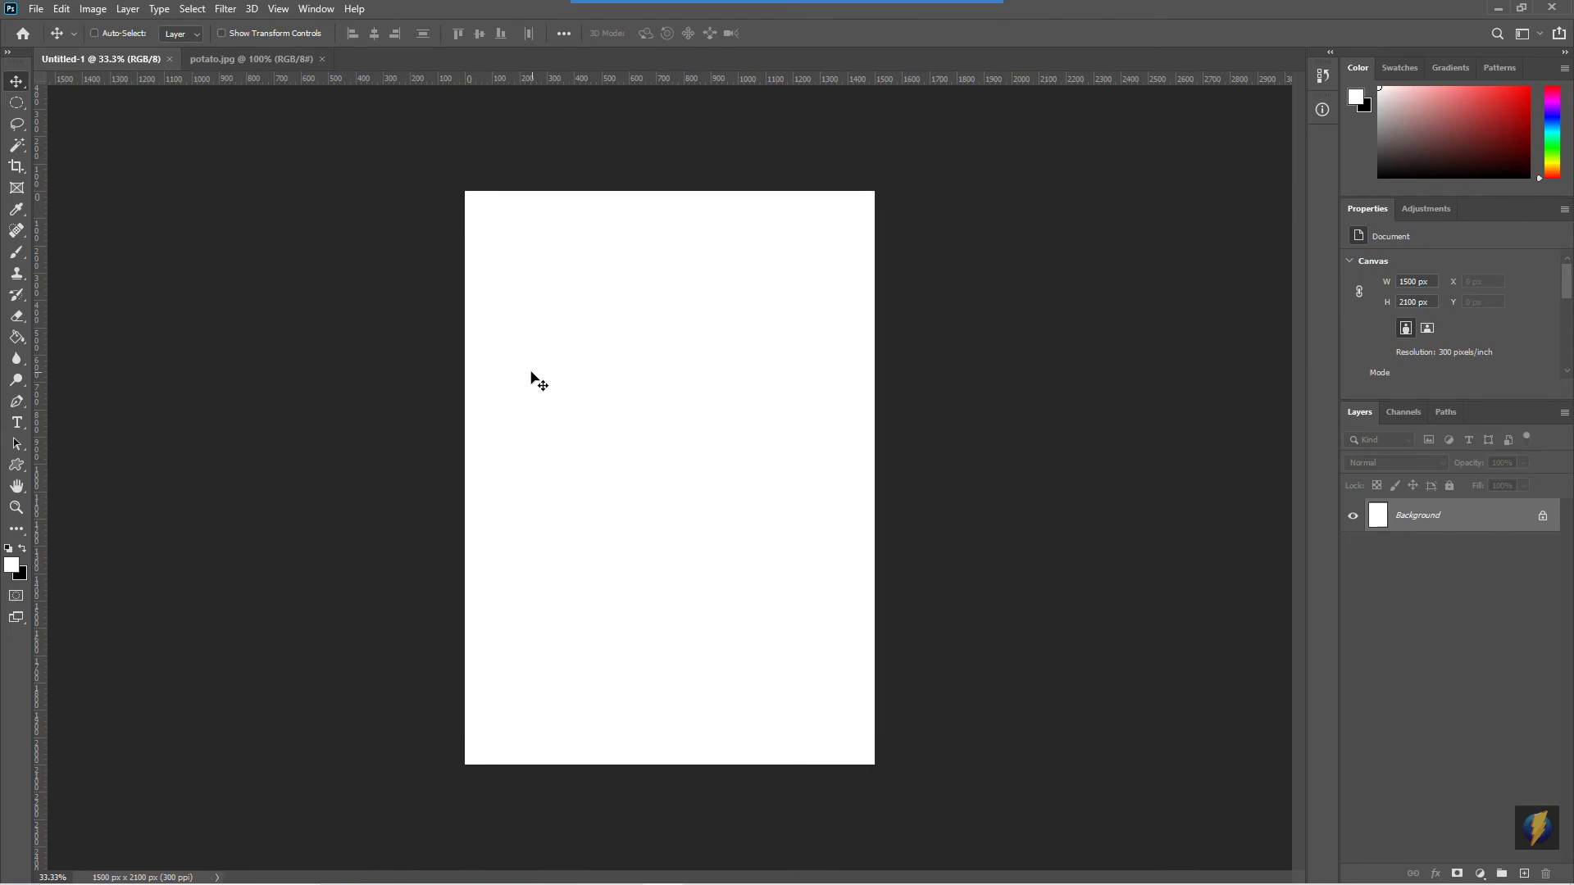
pyautogui.click(252, 60)
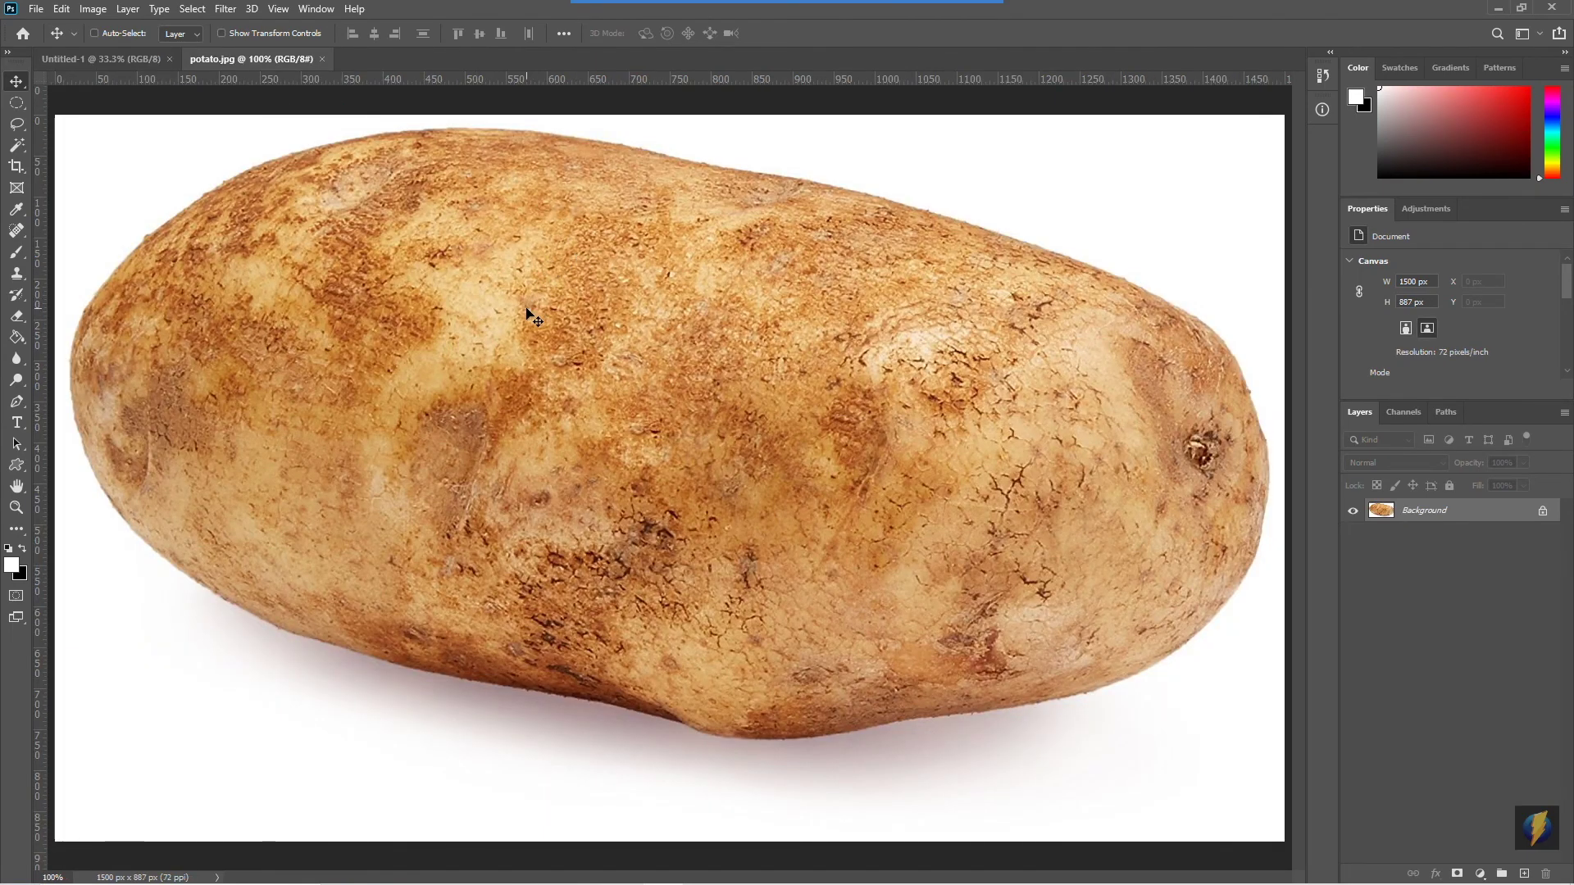
# Float potato.jpg in its own window and copy the potato onto the Untitled-1 canvas with the Move tool
pyautogui.moveTo(226, 59); pyautogui.dragTo(725, 230)
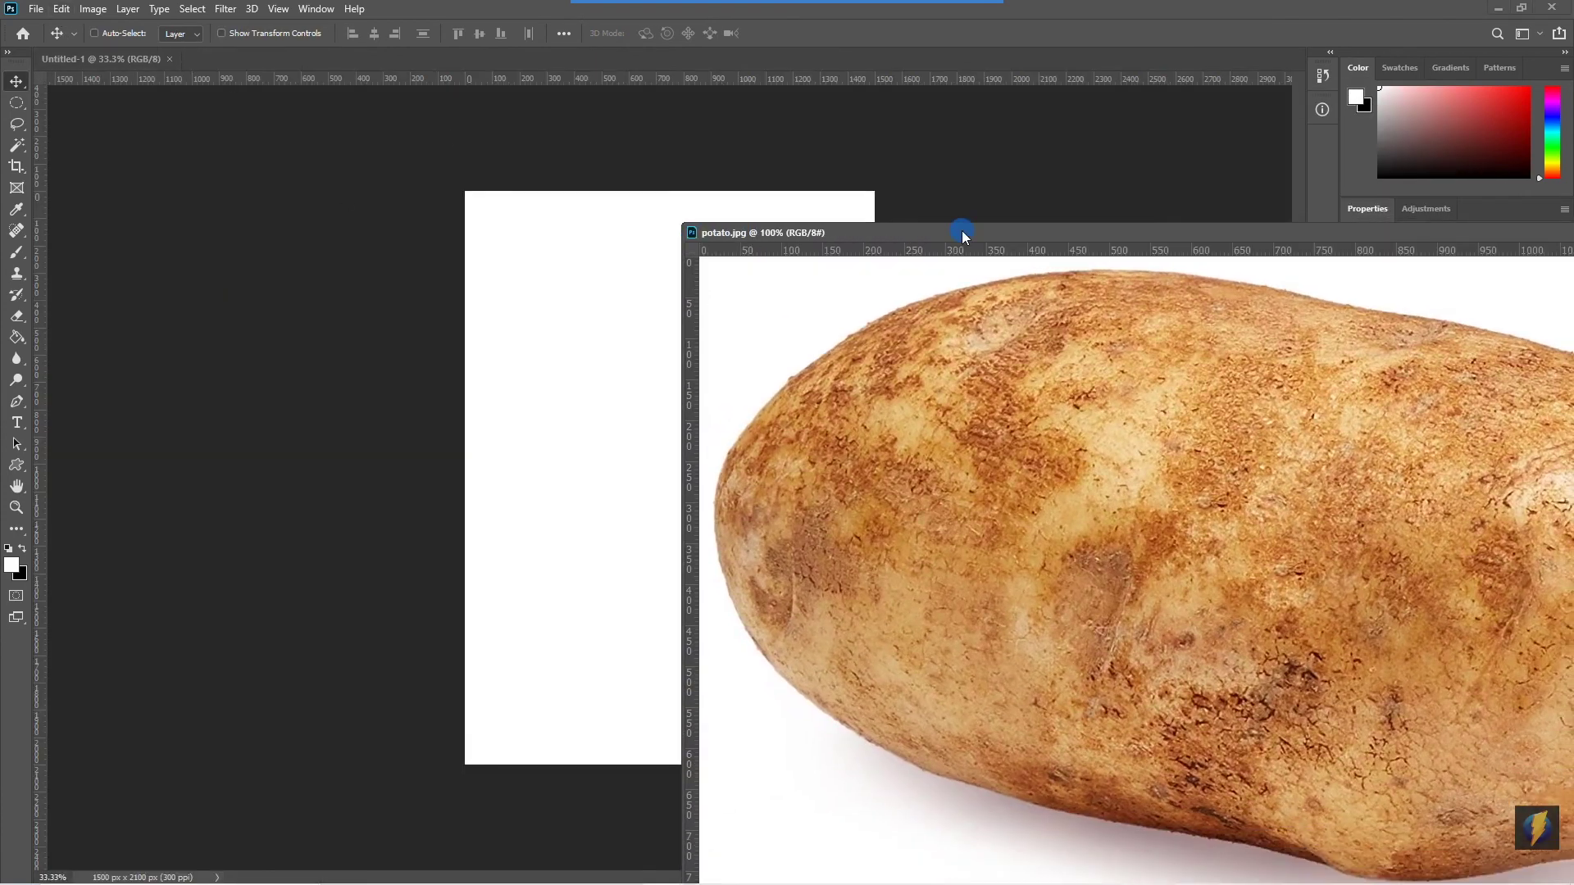
pyautogui.moveTo(961, 229); pyautogui.dragTo(939, 228)
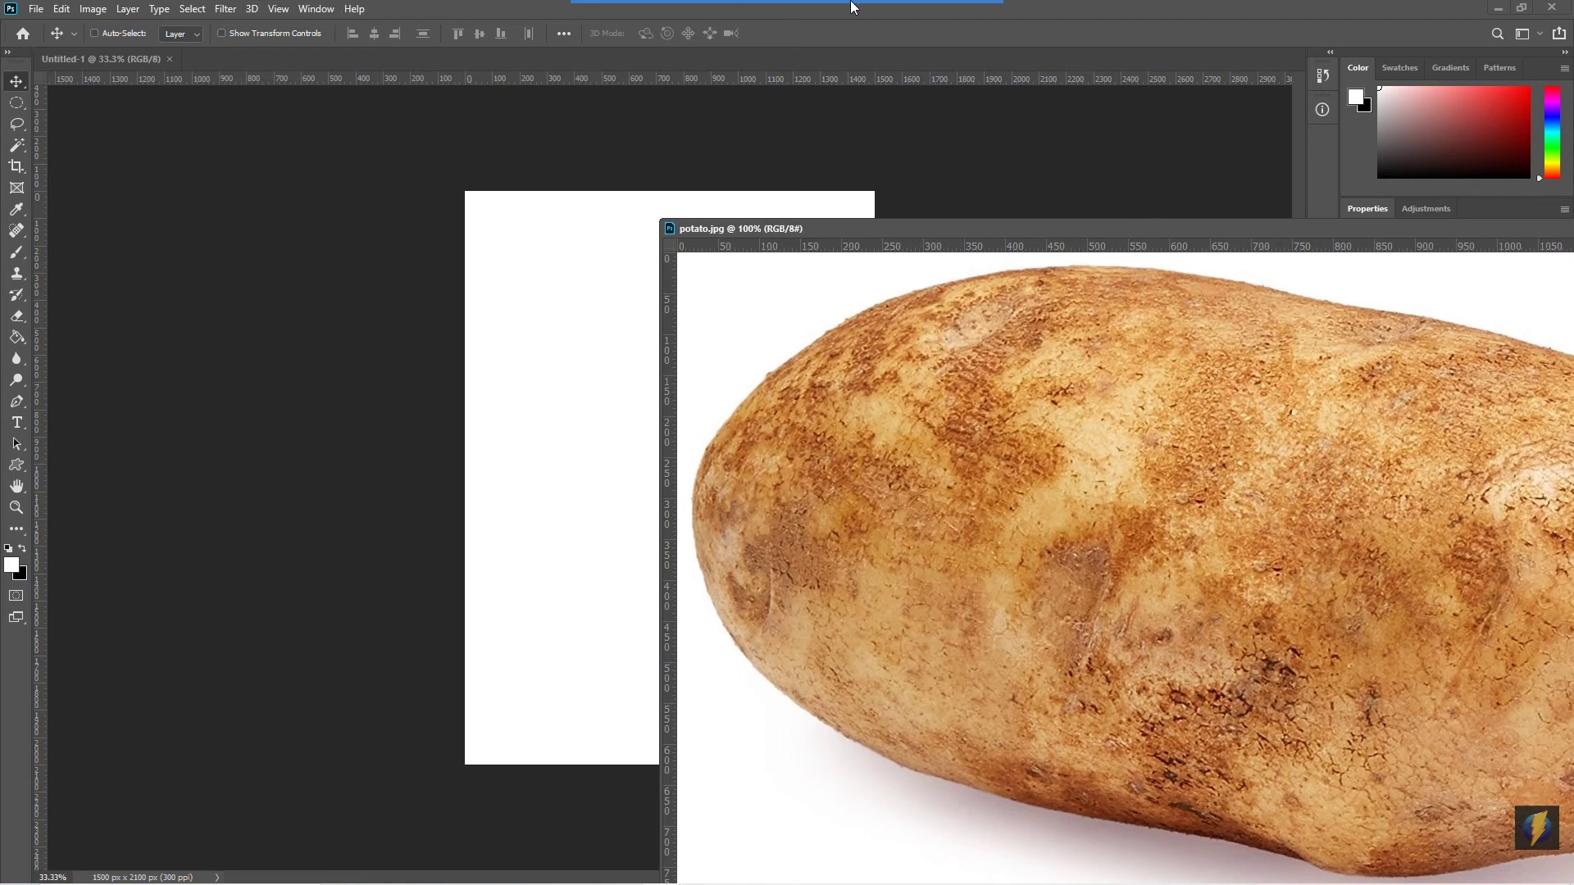
pyautogui.moveTo(853, 7)
pyautogui.click(849, 39)
pyautogui.moveTo(236, 296)
pyautogui.mouseDown()
pyautogui.moveTo(78, 164)
pyautogui.moveTo(17, 72)
pyautogui.moveTo(27, 88)
pyautogui.mouseUp()
pyautogui.click(18, 83)
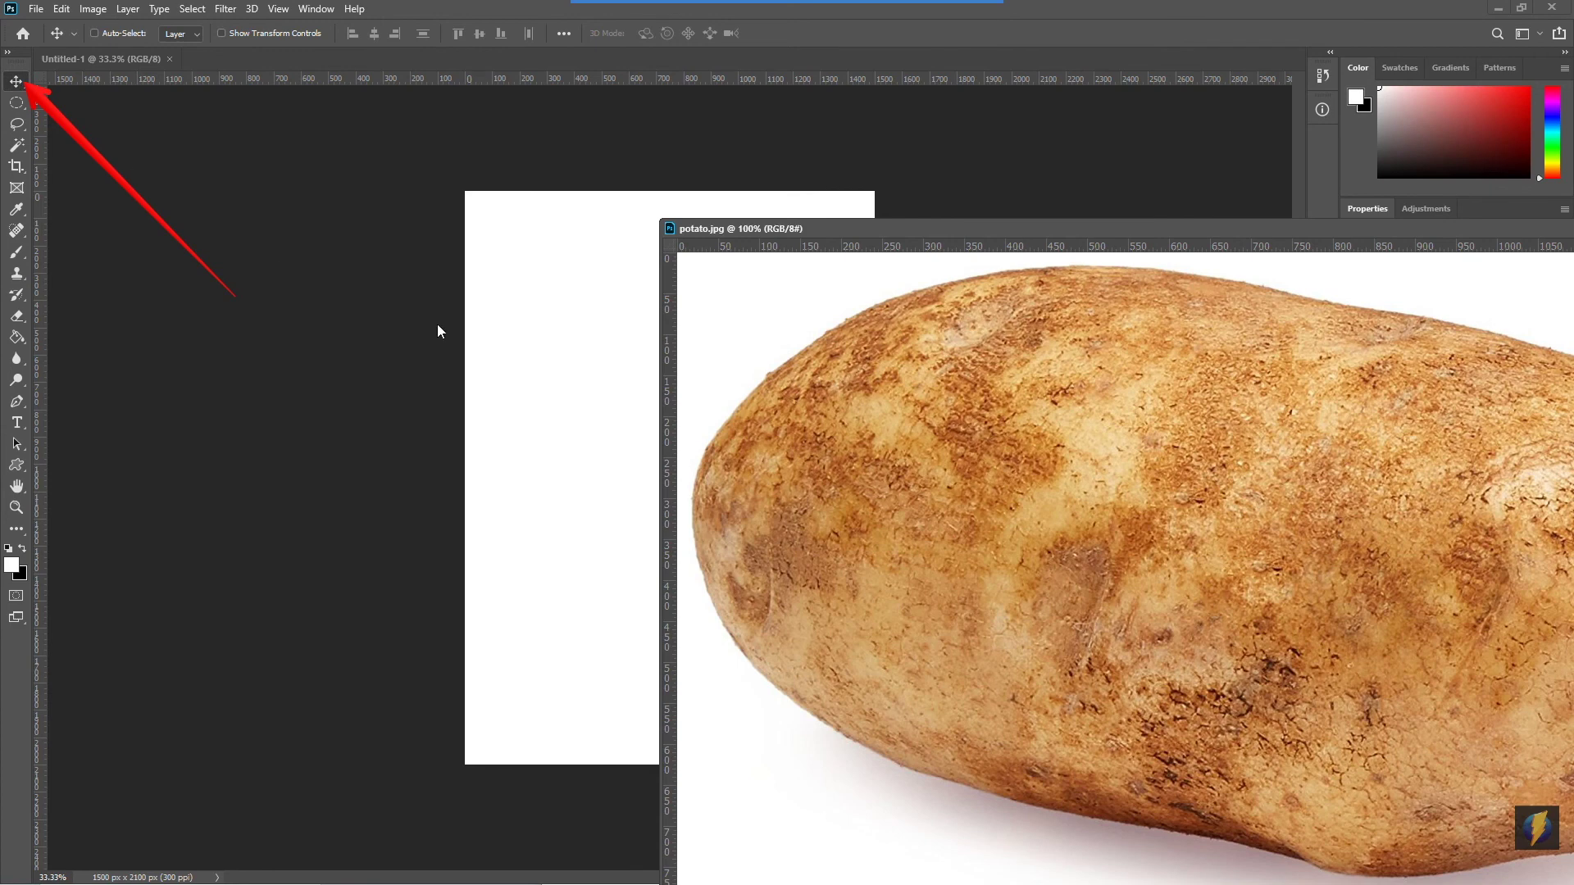
pyautogui.moveTo(1185, 524); pyautogui.dragTo(598, 482)
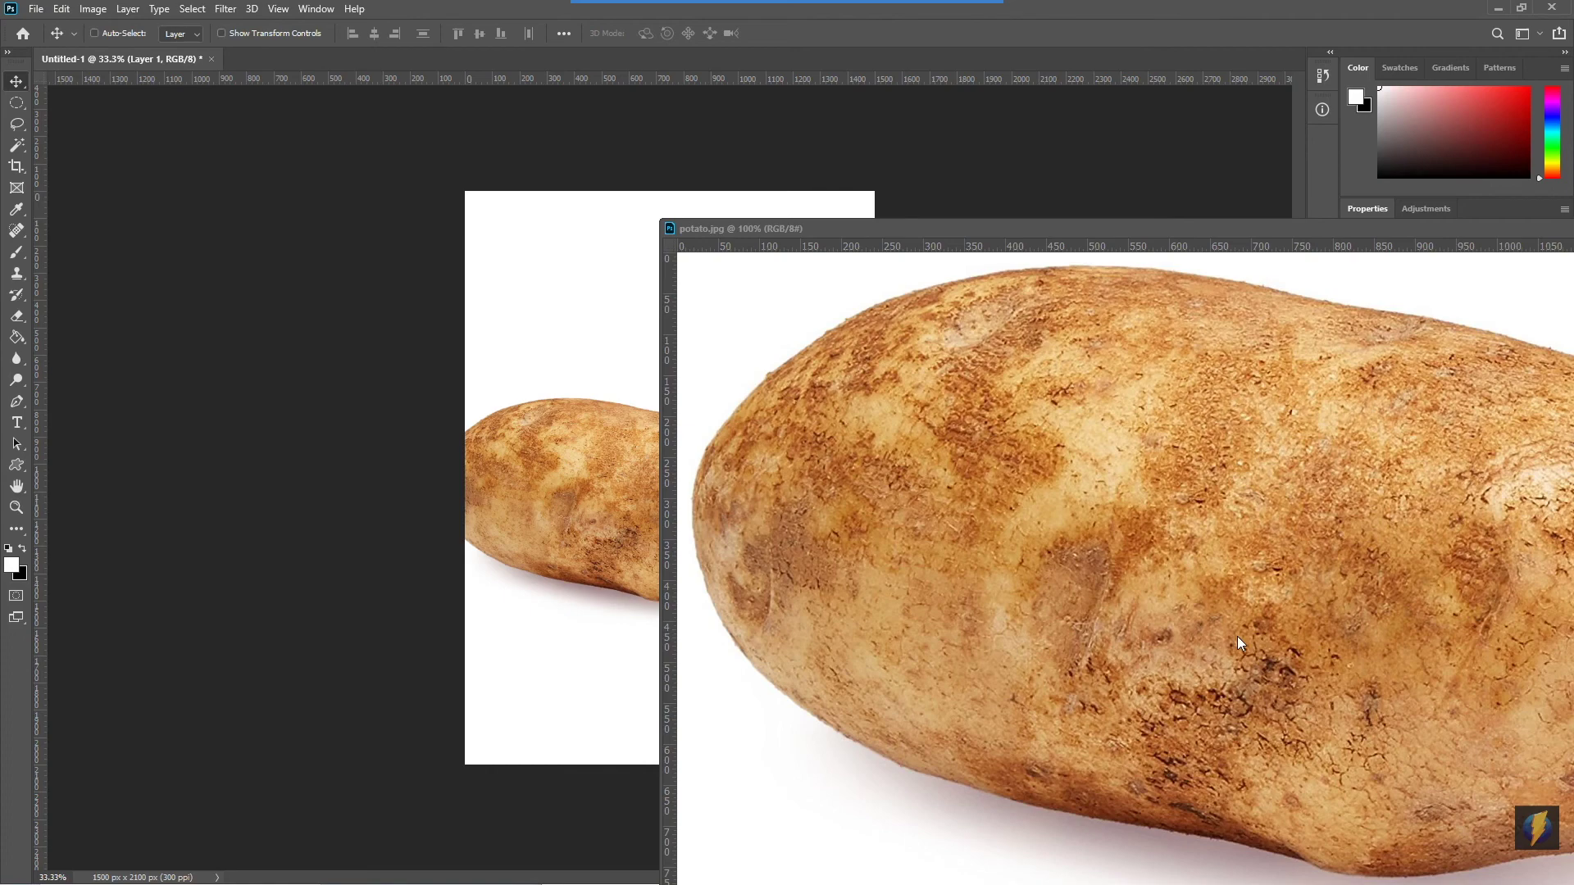
# Close potato.jpg and move the potato layer to the centre of the canvas, at X 0 px and Y 607 px
pyautogui.moveTo(1351, 223); pyautogui.dragTo(809, 191)
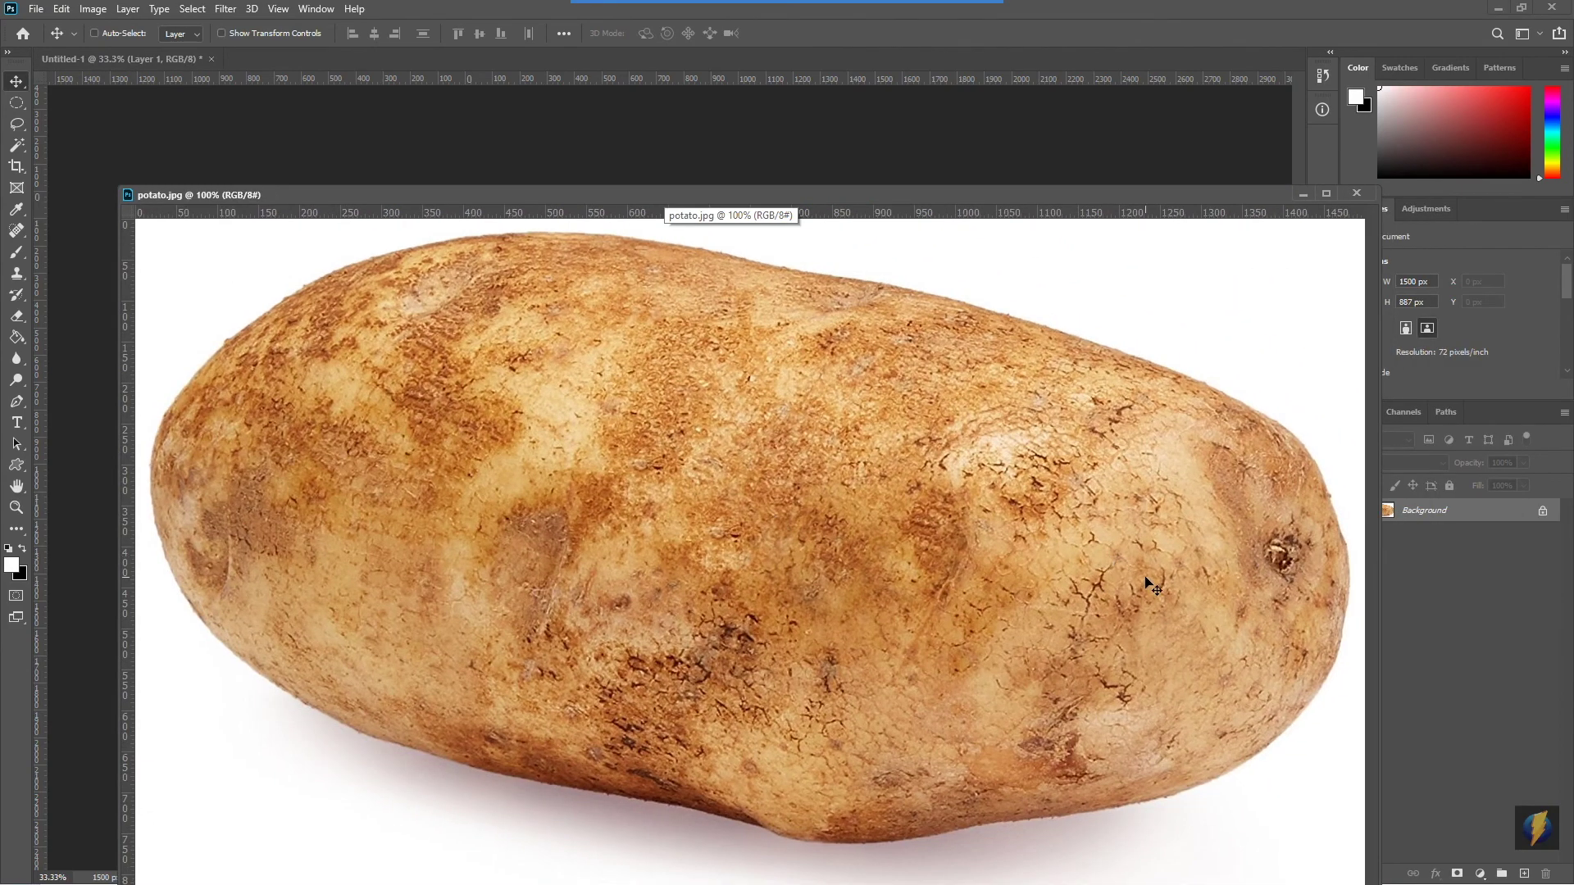
pyautogui.click(1357, 193)
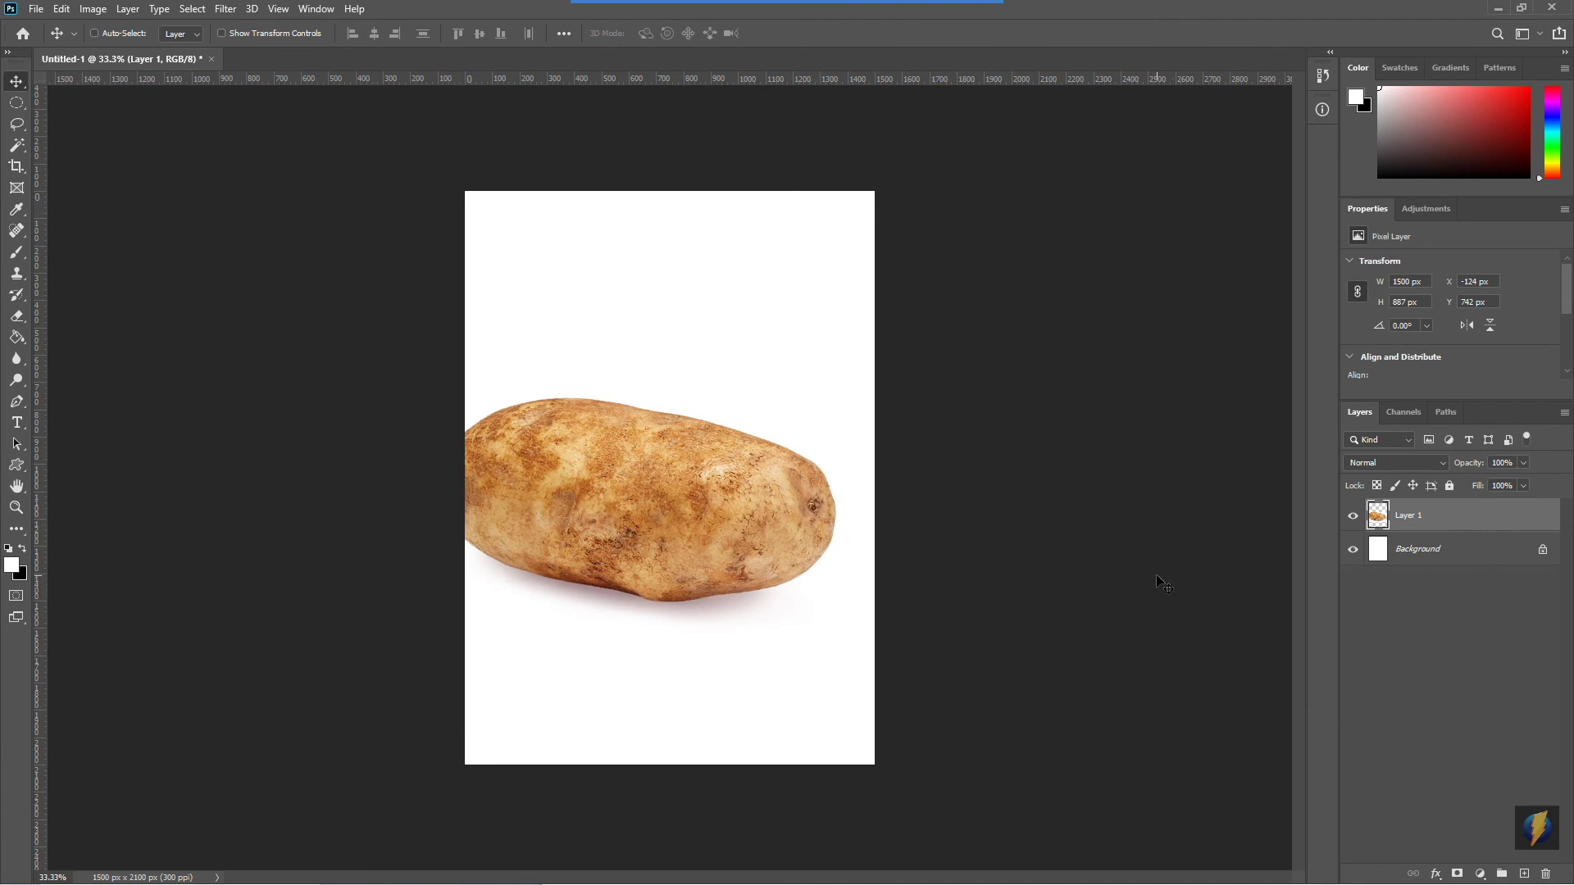
pyautogui.moveTo(619, 507); pyautogui.dragTo(650, 441)
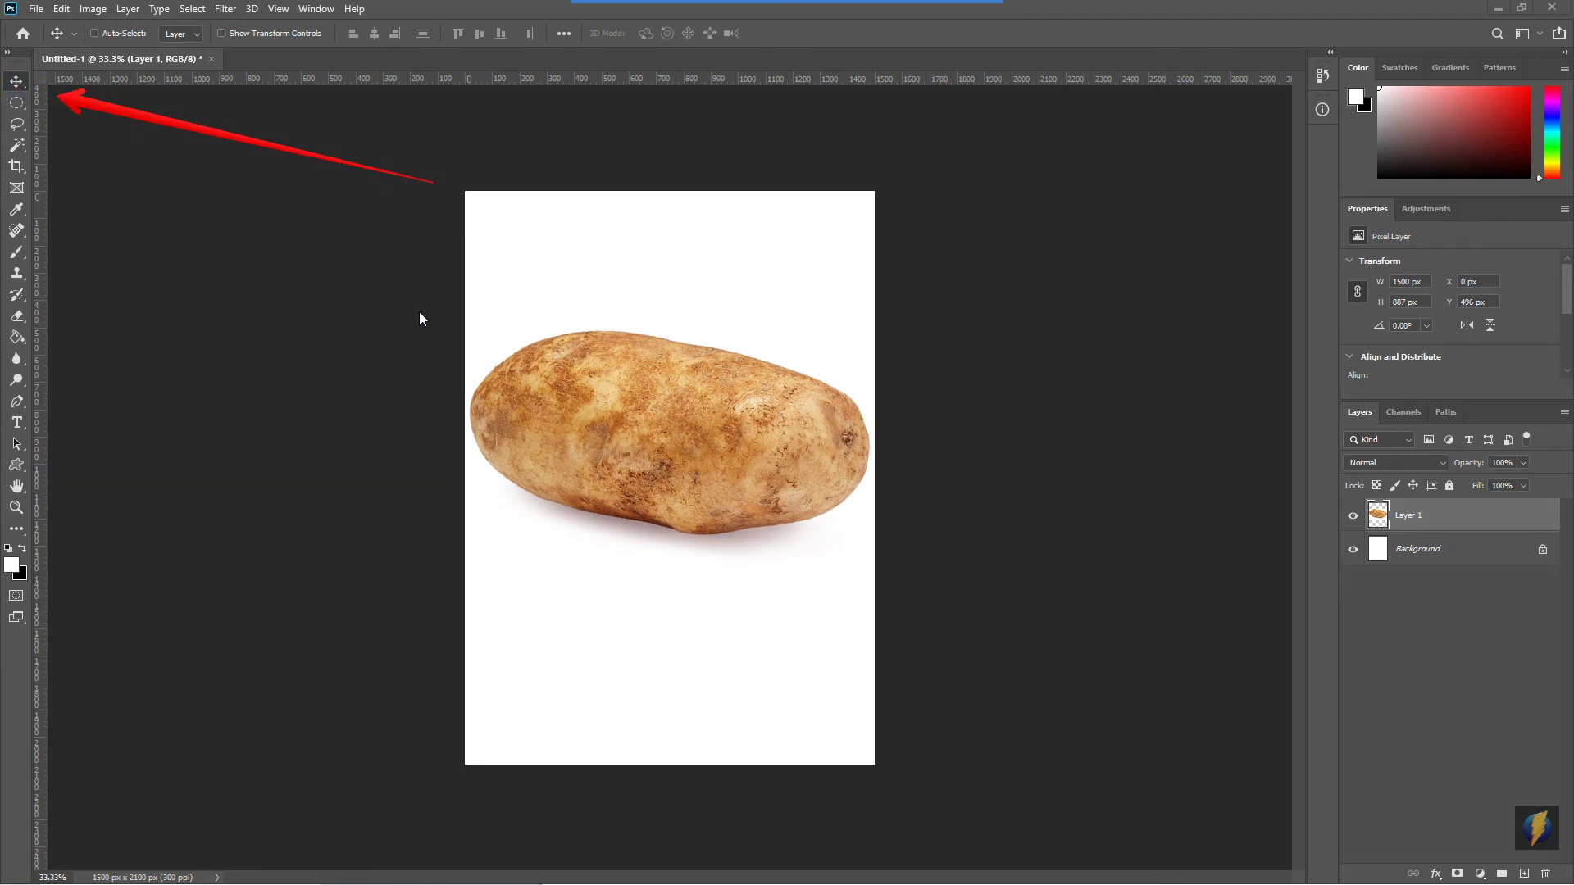
pyautogui.moveTo(699, 431); pyautogui.dragTo(745, 471)
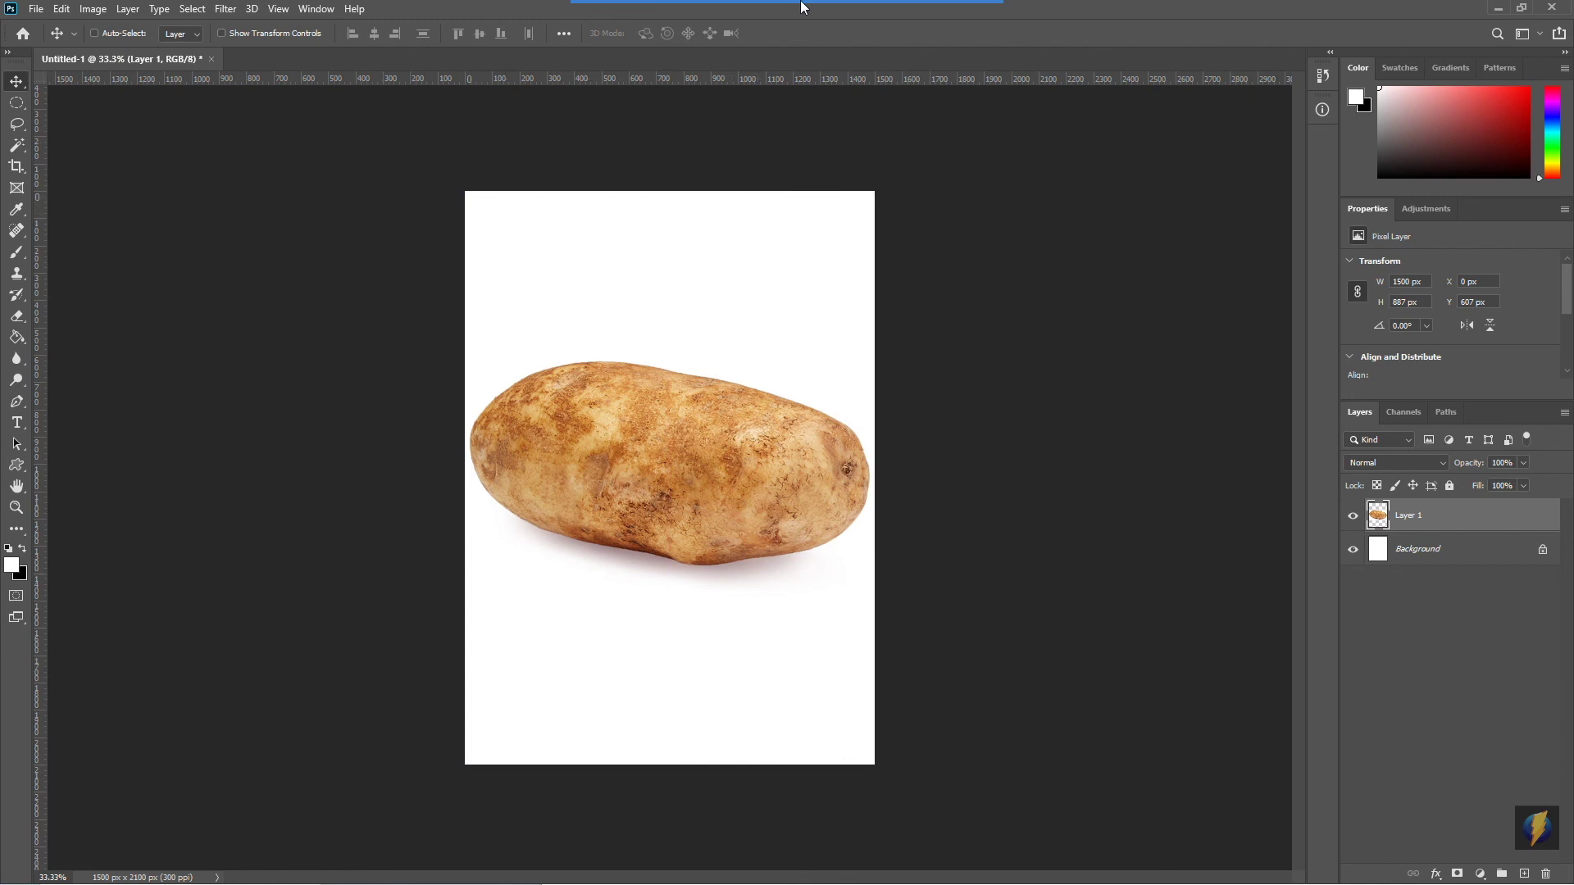
# Hide and reshow the potato on Layer 1, and hide the white Background layer
pyautogui.moveTo(801, 7)
pyautogui.click(847, 32)
pyautogui.moveTo(981, 512)
pyautogui.mouseDown()
pyautogui.moveTo(1341, 418)
pyautogui.moveTo(1282, 438)
pyautogui.moveTo(1242, 522)
pyautogui.moveTo(1345, 522)
pyautogui.moveTo(1375, 584)
pyautogui.moveTo(1377, 557)
pyautogui.moveTo(1347, 558)
pyautogui.mouseUp()
pyautogui.click(1353, 519)
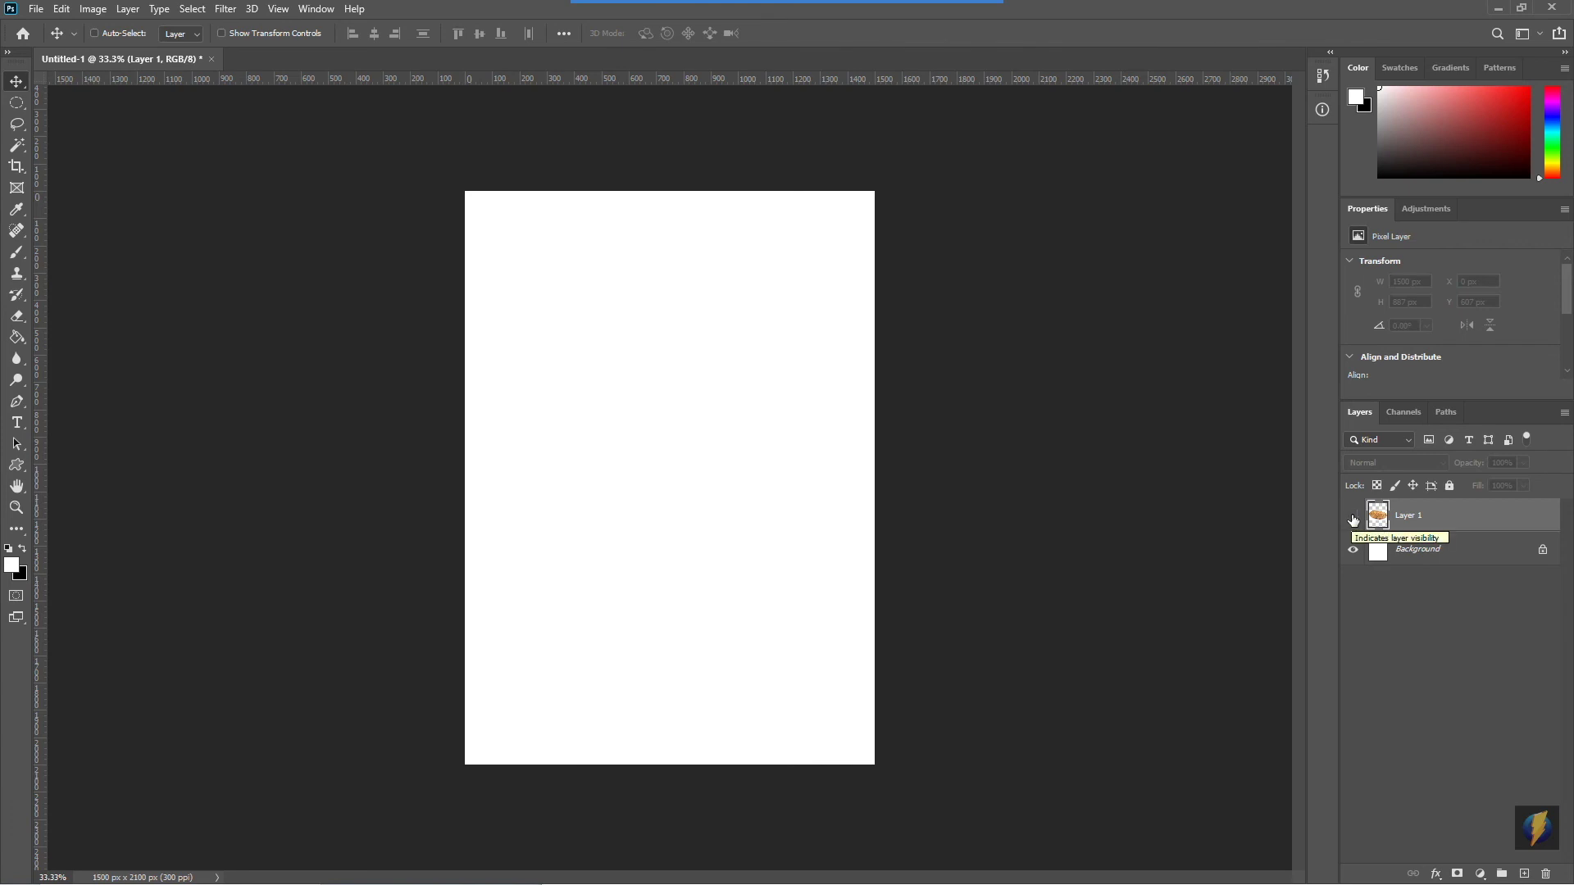
pyautogui.click(1354, 519)
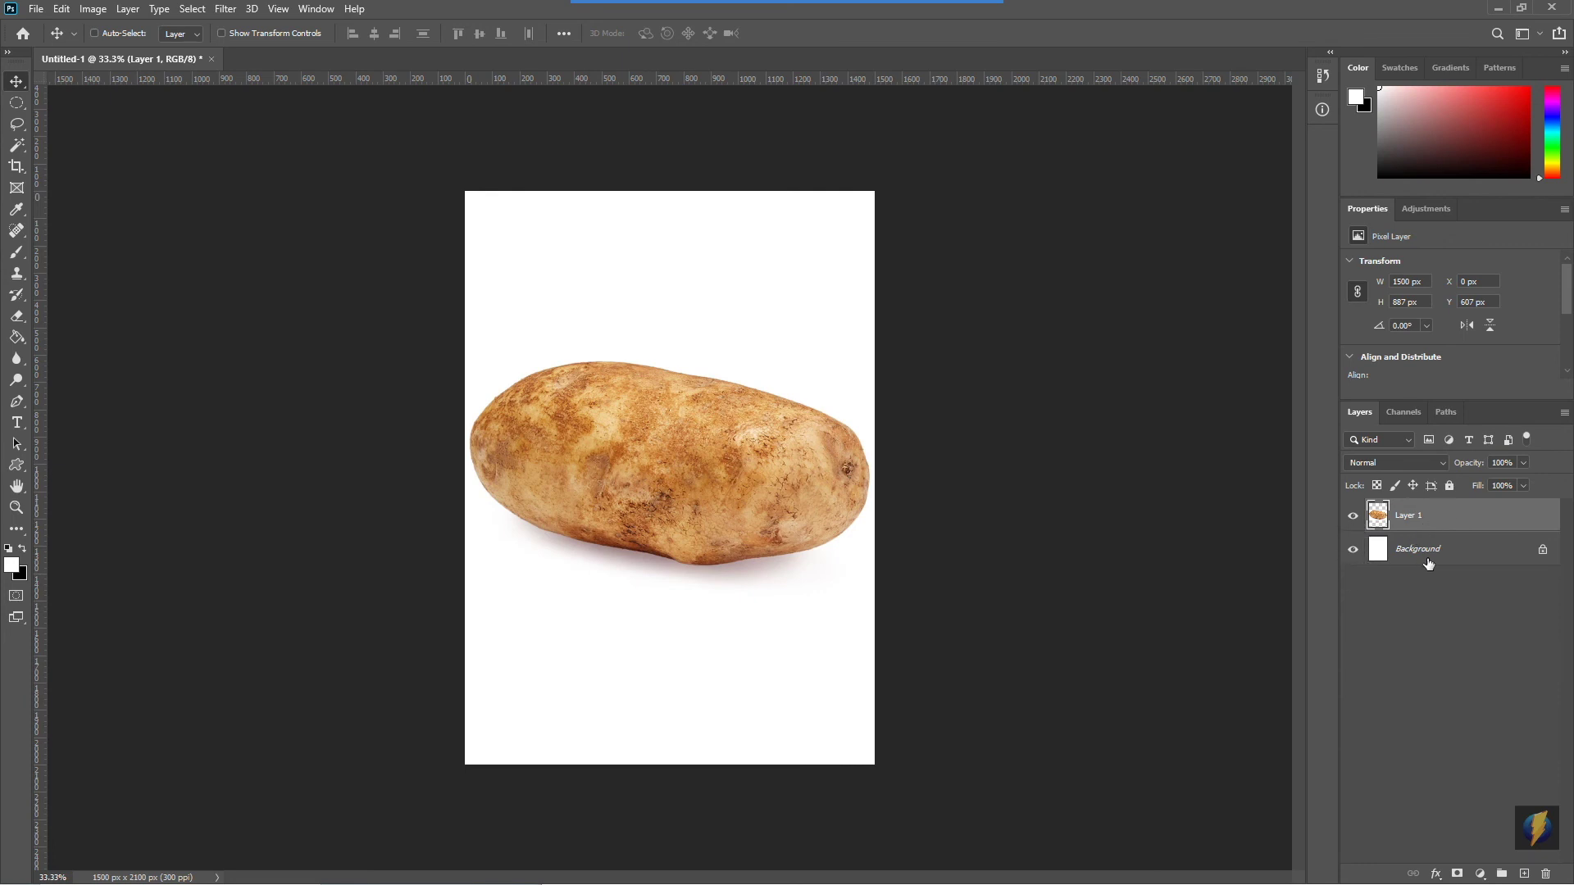
pyautogui.click(1353, 555)
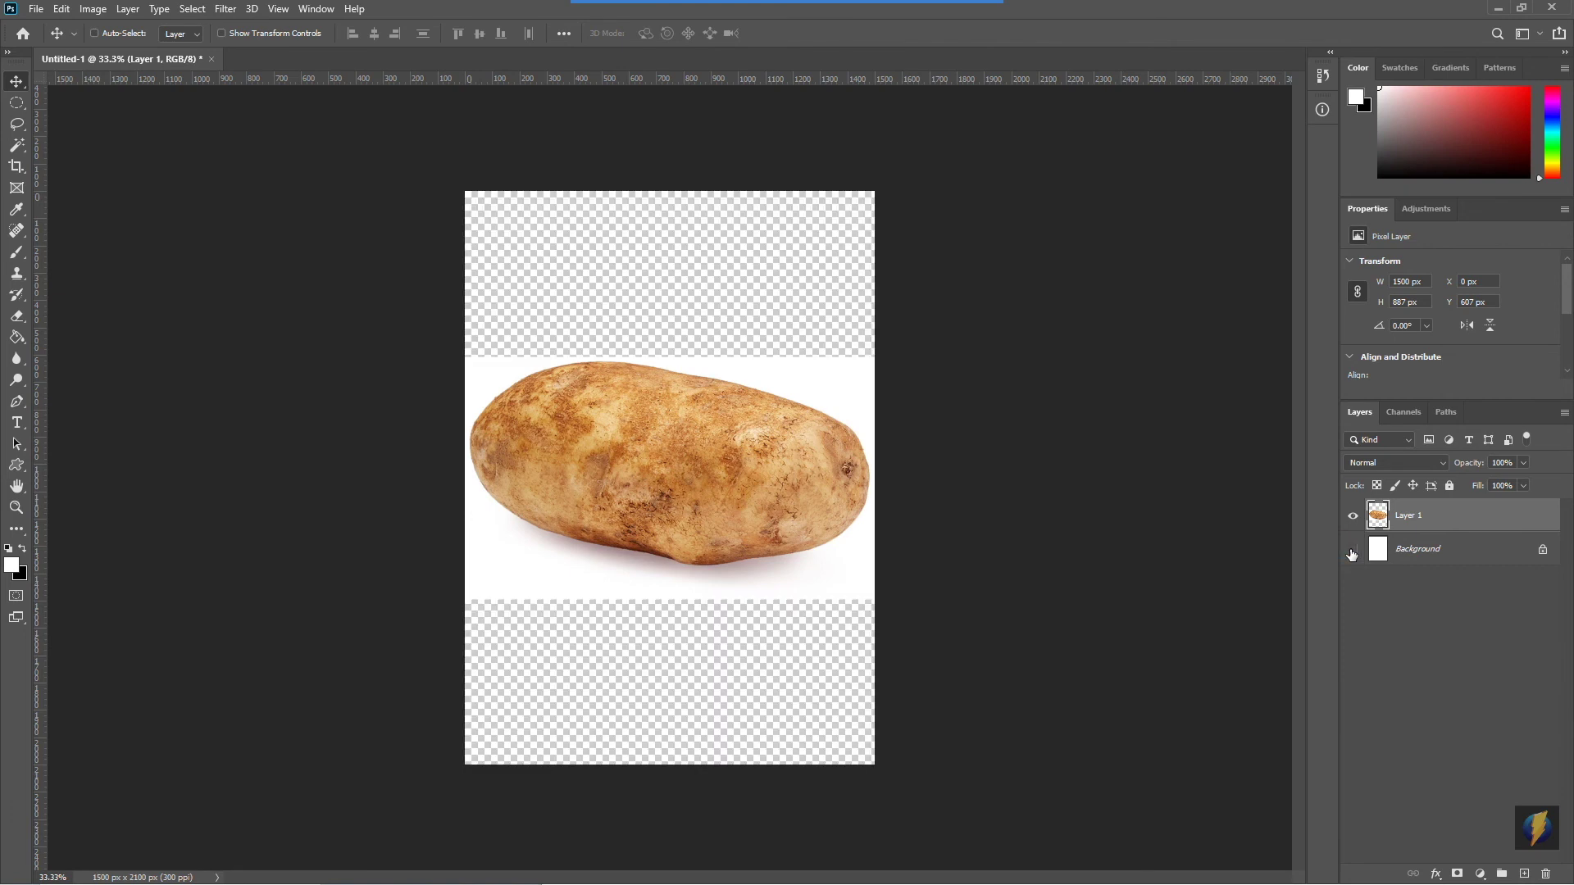
pyautogui.click(1353, 550)
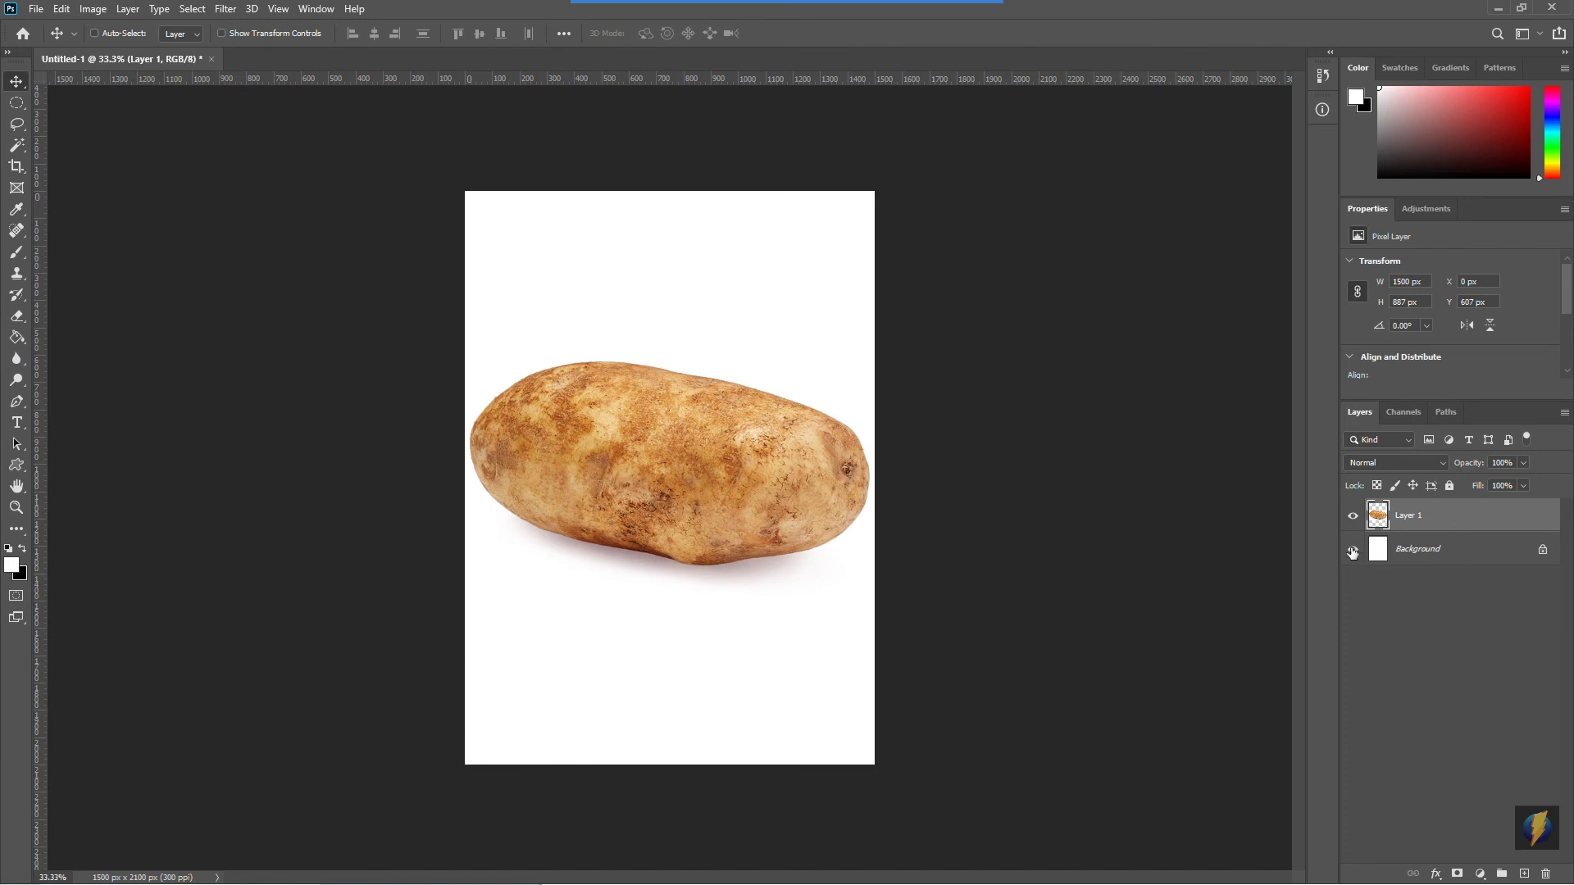
pyautogui.click(1353, 552)
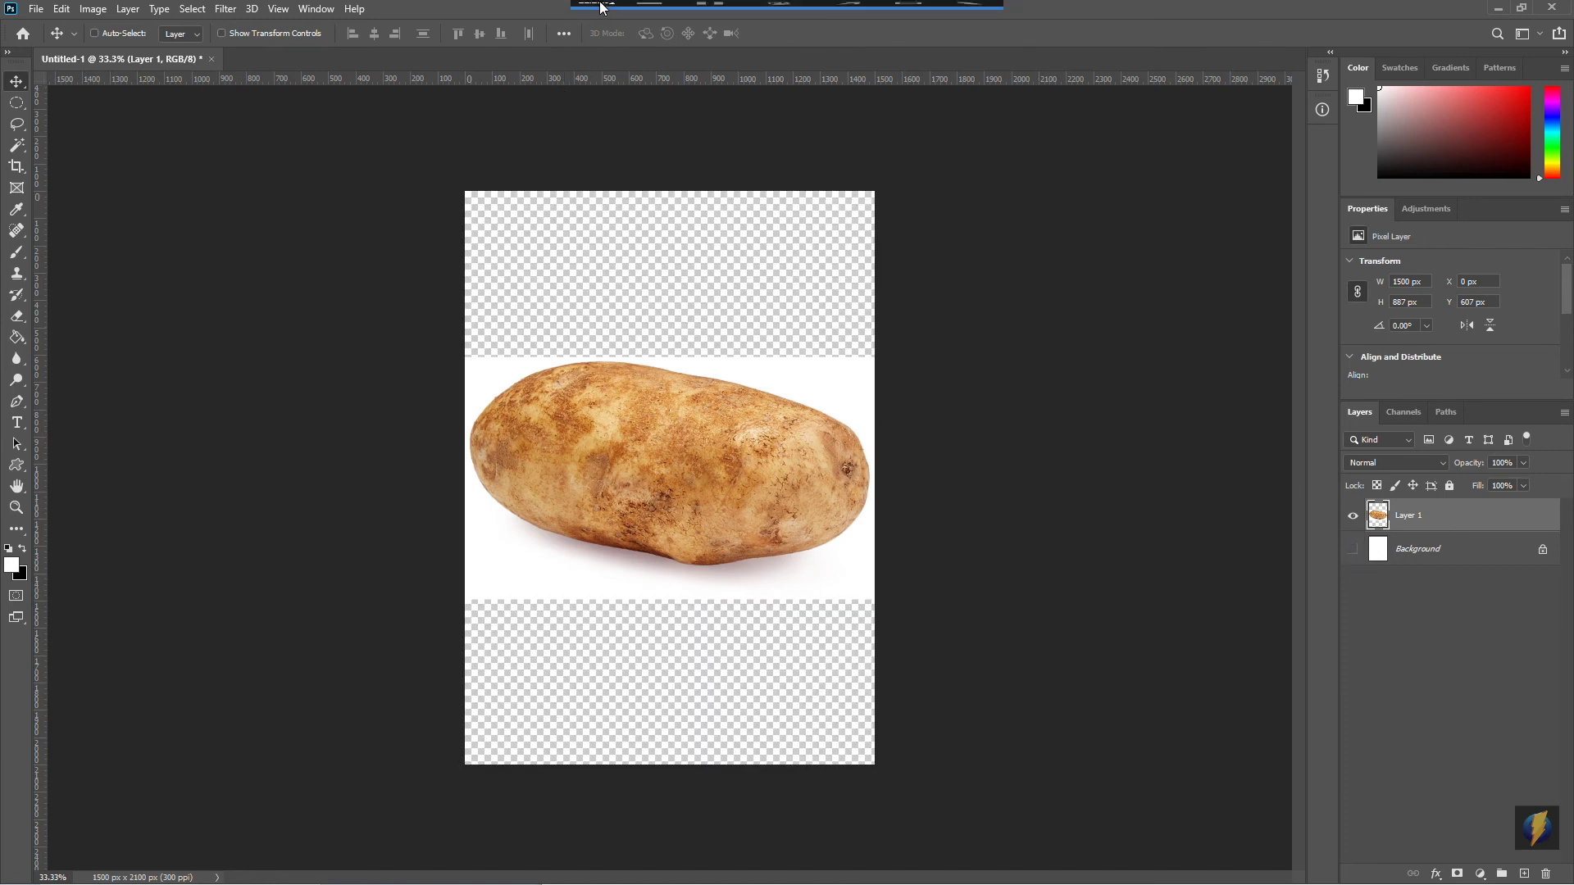
pyautogui.click(847, 33)
pyautogui.moveTo(995, 194)
pyautogui.mouseDown()
pyautogui.moveTo(848, 376)
pyautogui.moveTo(818, 381)
pyautogui.moveTo(894, 513)
pyautogui.moveTo(613, 582)
pyautogui.moveTo(534, 361)
pyautogui.moveTo(453, 401)
pyautogui.moveTo(809, 364)
pyautogui.moveTo(841, 377)
pyautogui.mouseUp()
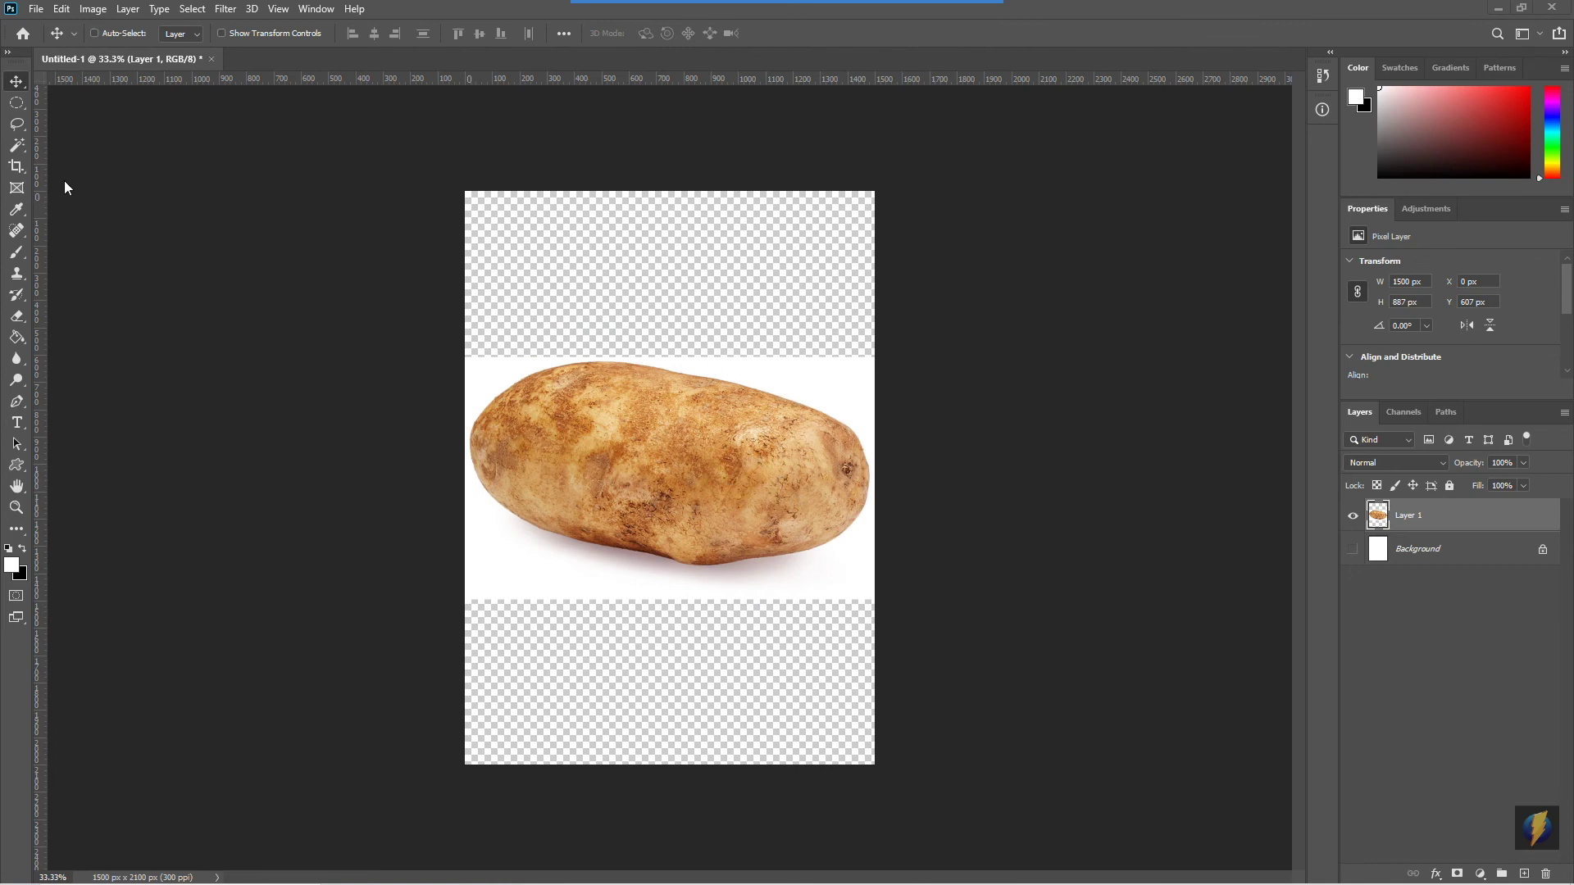
# Rotate the potato on Layer 1 by 90° clockwise with a Transform command
pyautogui.moveTo(641, 5)
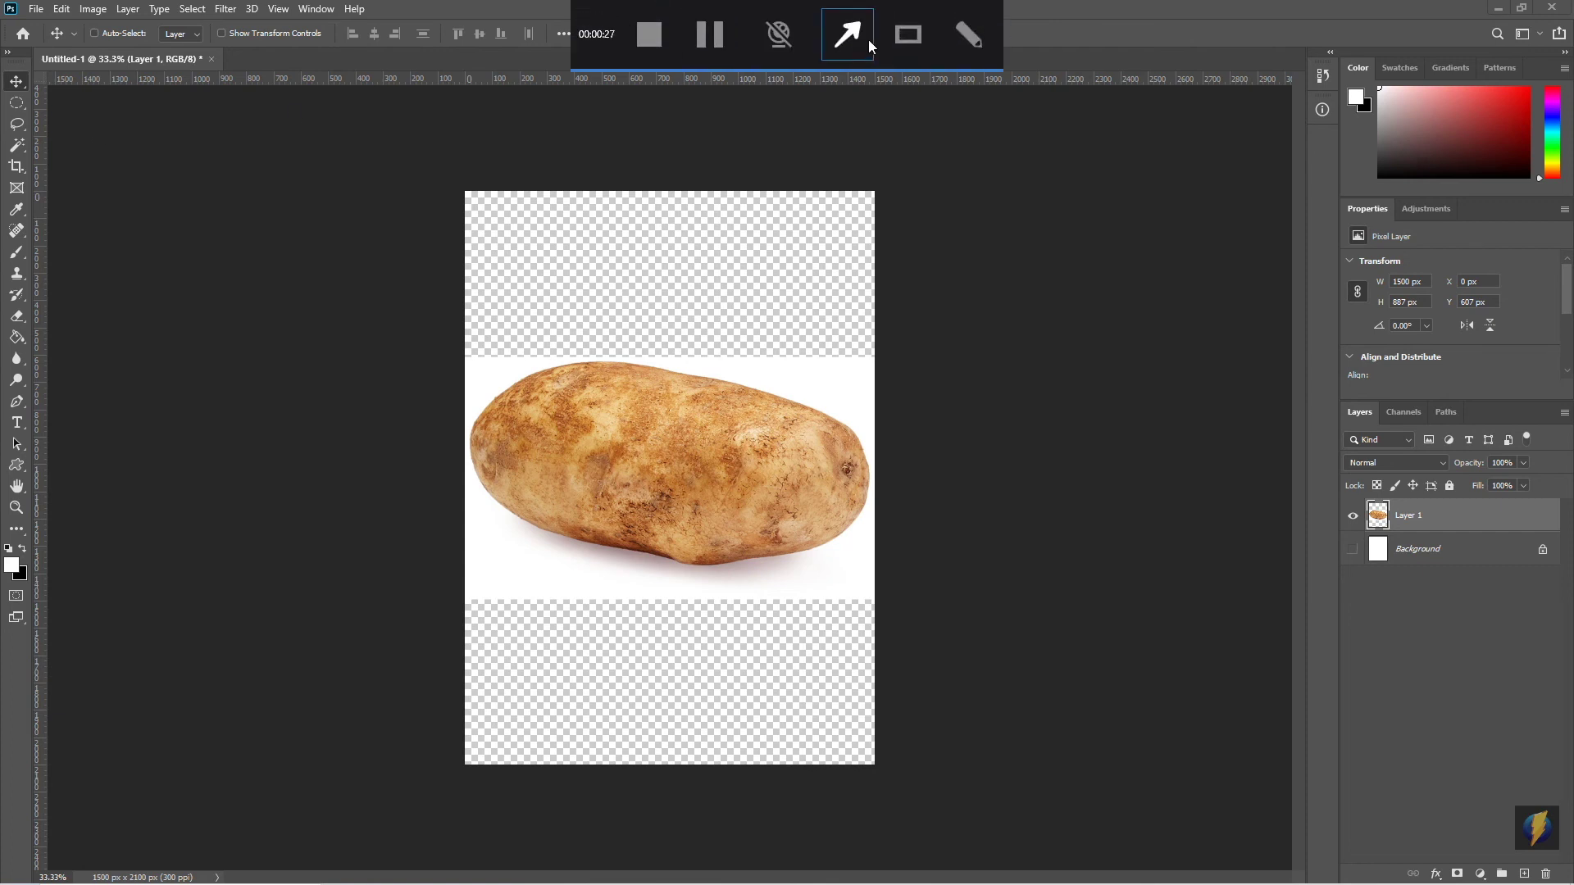
pyautogui.moveTo(262, 277)
pyautogui.mouseDown()
pyautogui.moveTo(53, 98)
pyautogui.moveTo(36, 238)
pyautogui.moveTo(43, 423)
pyautogui.moveTo(61, 121)
pyautogui.mouseUp()
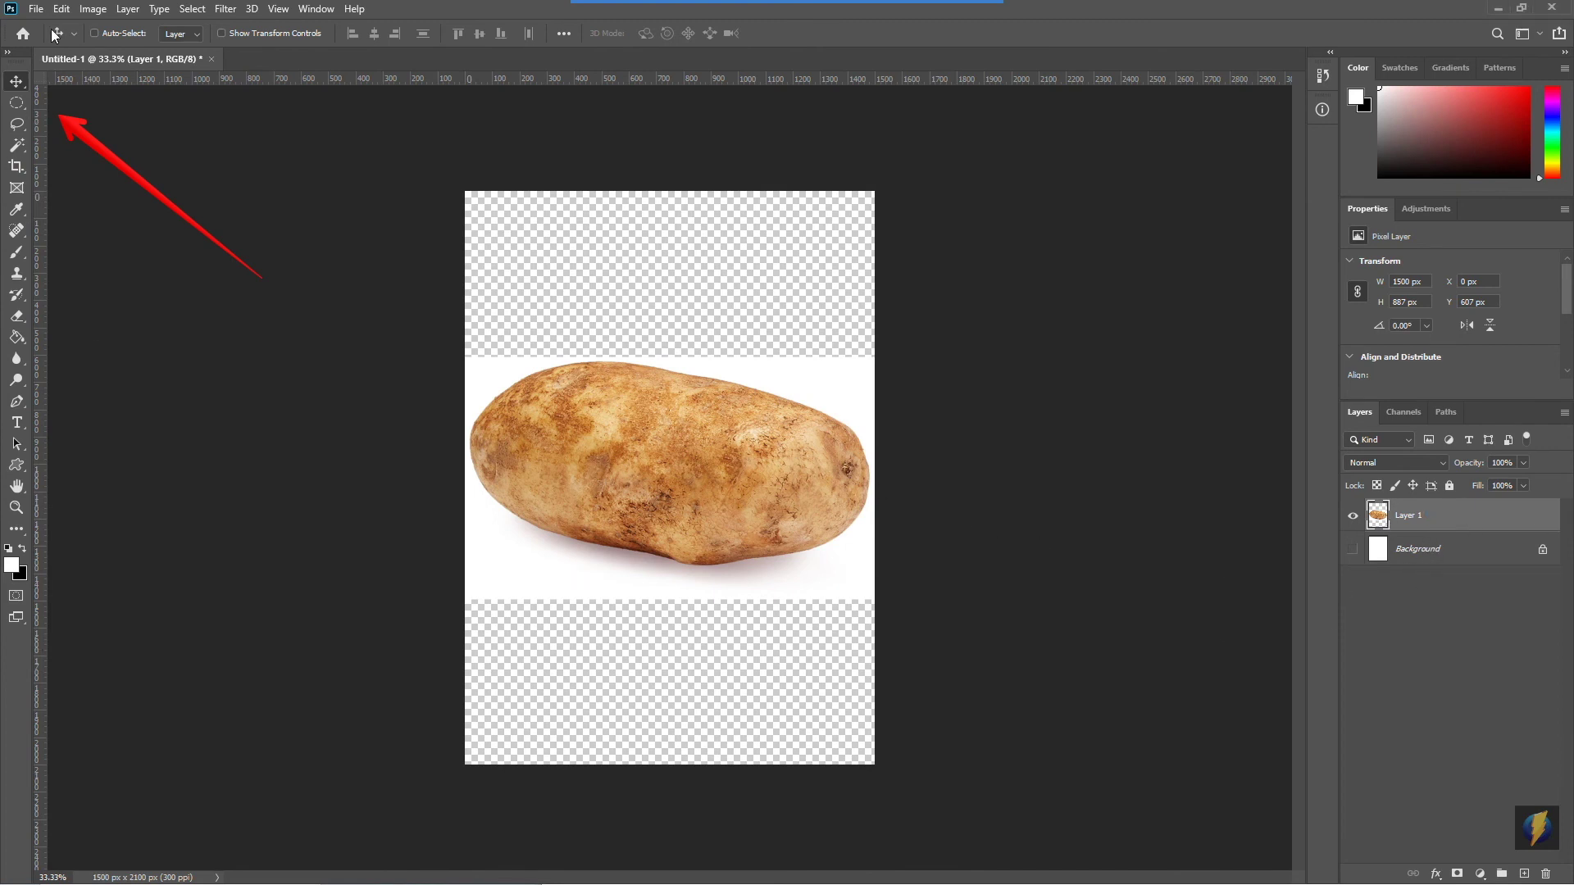
pyautogui.click(64, 9)
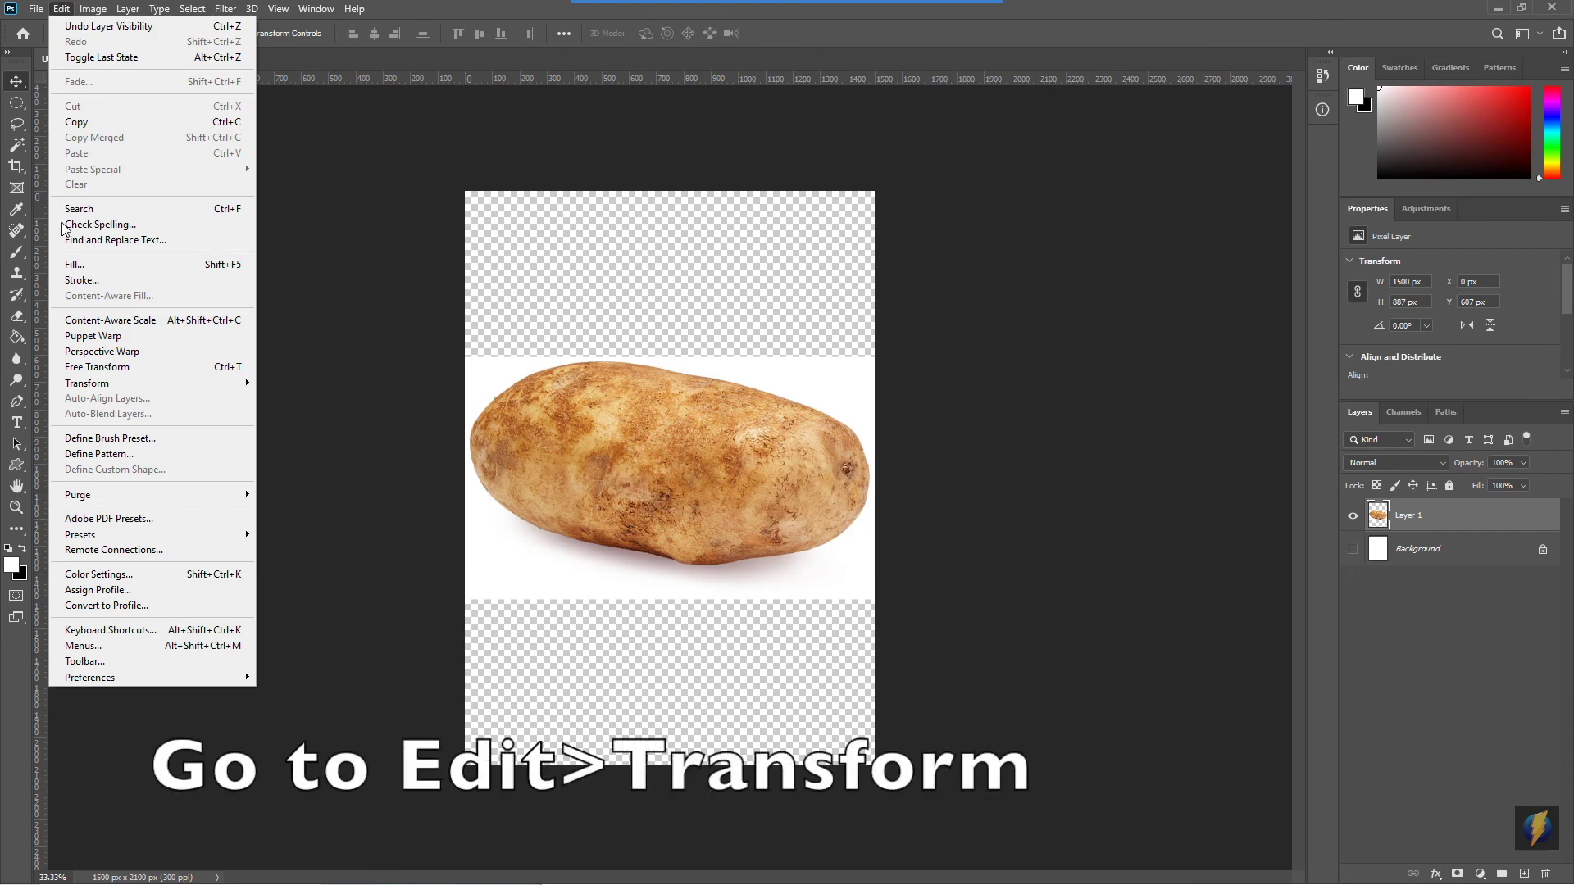
pyautogui.moveTo(85, 387)
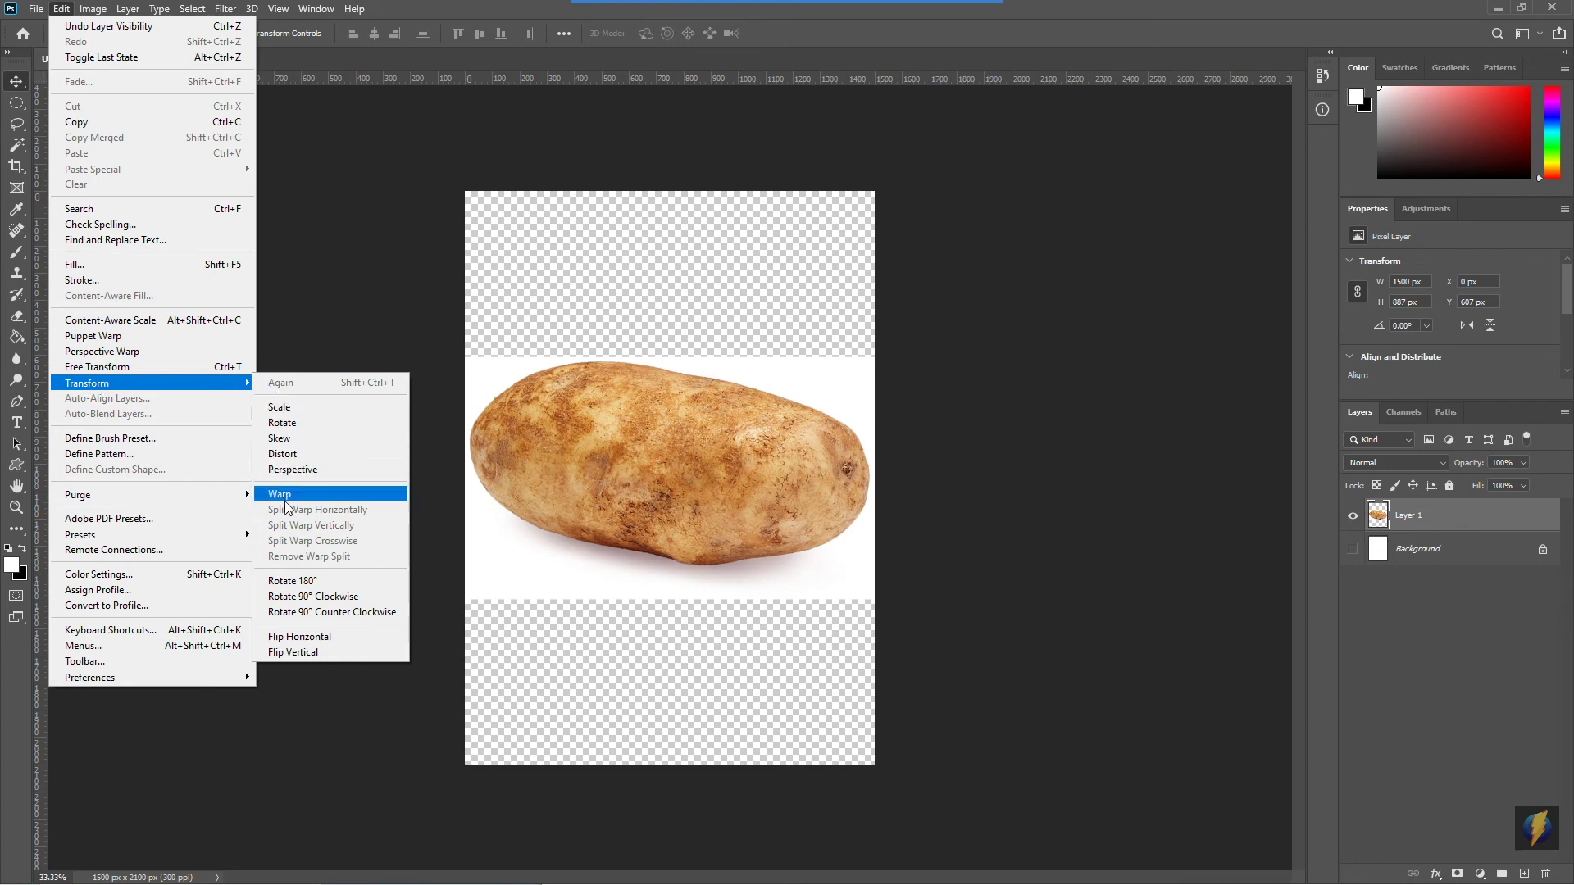
pyautogui.click(345, 596)
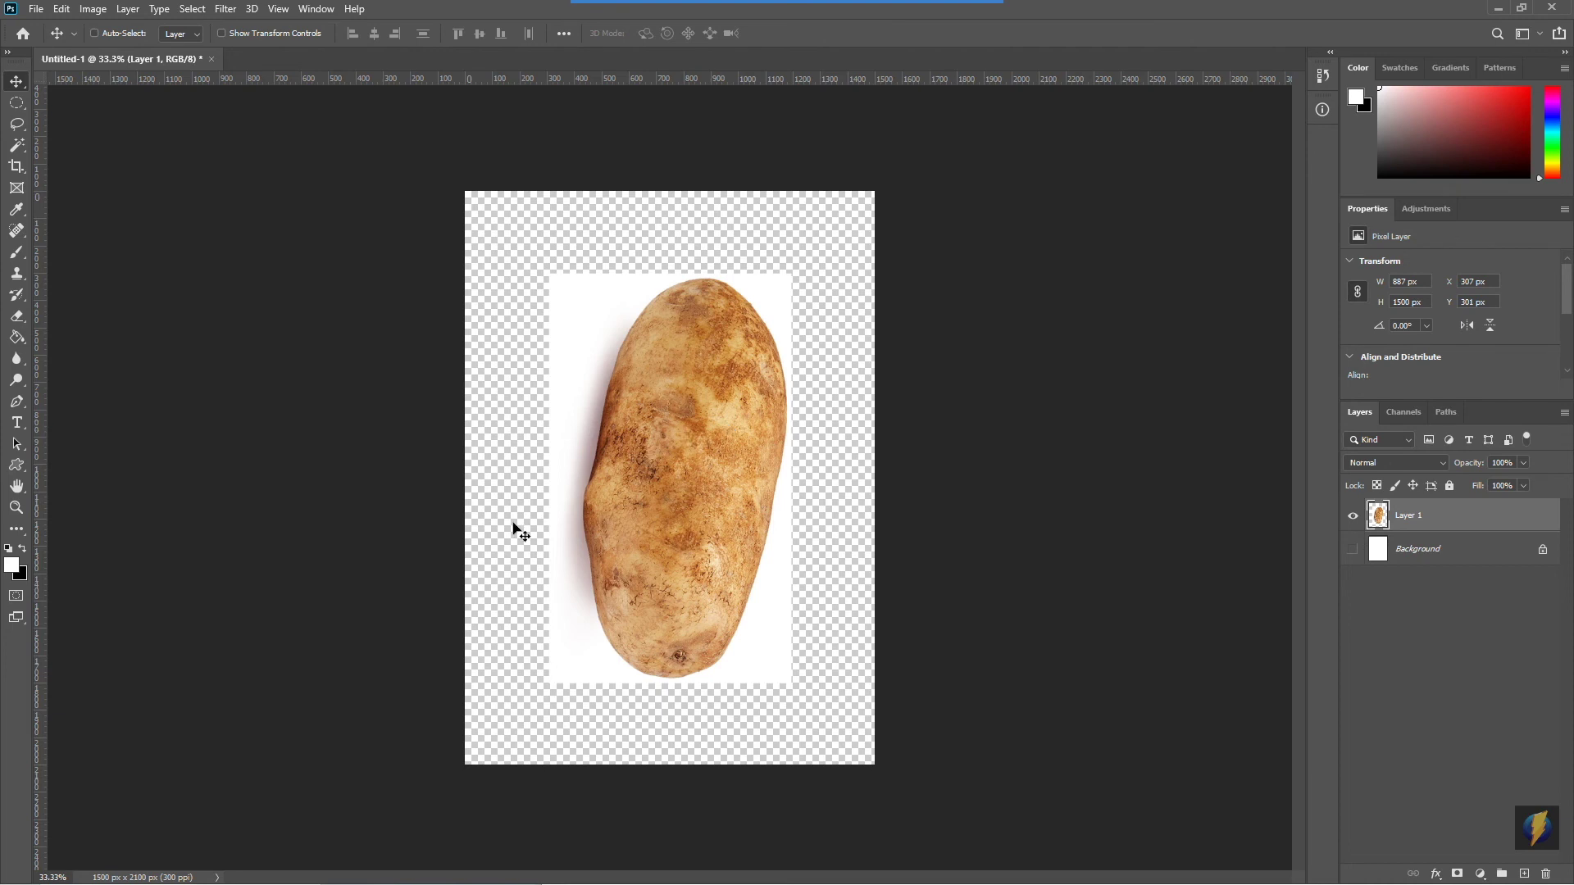
# Rotate the potato on Layer 1 by 180°, and freely tilt it about 8.4° counter-clockwise
pyautogui.click(63, 10)
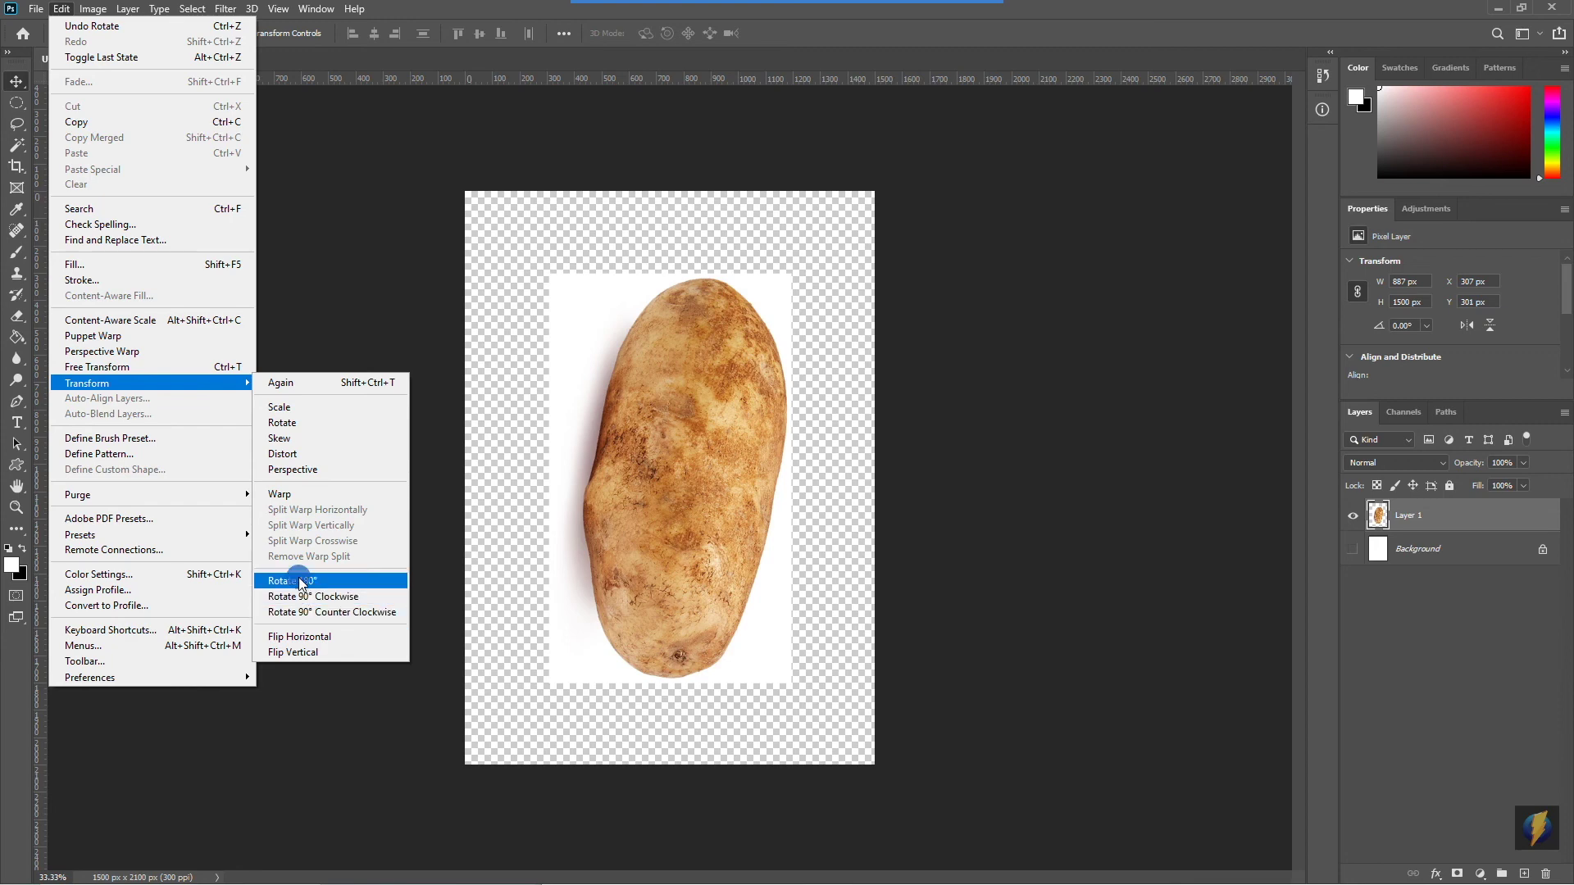
pyautogui.click(300, 581)
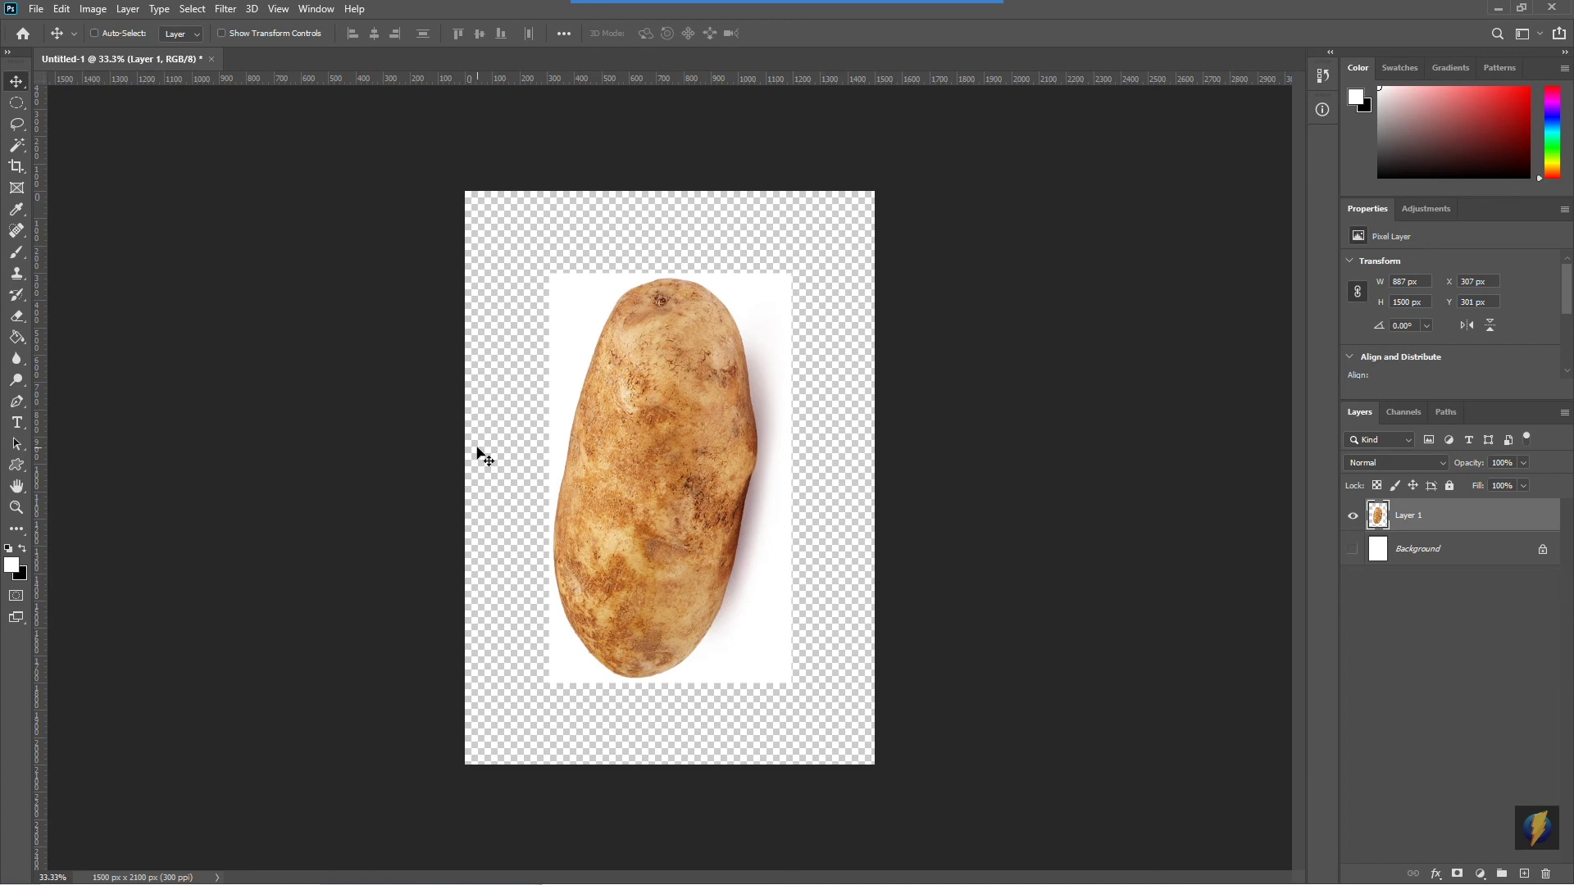
pyautogui.click(61, 10)
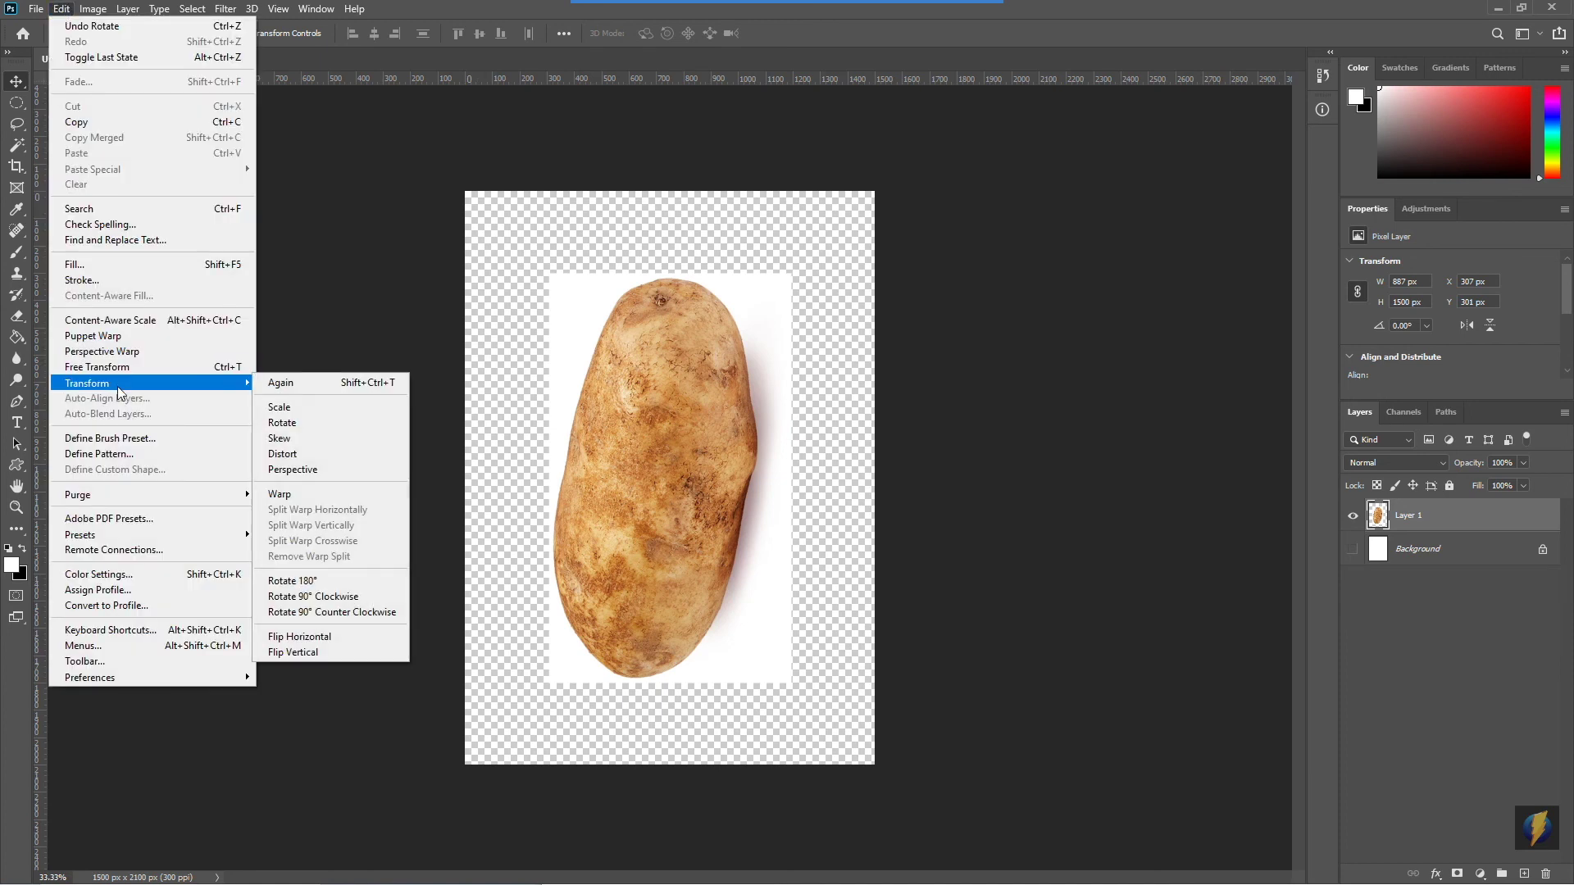
pyautogui.click(343, 426)
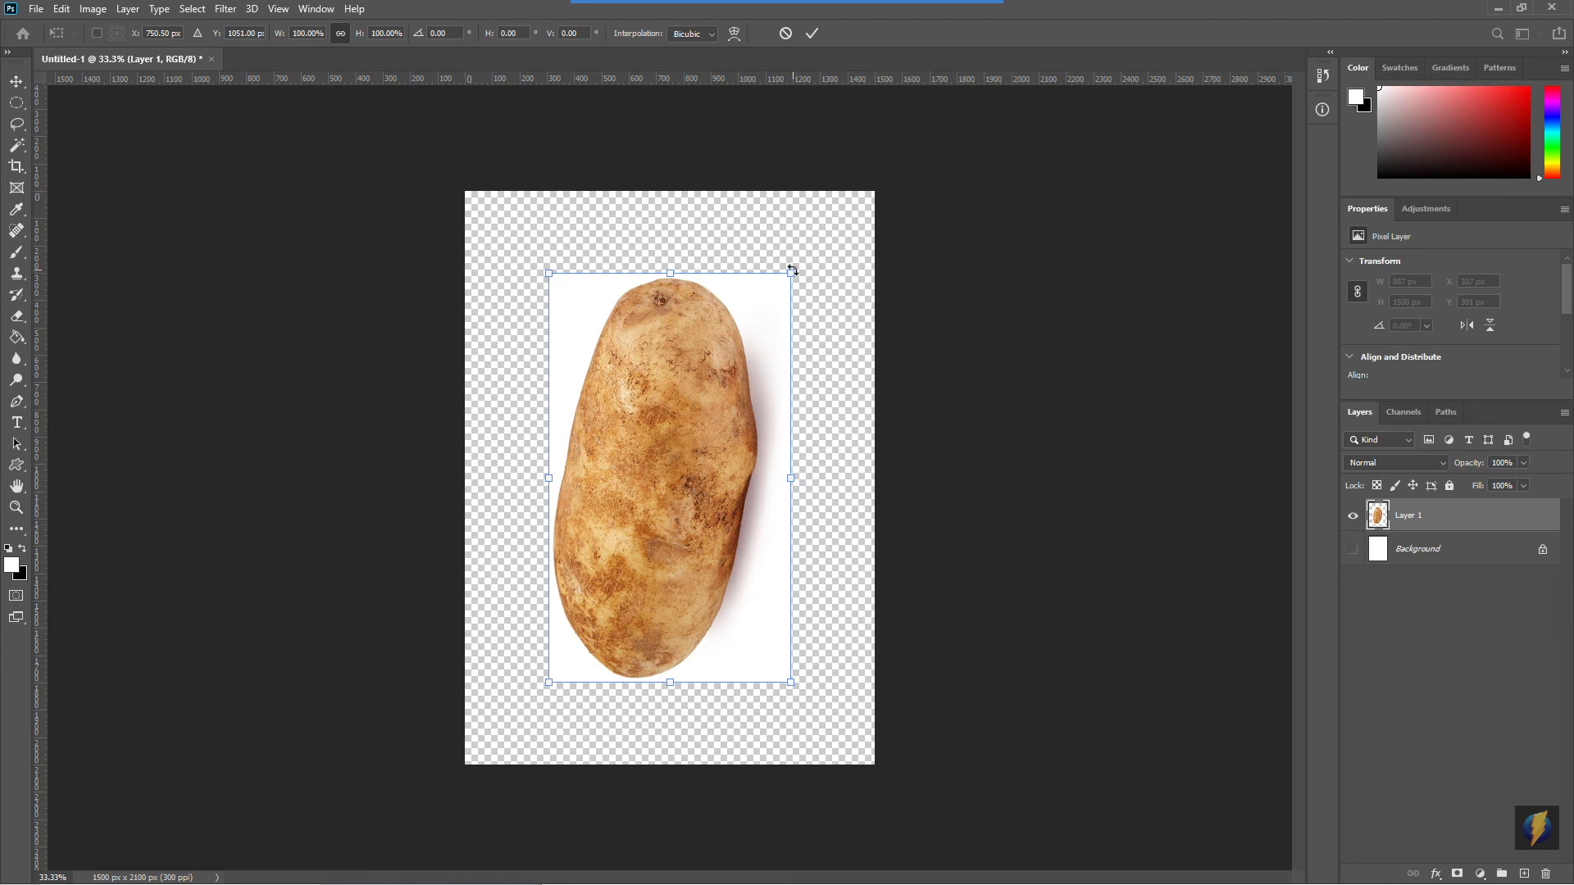
pyautogui.moveTo(793, 272); pyautogui.dragTo(746, 289)
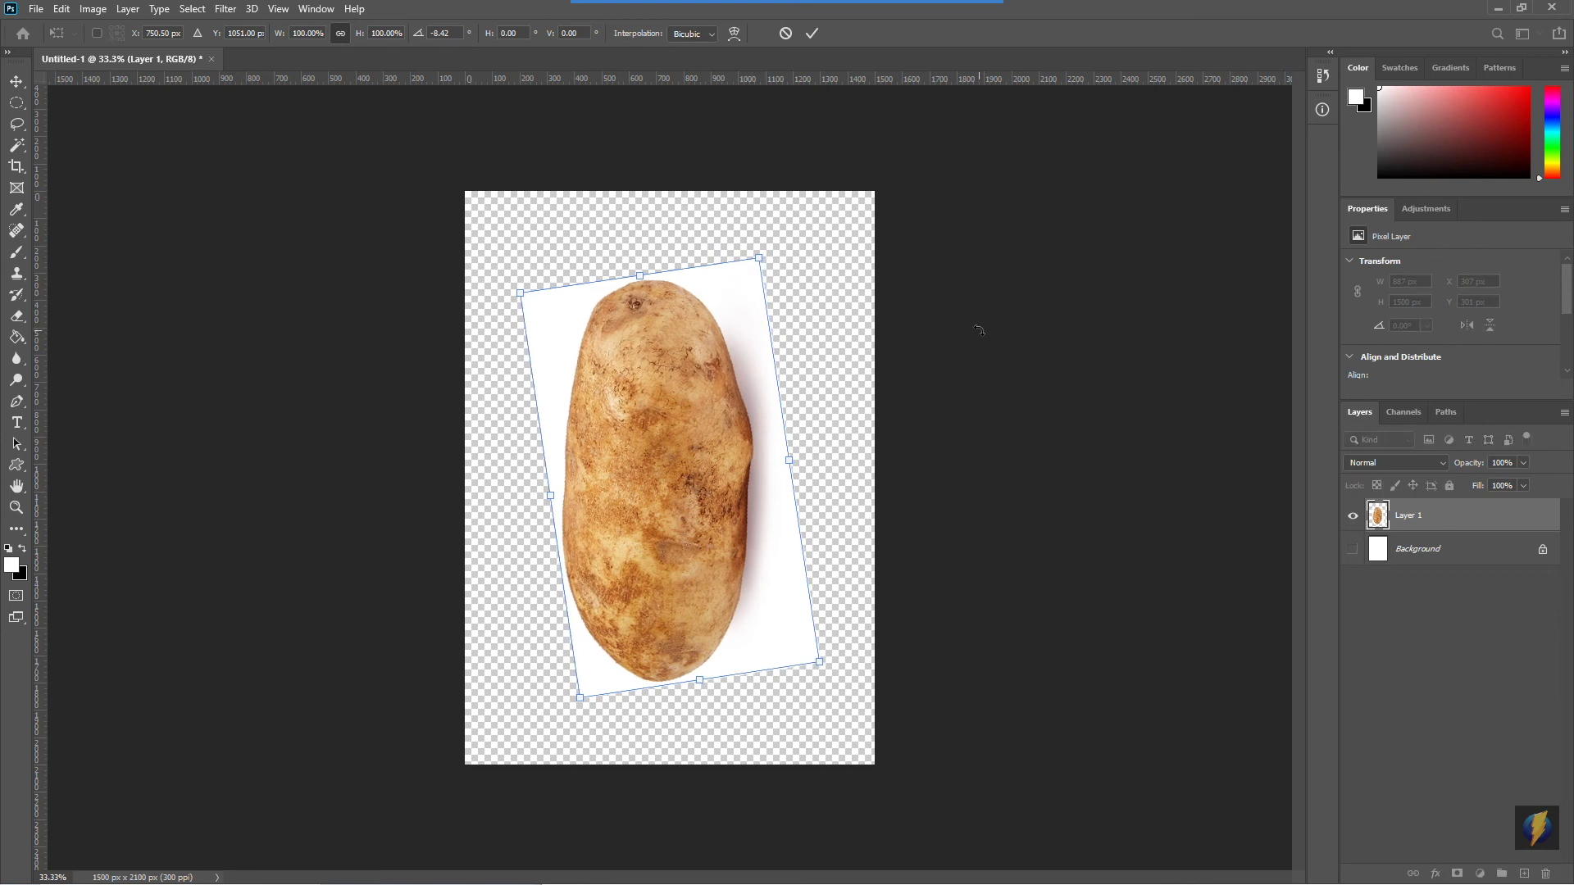
pyautogui.press('Return')
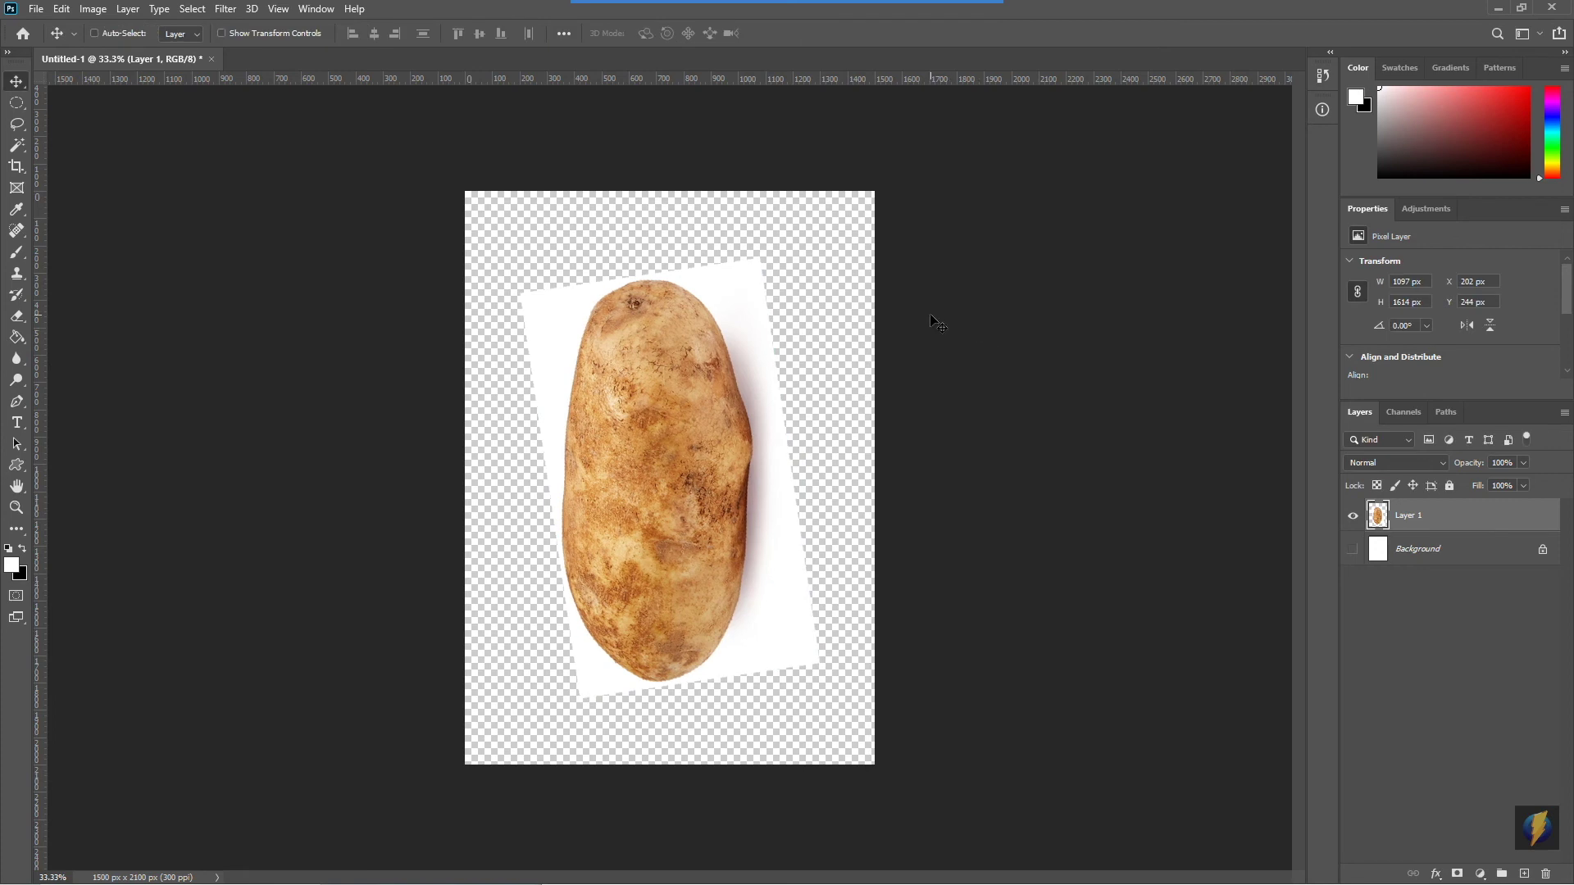
# Scale the potato on Layer 1 proportionally to about 113% and position it in the upper part of the canvas
pyautogui.click(61, 10)
pyautogui.moveTo(80, 385)
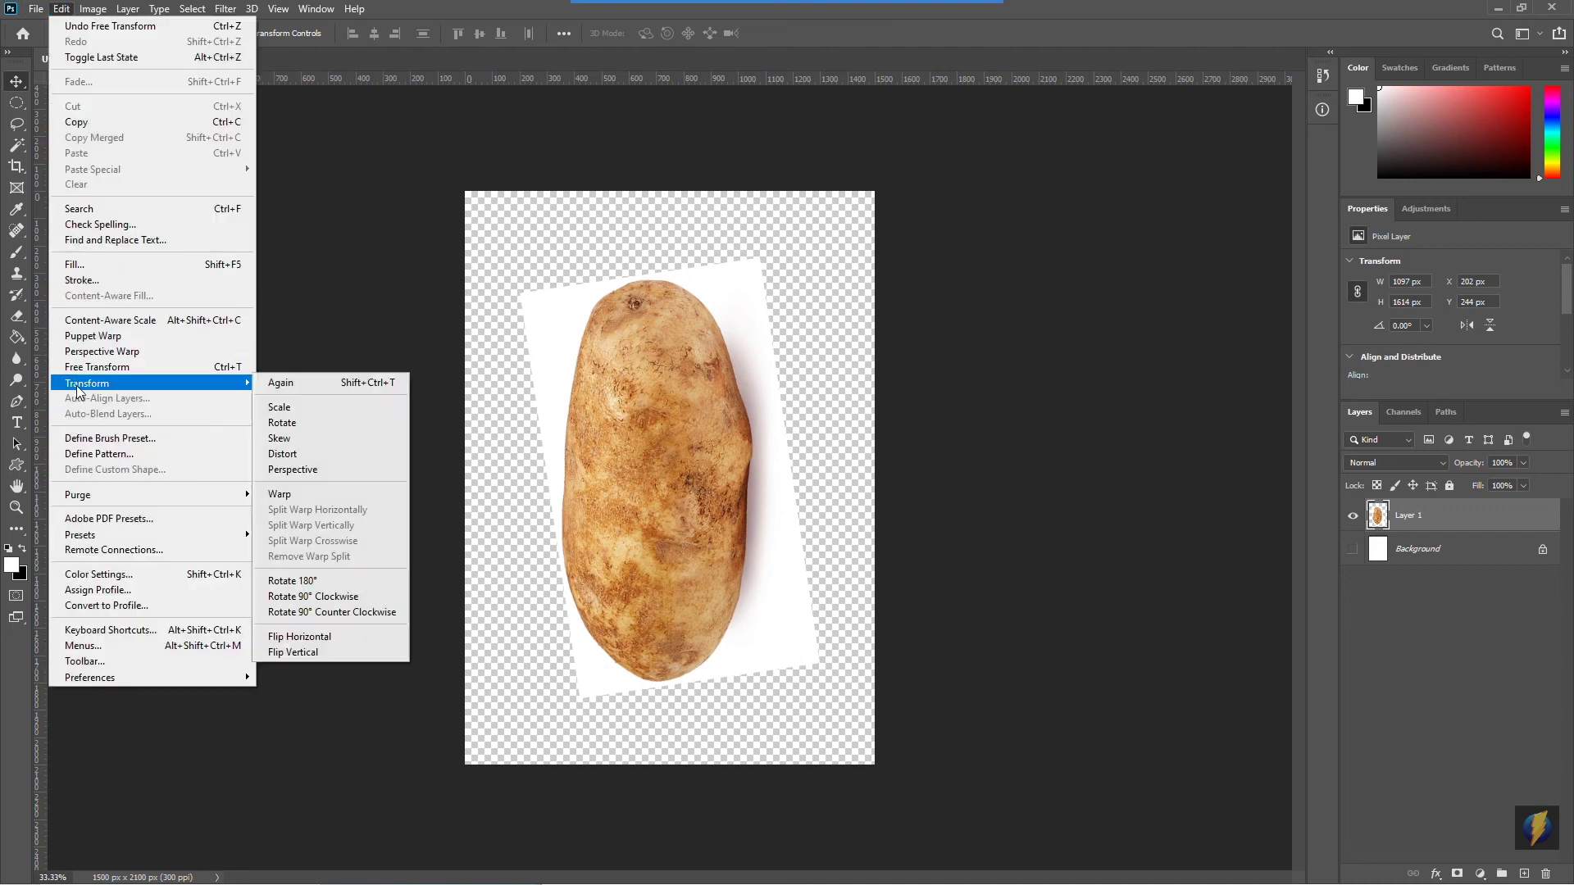
pyautogui.click(310, 409)
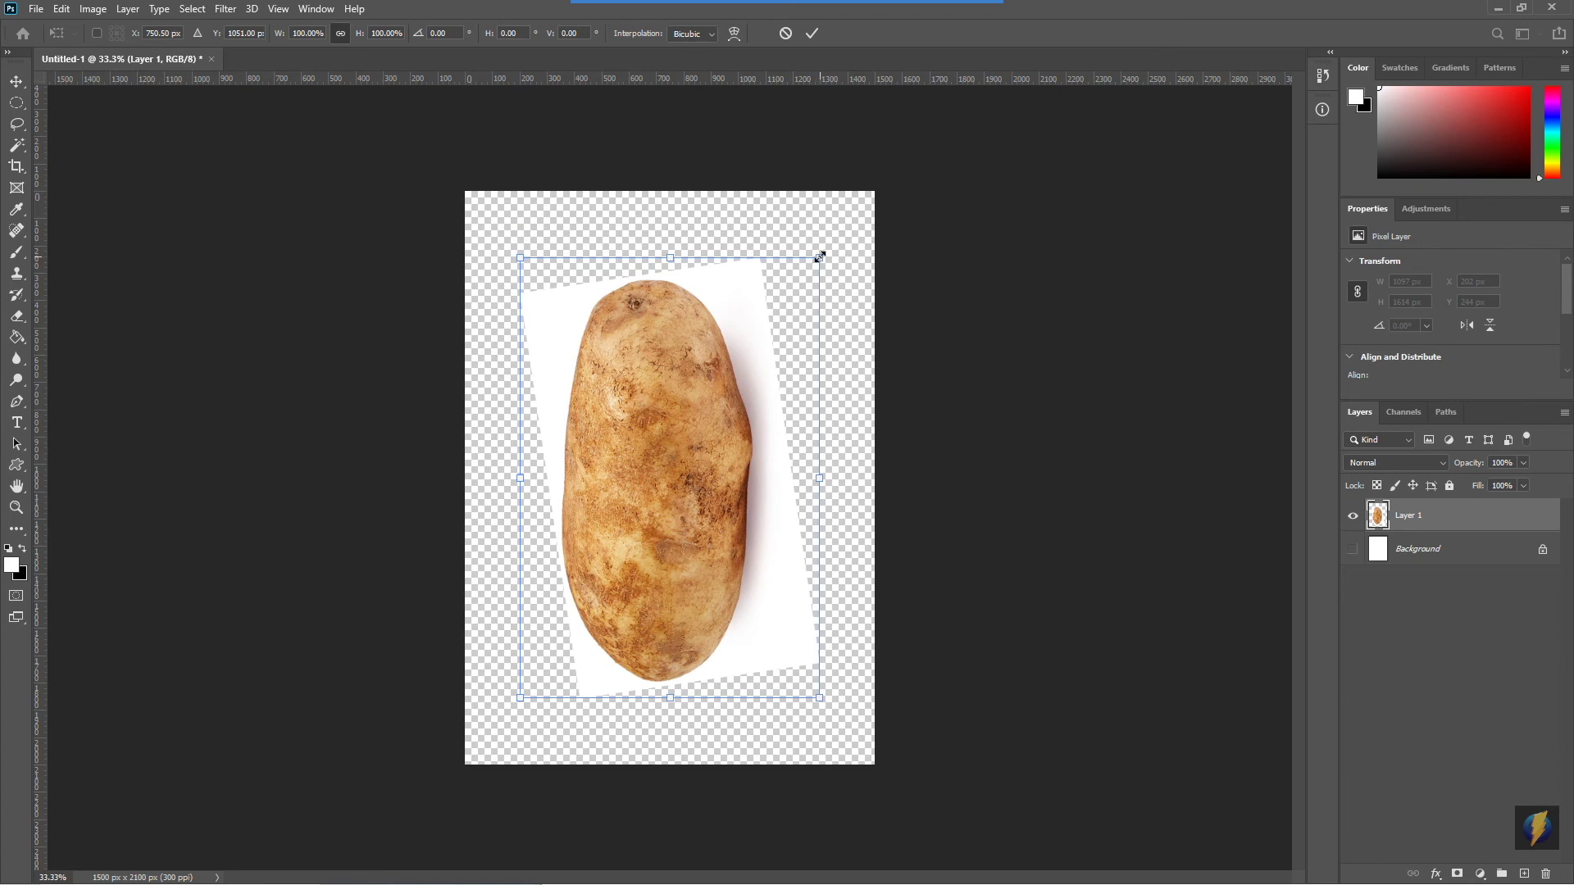
pyautogui.moveTo(820, 257); pyautogui.dragTo(882, 341)
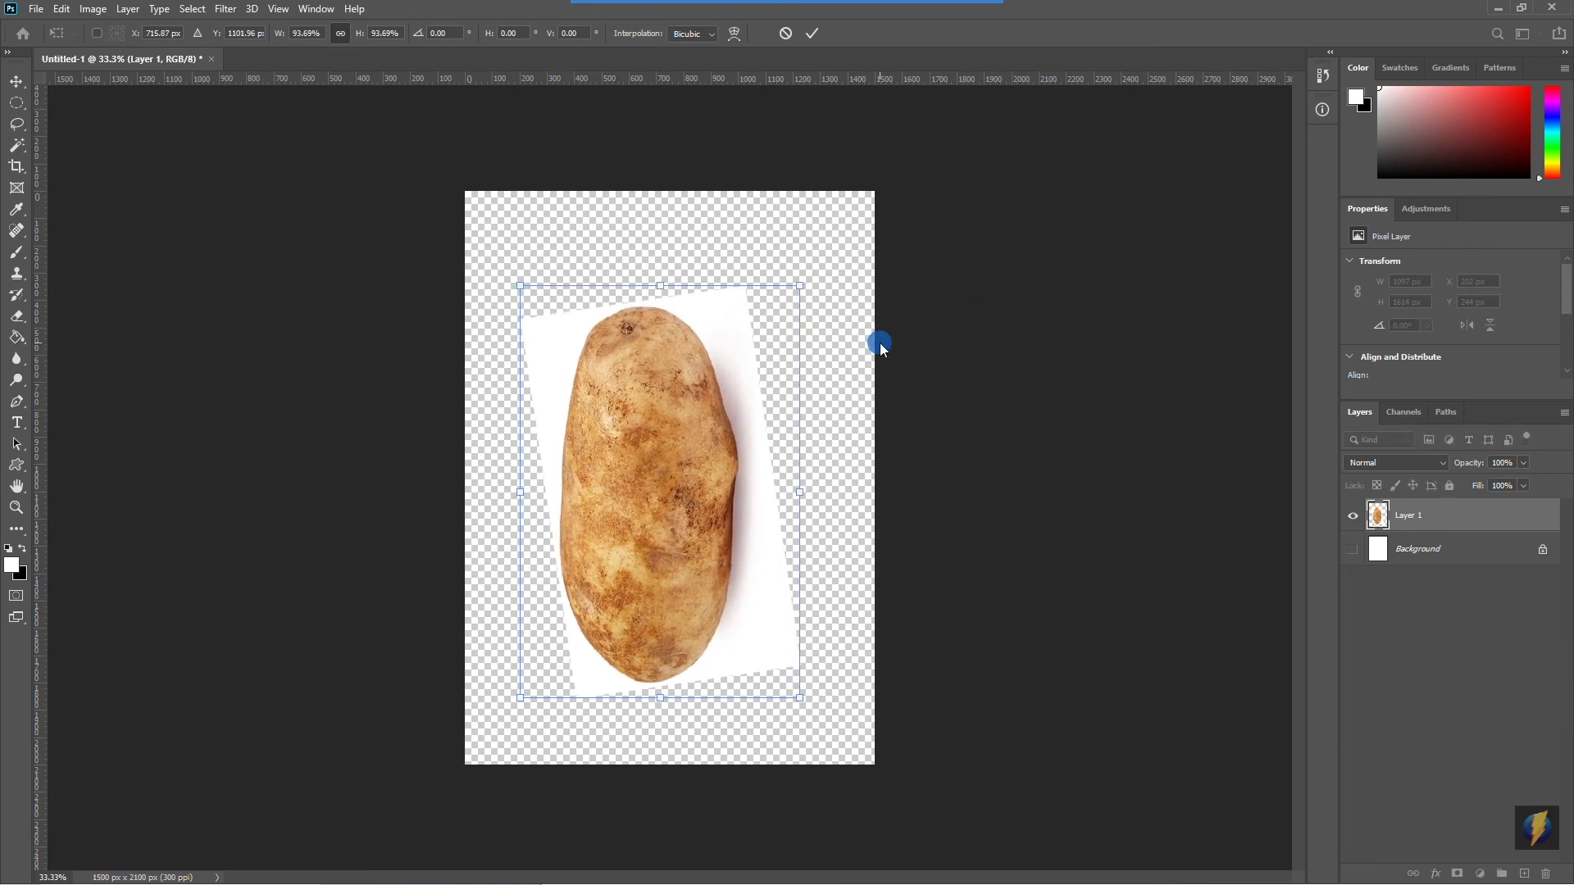
pyautogui.moveTo(799, 286); pyautogui.dragTo(876, 239)
pyautogui.moveTo(691, 425); pyautogui.dragTo(678, 426)
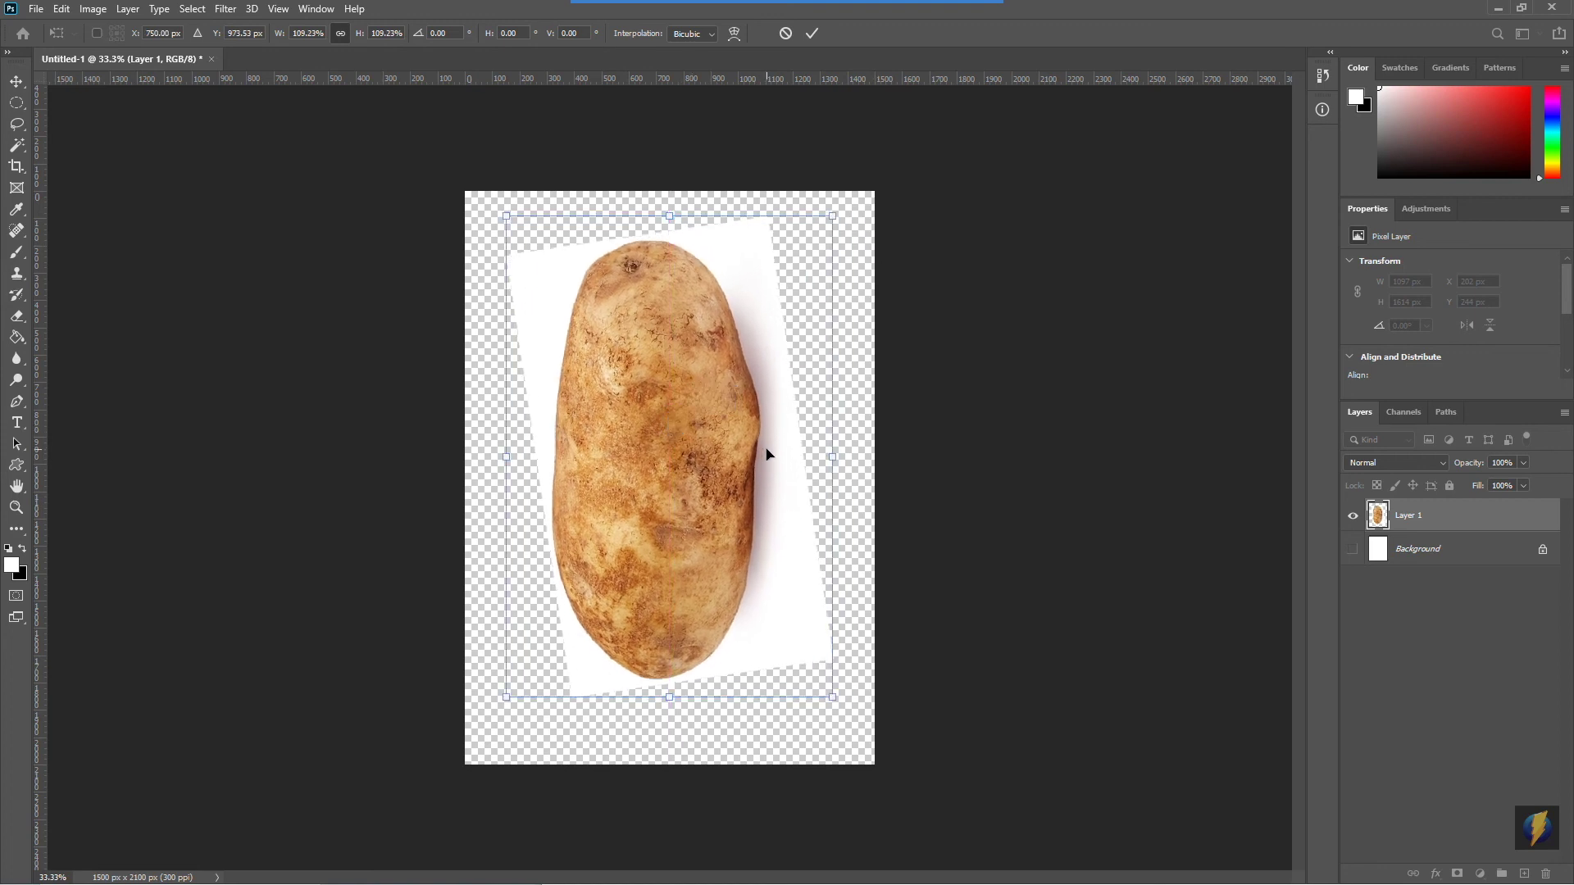
pyautogui.click(833, 214)
pyautogui.moveTo(833, 214)
pyautogui.mouseDown()
pyautogui.moveTo(854, 186)
pyautogui.moveTo(845, 200)
pyautogui.mouseUp()
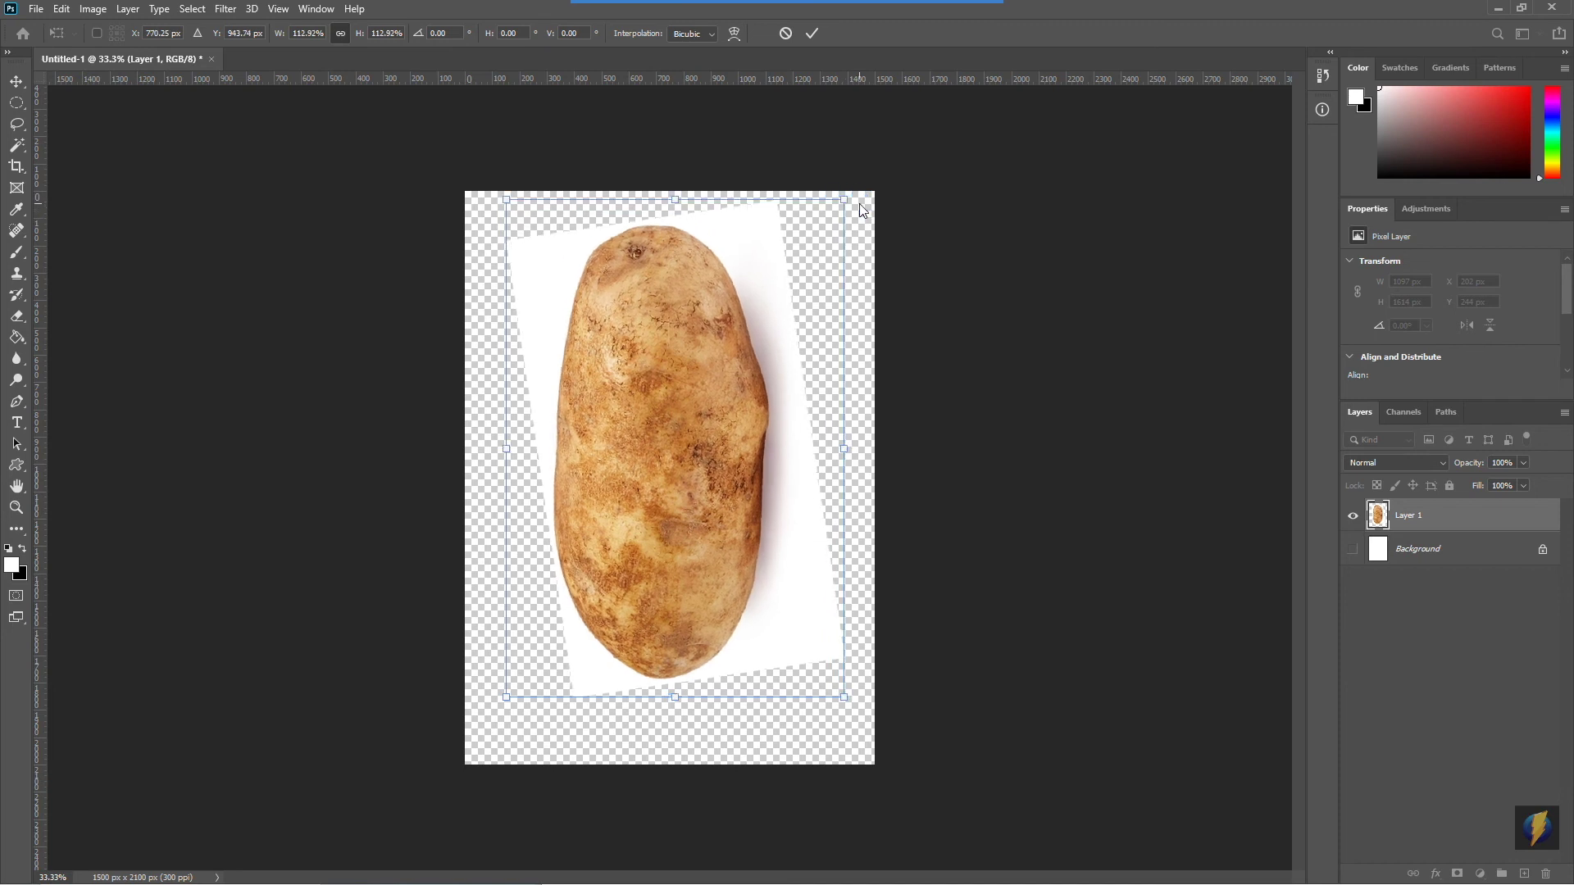
pyautogui.press('Return')
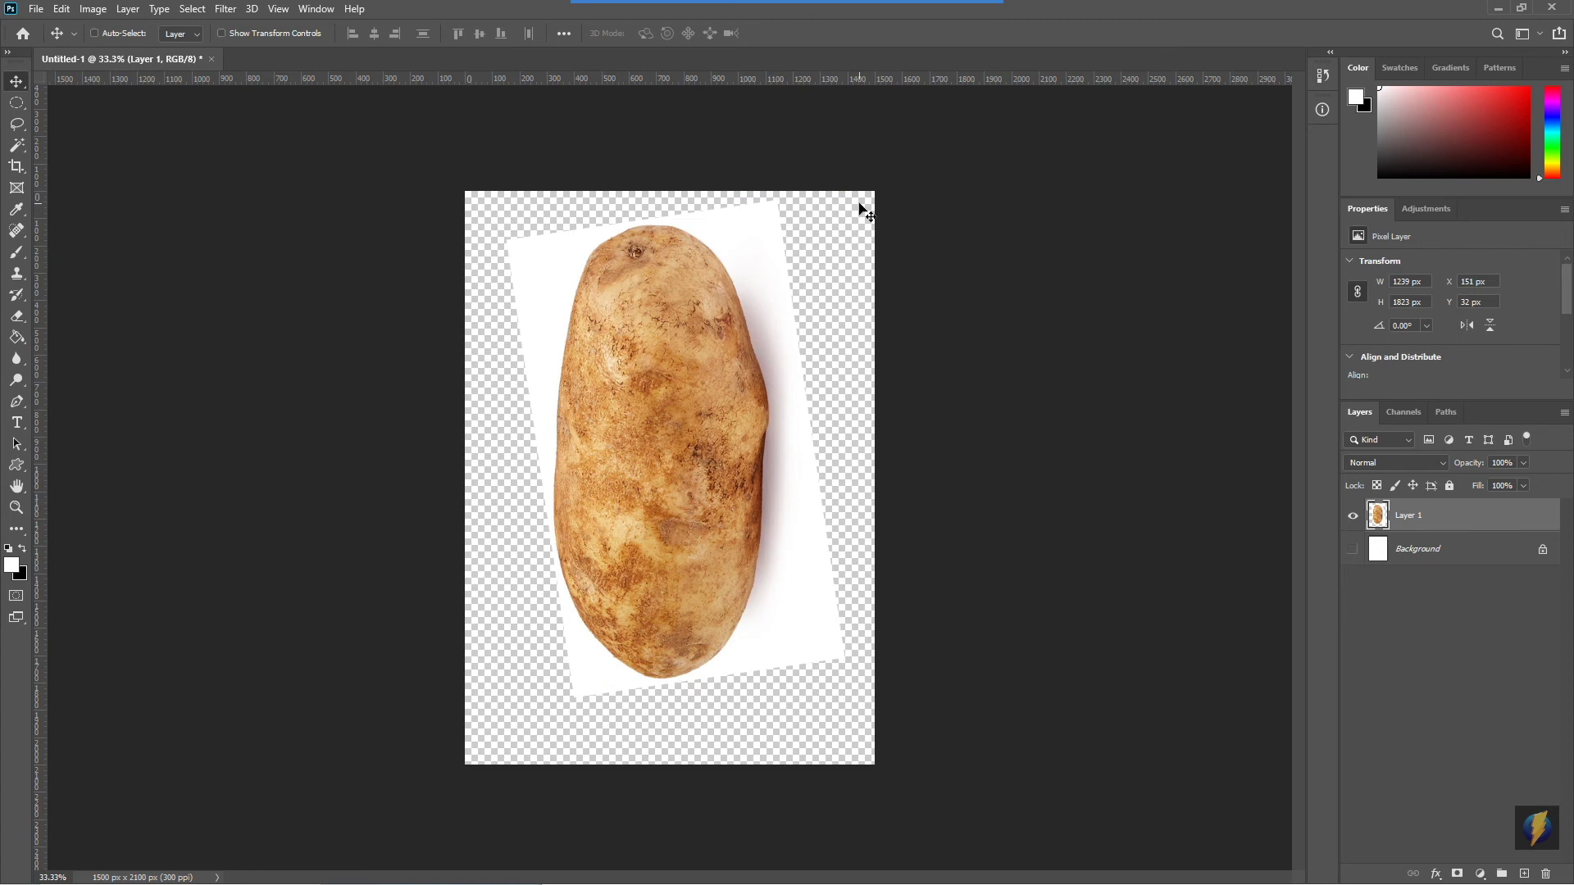
# Deselect and reselect Layer 1, and flip the potato horizontally with a Transform command
pyautogui.click(885, 533)
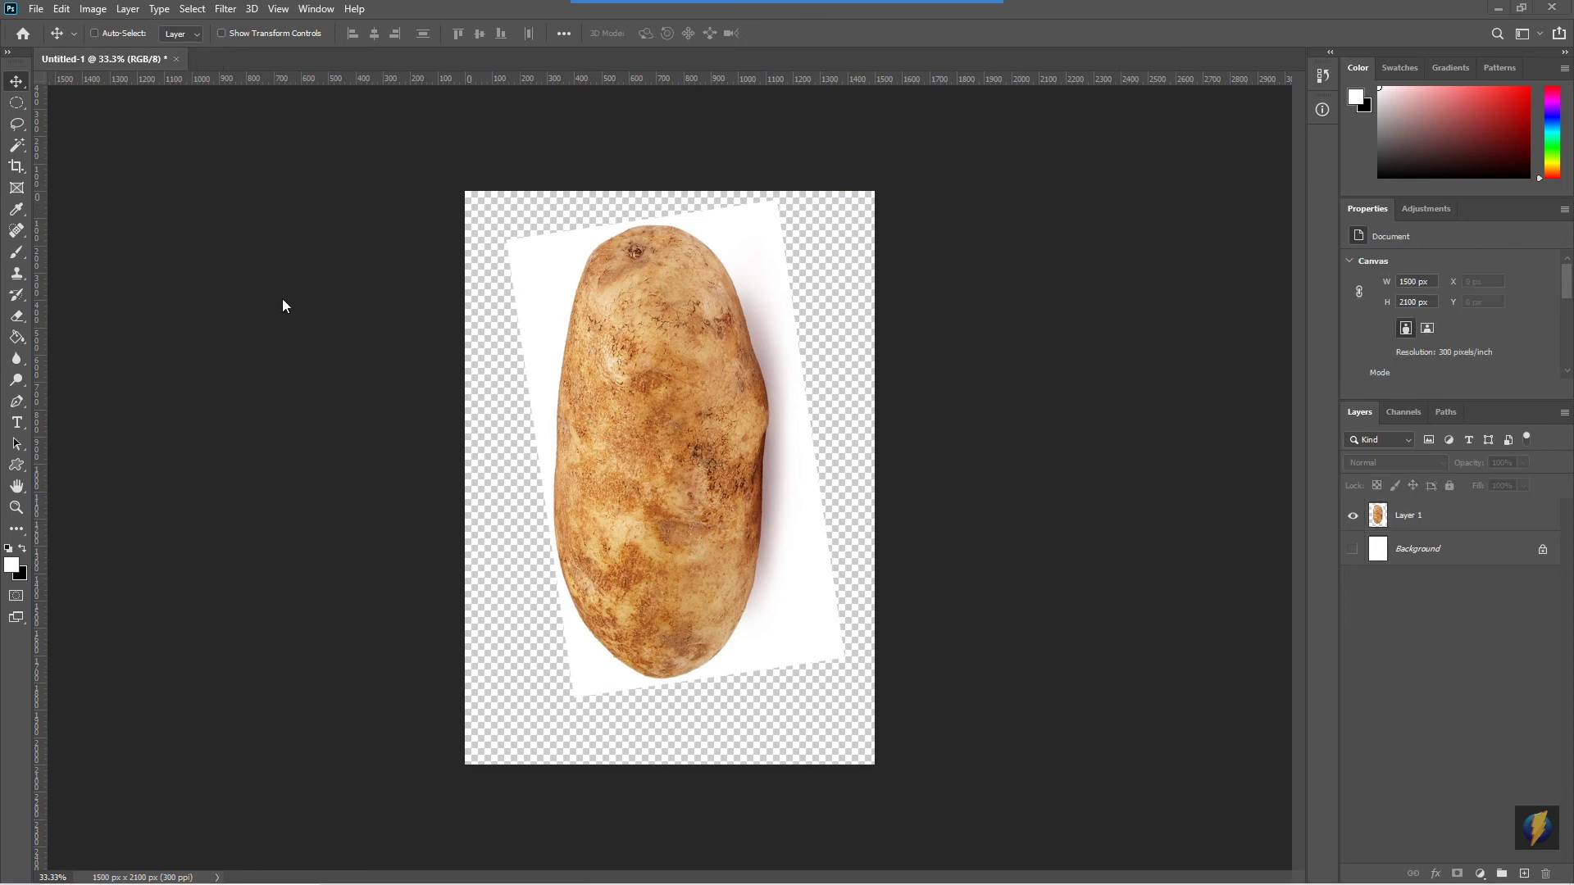
pyautogui.click(62, 10)
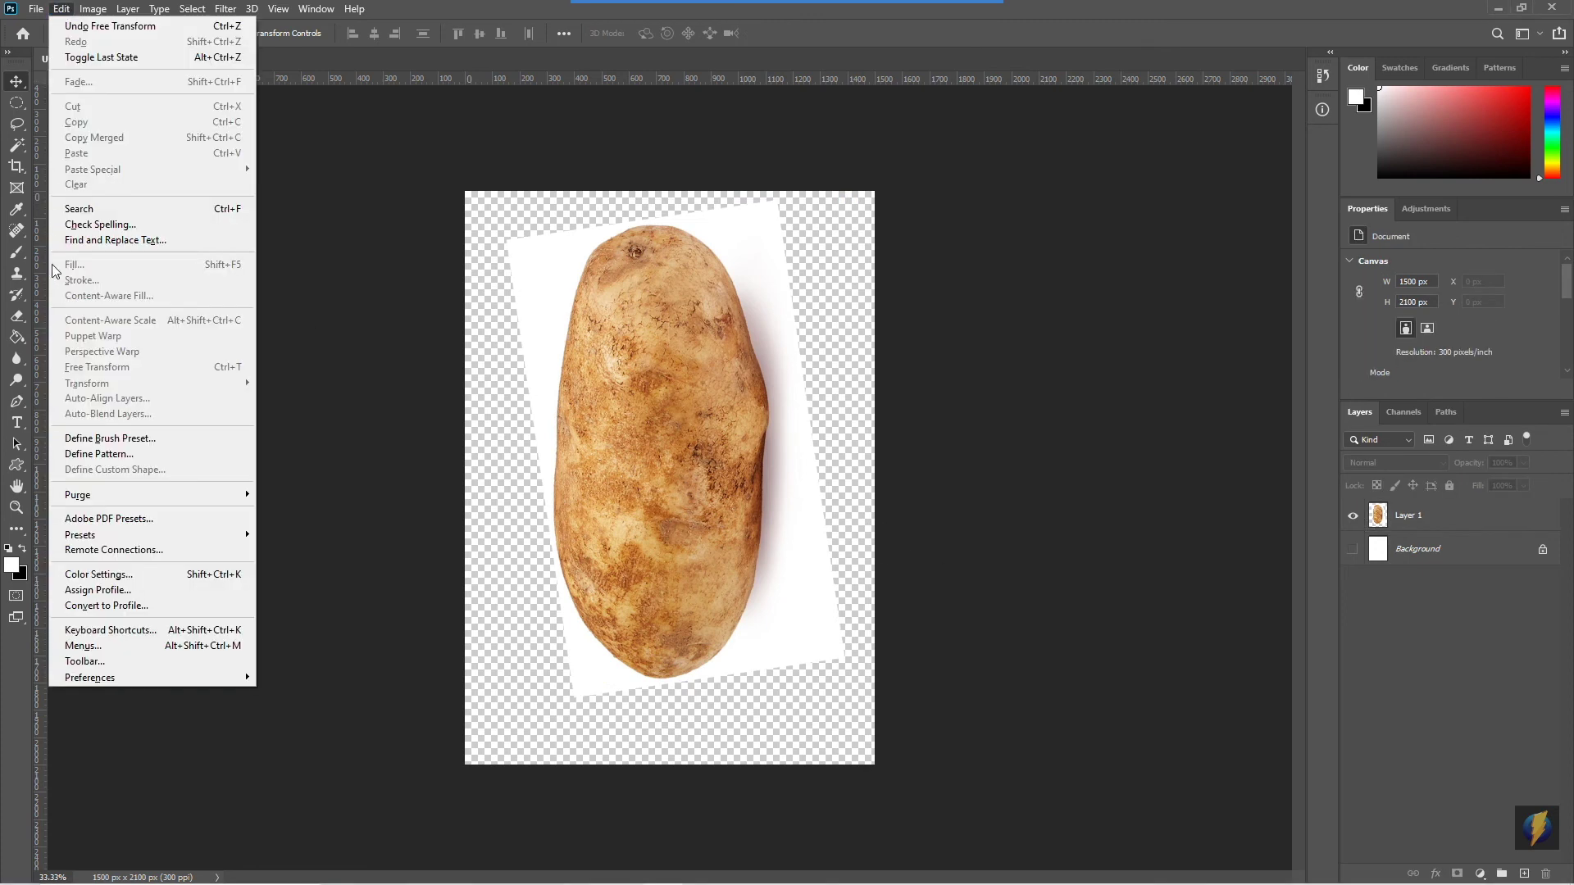
pyautogui.click(1461, 520)
pyautogui.click(62, 10)
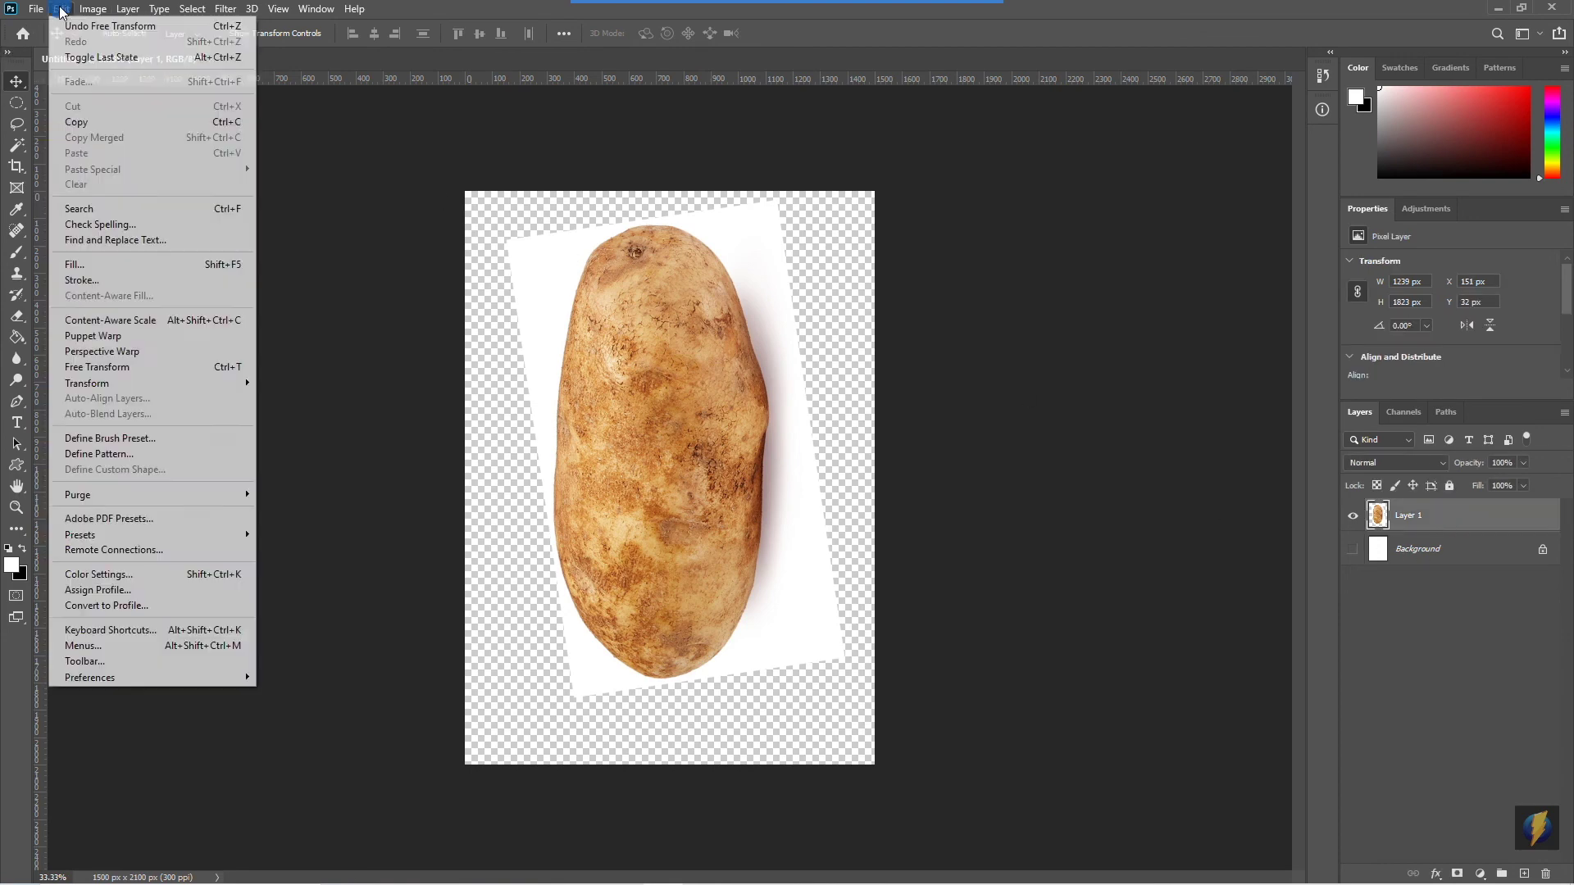
pyautogui.moveTo(250, 382)
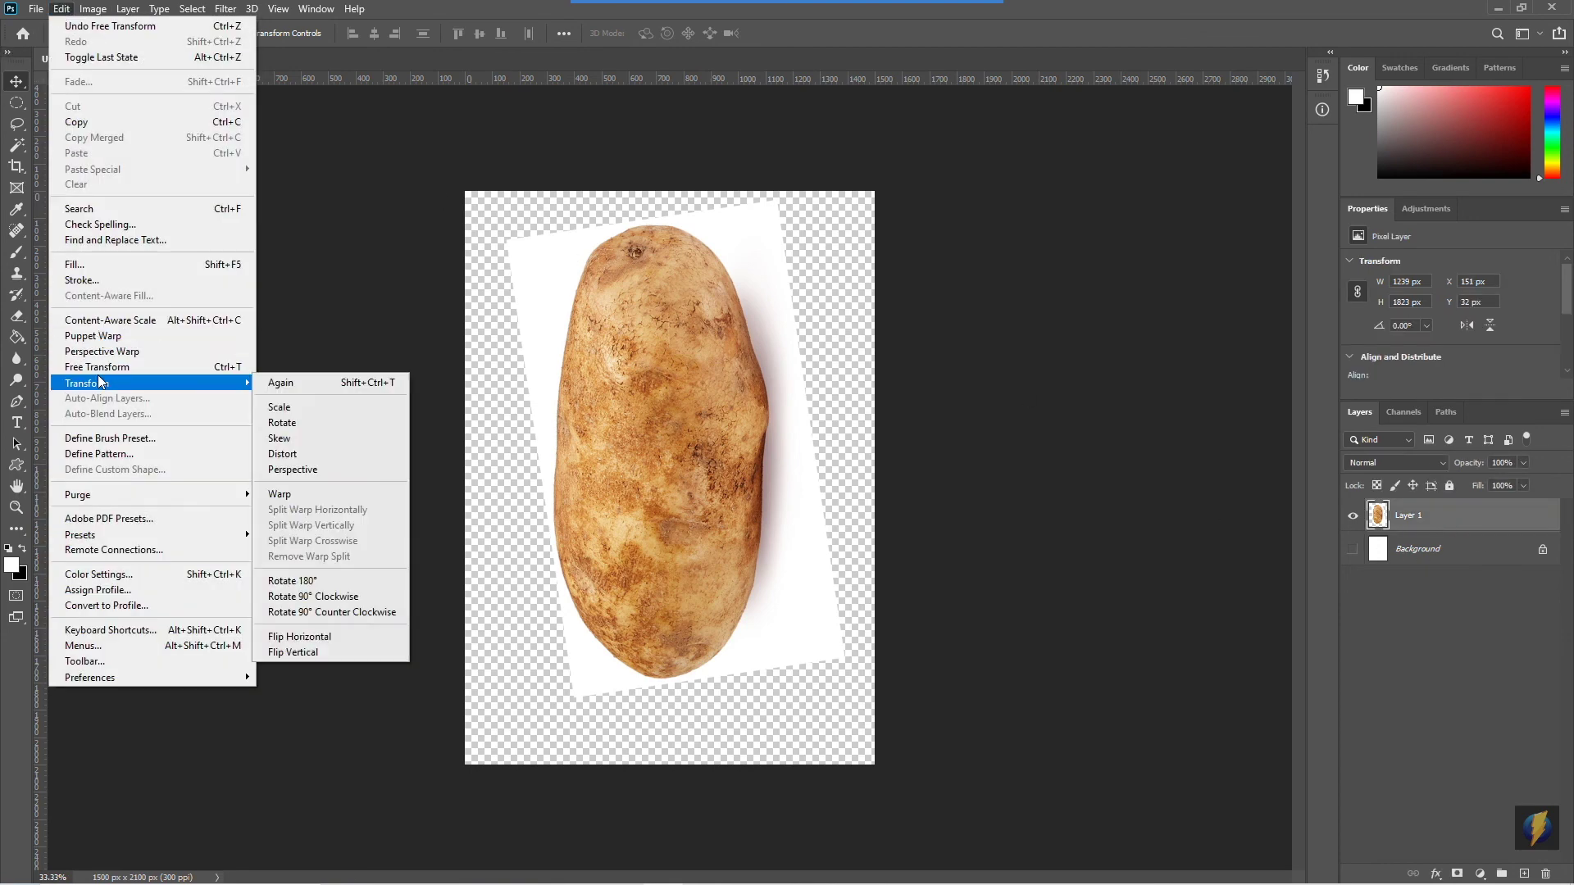
pyautogui.click(298, 637)
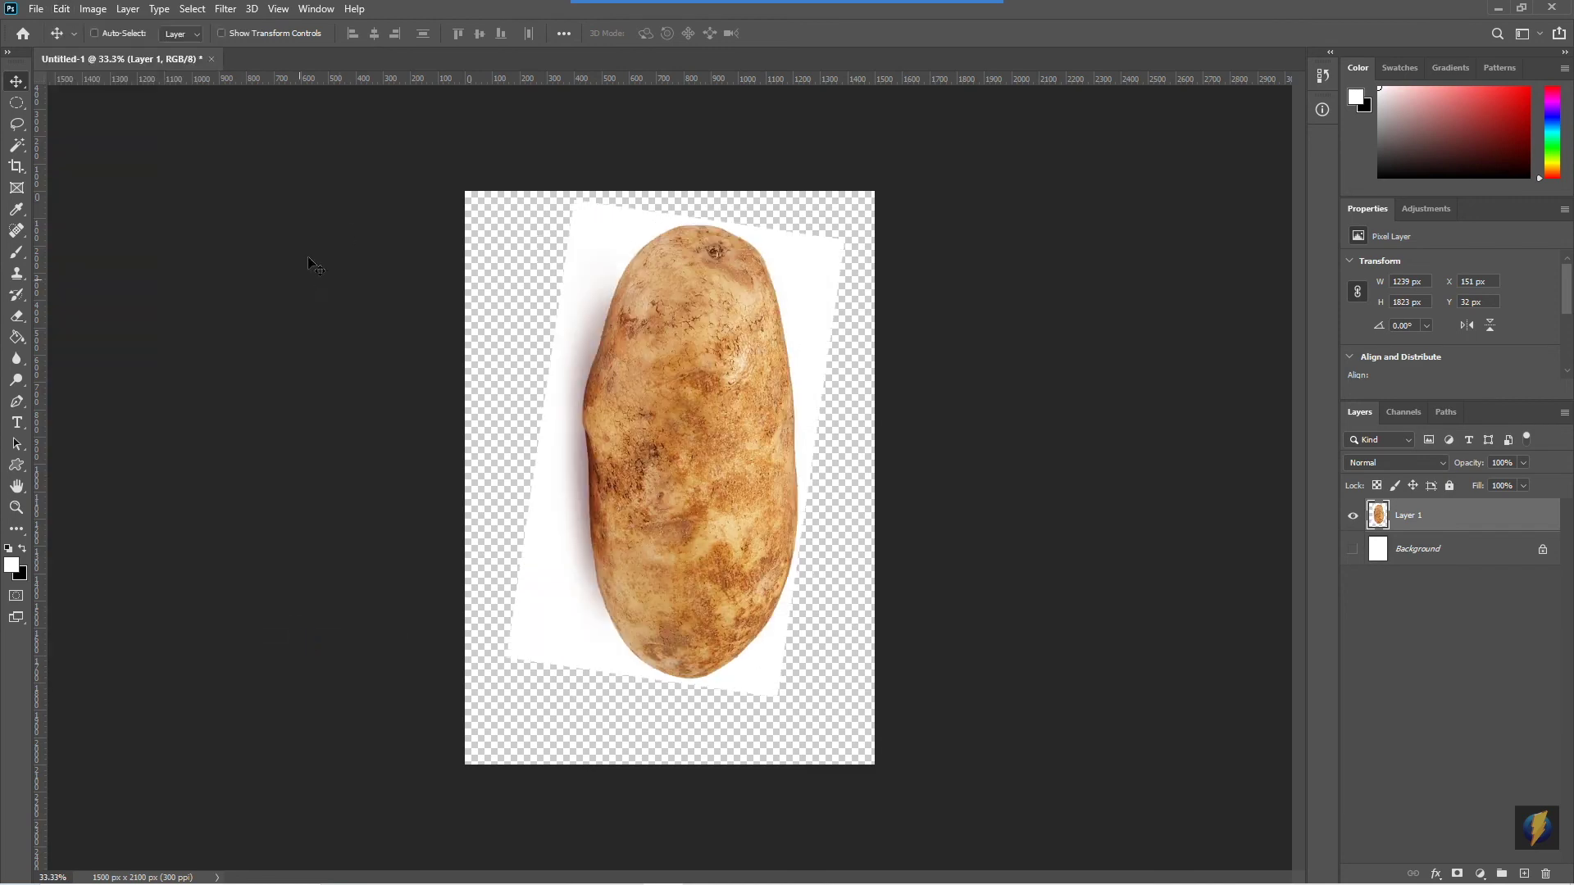
pyautogui.rightClick(1544, 838)
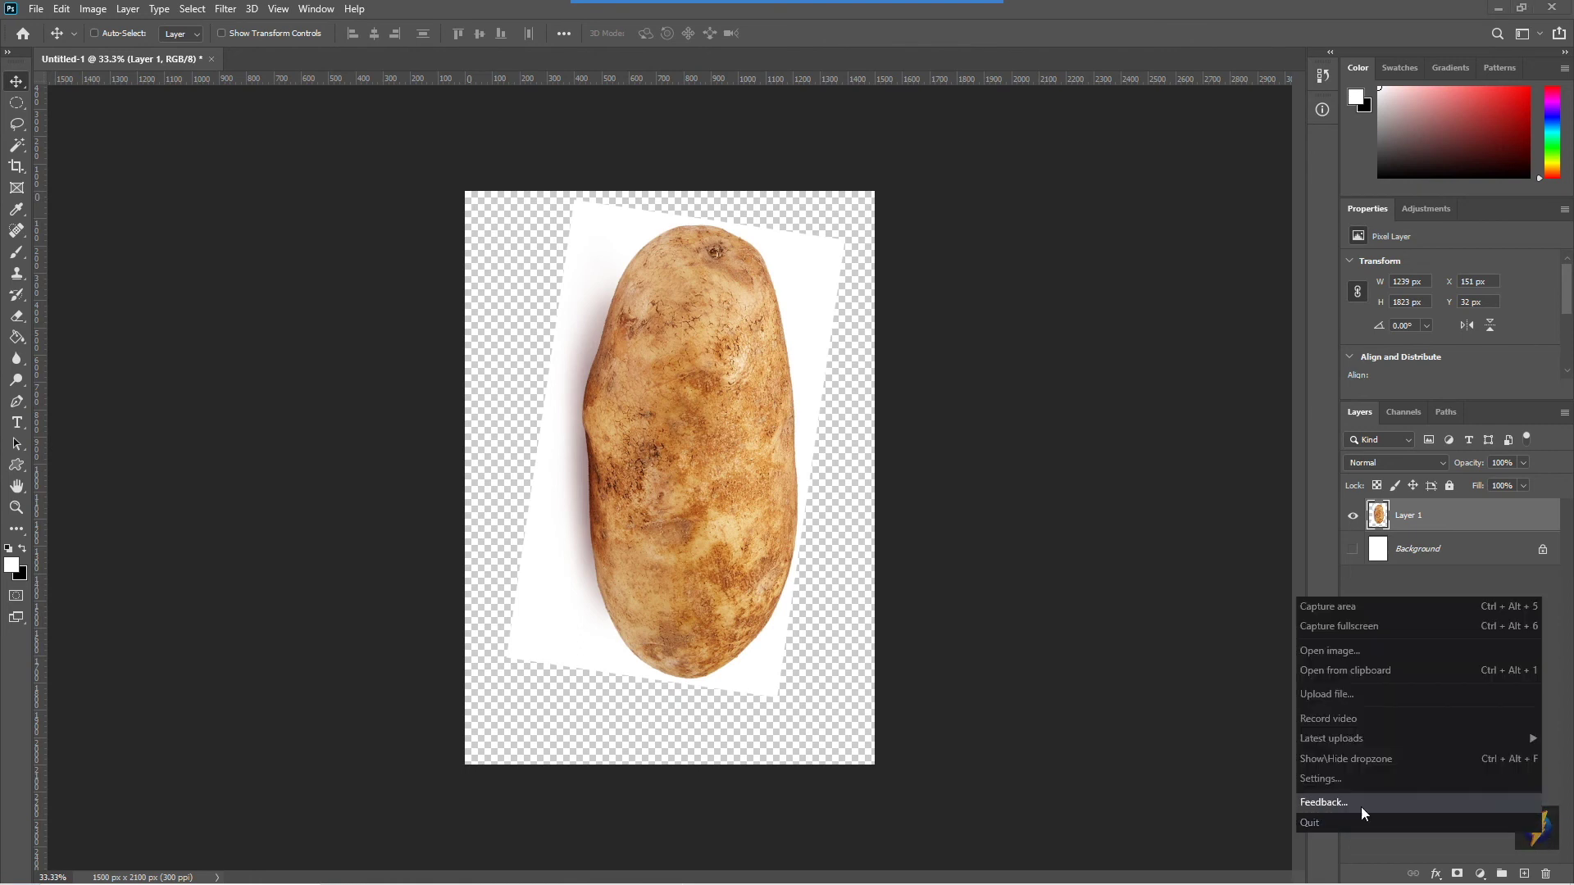
pyautogui.click(1325, 716)
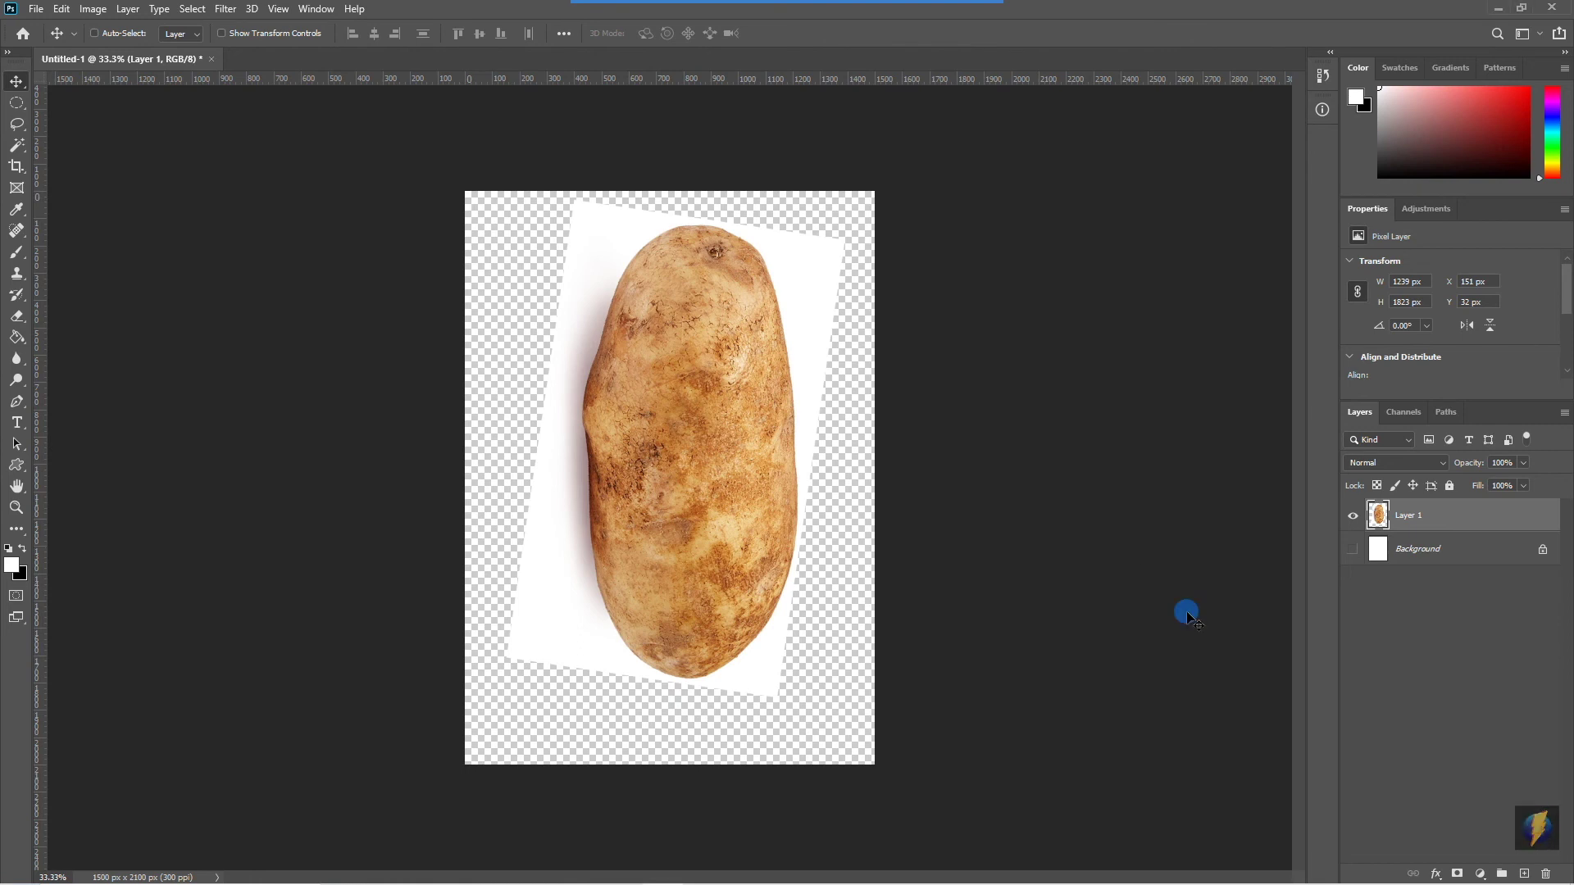
pyautogui.moveTo(274, 341); pyautogui.dragTo(73, 30)
# Use Free Transform to scale the potato to about 101%, rotate it about -1.1° and centre it near X 696 px, Y 964 px
pyautogui.click(61, 9)
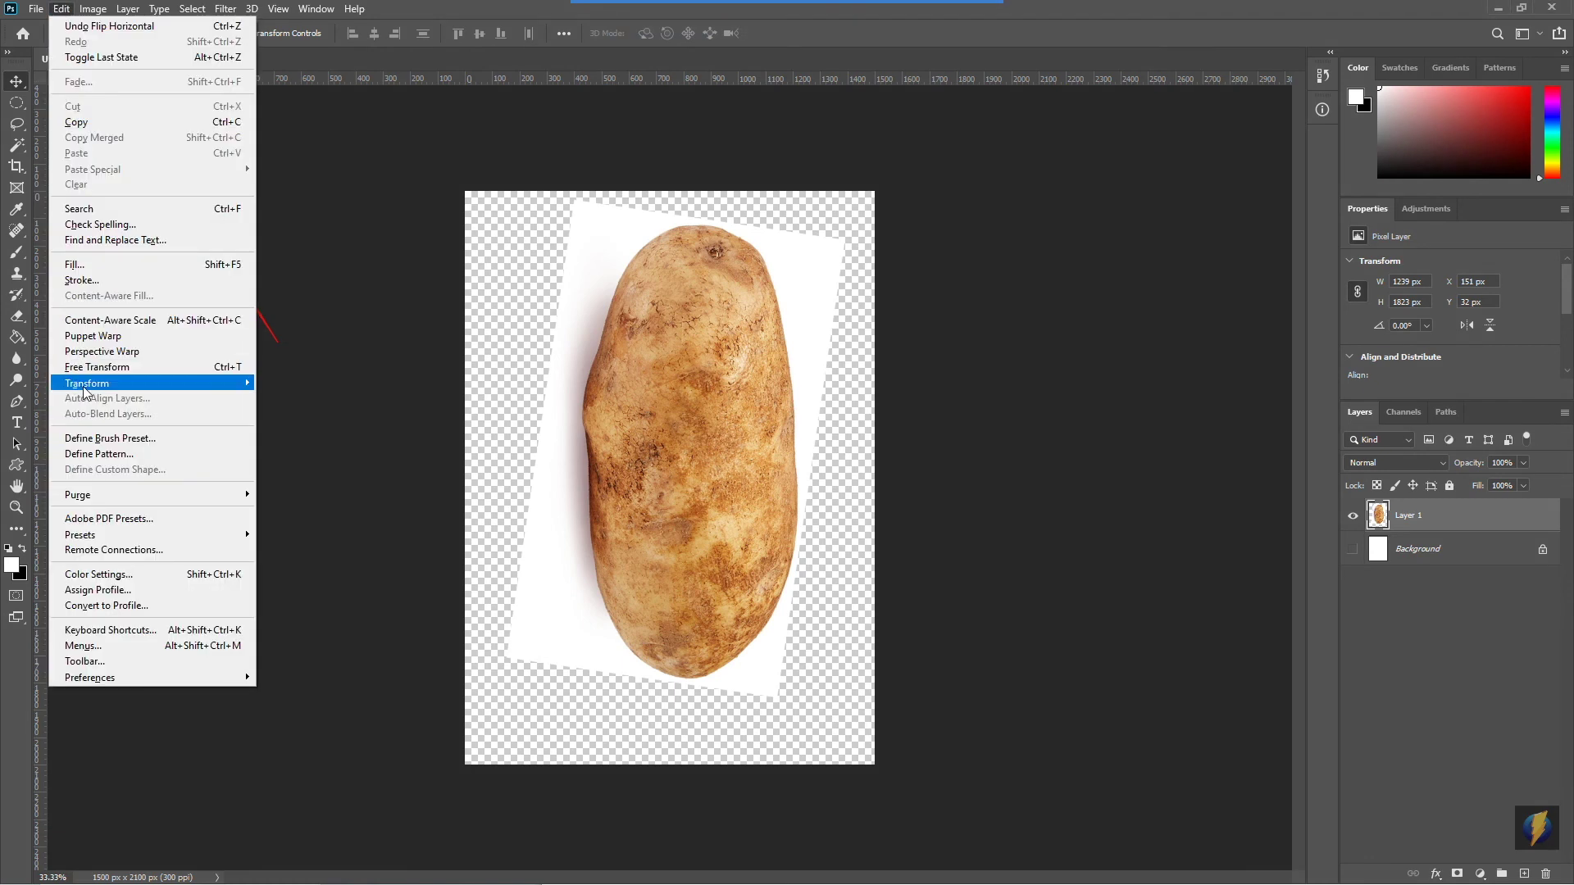
pyautogui.moveTo(83, 387)
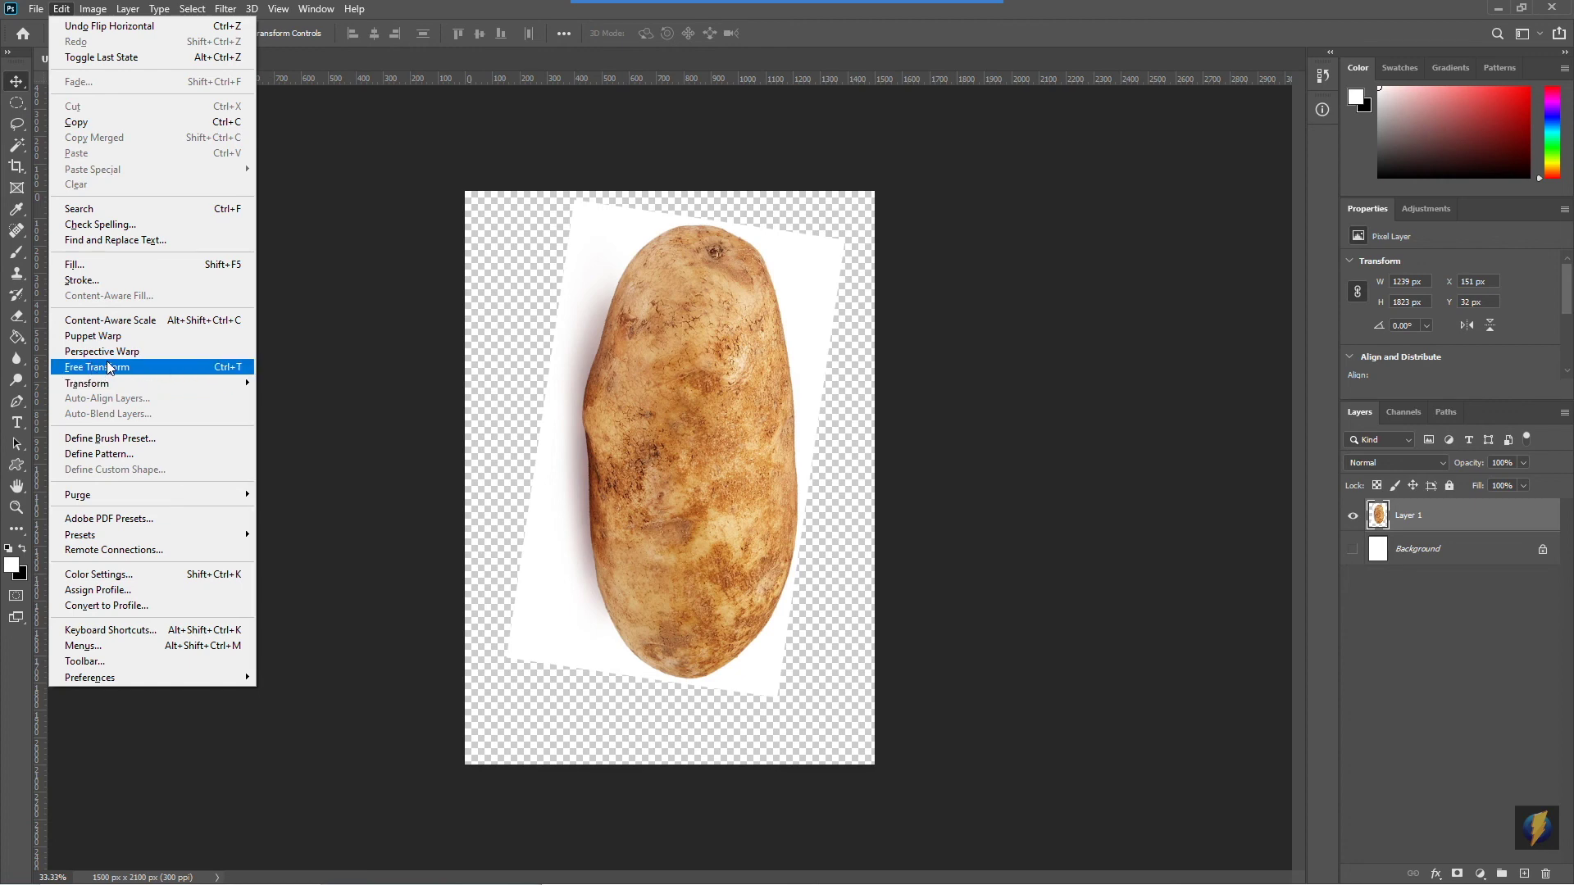
pyautogui.click(156, 366)
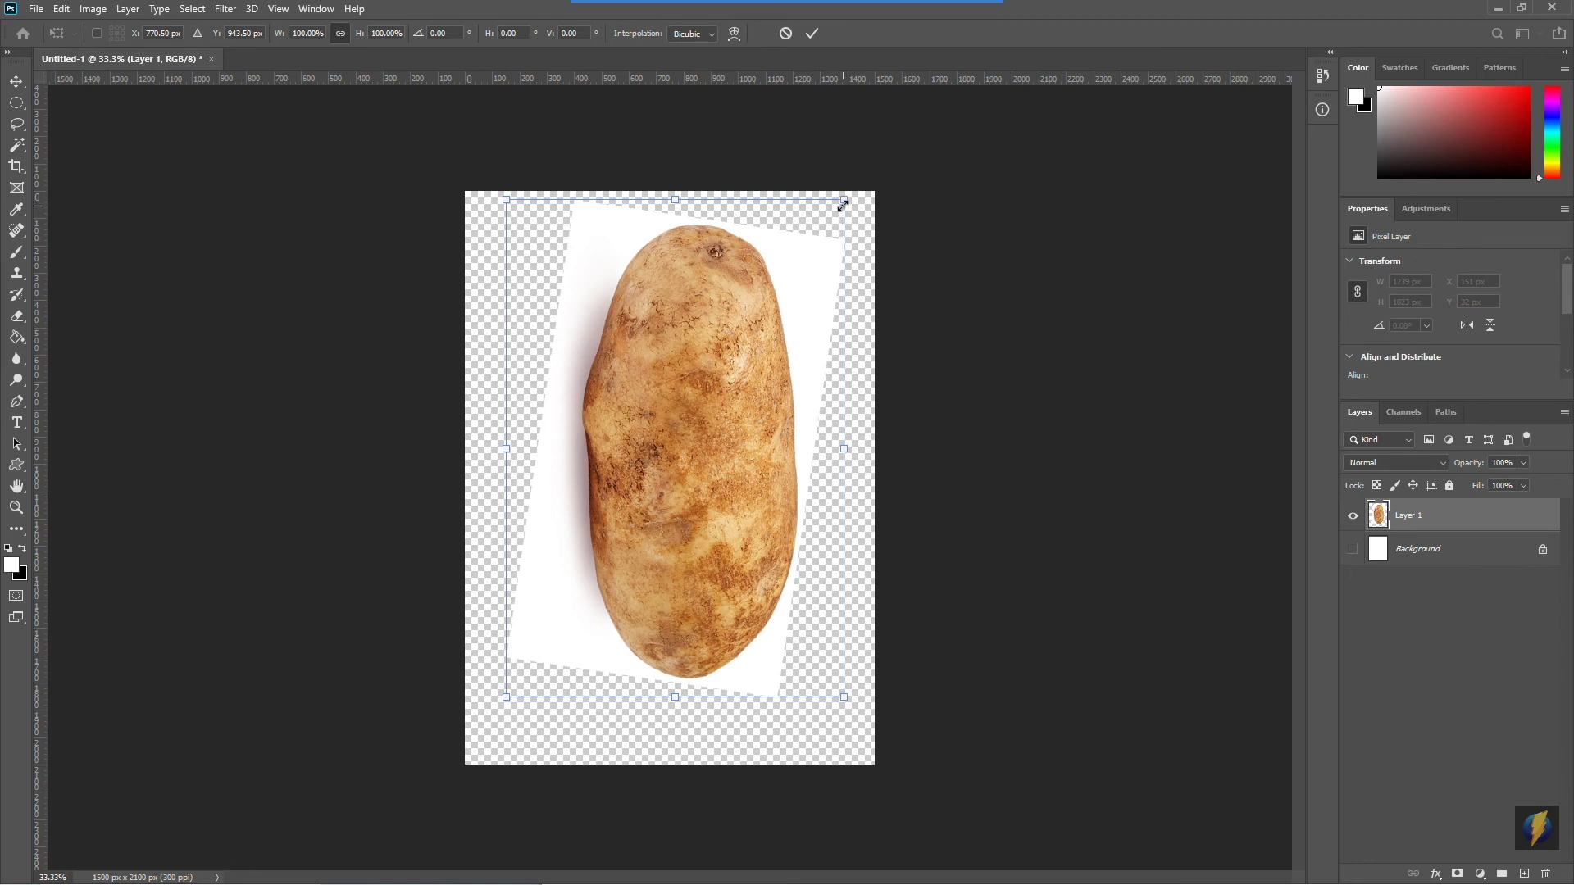
pyautogui.moveTo(844, 199); pyautogui.dragTo(889, 224)
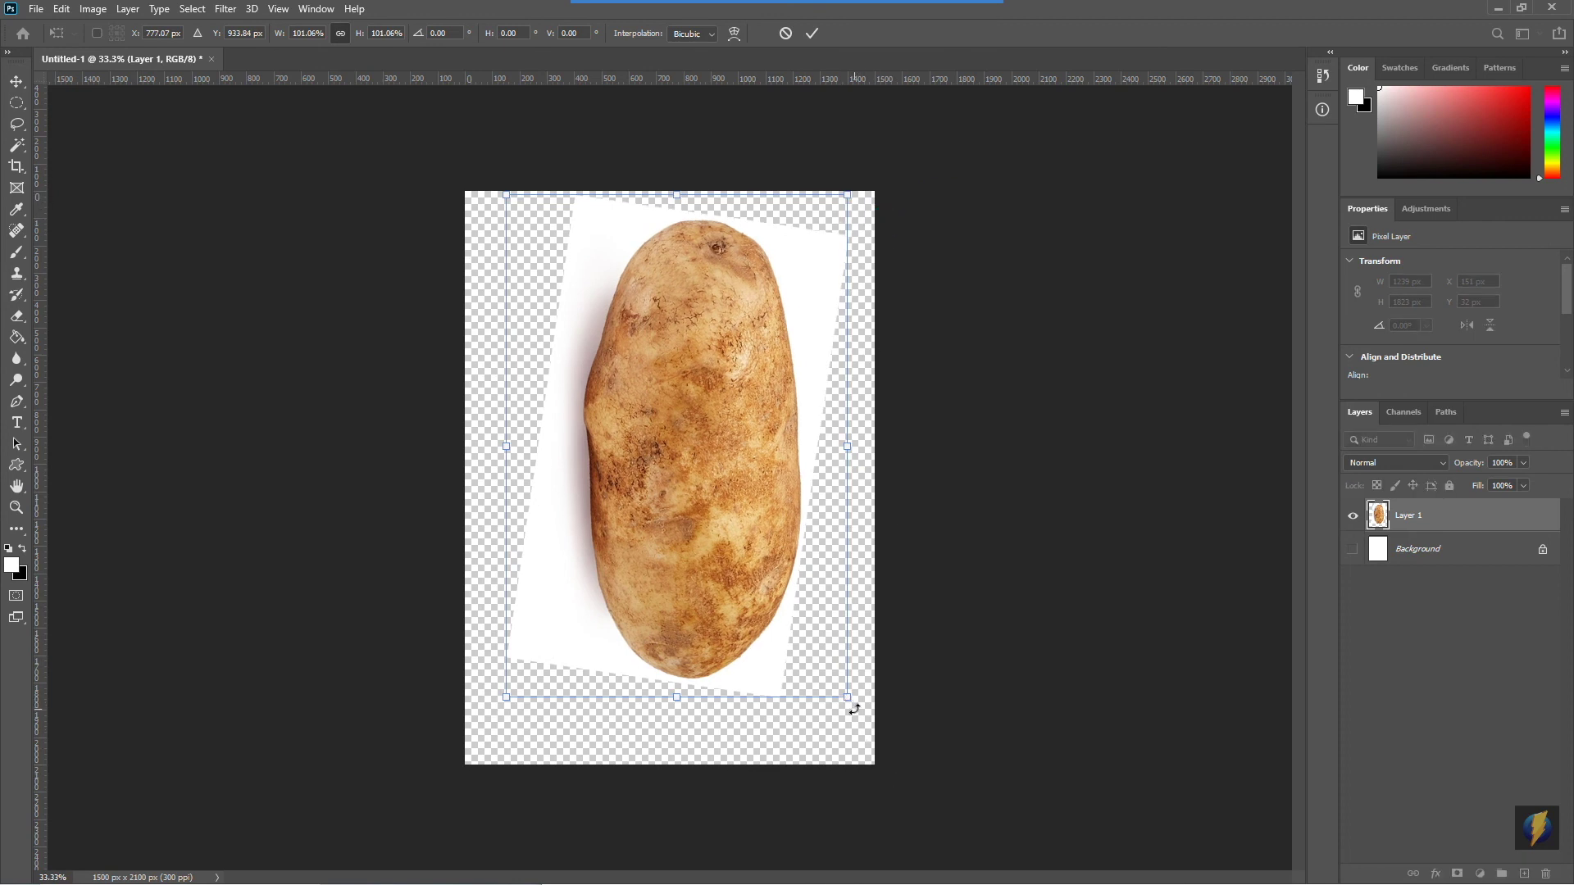
pyautogui.moveTo(858, 707)
pyautogui.mouseDown()
pyautogui.moveTo(893, 643)
pyautogui.moveTo(801, 717)
pyautogui.moveTo(872, 668)
pyautogui.moveTo(853, 694)
pyautogui.mouseUp()
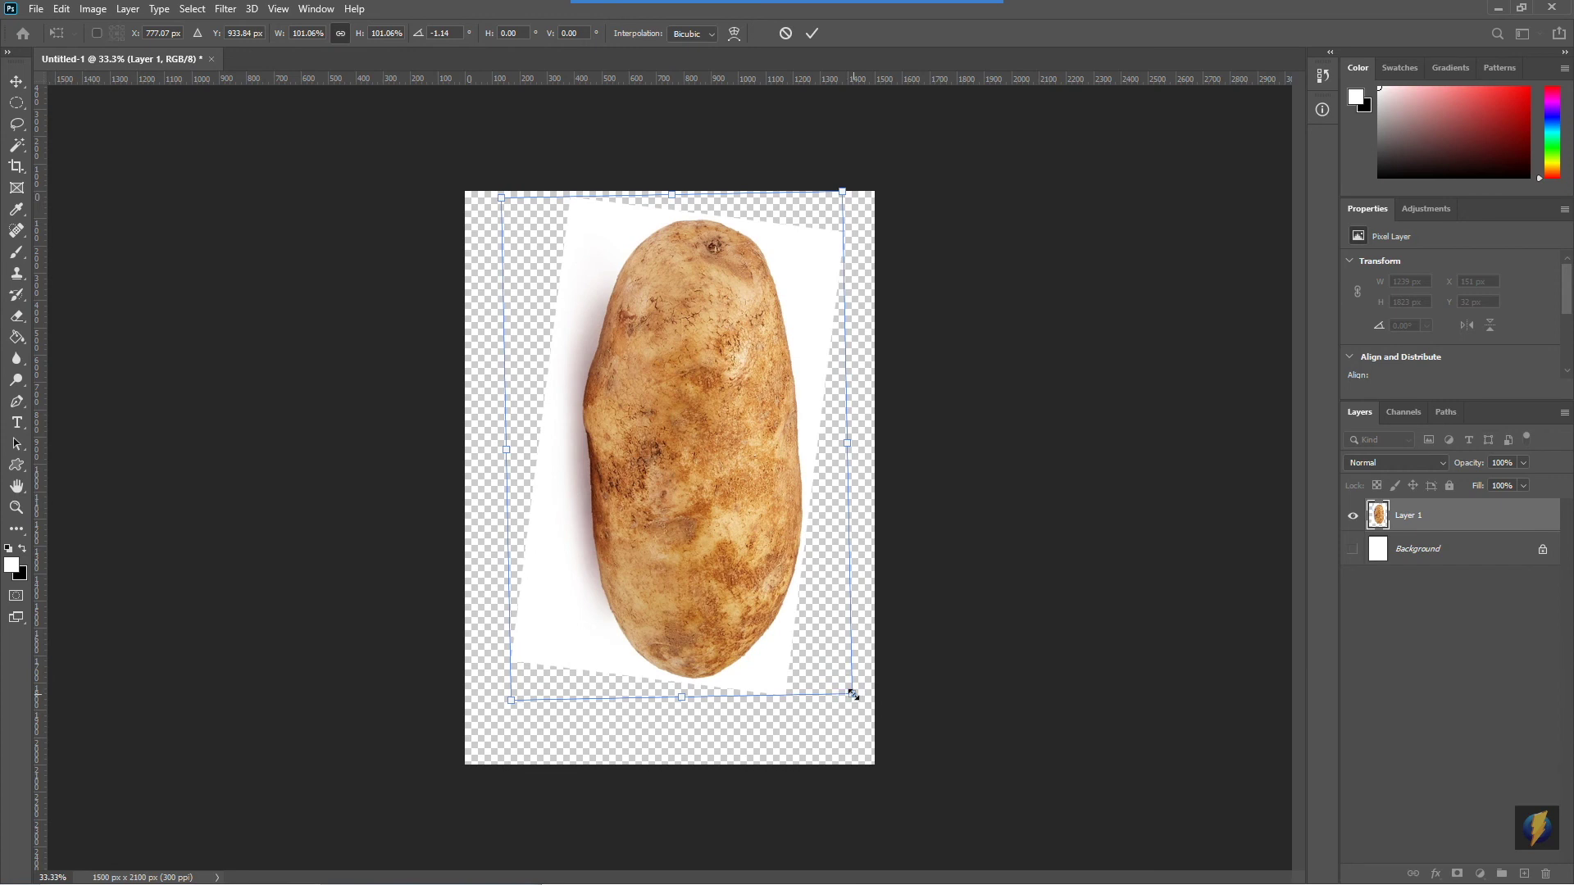
pyautogui.moveTo(748, 450); pyautogui.dragTo(726, 458)
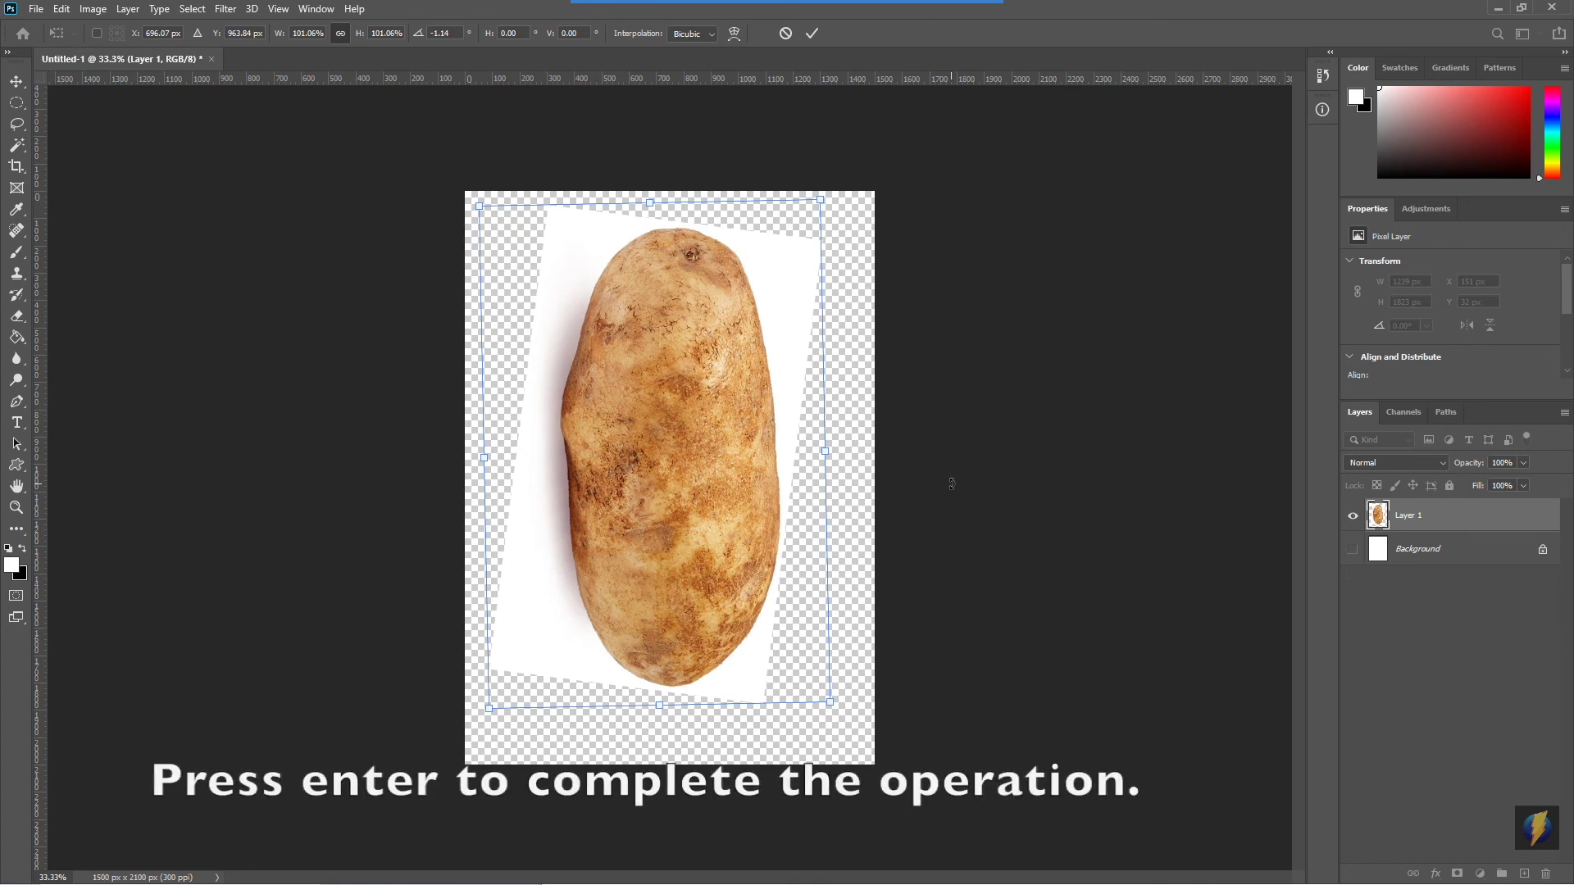
pyautogui.press('Return')
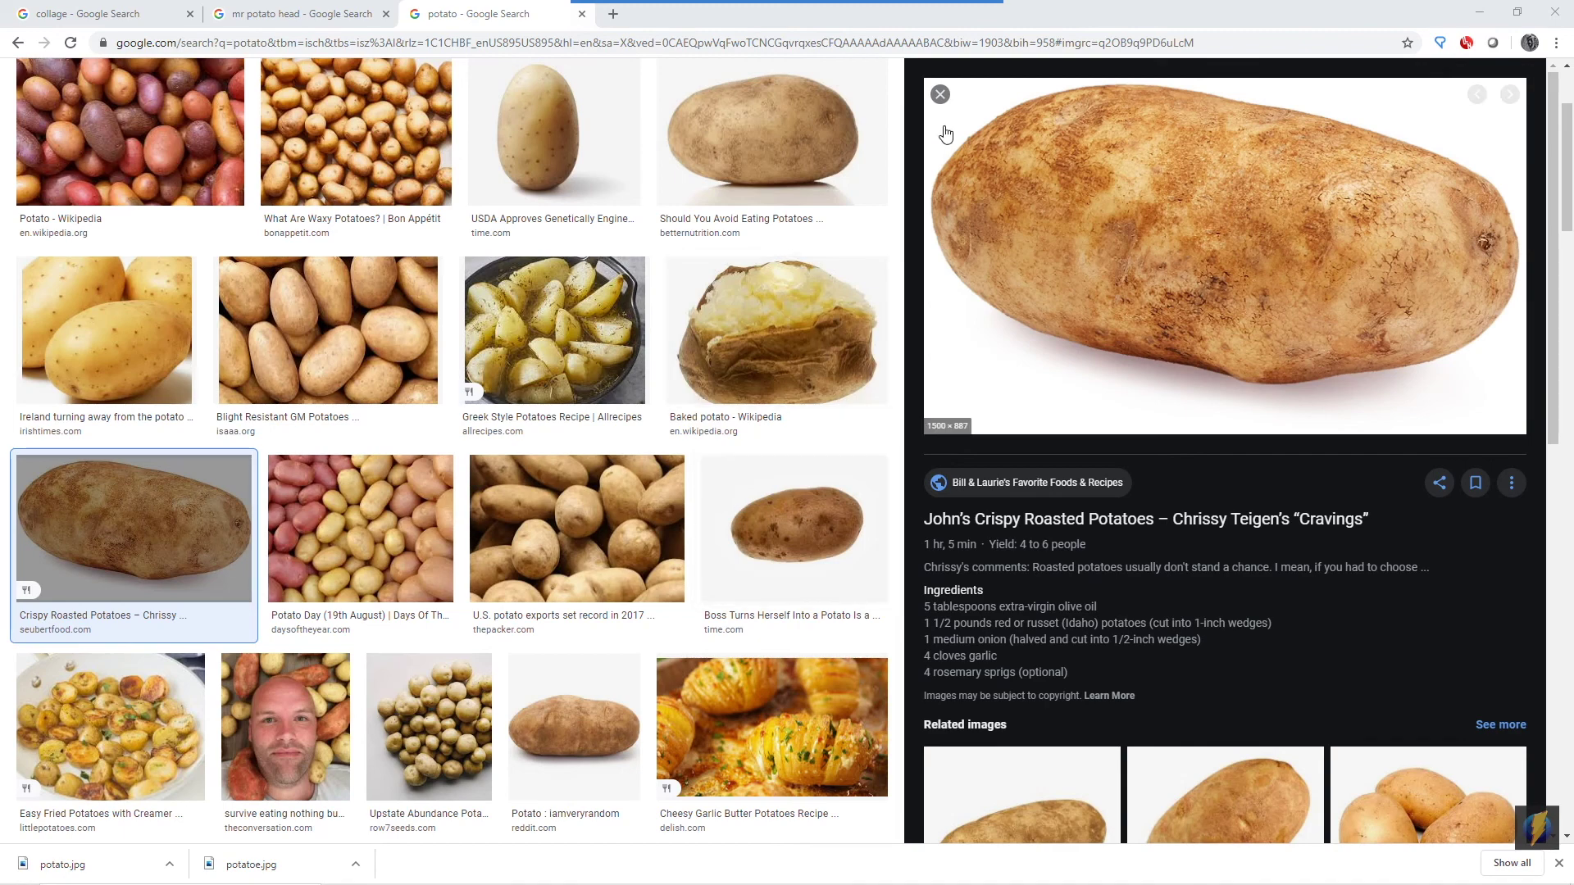
# Close the enlarged potato preview, search Google Images for "nose" and browse the large pictures
pyautogui.click(940, 94)
pyautogui.scroll(3, 771, 586)
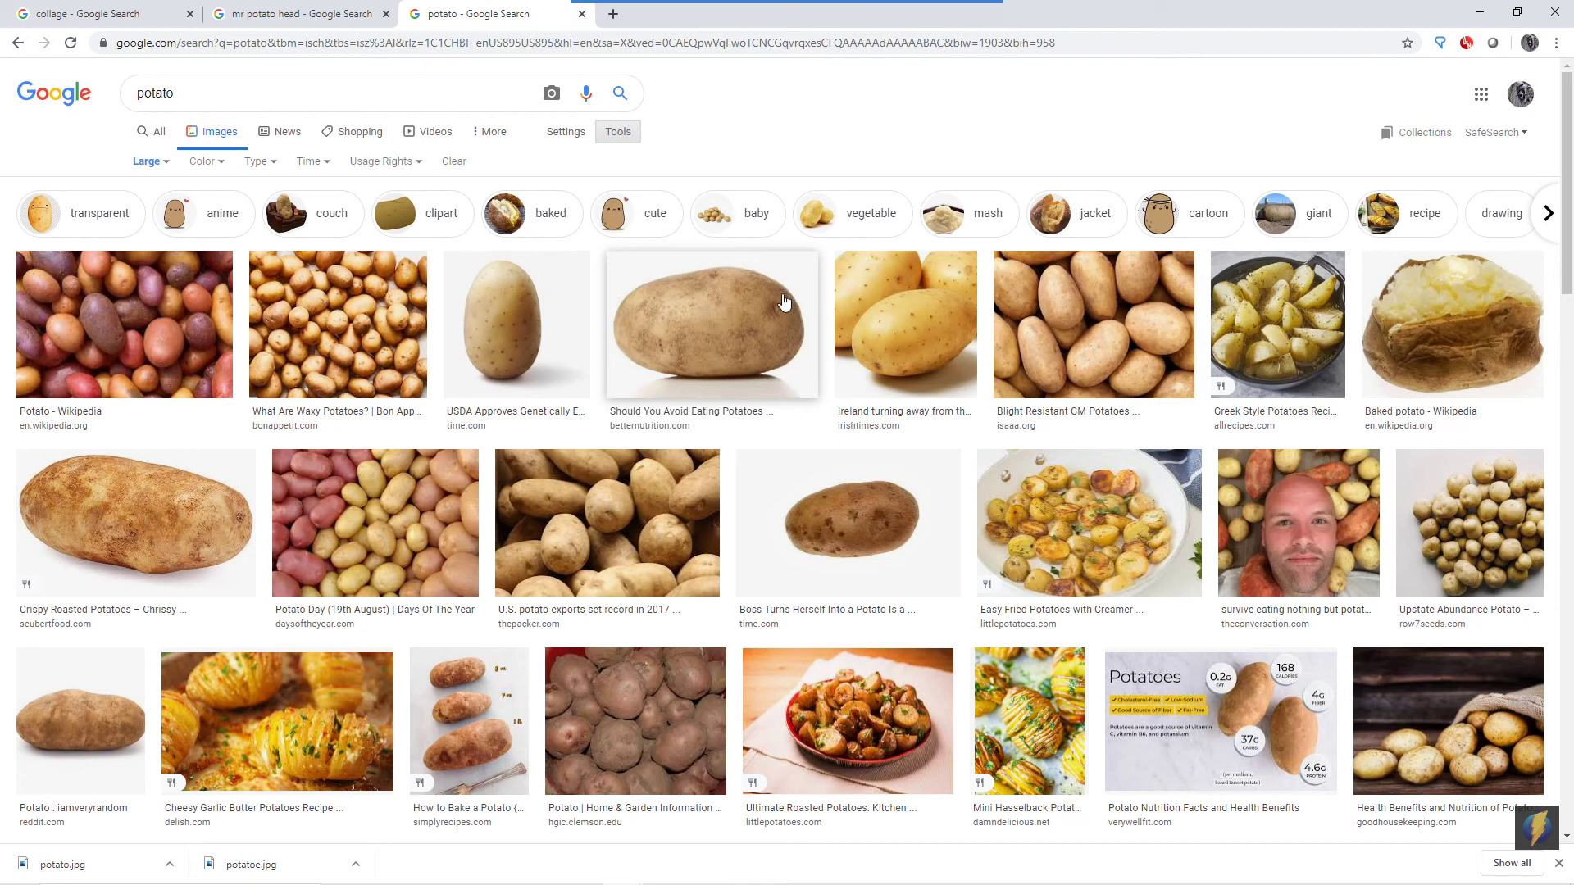
pyautogui.tripleClick(205, 93)
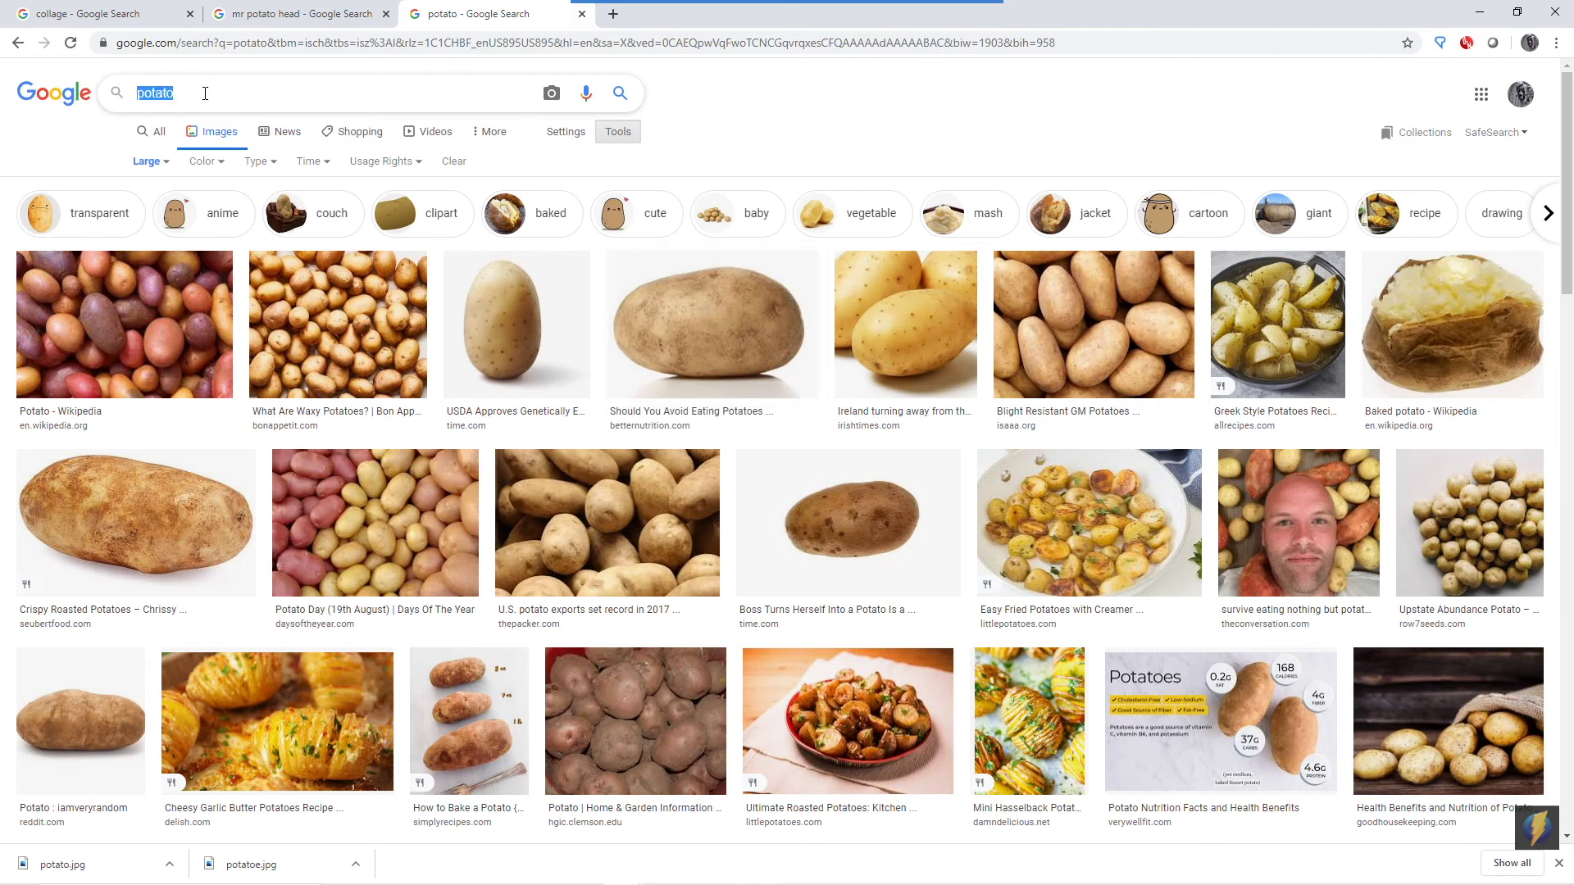
pyautogui.write('nose')
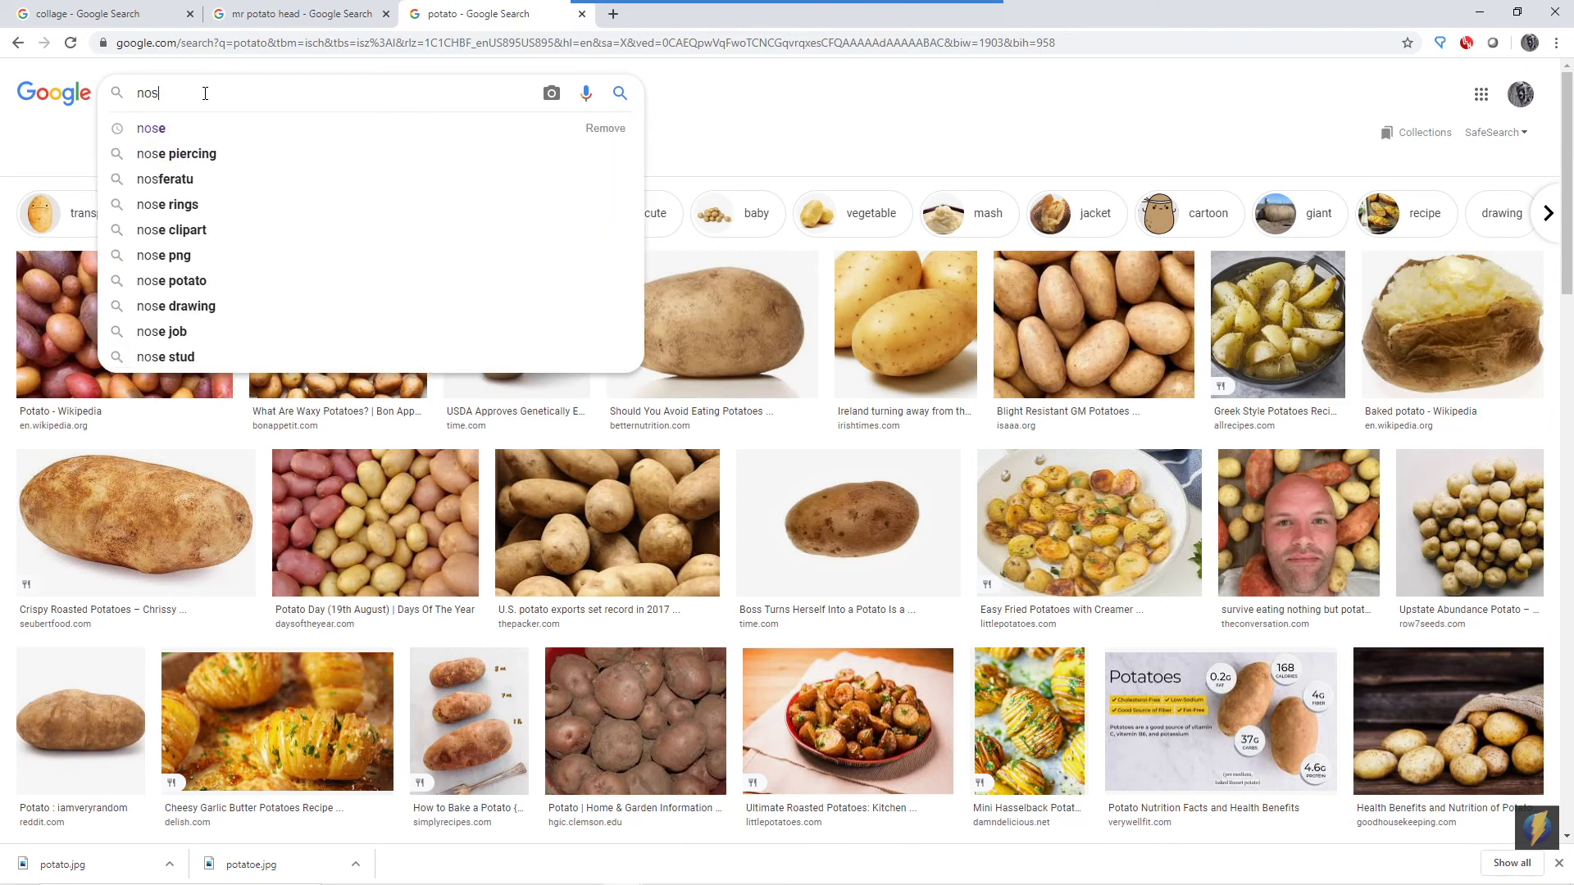
pyautogui.press('Return')
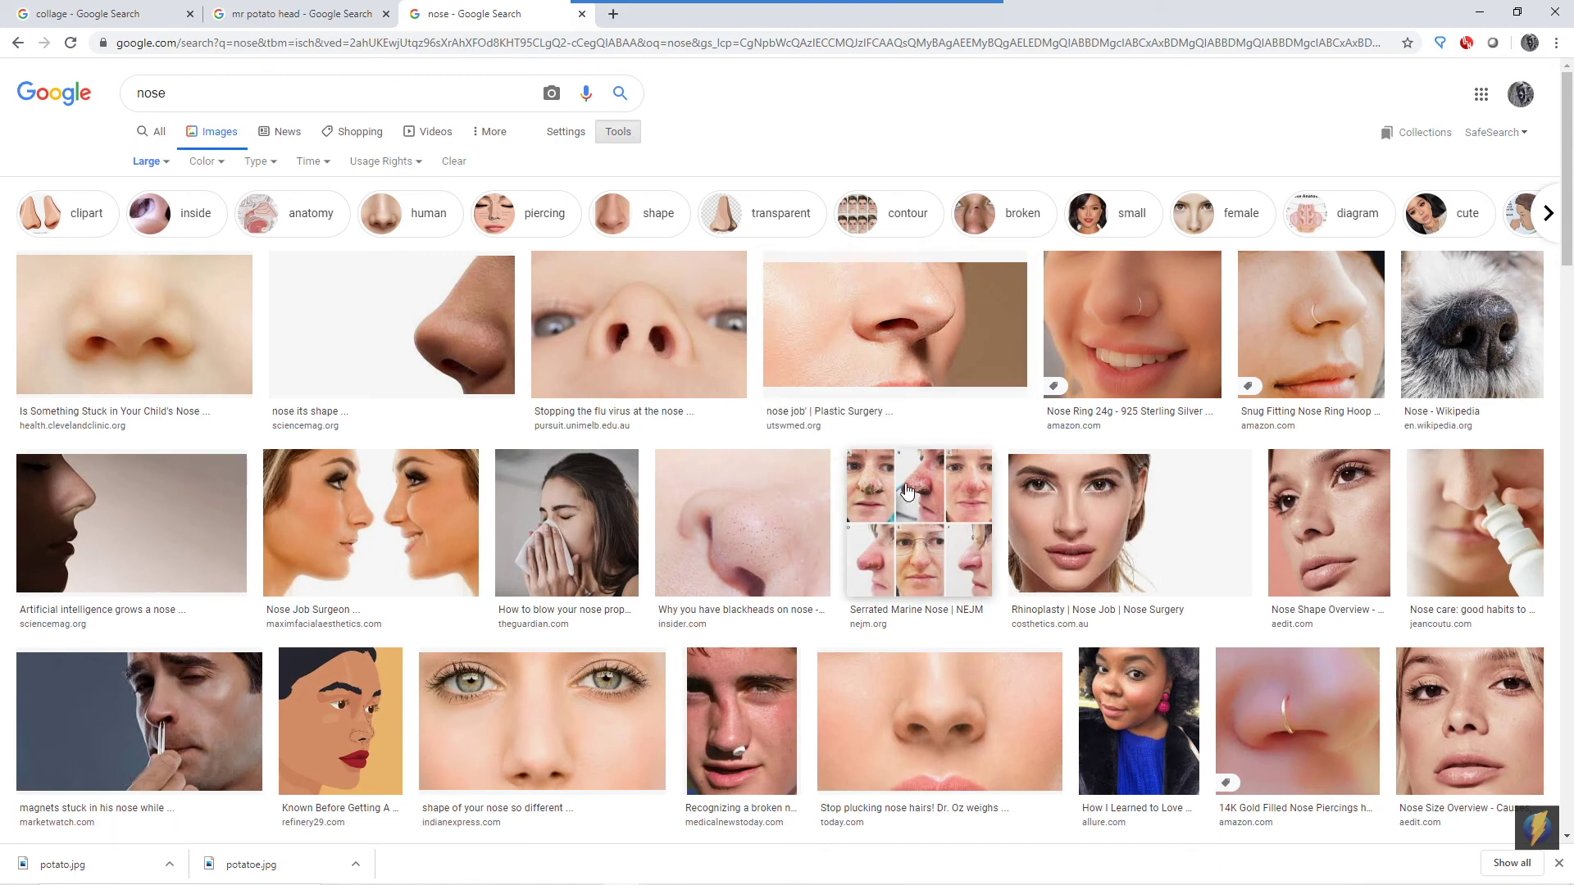
pyautogui.scroll(-4, 907, 492)
pyautogui.scroll(-5, 878, 491)
pyautogui.scroll(9, 840, 496)
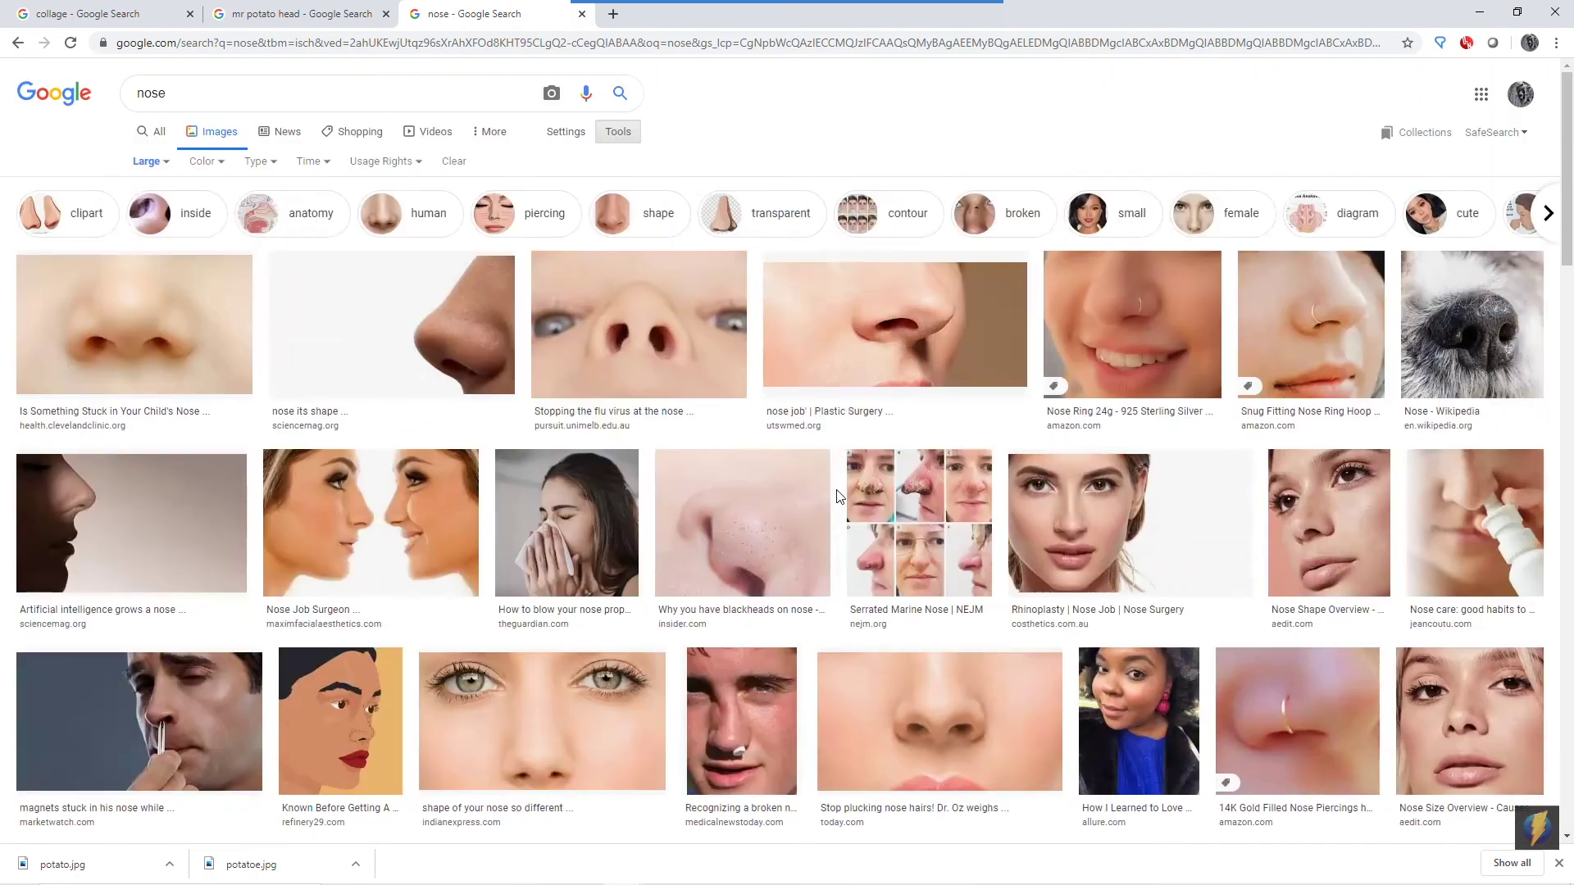
# Search Google Images for "portrait" and browse the large pictures for usable facial features
pyautogui.doubleClick(318, 92)
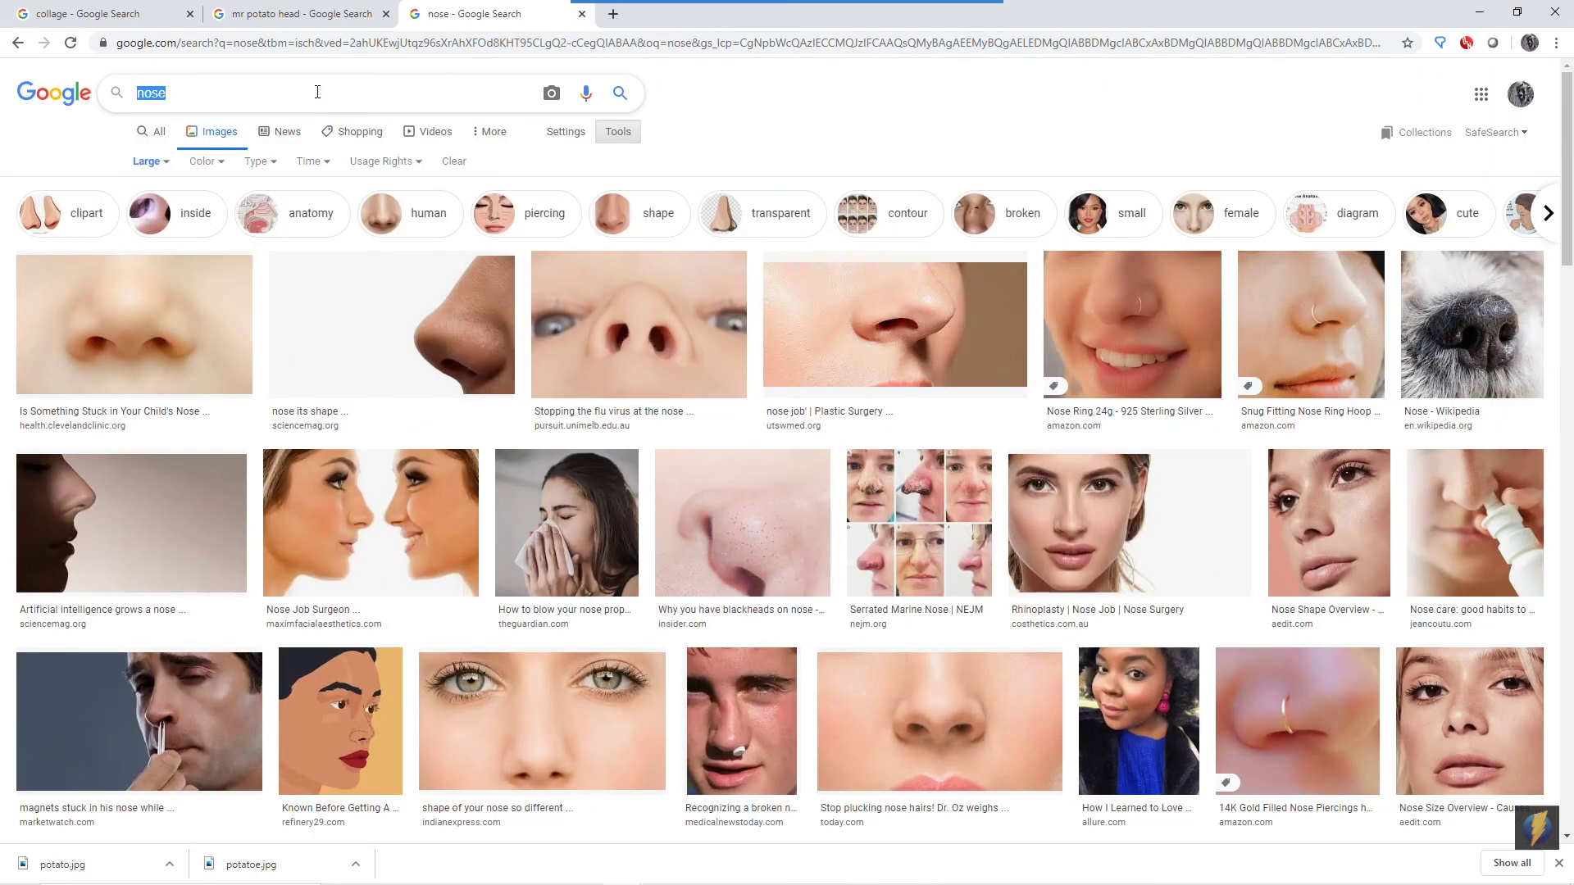
pyautogui.write('portrait')
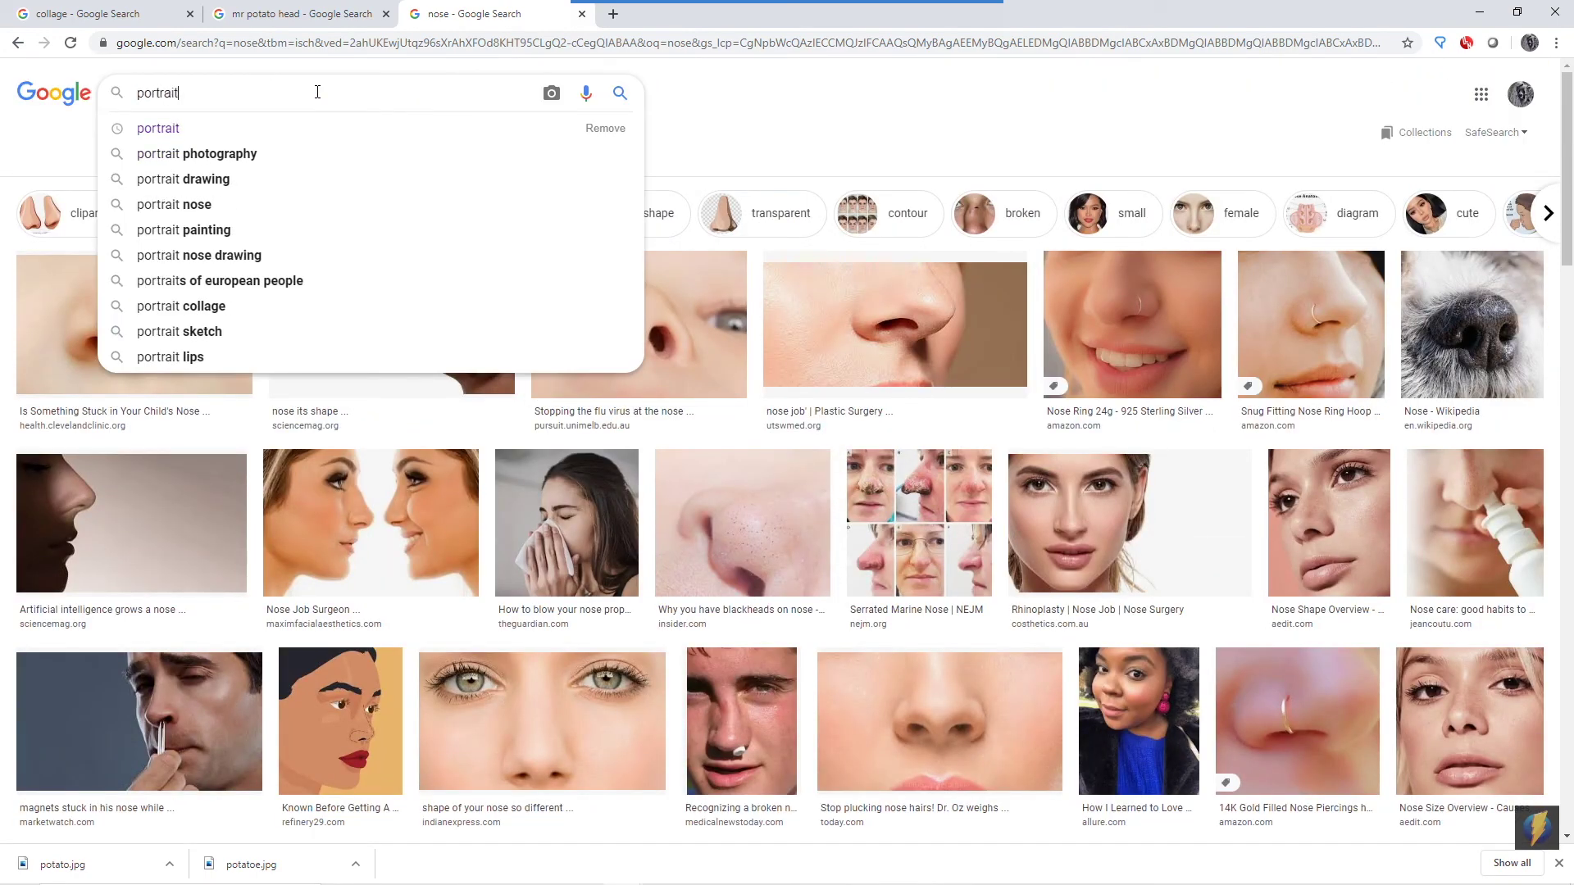
pyautogui.press('Return')
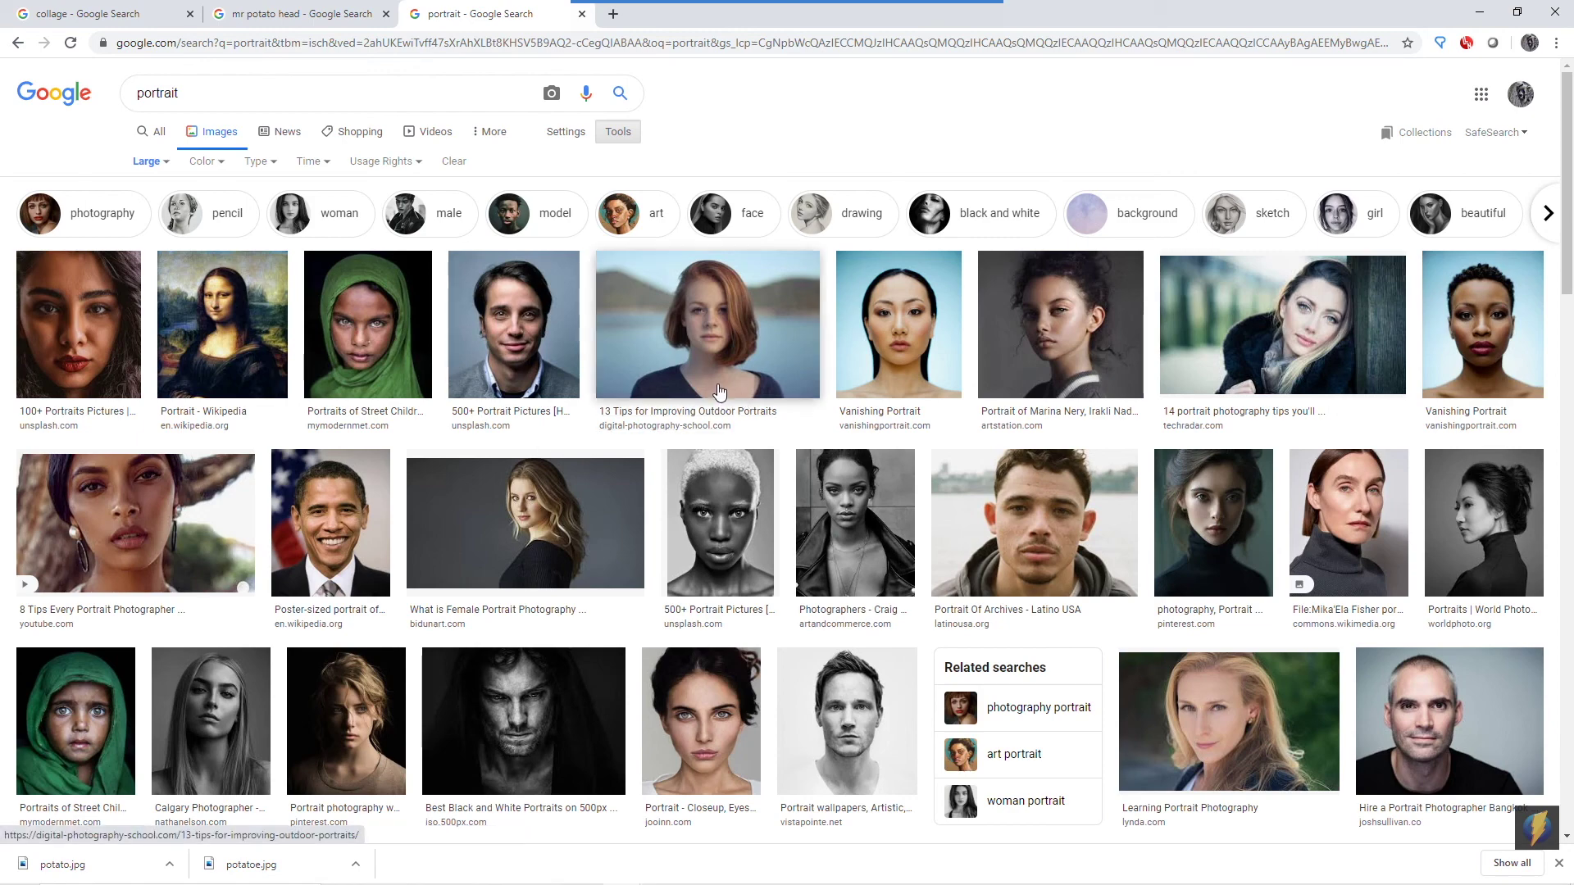
pyautogui.scroll(-3, 954, 475)
pyautogui.scroll(3, 953, 476)
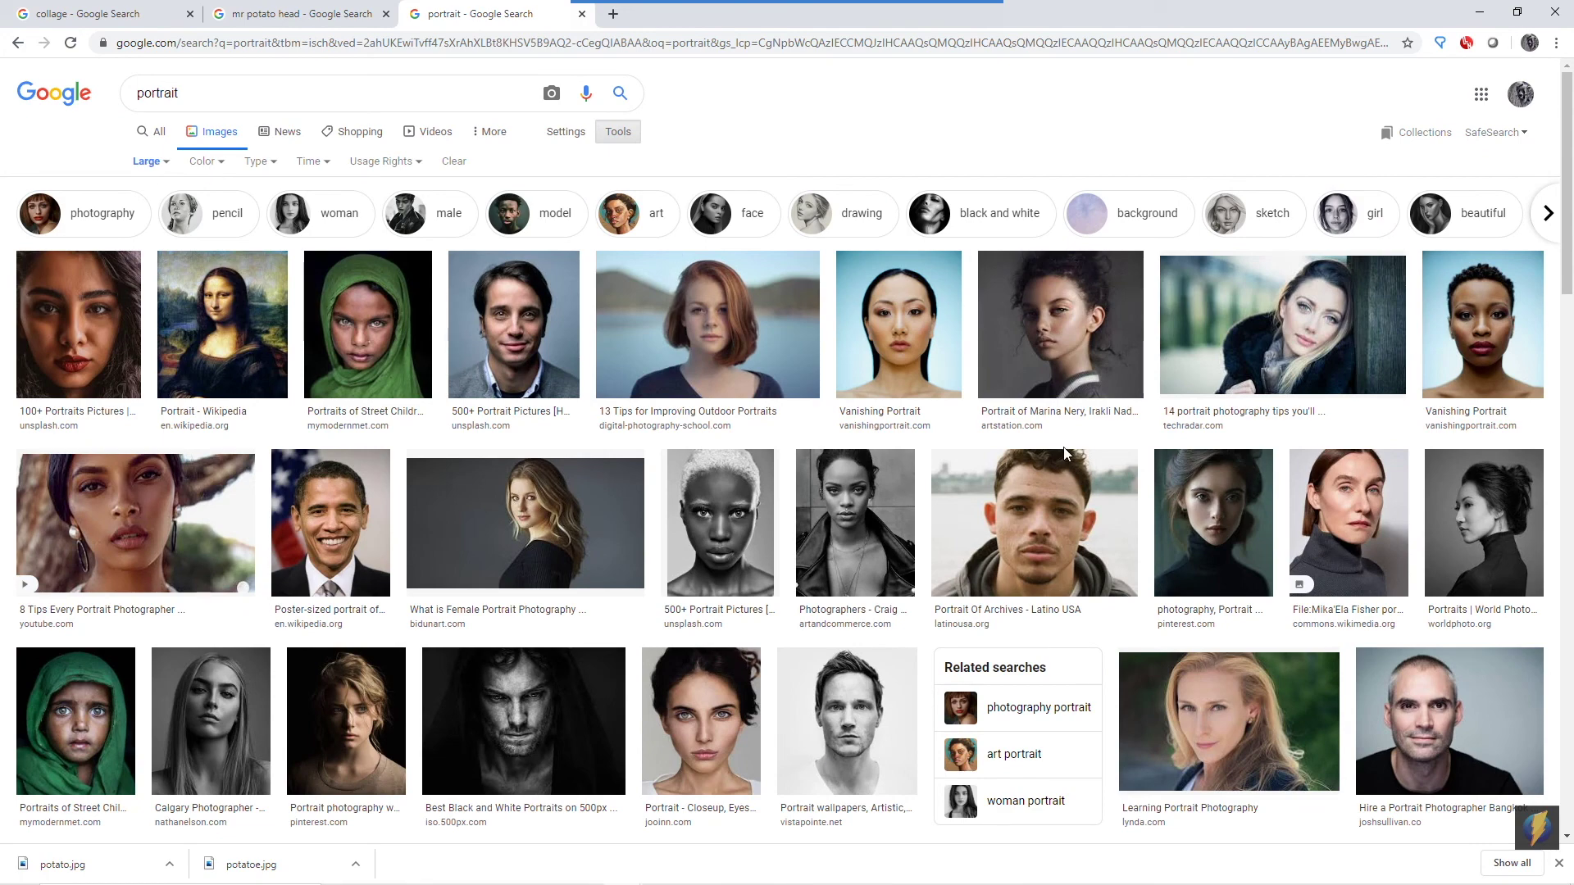
# Find the sharp bearded-man portrait from Photography Stack Exchange, save it as bf7tS.jpg and close its preview
pyautogui.scroll(-7, 1064, 454)
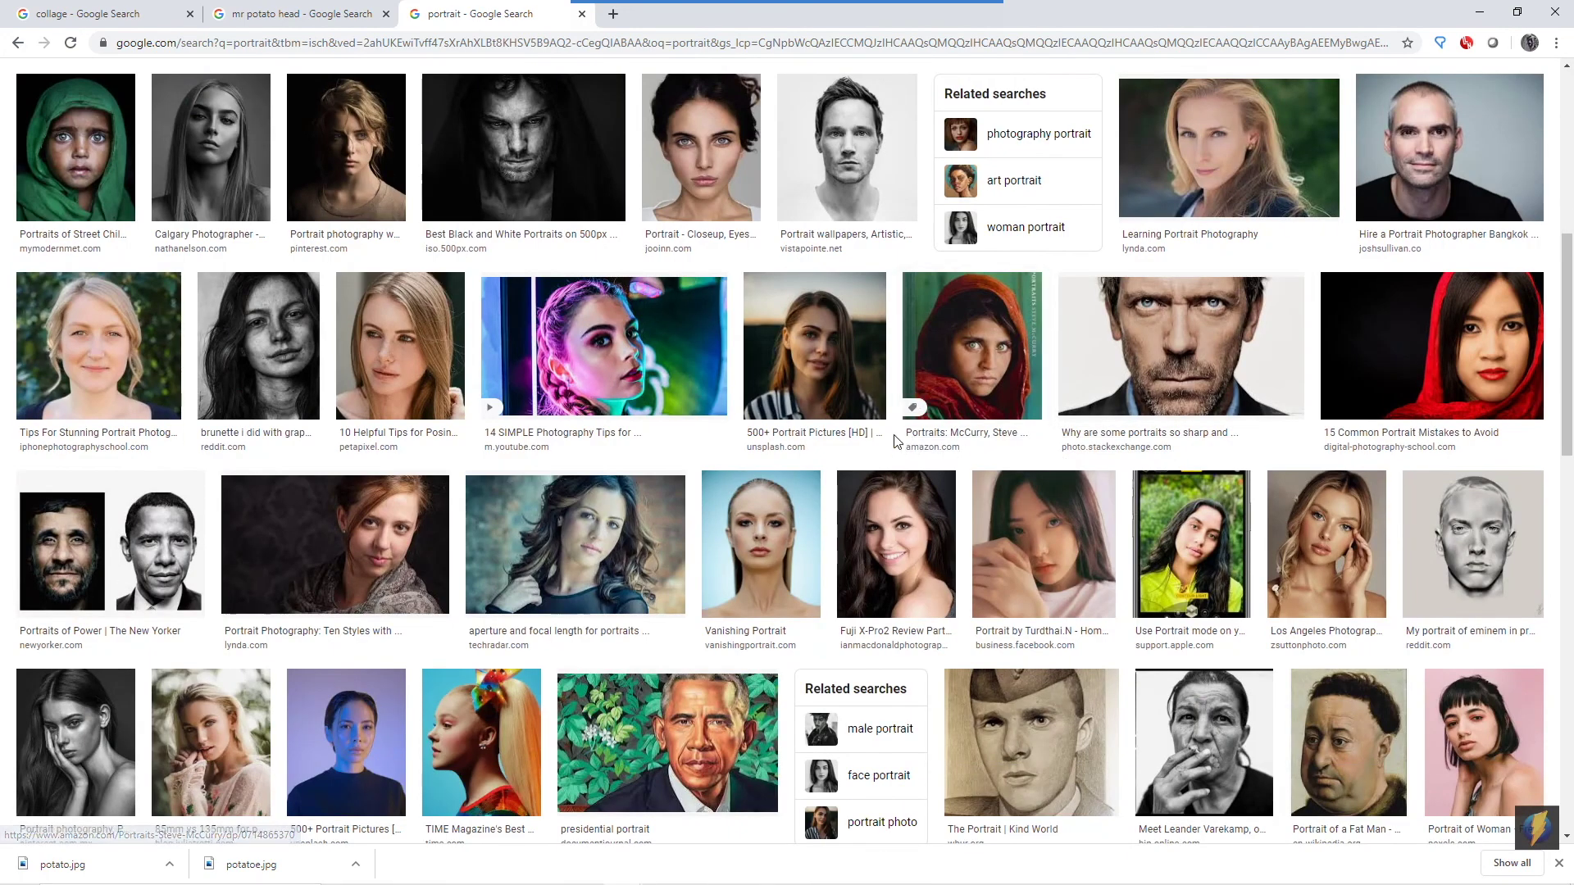
pyautogui.click(1174, 352)
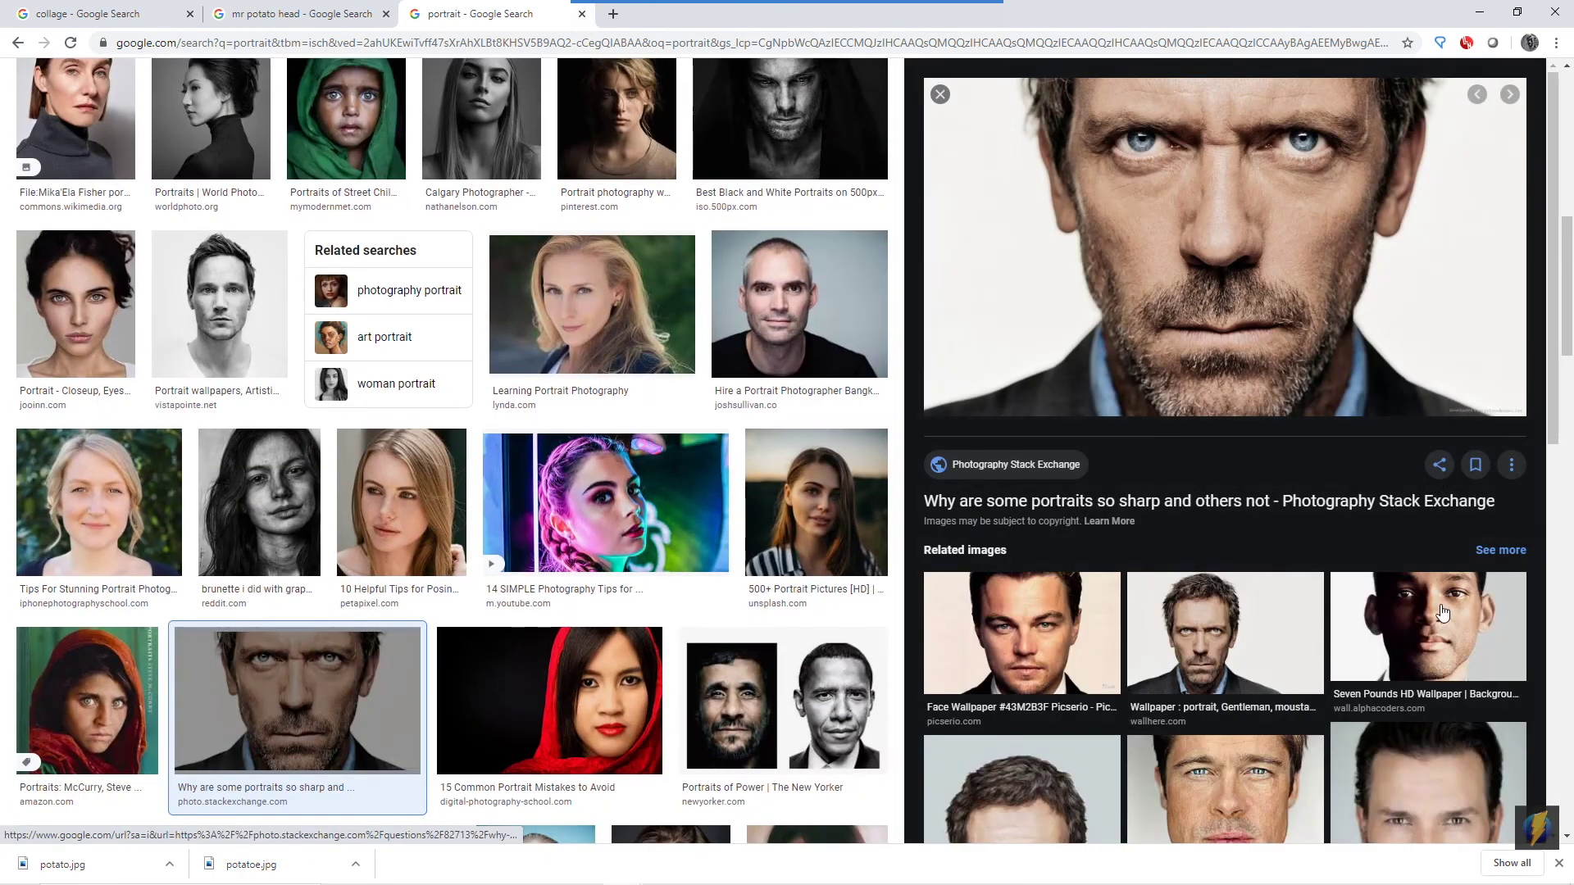
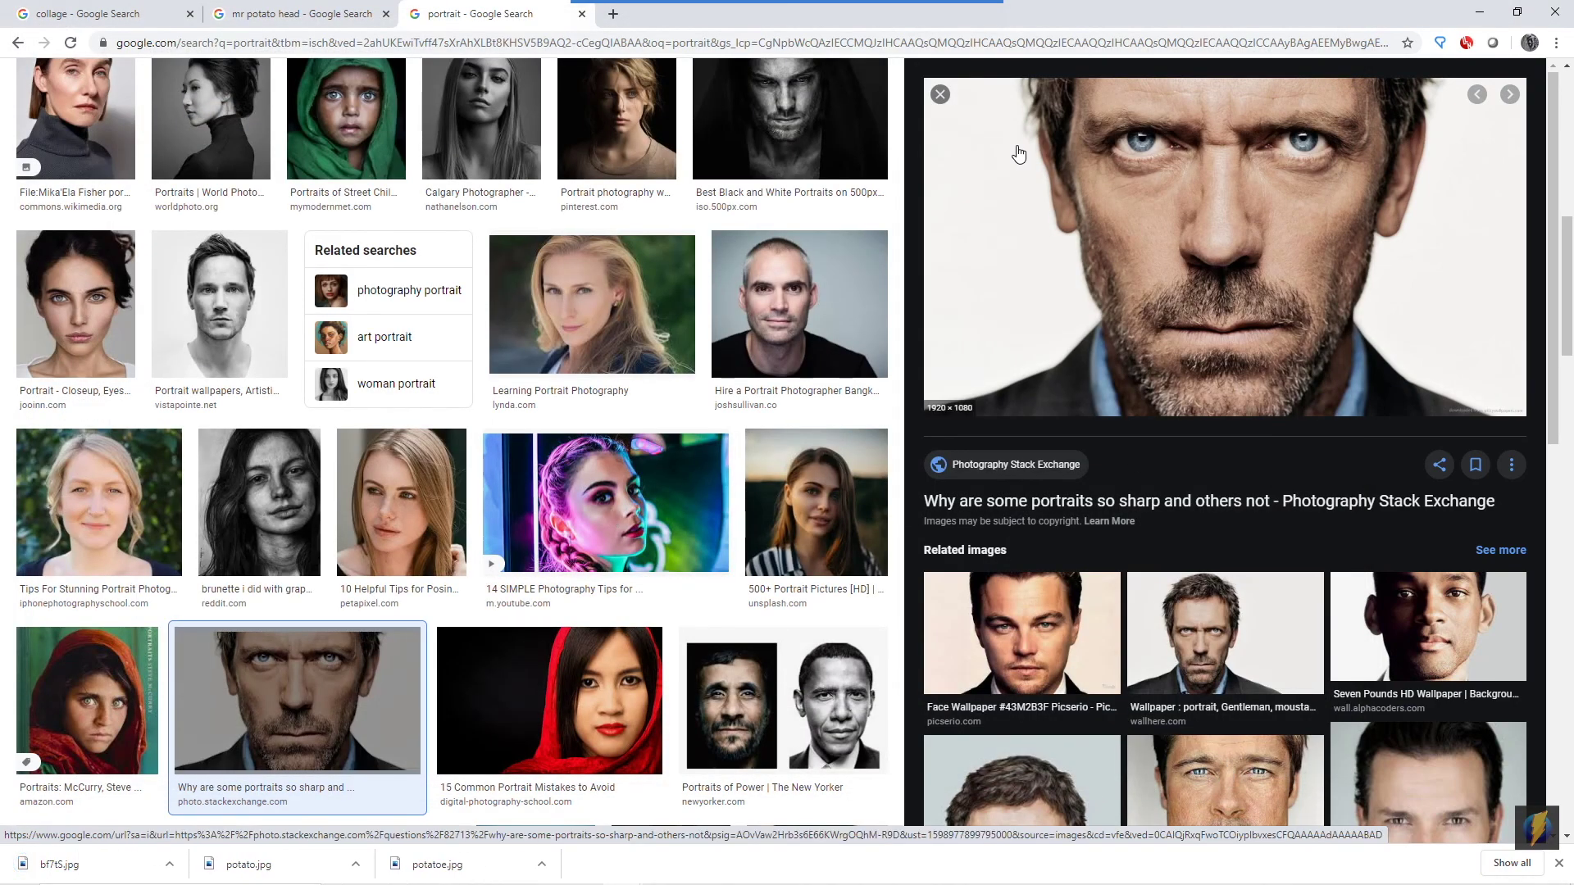
pyautogui.click(940, 94)
# Search Google Images for "eyes" and browse the large pictures for a usable eye
pyautogui.scroll(5, 812, 419)
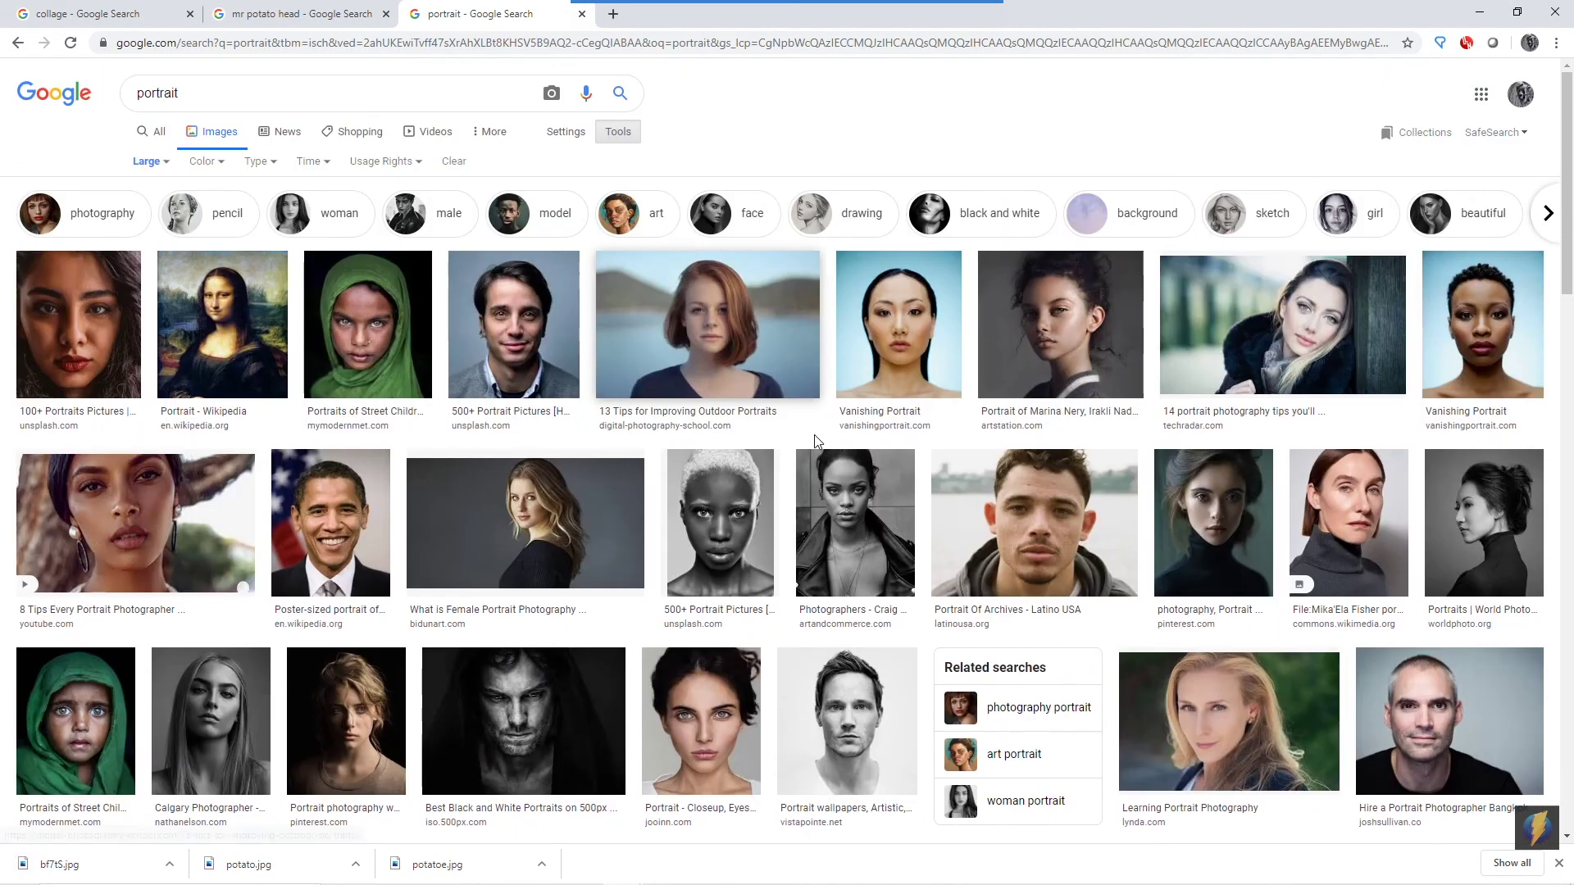
pyautogui.click(259, 82)
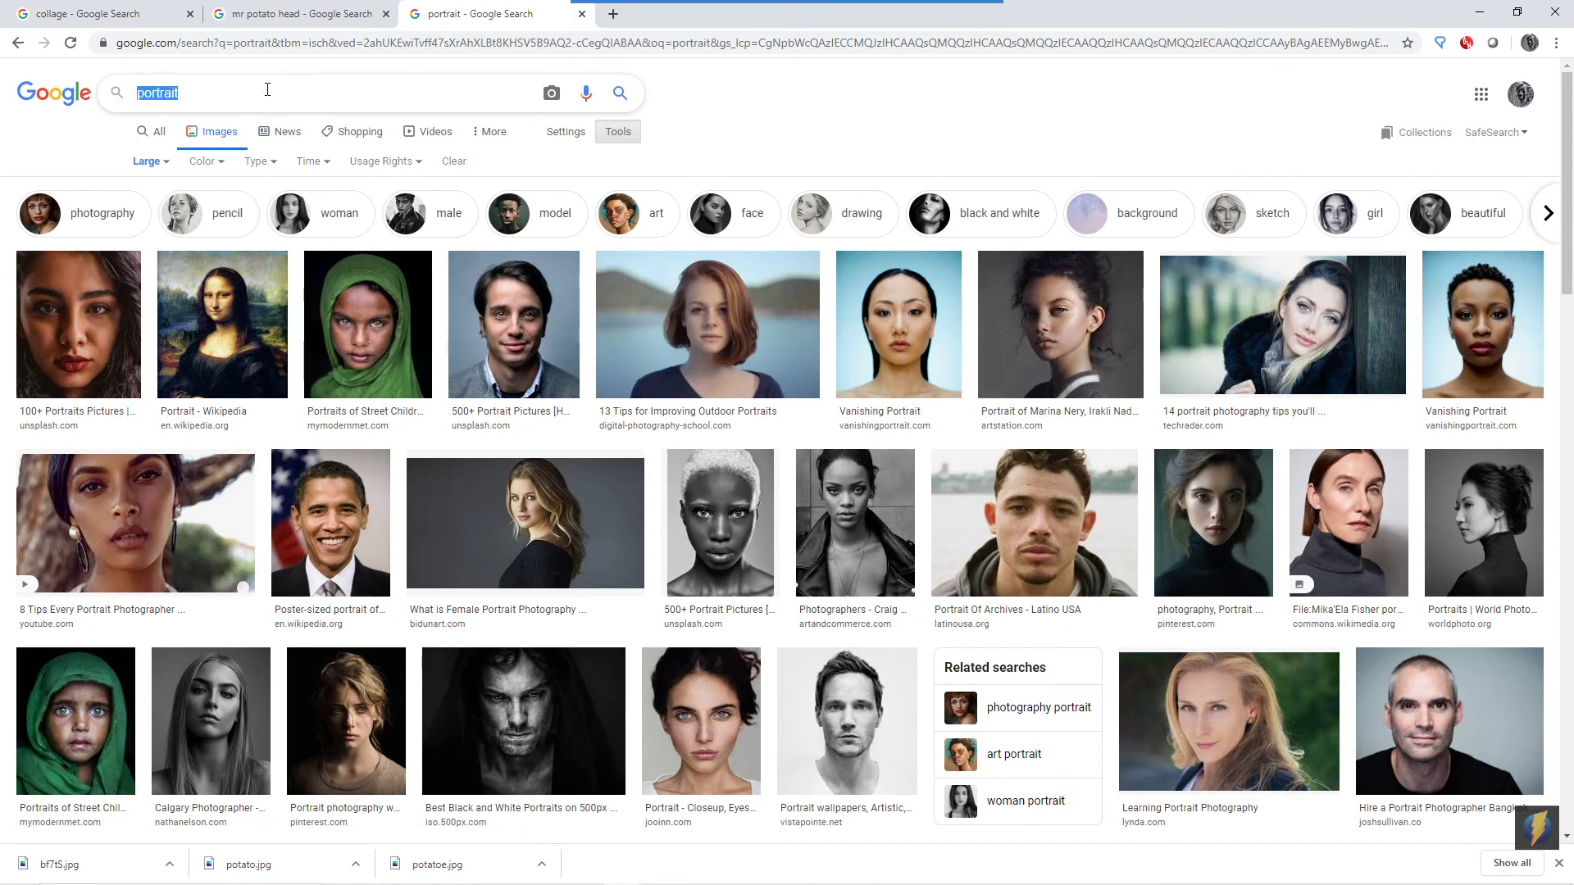
pyautogui.write('eyes')
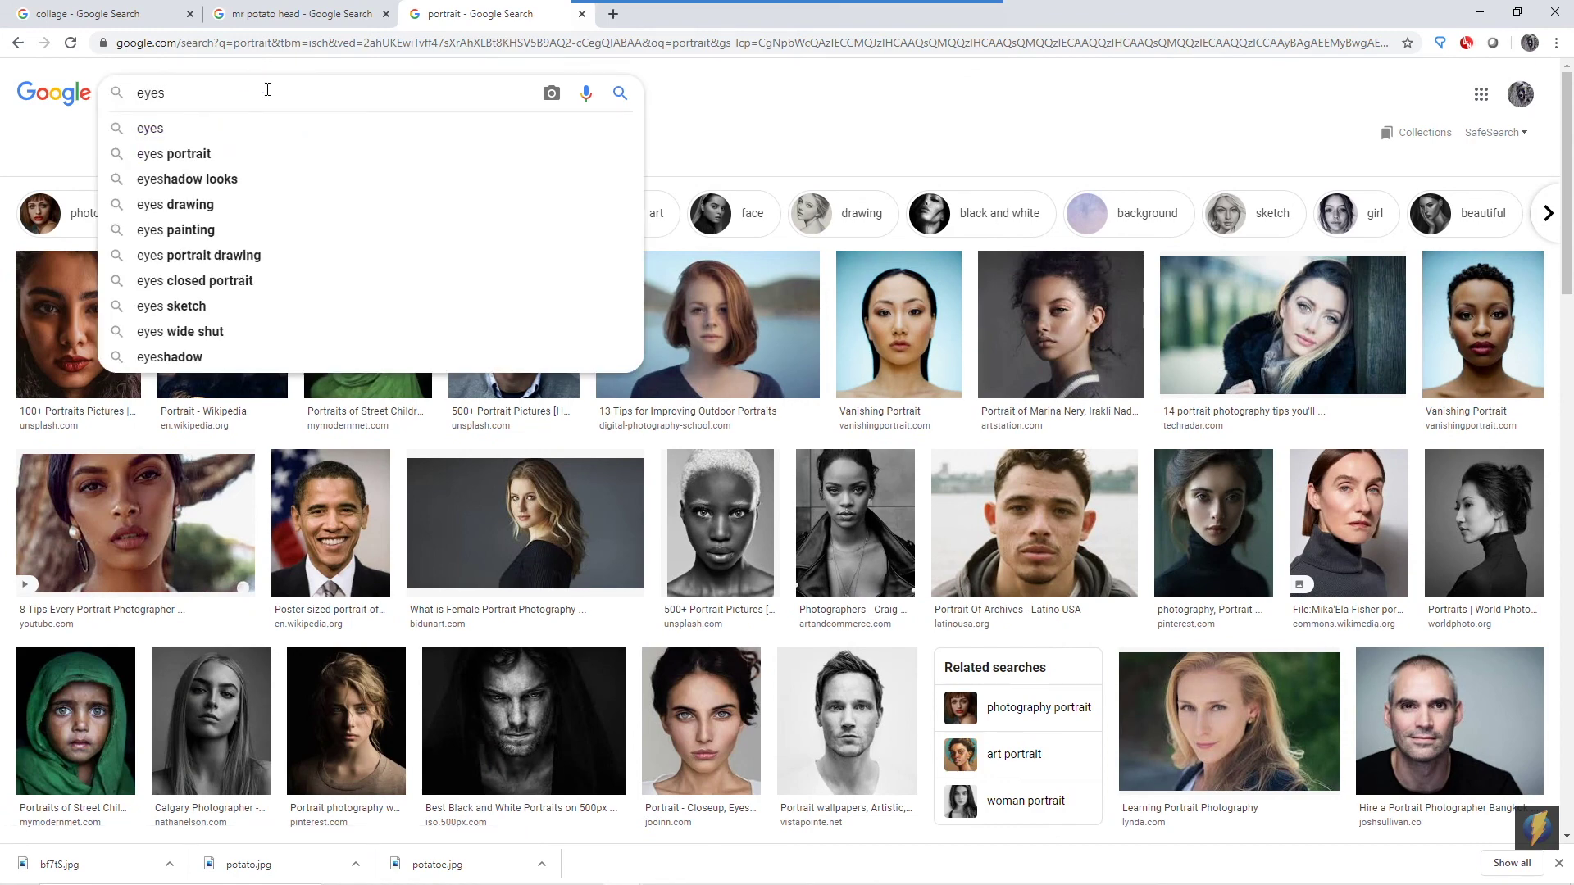
pyautogui.press('Return')
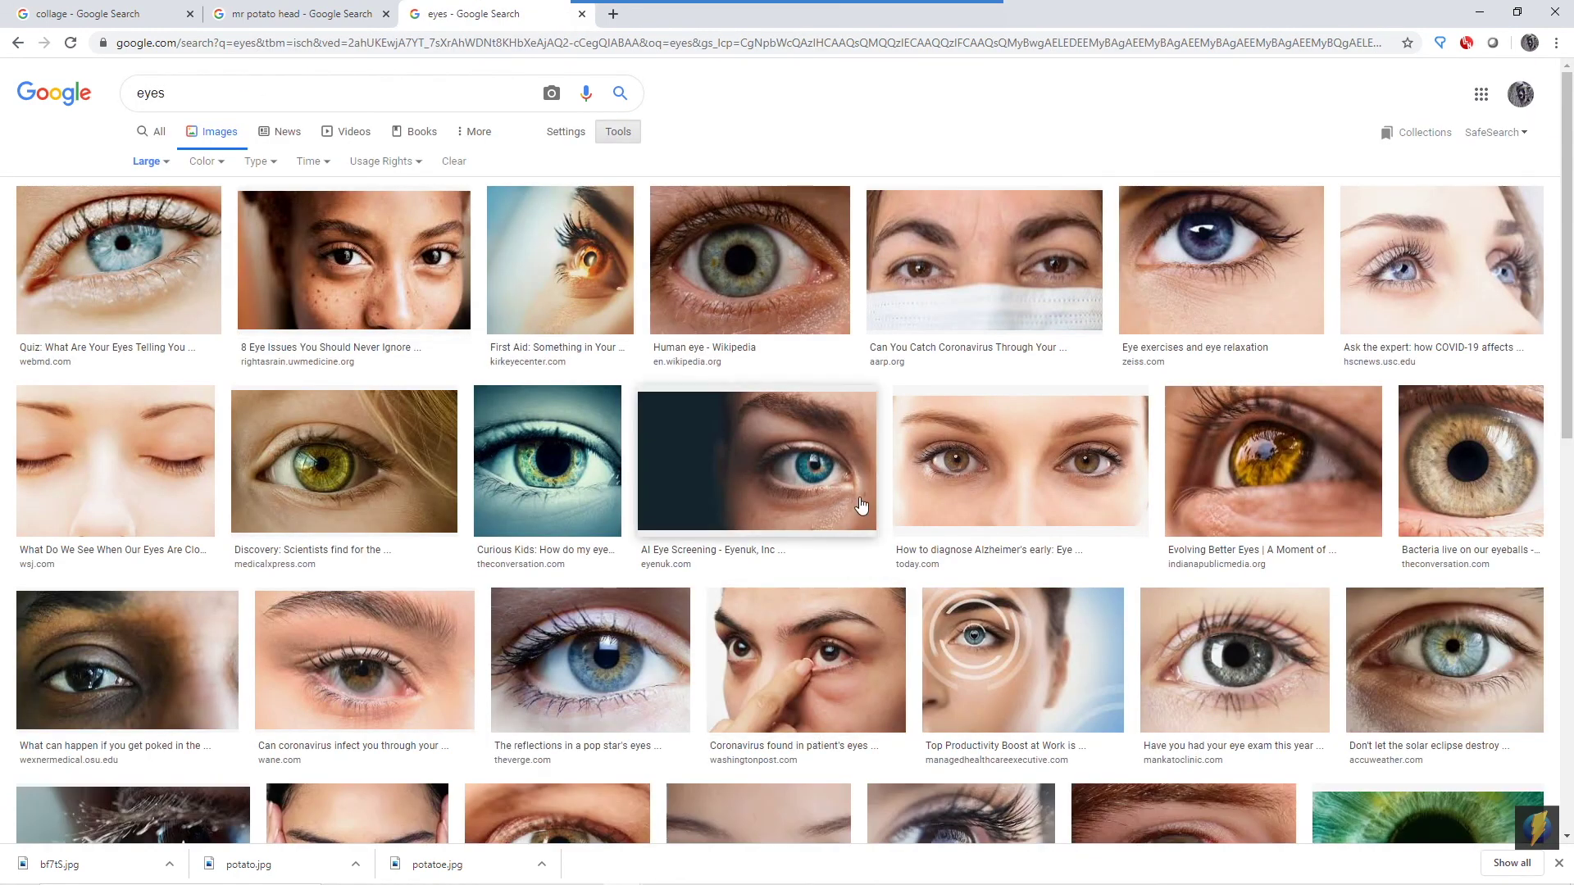
pyautogui.scroll(-4, 886, 504)
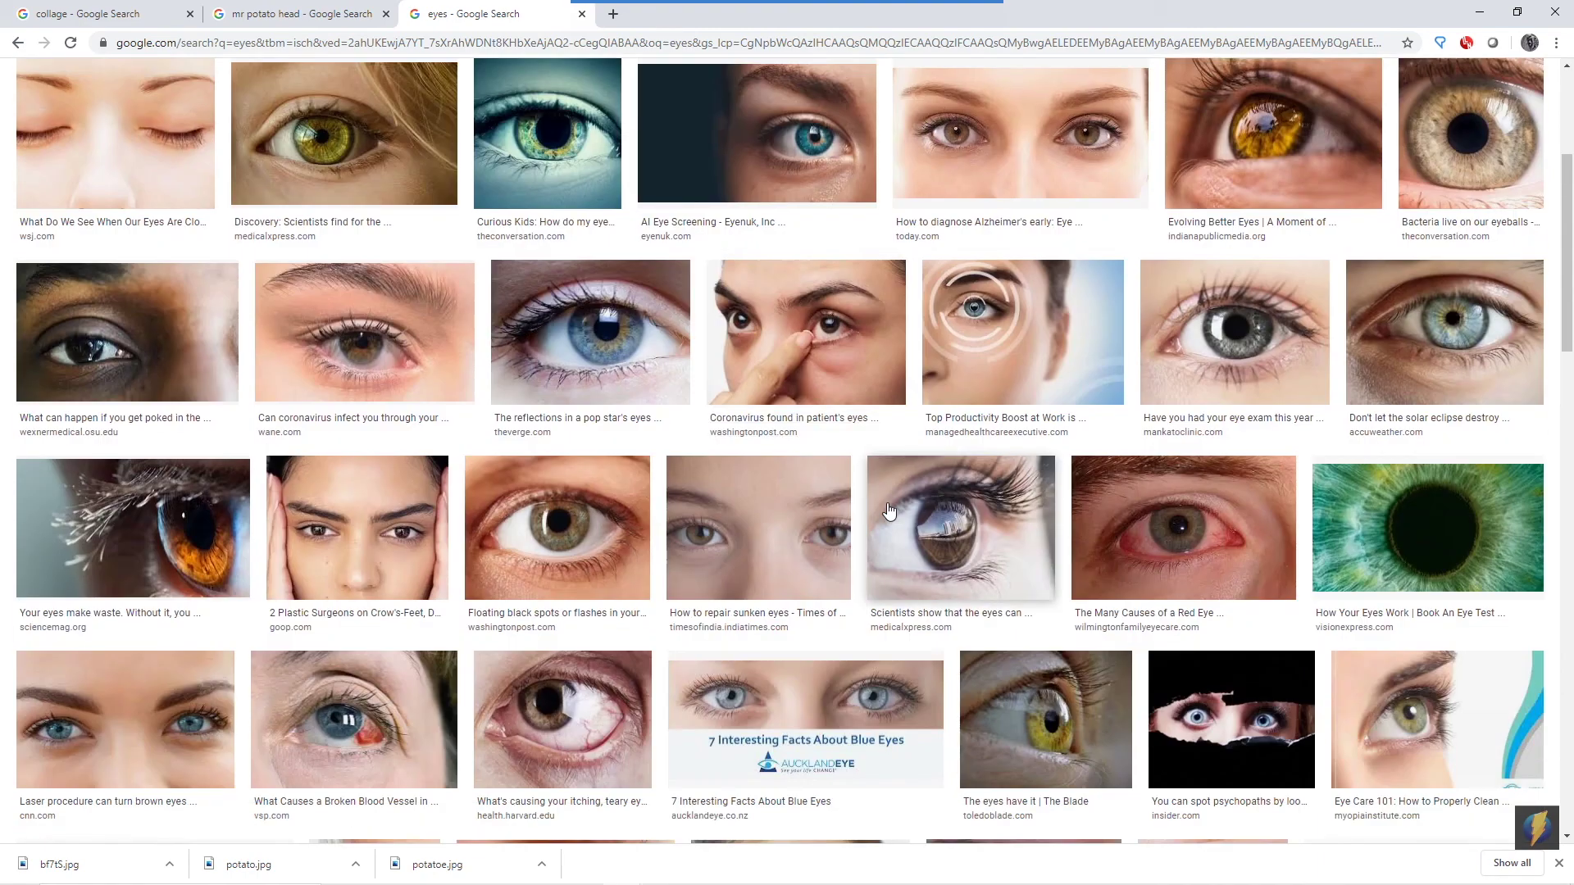
pyautogui.scroll(-6, 889, 511)
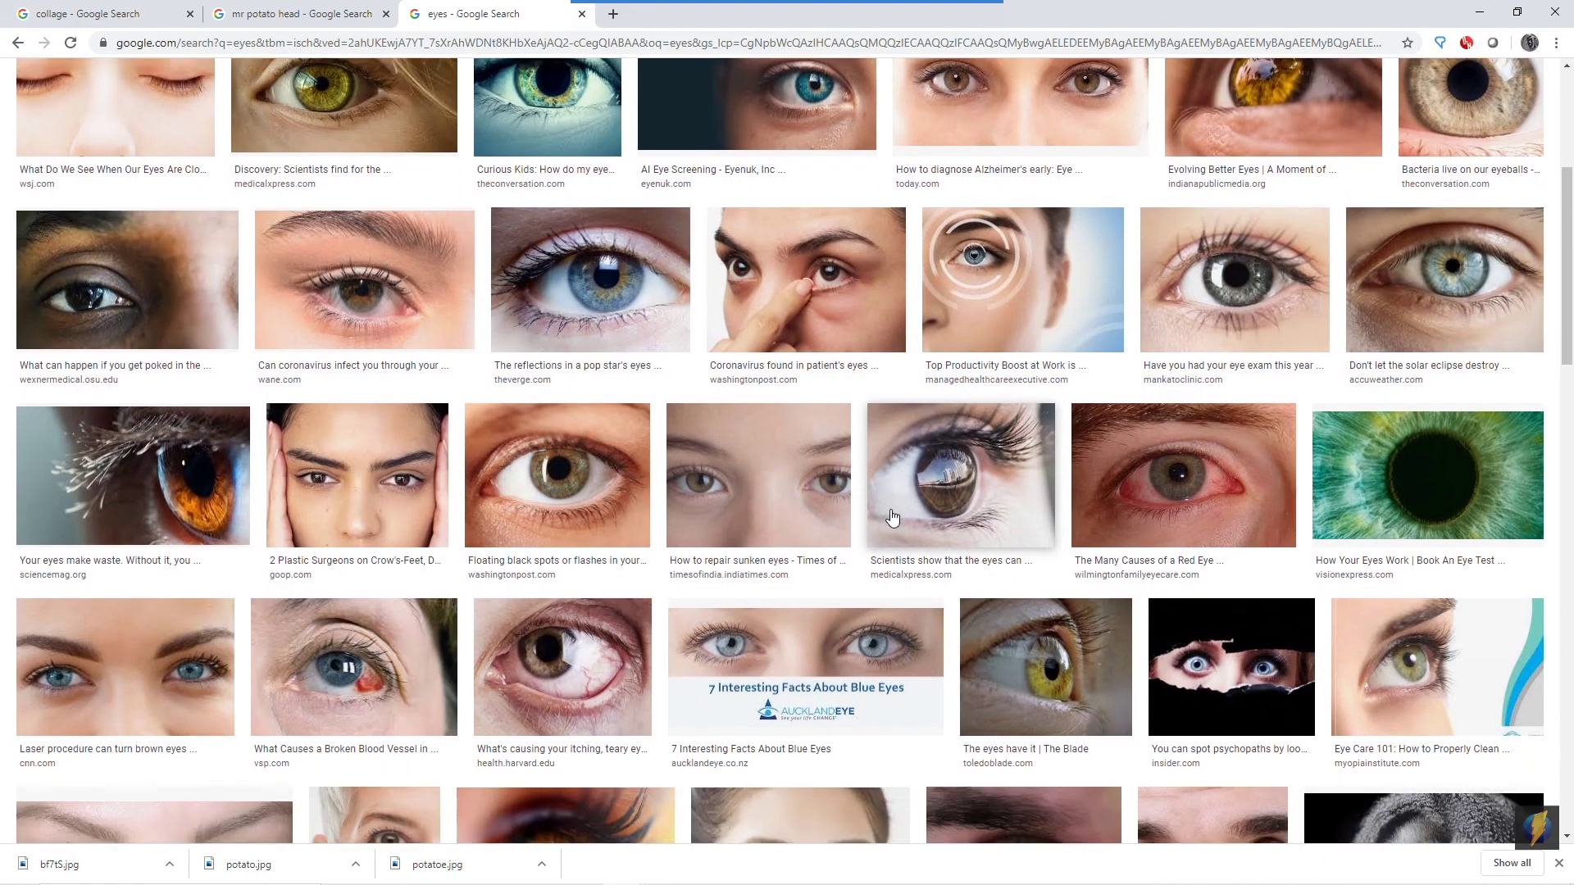
pyautogui.scroll(10, 887, 521)
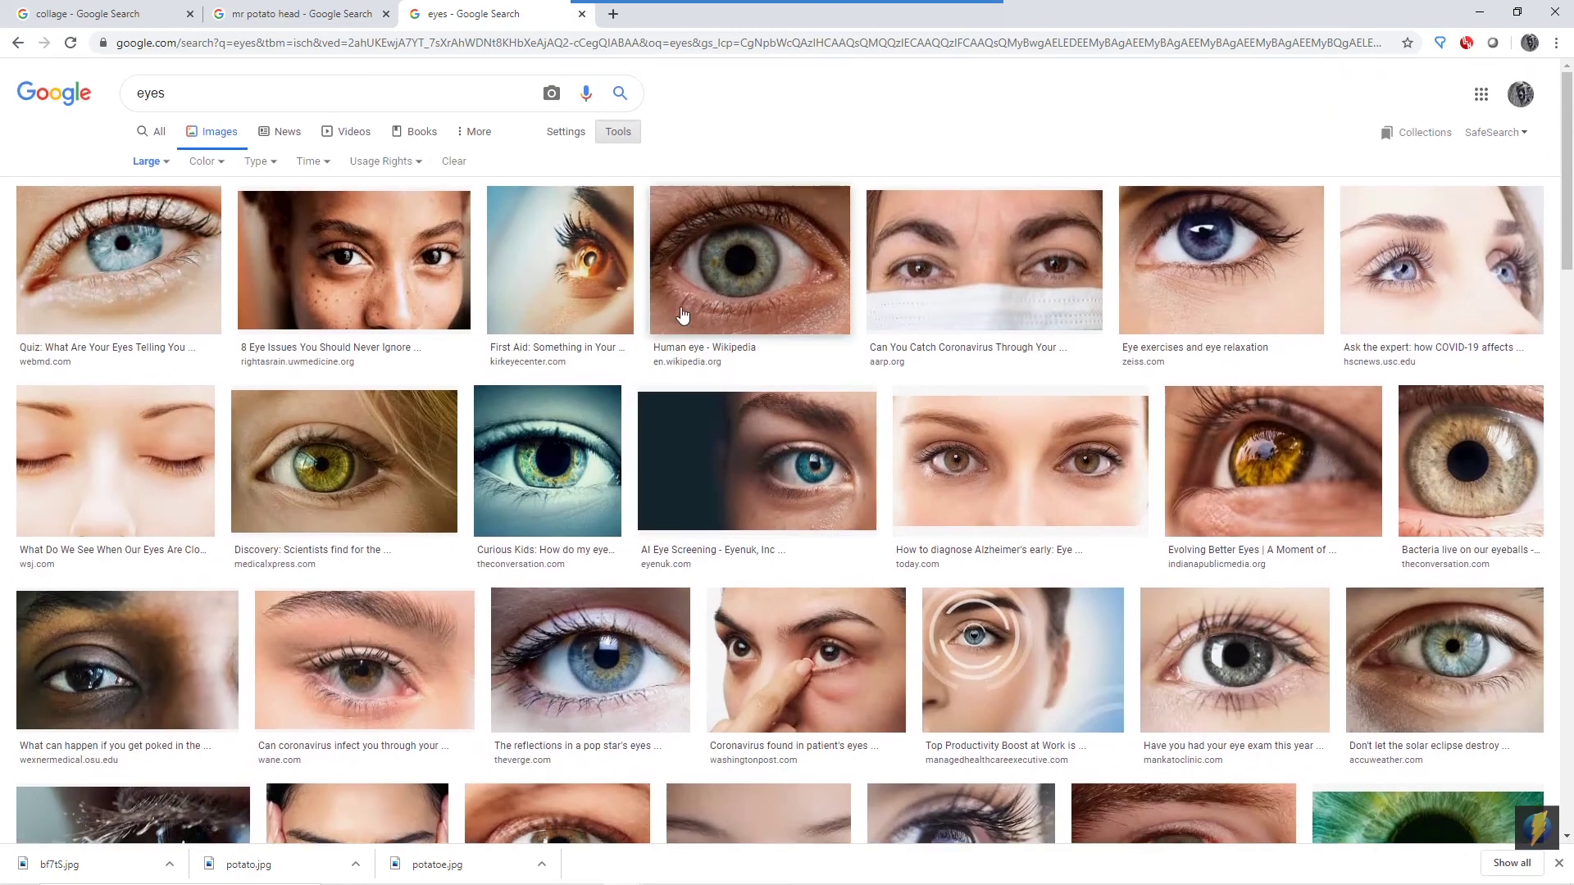
# Search Google Images for "animal eyes" and browse the large pictures
pyautogui.doubleClick(197, 98)
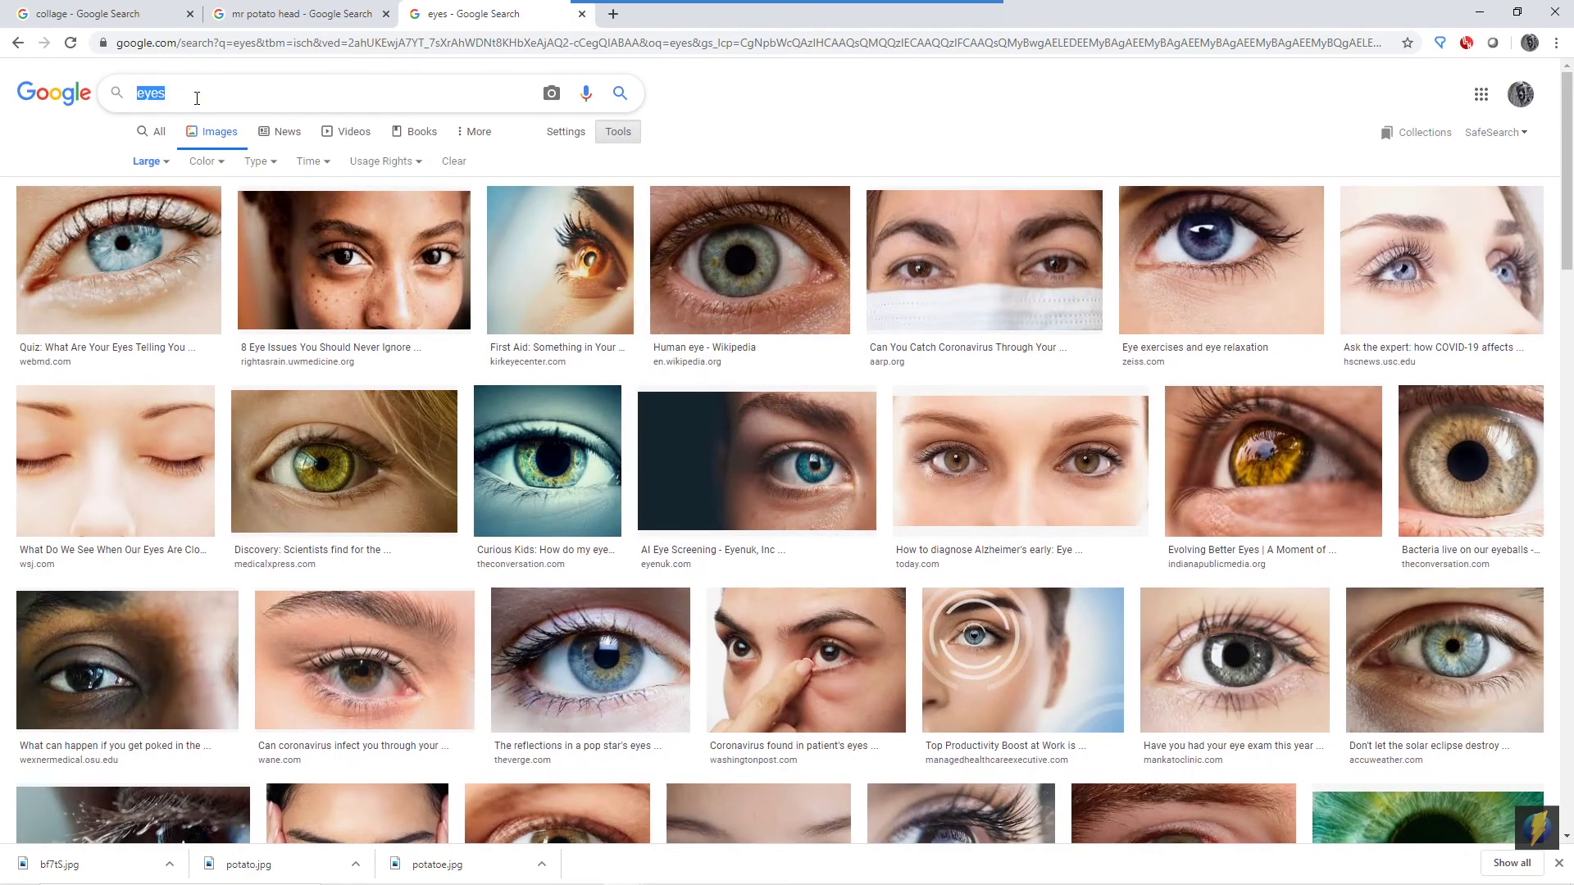
pyautogui.write('animal')
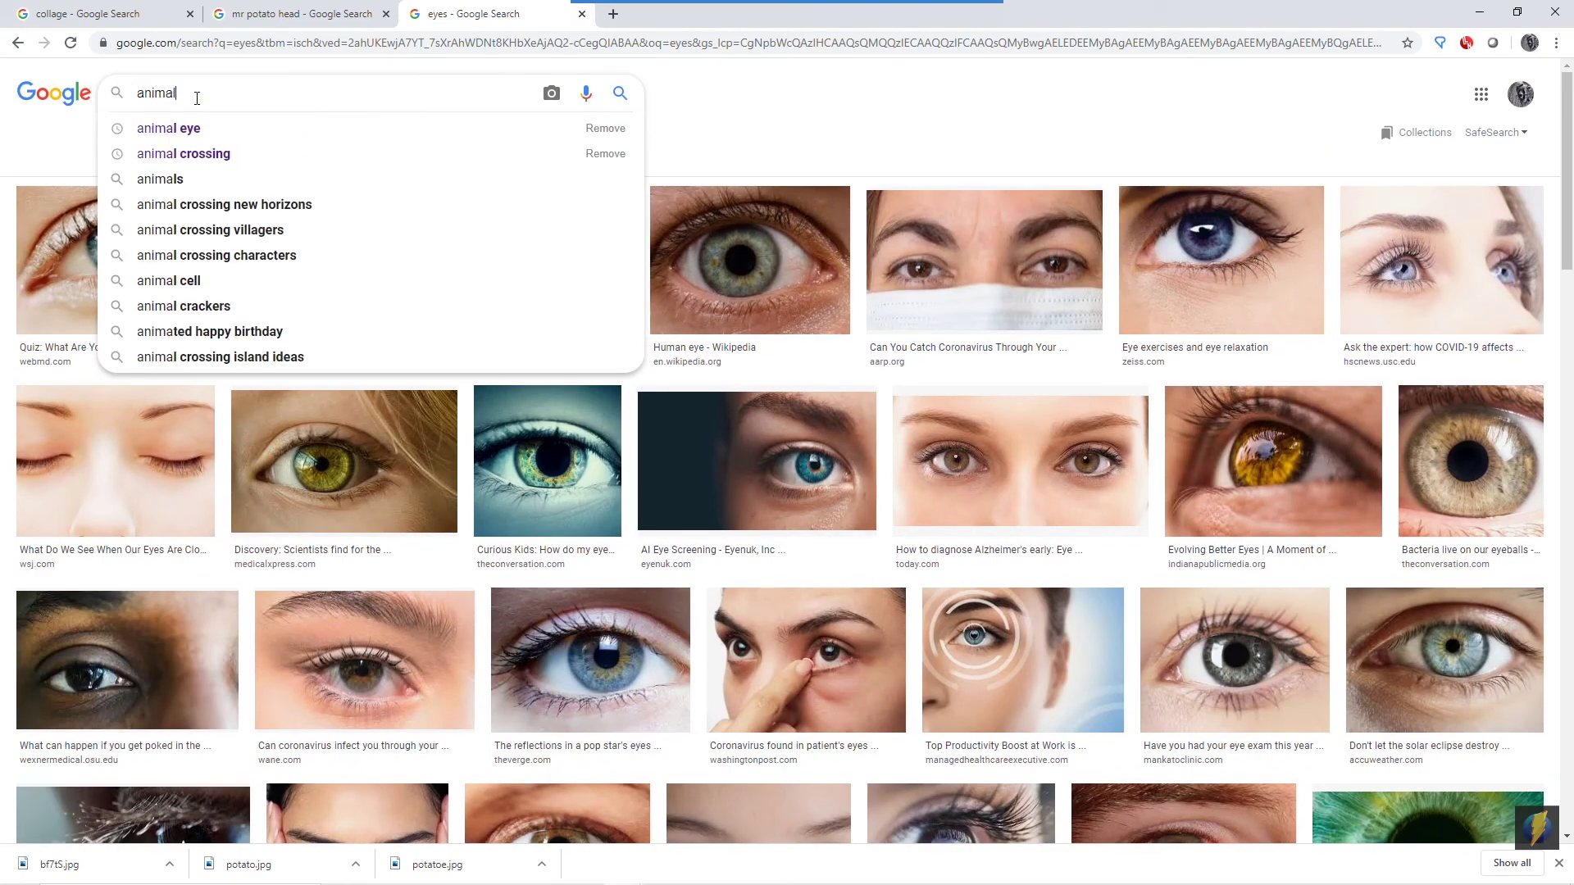
pyautogui.write(' eyes')
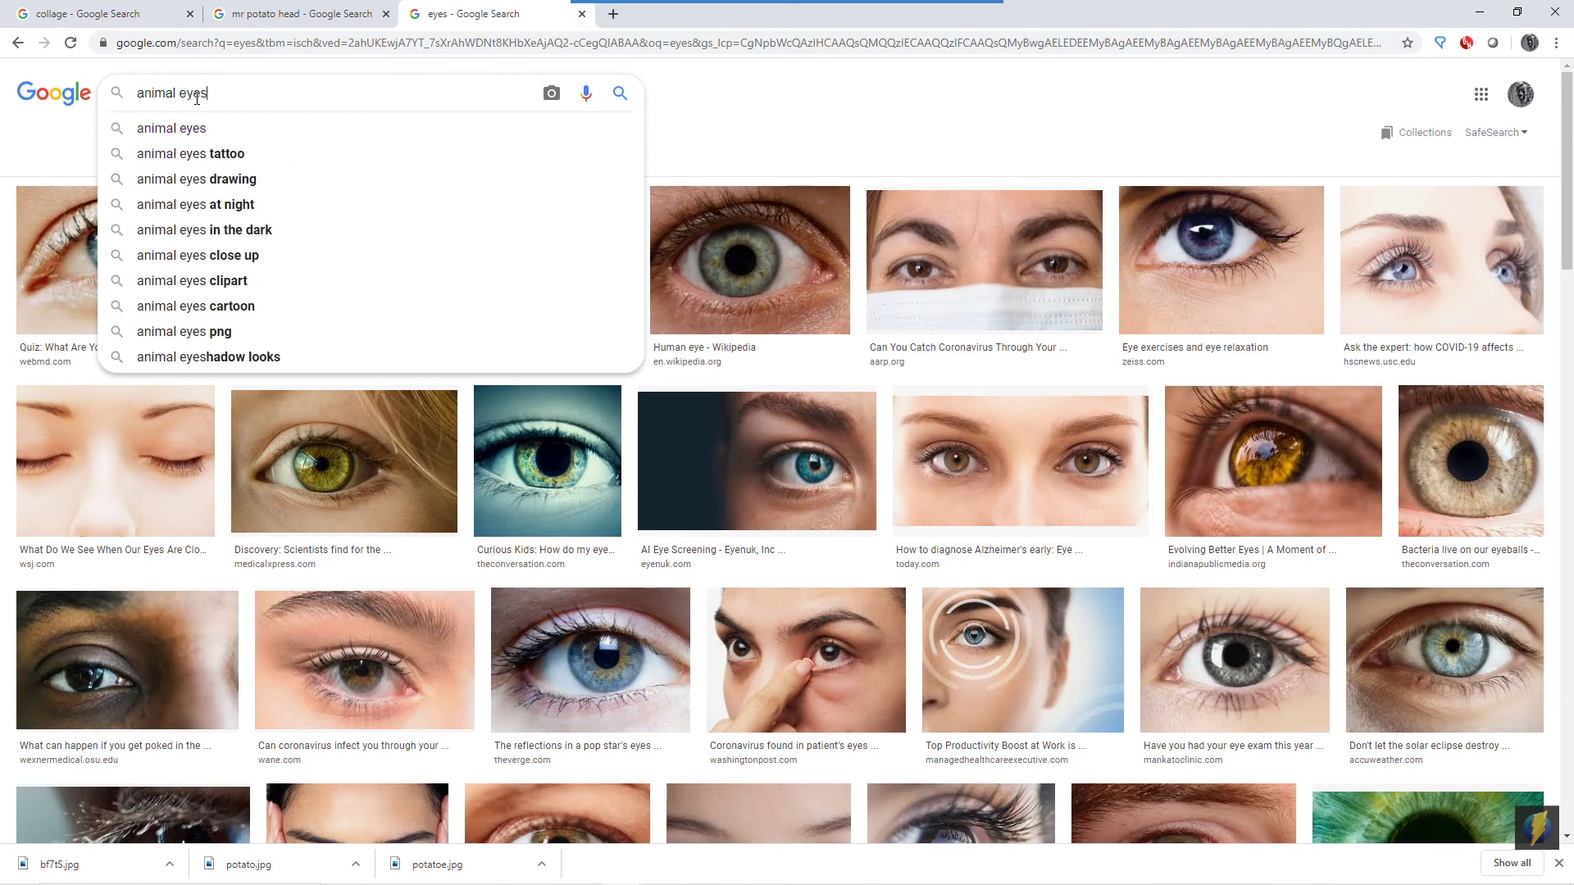
pyautogui.press('Return')
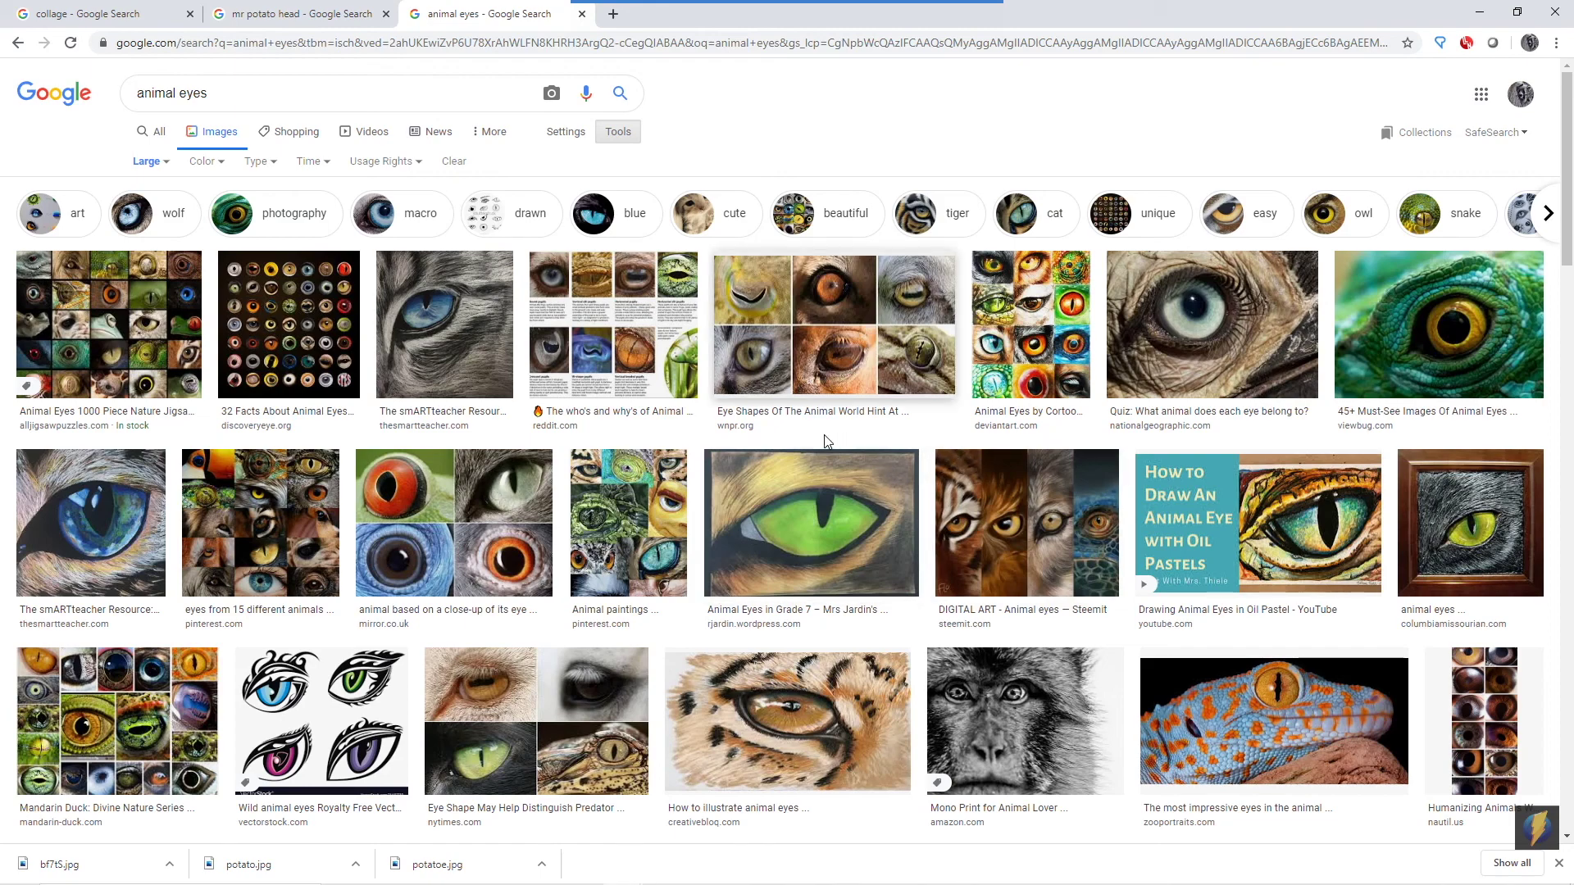
pyautogui.scroll(-4, 824, 441)
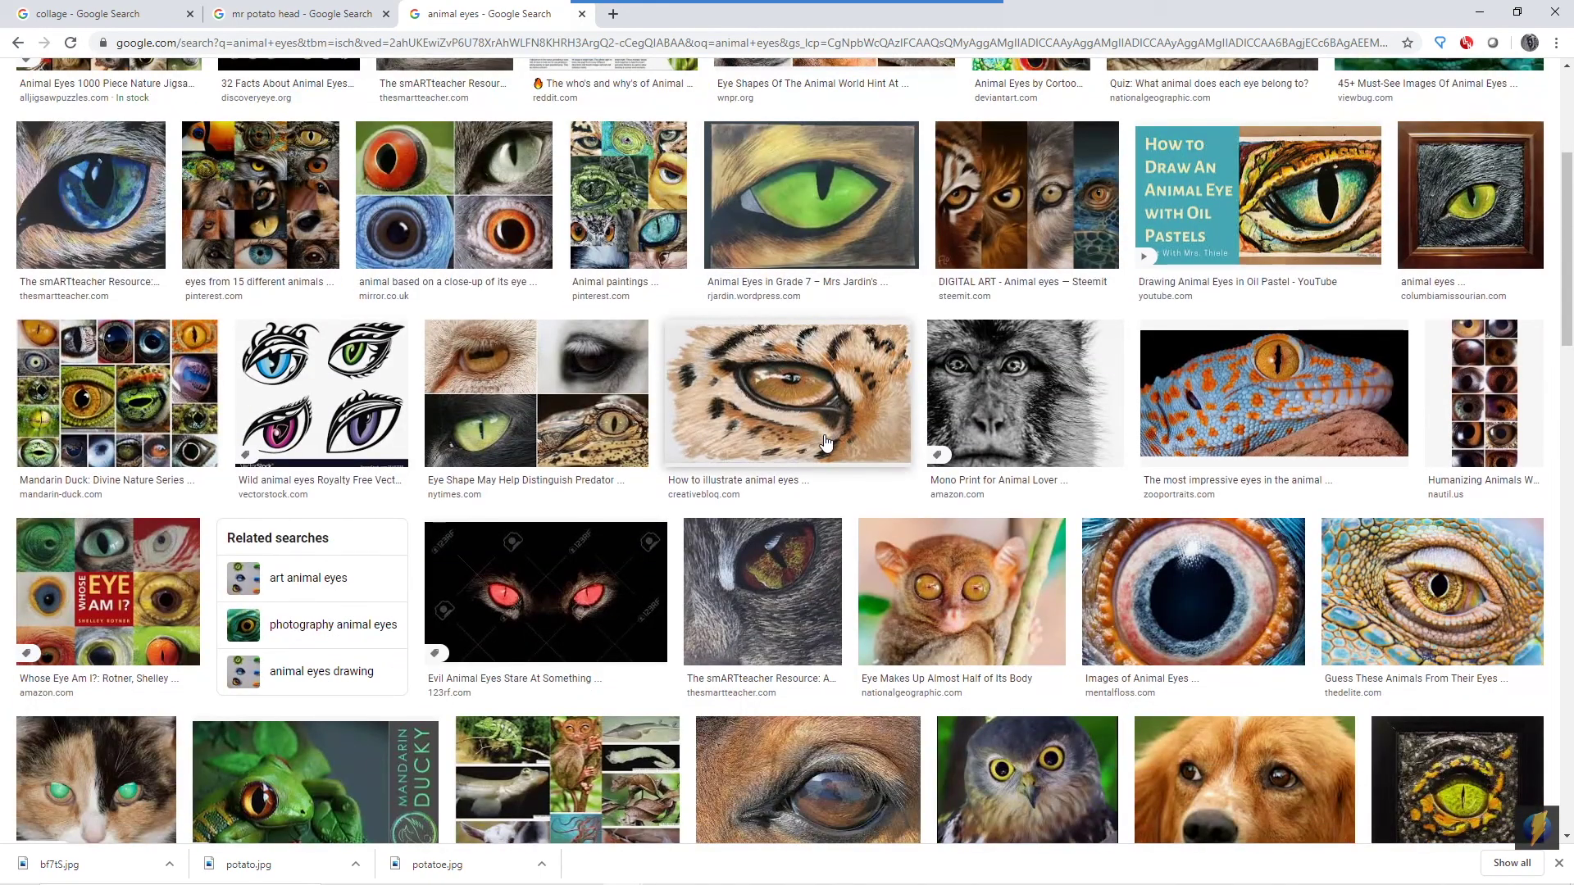
pyautogui.scroll(-3, 824, 441)
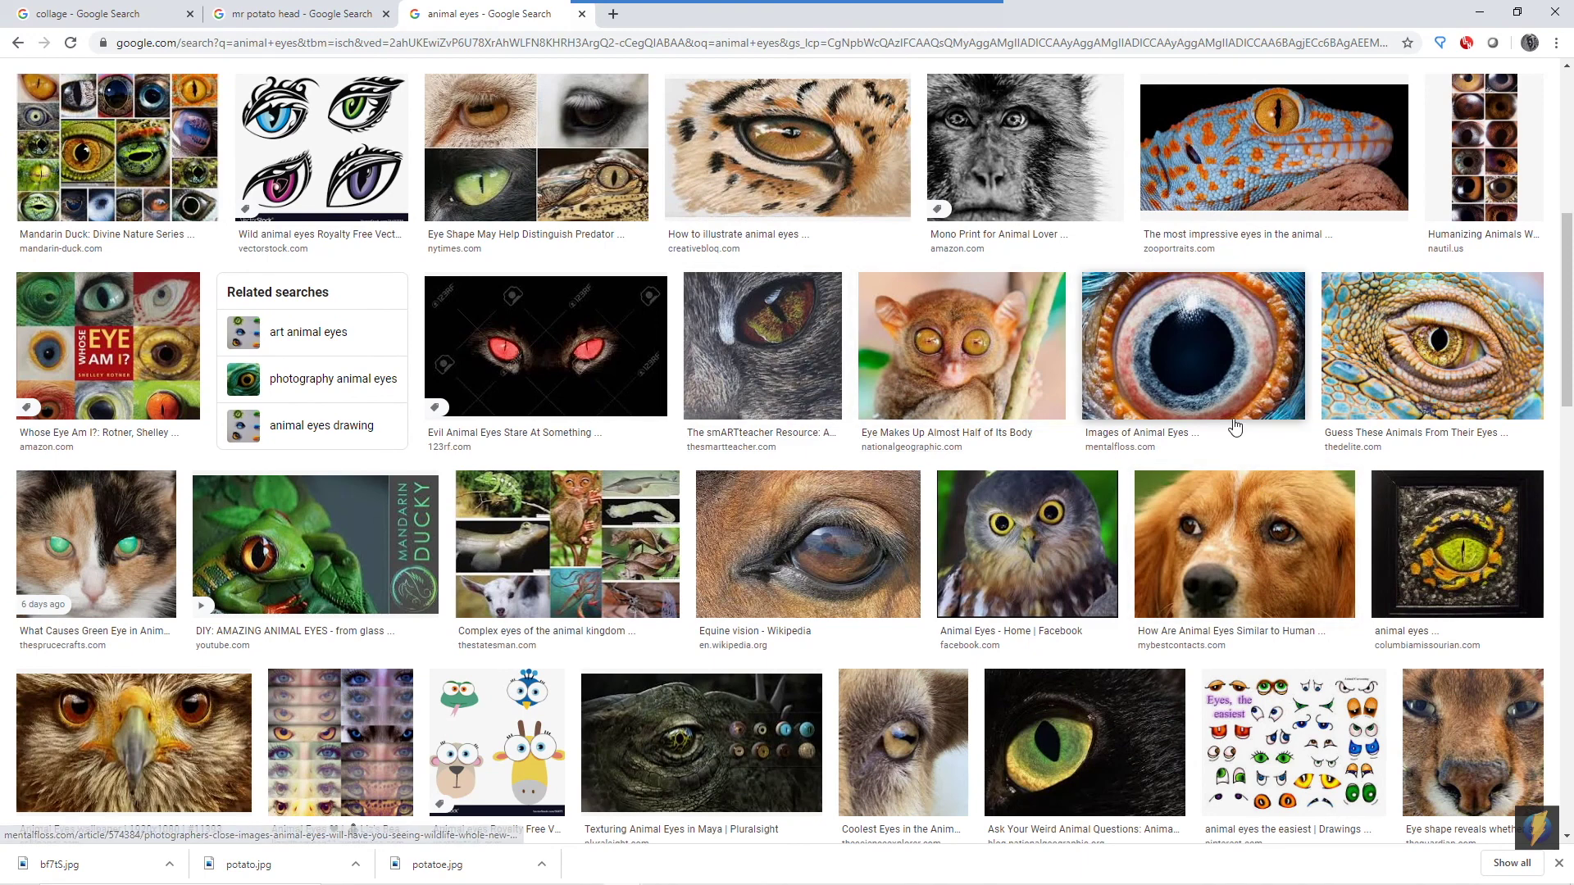
pyautogui.click(1417, 339)
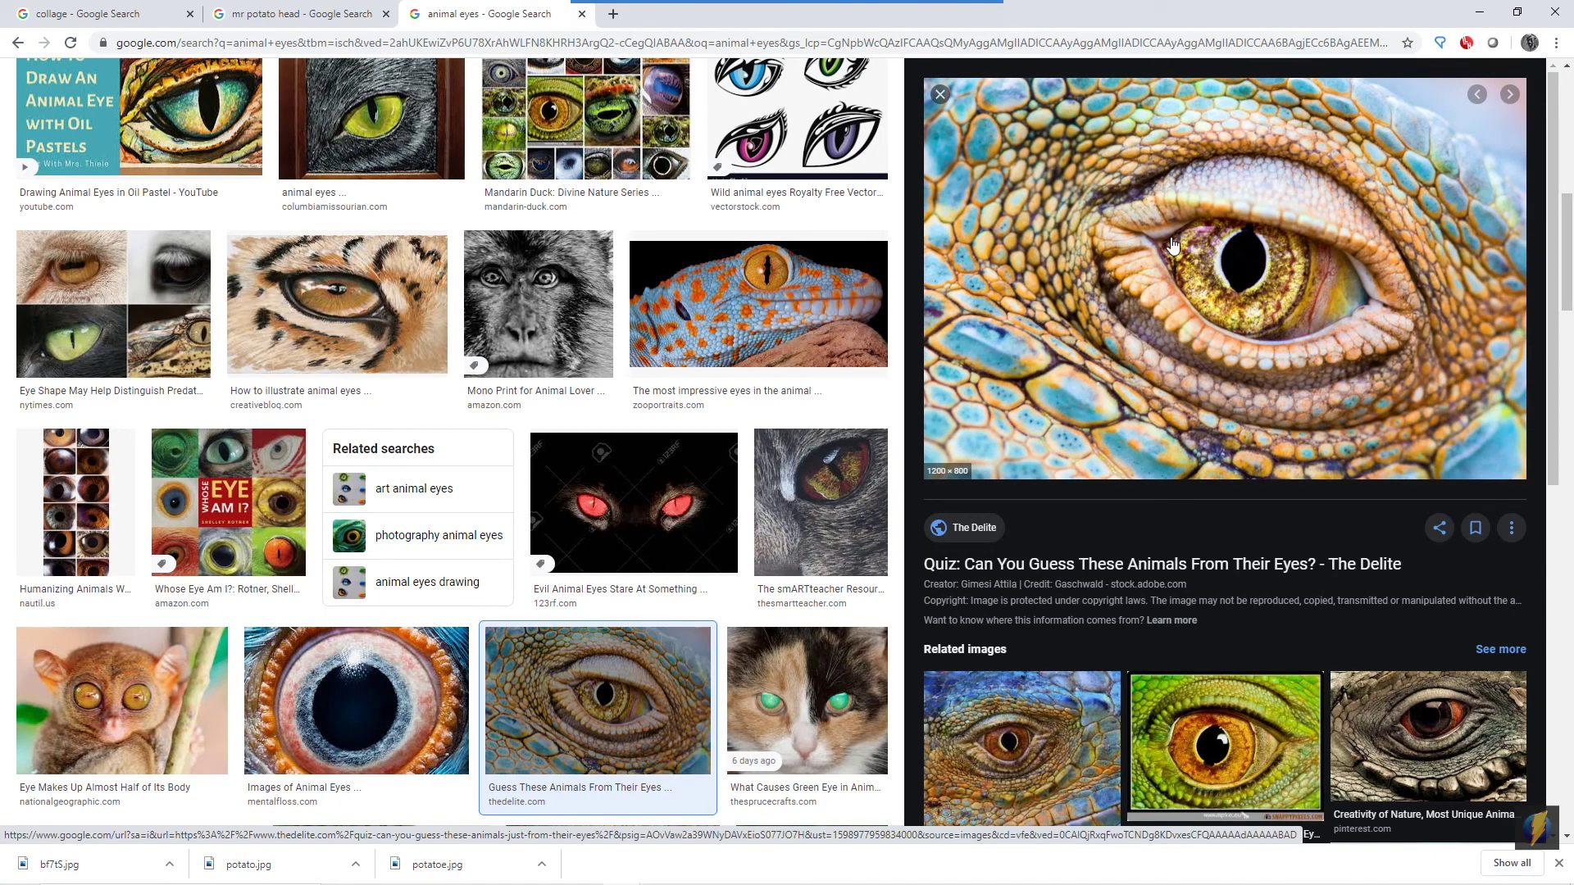
pyautogui.rightClick(1139, 249)
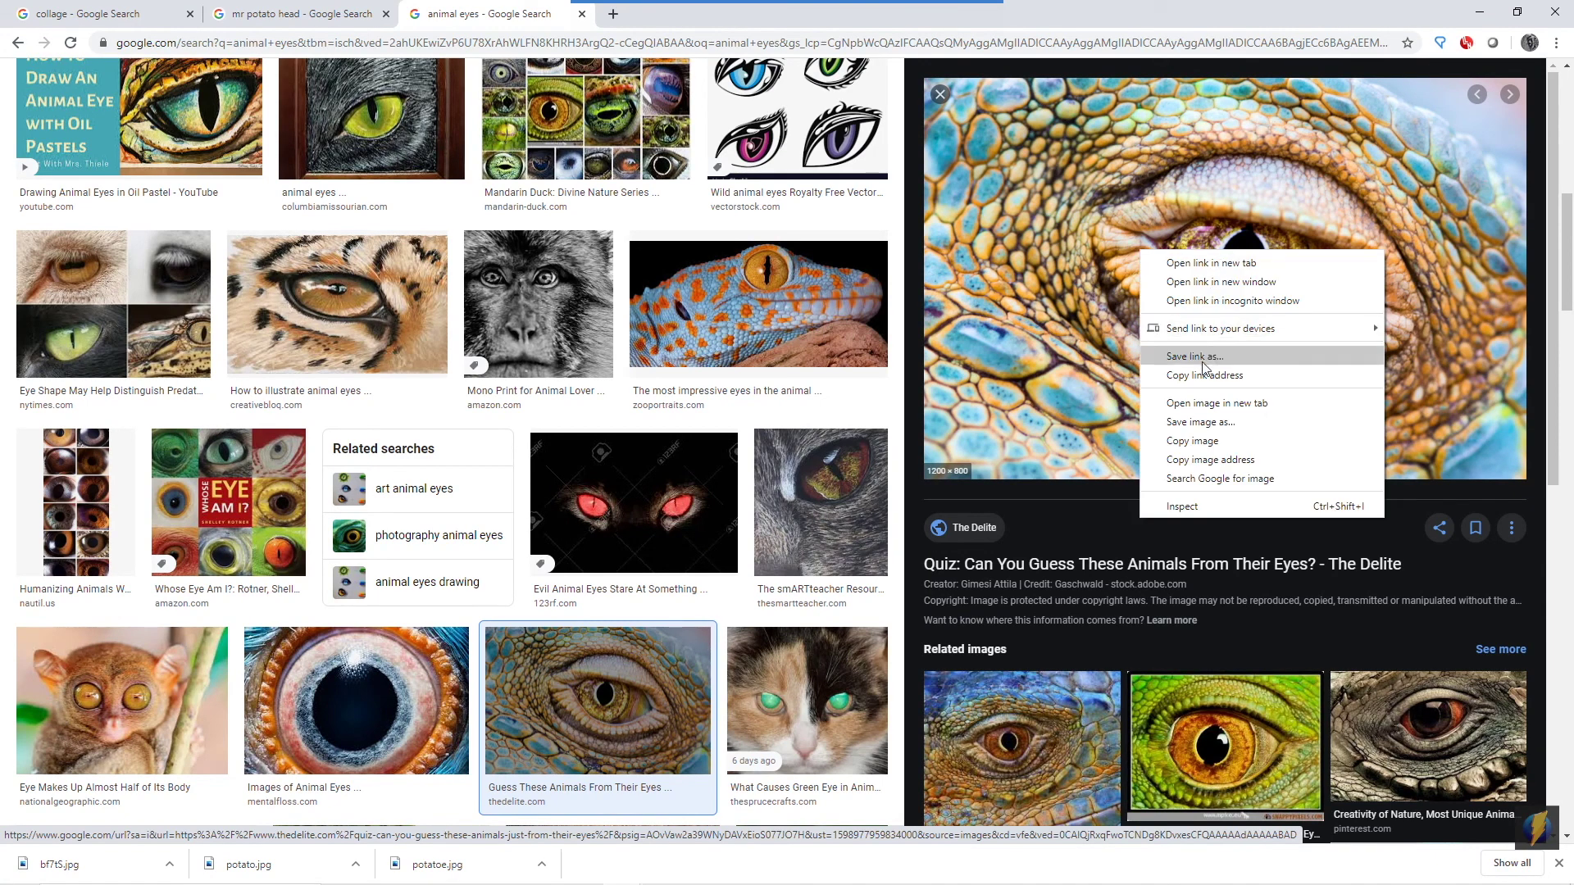
pyautogui.click(1201, 421)
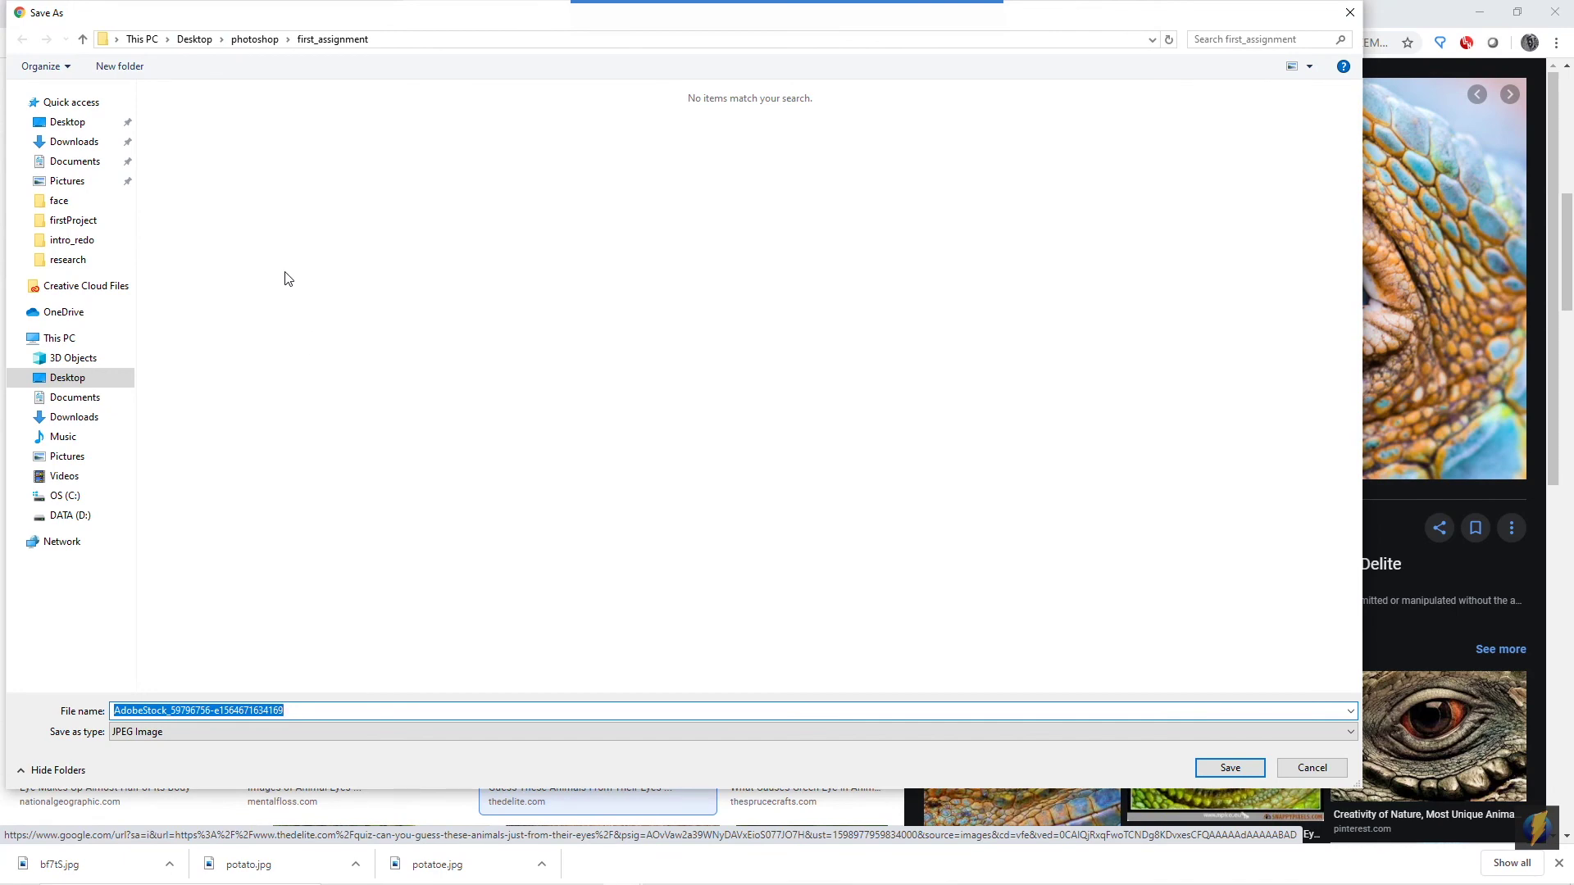
pyautogui.click(1227, 771)
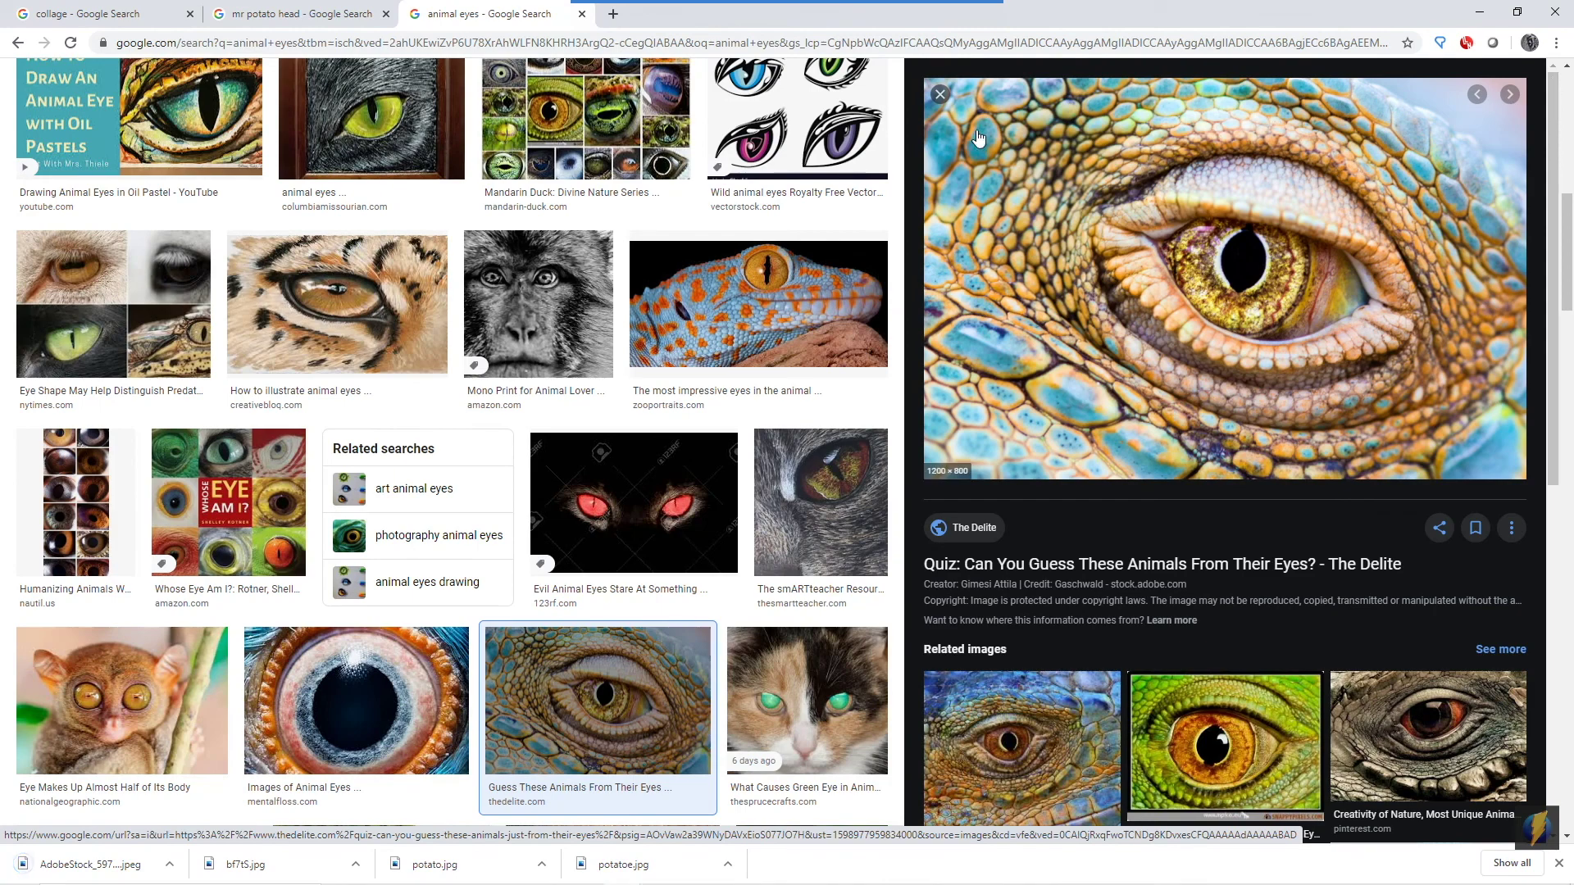
pyautogui.click(941, 97)
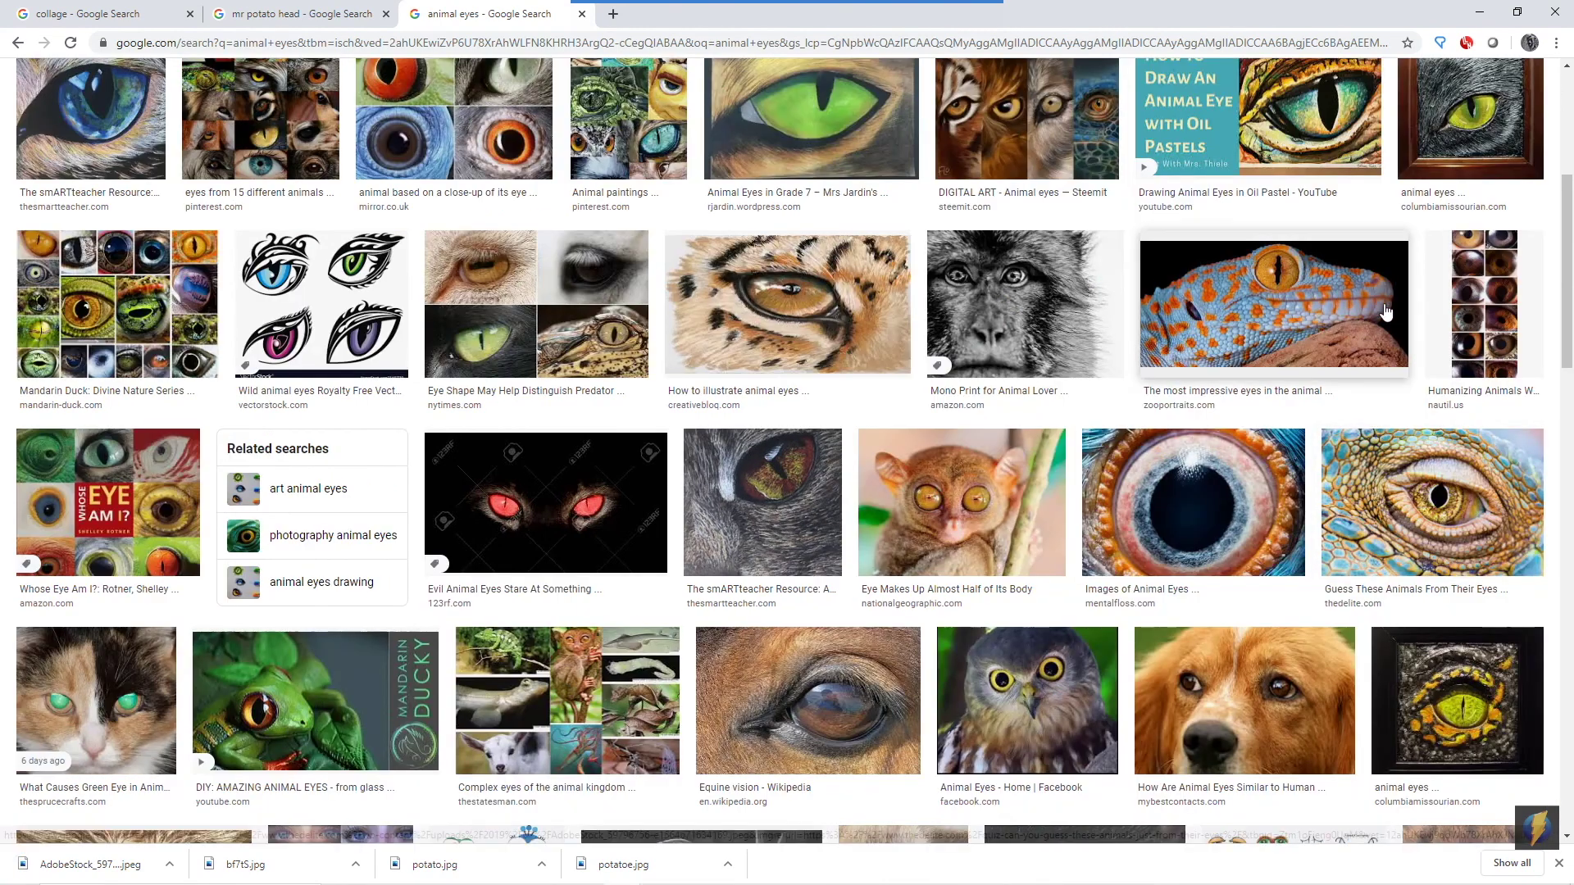
# Browse more animal eyes, reopen the lizard eye's related images and preview the red-rimmed reptile eye from BuzzFeed
pyautogui.scroll(1, 1359, 351)
pyautogui.scroll(5, 1358, 350)
pyautogui.scroll(-6, 1365, 386)
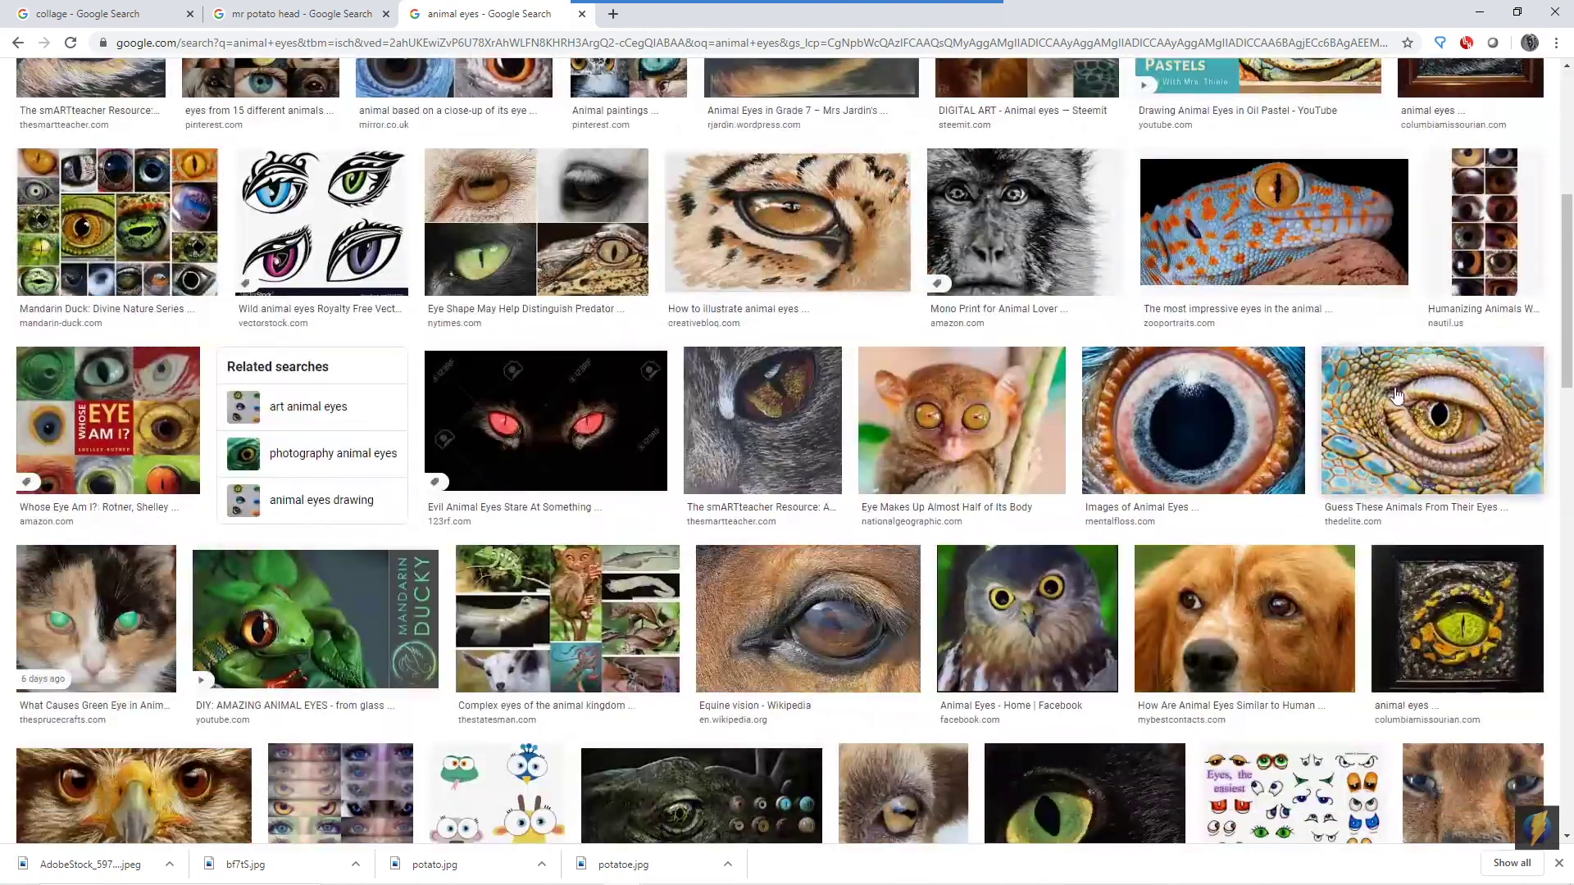
pyautogui.scroll(1, 1451, 393)
pyautogui.scroll(-1, 1458, 328)
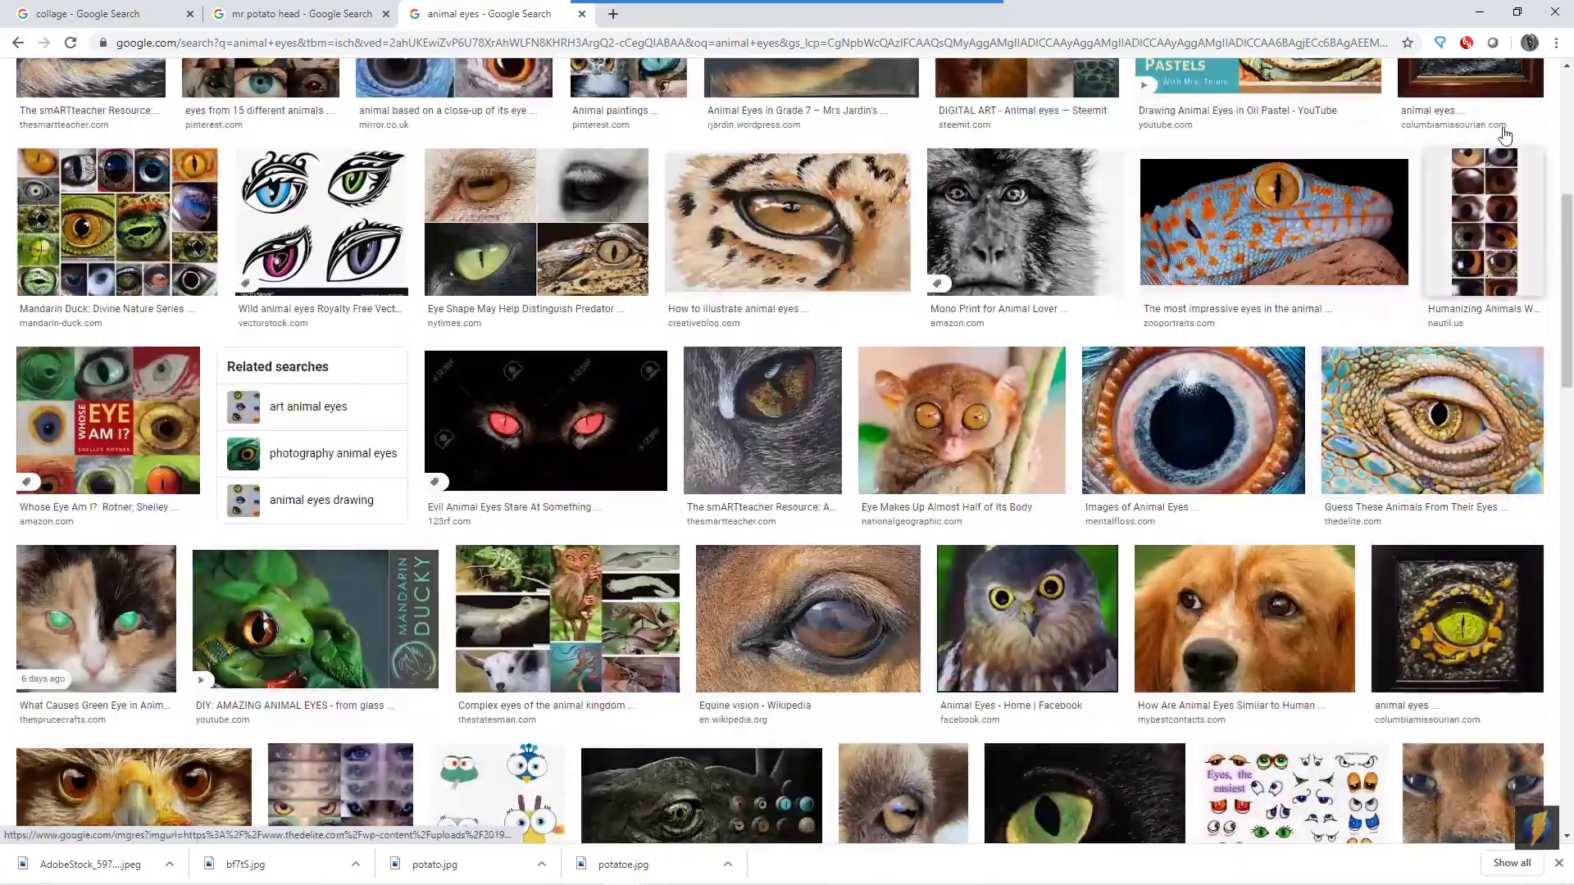
pyautogui.scroll(5, 1462, 287)
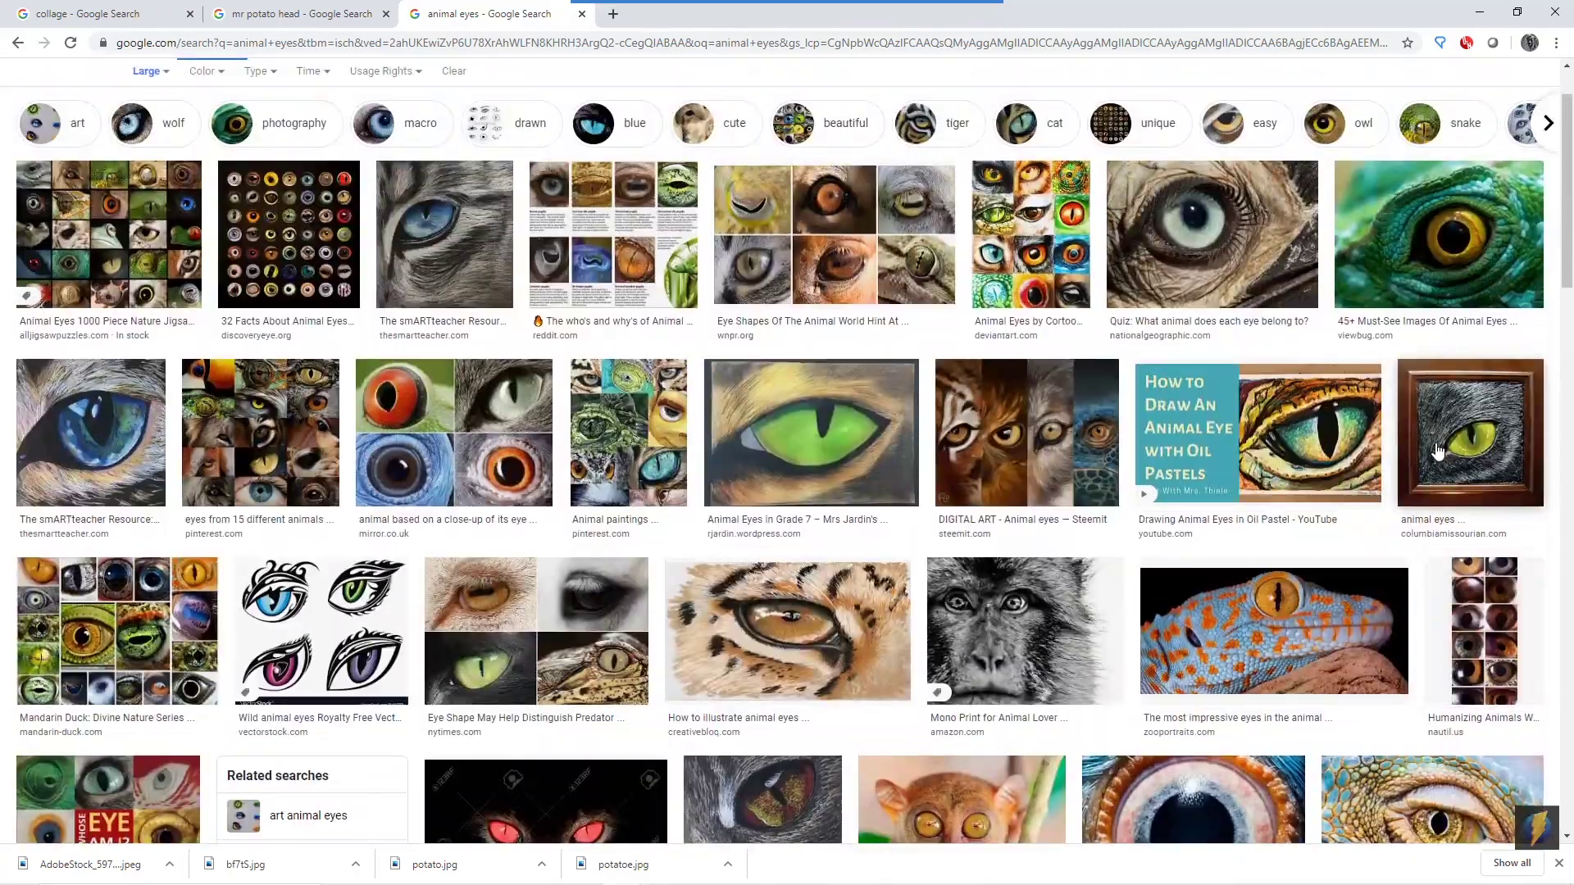
pyautogui.scroll(-4, 1445, 517)
pyautogui.click(1445, 515)
pyautogui.scroll(-5, 1365, 483)
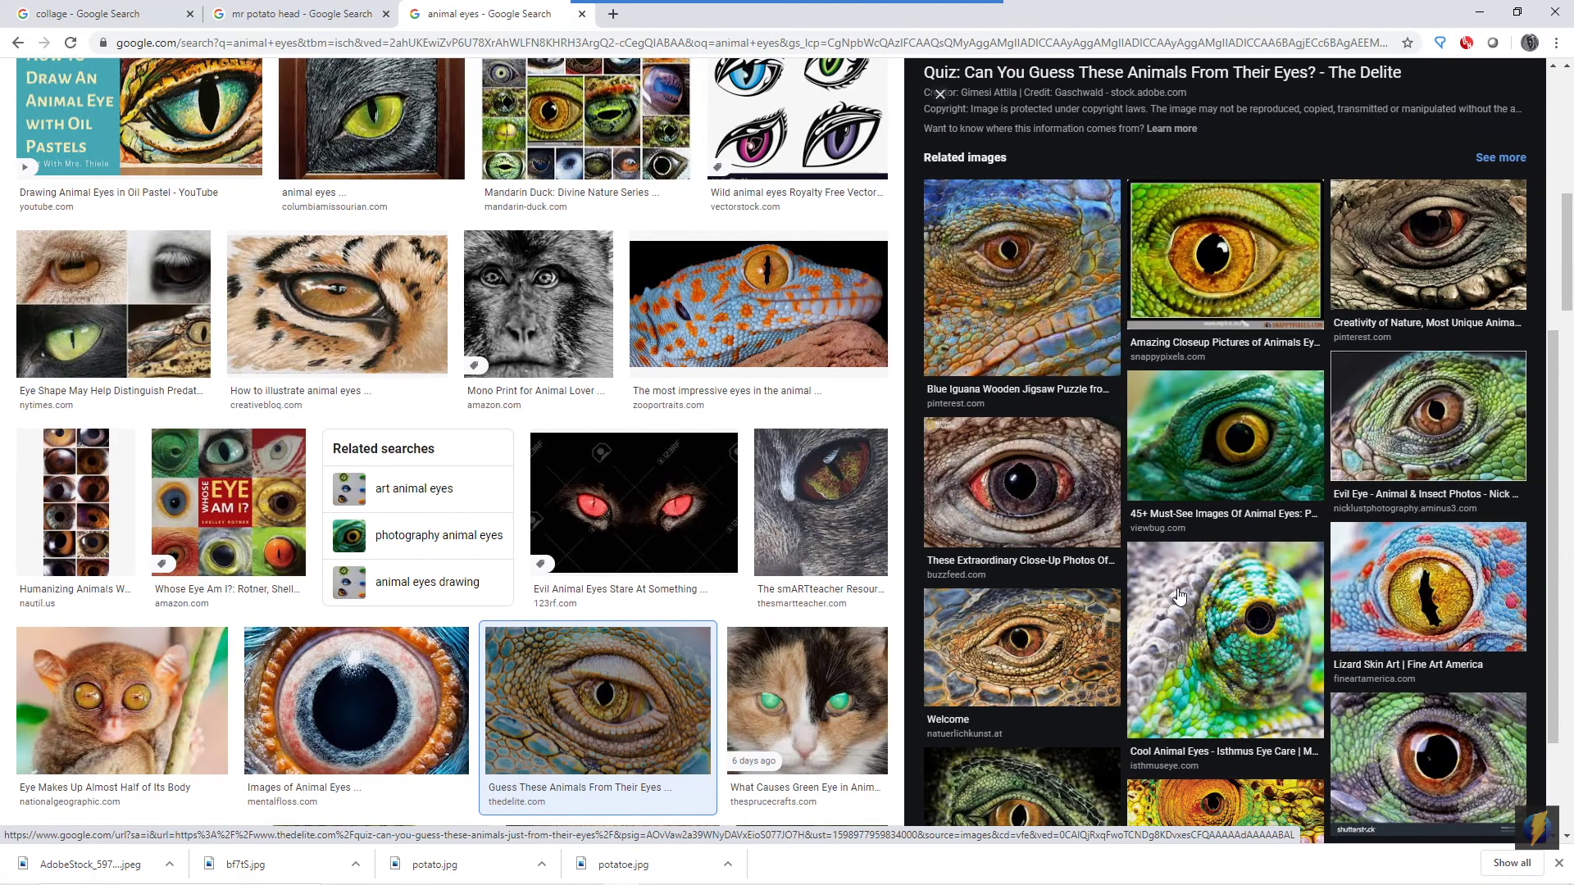
pyautogui.click(1017, 488)
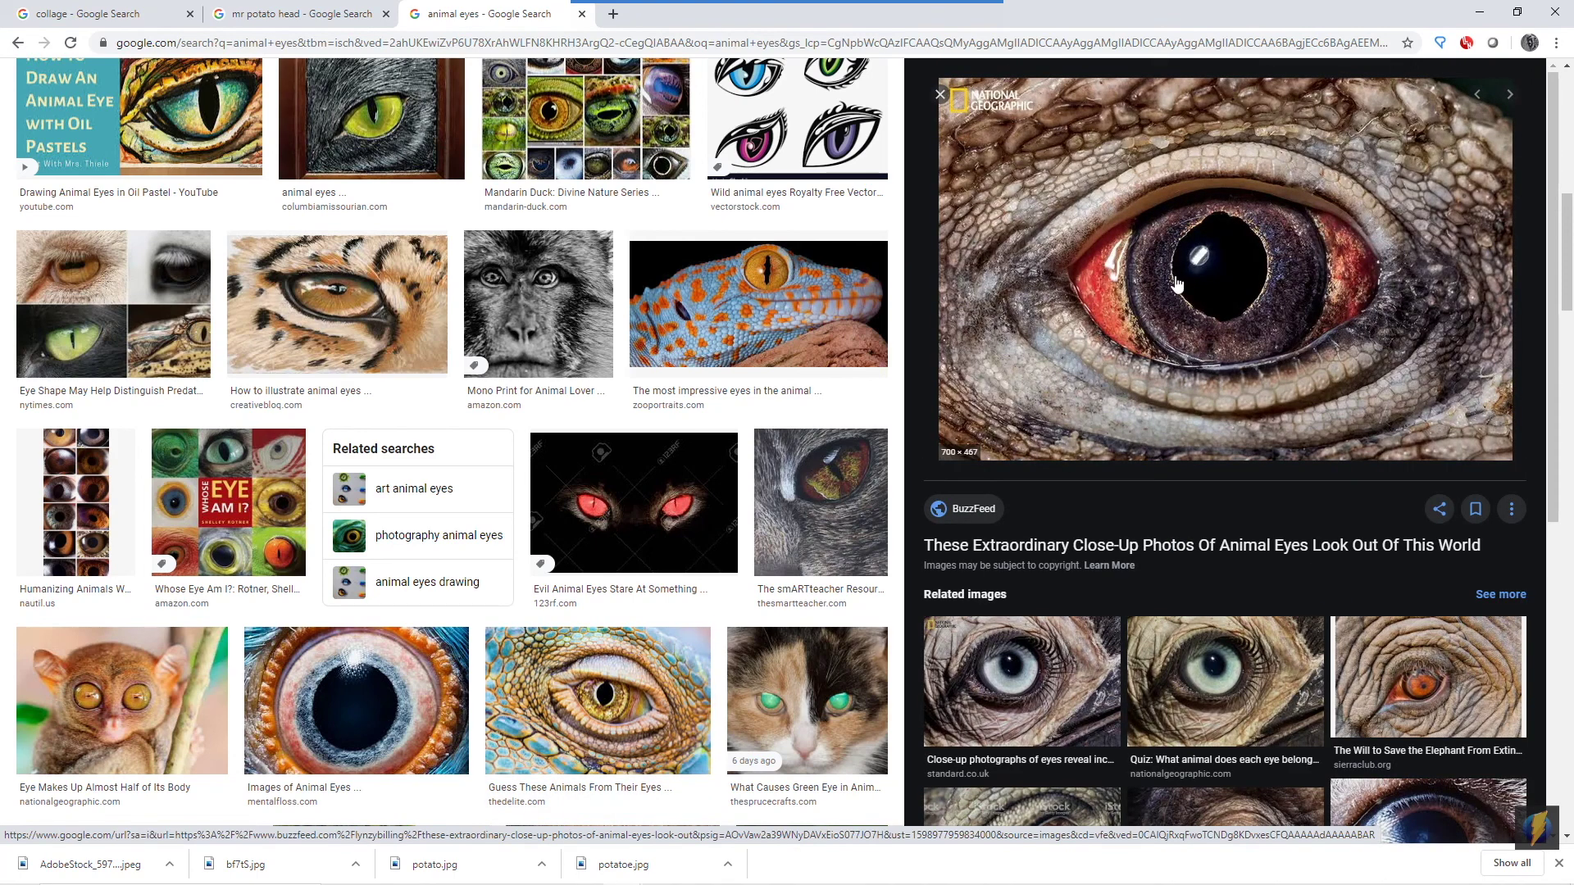
pyautogui.rightClick(1136, 272)
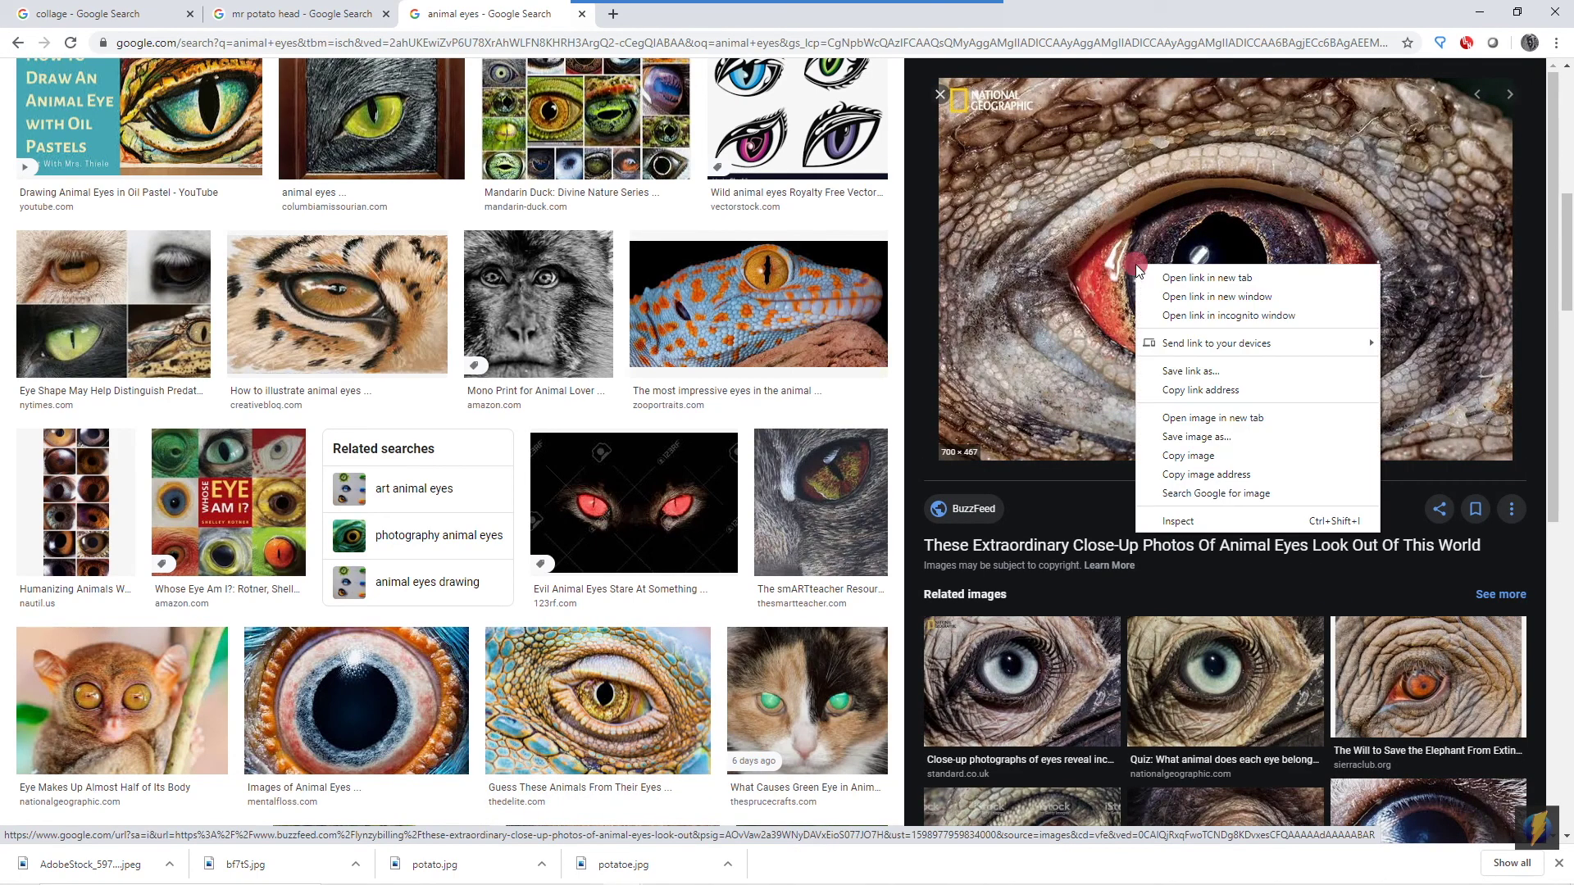
pyautogui.click(1197, 436)
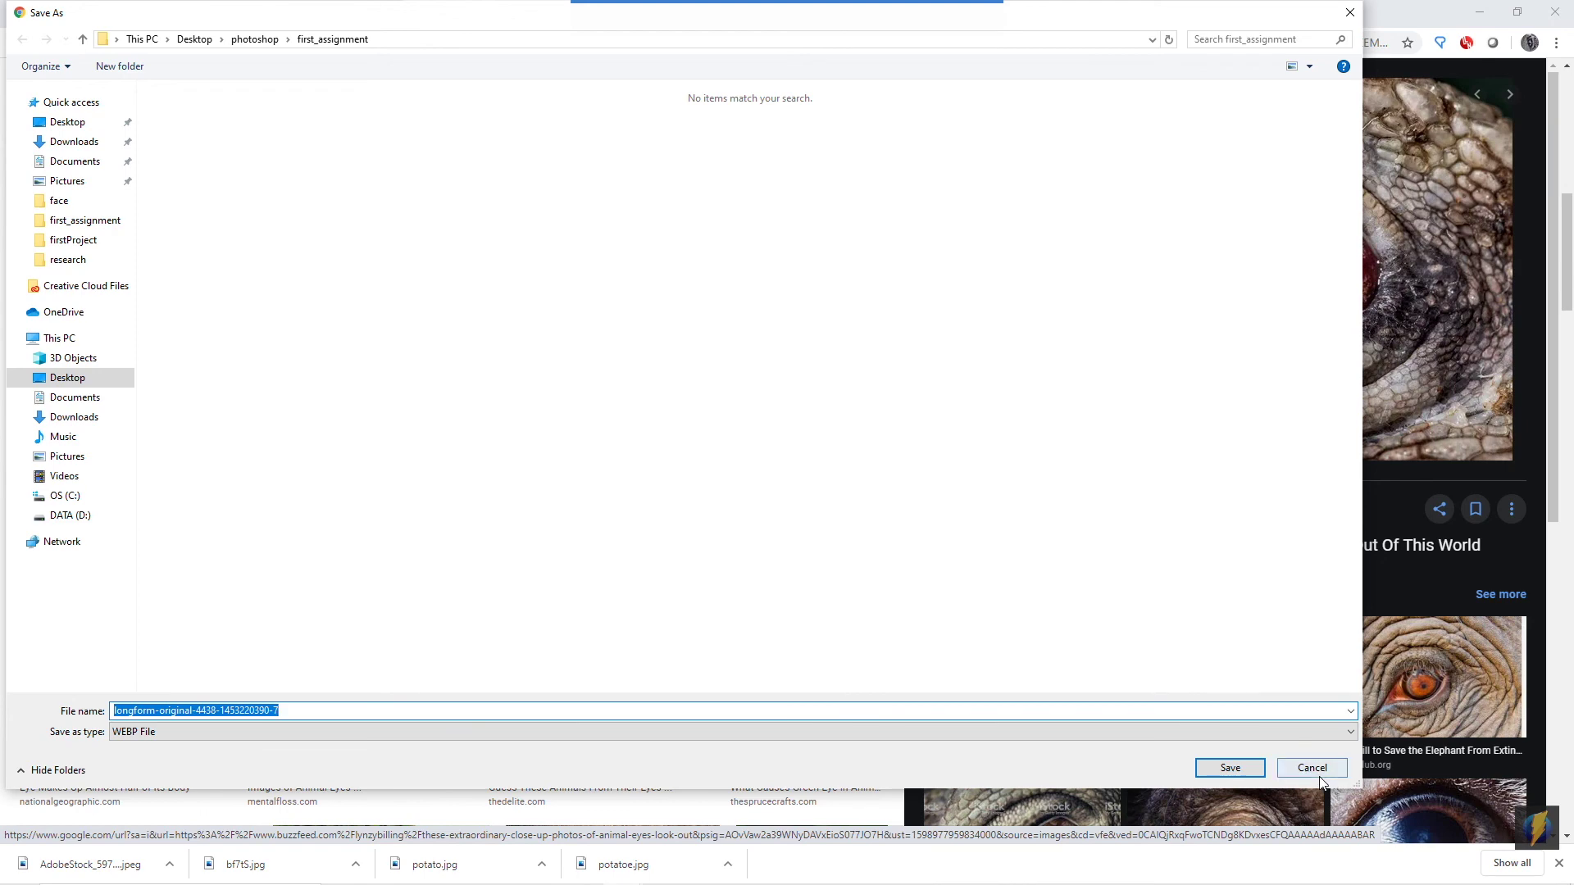
pyautogui.click(1289, 768)
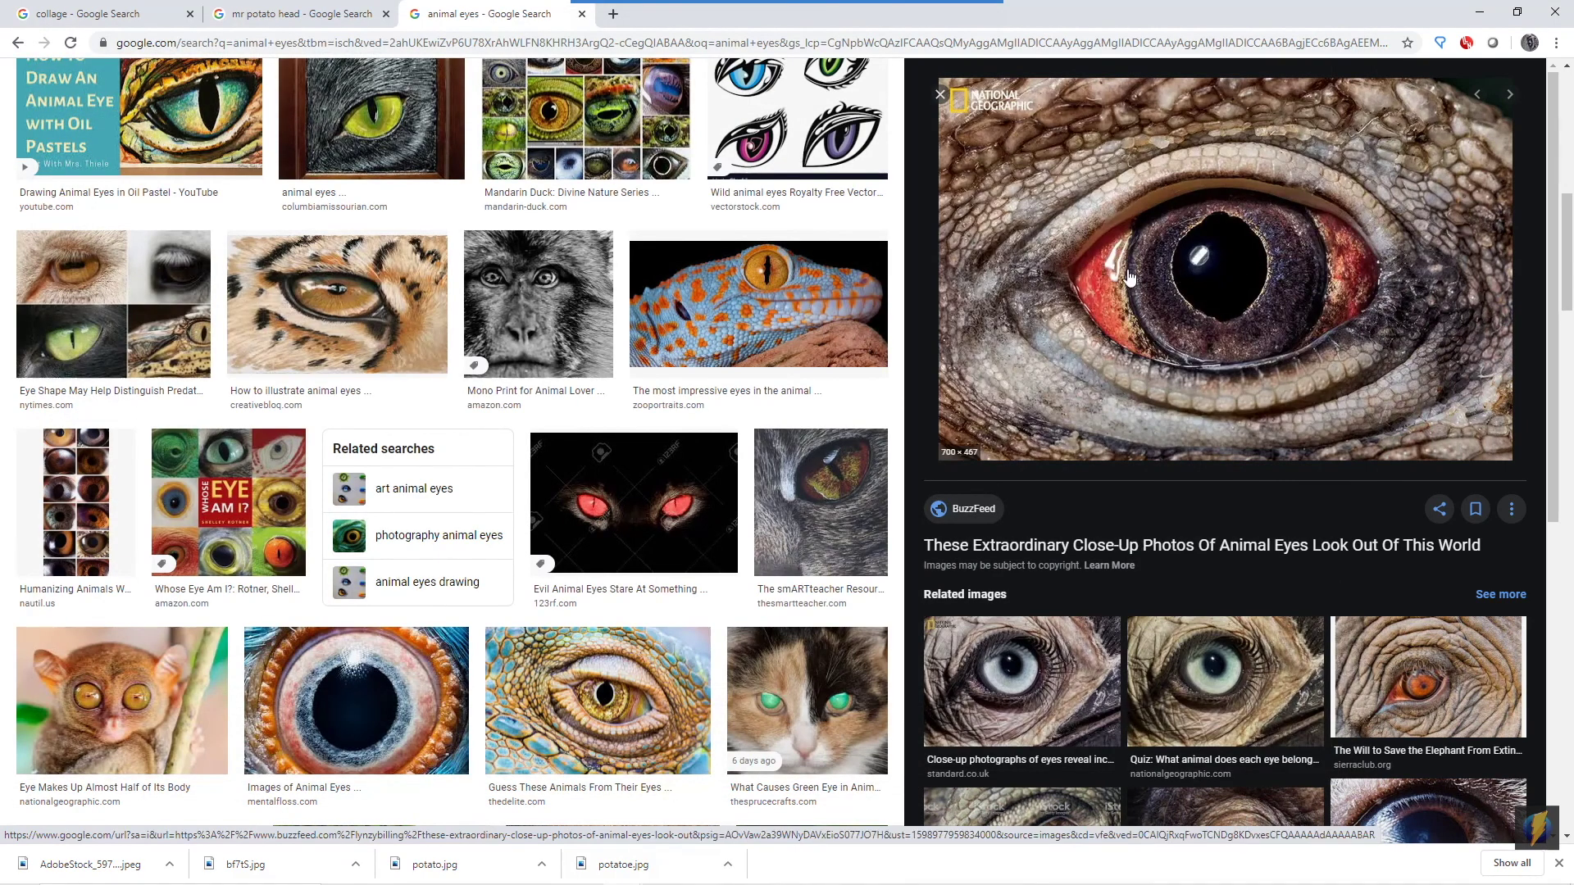
# Copy the red-rimmed reptile eye image from BuzzFeed to the clipboard
pyautogui.rightClick(1151, 241)
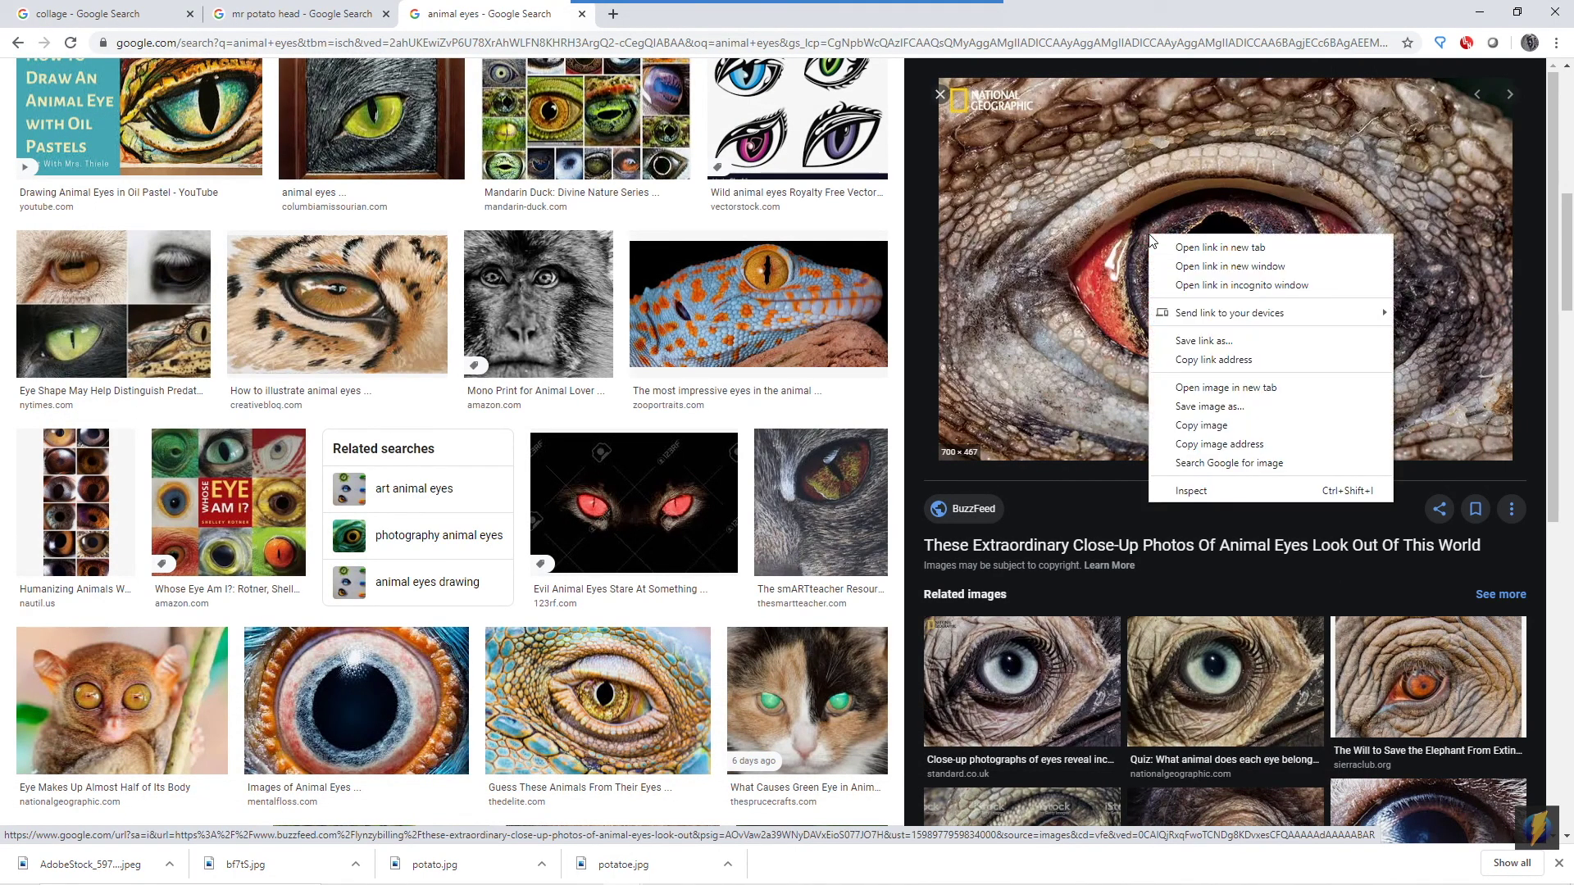
pyautogui.click(1201, 426)
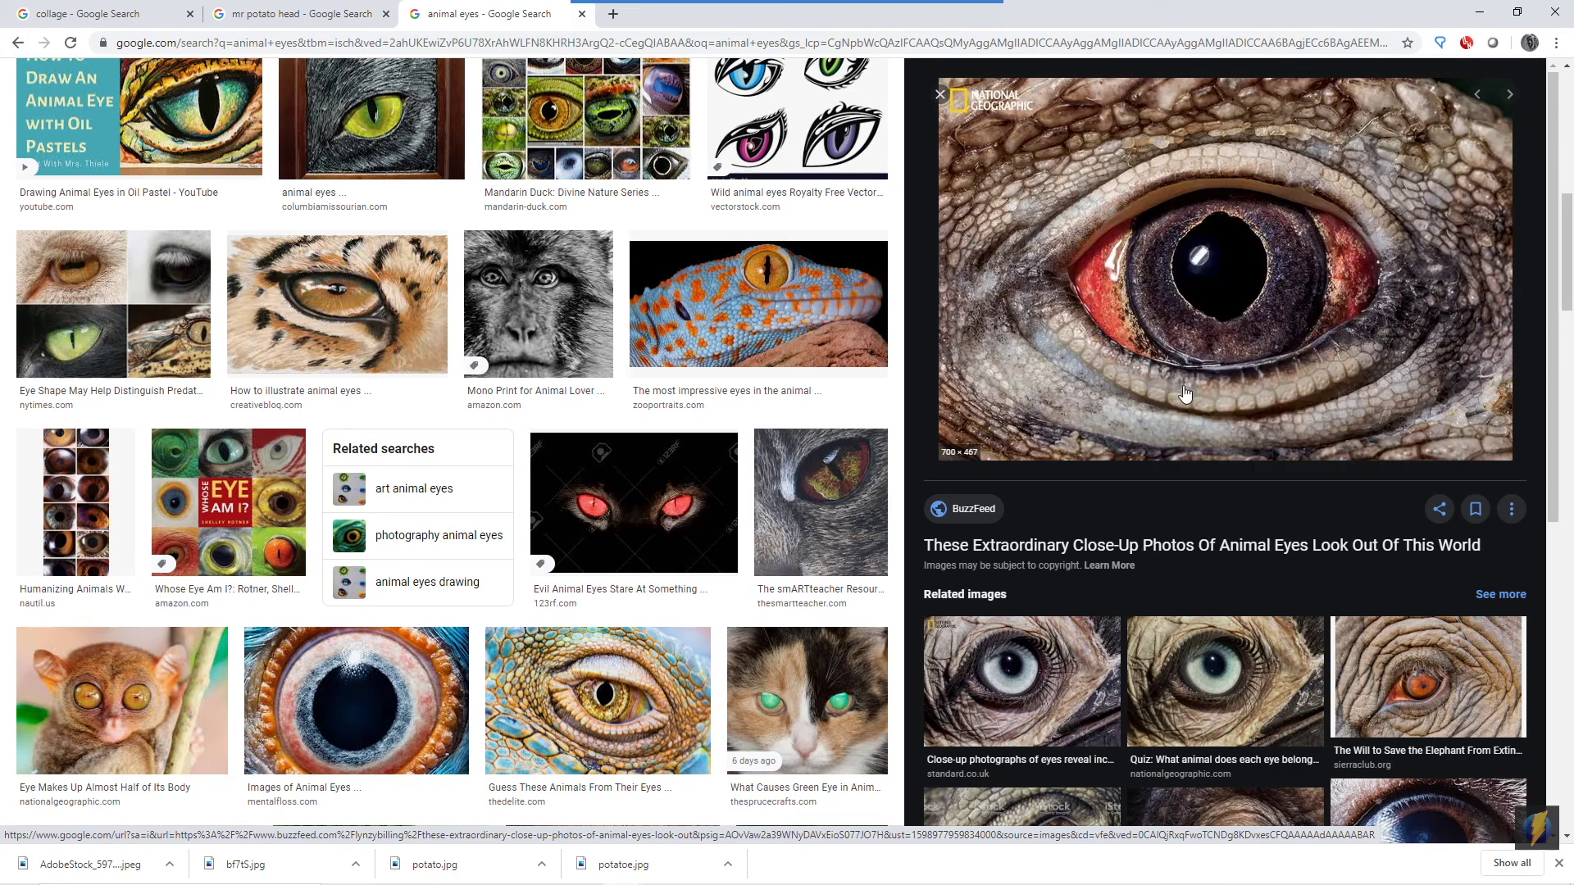
pyautogui.hotkey('alt', 'Tab')
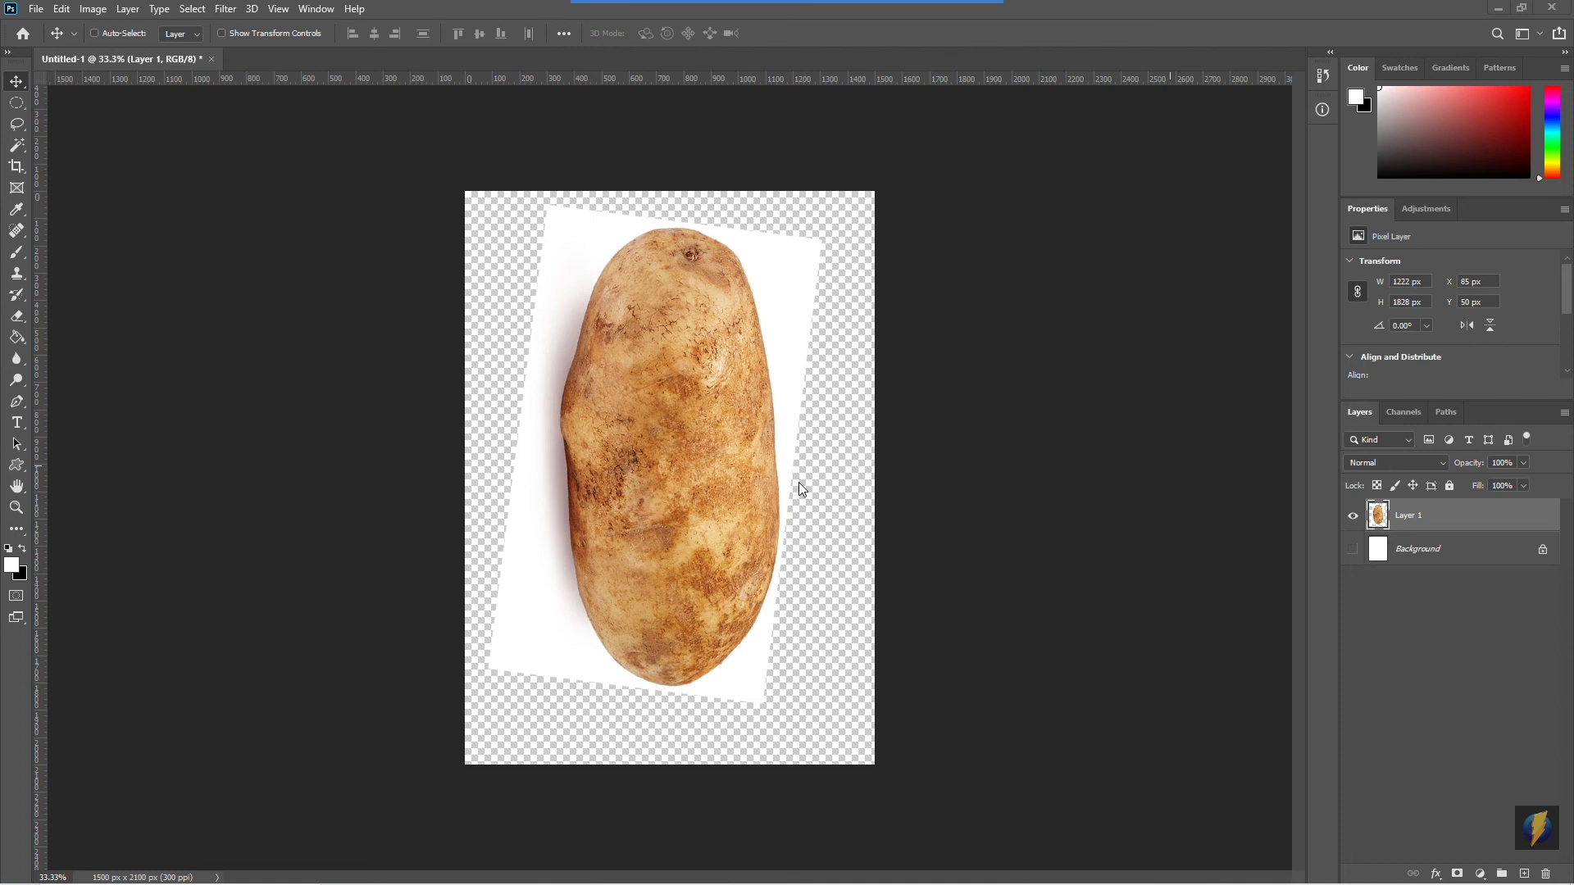
pyautogui.click(36, 9)
pyautogui.click(47, 36)
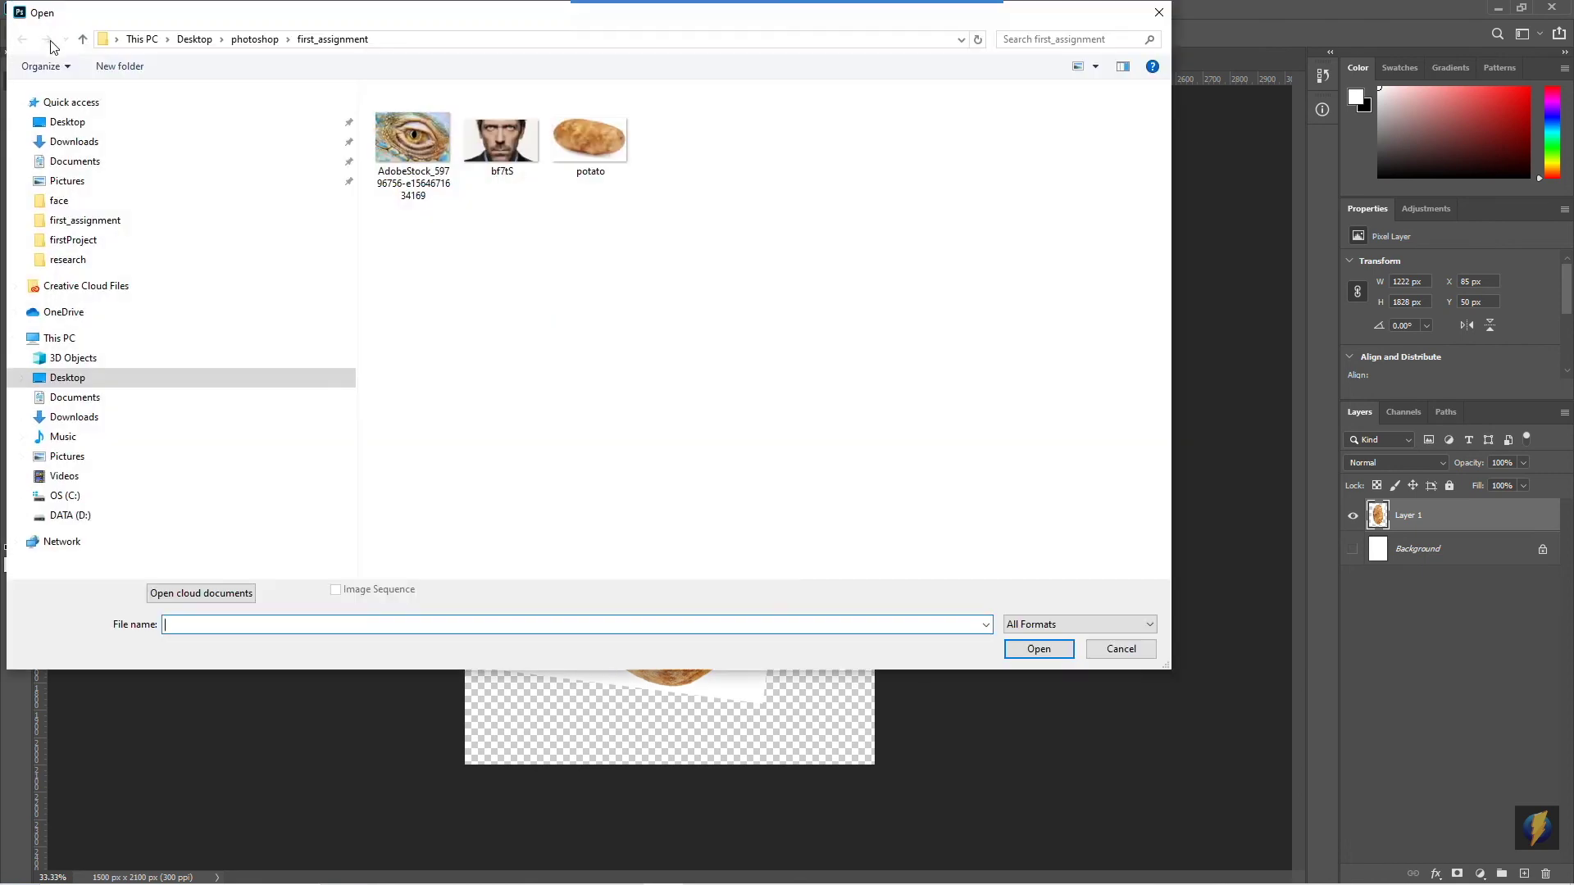
pyautogui.click(414, 143)
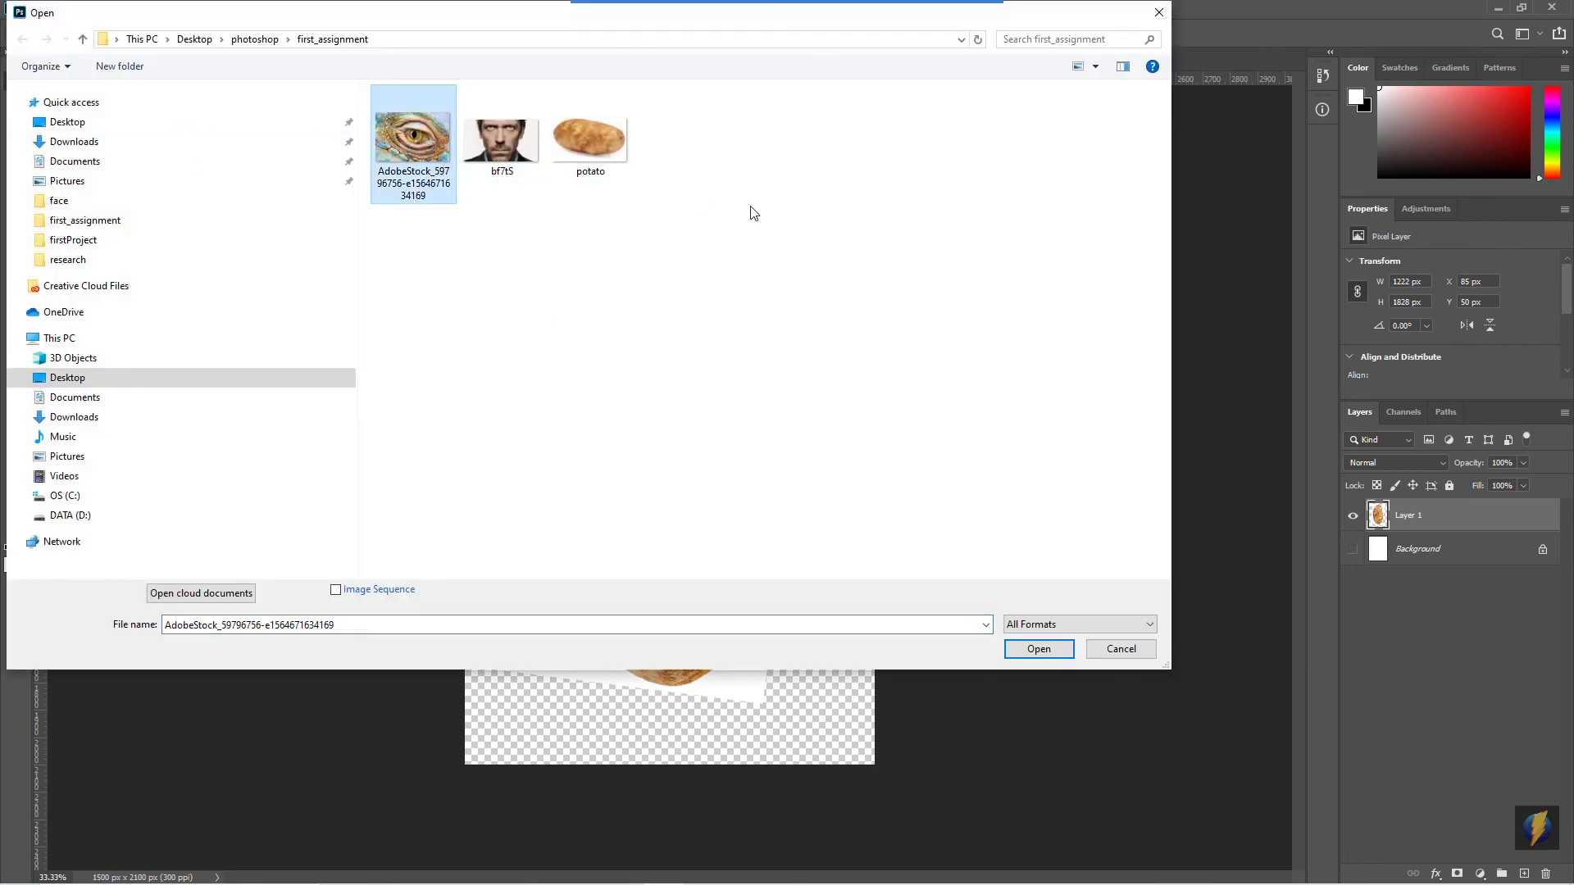
pyautogui.click(1026, 649)
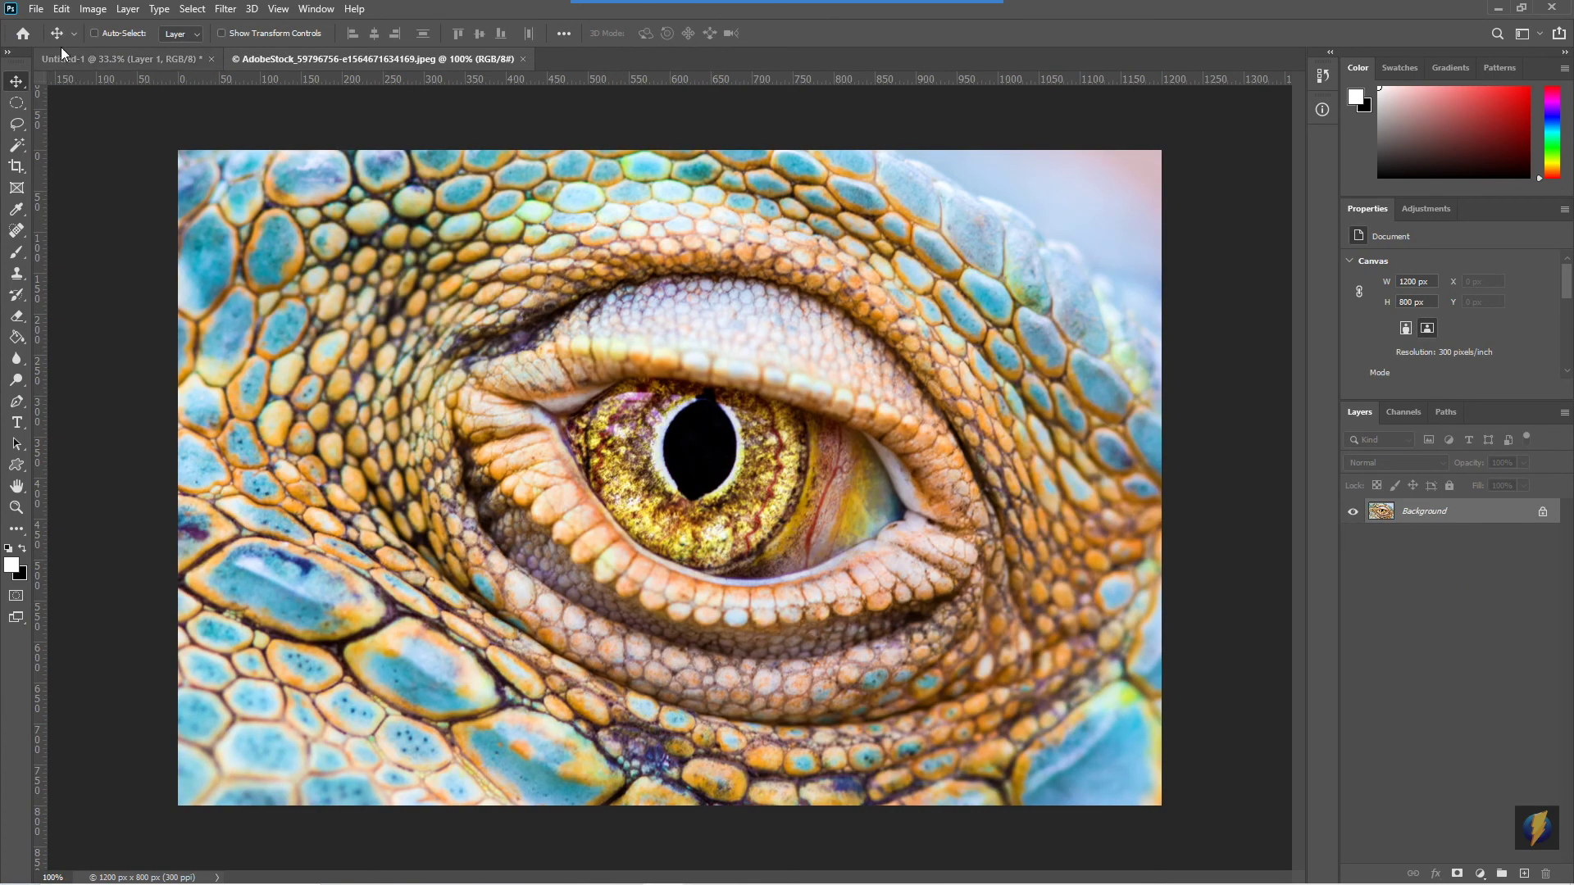
# Open the portrait image bf7tS from the first_assignment folder
pyautogui.click(37, 9)
pyautogui.click(51, 48)
pyautogui.click(496, 147)
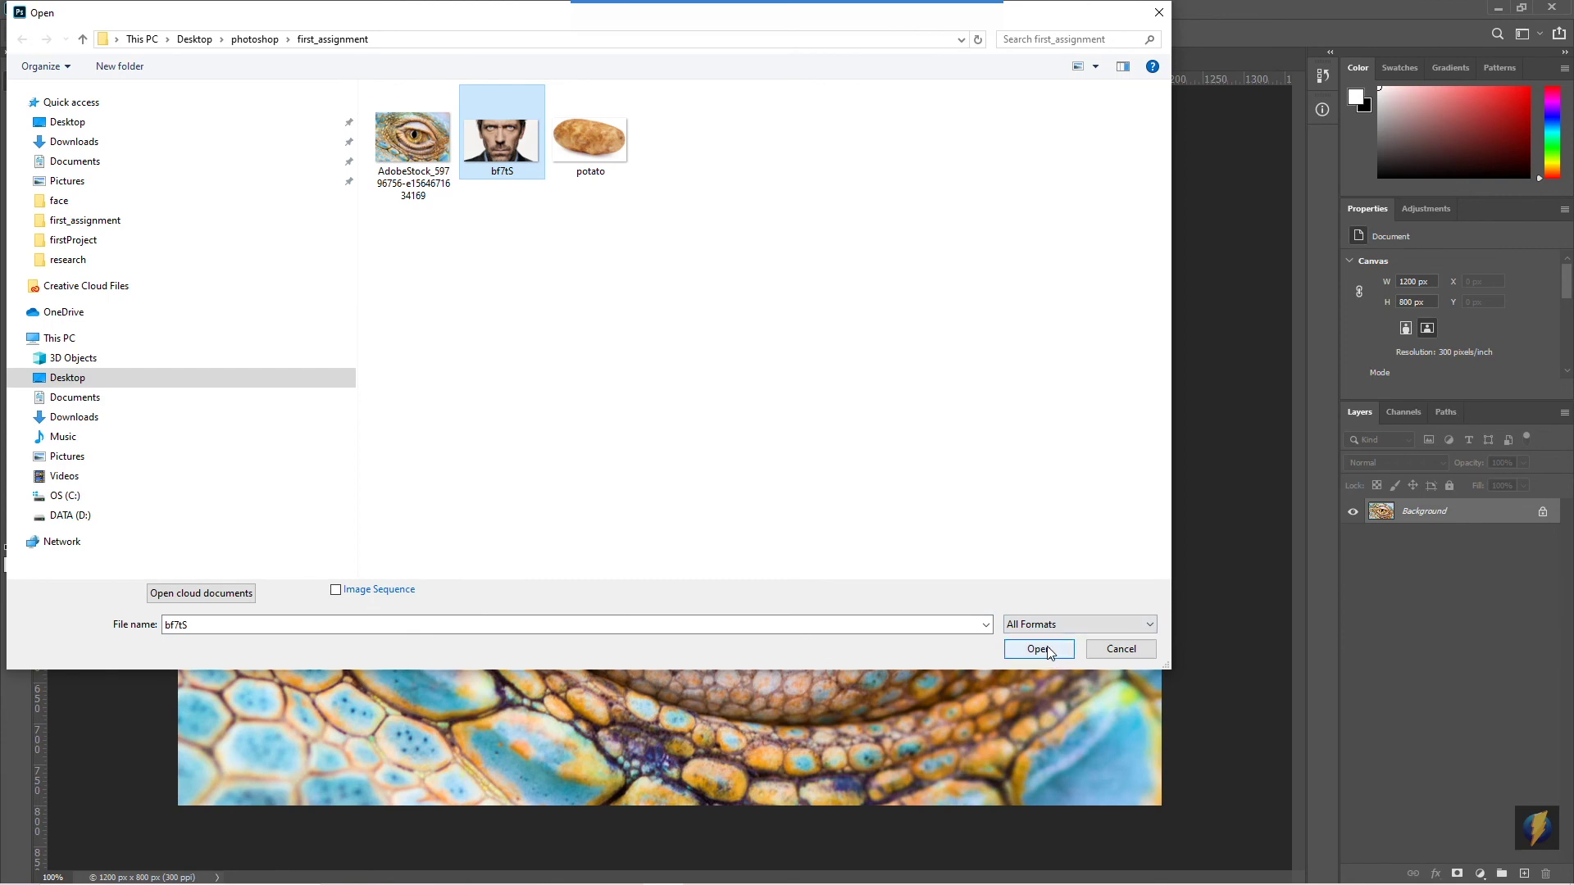
pyautogui.click(1048, 650)
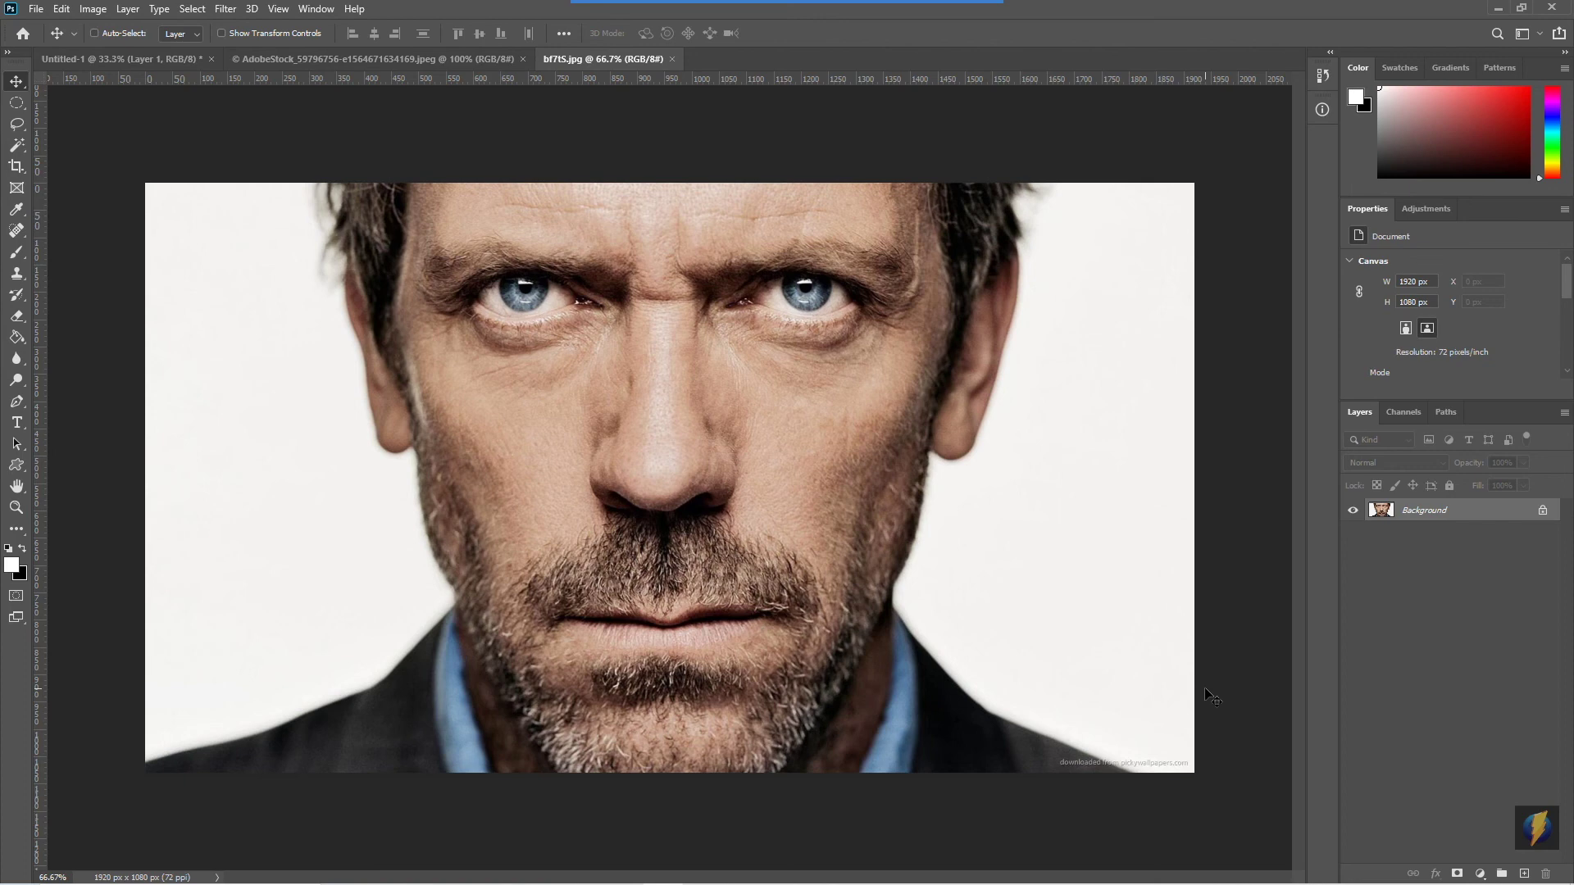
# Create a document from the 700 x 467 px, 72 ppi Clipboard preset and paste the copied red-rimmed reptile eye into it
pyautogui.click(35, 10)
pyautogui.click(45, 27)
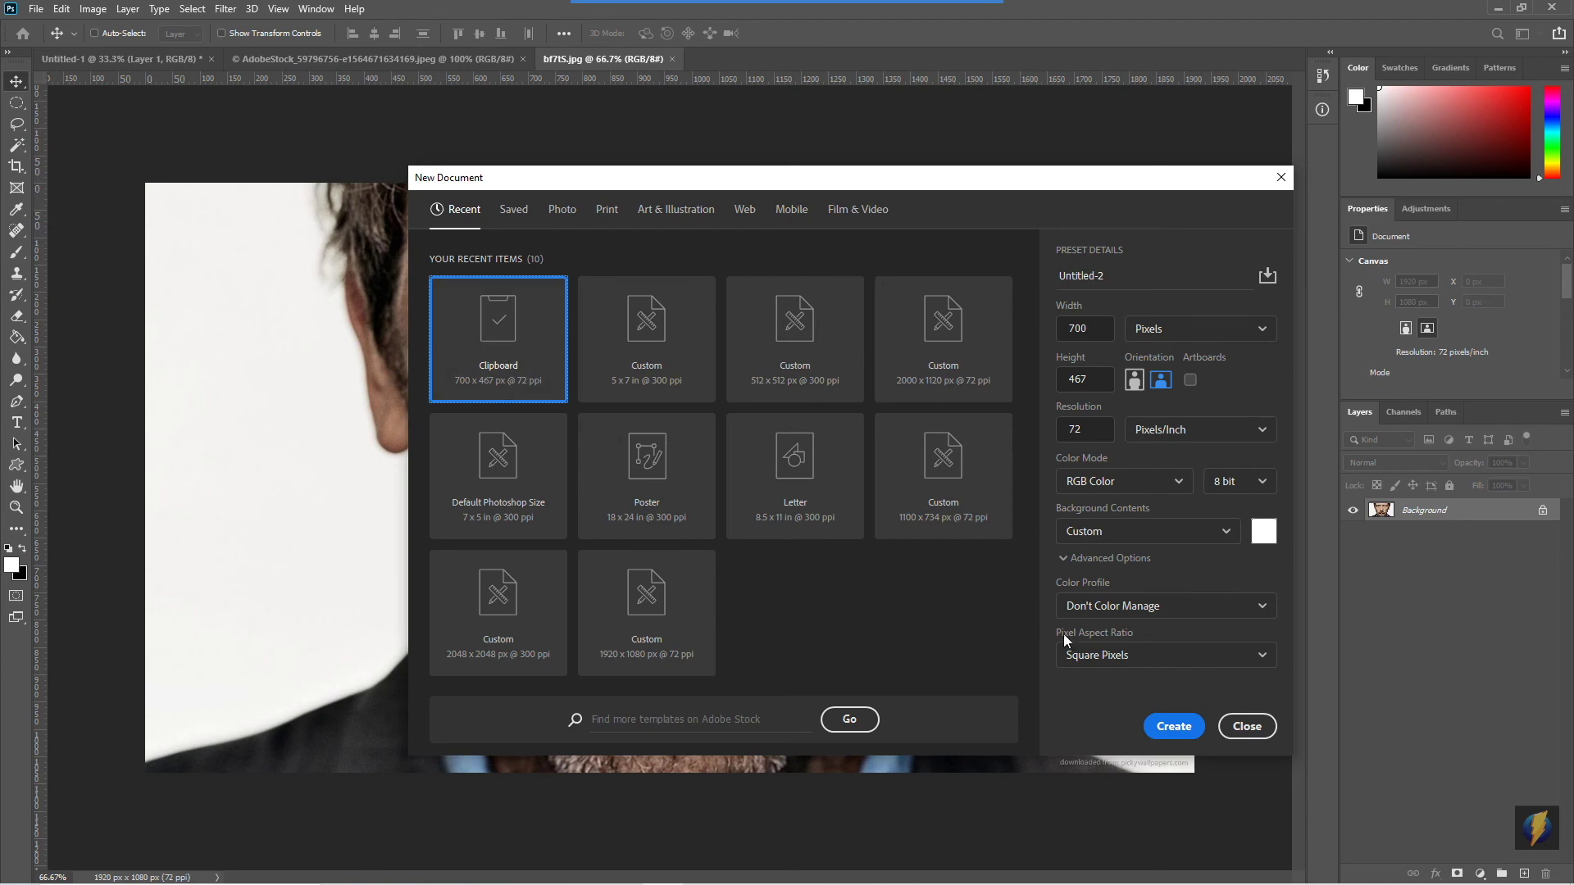
pyautogui.click(1161, 726)
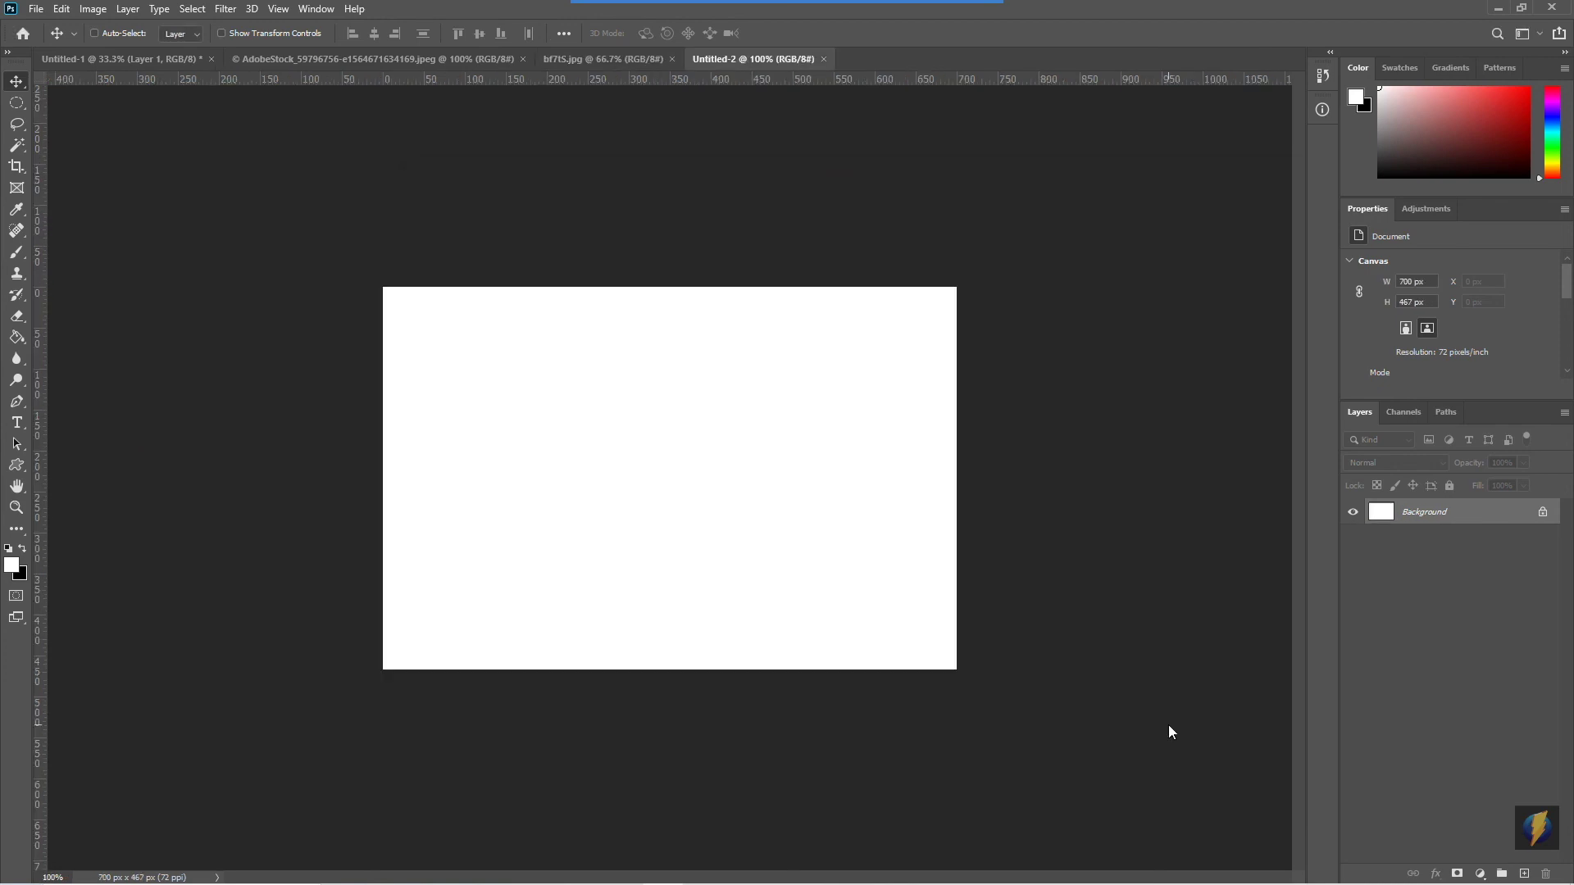
pyautogui.press('ctrl')
pyautogui.hotkey('ctrl', 'v')
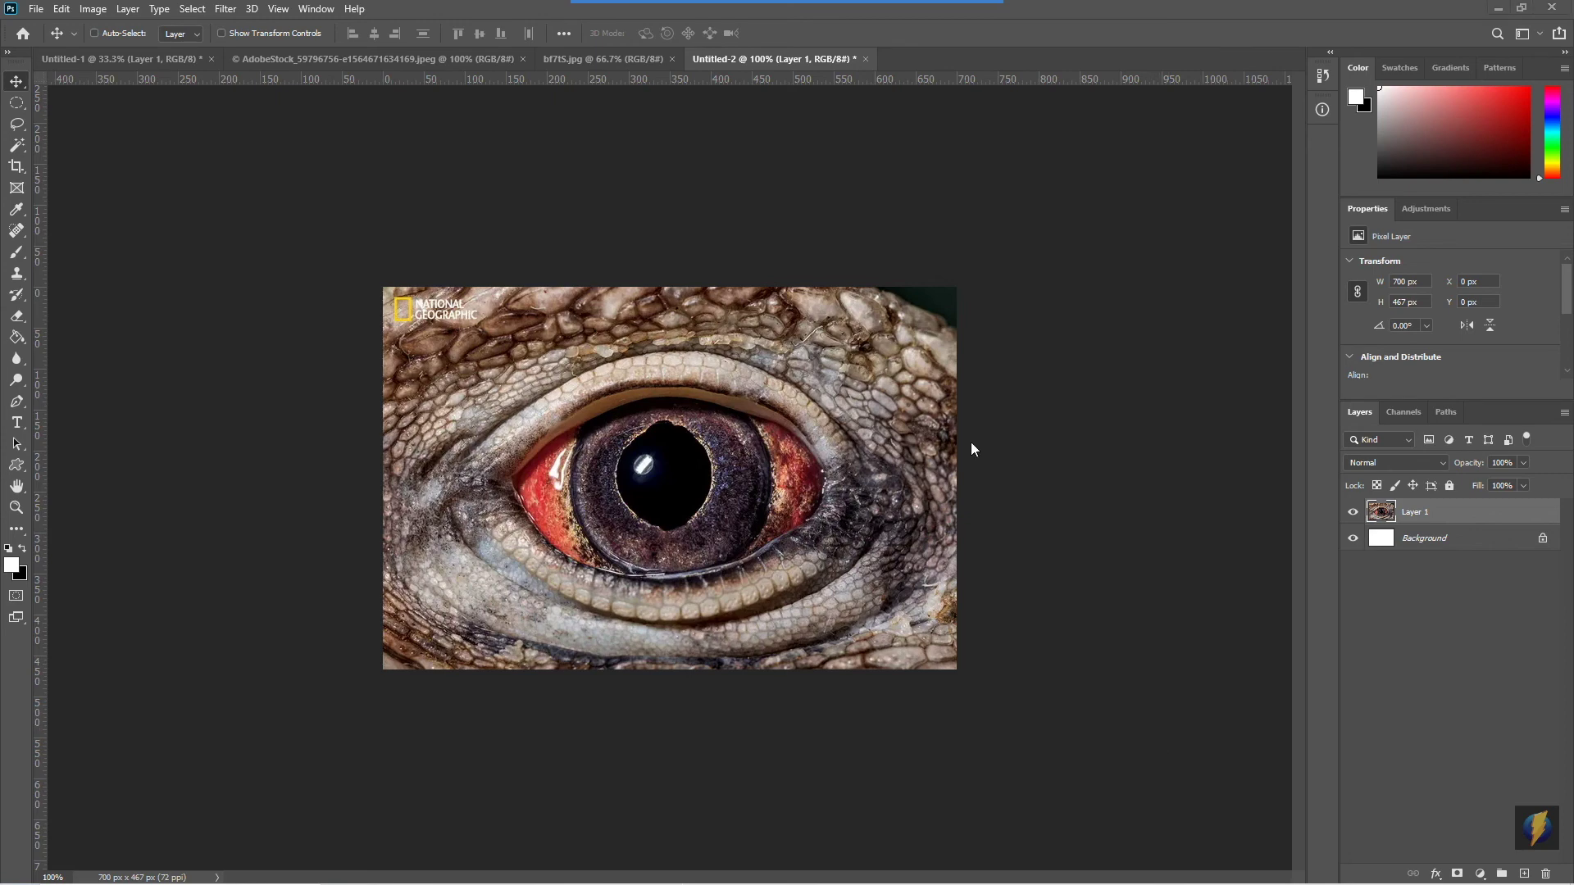
# Switch to the potato document Untitled-1 and tile all open documents vertically
pyautogui.click(622, 60)
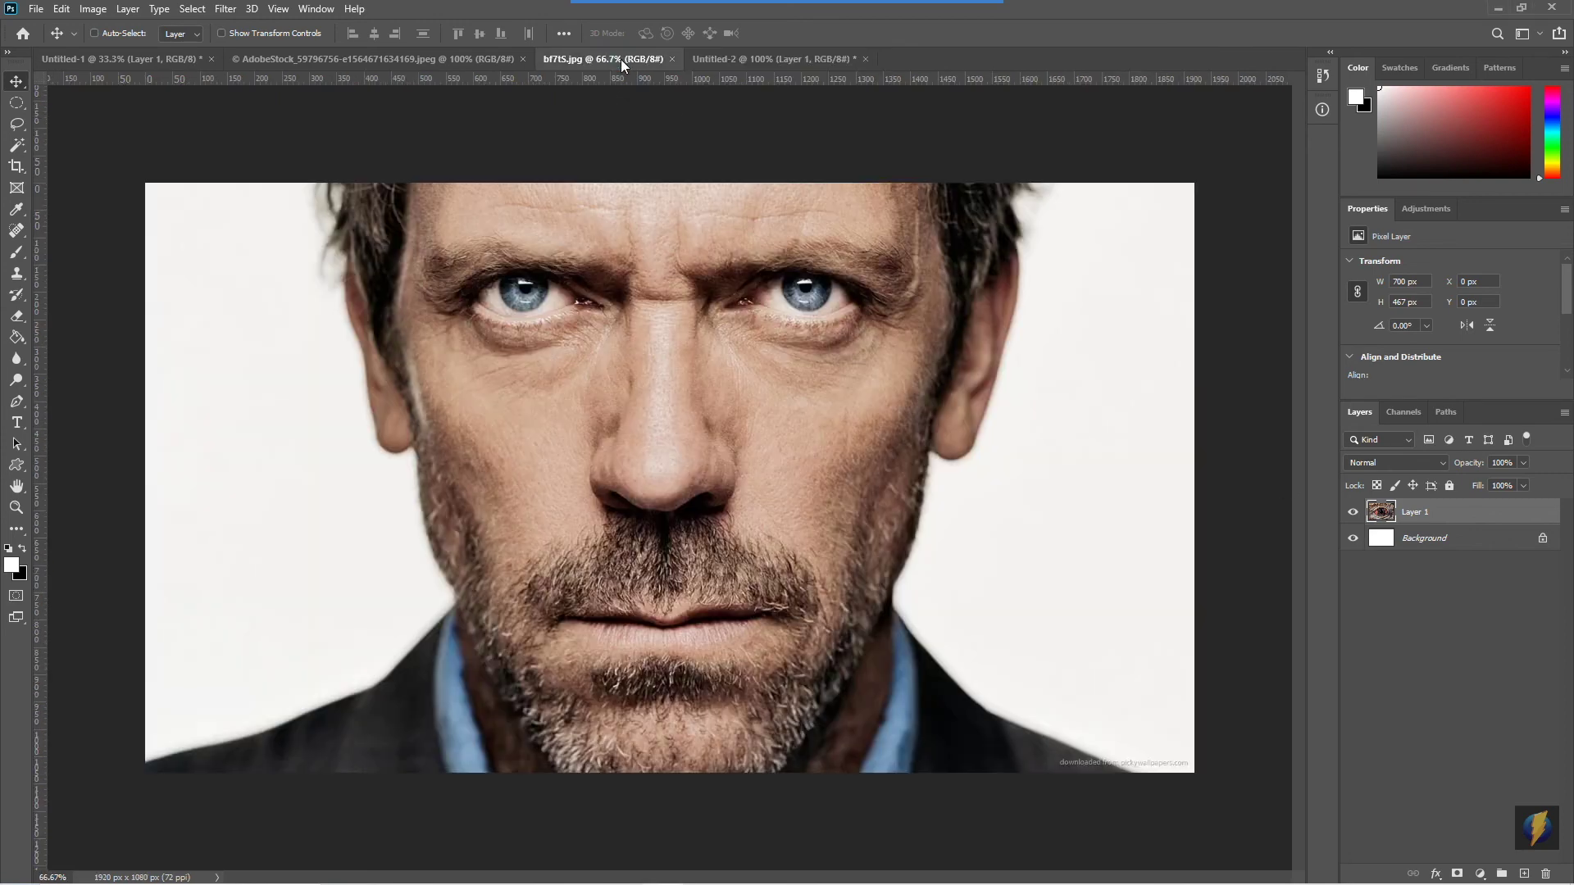
pyautogui.click(456, 60)
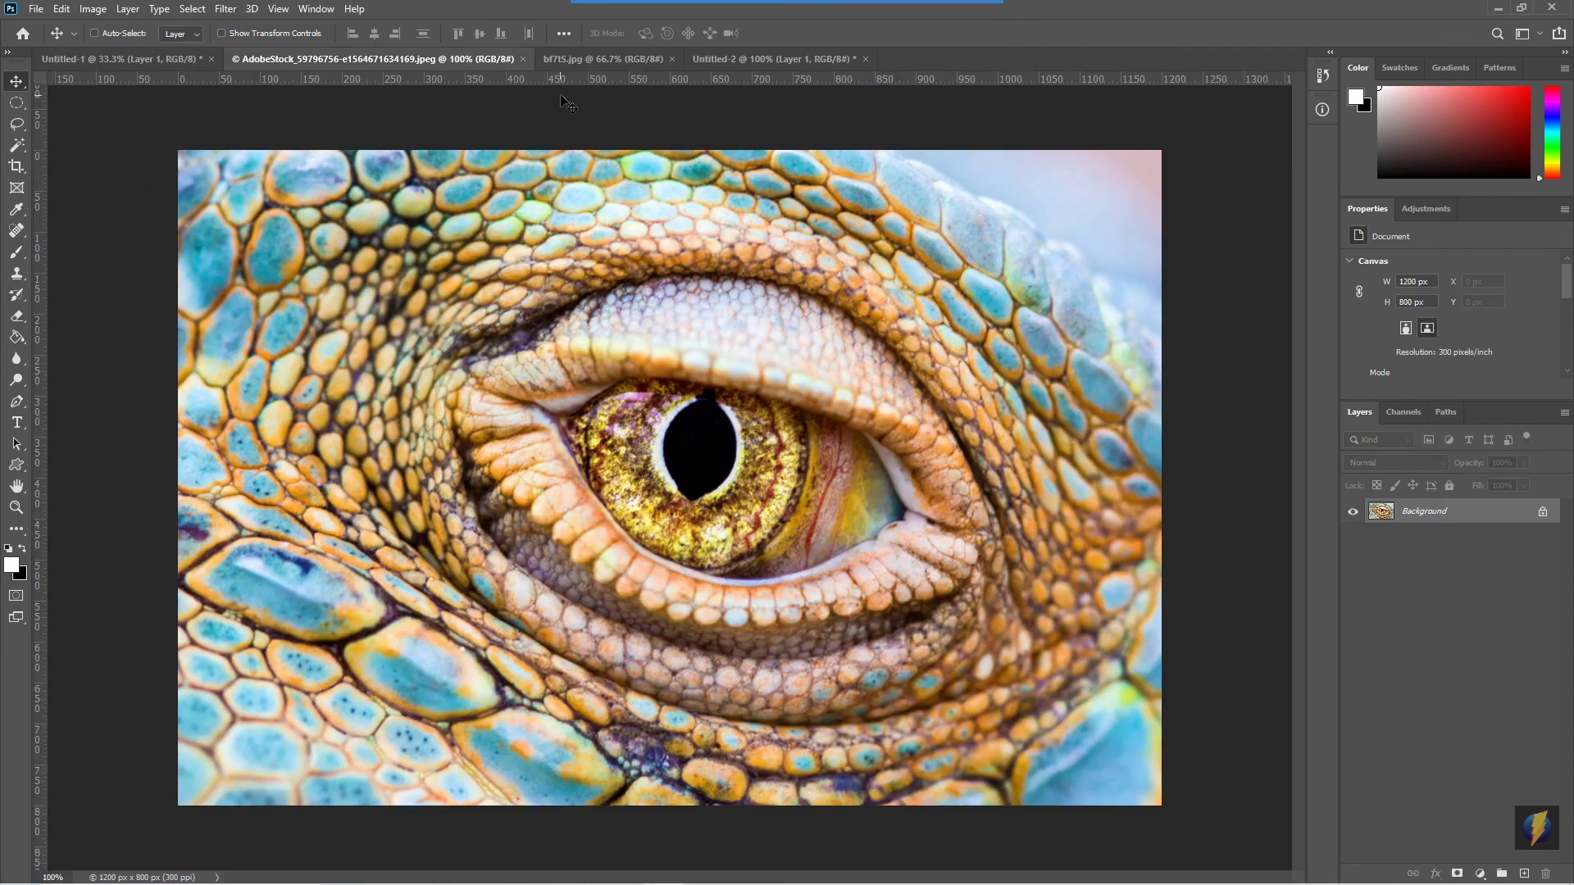
pyautogui.click(187, 61)
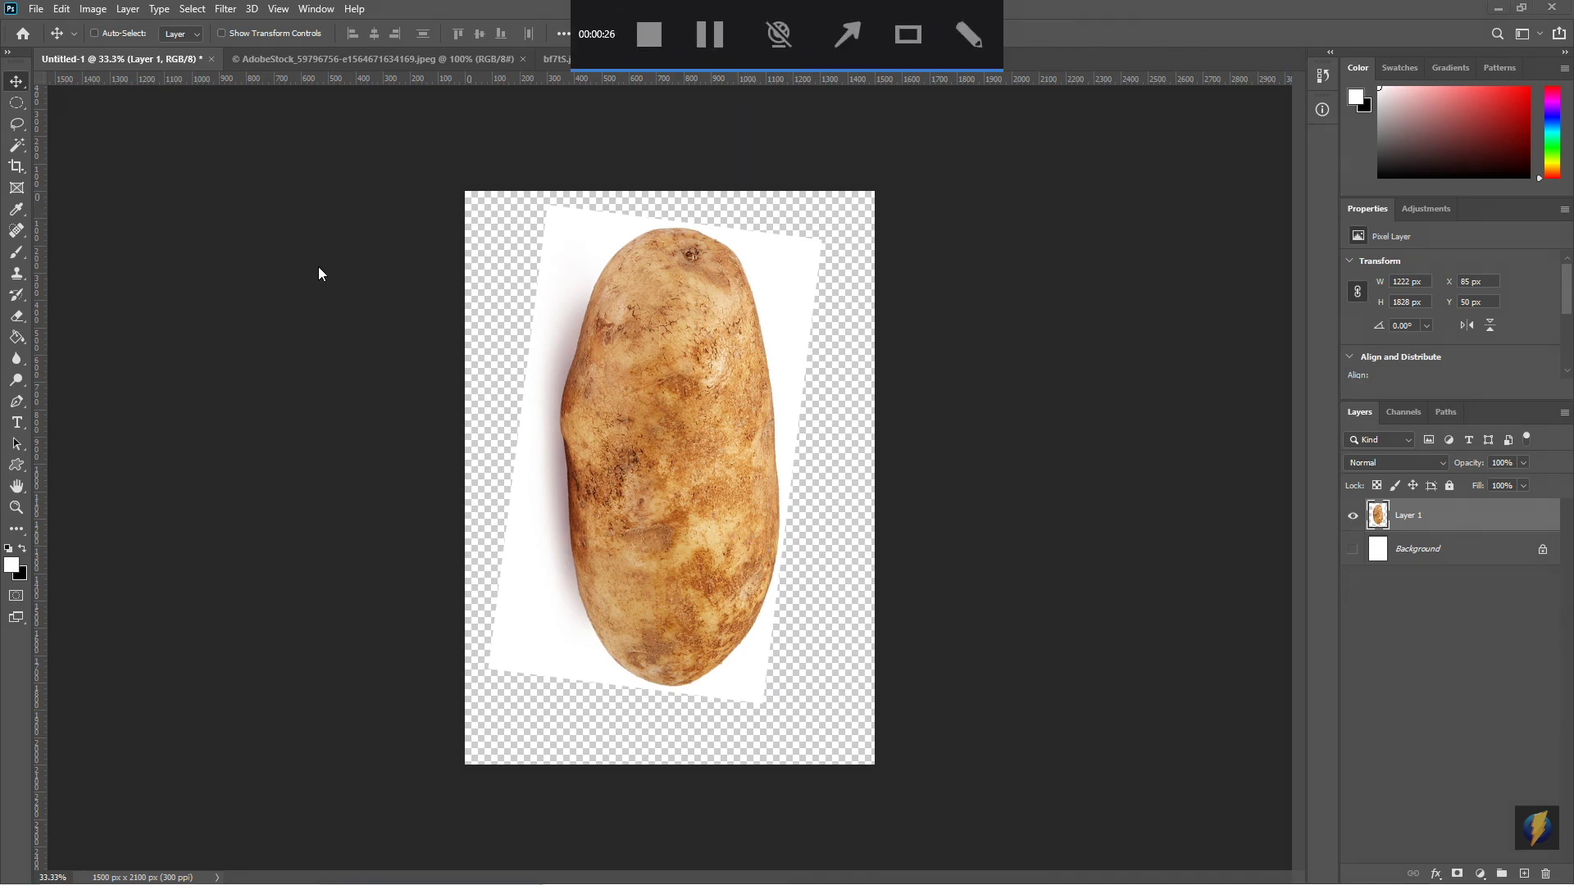
pyautogui.moveTo(337, 420); pyautogui.dragTo(310, 23)
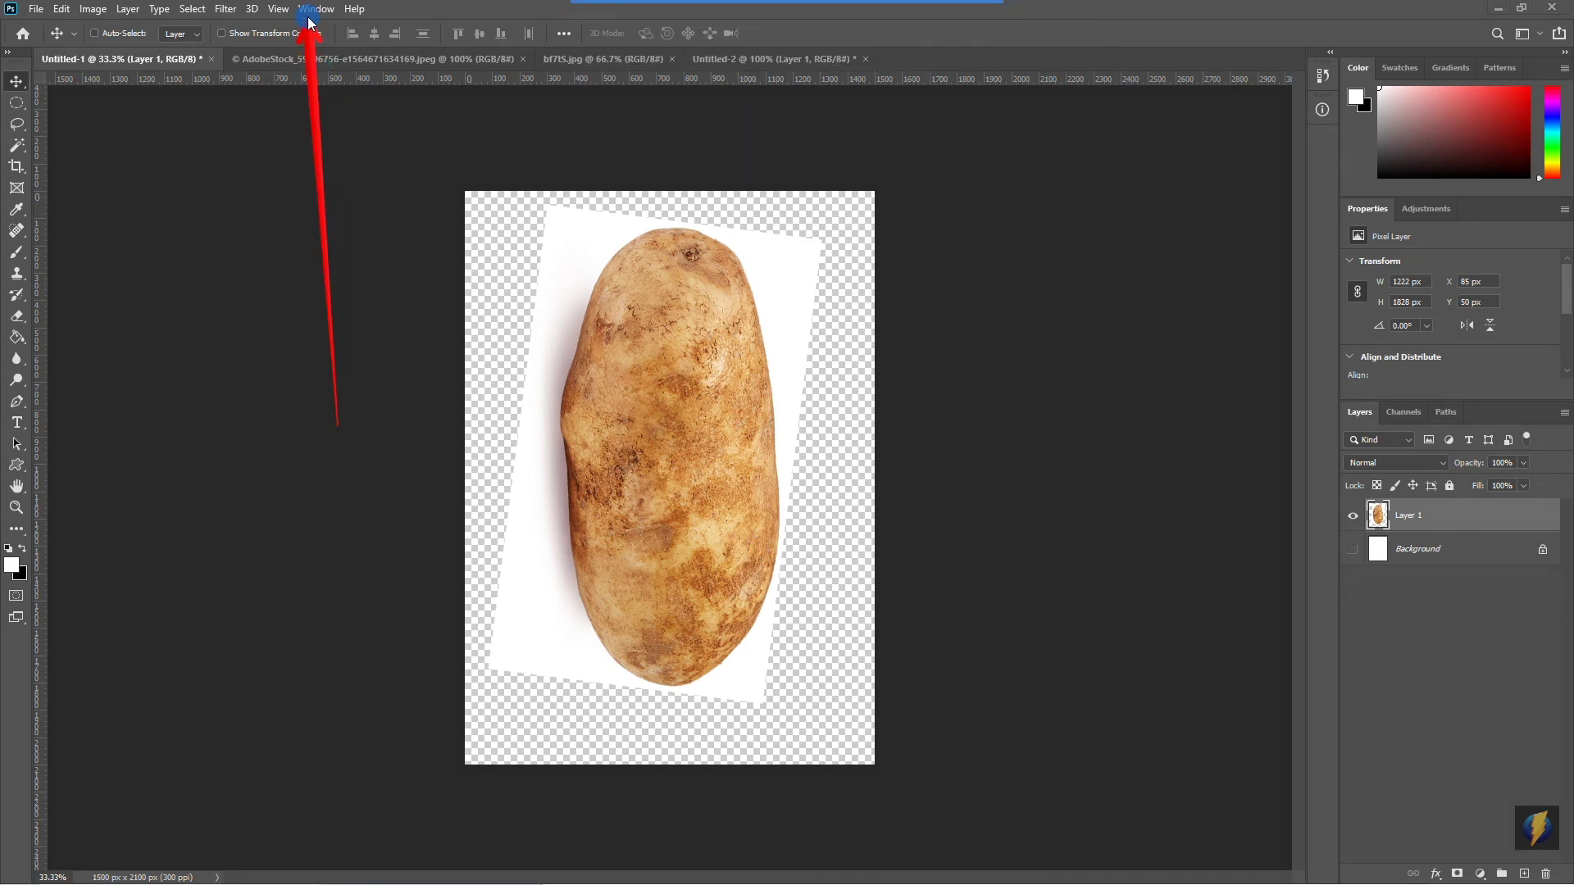
pyautogui.click(313, 10)
pyautogui.moveTo(373, 33)
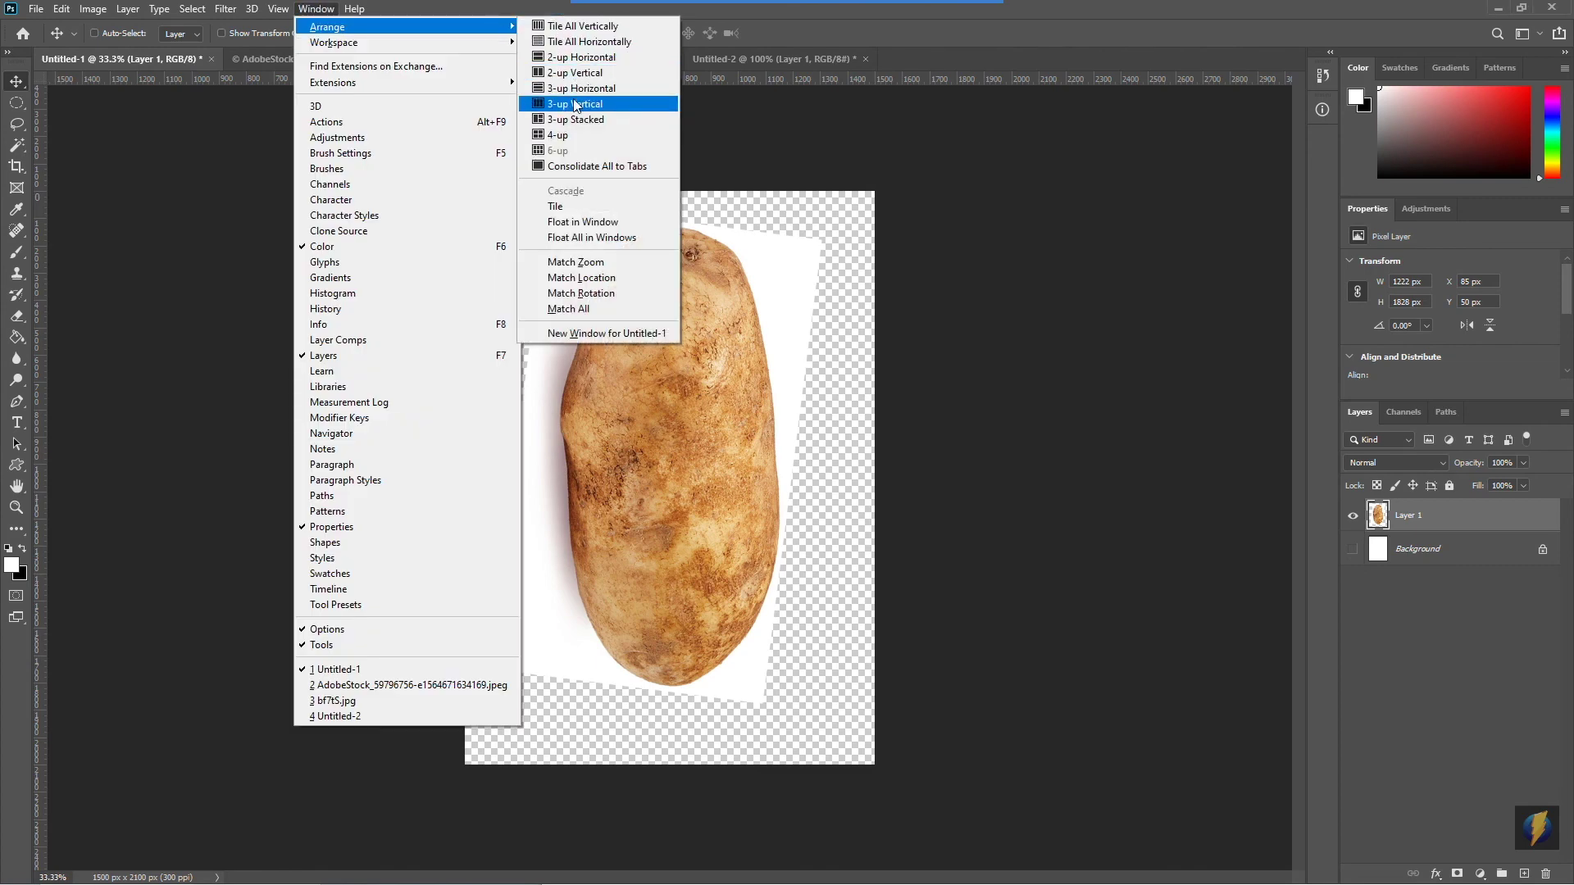
pyautogui.click(608, 31)
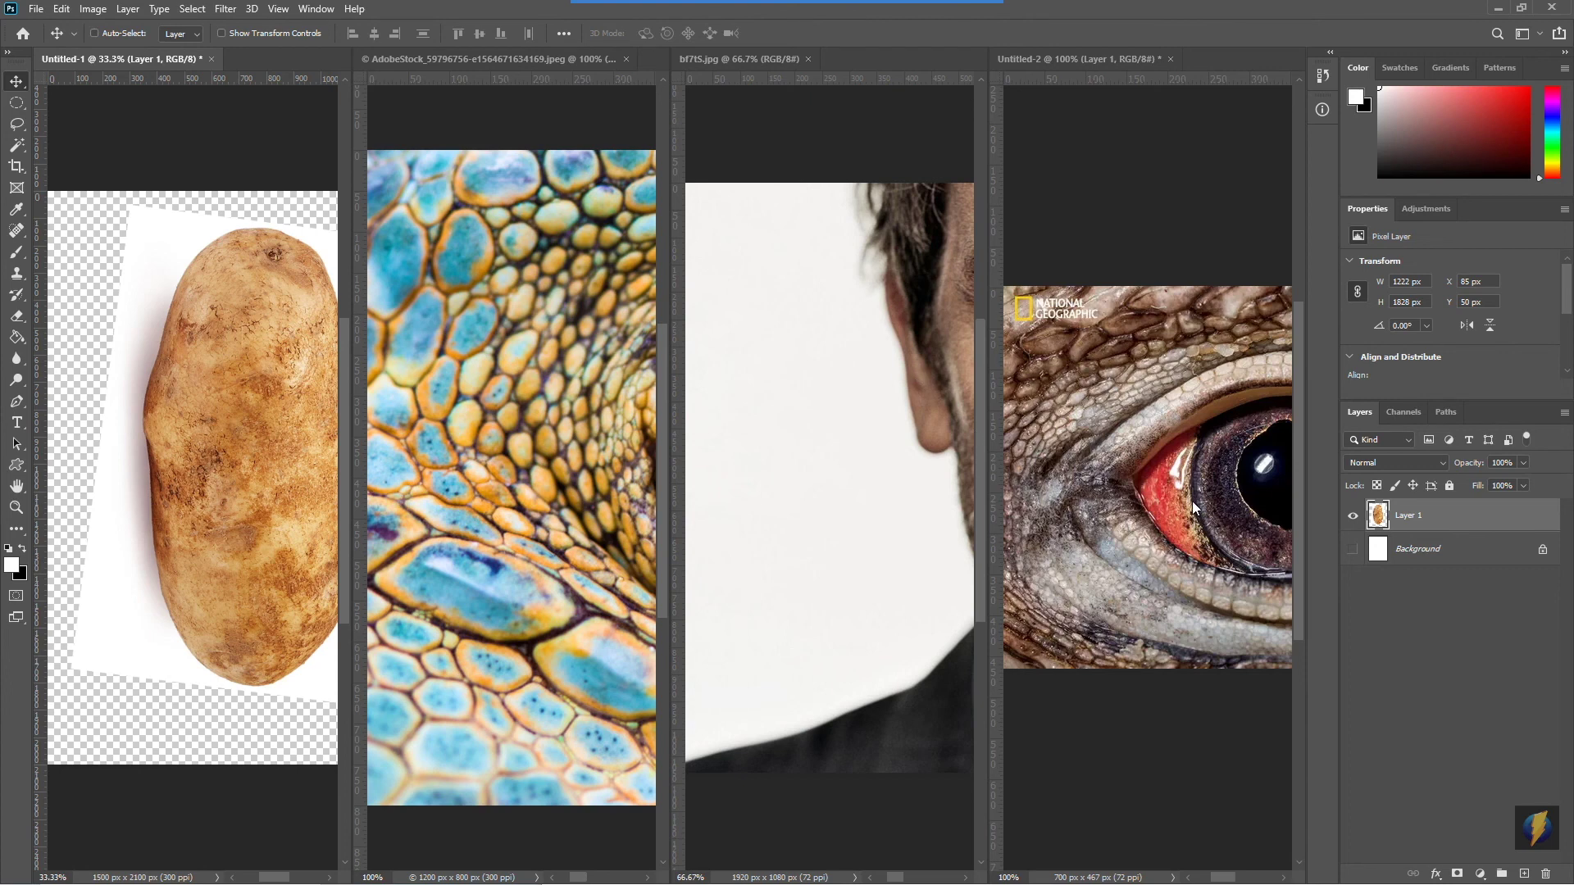
# Copy the red-rimmed reptile eye layer from Untitled-2 onto the upper middle of the potato in Untitled-1
pyautogui.click(1164, 474)
pyautogui.click(819, 438)
pyautogui.click(492, 432)
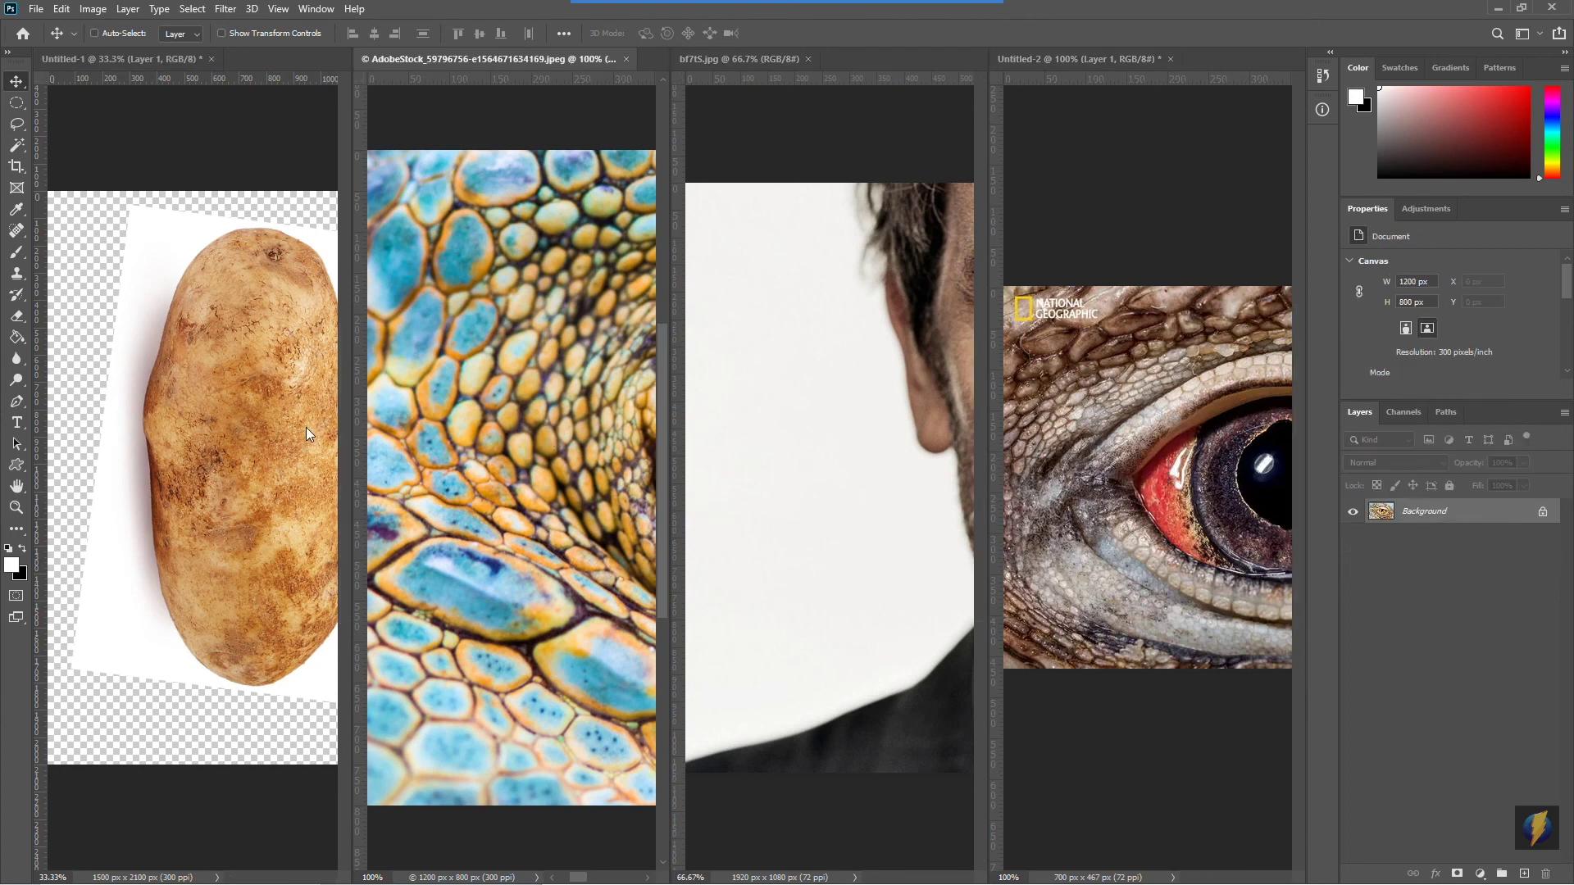
pyautogui.click(308, 427)
pyautogui.click(1113, 493)
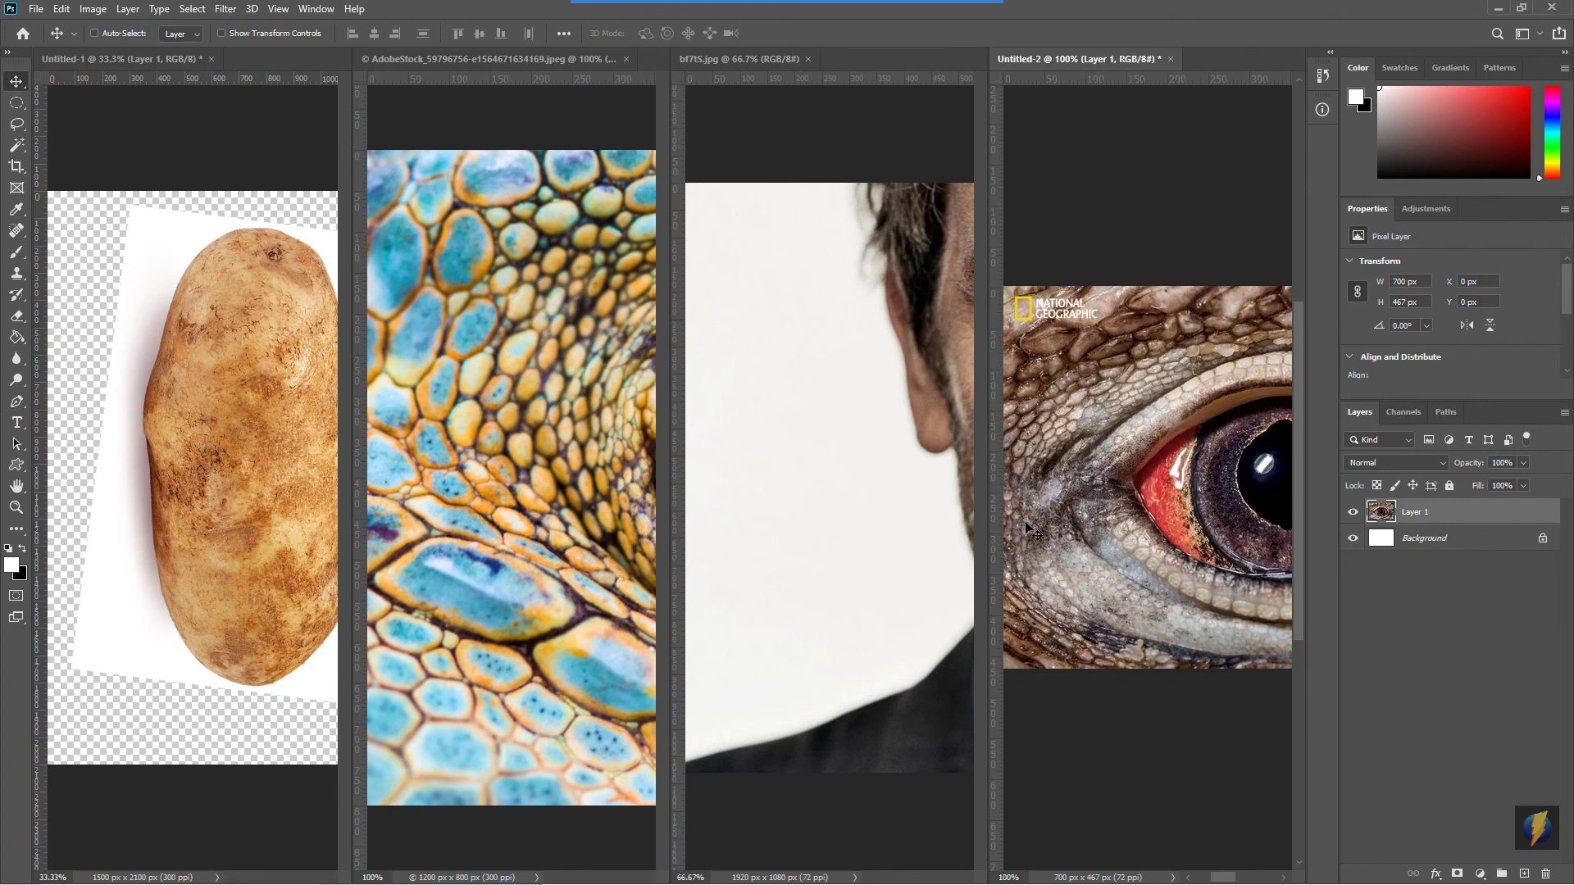
pyautogui.moveTo(1181, 467); pyautogui.dragTo(228, 414)
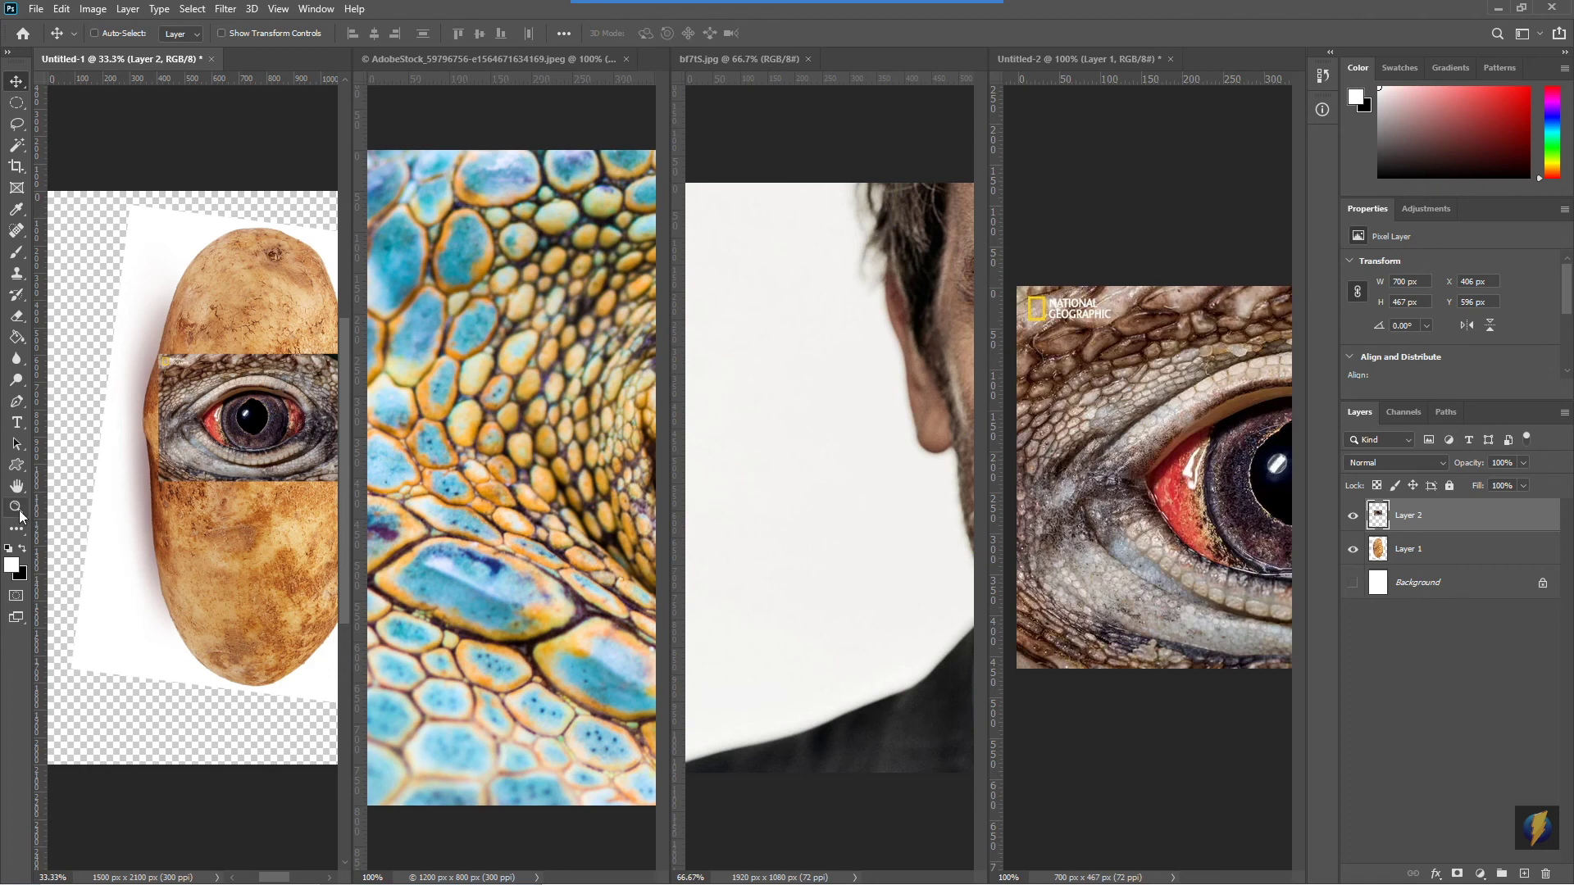
pyautogui.moveTo(623, 7)
pyautogui.click(848, 32)
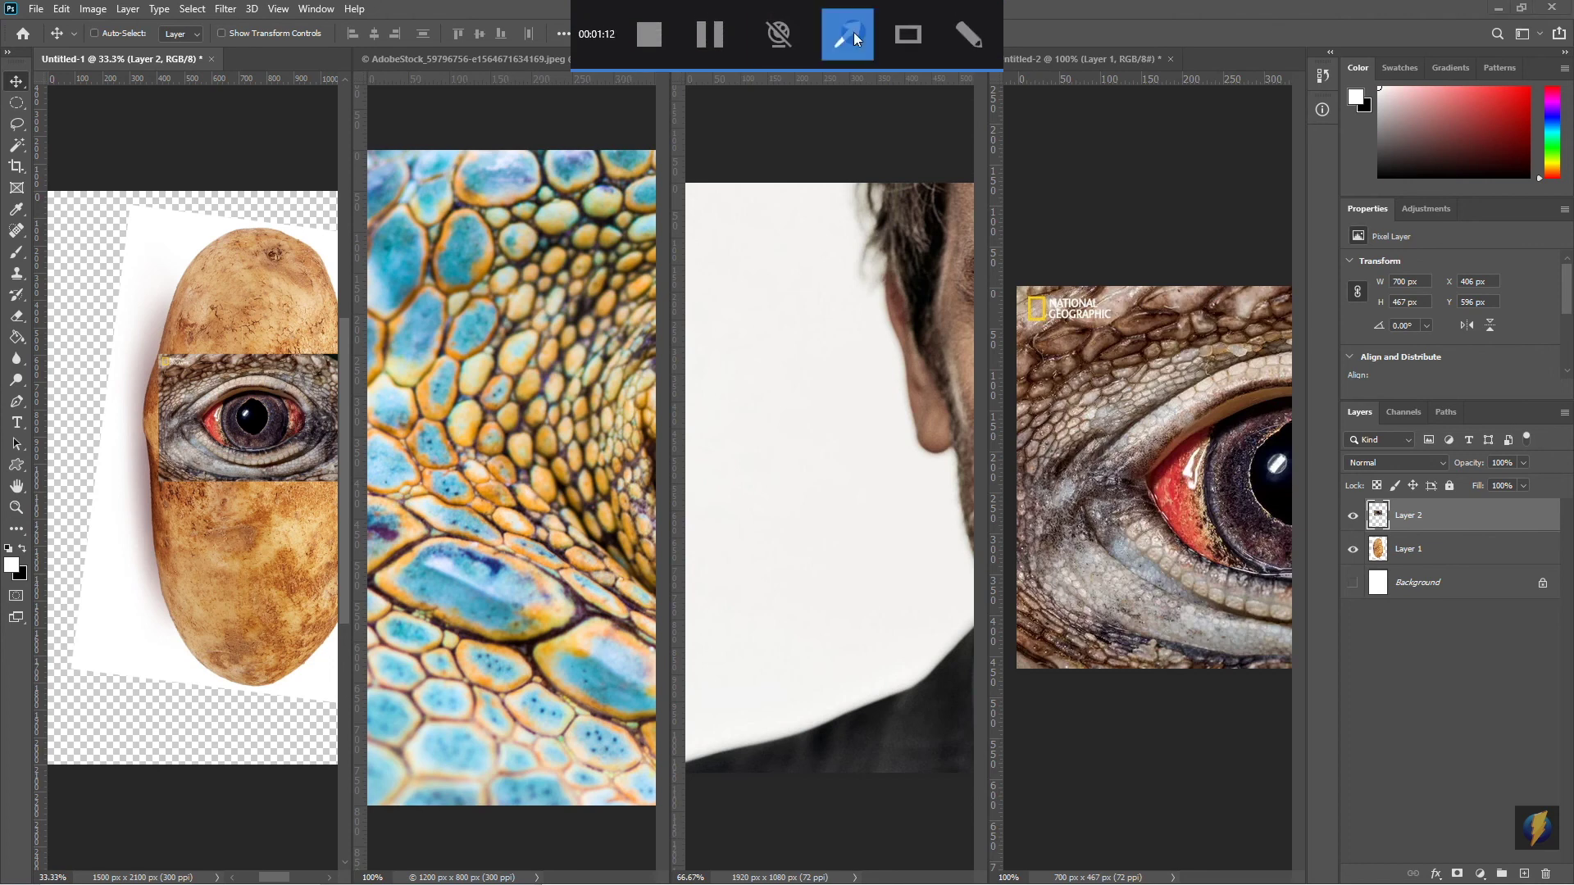
pyautogui.moveTo(112, 361); pyautogui.dragTo(27, 497)
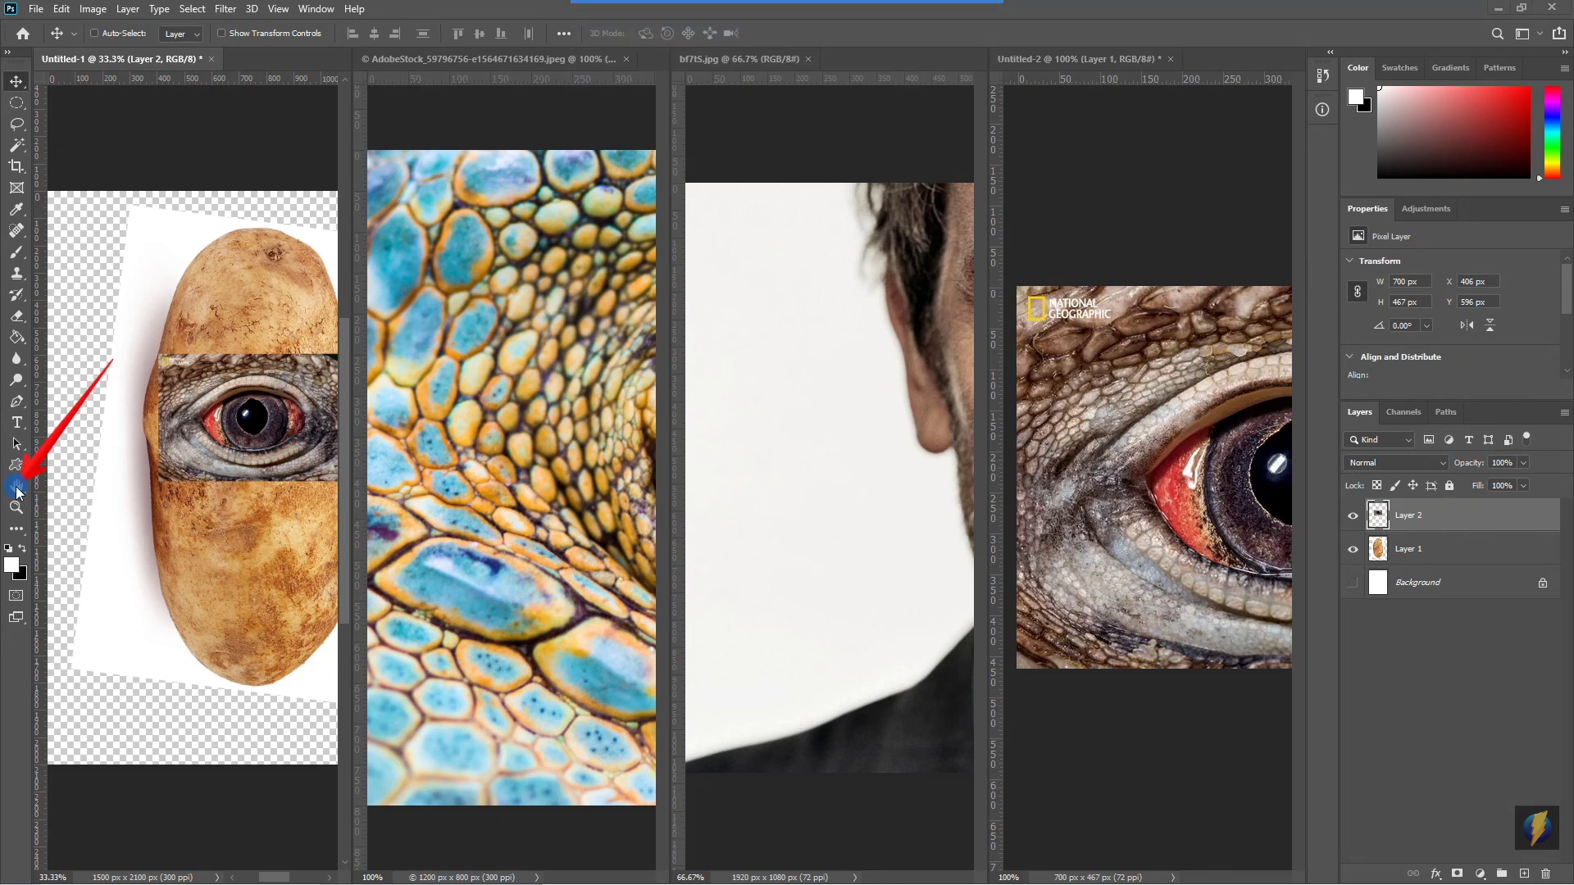
pyautogui.click(912, 518)
pyautogui.moveTo(916, 513); pyautogui.dragTo(867, 509)
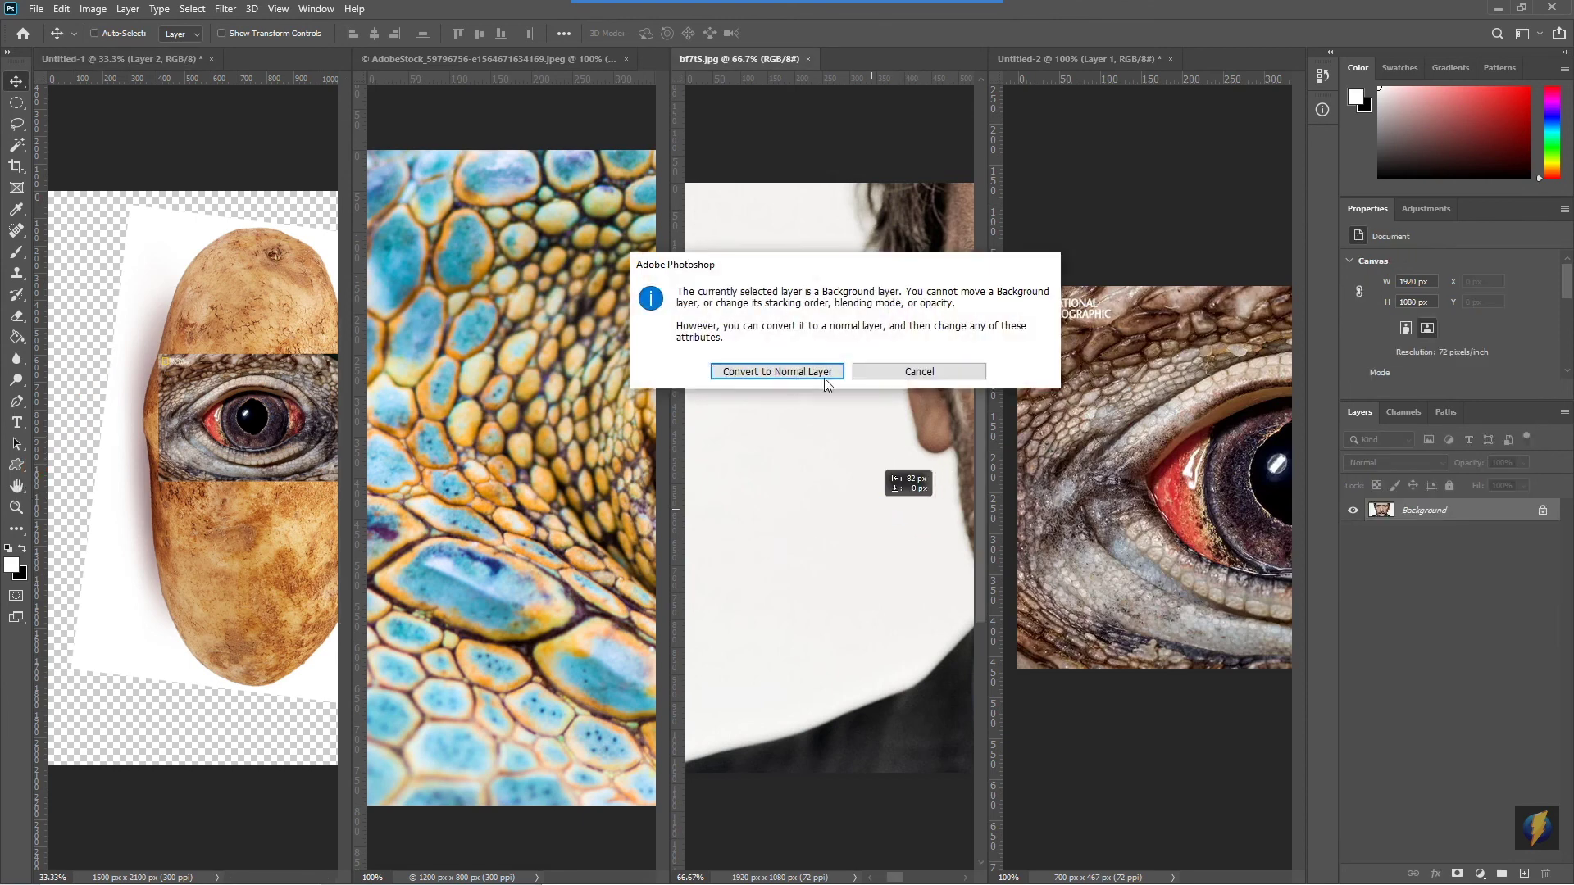
pyautogui.click(922, 373)
# Select the nose in the bf7tS portrait with a rectangular marquee and place a copy below the reptile eye on the potato
pyautogui.click(17, 486)
pyautogui.click(916, 443)
pyautogui.moveTo(915, 443); pyautogui.dragTo(563, 466)
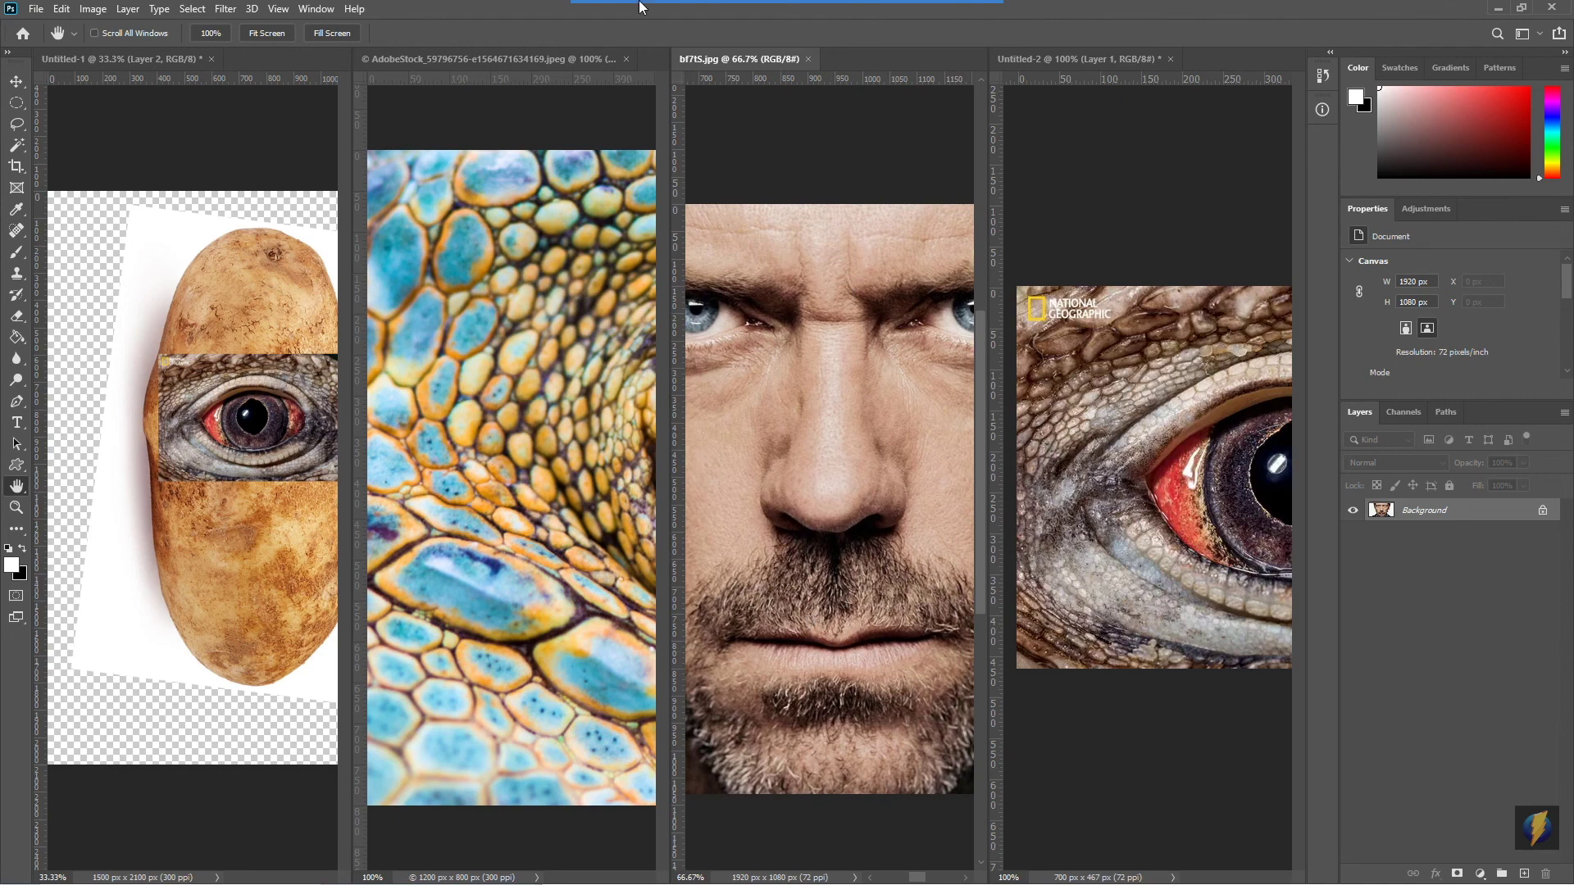
pyautogui.moveTo(644, 7)
pyautogui.click(859, 39)
pyautogui.moveTo(220, 125)
pyautogui.mouseDown()
pyautogui.moveTo(75, 118)
pyautogui.moveTo(41, 100)
pyautogui.mouseUp()
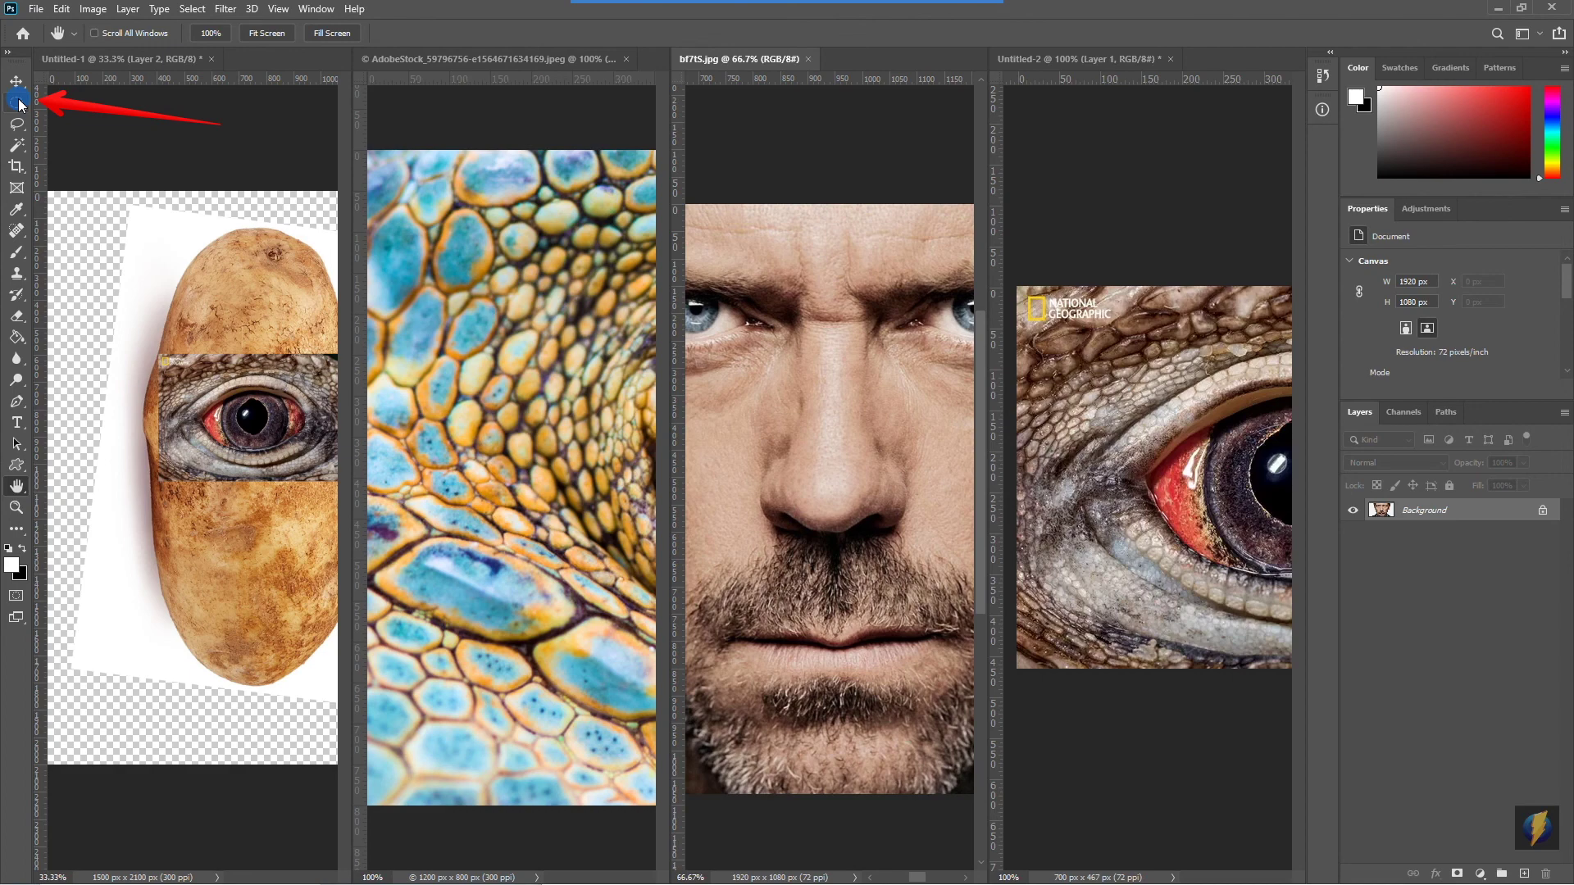
pyautogui.click(20, 104)
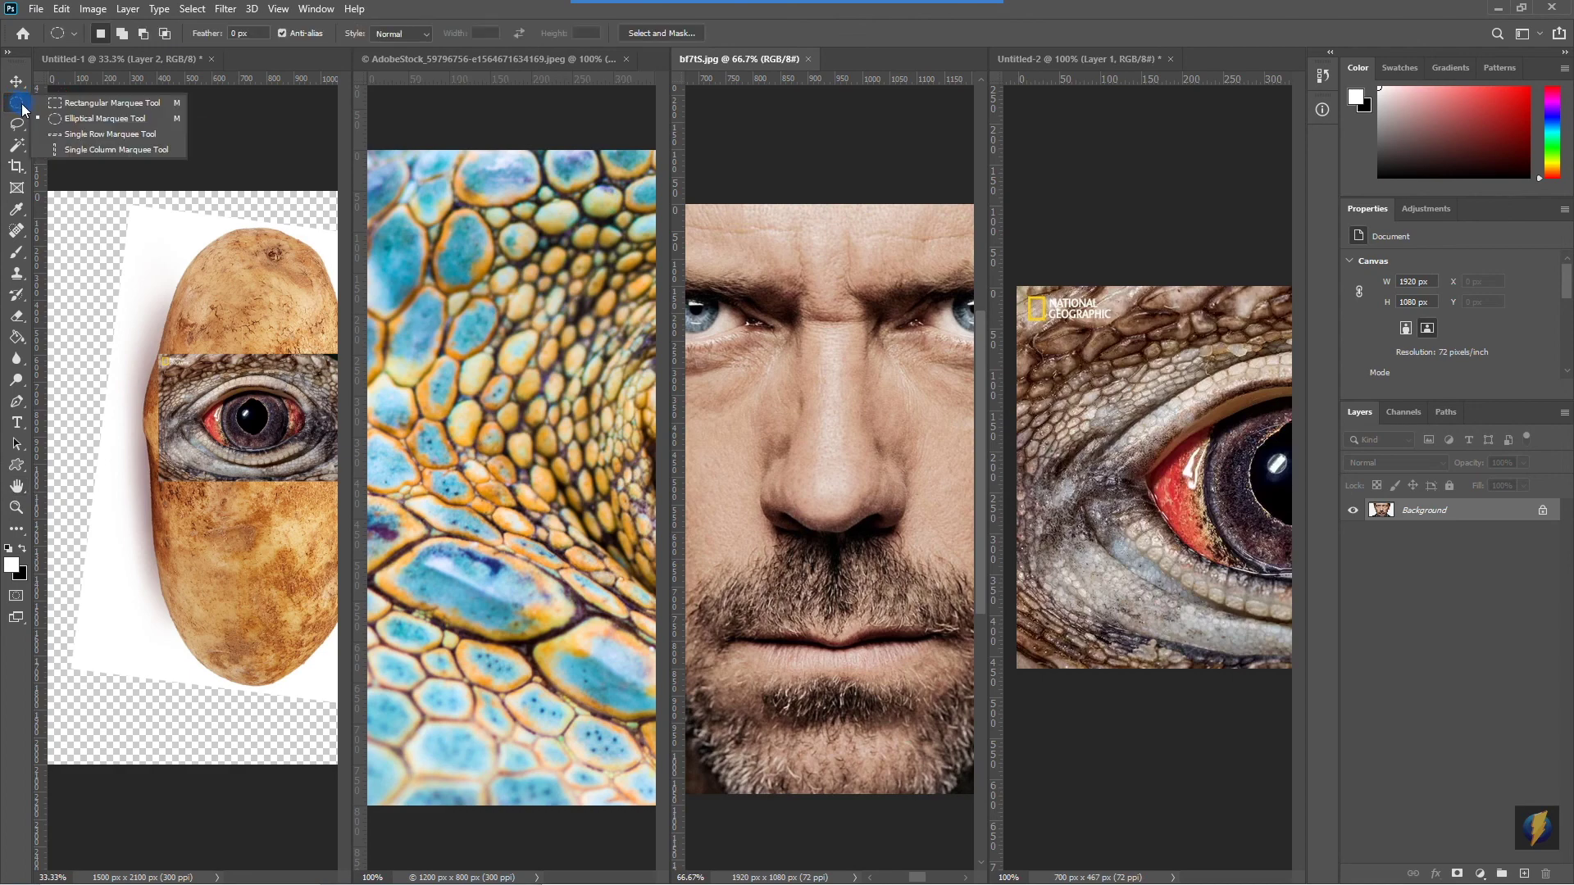
pyautogui.moveTo(27, 111); pyautogui.dragTo(71, 108)
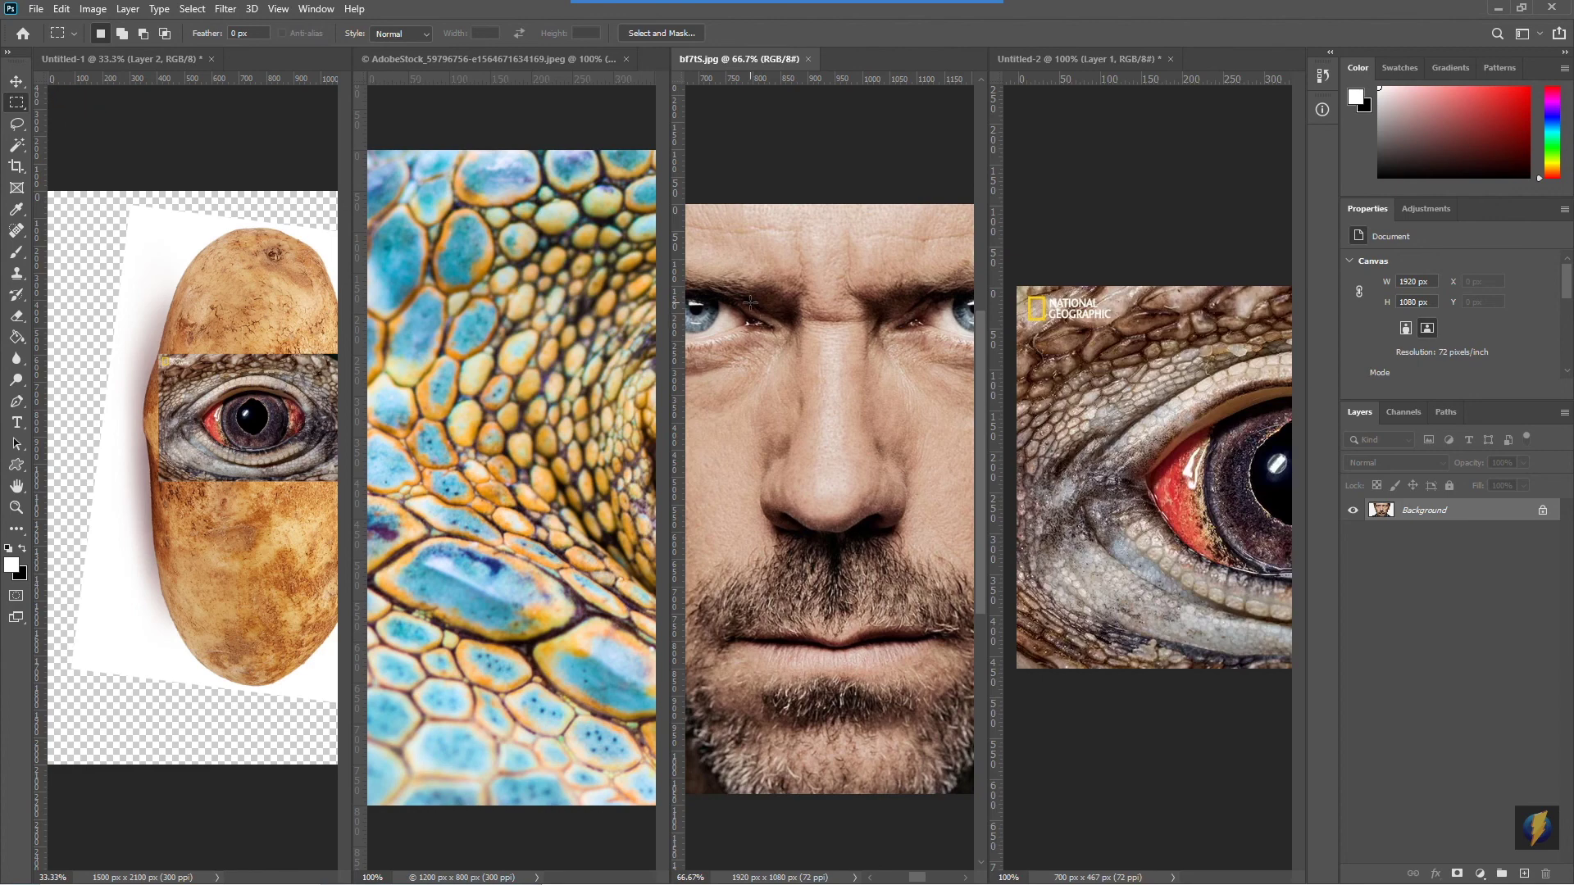
pyautogui.moveTo(751, 285); pyautogui.dragTo(914, 541)
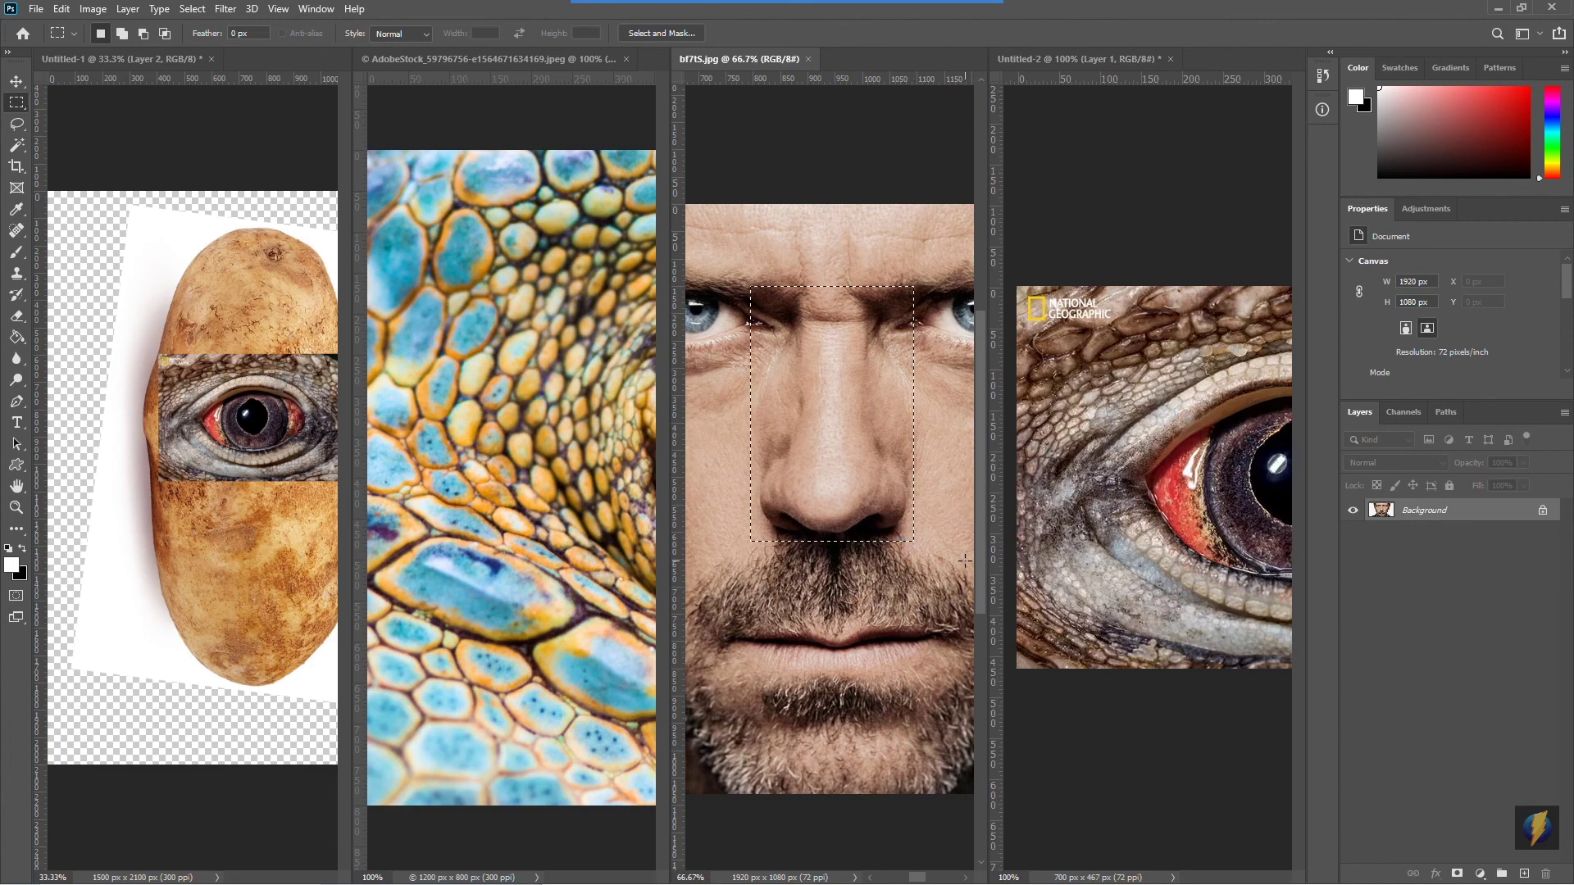
pyautogui.click(17, 81)
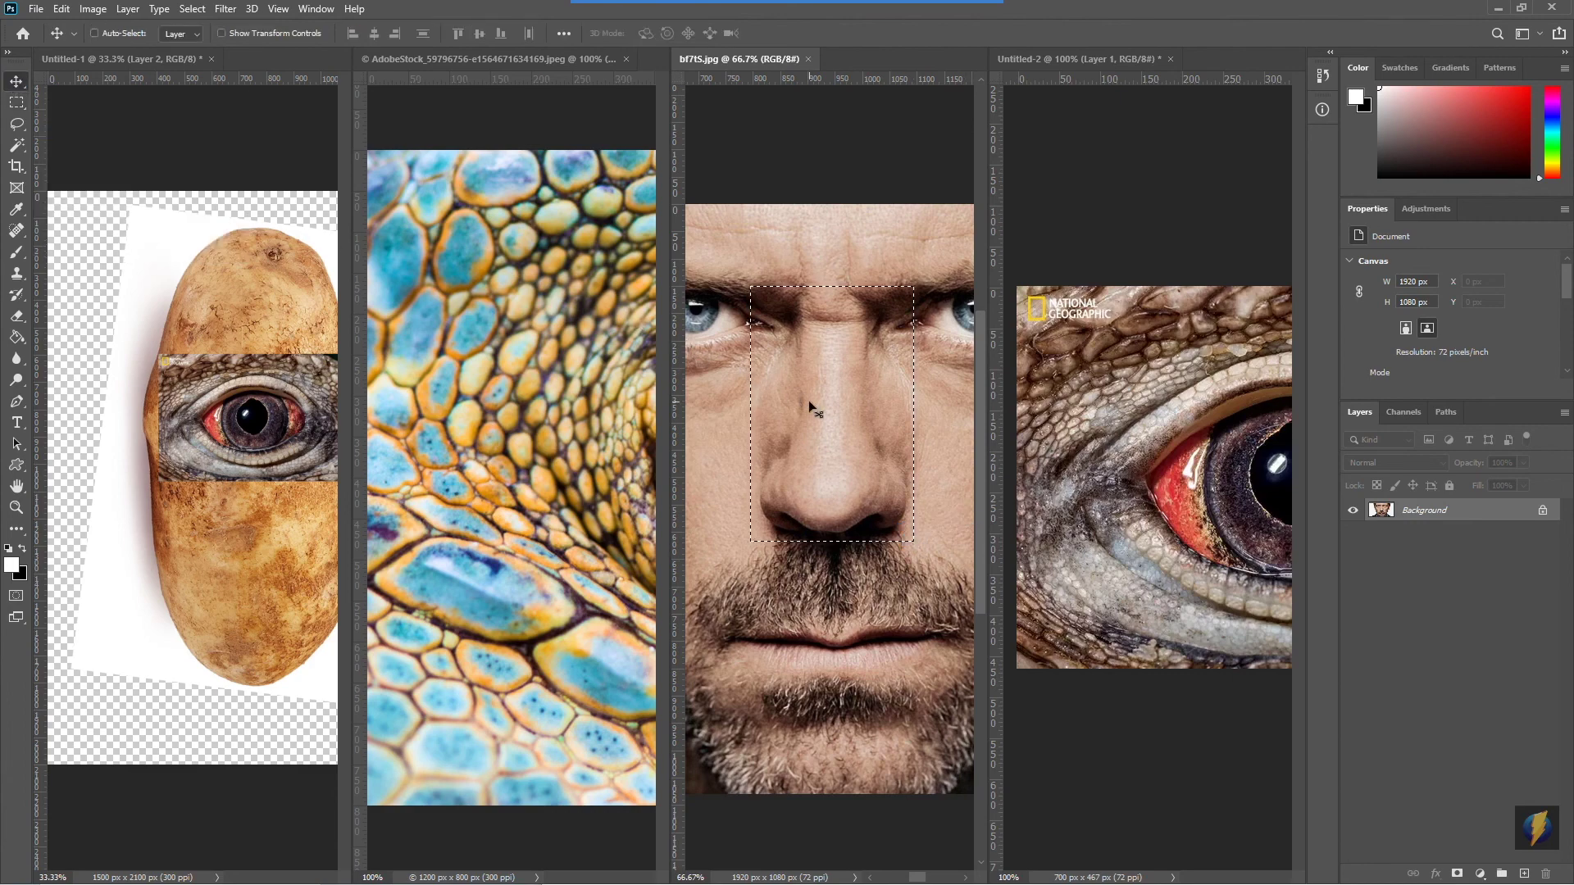
pyautogui.moveTo(843, 413); pyautogui.dragTo(248, 504)
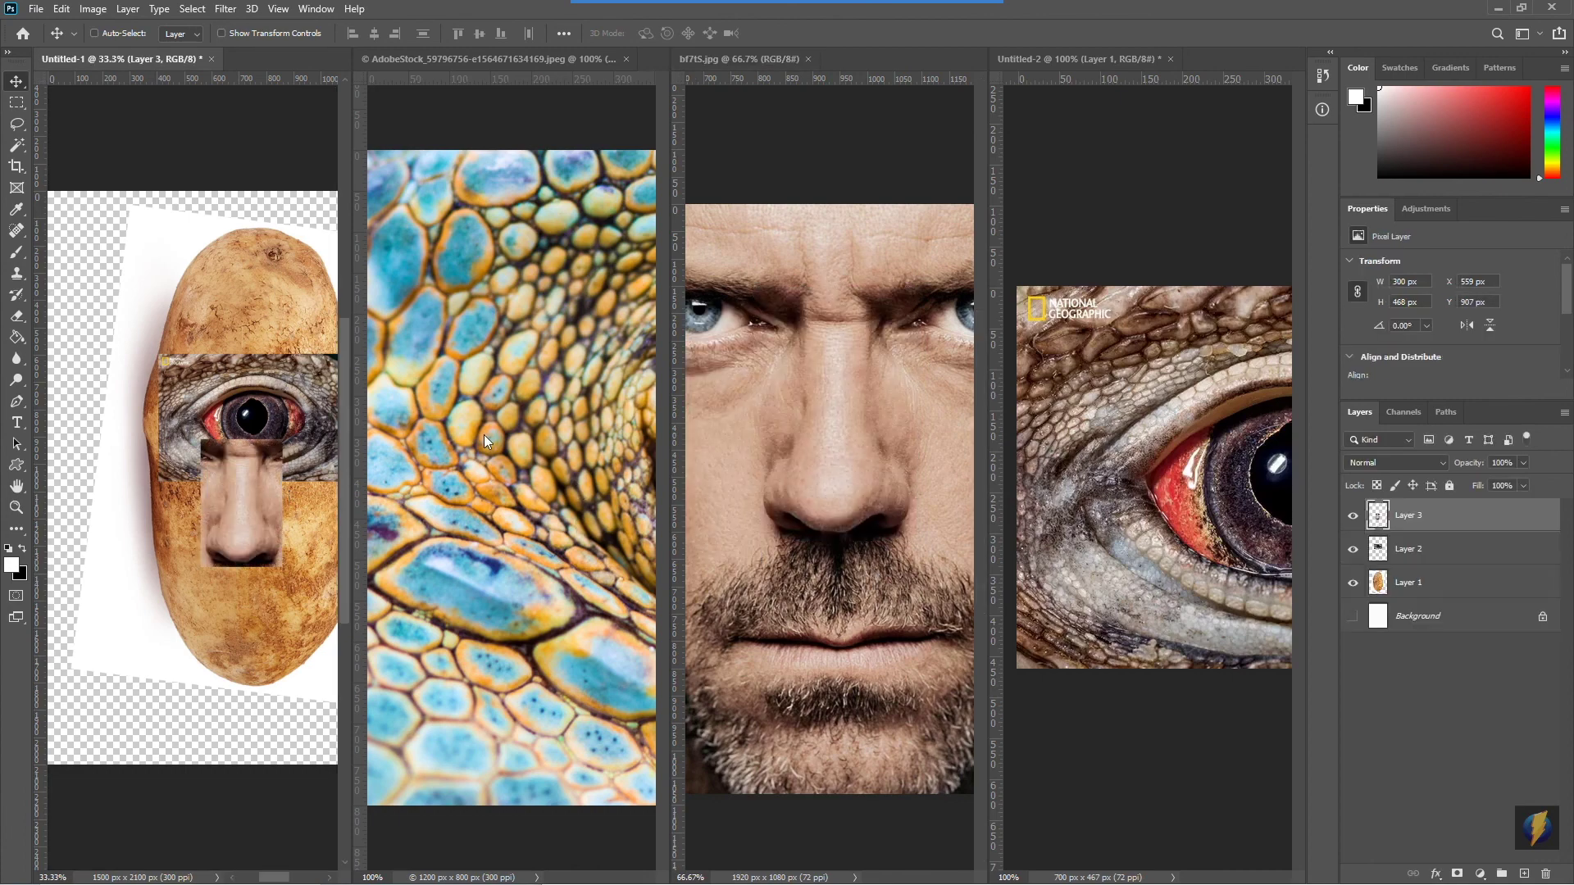
# Centre the lizard's eye in its document window, inspect the pupil up close and zoom out to 50% to show the whole eye
pyautogui.click(16, 486)
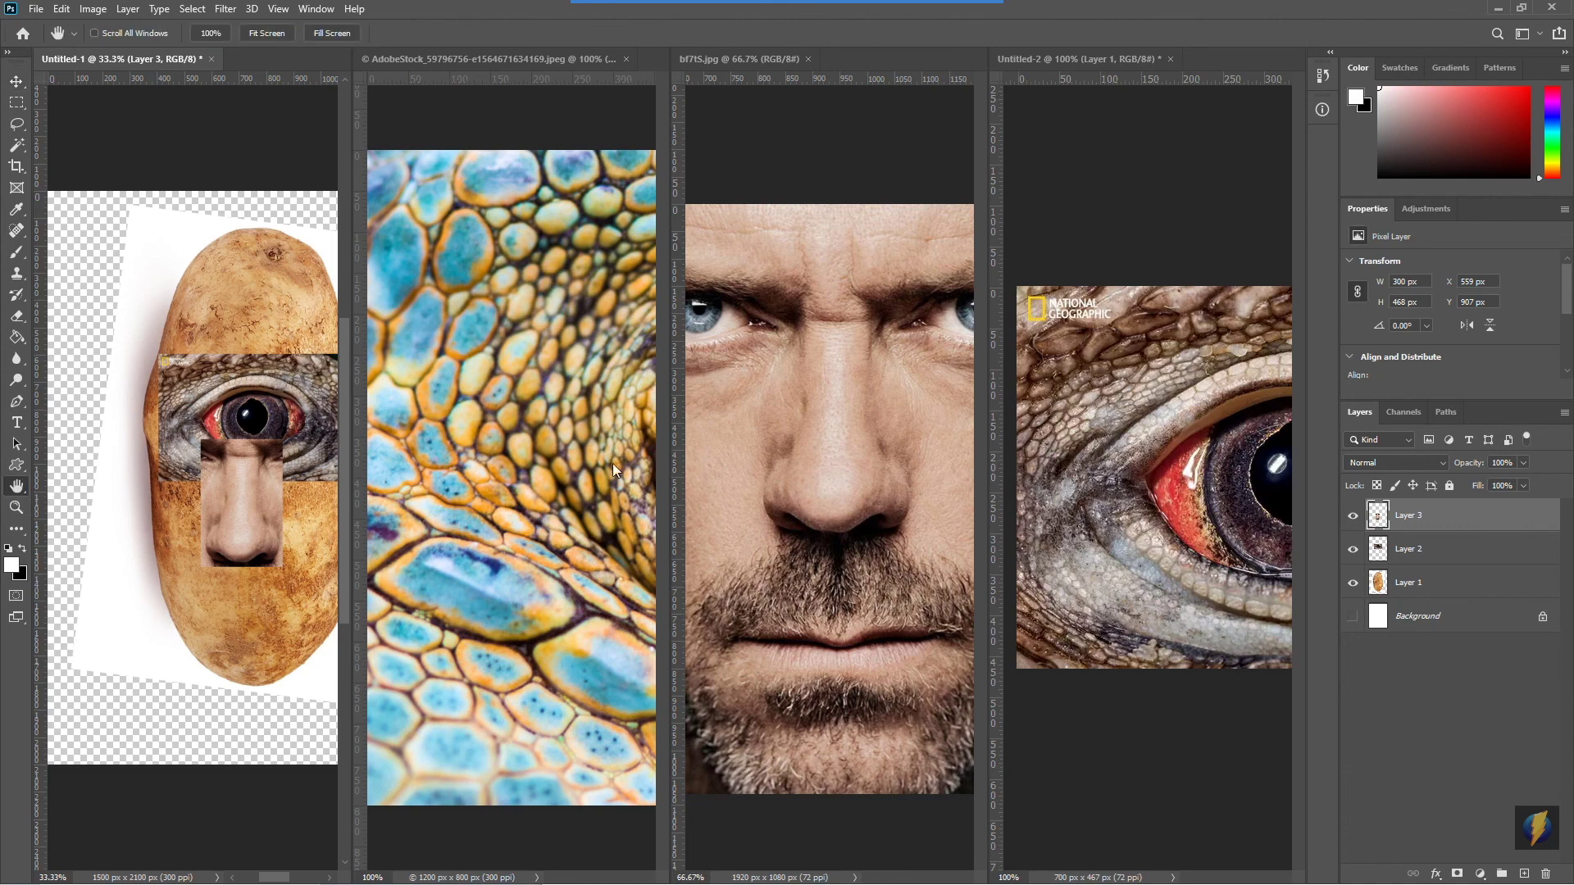
pyautogui.click(569, 469)
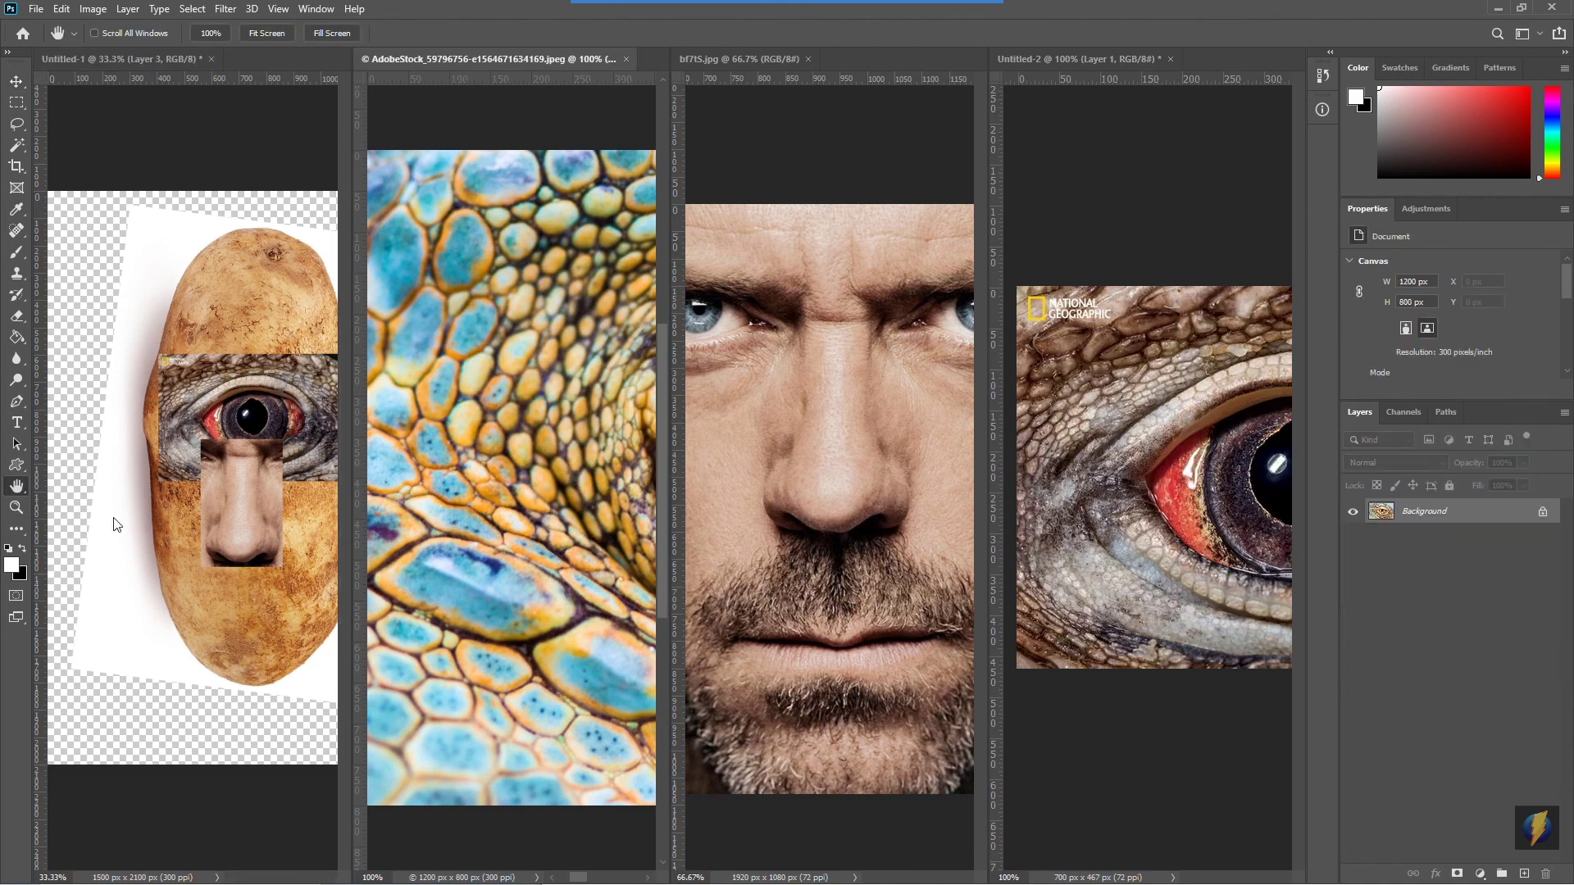
pyautogui.moveTo(573, 431); pyautogui.dragTo(335, 464)
pyautogui.moveTo(622, 468); pyautogui.dragTo(453, 443)
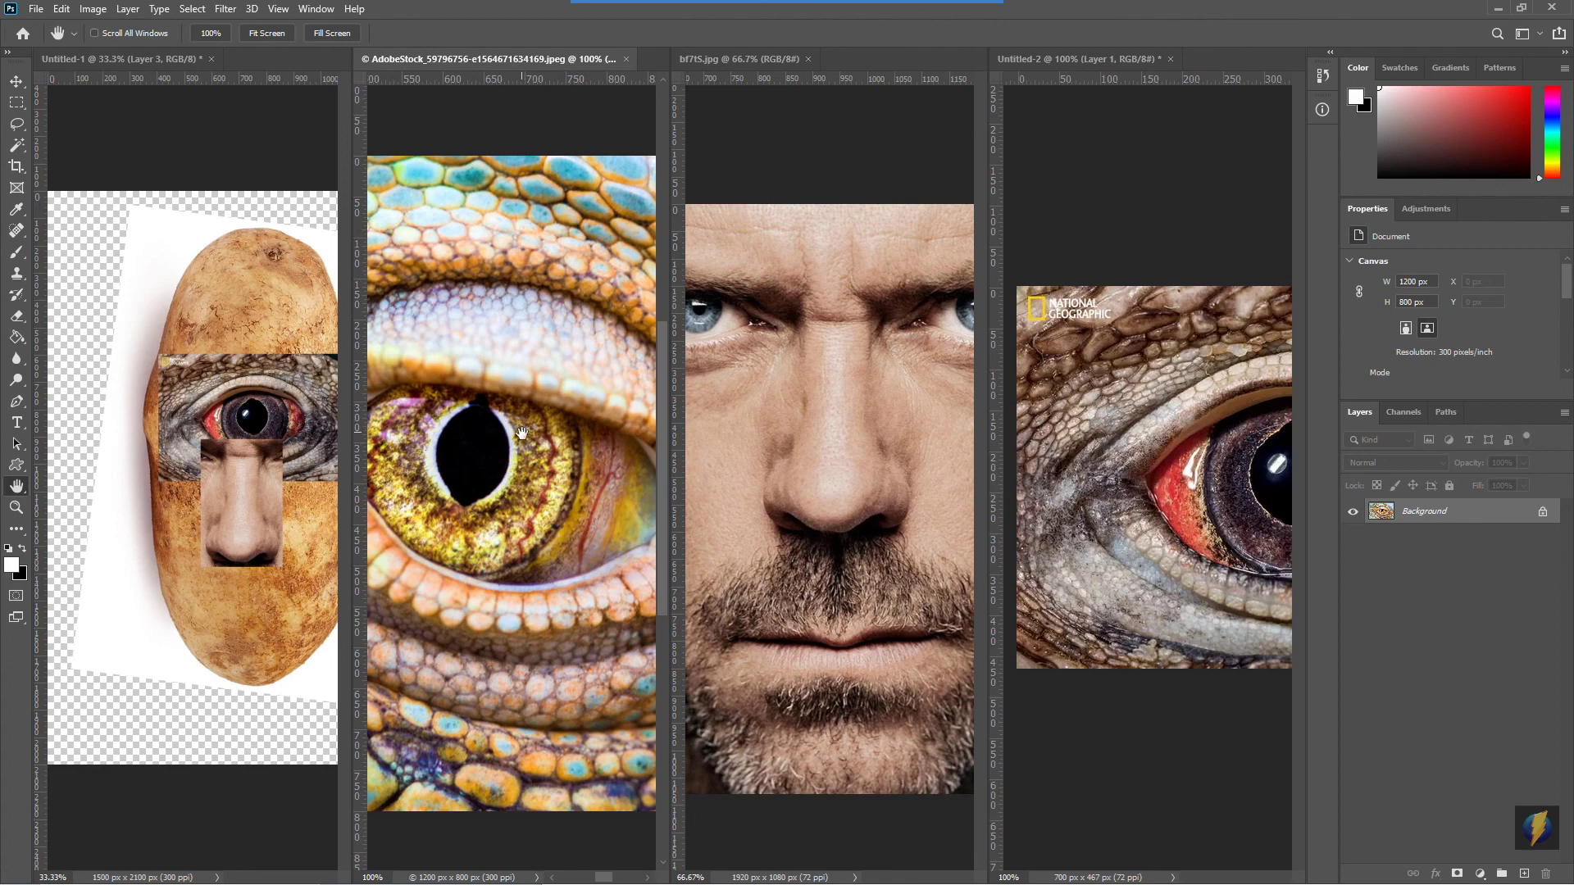
pyautogui.moveTo(764, 7)
pyautogui.click(847, 20)
pyautogui.moveTo(229, 187)
pyautogui.mouseDown()
pyautogui.moveTo(35, 457)
pyautogui.moveTo(27, 502)
pyautogui.mouseUp()
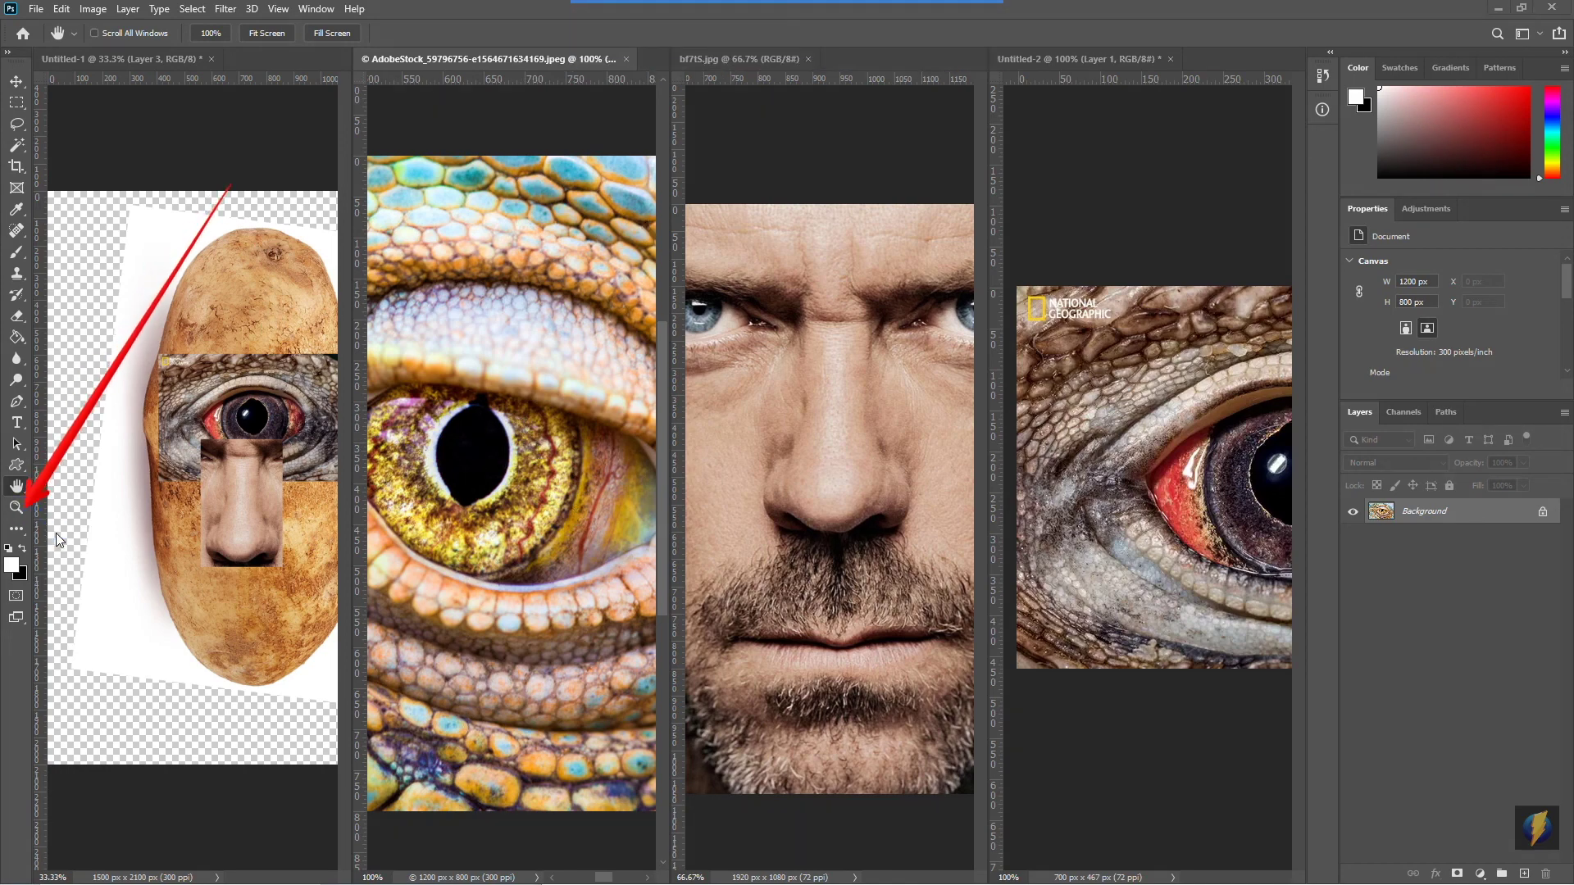
pyautogui.click(18, 510)
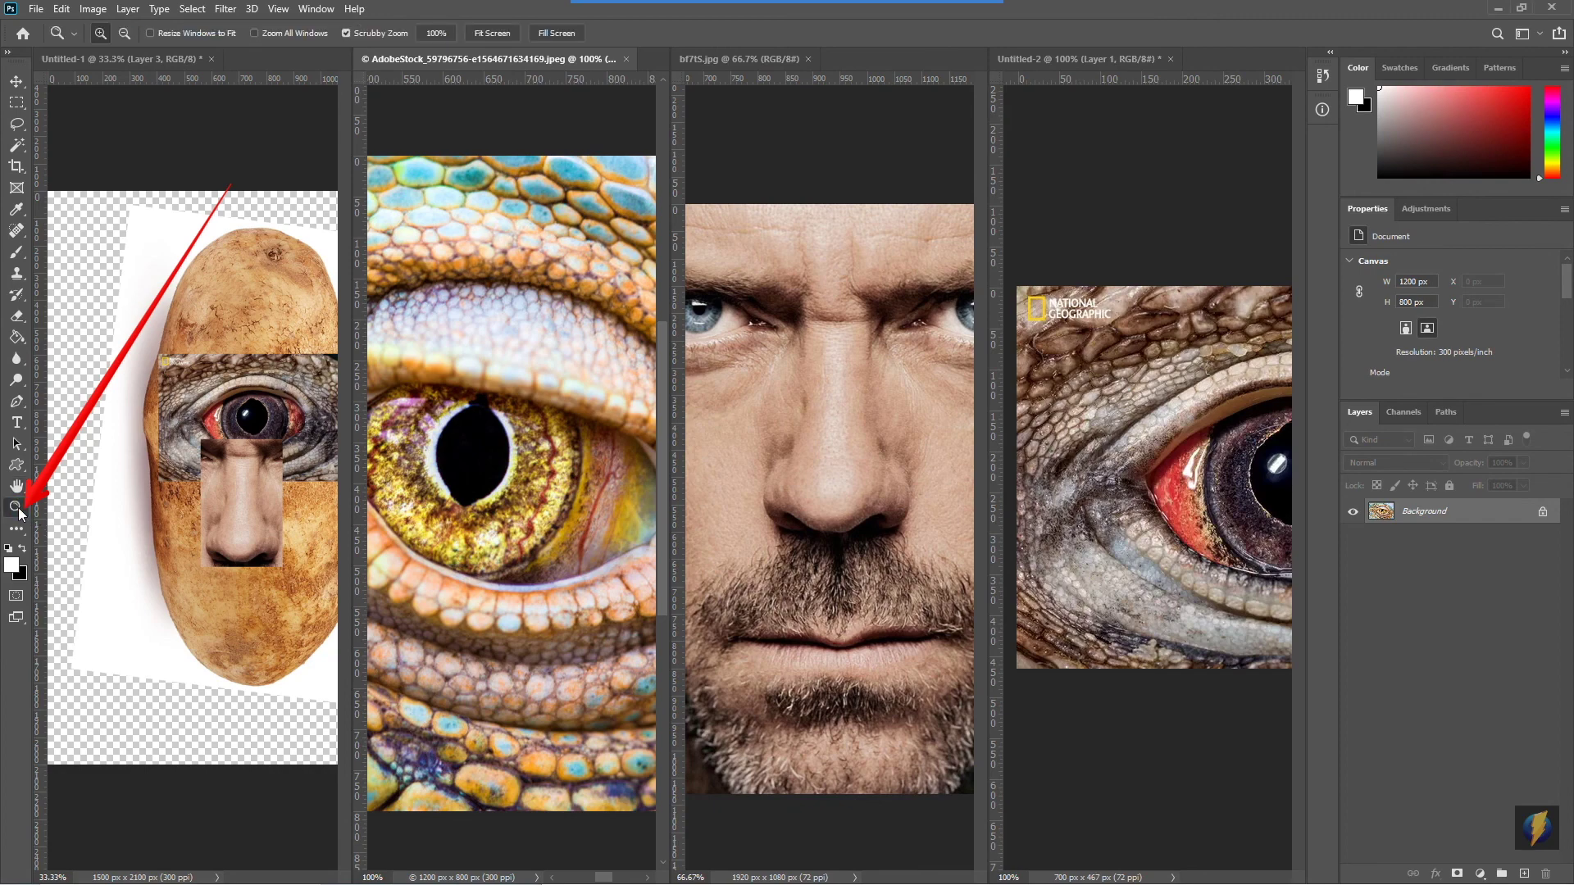
pyautogui.click(505, 464)
pyautogui.click(505, 464)
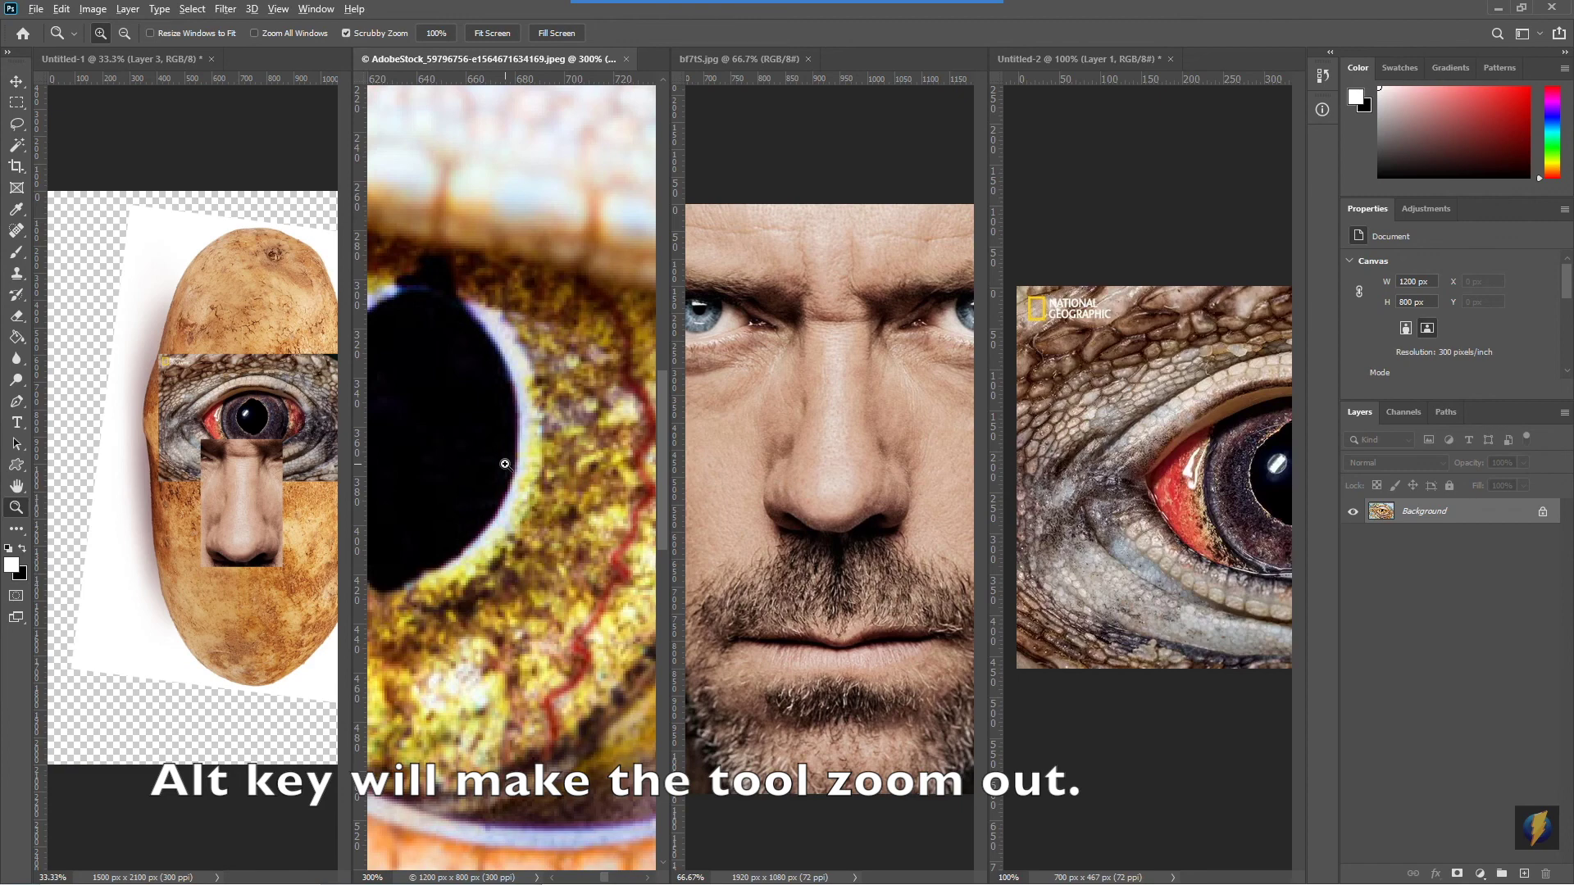
pyautogui.keyDown('alt'); pyautogui.click(505, 464); pyautogui.keyUp('alt')
pyautogui.keyDown('alt'); pyautogui.click(505, 464); pyautogui.keyUp('alt')
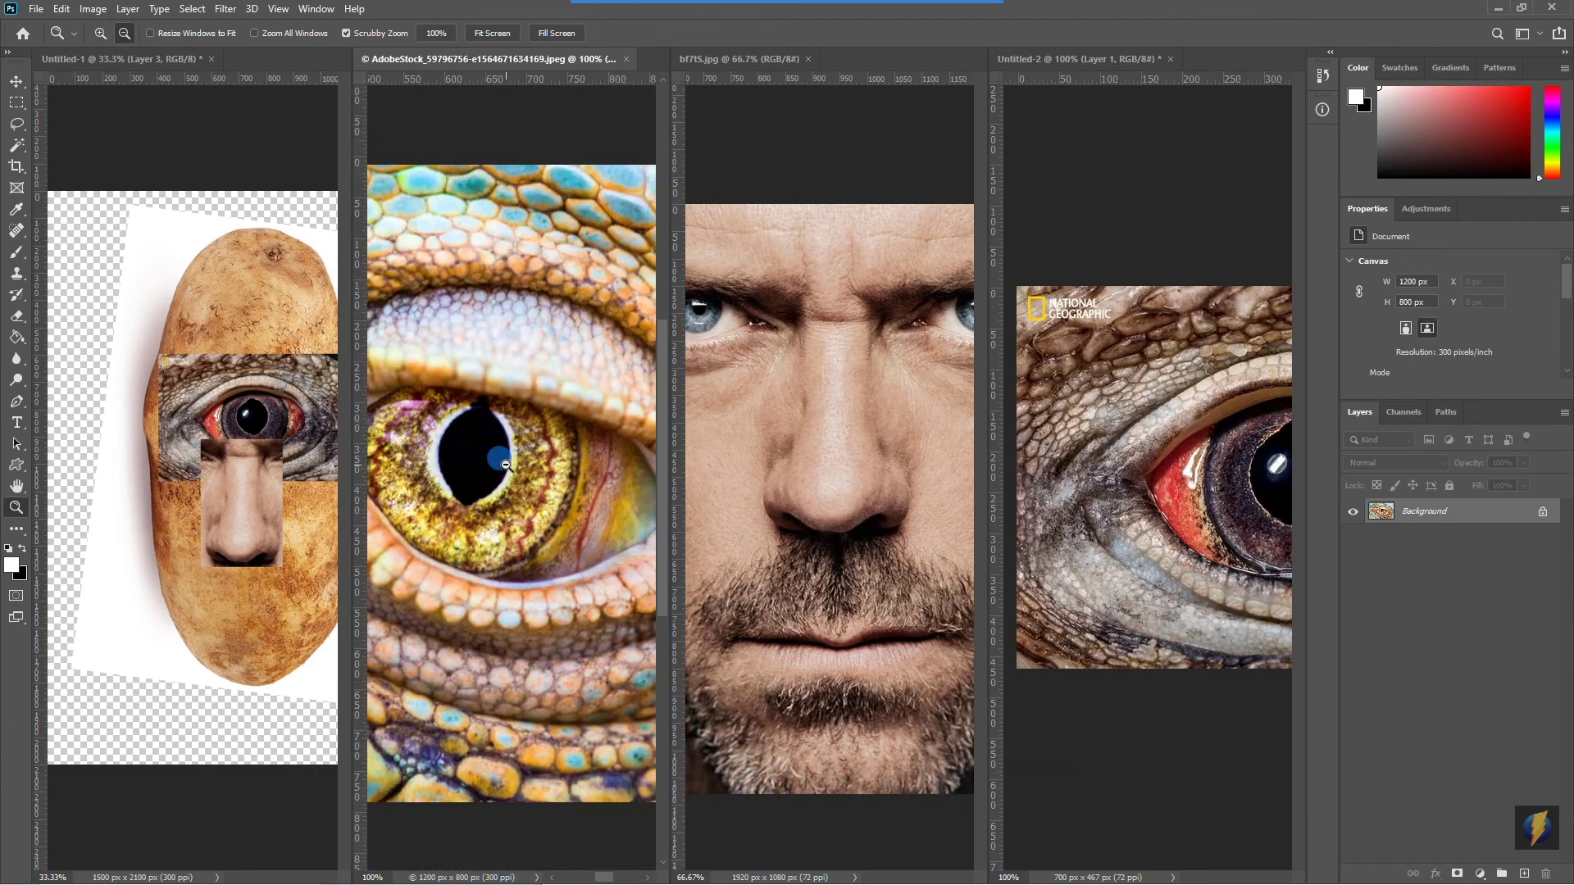
pyautogui.keyDown('alt'); pyautogui.click(505, 465); pyautogui.keyUp('alt')
pyautogui.keyDown('alt'); pyautogui.click(505, 464); pyautogui.keyUp('alt')
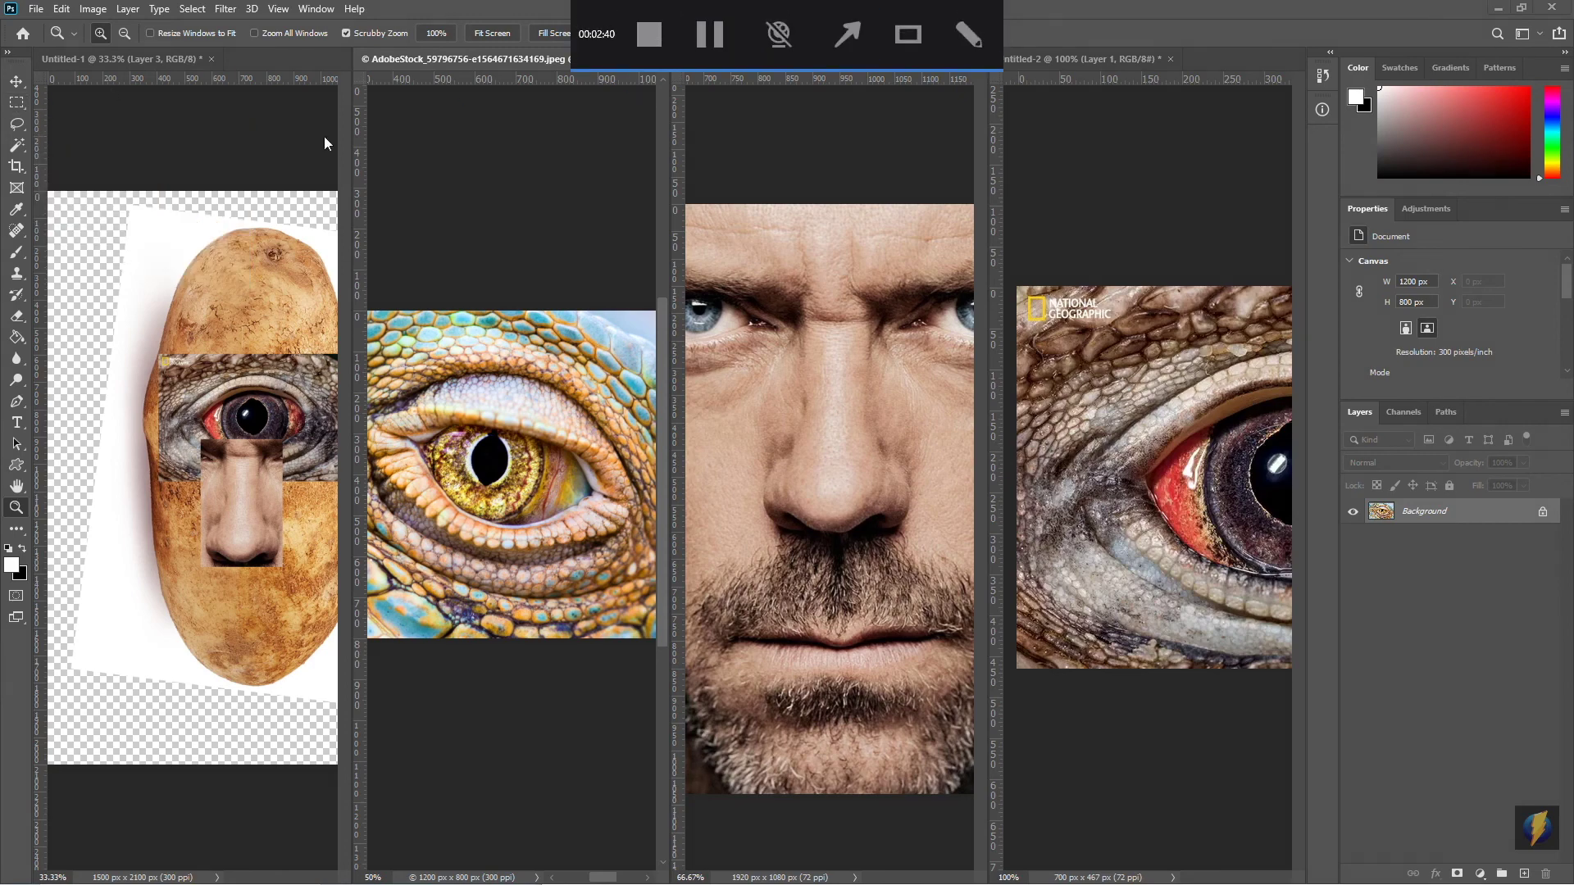
# Draw a freehand Lasso selection around the lizard's yellow eye and its surrounding eyelids
pyautogui.moveTo(277, 101); pyautogui.dragTo(22, 131)
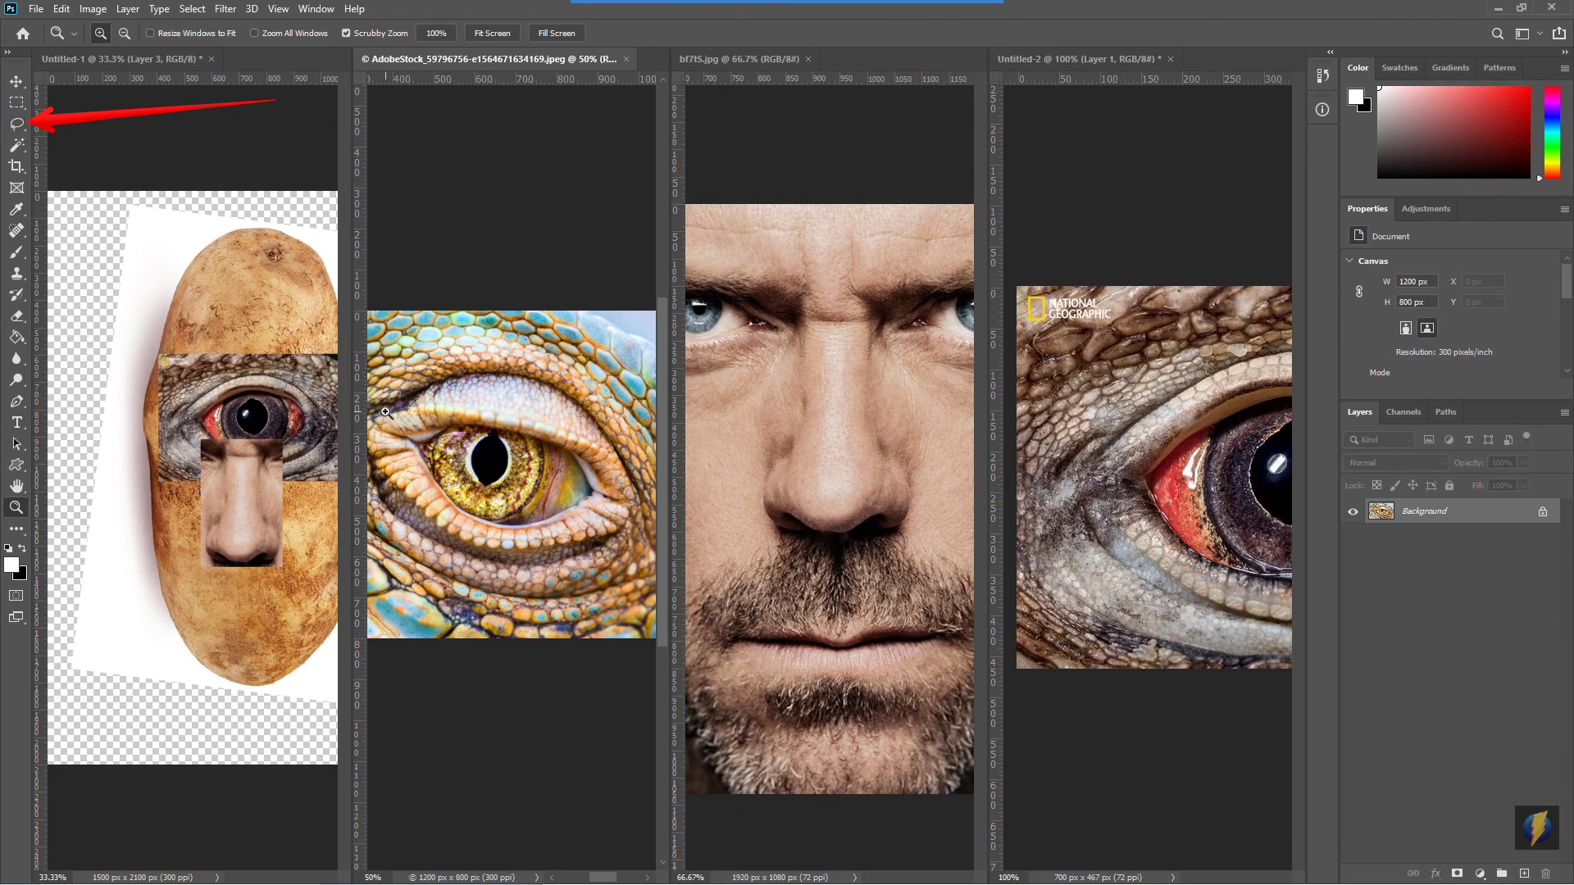
pyautogui.click(17, 124)
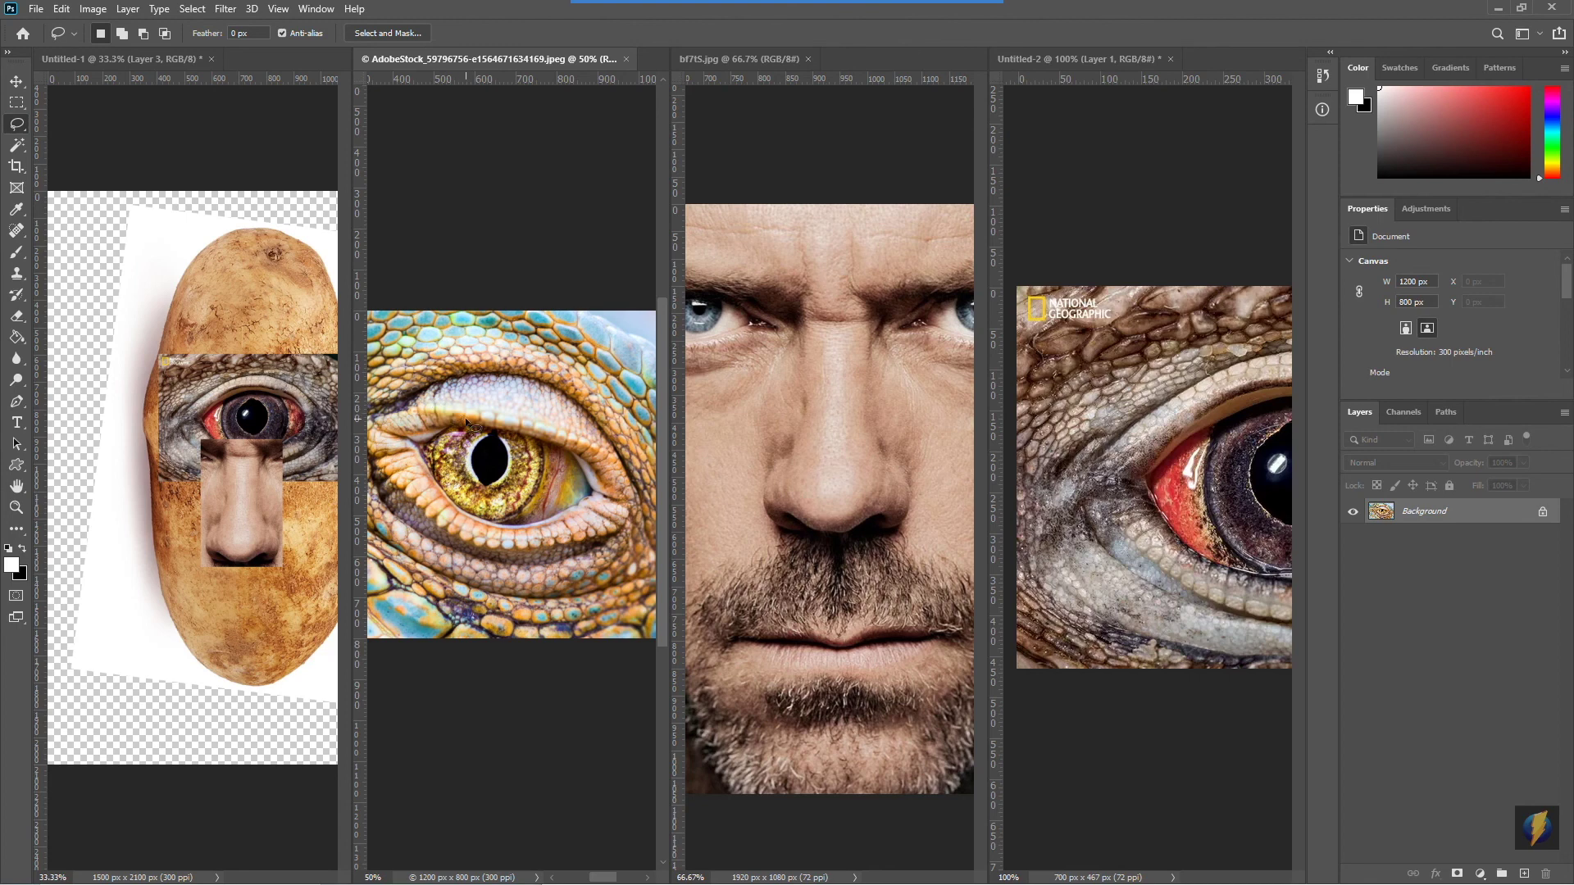
pyautogui.moveTo(376, 409)
pyautogui.mouseDown()
pyautogui.moveTo(429, 378)
pyautogui.moveTo(500, 369)
pyautogui.mouseUp()
pyautogui.moveTo(641, 482)
pyautogui.mouseDown()
pyautogui.moveTo(645, 527)
pyautogui.moveTo(613, 549)
pyautogui.moveTo(491, 572)
pyautogui.moveTo(391, 525)
pyautogui.moveTo(360, 448)
pyautogui.mouseUp()
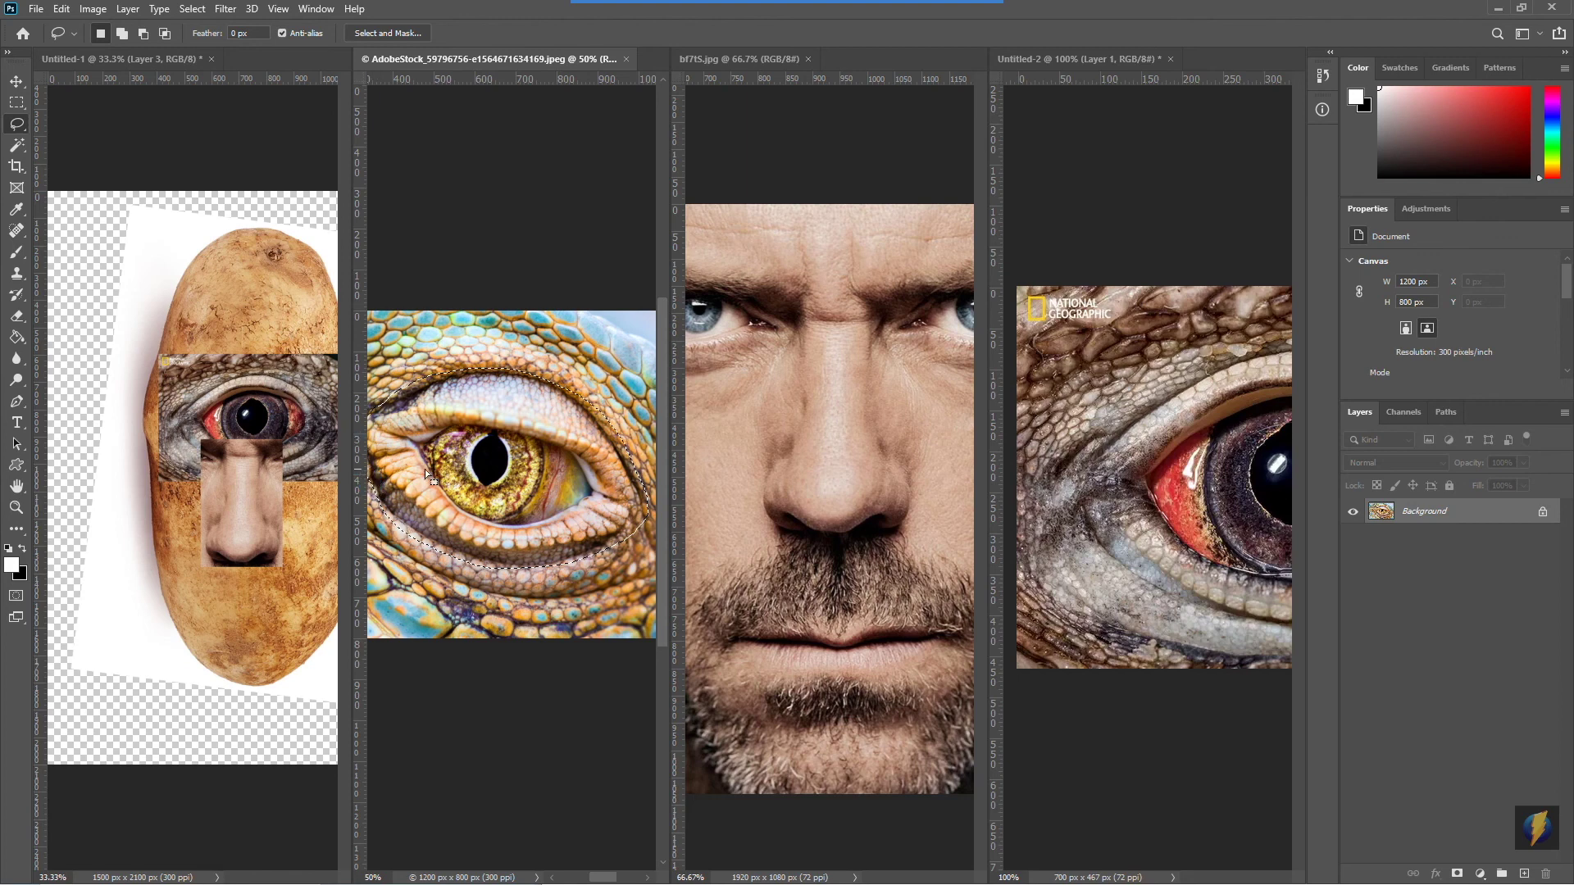
# Copy the lasso-selected yellow lizard eye into Untitled-1, overlapping the potato's left edge beside the reptile eye
pyautogui.click(17, 82)
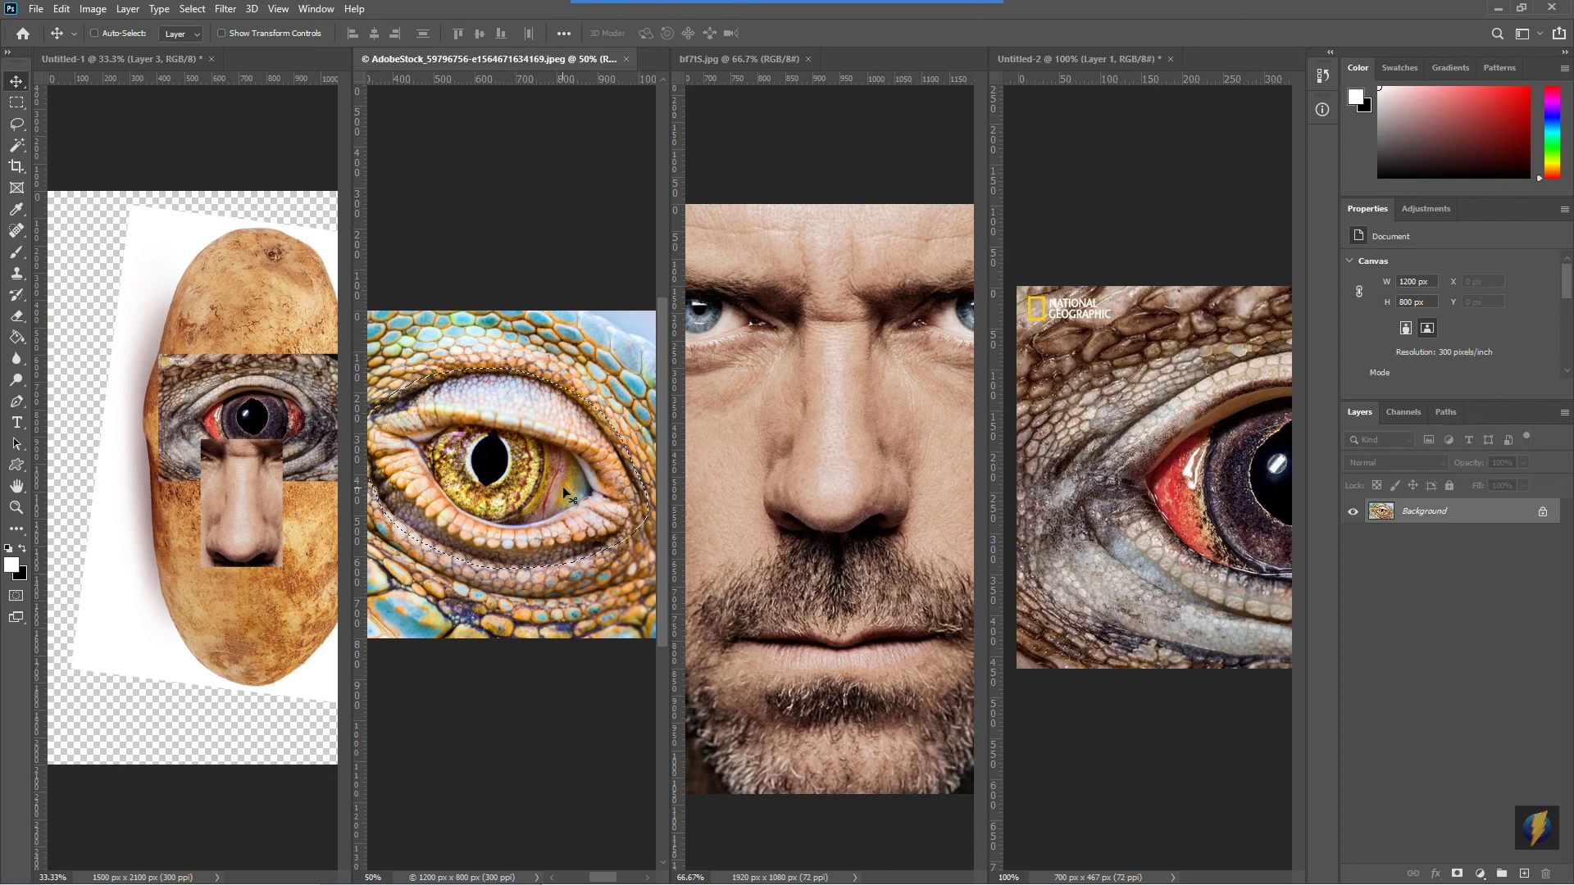
pyautogui.moveTo(563, 485)
pyautogui.mouseDown()
pyautogui.moveTo(410, 434)
pyautogui.moveTo(189, 425)
pyautogui.mouseUp()
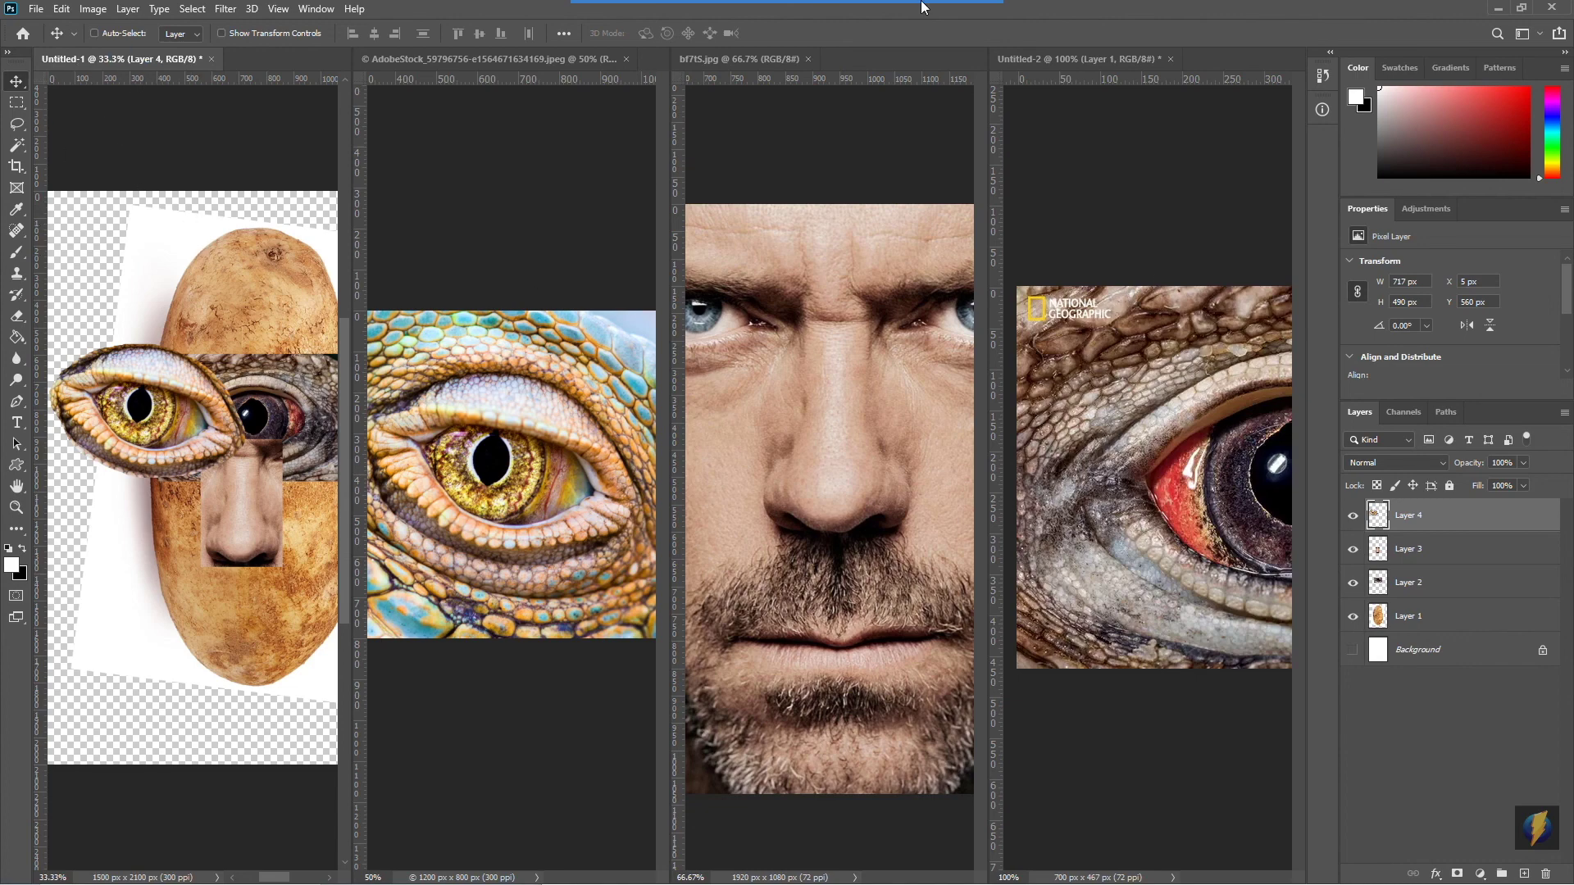
# Consolidate all open document windows into tabs
pyautogui.click(848, 35)
pyautogui.moveTo(239, 252); pyautogui.dragTo(312, 18)
pyautogui.click(314, 10)
pyautogui.moveTo(322, 28)
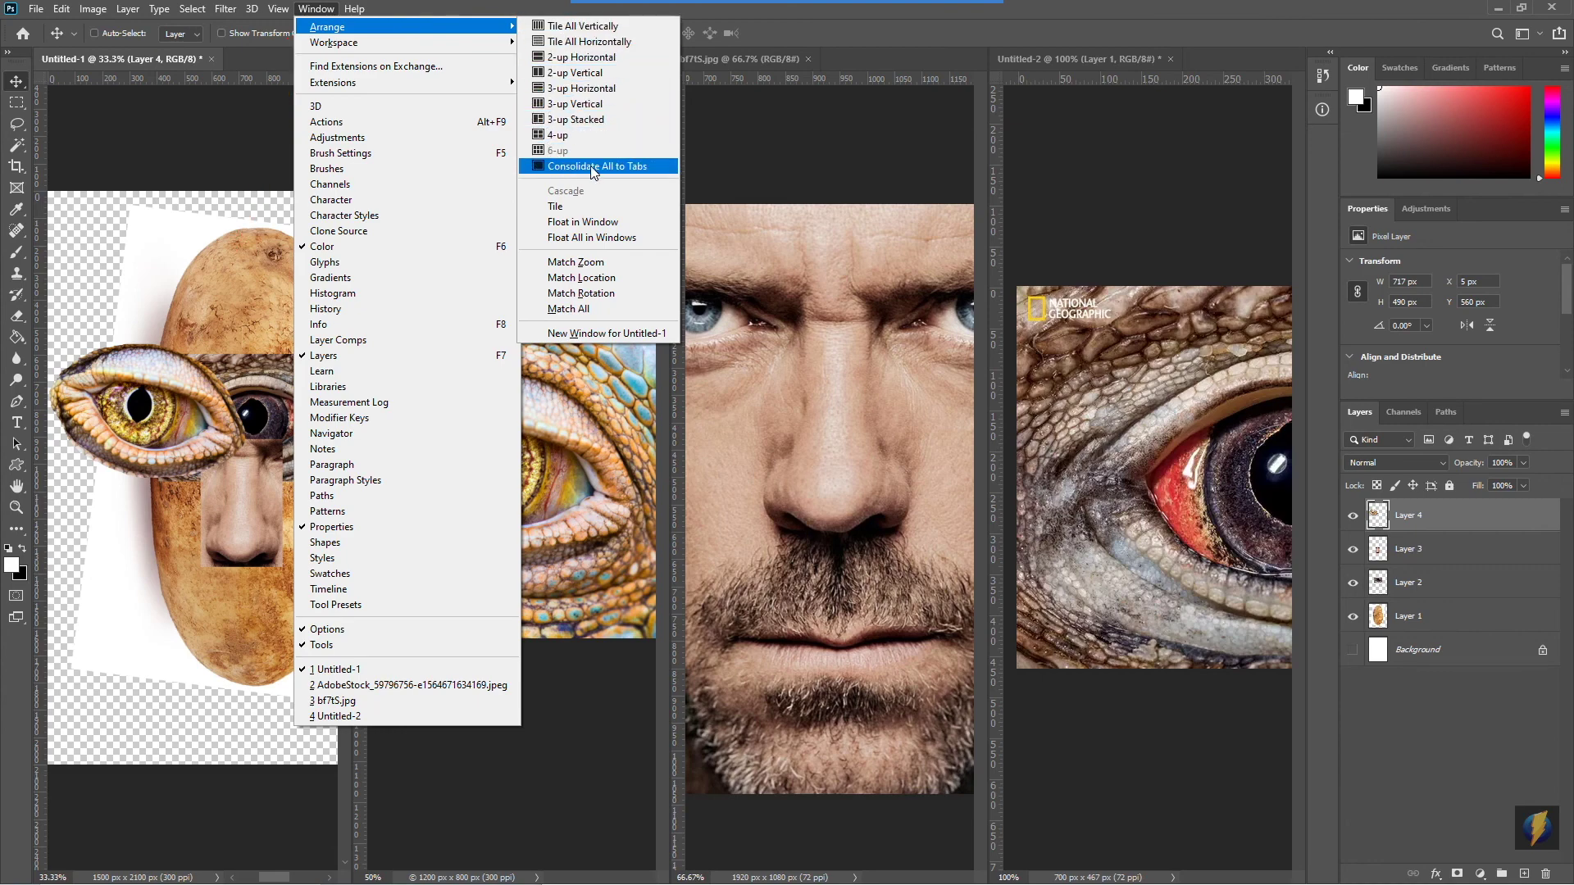
pyautogui.click(617, 168)
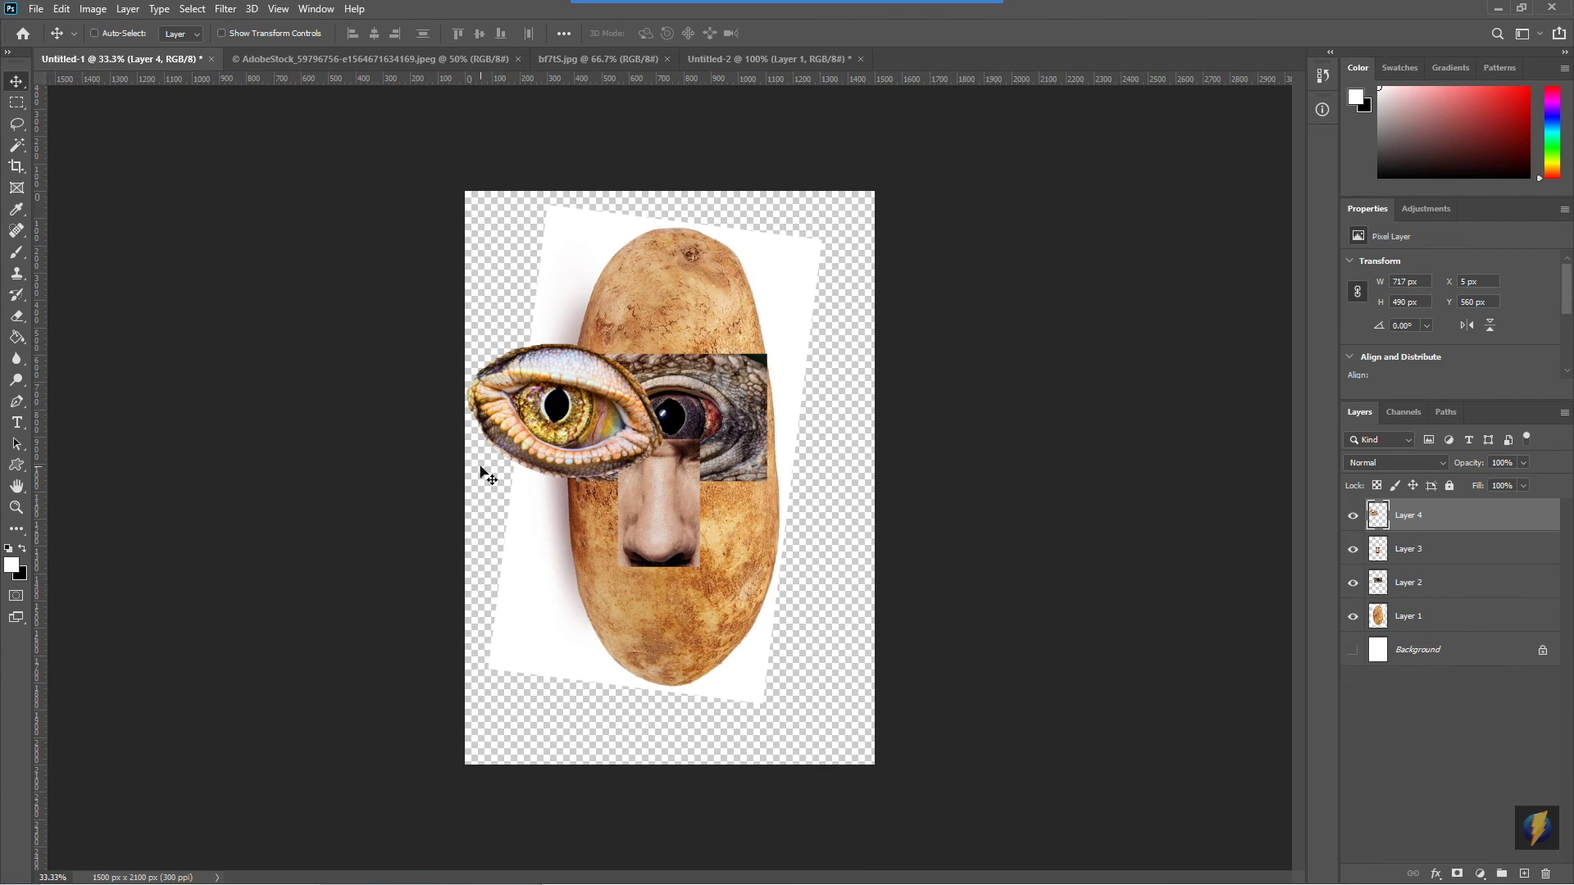
# Look through the lizard, portrait and Untitled-2 documents, and return to the Untitled-1 potato collage
pyautogui.click(336, 59)
pyautogui.click(582, 58)
pyautogui.click(727, 58)
pyautogui.click(622, 59)
pyautogui.click(455, 59)
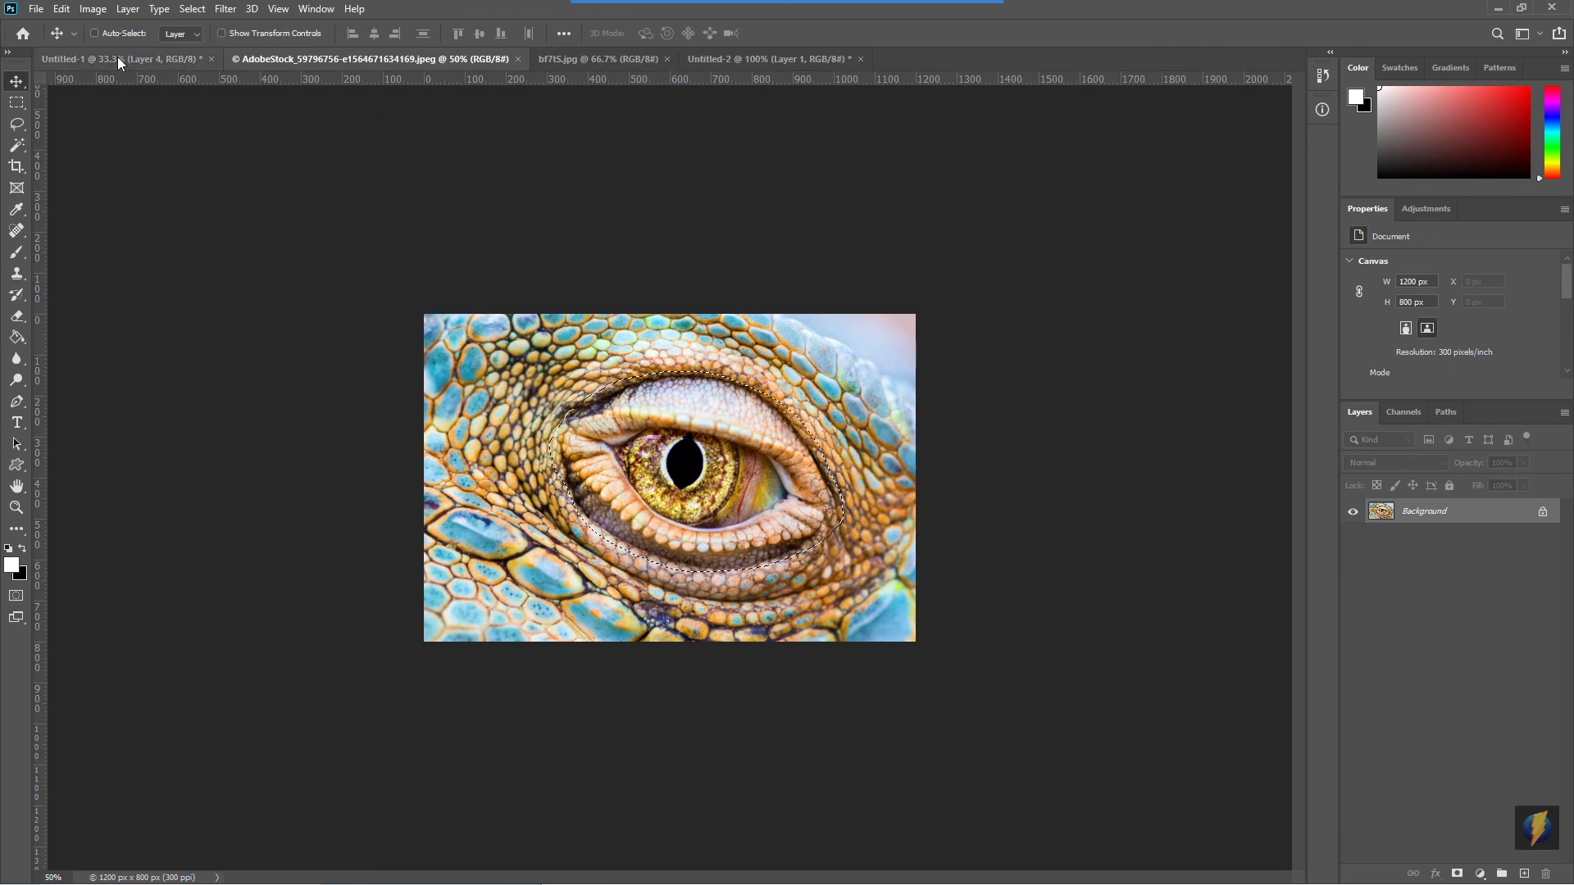
pyautogui.click(117, 57)
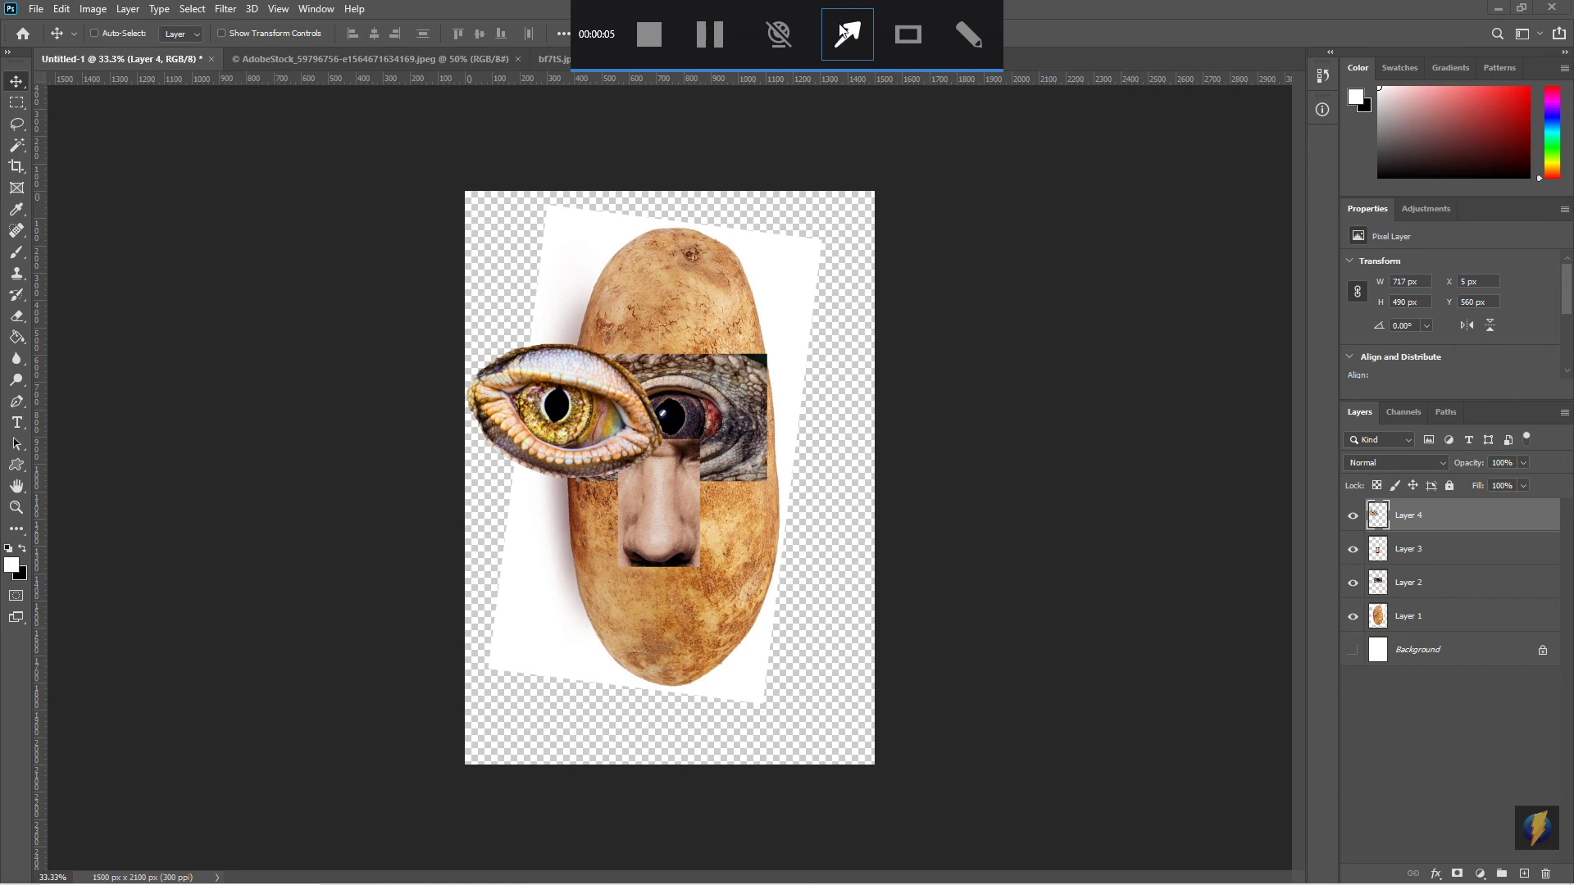
# Hide Layers 4, 3, 2 and 1 one after another and show them again to identify each layer's content
pyautogui.moveTo(918, 444)
pyautogui.mouseDown()
pyautogui.moveTo(1330, 412)
pyautogui.moveTo(1345, 416)
pyautogui.moveTo(1341, 590)
pyautogui.moveTo(1294, 465)
pyautogui.moveTo(1274, 469)
pyautogui.moveTo(1353, 524)
pyautogui.mouseUp()
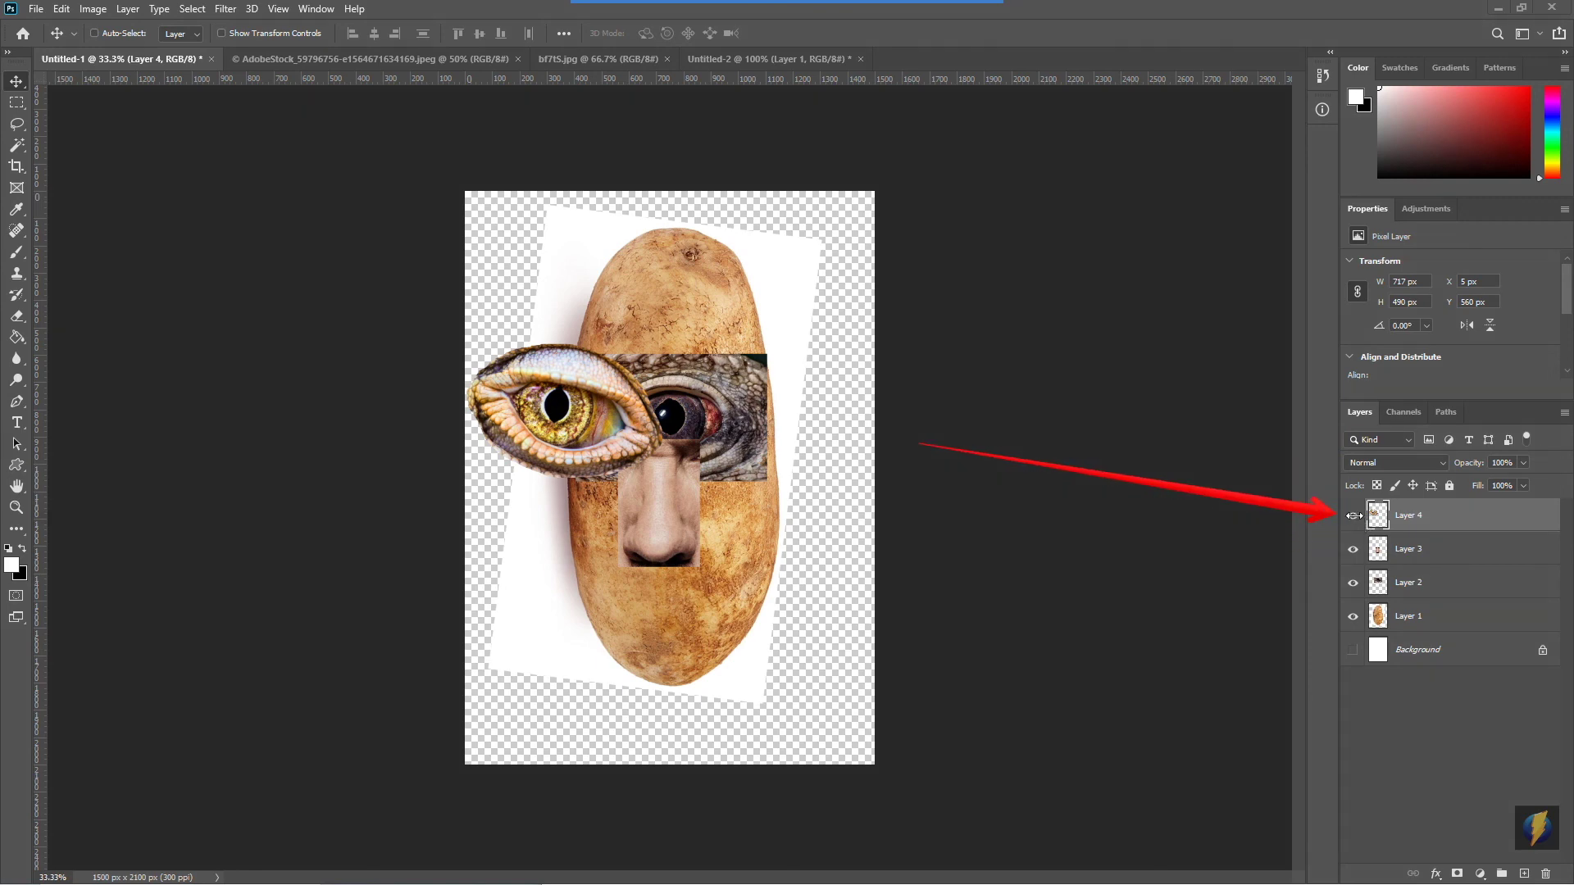
pyautogui.click(1353, 516)
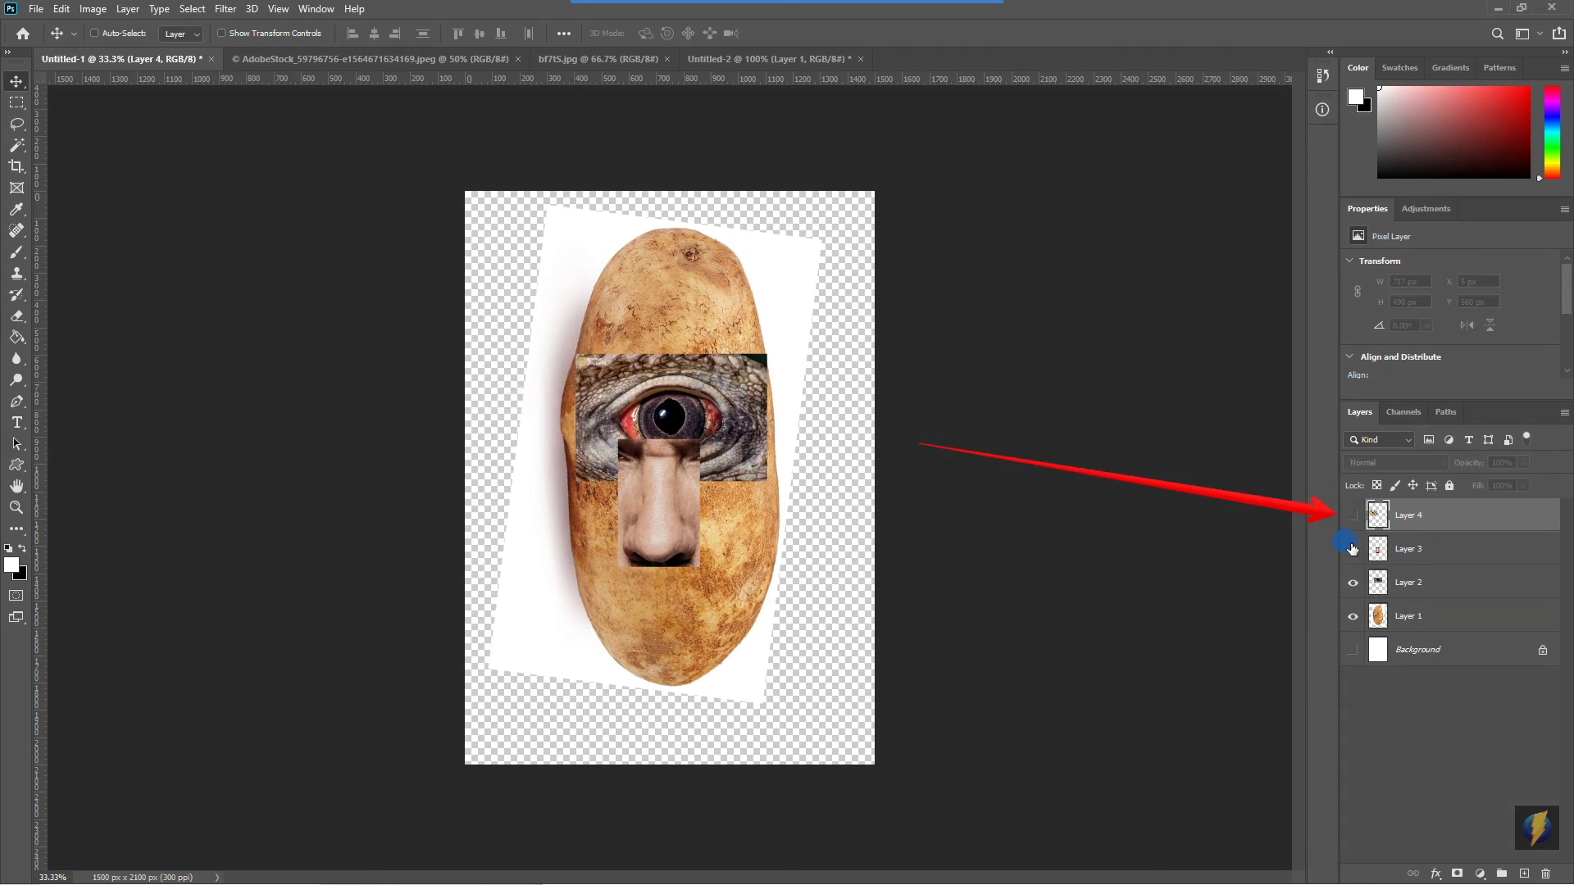
pyautogui.click(1353, 548)
pyautogui.click(1353, 583)
pyautogui.click(1352, 616)
pyautogui.click(1352, 616)
pyautogui.click(1352, 582)
pyautogui.click(1352, 548)
pyautogui.click(1352, 516)
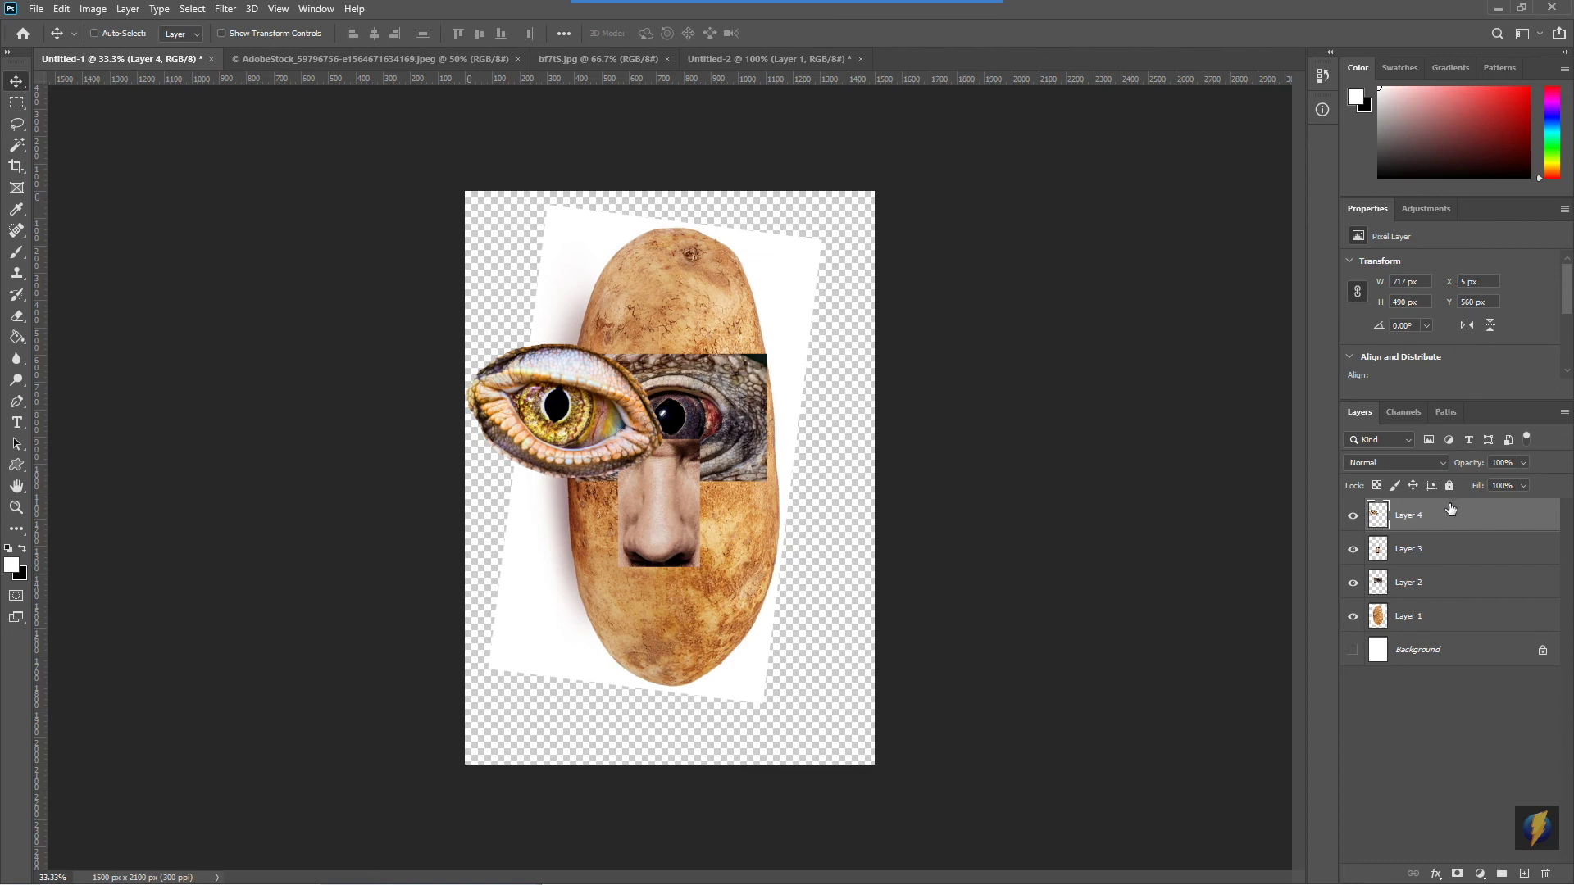
# Shift the yellow eye on Layer 4 slightly right and move the nose on Layer 3 down to the lower potato
pyautogui.moveTo(569, 409); pyautogui.dragTo(608, 424)
pyautogui.moveTo(684, 456); pyautogui.dragTo(670, 436)
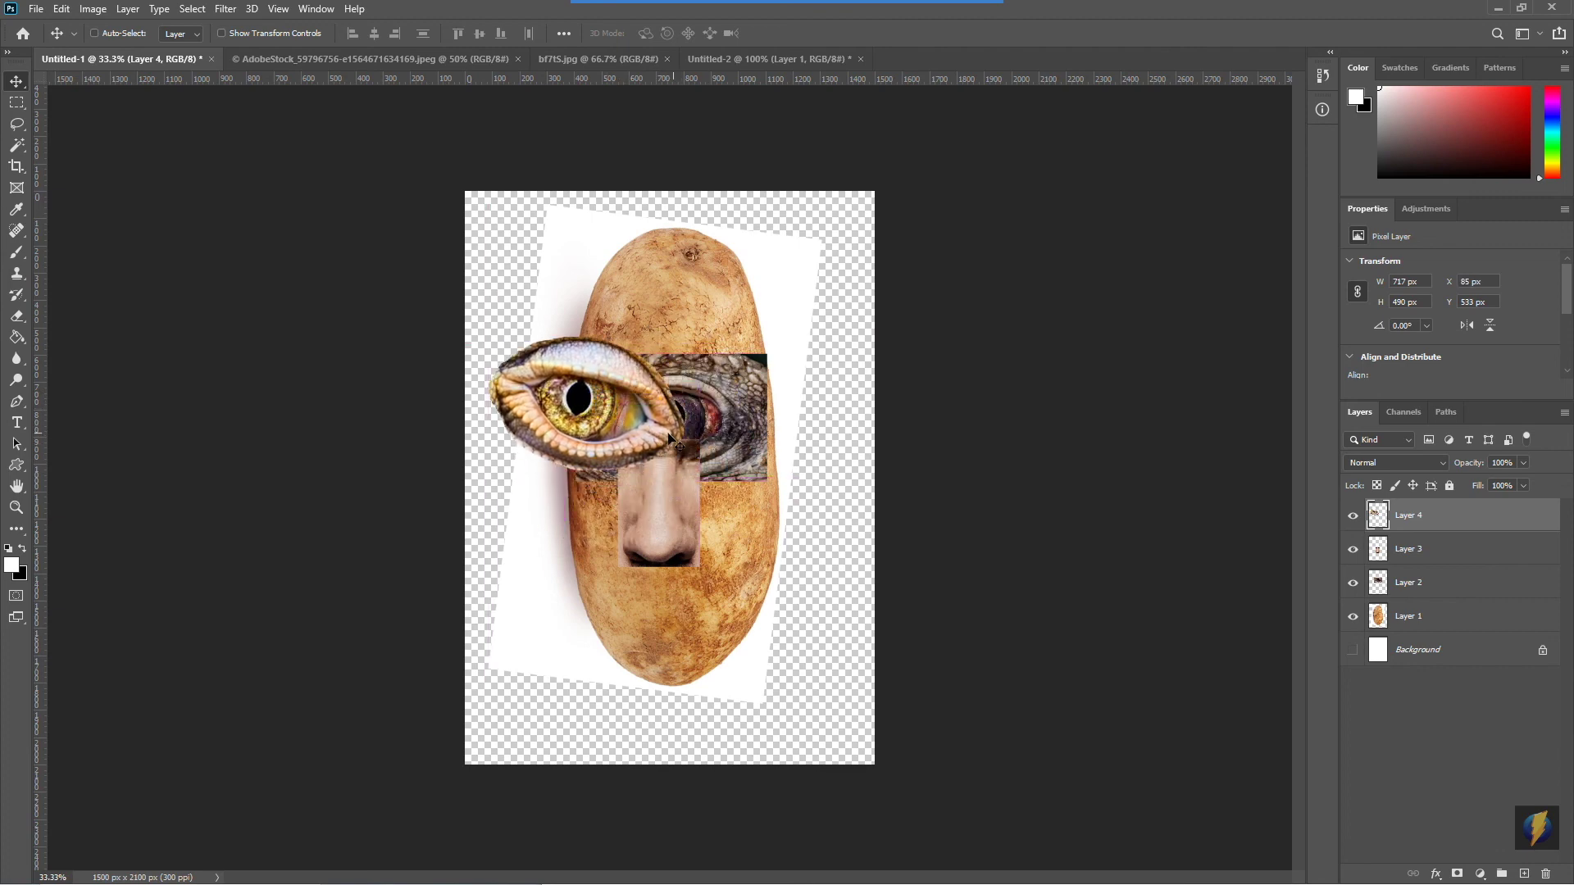
pyautogui.click(1448, 554)
pyautogui.moveTo(703, 415); pyautogui.dragTo(716, 510)
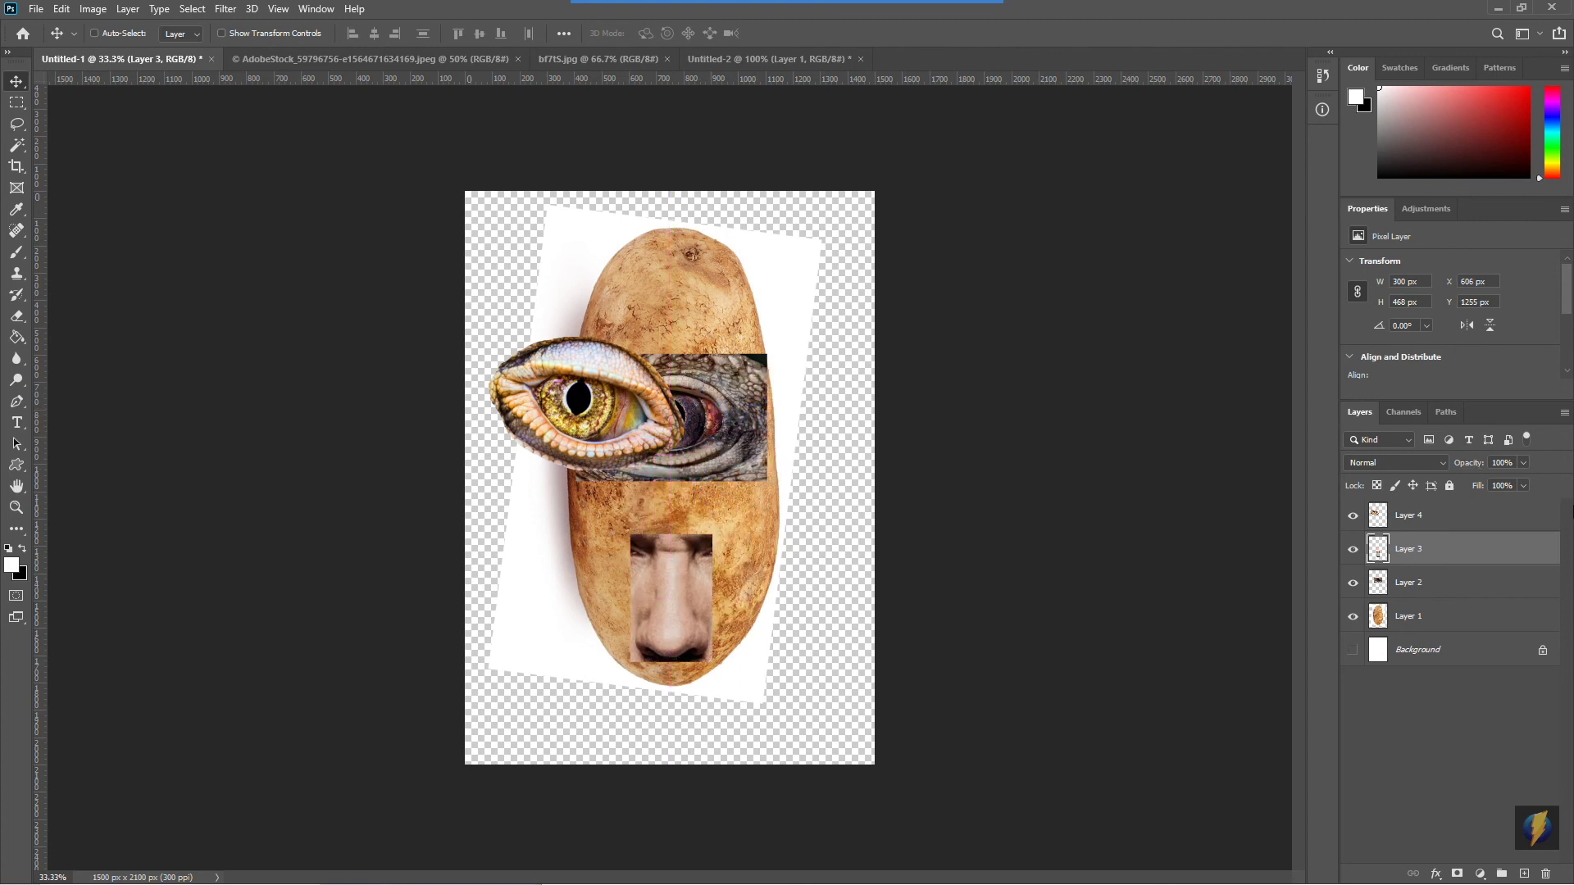
# Move the red-rimmed eye on Layer 2 up and right past the potato's edge, and raise the nose on Layer 3 slightly
pyautogui.click(1436, 585)
pyautogui.moveTo(711, 399); pyautogui.dragTo(801, 377)
pyautogui.click(1426, 553)
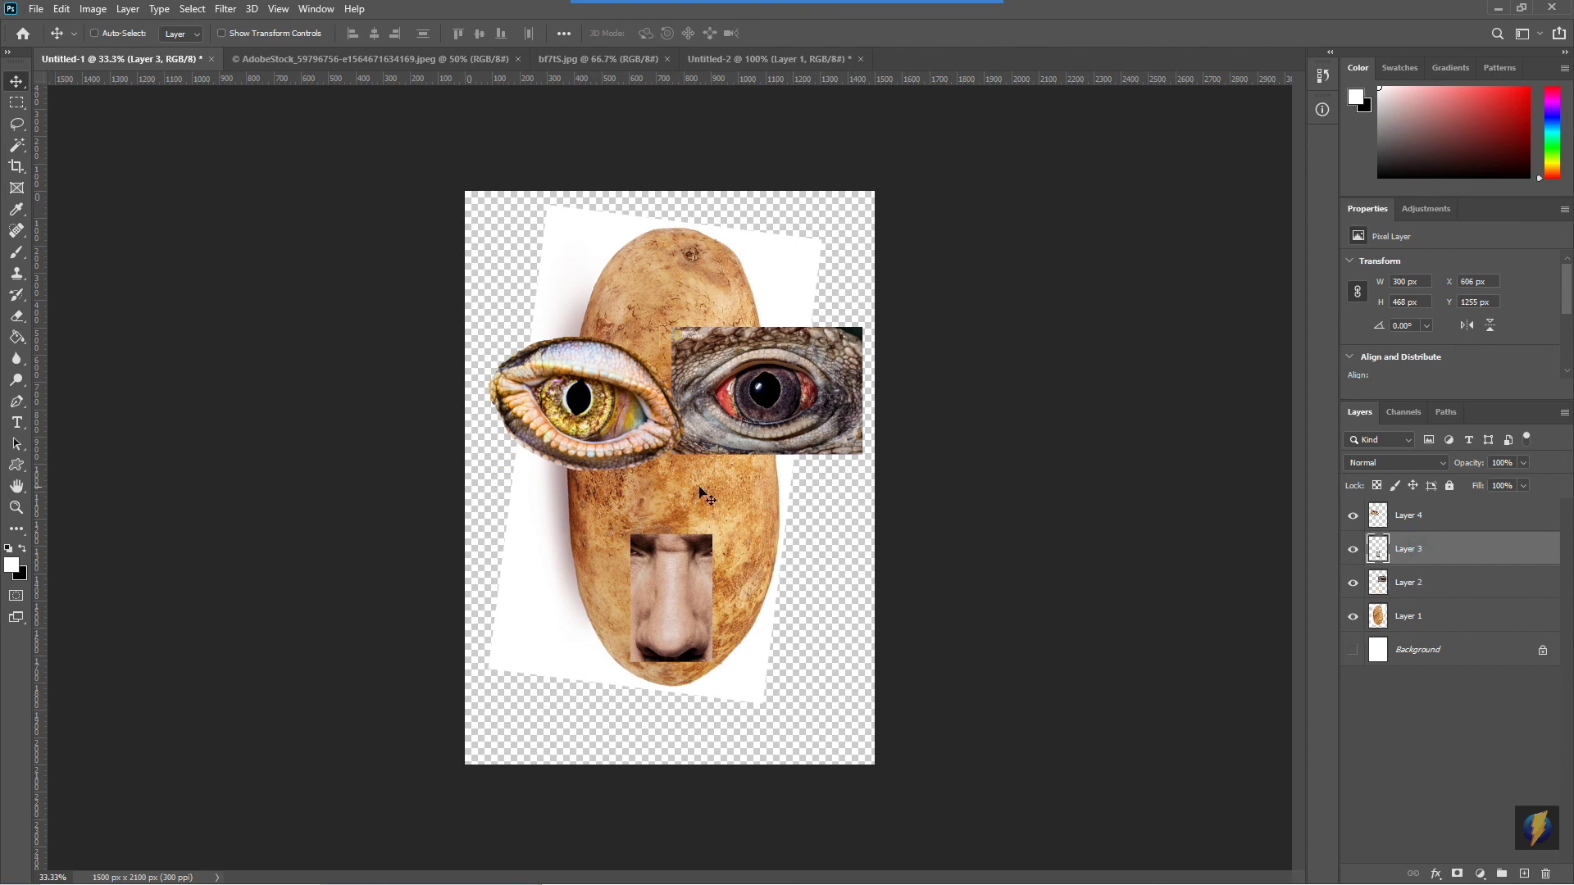
pyautogui.moveTo(742, 422)
pyautogui.mouseDown()
pyautogui.moveTo(750, 402)
pyautogui.moveTo(733, 402)
pyautogui.mouseUp()
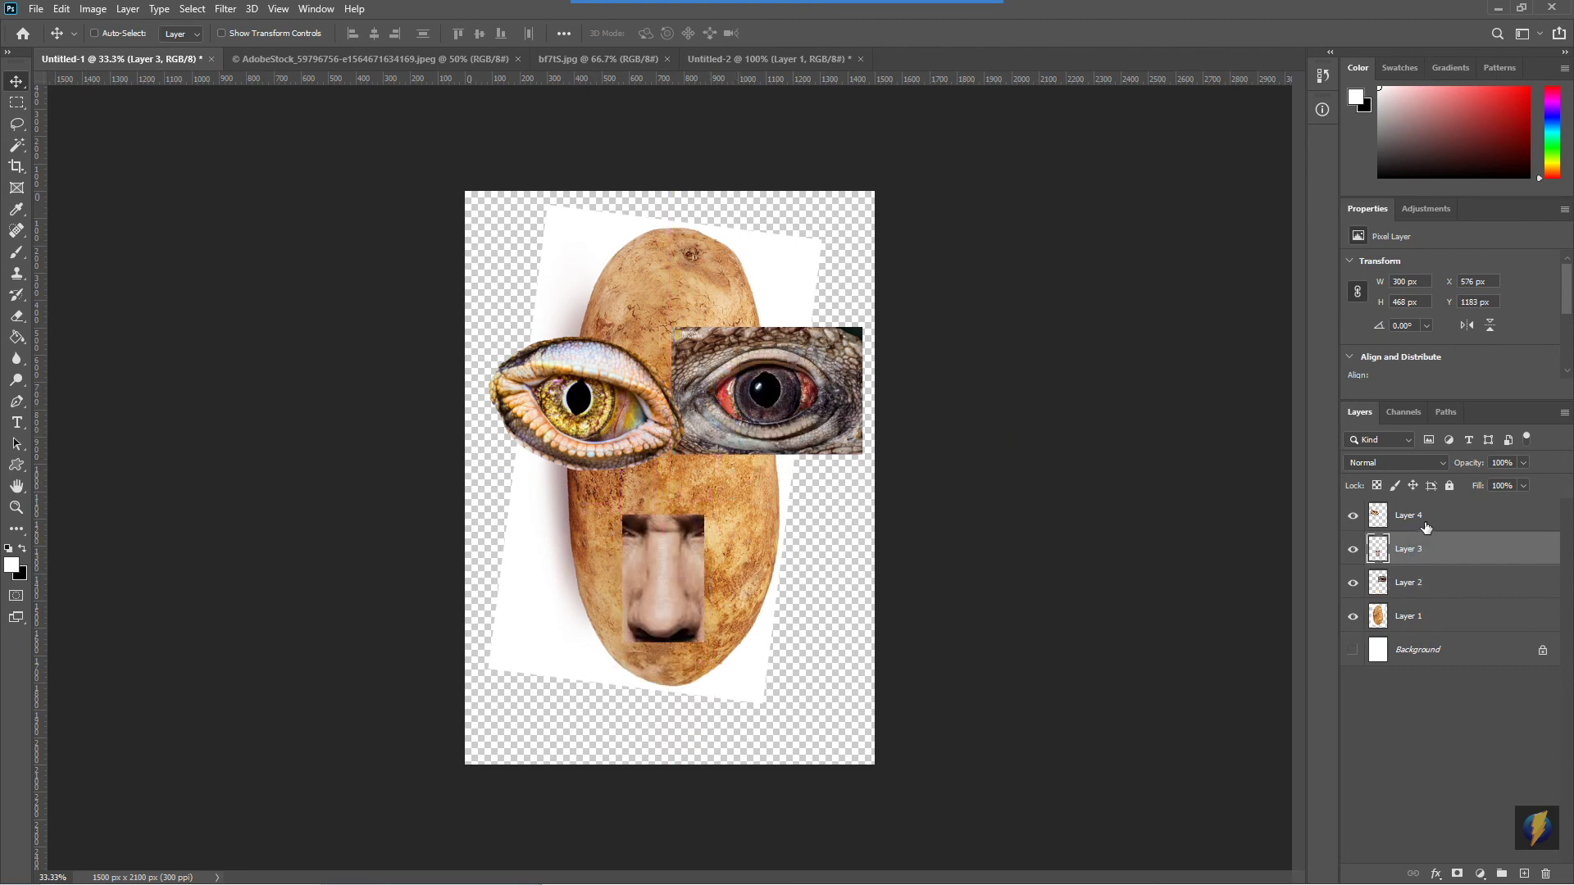
# Reposition the yellow eye on Layer 4 over the potato's left edge, at about X 159 px and Y 596 px
pyautogui.click(1427, 525)
pyautogui.moveTo(610, 402); pyautogui.dragTo(584, 400)
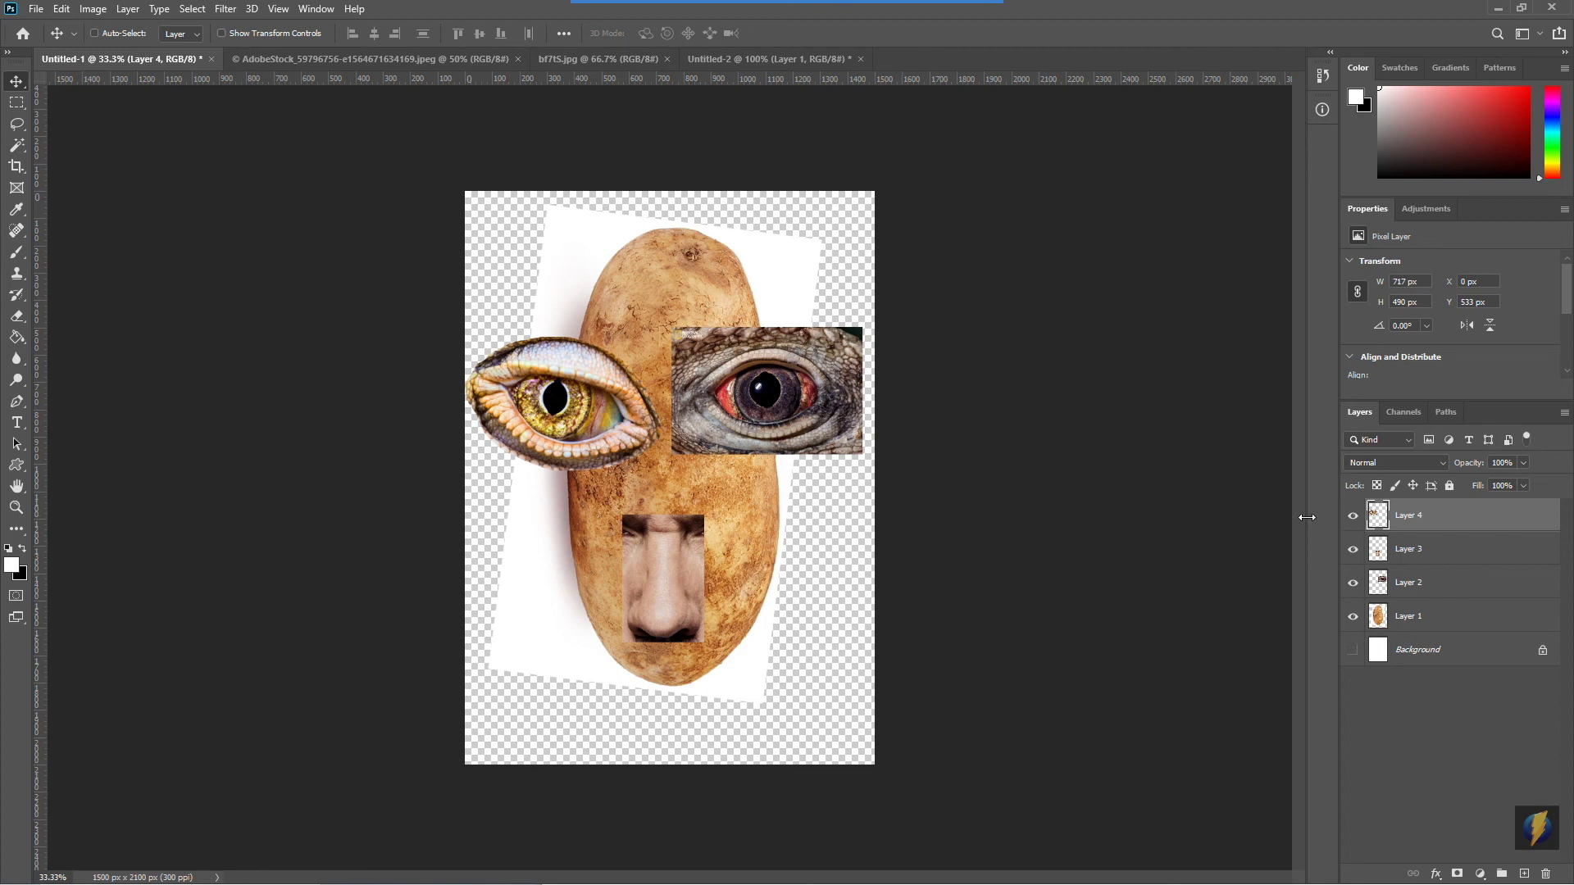
pyautogui.moveTo(636, 379); pyautogui.dragTo(628, 435)
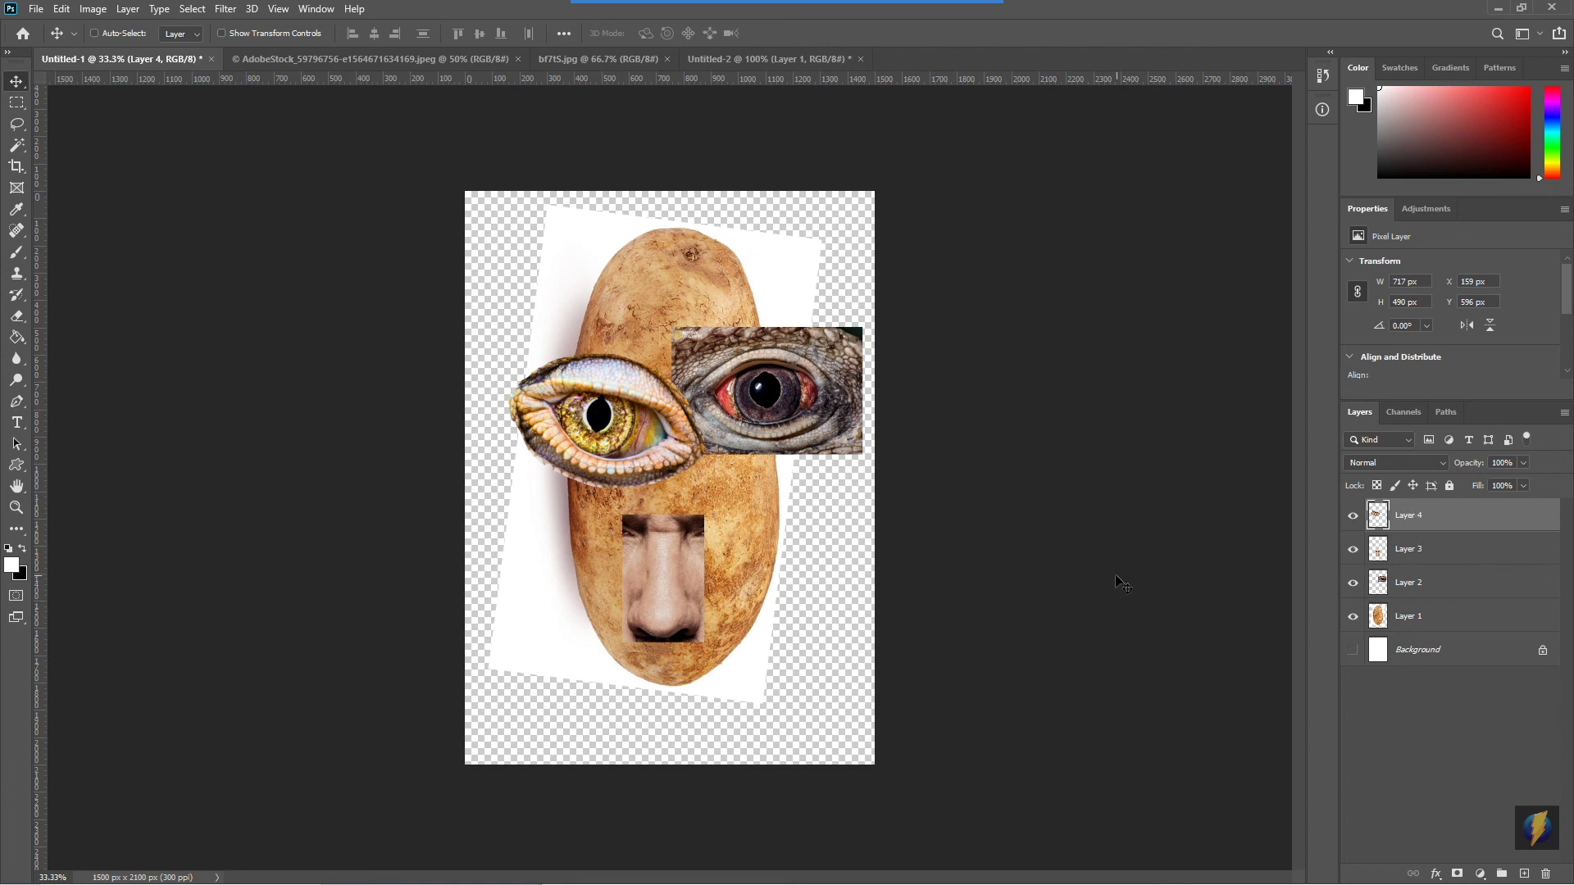
# Free Transform the yellow eye to about 62% size, rotate it about -15.3° and fit it on the left half of the potato
pyautogui.click(867, 35)
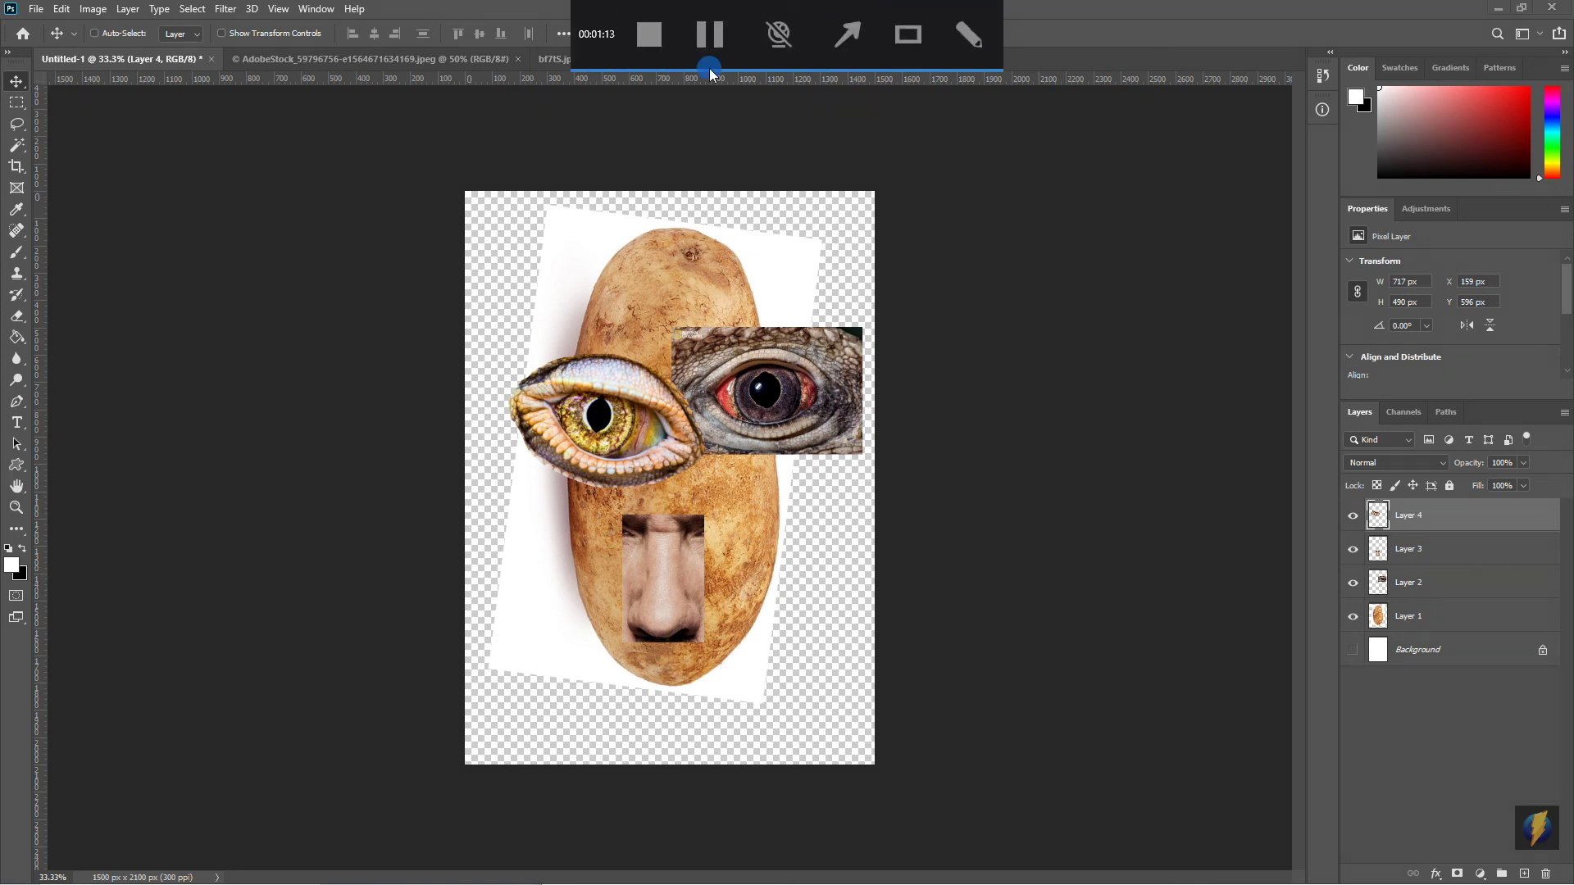
pyautogui.moveTo(264, 410); pyautogui.dragTo(69, 24)
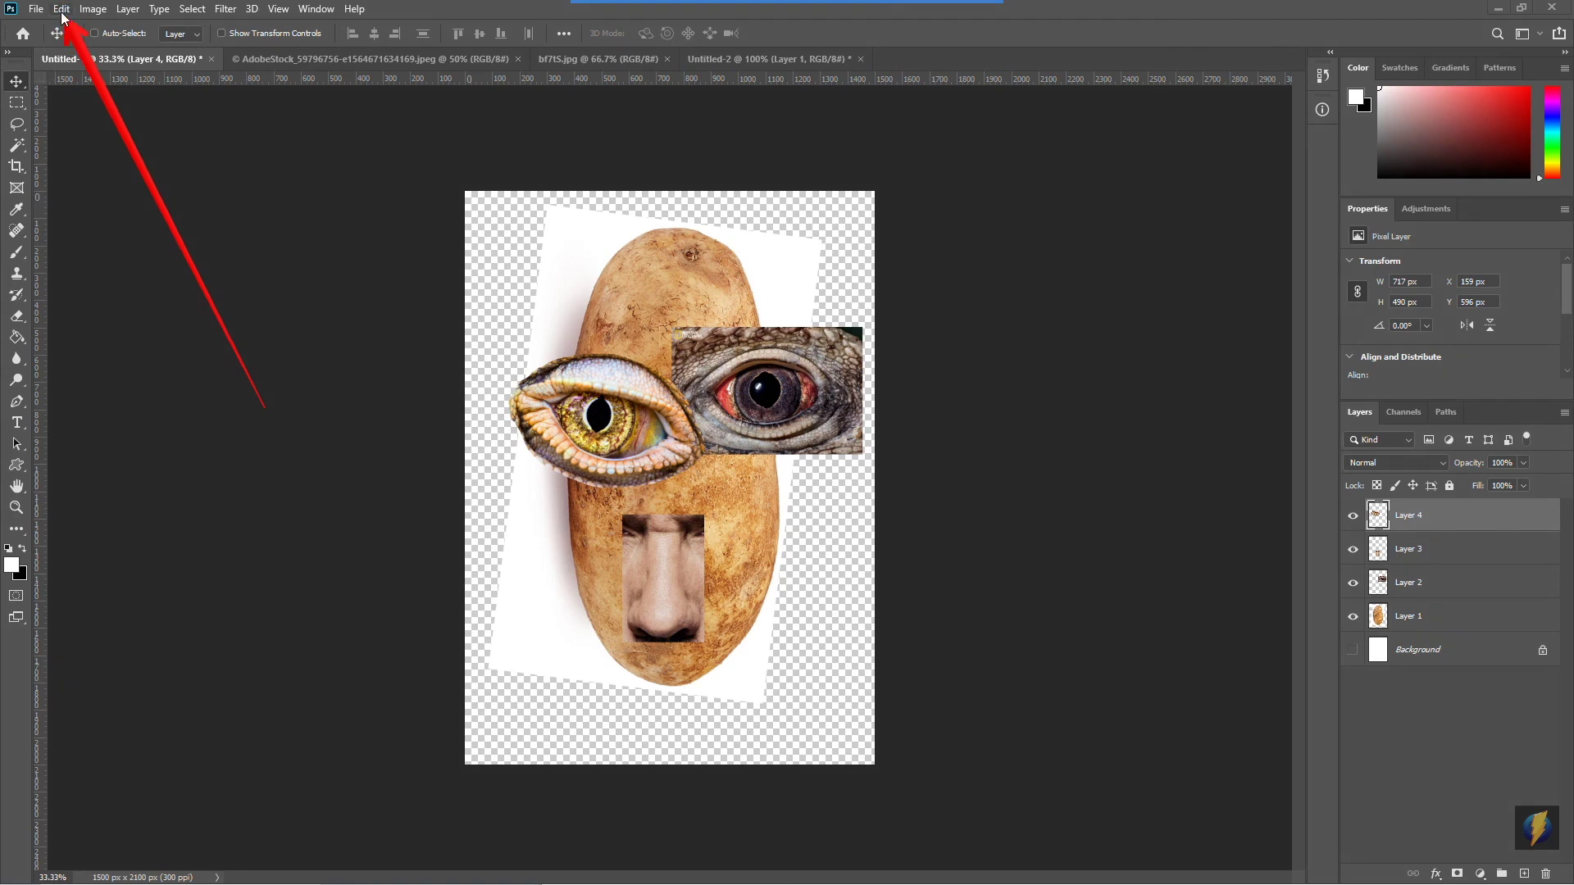
pyautogui.click(61, 9)
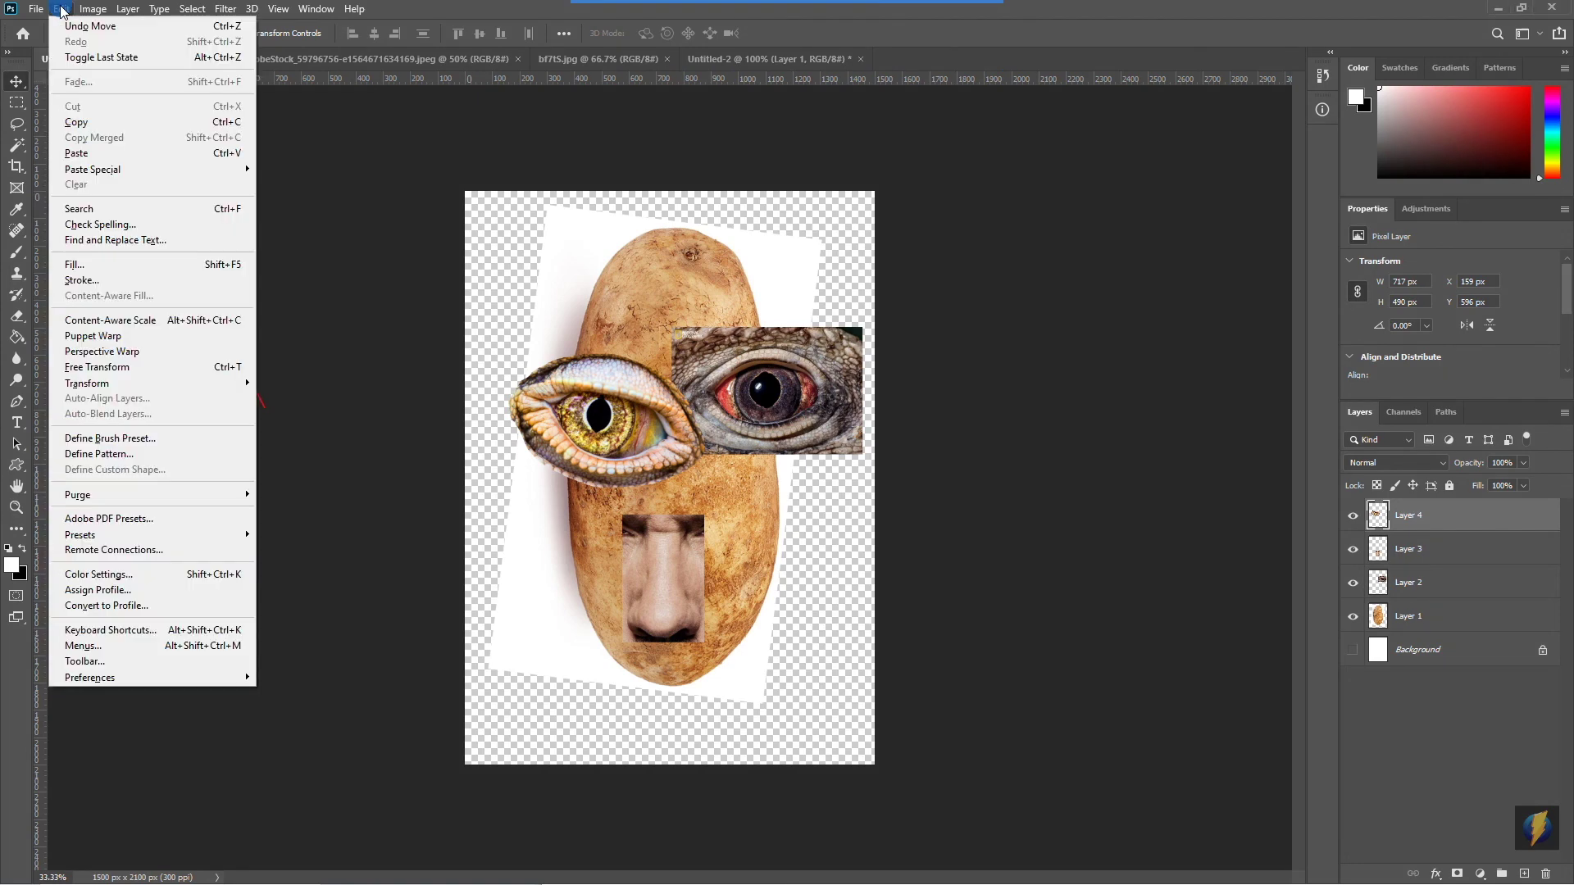
pyautogui.click(97, 368)
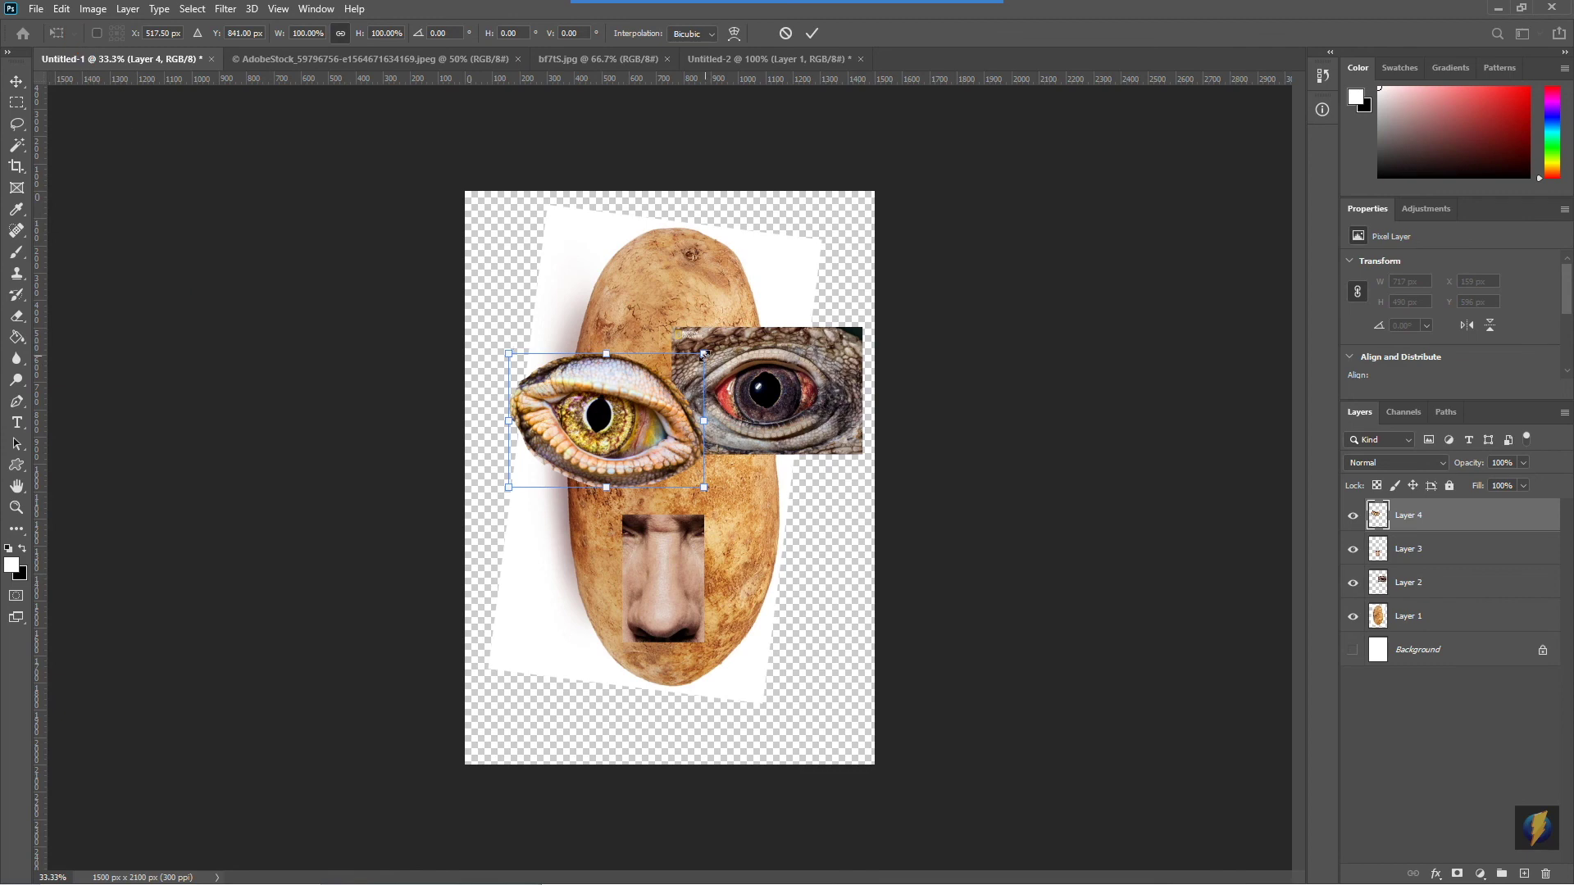
pyautogui.moveTo(703, 354); pyautogui.dragTo(627, 353)
pyautogui.moveTo(597, 441); pyautogui.dragTo(649, 421)
pyautogui.moveTo(666, 359); pyautogui.dragTo(659, 369)
pyautogui.moveTo(642, 431); pyautogui.dragTo(643, 427)
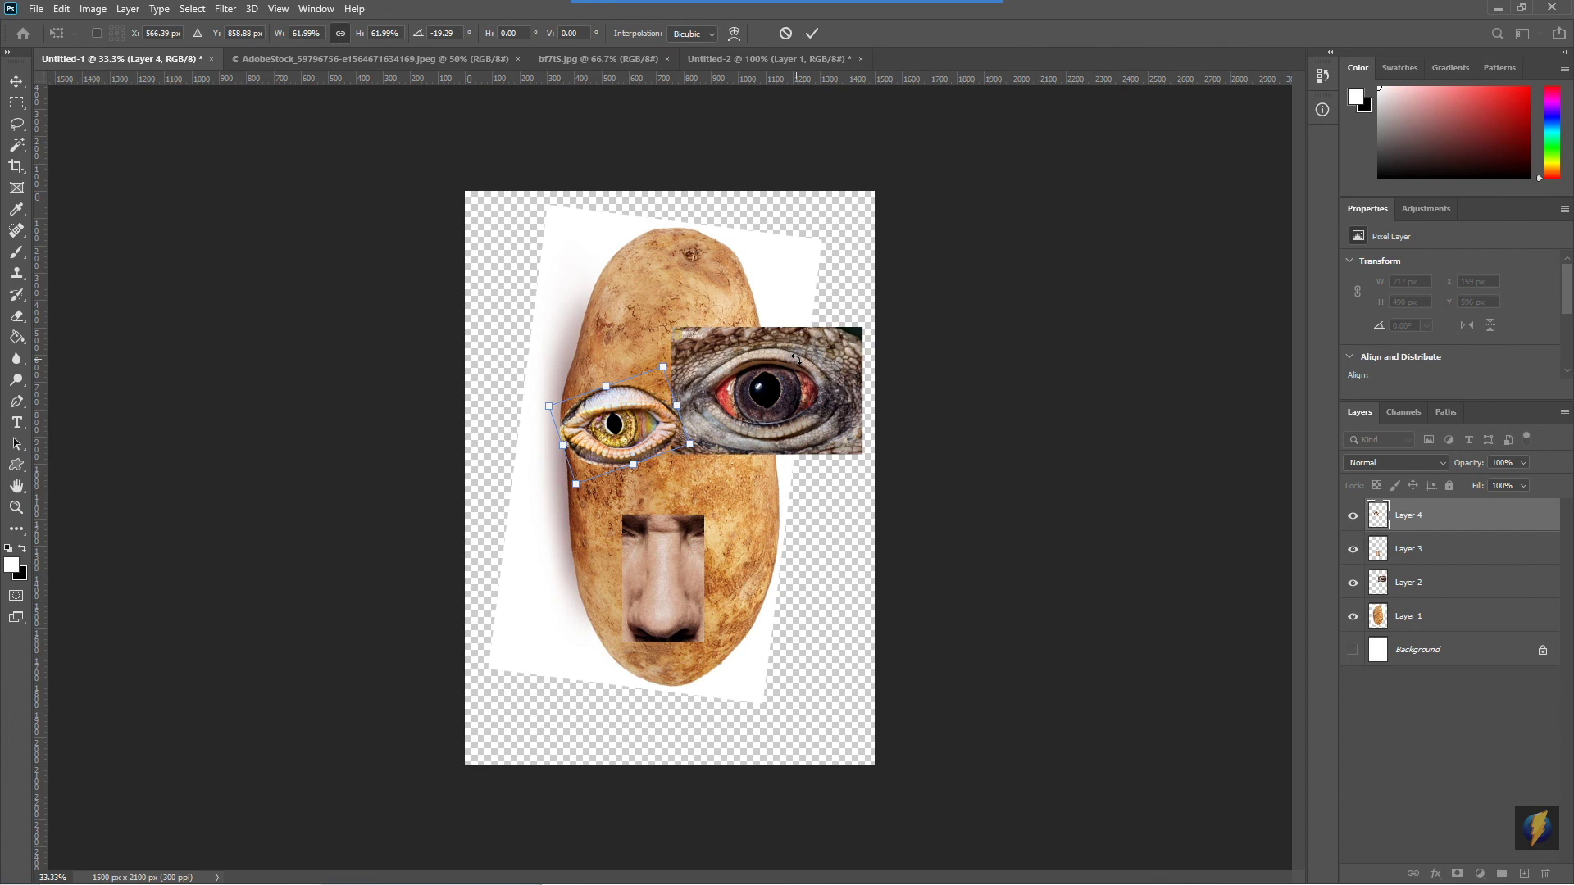
pyautogui.press('Return')
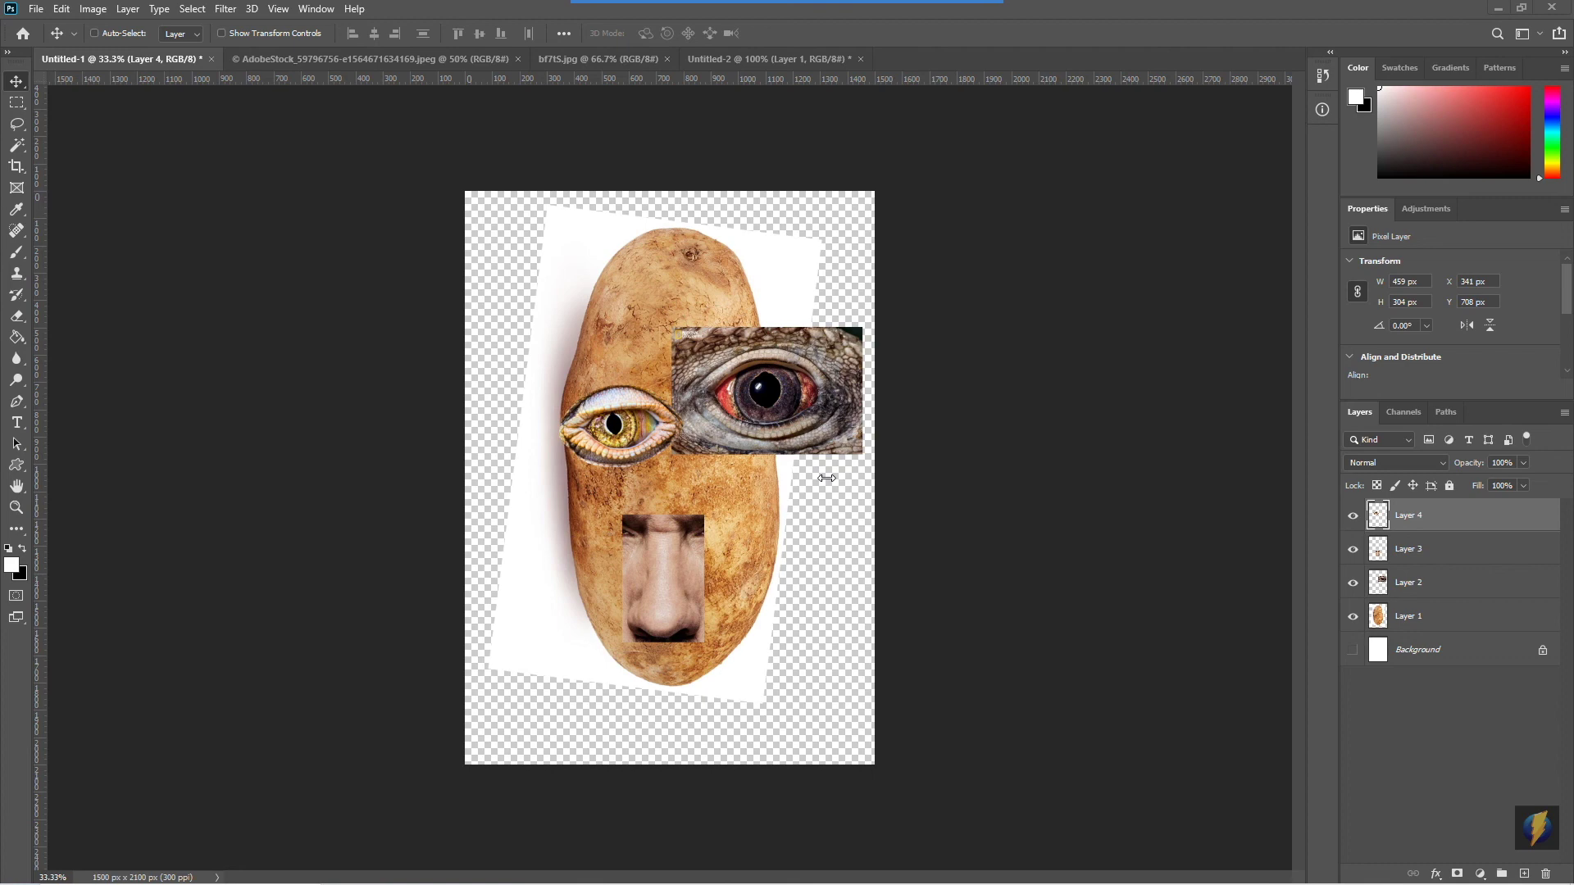
# Rename Layer 4, which holds the yellow eye, as R_Eye
pyautogui.moveTo(787, 3)
pyautogui.click(843, 28)
pyautogui.moveTo(1071, 484)
pyautogui.mouseDown()
pyautogui.moveTo(1192, 488)
pyautogui.moveTo(1293, 619)
pyautogui.moveTo(1389, 623)
pyautogui.moveTo(1413, 559)
pyautogui.moveTo(1363, 520)
pyautogui.moveTo(1292, 510)
pyautogui.mouseUp()
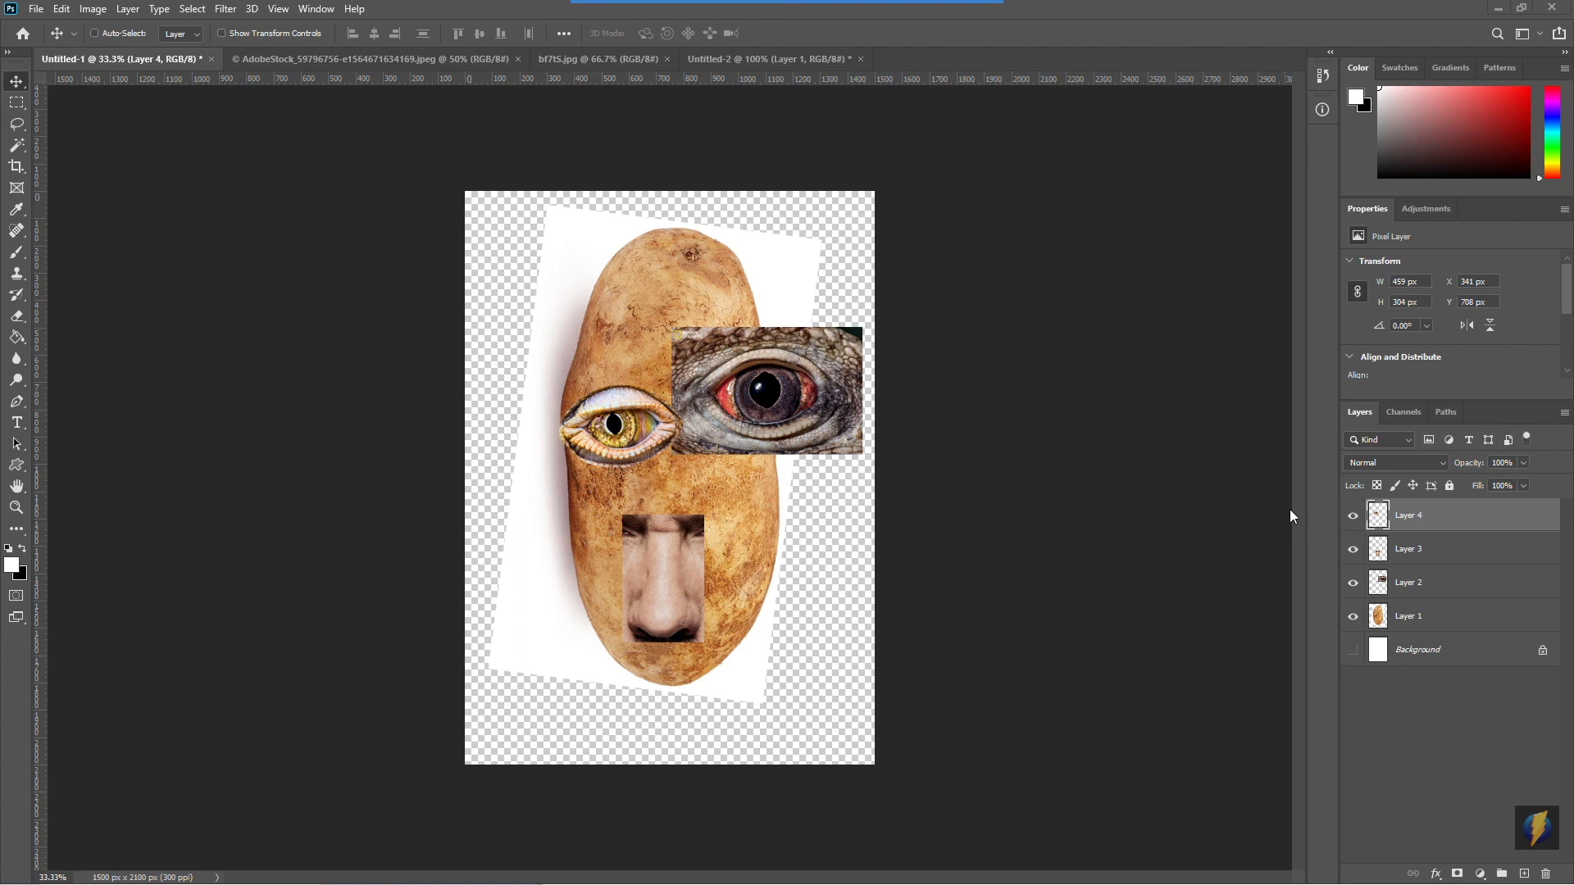
pyautogui.doubleClick(1410, 514)
pyautogui.write('R_Eye')
pyautogui.press('Return')
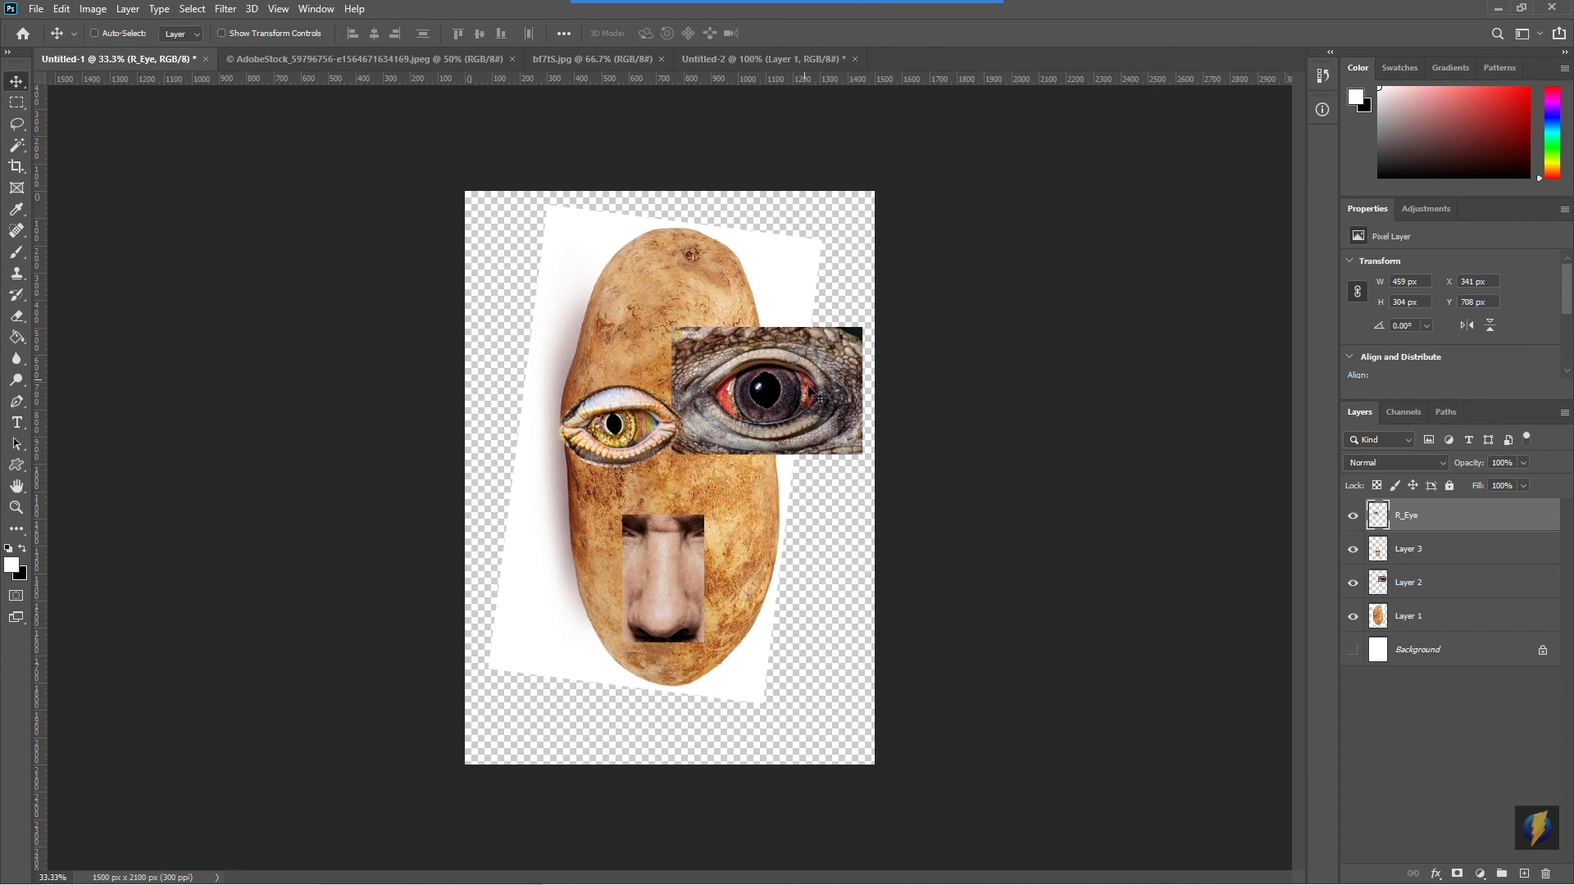
# Toggle the visibility of R_Eye, Layer 3 and Layer 2 off and on to check what each contains
pyautogui.click(1353, 517)
pyautogui.click(1353, 517)
pyautogui.click(1353, 550)
pyautogui.click(1353, 551)
pyautogui.click(1353, 583)
pyautogui.click(1353, 583)
# Select Layer 2 from the canvas and move the red-rimmed eye down and left, to about X 669 px and Y 627 px
pyautogui.click(767, 392)
pyautogui.rightClick(781, 410)
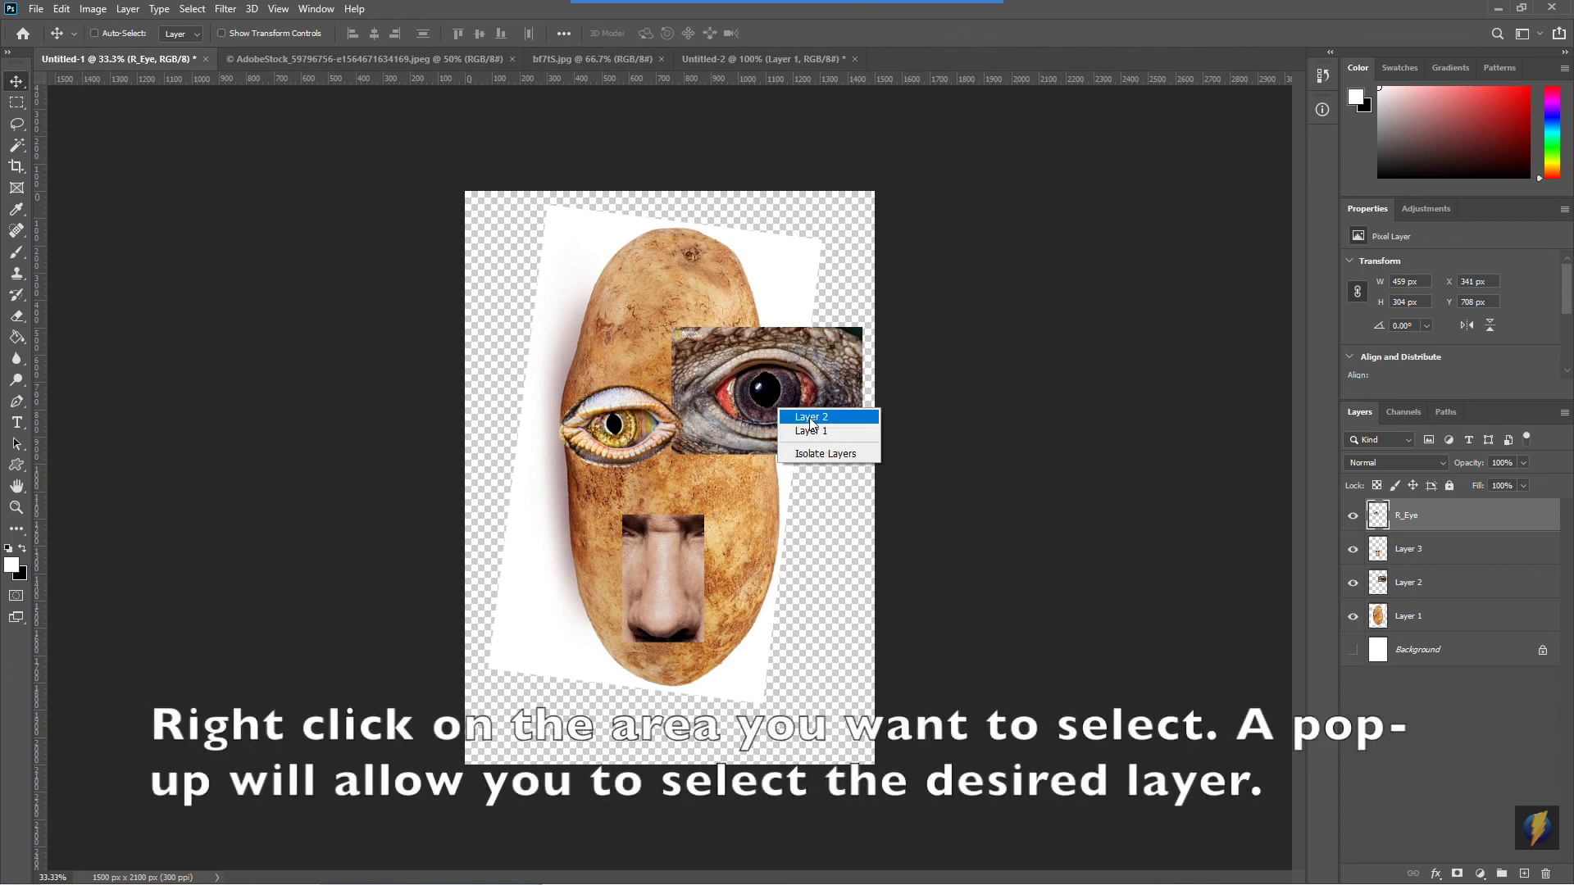
pyautogui.click(810, 416)
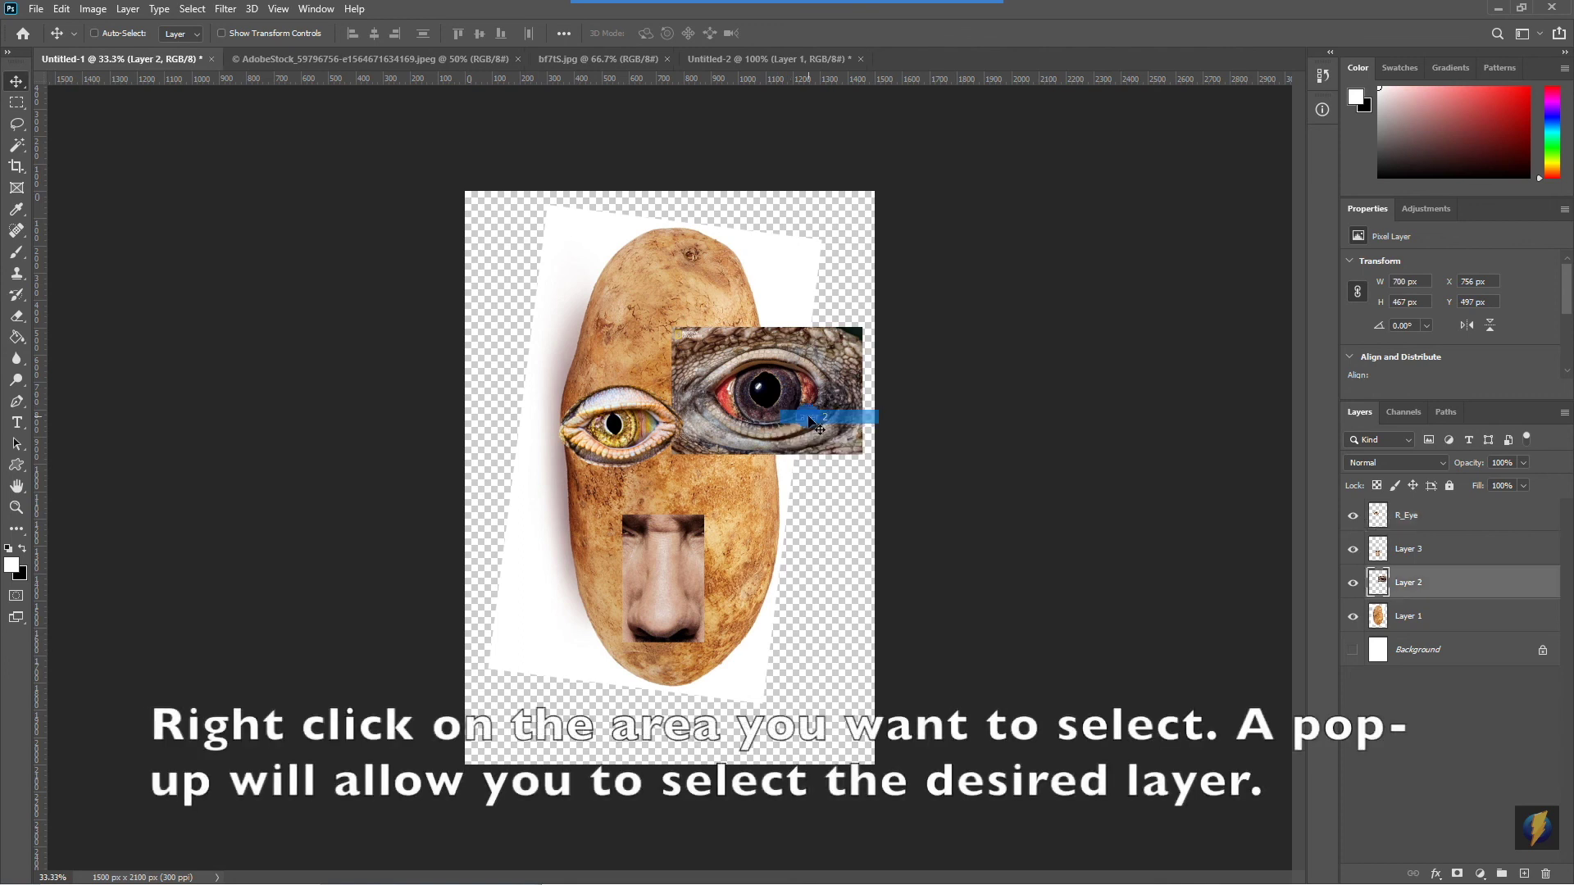
pyautogui.moveTo(811, 410)
pyautogui.mouseDown()
pyautogui.moveTo(819, 435)
pyautogui.moveTo(733, 464)
pyautogui.moveTo(763, 447)
pyautogui.moveTo(748, 425)
pyautogui.mouseUp()
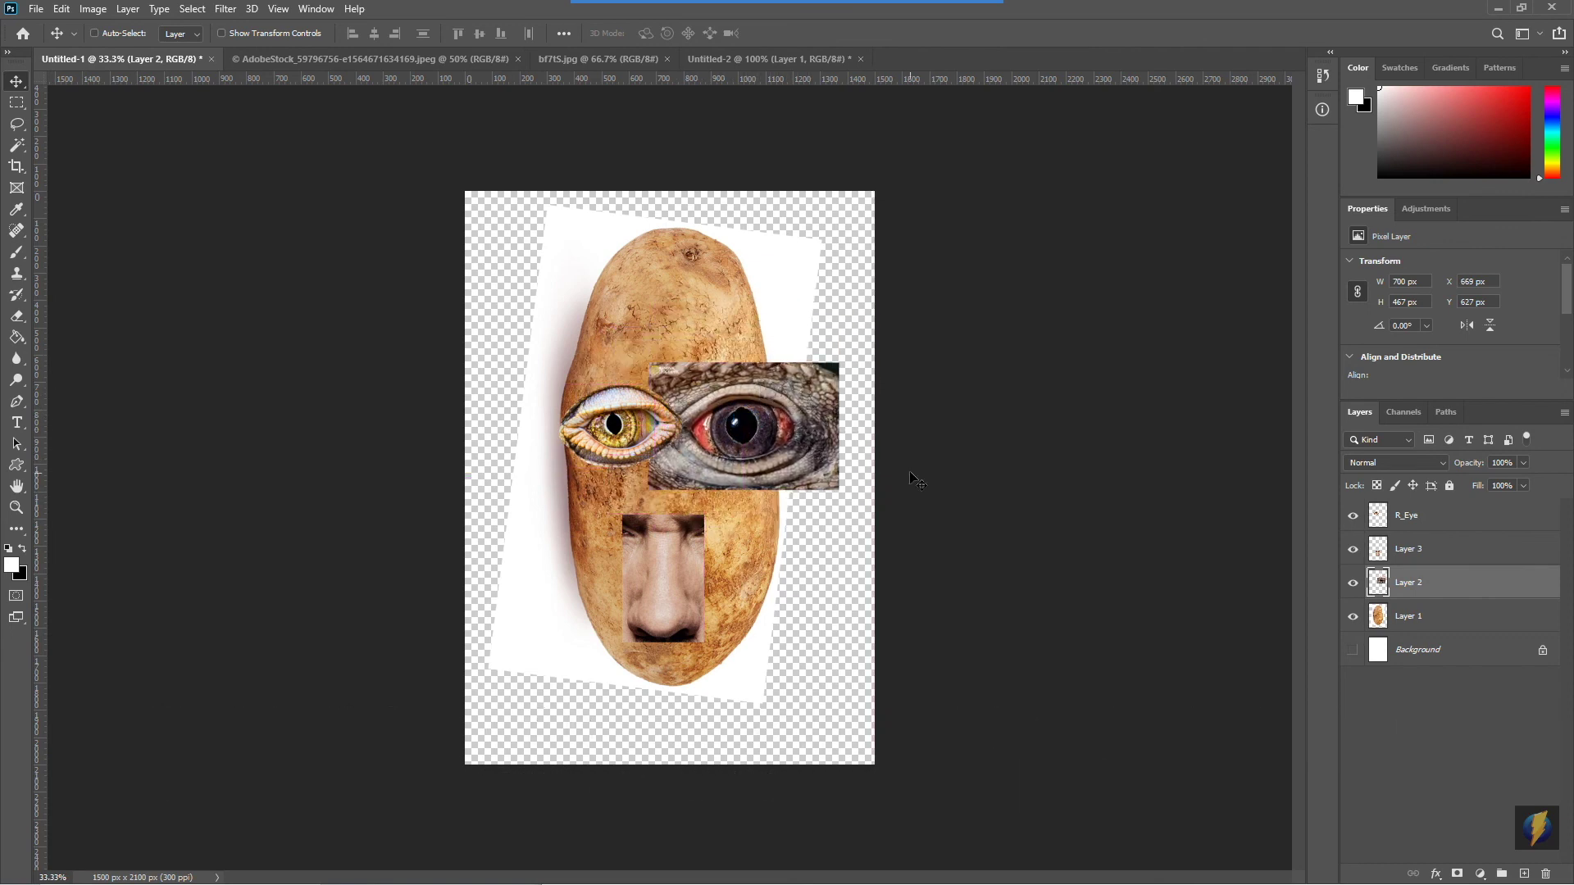
# Free Transform the red-rimmed eye to about 73.4% size, rotate it about 12.4° and place it level with the yellow eye
pyautogui.click(59, 9)
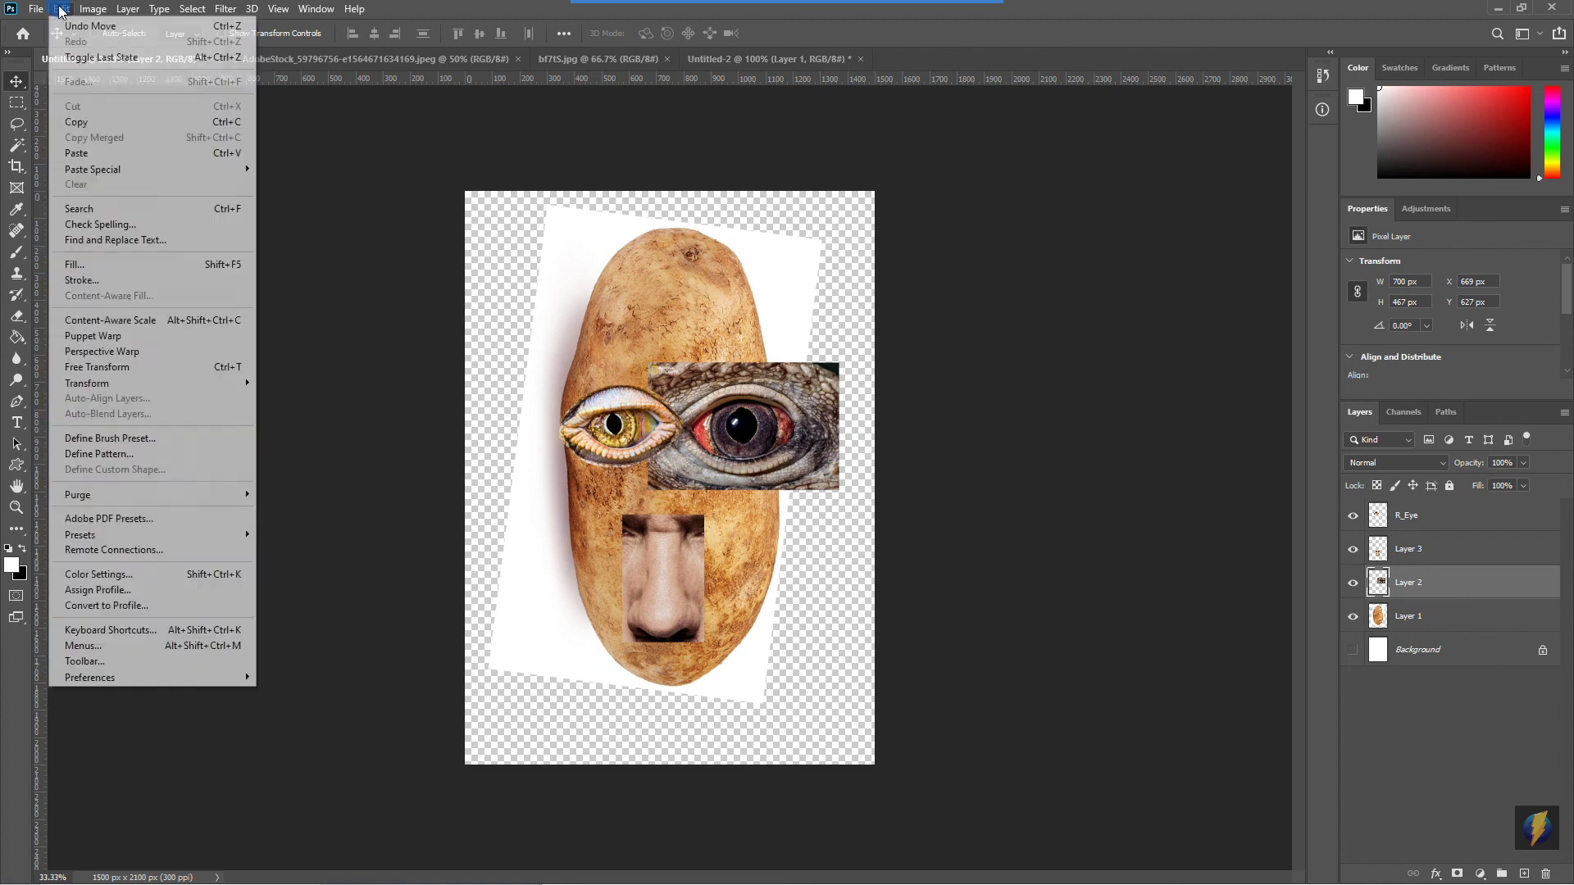
pyautogui.click(85, 370)
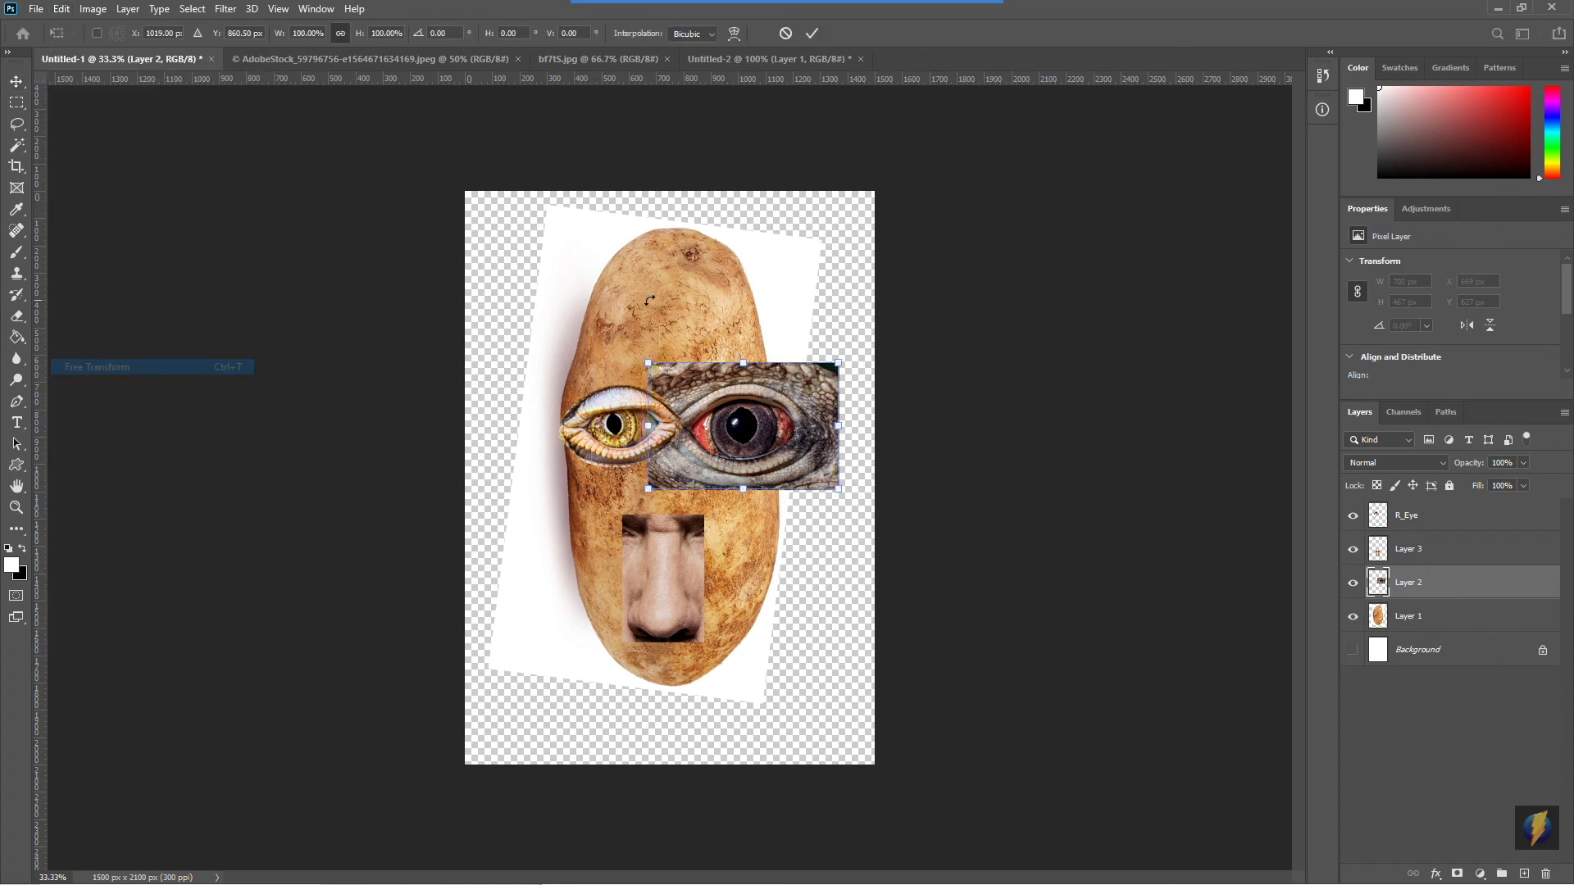
pyautogui.moveTo(838, 362); pyautogui.dragTo(787, 397)
pyautogui.moveTo(710, 457); pyautogui.dragTo(725, 440)
pyautogui.moveTo(810, 369); pyautogui.dragTo(813, 382)
pyautogui.moveTo(718, 443); pyautogui.dragTo(719, 444)
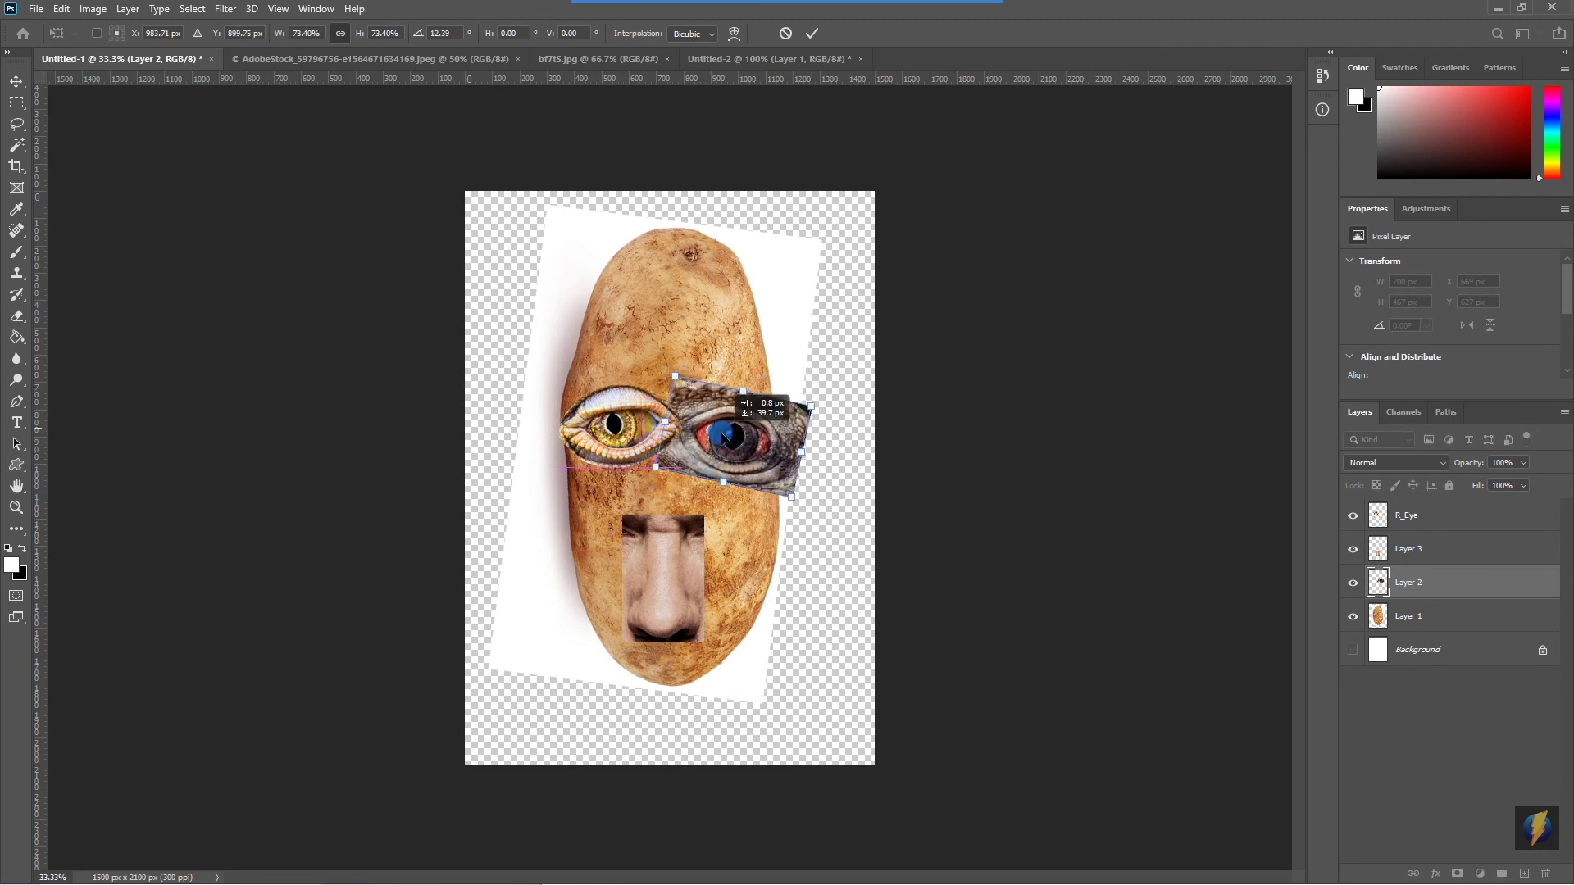
pyautogui.press('Left')
pyautogui.press('Left')
pyautogui.press('Left')
pyautogui.press('Left')
pyautogui.press('Left')
pyautogui.press('Left')
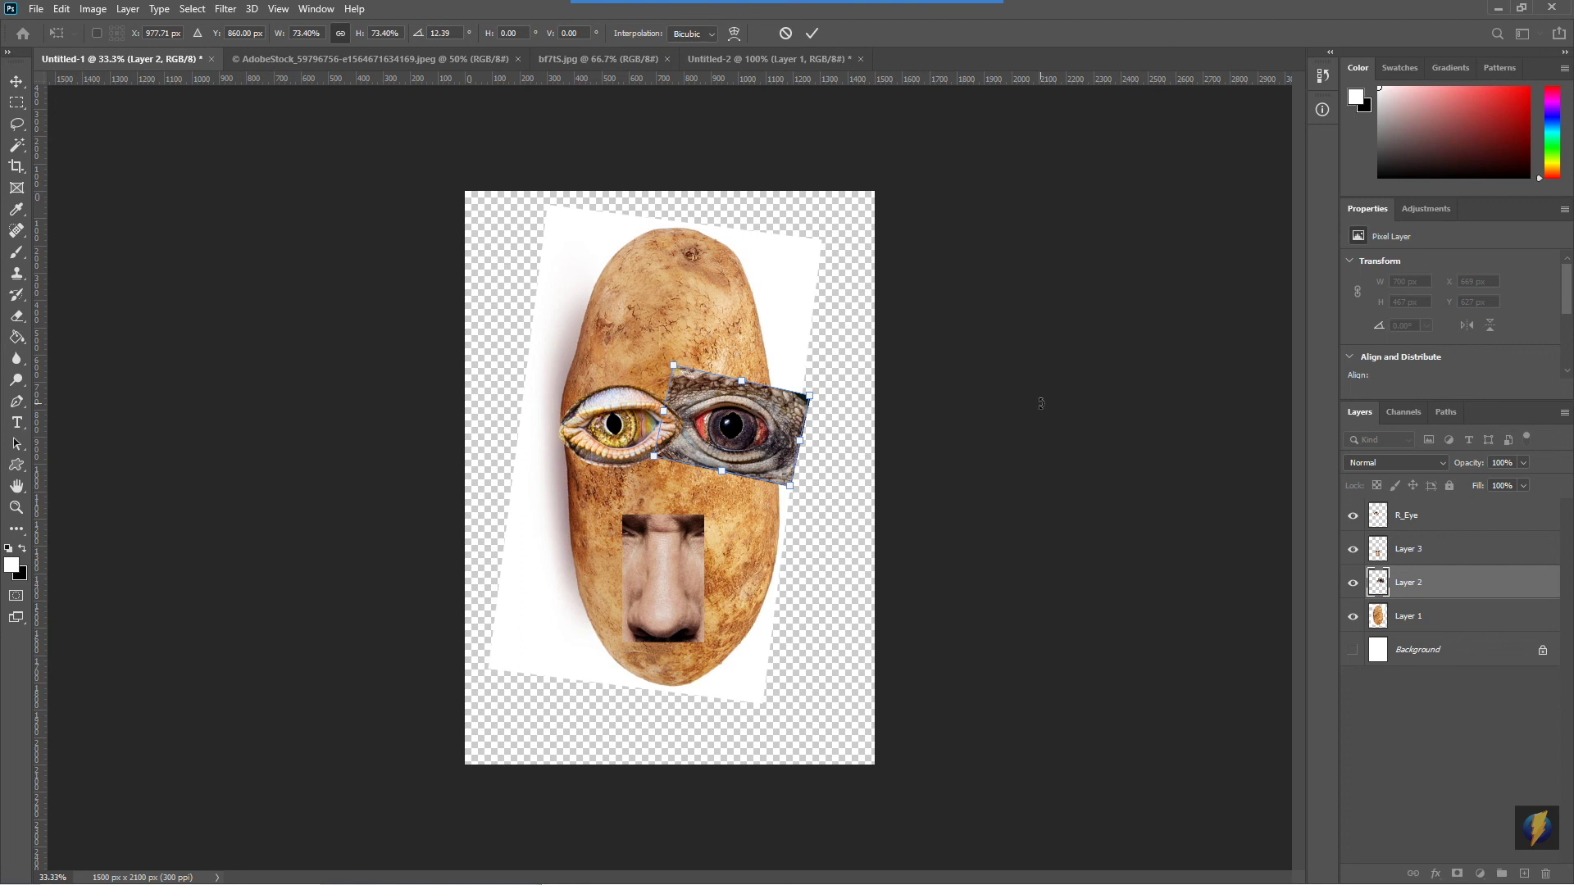
pyautogui.press('Return')
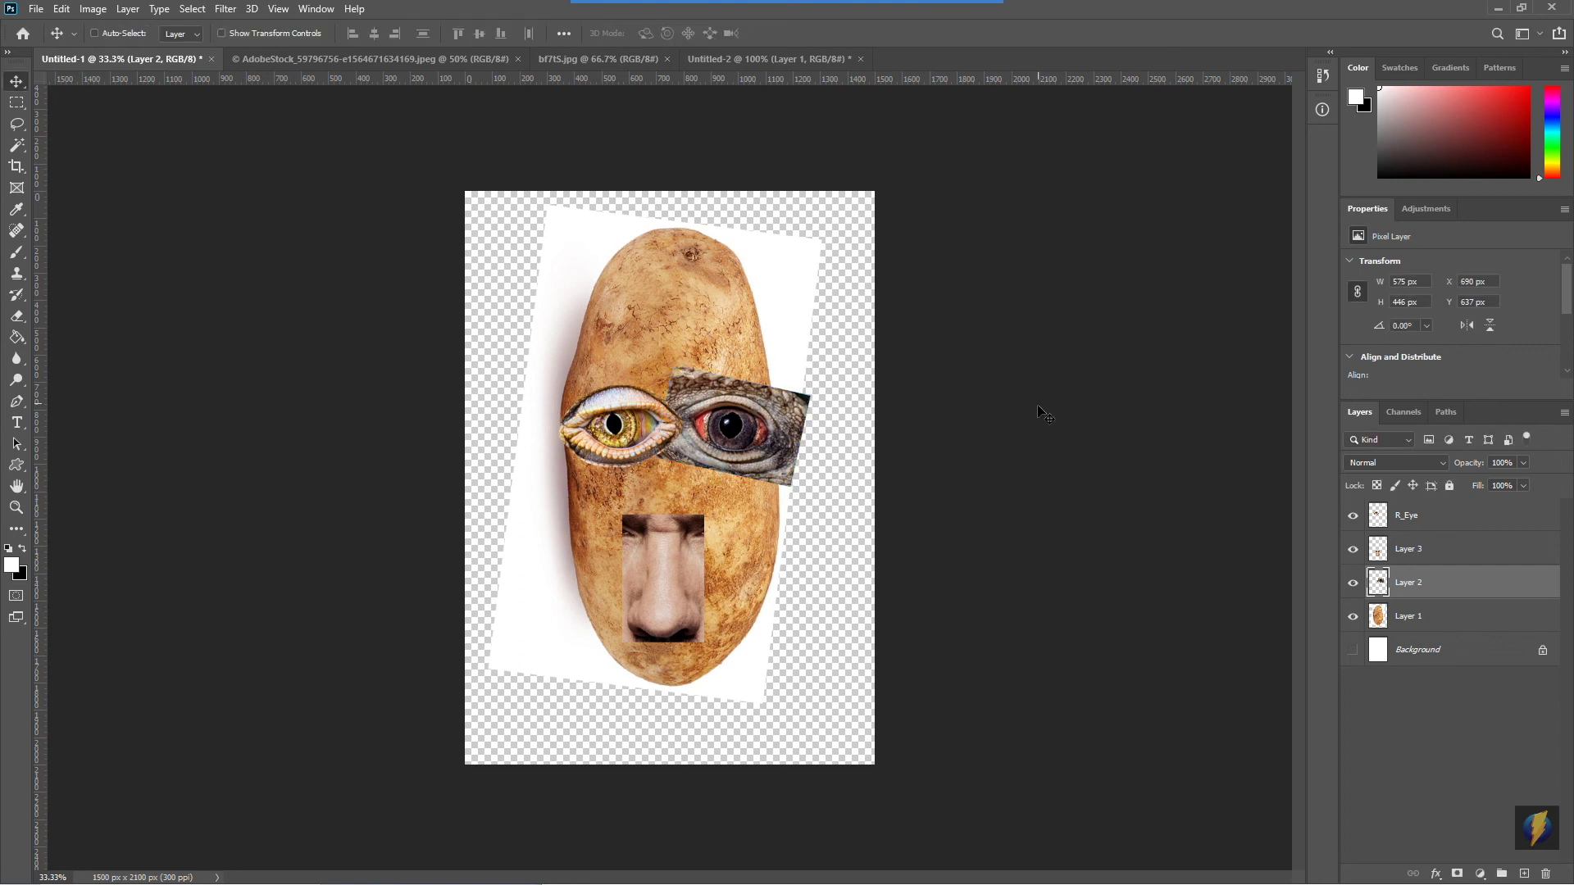
# Rename Layer 2, which holds the red-rimmed eye, as L_eye
pyautogui.click(1417, 582)
pyautogui.doubleClick(1416, 583)
pyautogui.write('L_eye')
pyautogui.press('Return')
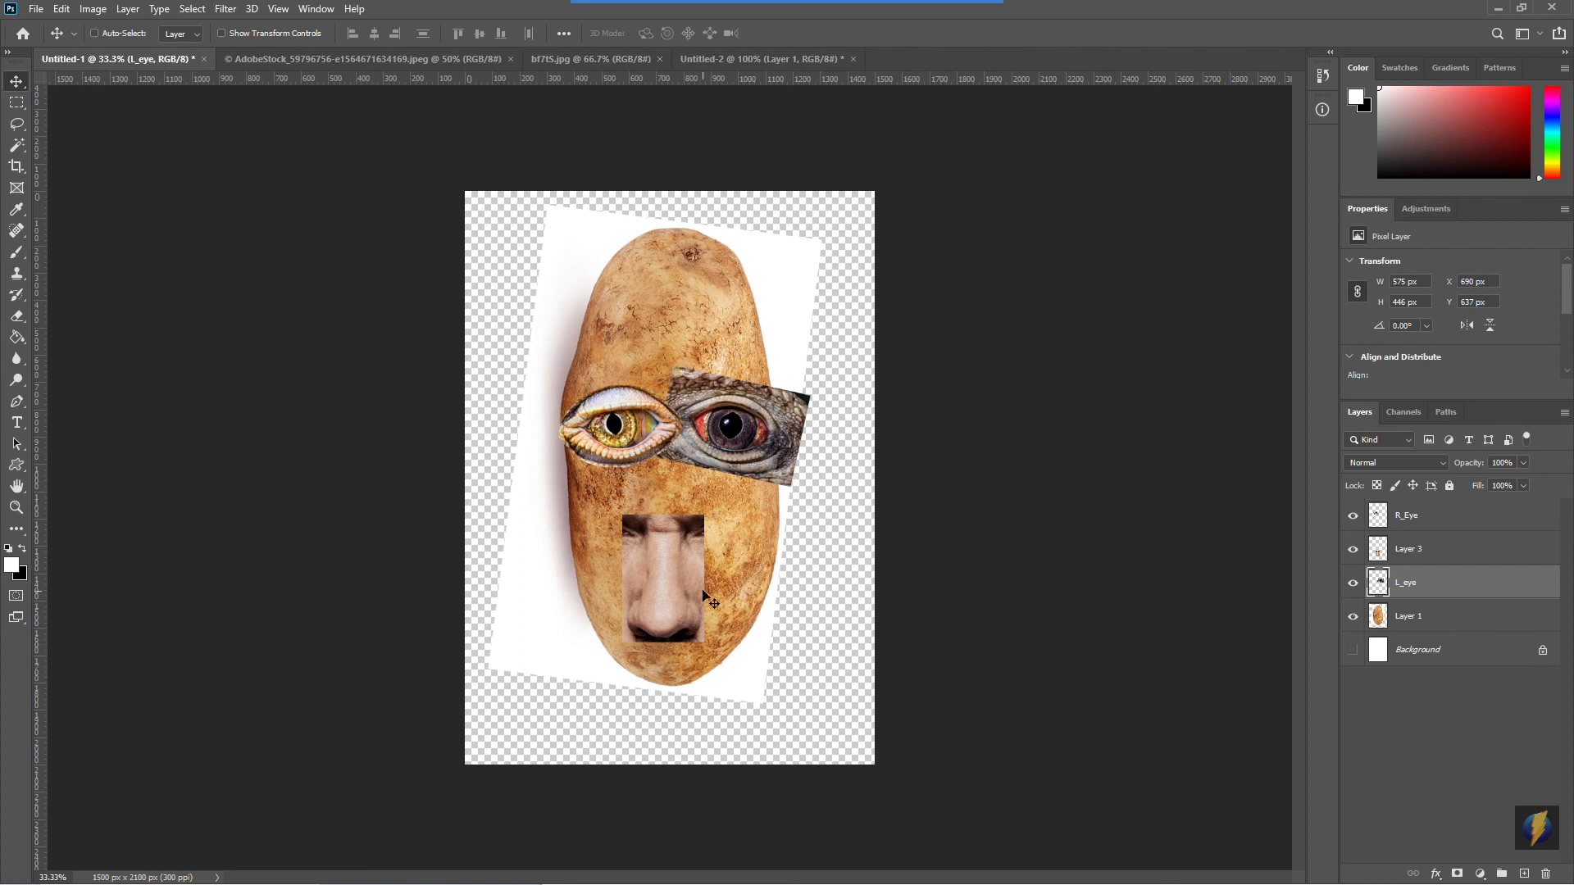
# Select the nose on Layer 3 from the canvas and move it straight up between the eyes, to about Y 860 px
pyautogui.rightClick(661, 576)
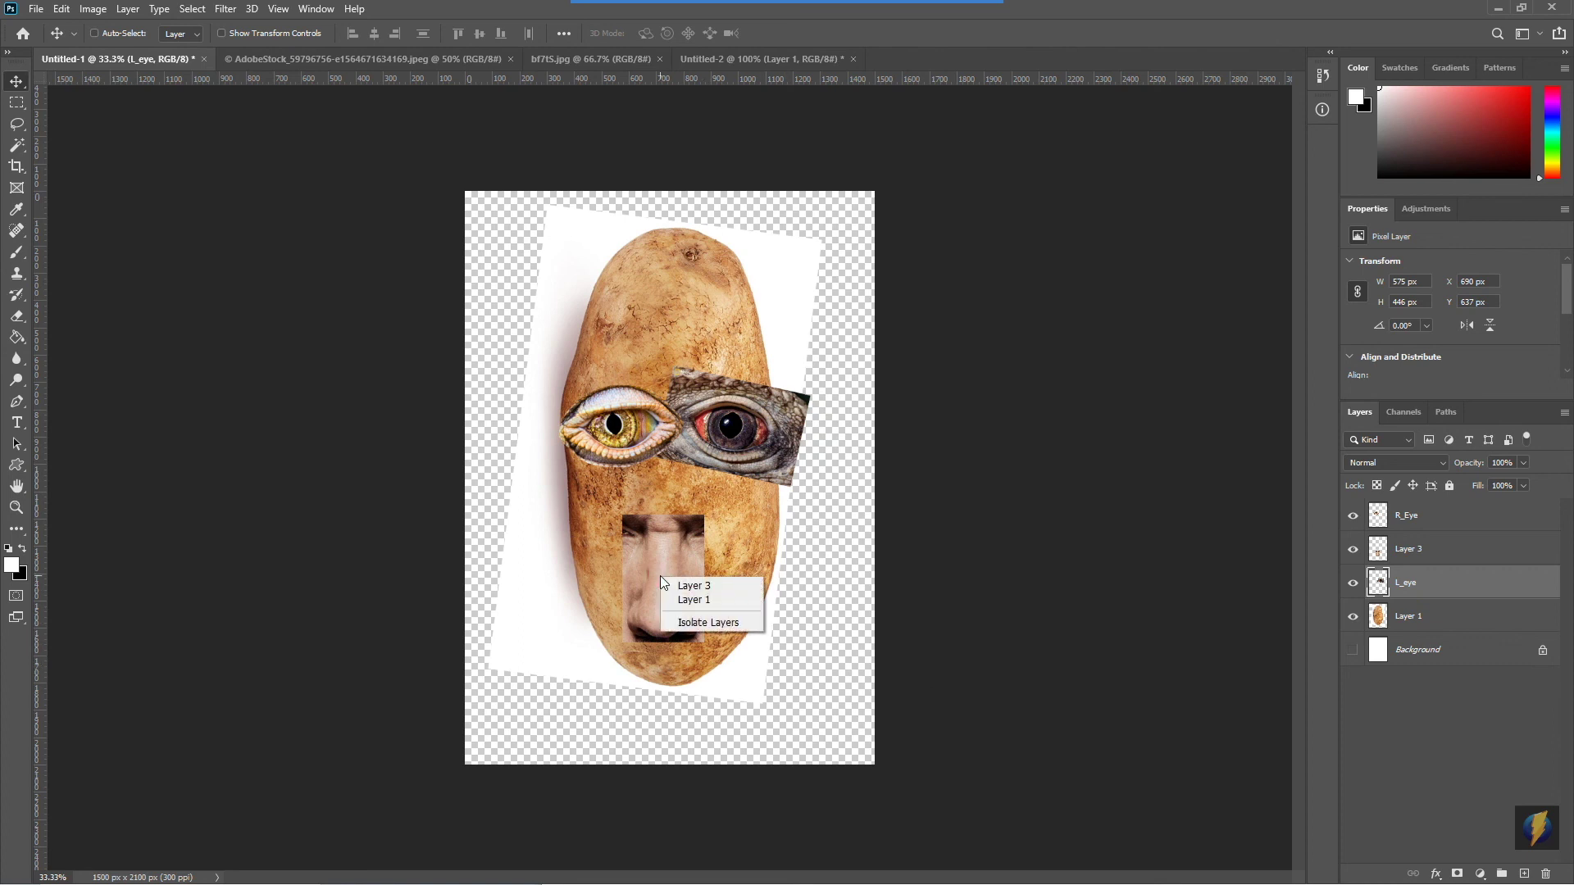
pyautogui.click(701, 587)
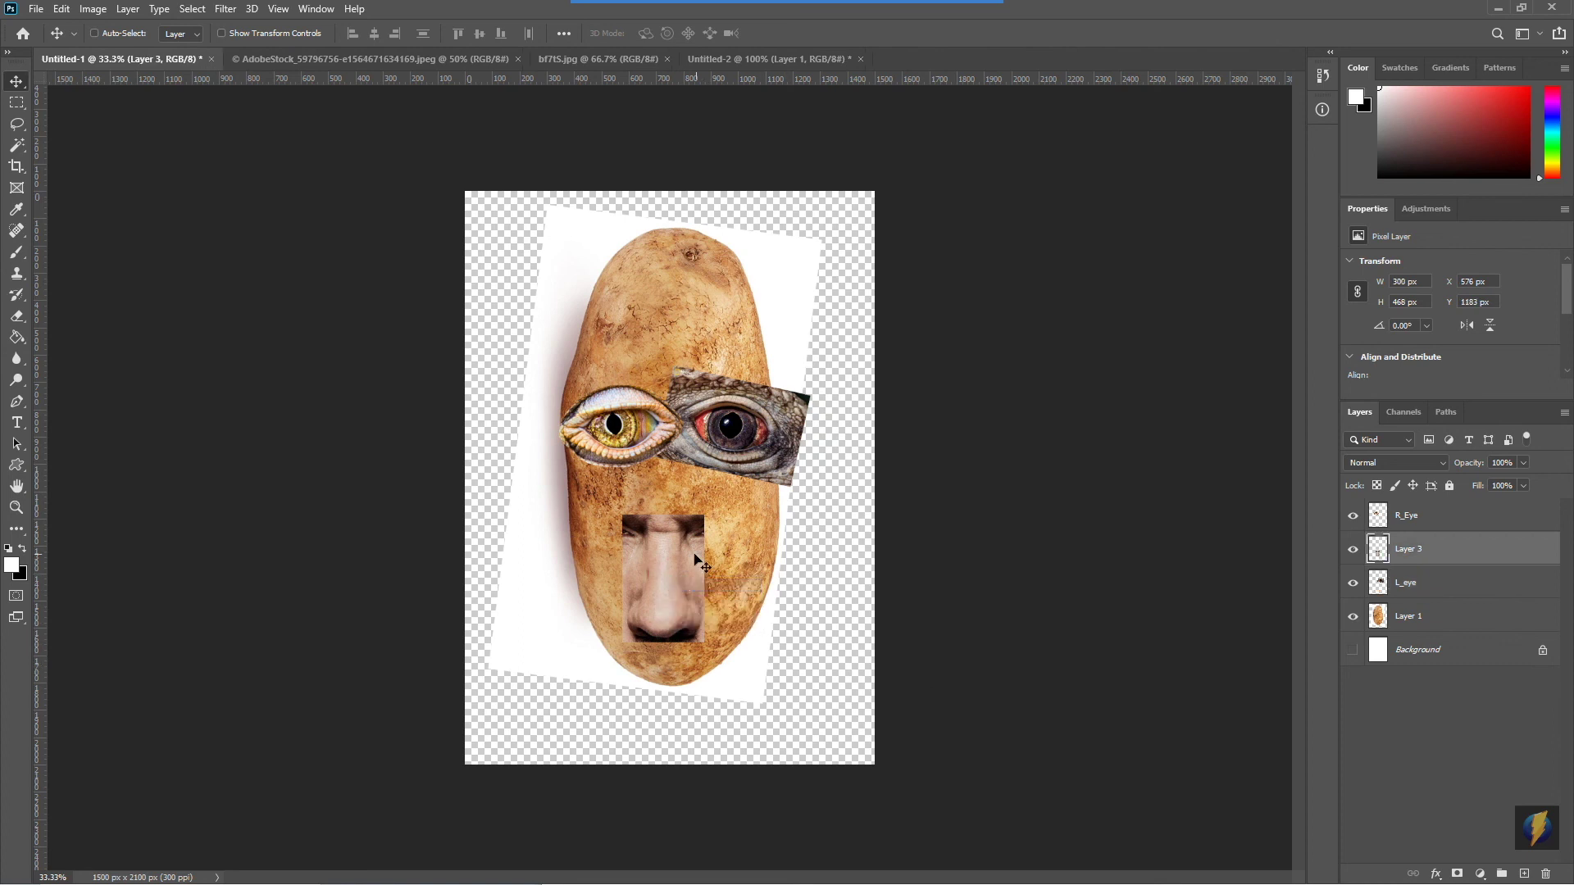
pyautogui.moveTo(670, 607); pyautogui.dragTo(668, 525)
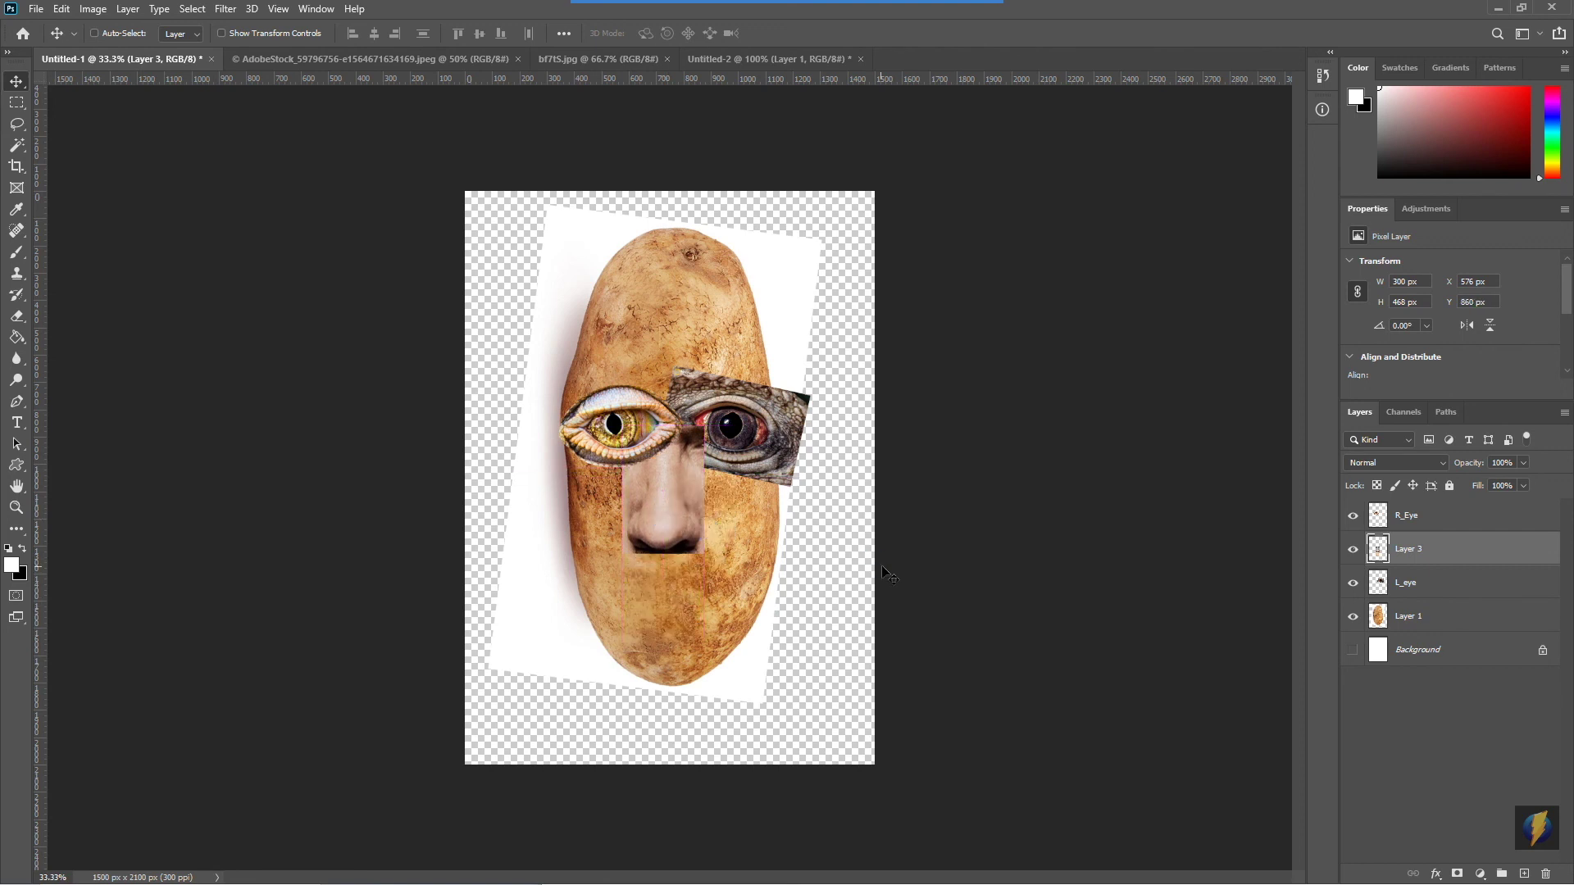
# Nudge the nose on Layer 3 right by 12 px, to X 588 px
pyautogui.press('Right')
pyautogui.press('Right')
pyautogui.press('Right')
pyautogui.press('Right')
pyautogui.press('Right')
pyautogui.press('Right')
pyautogui.press('Right')
pyautogui.press('Right')
pyautogui.press('Right')
pyautogui.press('Right')
pyautogui.press('Right')
pyautogui.press('Right')
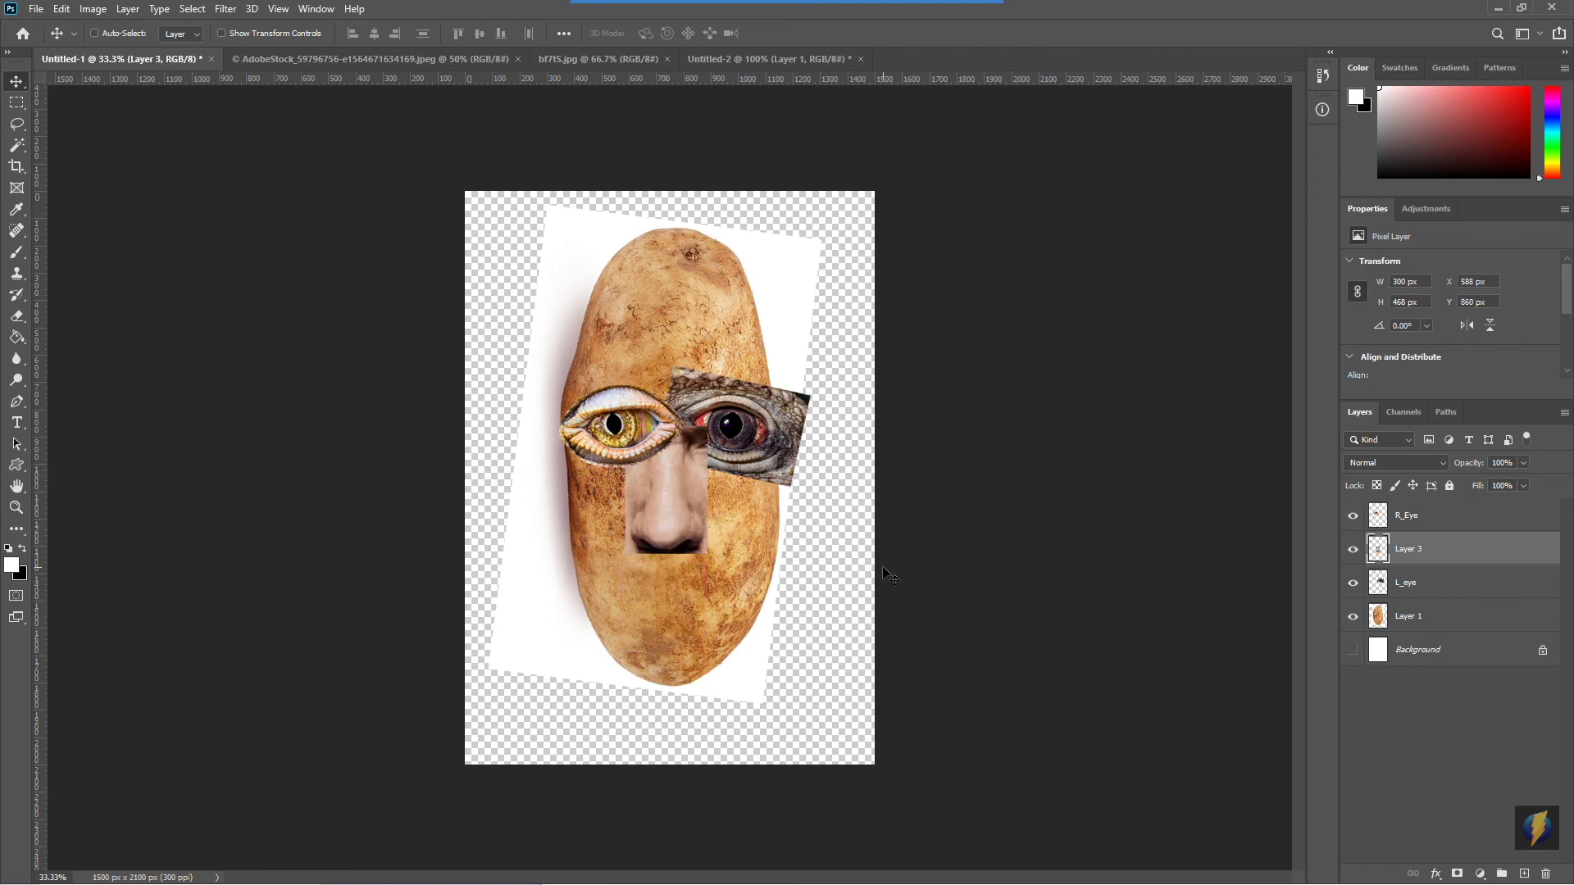
# Nudge the nose on Layer 3 up by 12 px, to Y 848 px
pyautogui.press('Up')
pyautogui.press('Up')
pyautogui.press('Up')
pyautogui.press('Up')
pyautogui.press('Up')
pyautogui.press('Up')
pyautogui.press('Up')
pyautogui.press('Up')
pyautogui.press('Up')
pyautogui.press('Up')
pyautogui.press('Up')
pyautogui.press('Up')
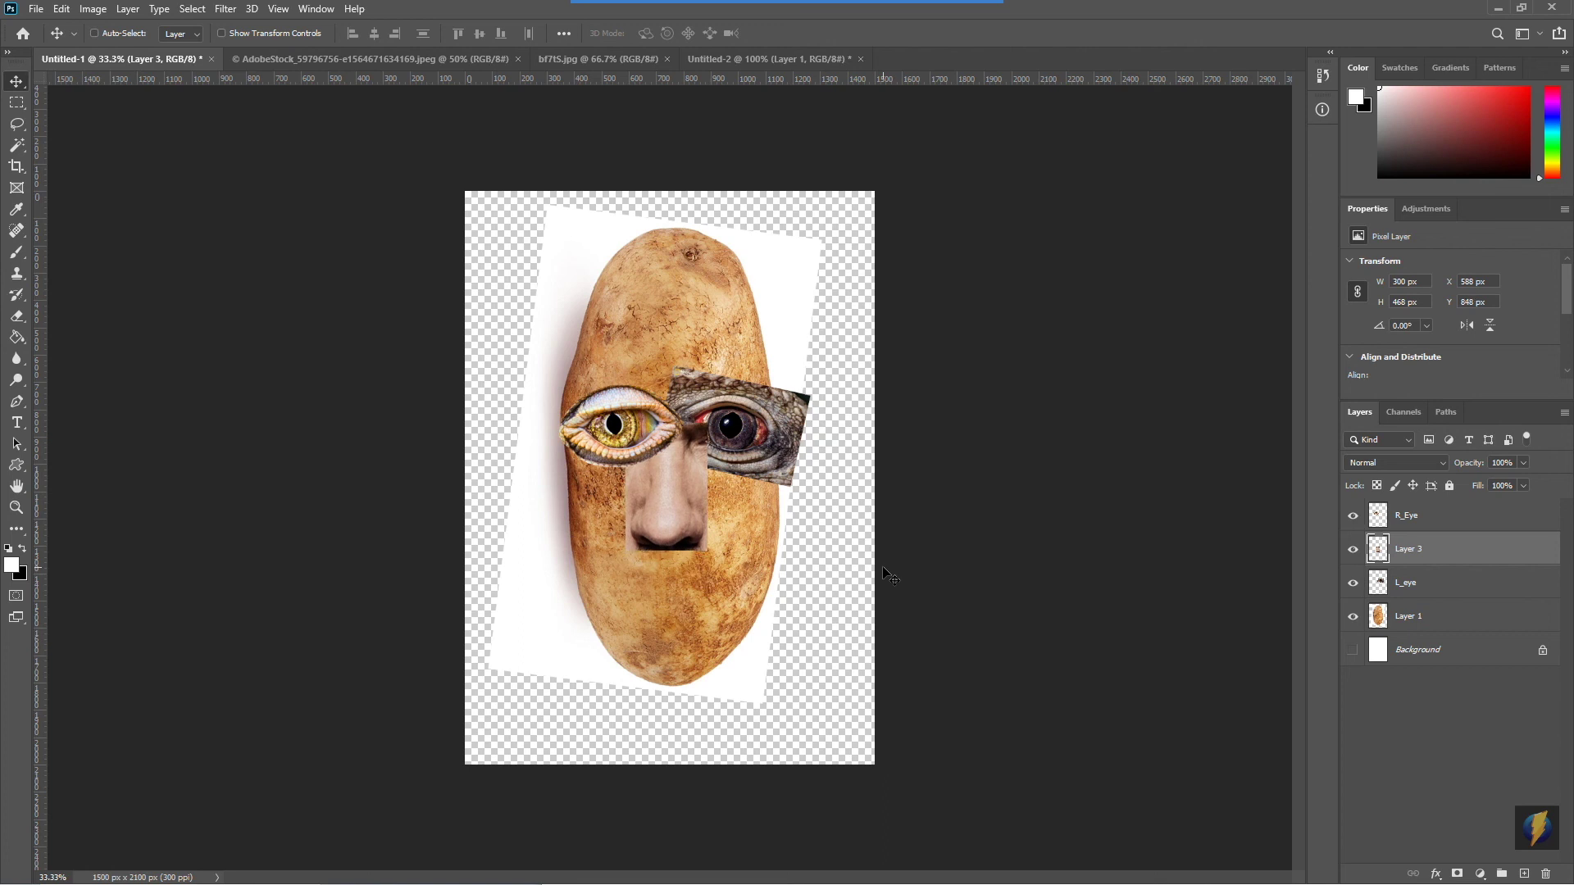
# Move the nose on Layer 3 up between the eyes, to about X 600 px and Y 778 px
pyautogui.moveTo(669, 522); pyautogui.dragTo(672, 503)
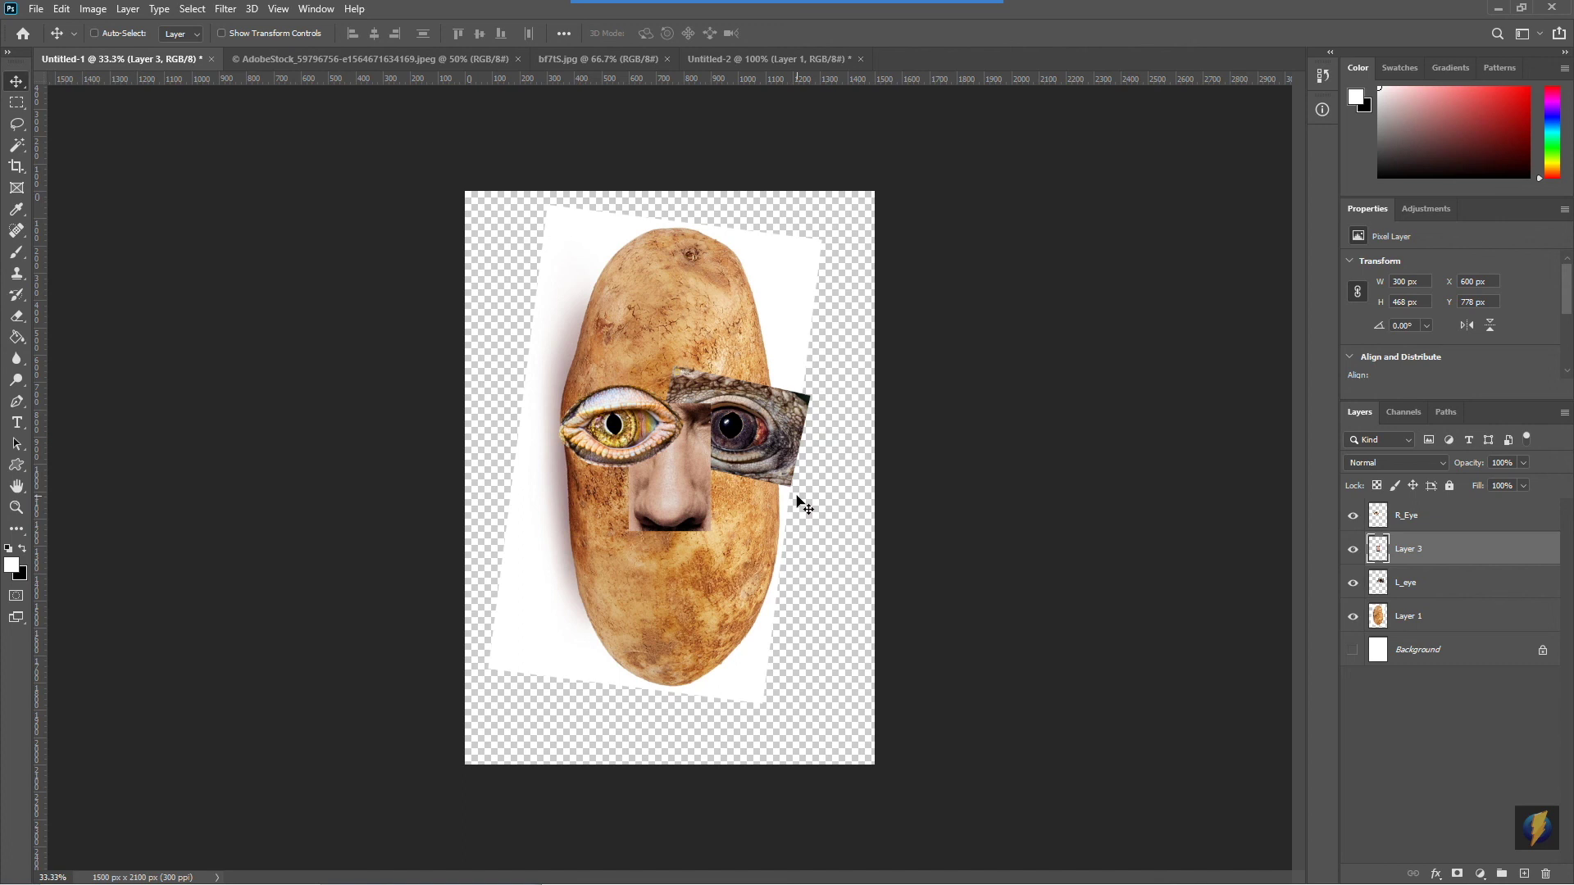
pyautogui.moveTo(665, 489); pyautogui.dragTo(668, 494)
pyautogui.moveTo(750, 20)
pyautogui.click(843, 34)
pyautogui.moveTo(843, 226)
pyautogui.mouseDown()
pyautogui.moveTo(701, 406)
pyautogui.moveTo(715, 386)
pyautogui.moveTo(717, 440)
pyautogui.mouseUp()
pyautogui.moveTo(809, 6)
pyautogui.click(847, 34)
pyautogui.moveTo(1019, 515)
pyautogui.mouseDown()
pyautogui.moveTo(1231, 520)
pyautogui.moveTo(1336, 554)
pyautogui.moveTo(1323, 590)
pyautogui.mouseUp()
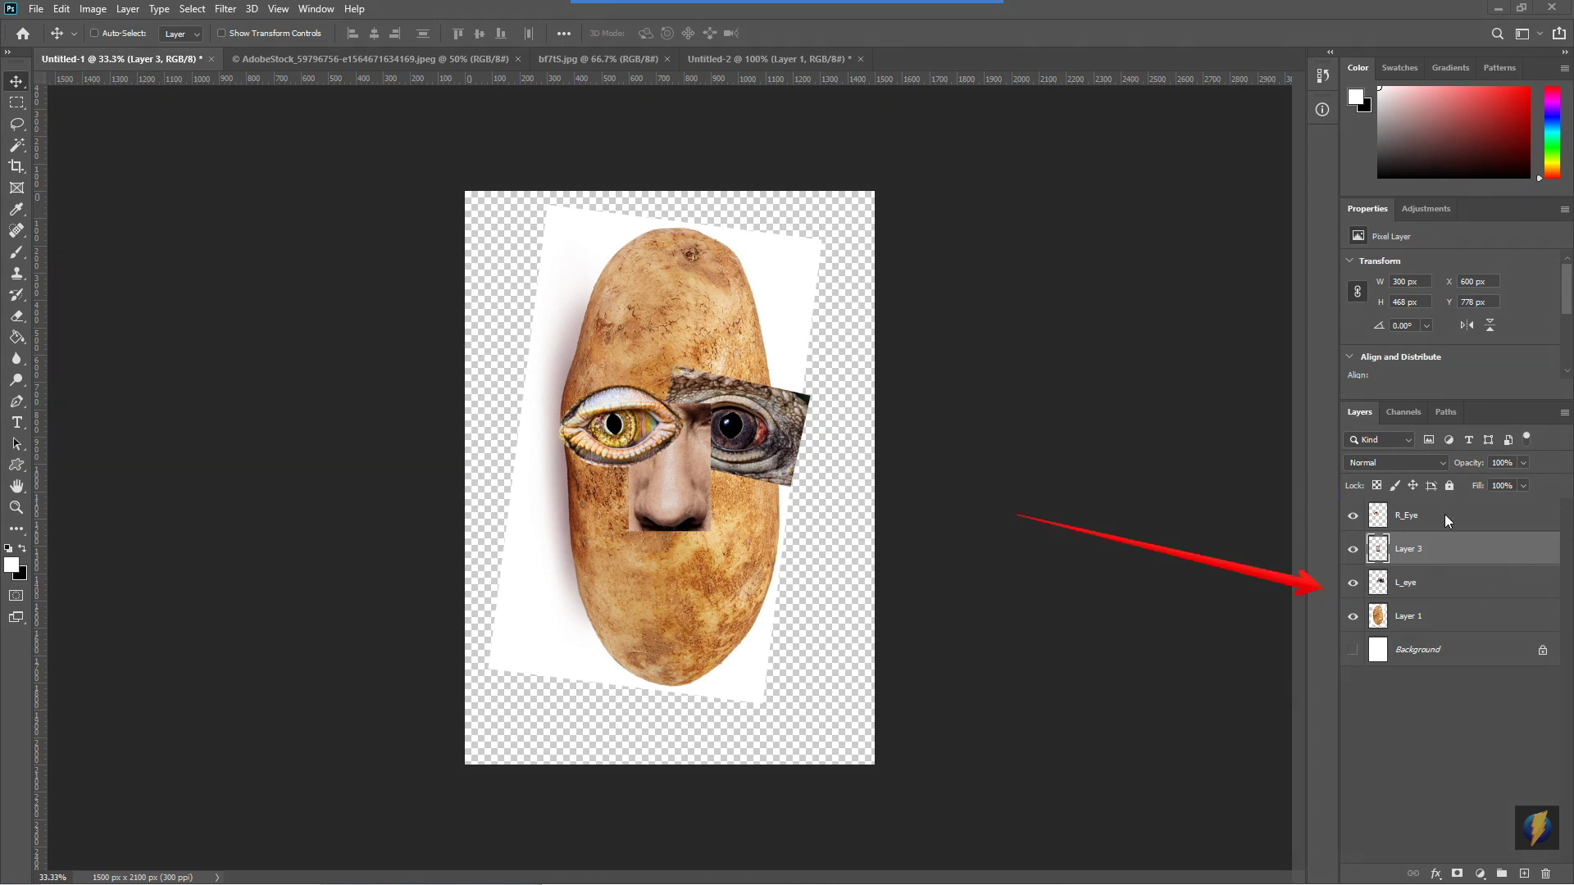
# Hide and reshow R_Eye and Layer 3 one after the other to check which face part each layer holds
pyautogui.click(1412, 516)
pyautogui.click(1354, 516)
pyautogui.click(1353, 517)
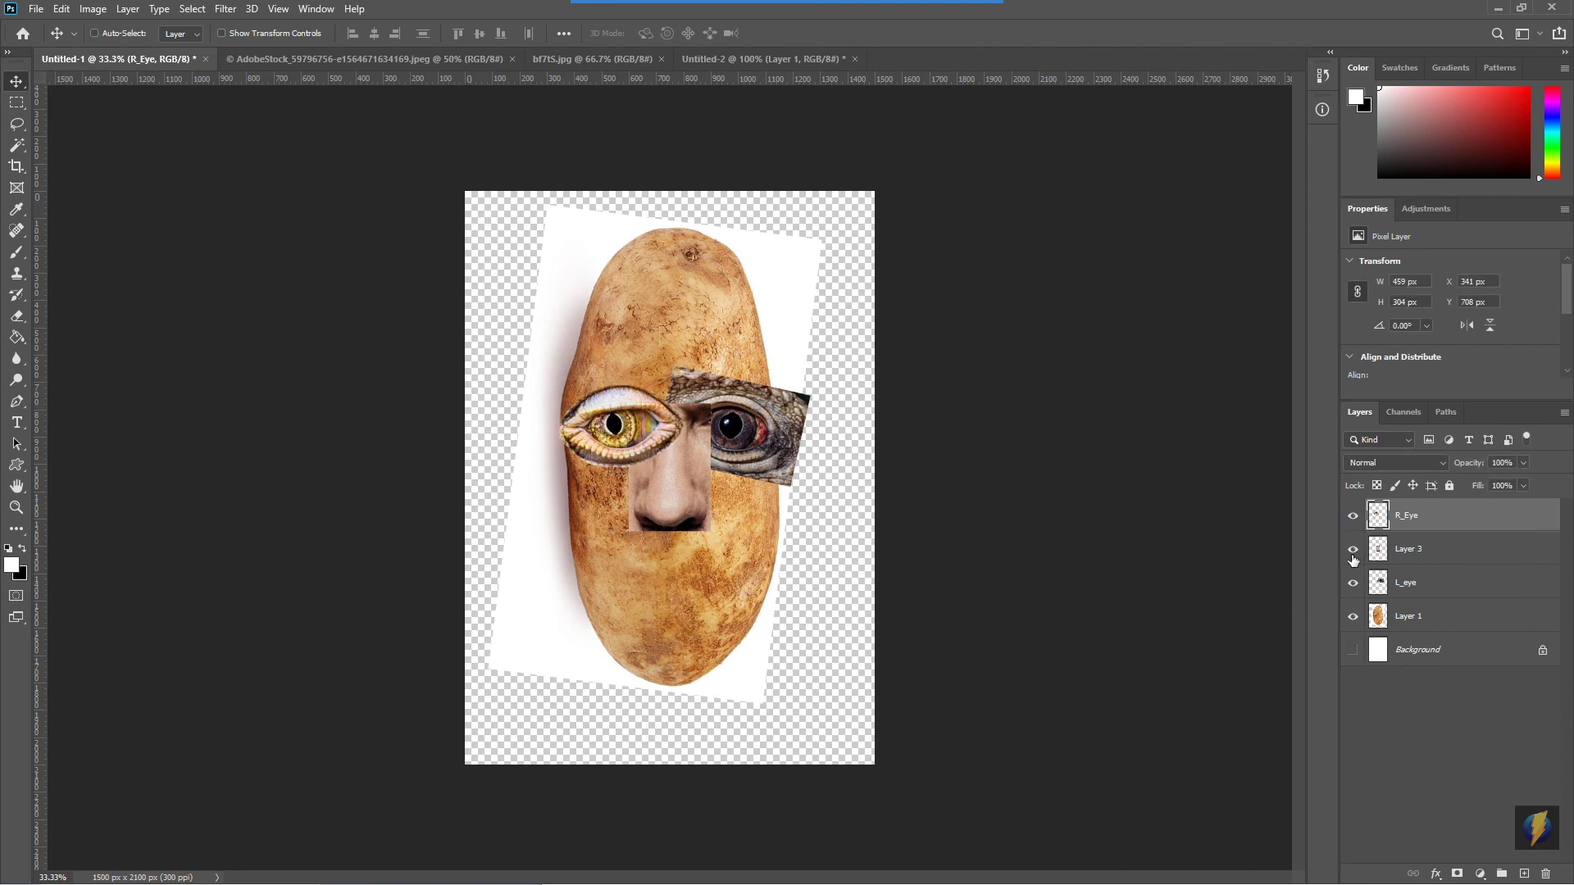
pyautogui.click(1354, 549)
pyautogui.click(1353, 549)
# Rename Layer 3, which holds the nose, as nose
pyautogui.doubleClick(1407, 550)
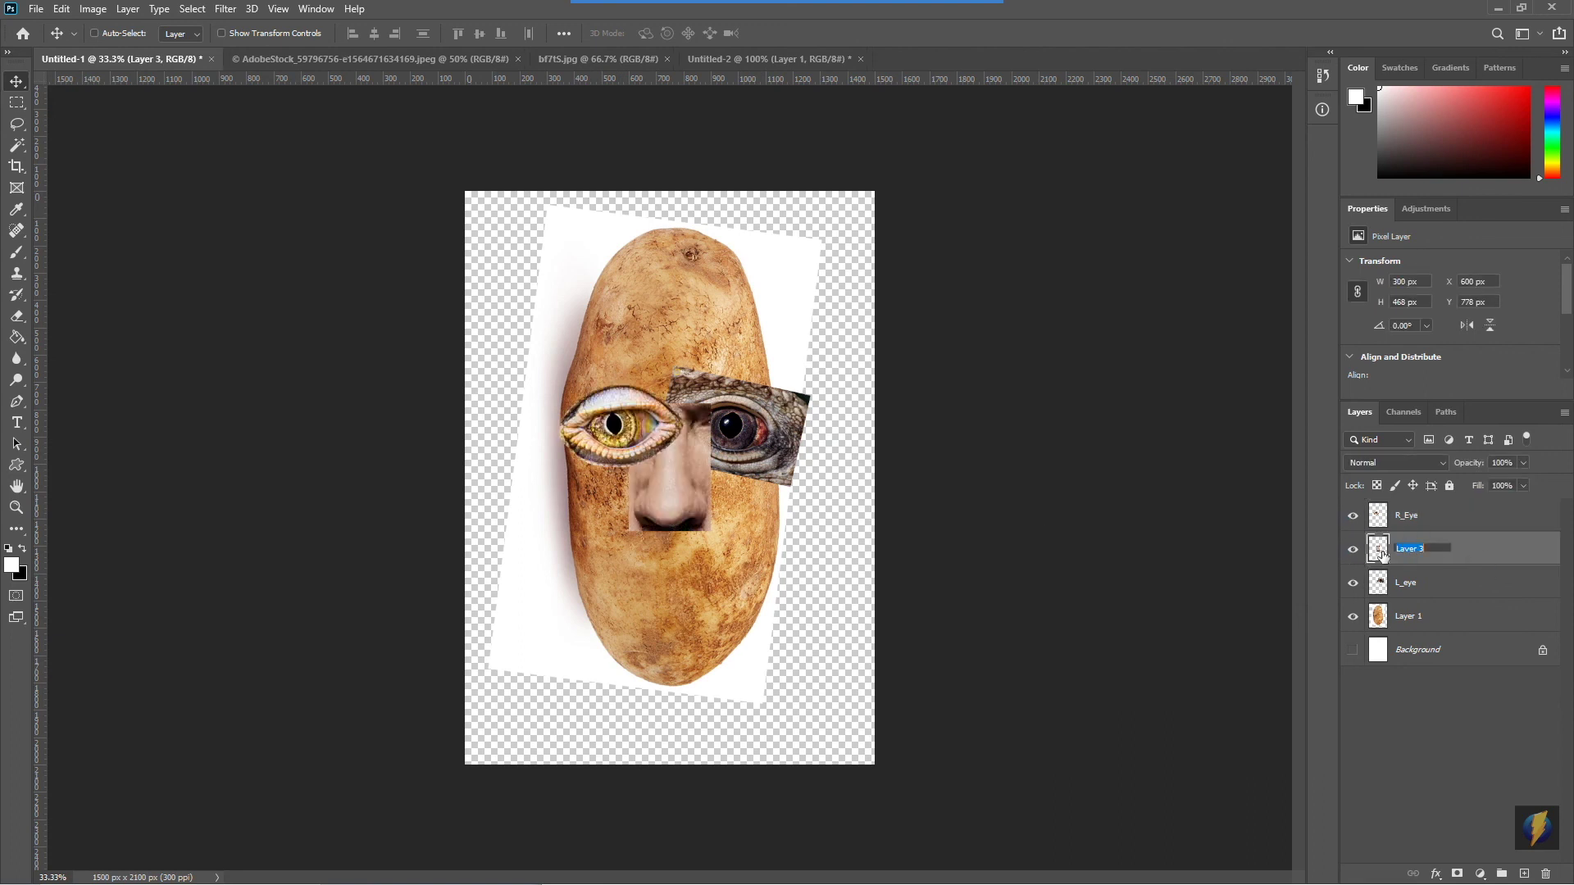
pyautogui.write('nose')
pyautogui.press('Return')
# Check the L_eye layer by hiding and reshowing it, and move it above the nose layer in the stack
pyautogui.click(1354, 583)
pyautogui.click(1353, 582)
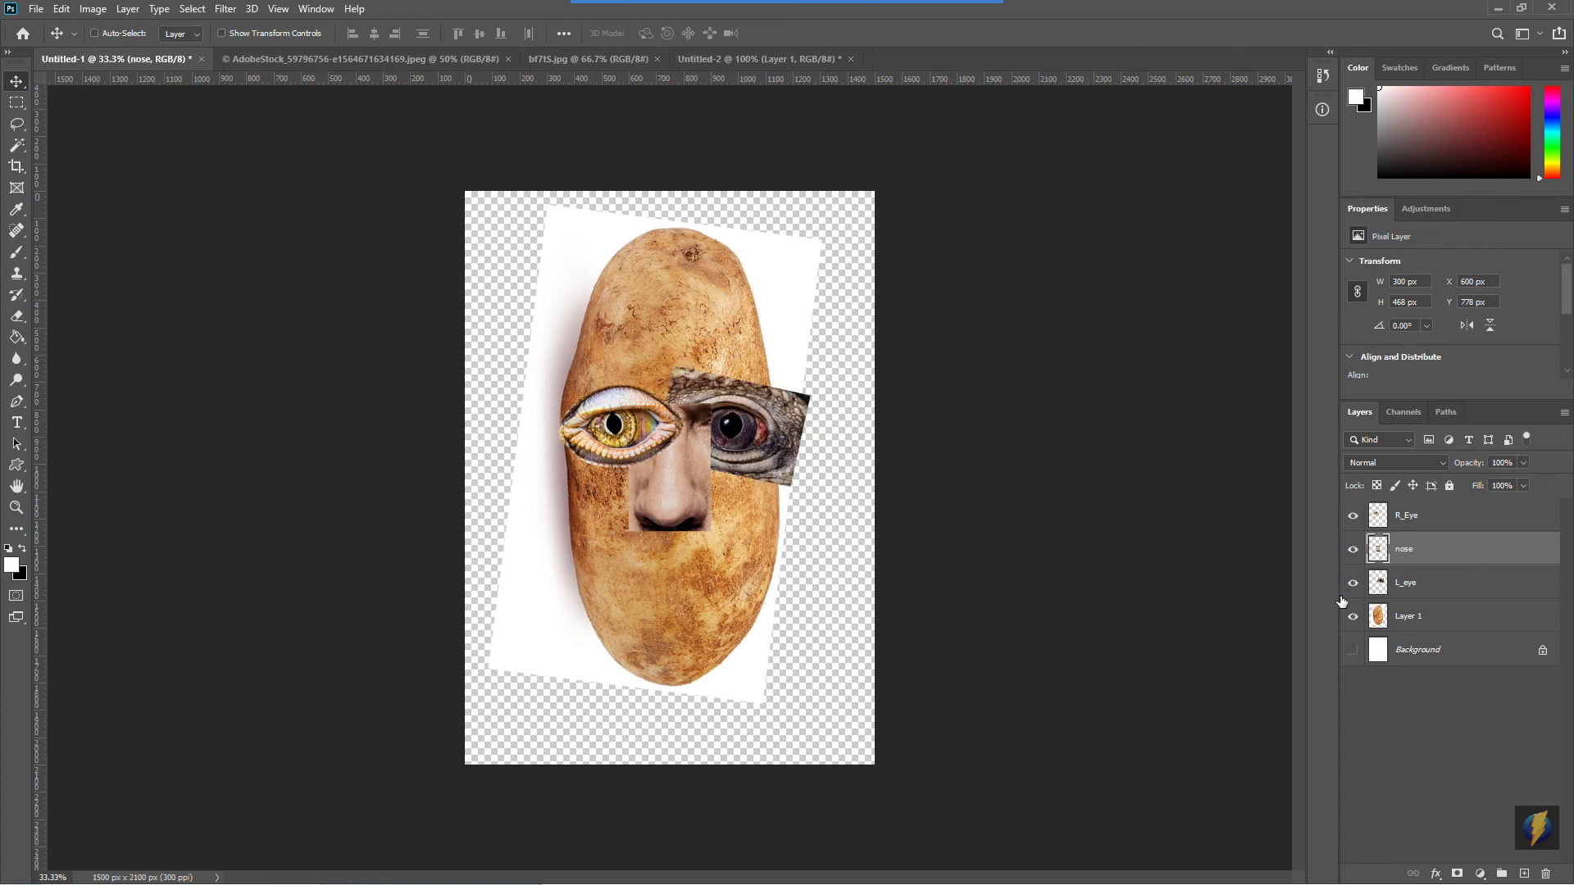
pyautogui.click(1411, 586)
pyautogui.moveTo(1456, 594); pyautogui.dragTo(1448, 546)
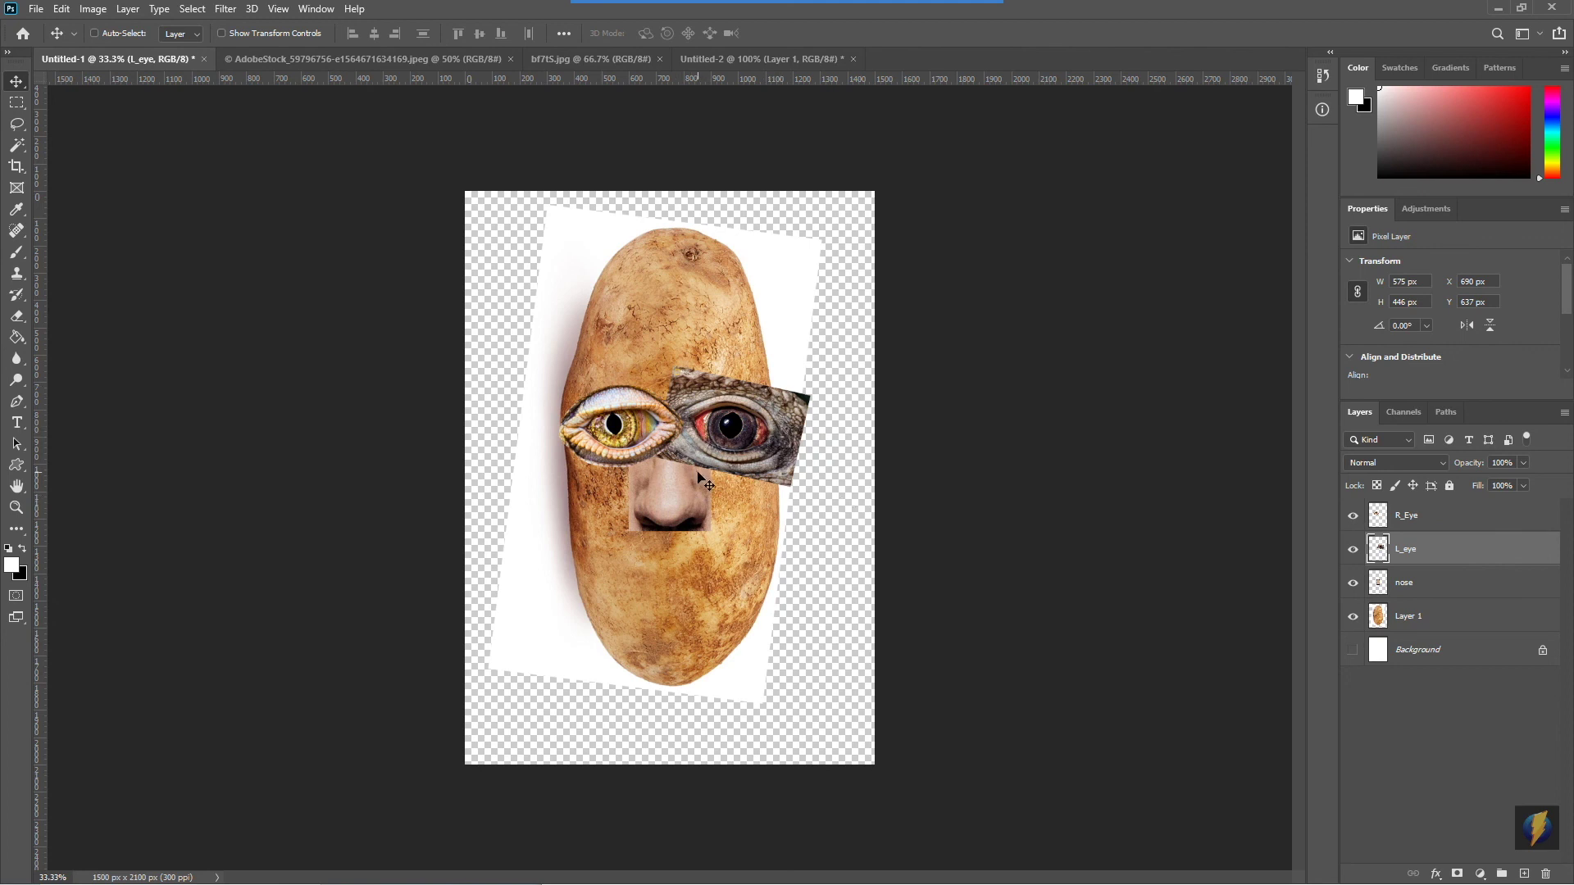
# Compare the nose layer above and below both eye layers, and leave it at the top of the stack above R_Eye
pyautogui.click(1428, 592)
pyautogui.moveTo(1425, 590); pyautogui.dragTo(1421, 515)
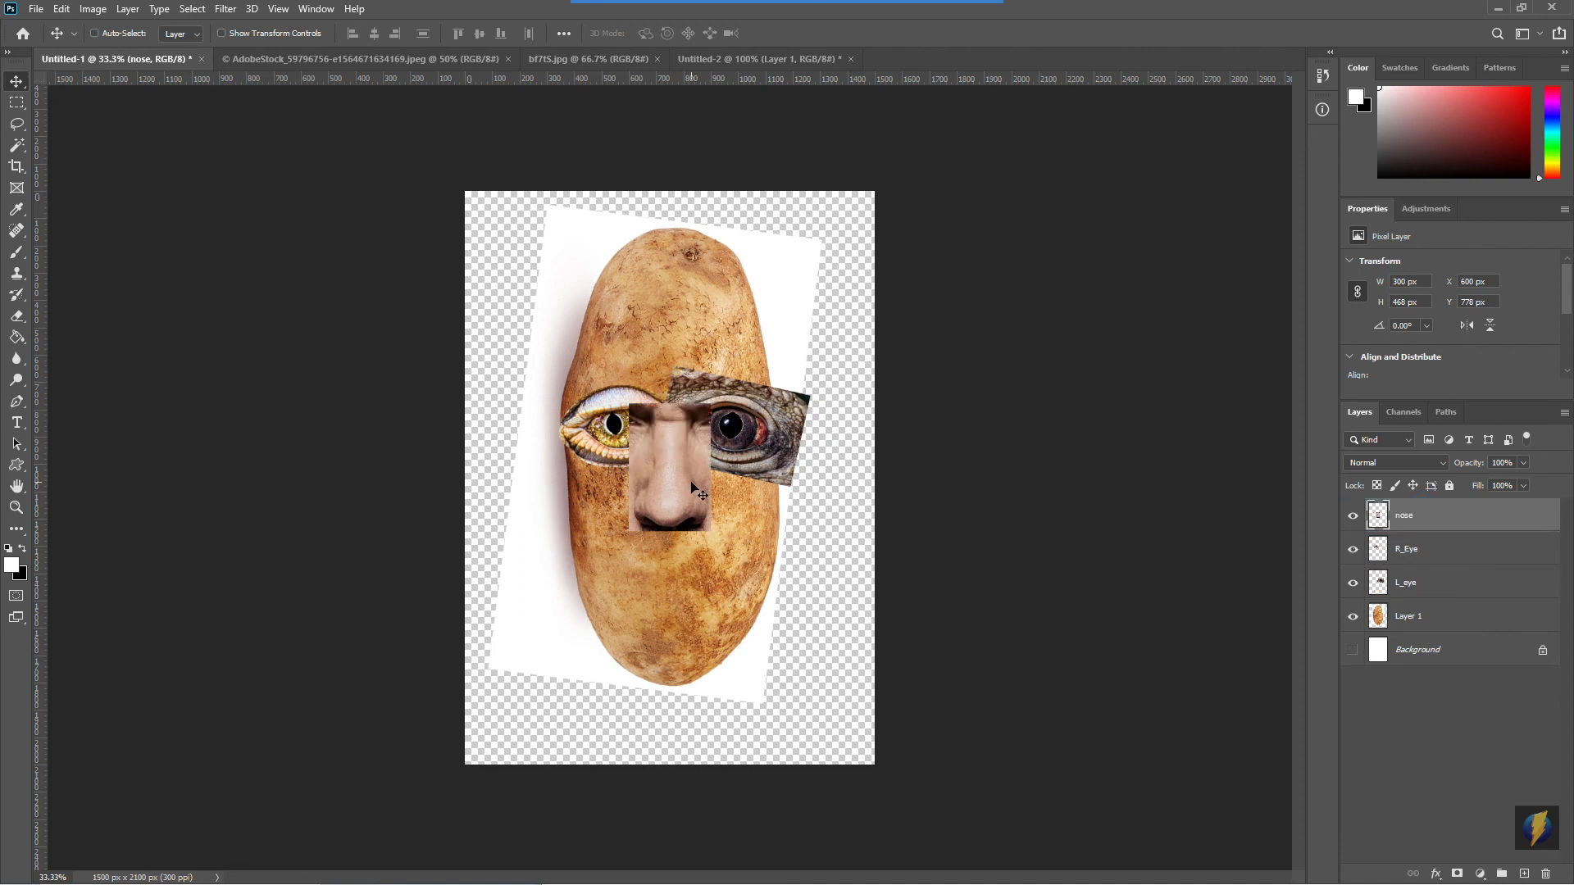
pyautogui.moveTo(1430, 531); pyautogui.dragTo(1423, 600)
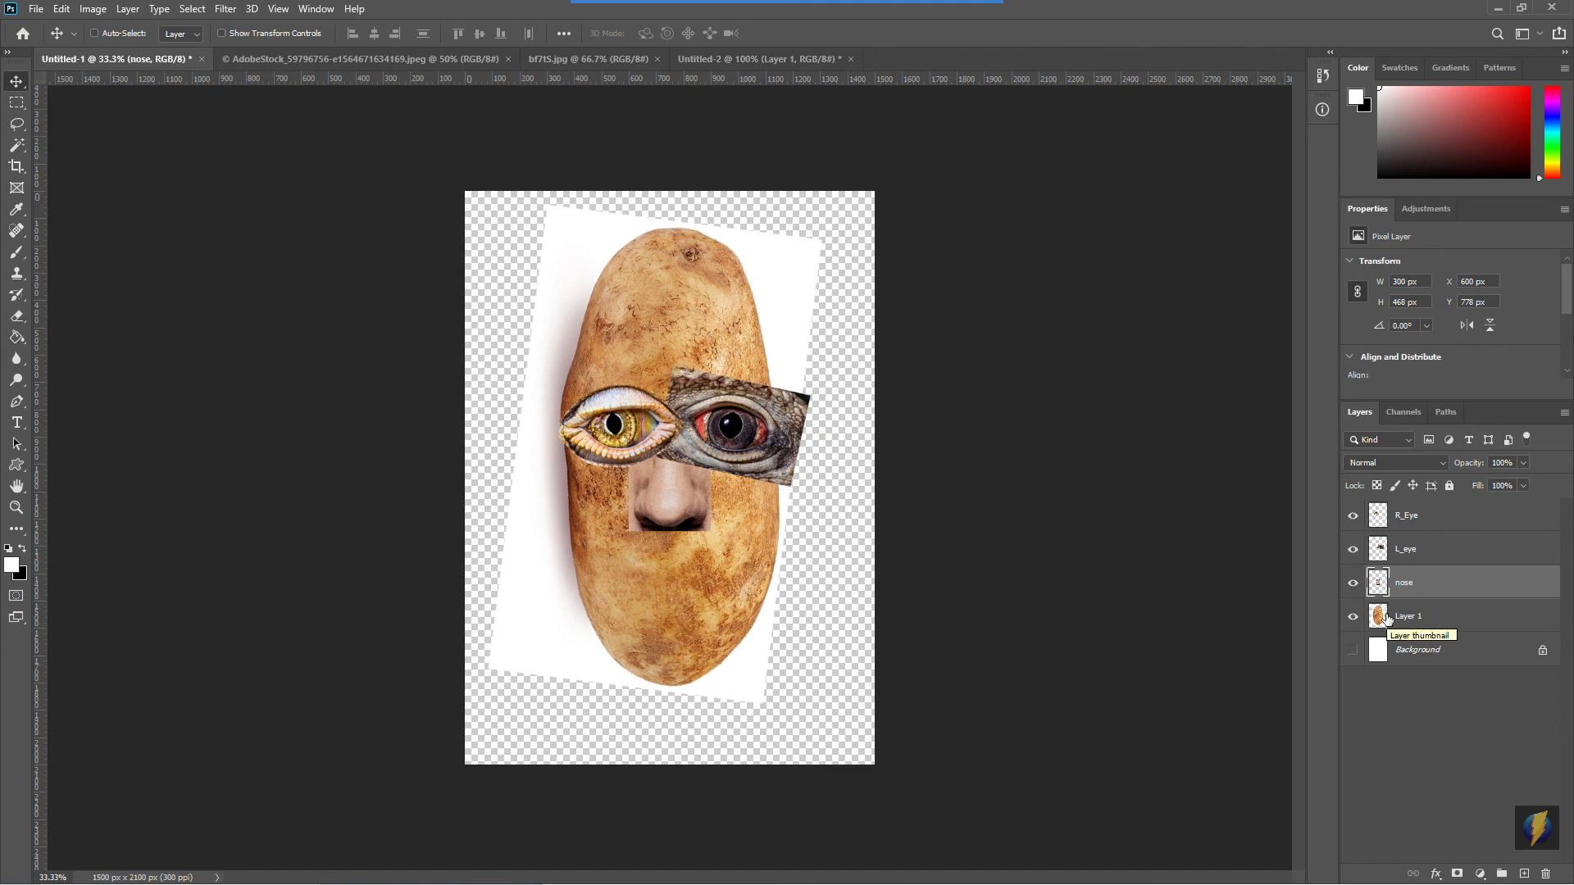
pyautogui.moveTo(1423, 584); pyautogui.dragTo(1409, 511)
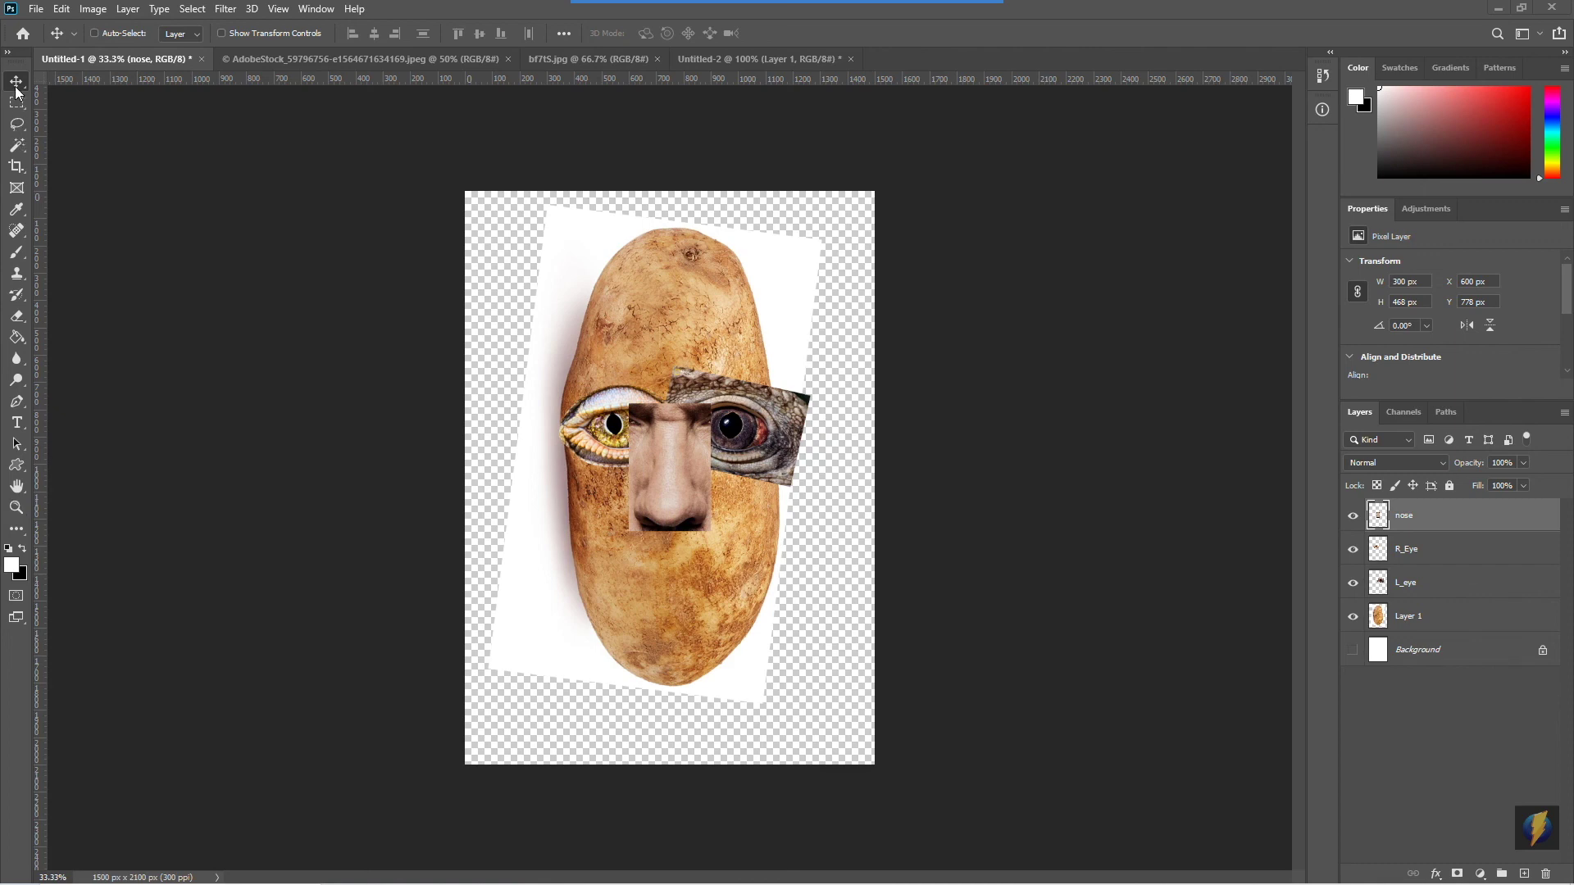
# Draw a freehand Lasso selection around the bridge, nostrils and tip on the nose layer, about 291 by 465 px
pyautogui.click(16, 509)
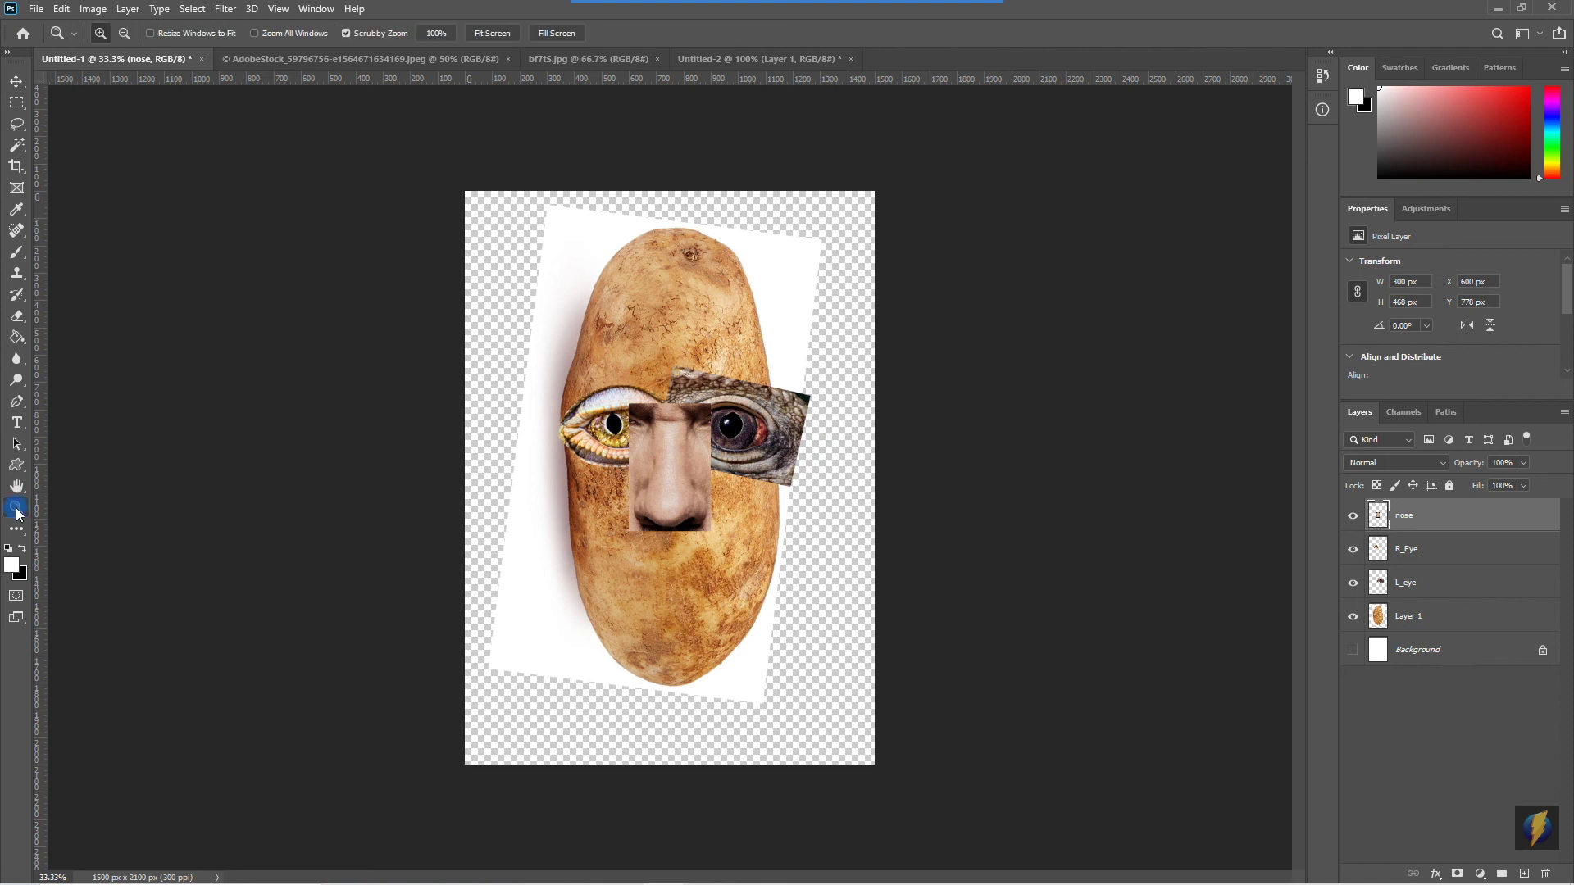
pyautogui.click(672, 474)
pyautogui.click(672, 474)
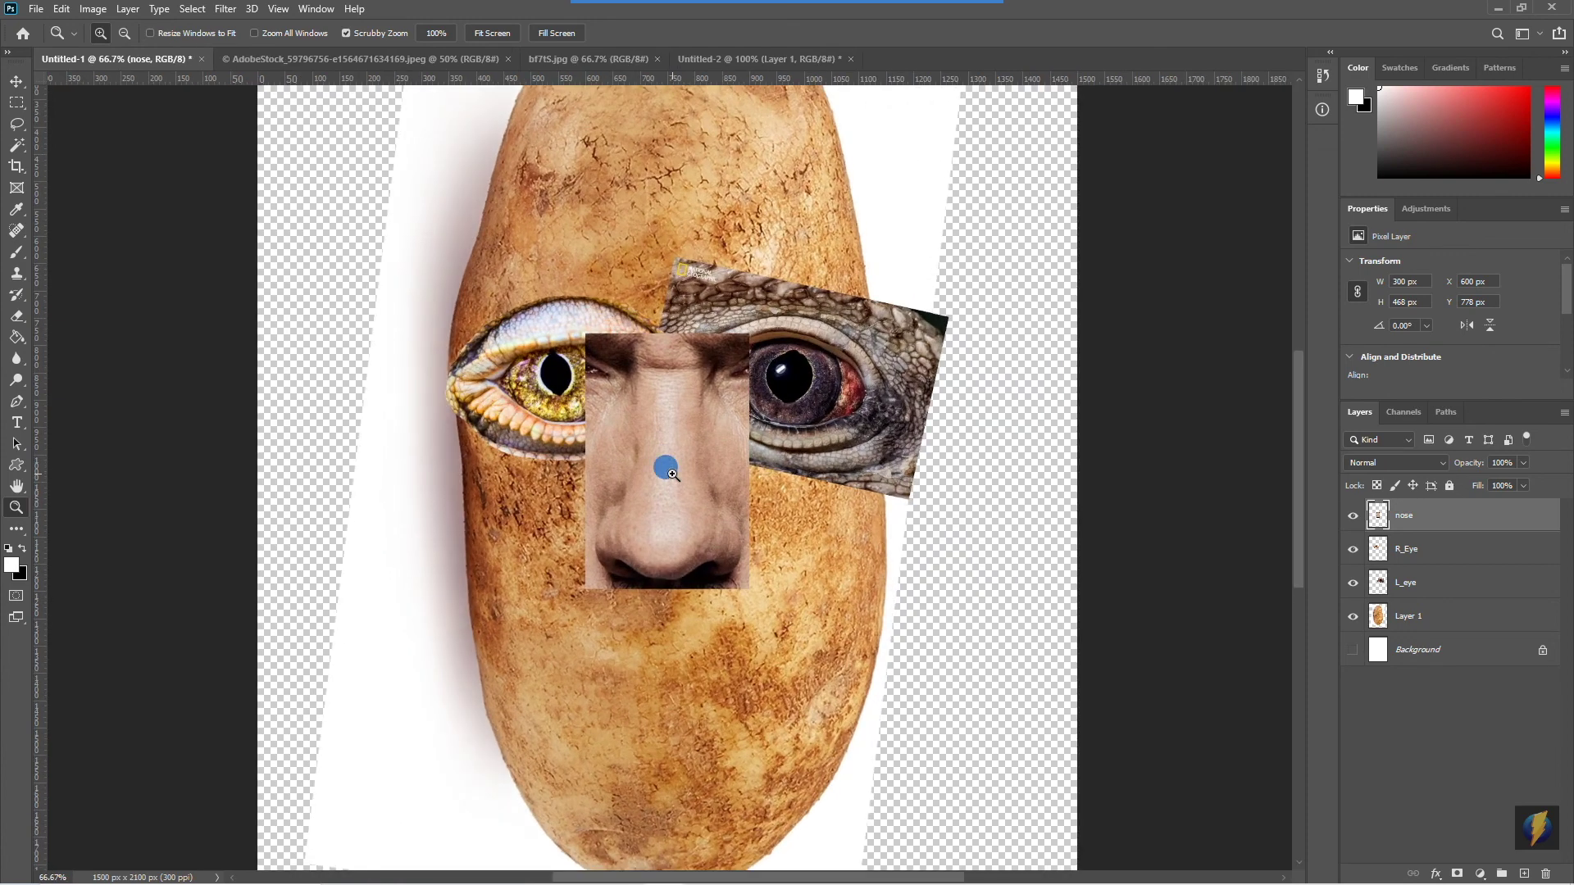
pyautogui.click(673, 474)
pyautogui.moveTo(672, 473); pyautogui.dragTo(729, 508)
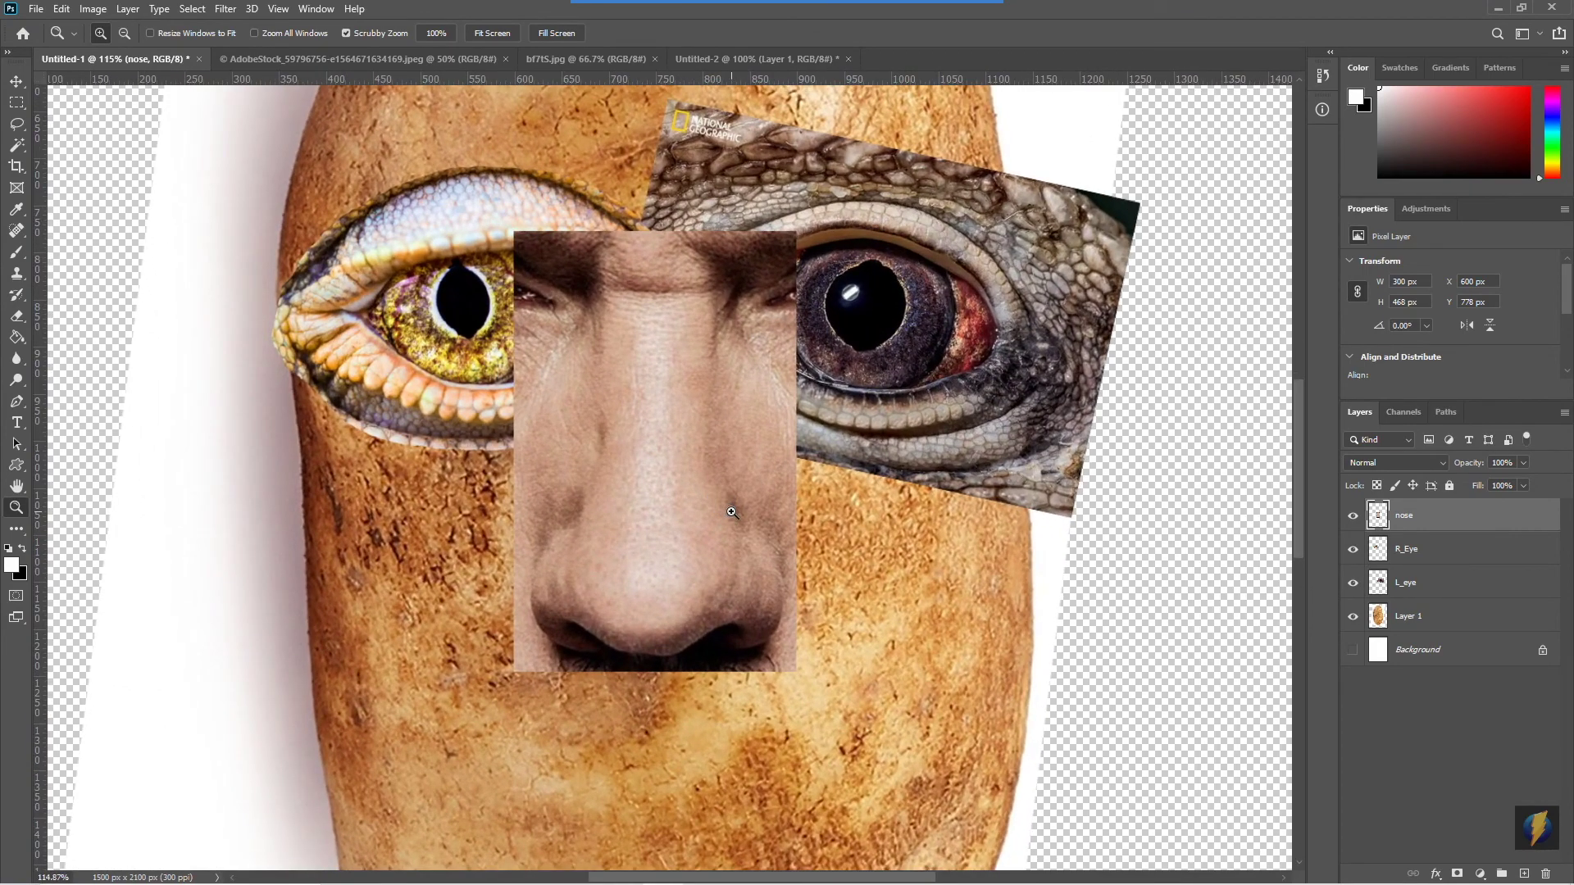
pyautogui.click(17, 124)
pyautogui.moveTo(599, 246)
pyautogui.mouseDown()
pyautogui.moveTo(577, 488)
pyautogui.moveTo(520, 591)
pyautogui.moveTo(534, 646)
pyautogui.moveTo(680, 674)
pyautogui.moveTo(768, 650)
pyautogui.moveTo(787, 608)
pyautogui.moveTo(778, 561)
pyautogui.moveTo(741, 524)
pyautogui.moveTo(722, 397)
pyautogui.mouseUp()
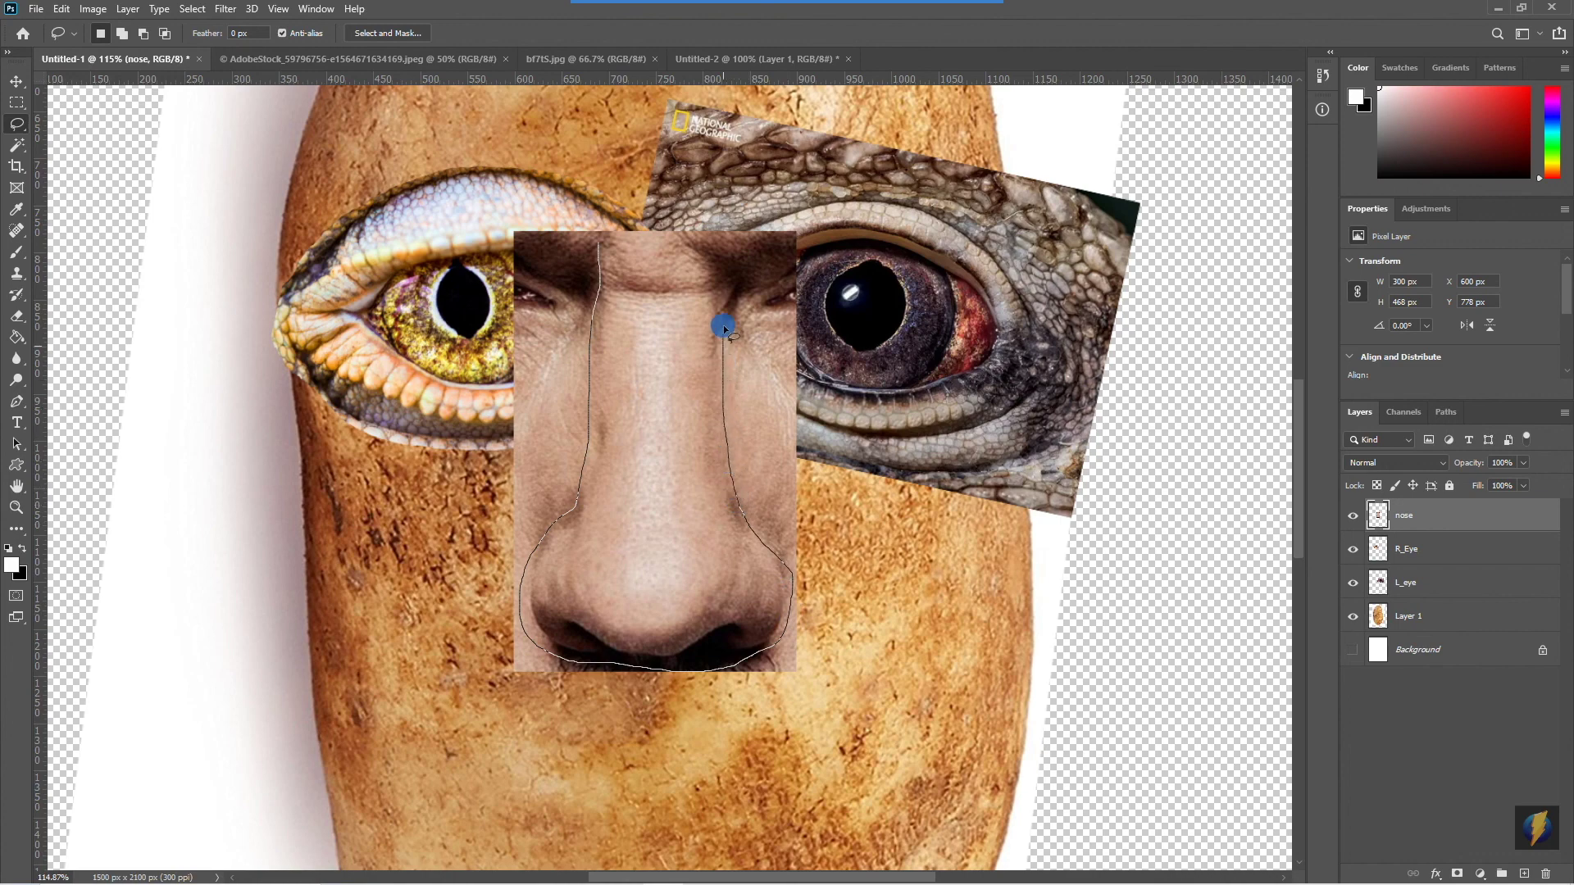
pyautogui.moveTo(688, 239); pyautogui.dragTo(603, 243)
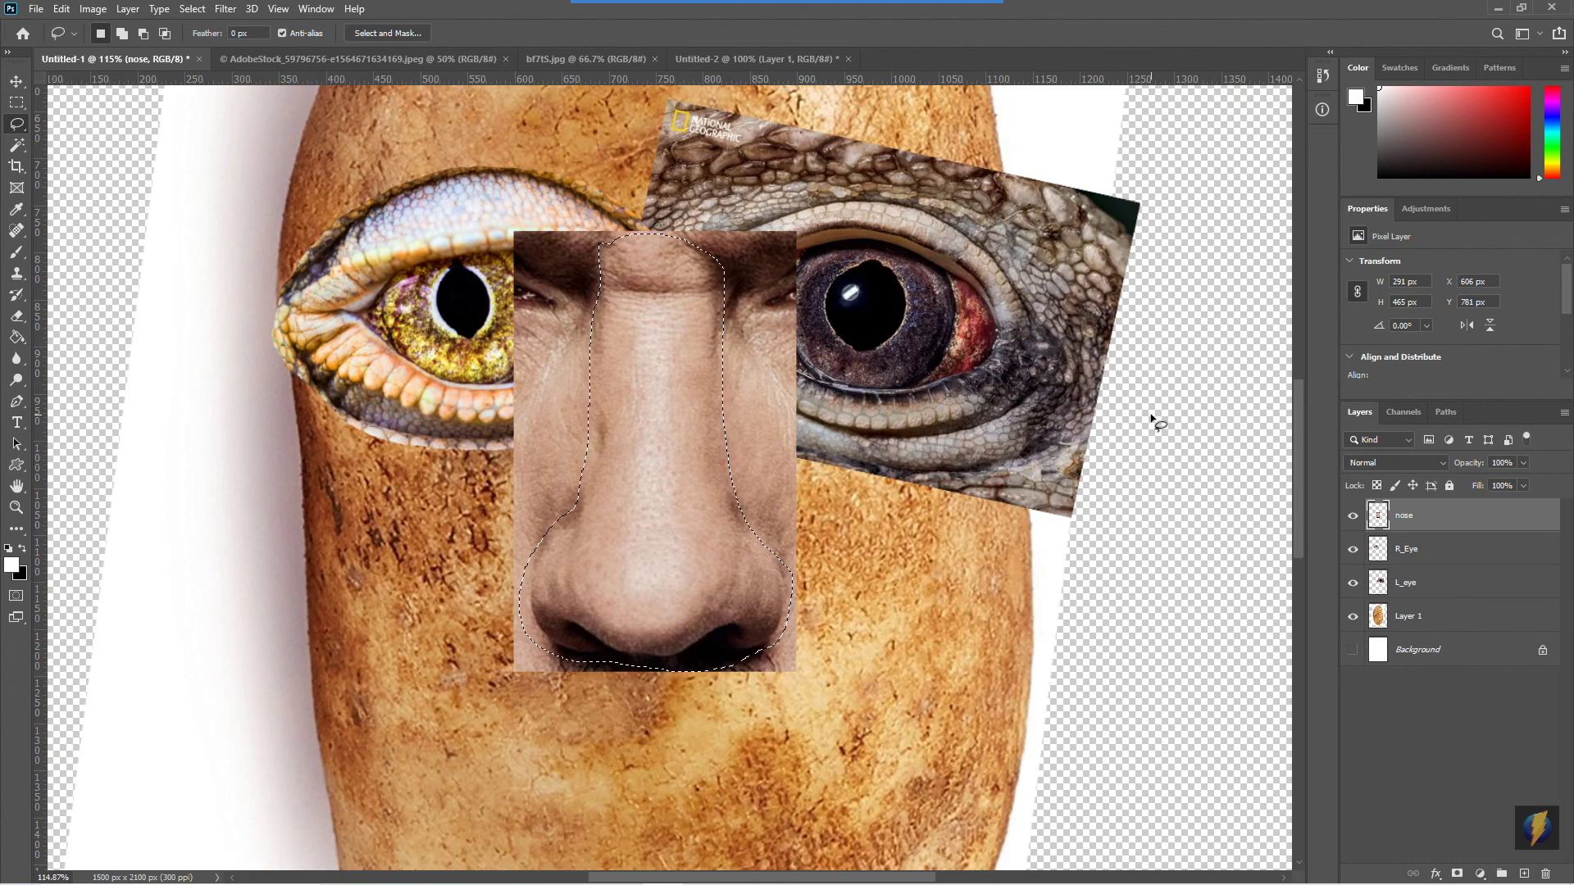
# Try deleting the area inside the nose selection, and undo the deletion
pyautogui.press('Delete')
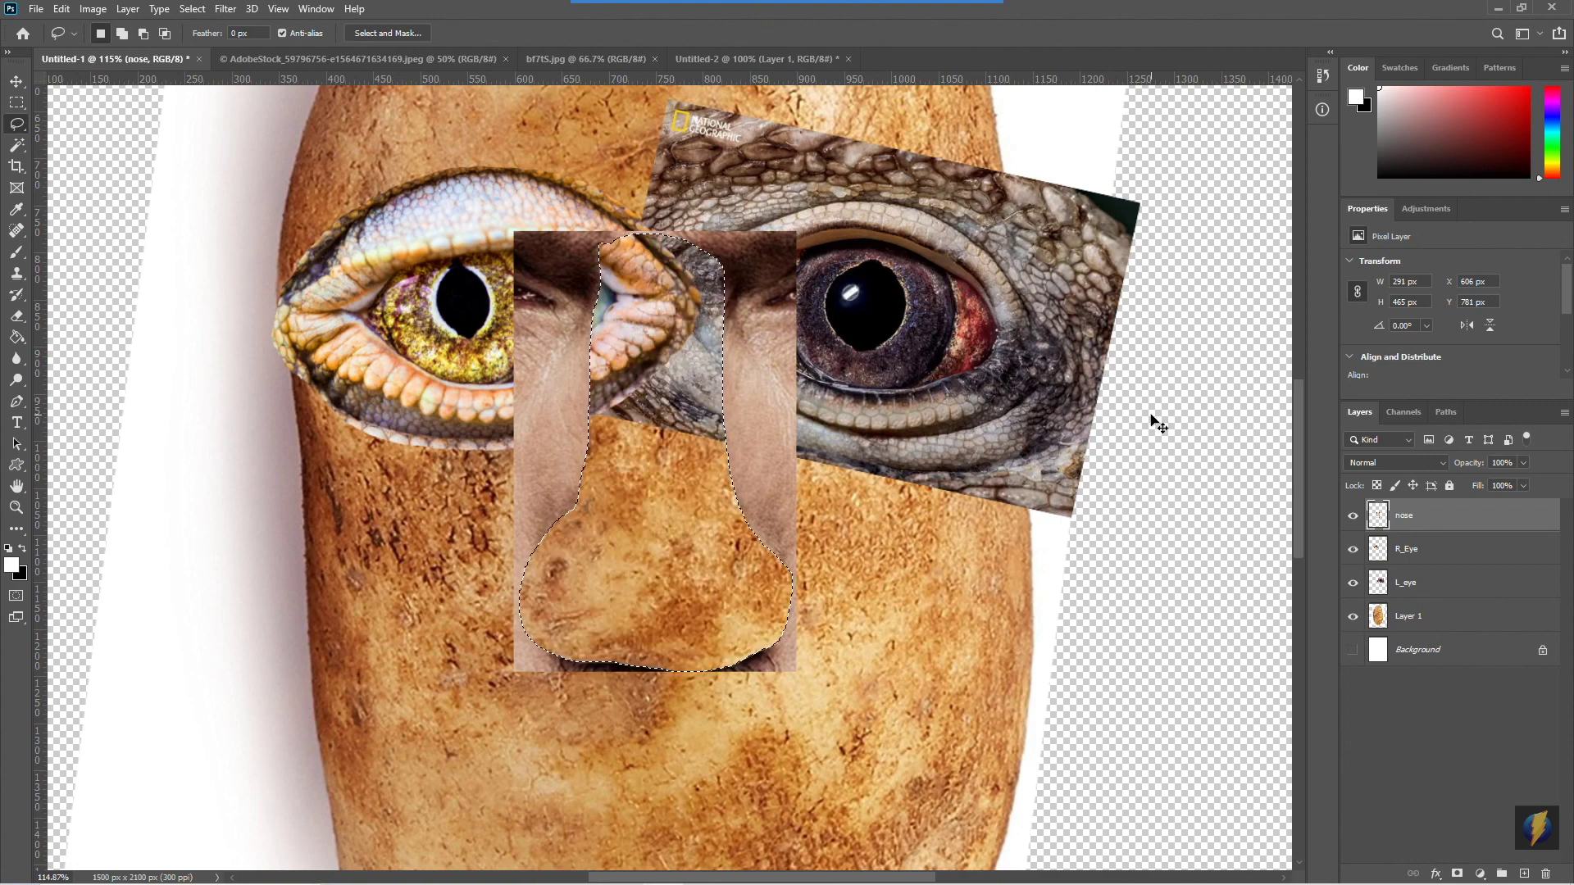
pyautogui.hotkey('ctrl', 'z')
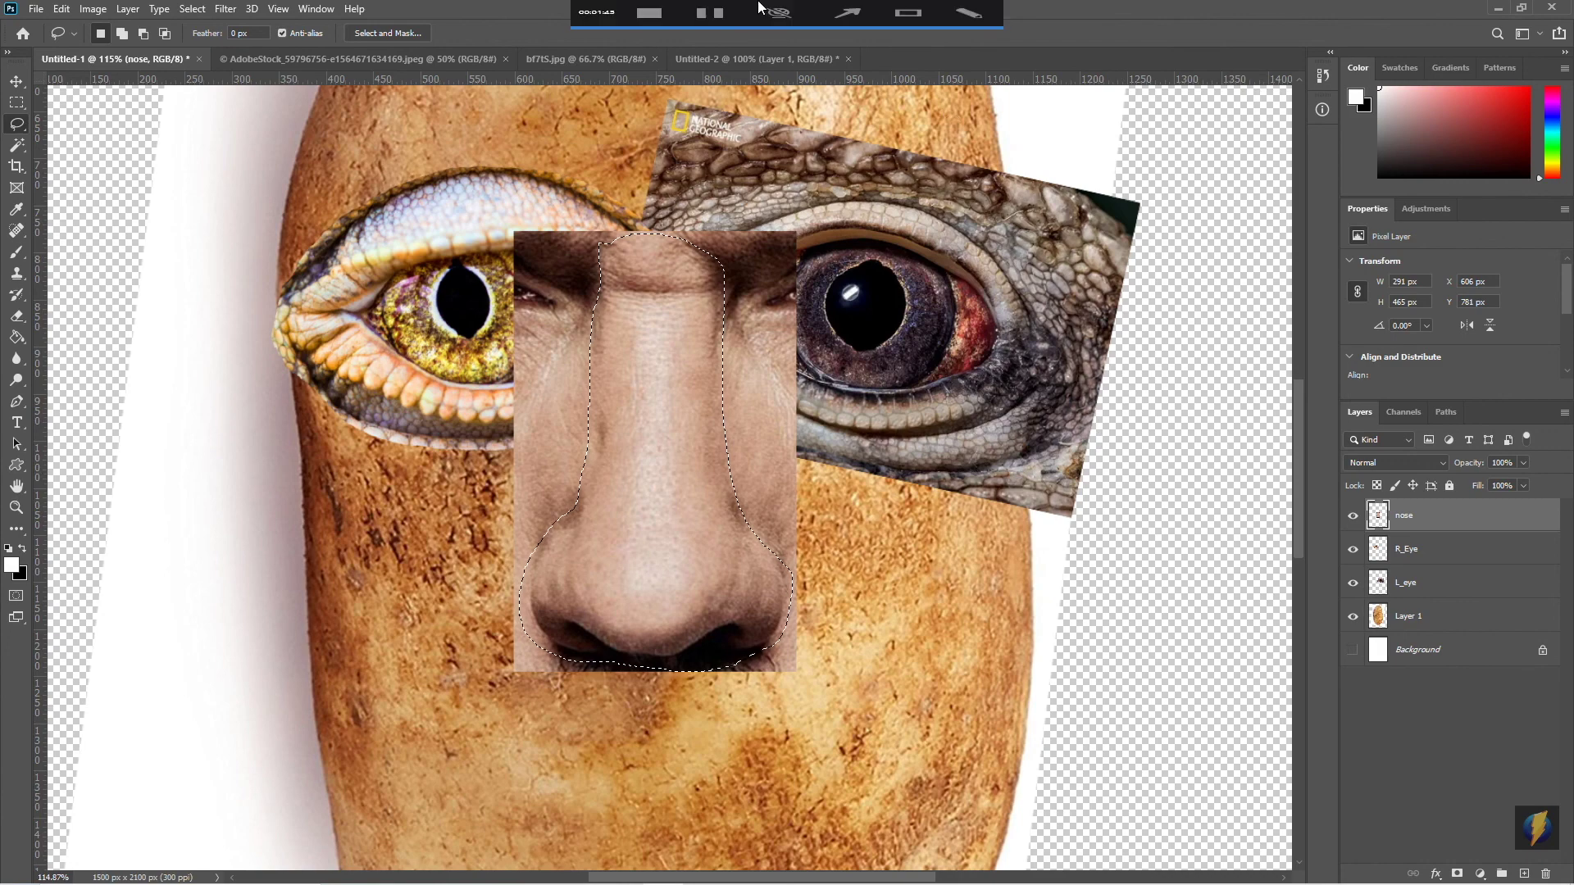
pyautogui.hotkey('ctrl', 'd')
# Invert the nose selection and delete the surrounding skin from the nose layer
pyautogui.moveTo(248, 342); pyautogui.dragTo(197, 25)
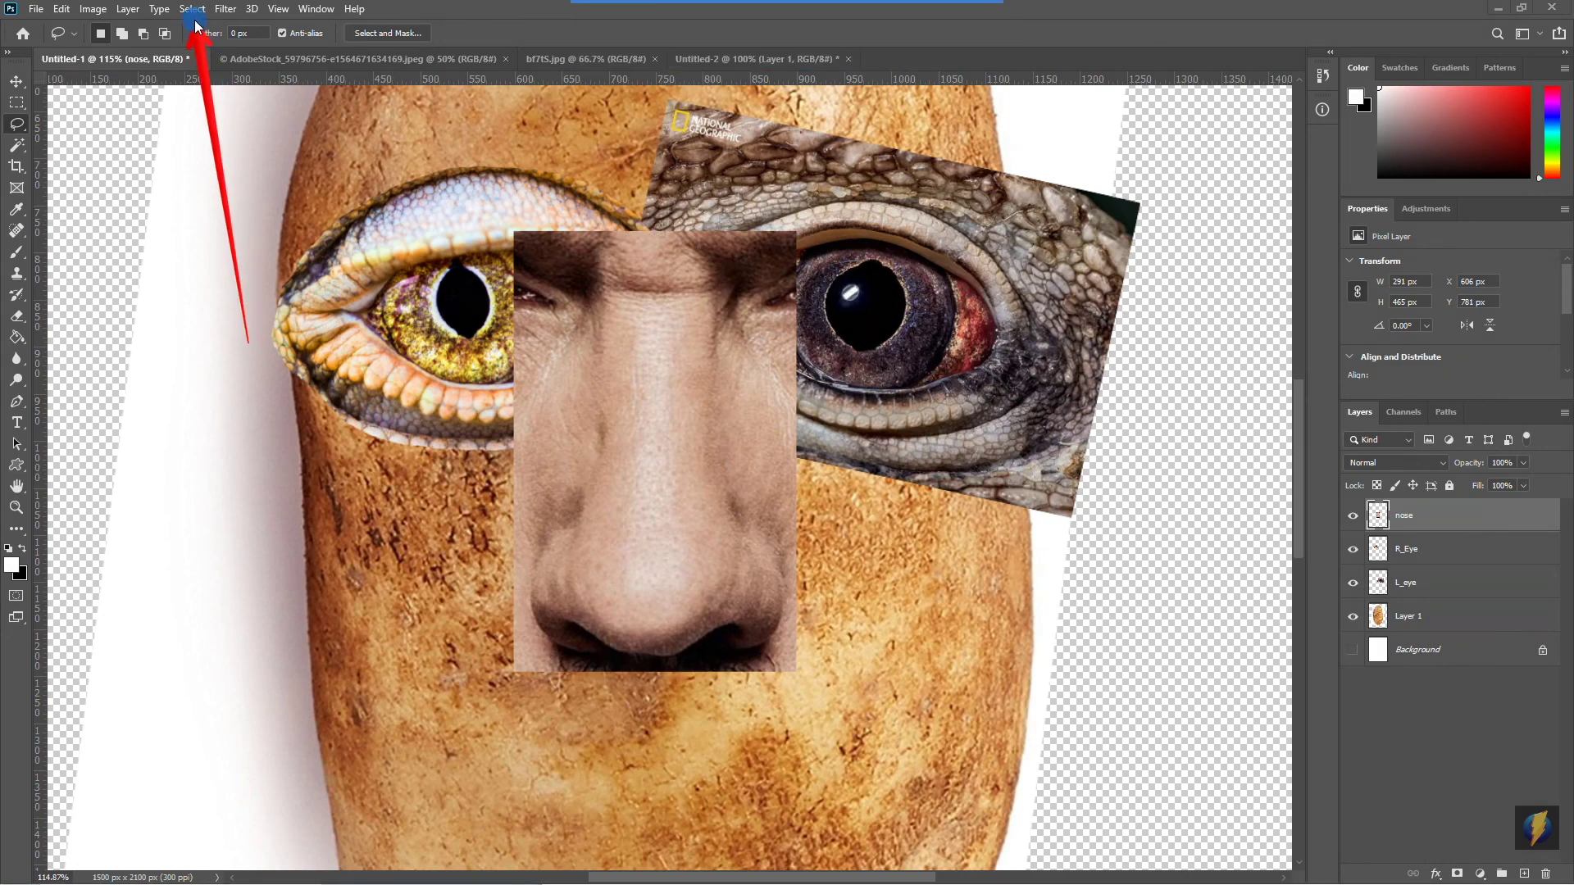
pyautogui.click(193, 10)
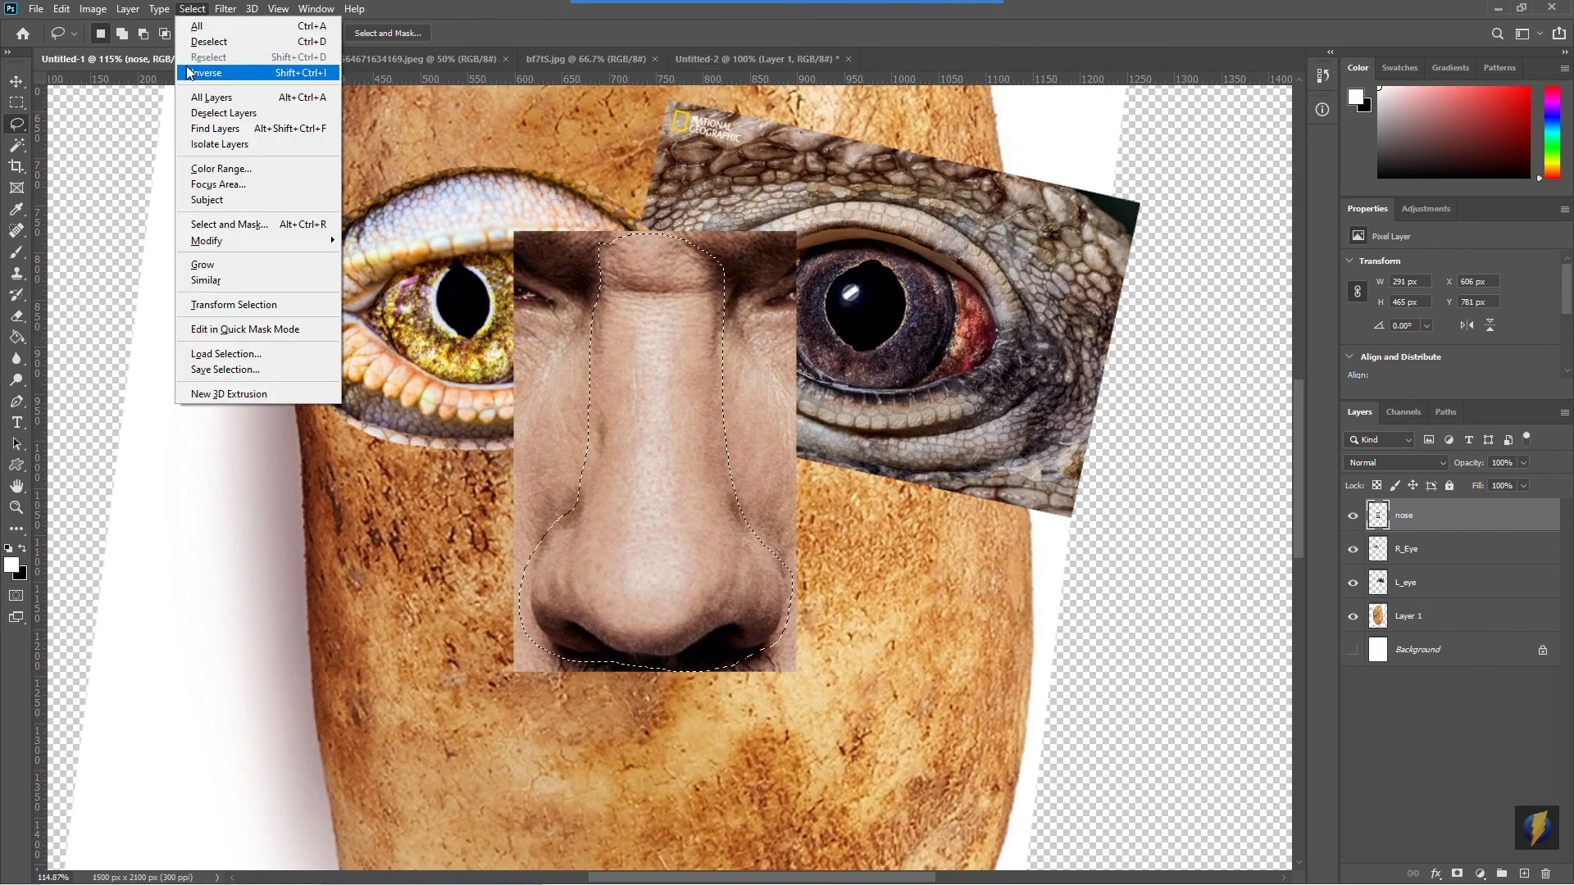
pyautogui.click(218, 72)
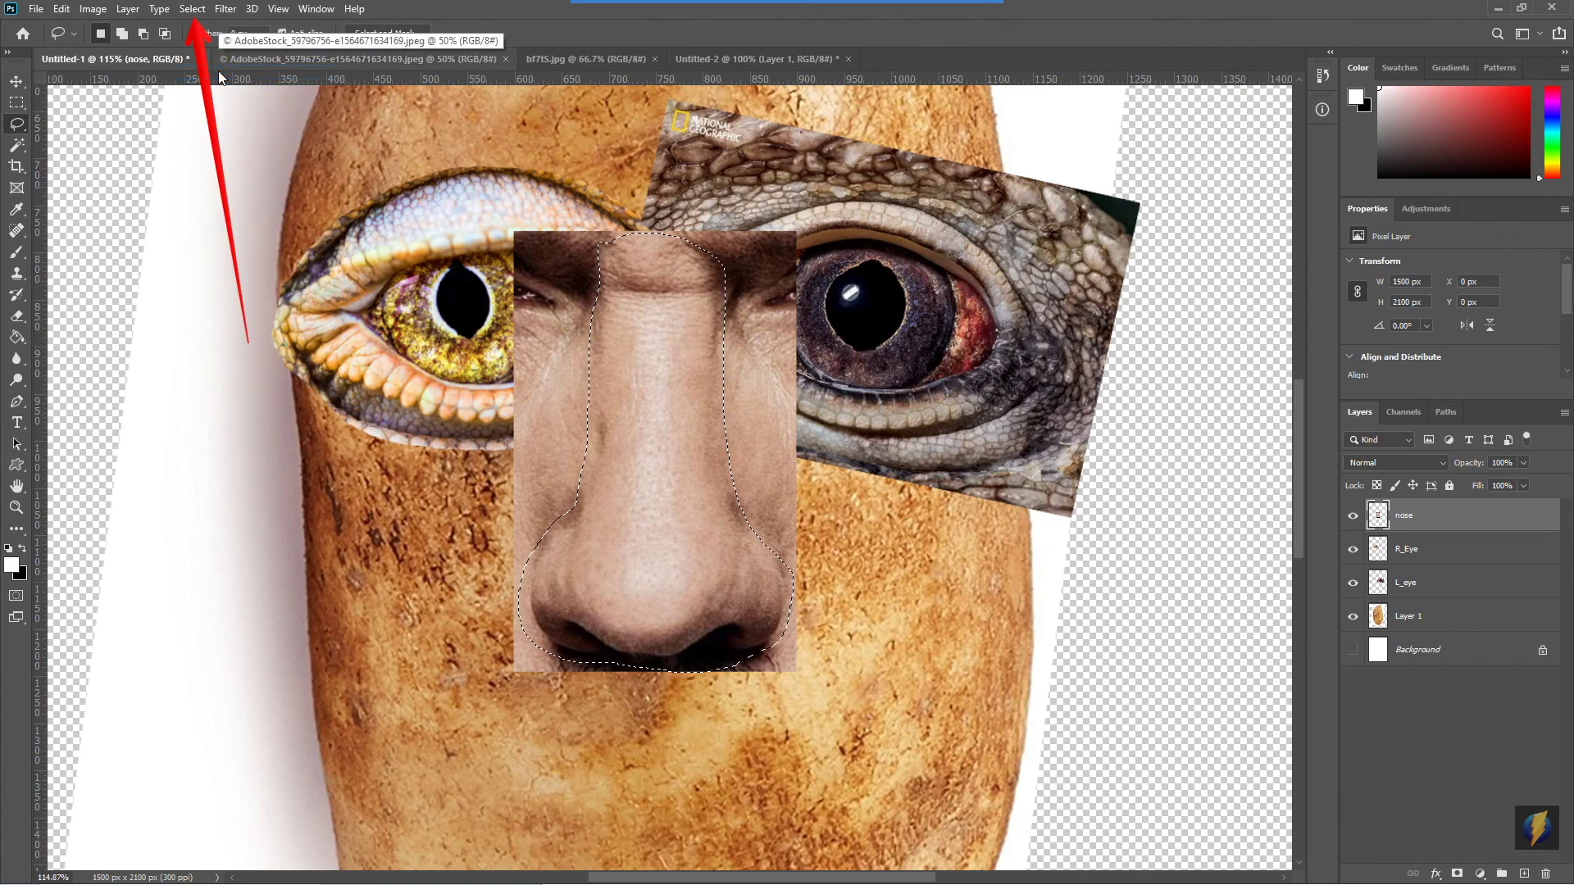
pyautogui.press('Delete')
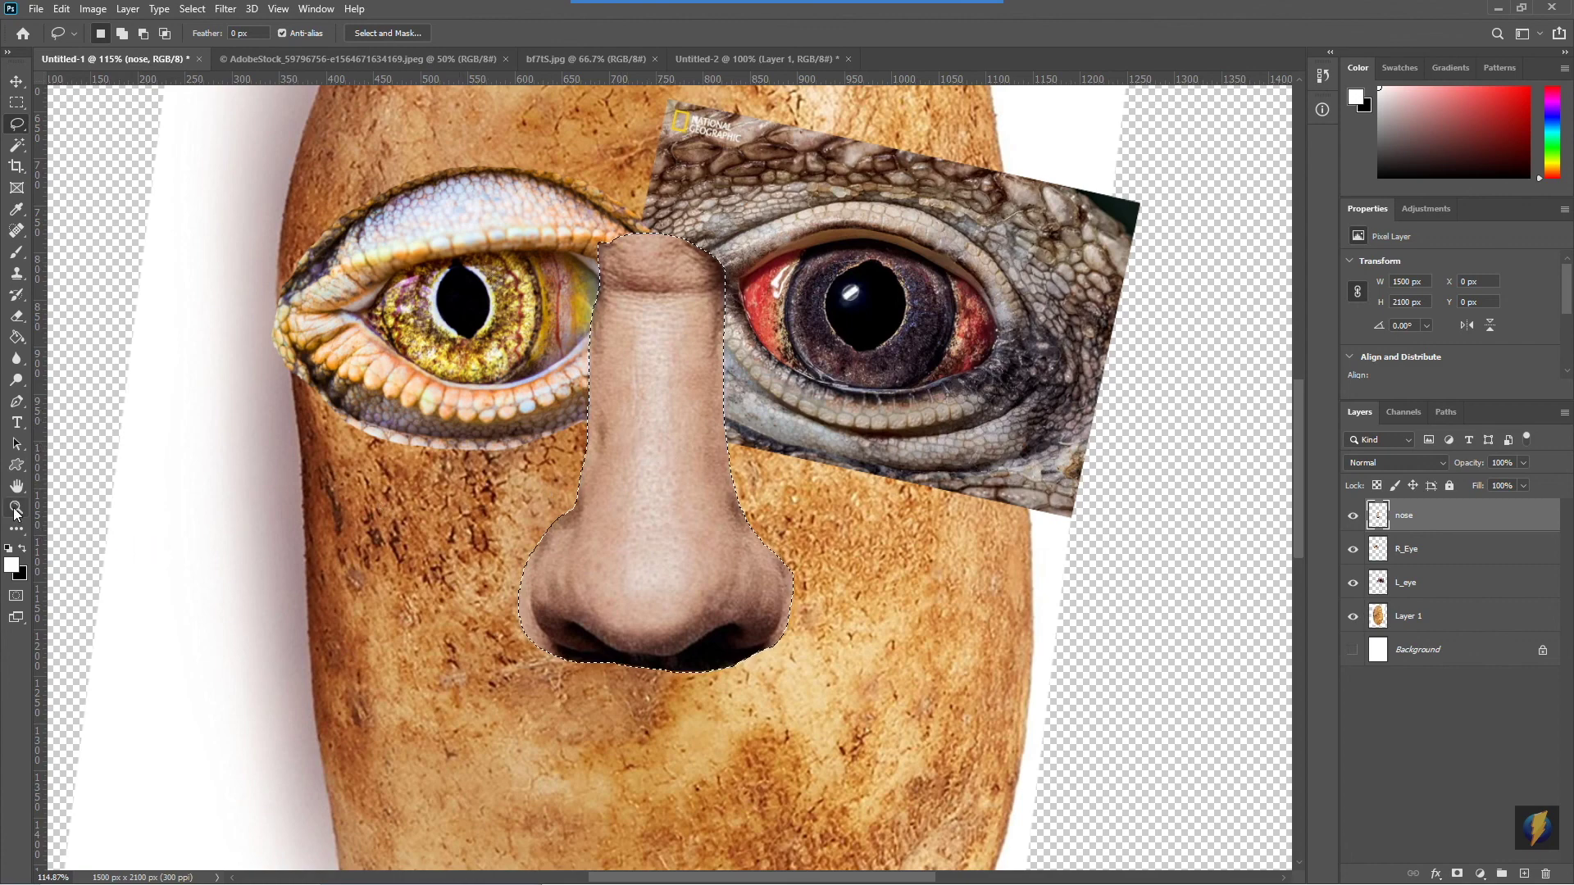
# Examine the cut-out nose's edges up close and its fit on the whole potato face
pyautogui.press('z')
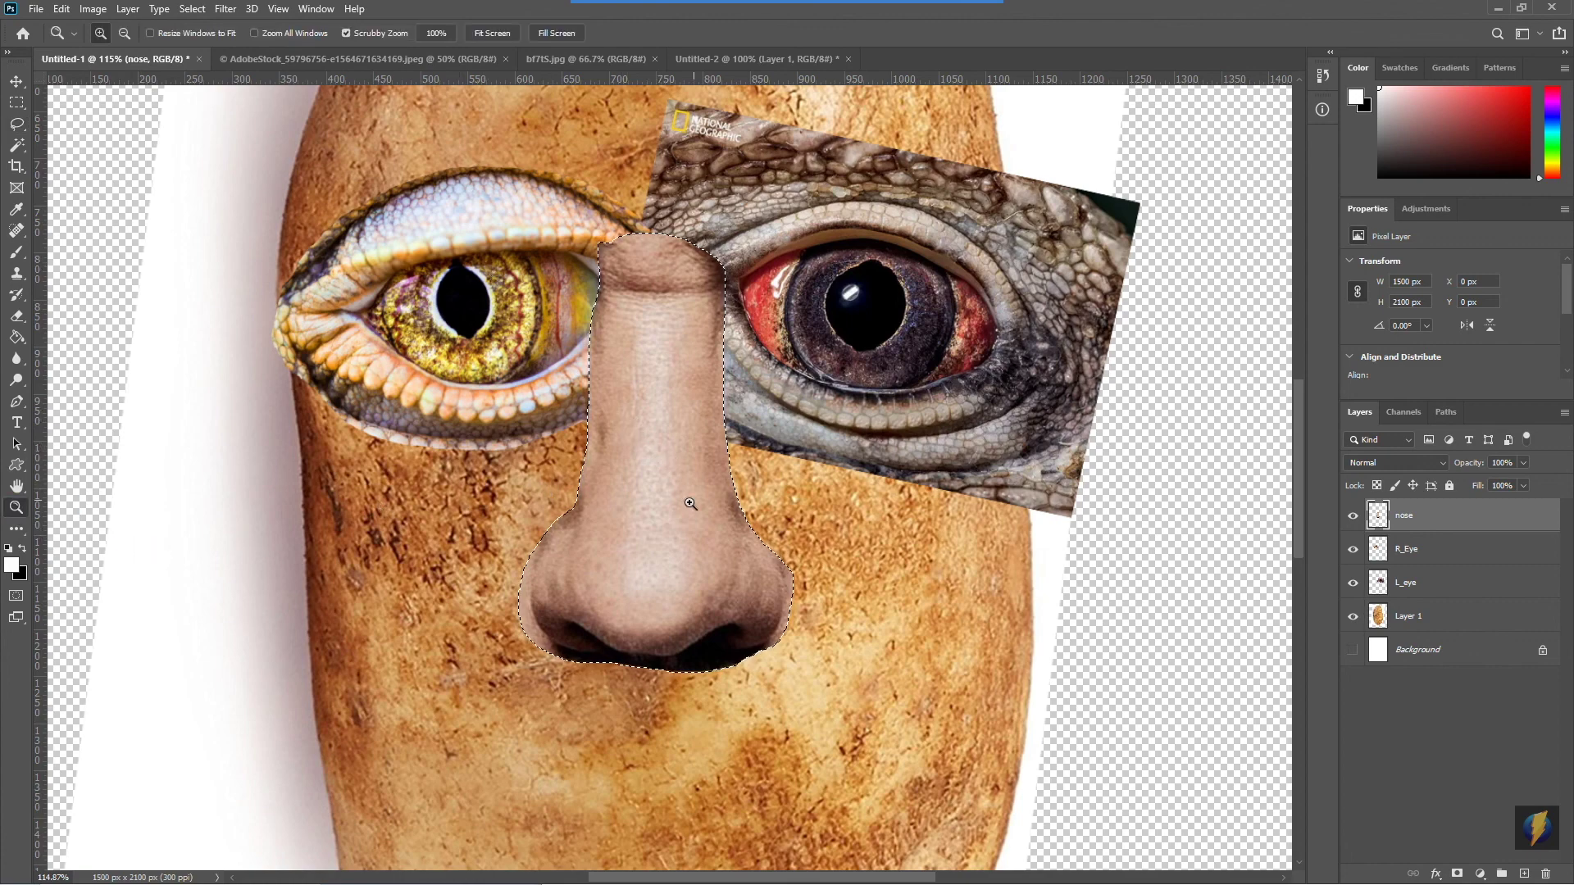
pyautogui.hotkey('ctrl', 'd')
pyautogui.keyDown('alt'); pyautogui.click(824, 509); pyautogui.keyUp('alt')
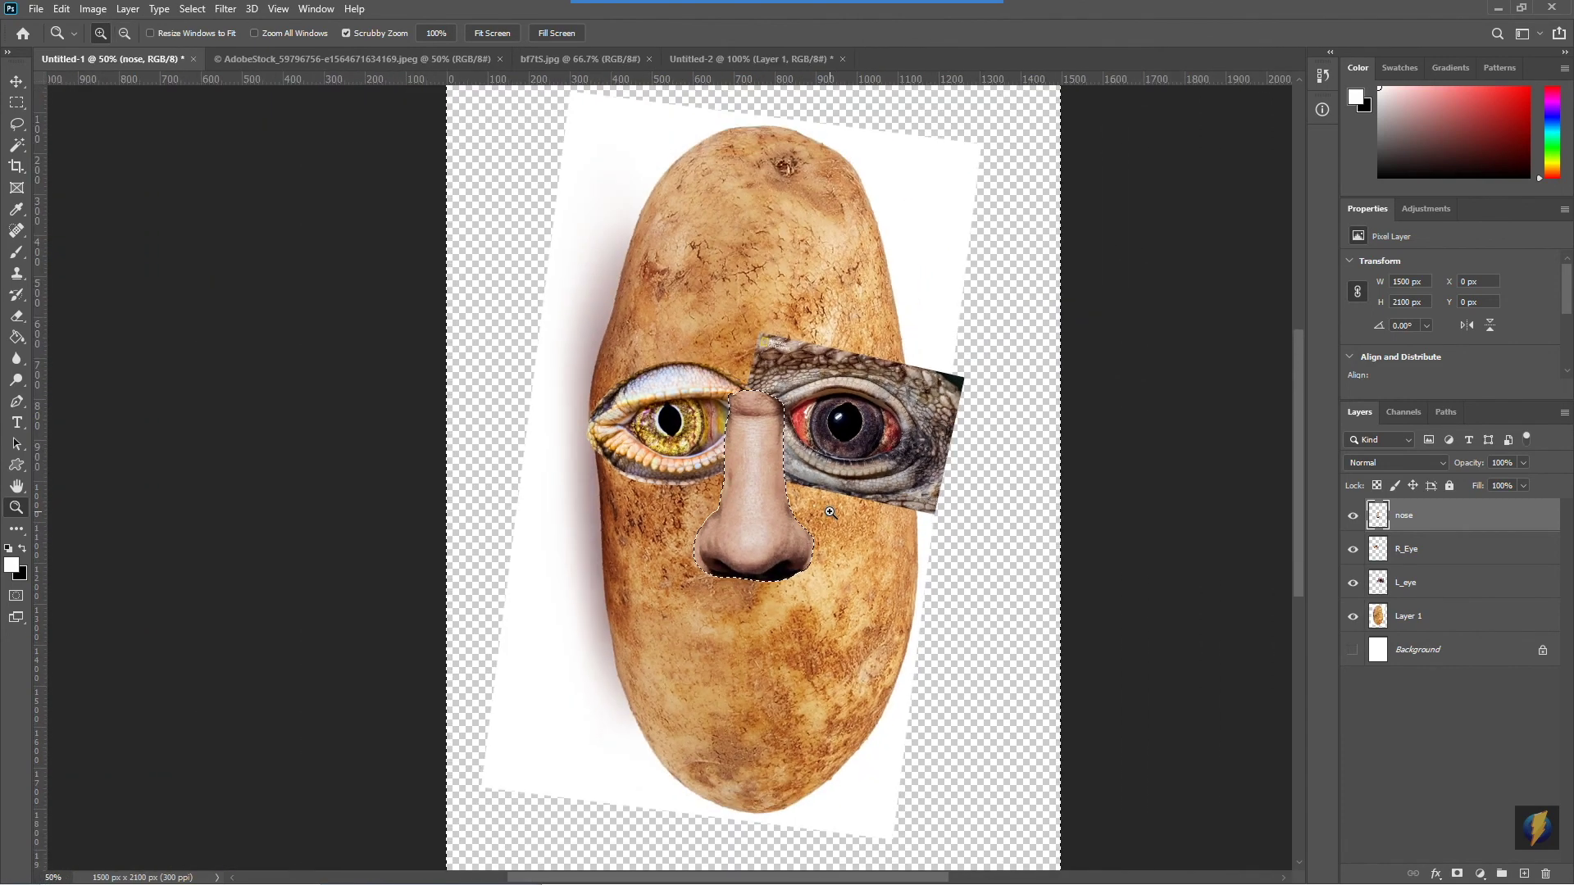
pyautogui.keyDown('alt'); pyautogui.click(844, 517); pyautogui.keyUp('alt')
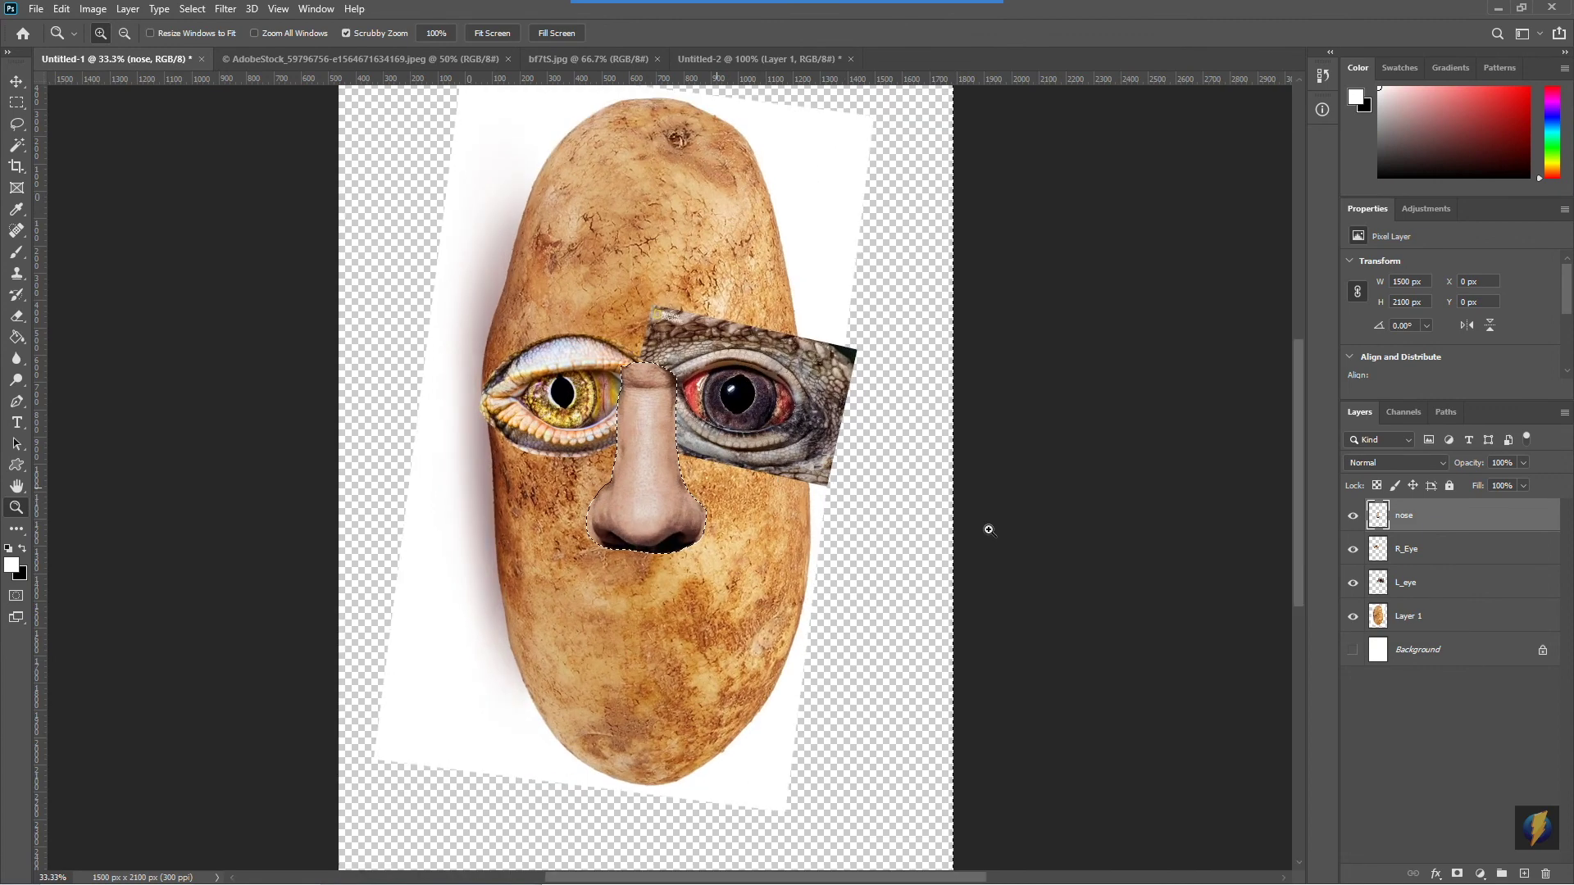
pyautogui.click(988, 529)
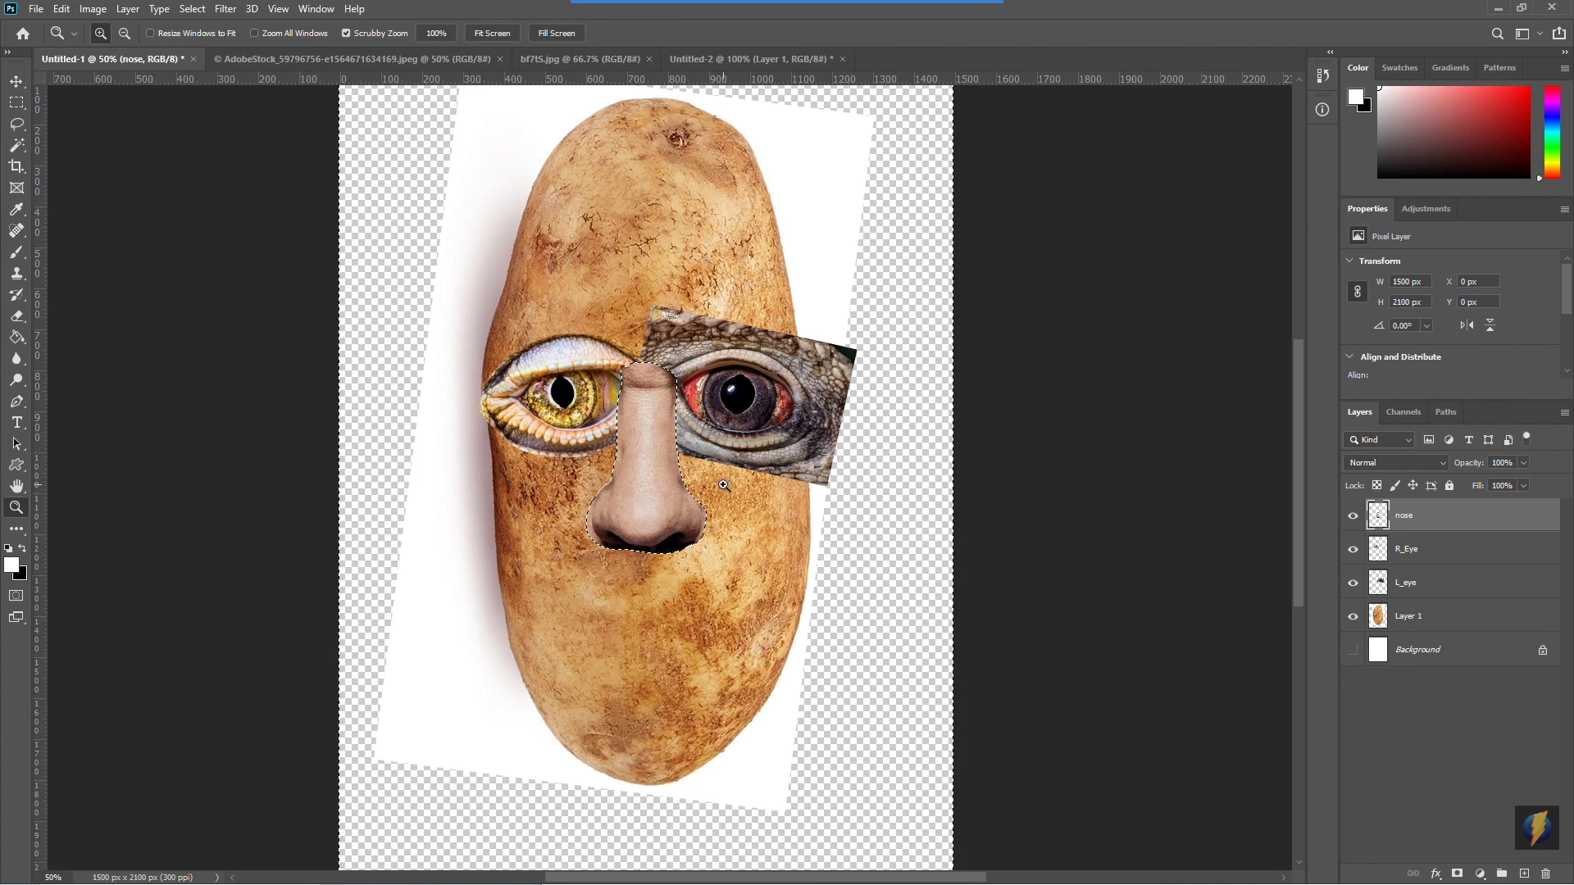
pyautogui.click(674, 441)
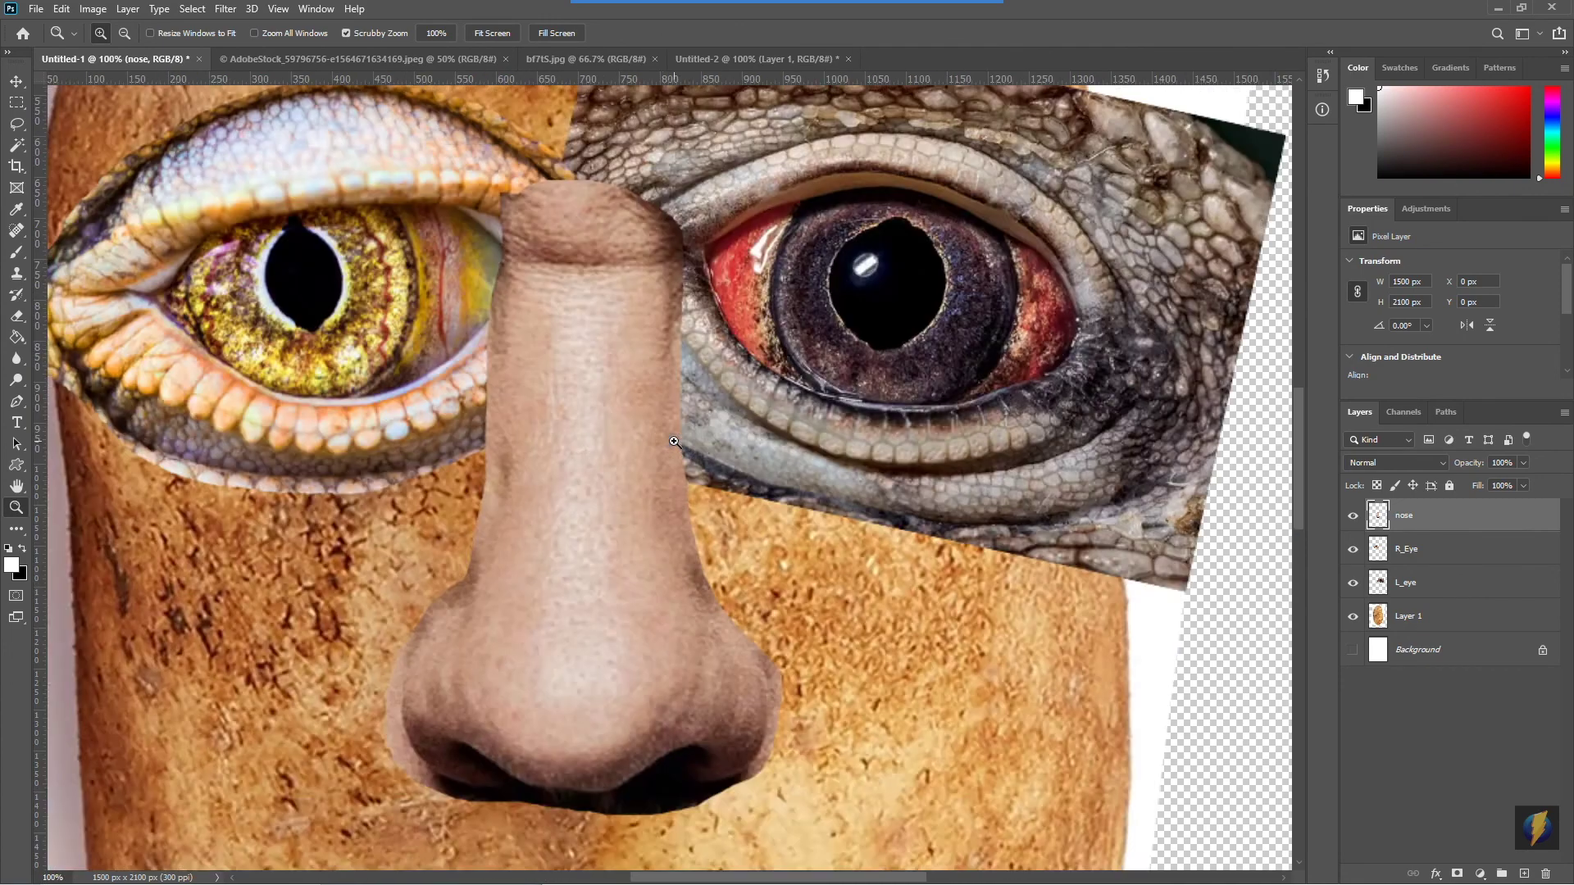
pyautogui.click(673, 441)
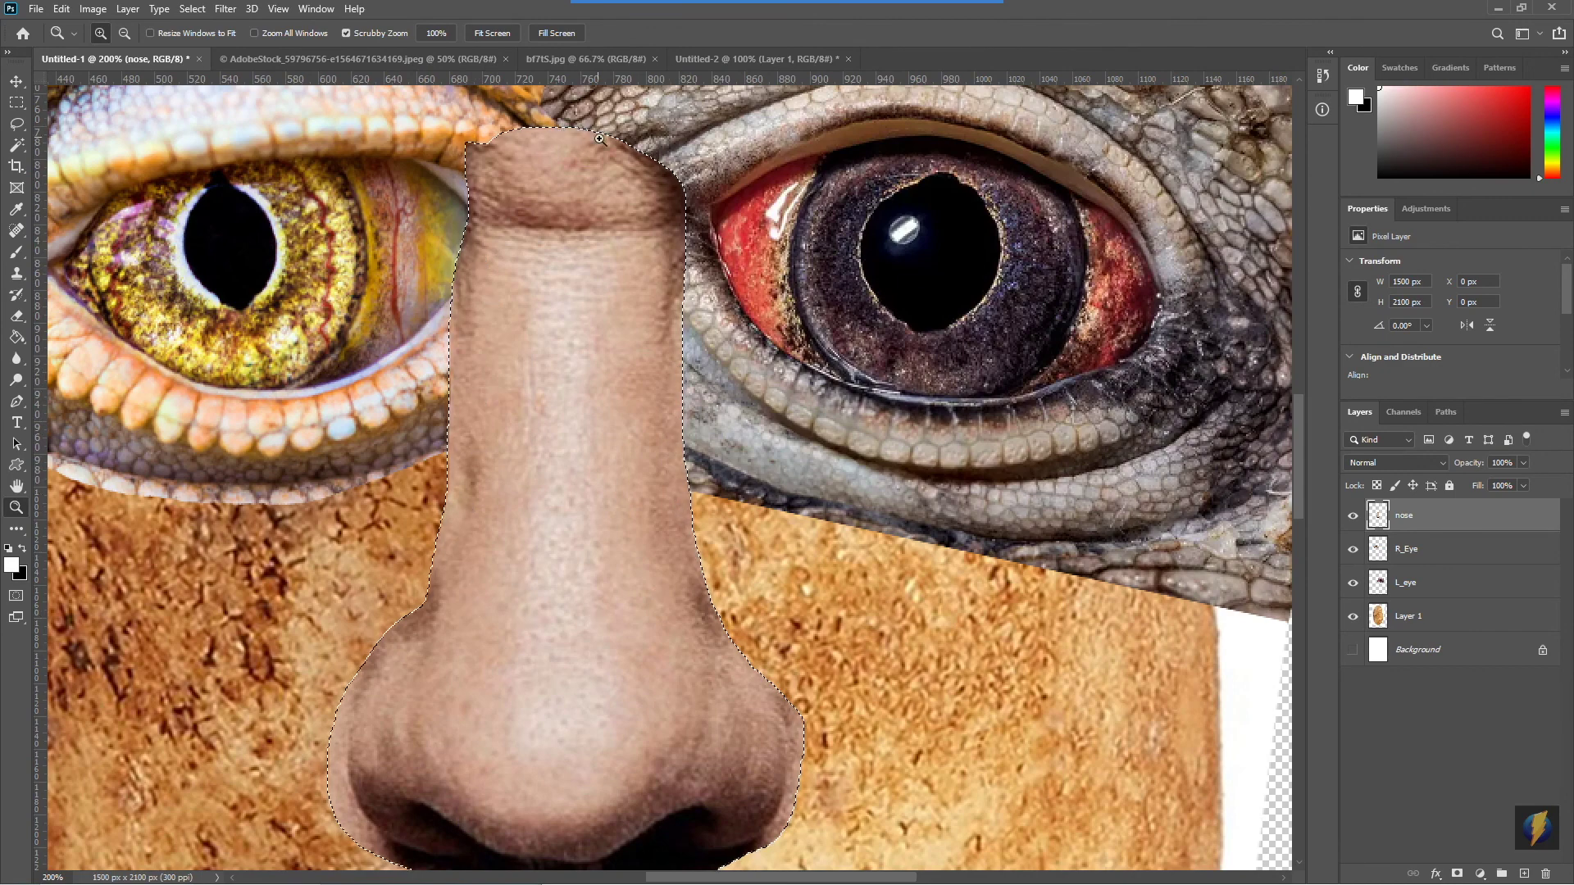
pyautogui.keyDown('alt'); pyautogui.click(613, 545); pyautogui.keyUp('alt')
pyautogui.keyDown('alt'); pyautogui.click(603, 535); pyautogui.keyUp('alt')
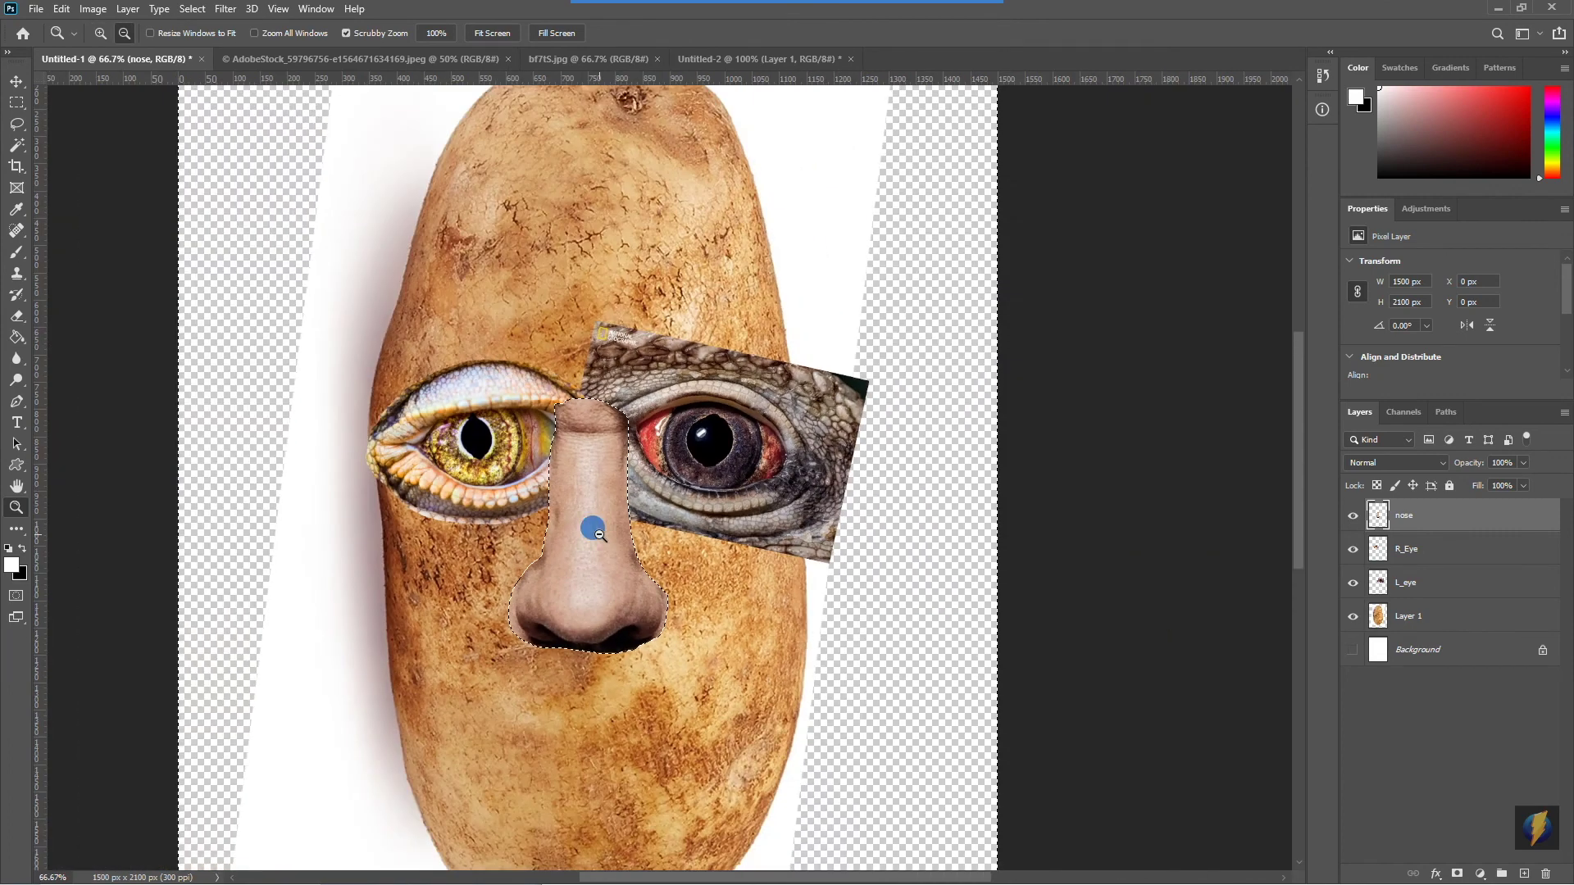
pyautogui.keyDown('alt'); pyautogui.click(598, 532); pyautogui.keyUp('alt')
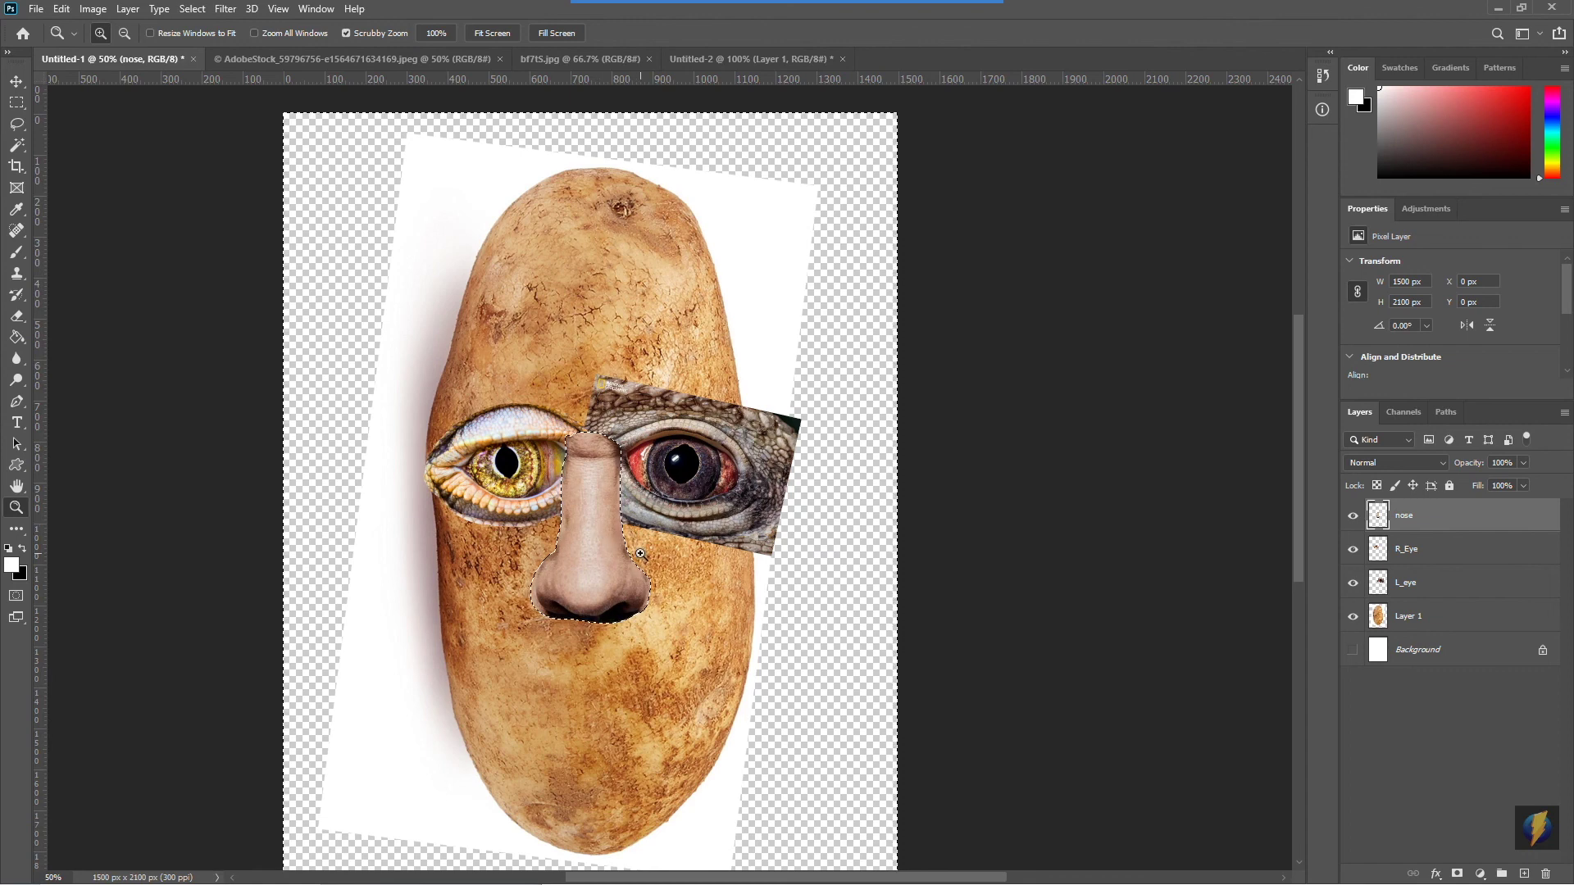
# Clear the selection and make the Background layer visible
pyautogui.click(192, 9)
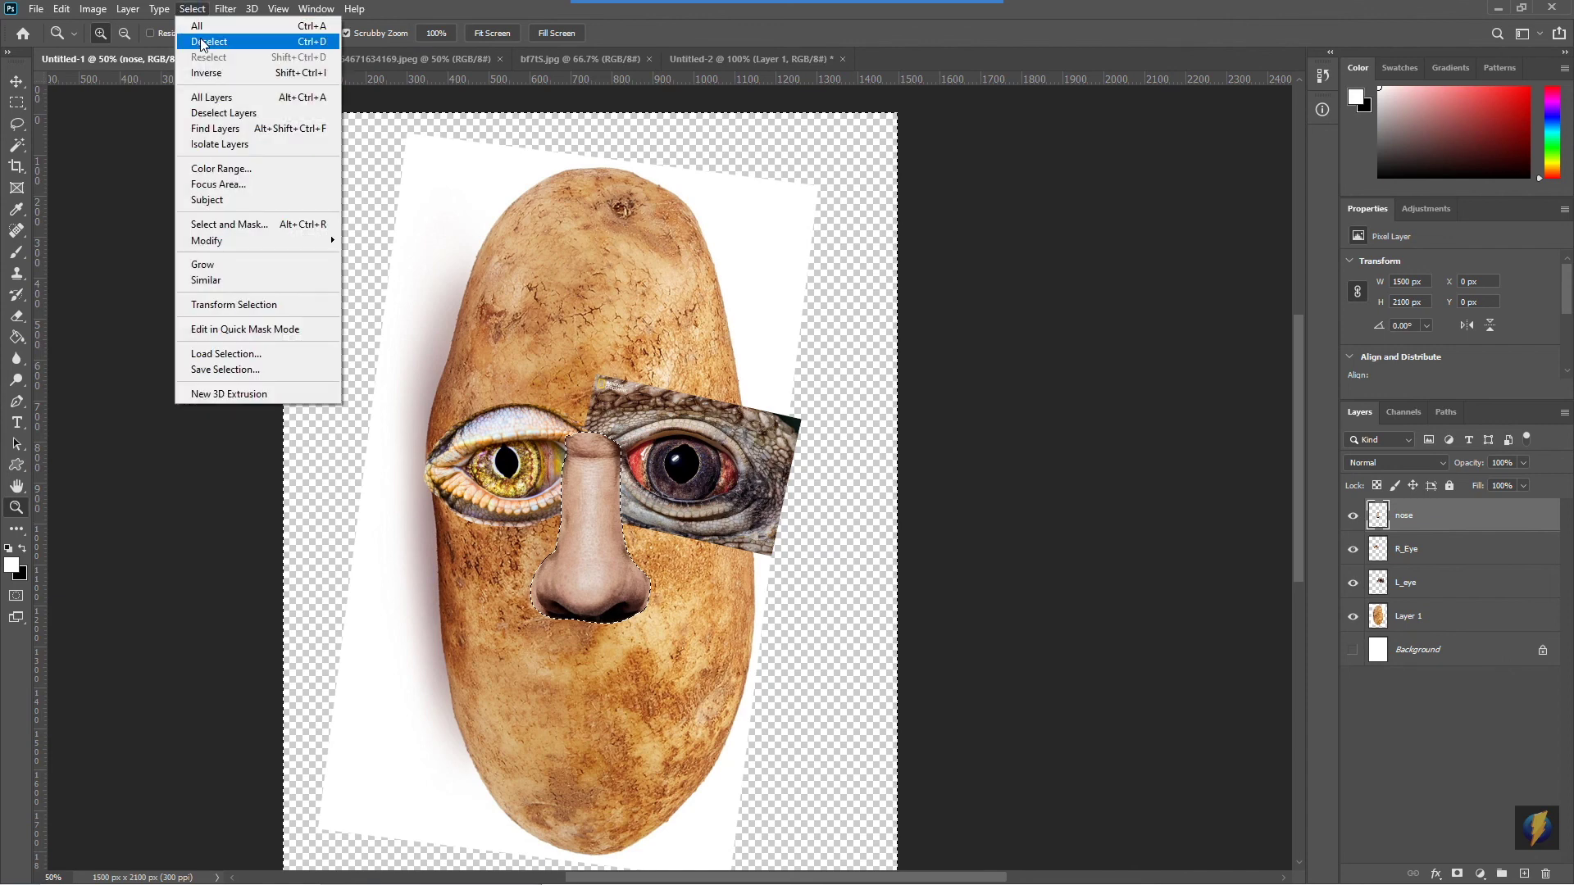
pyautogui.click(283, 42)
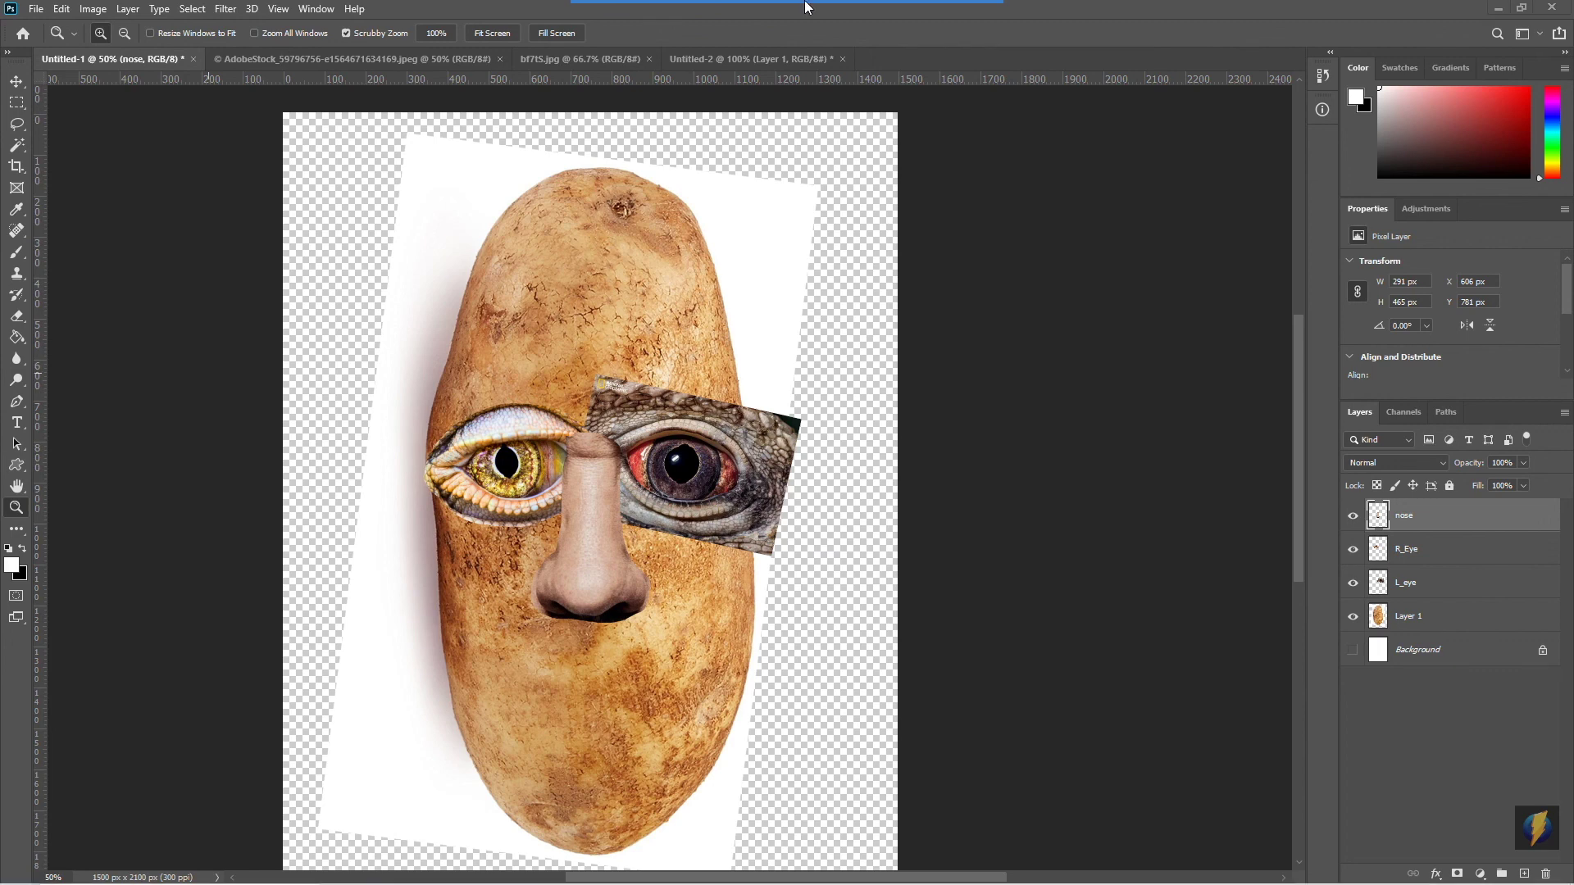
pyautogui.click(838, 39)
pyautogui.moveTo(1025, 451)
pyautogui.mouseDown()
pyautogui.moveTo(1304, 653)
pyautogui.moveTo(1346, 657)
pyautogui.mouseUp()
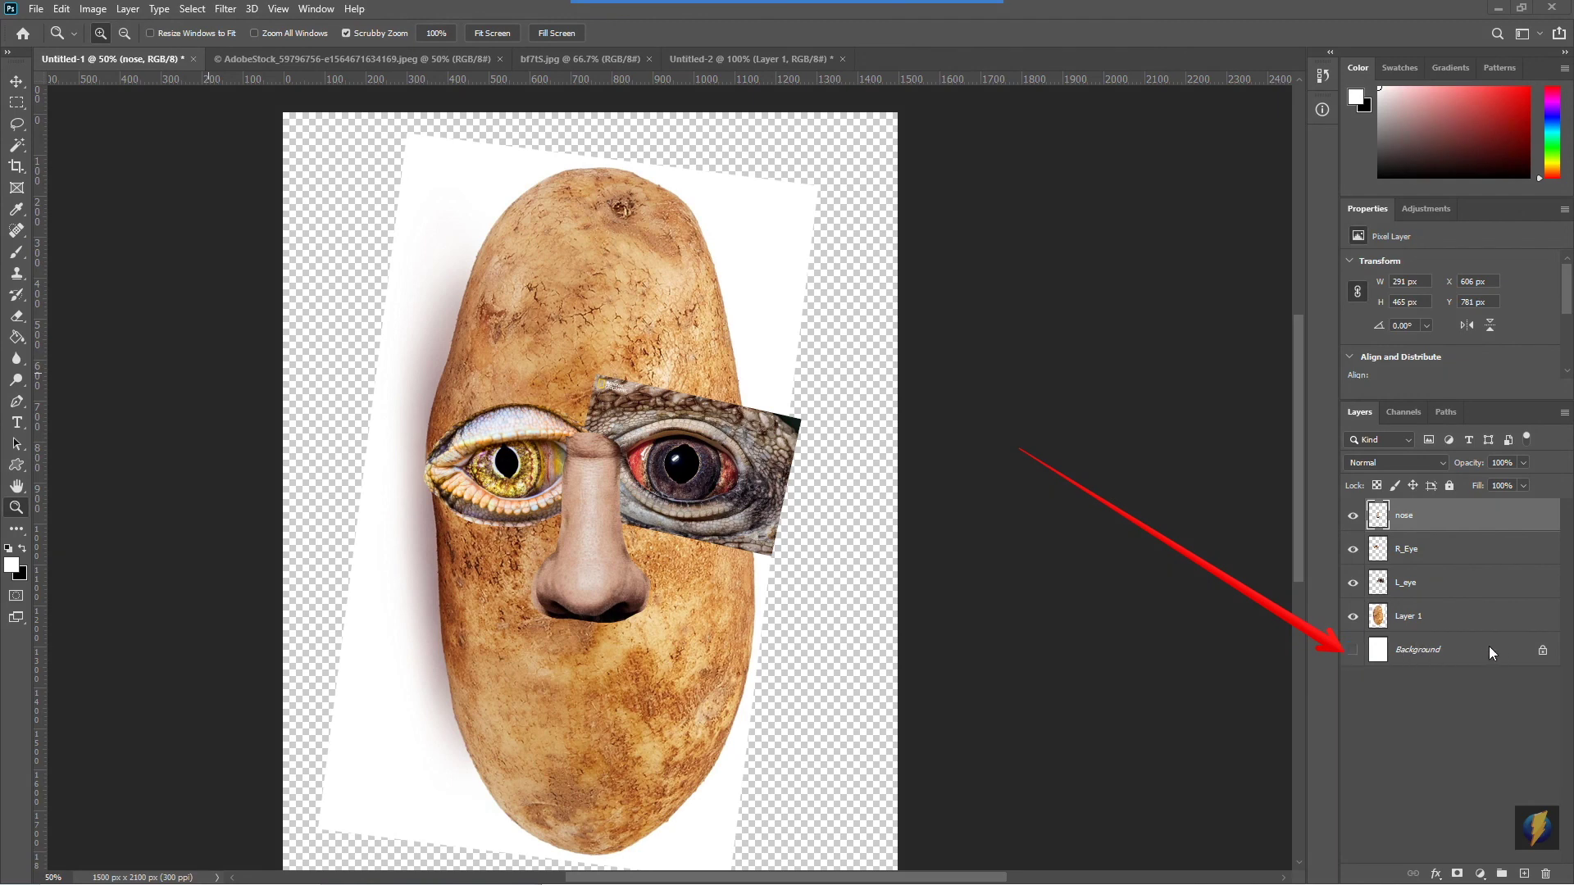
pyautogui.click(1351, 650)
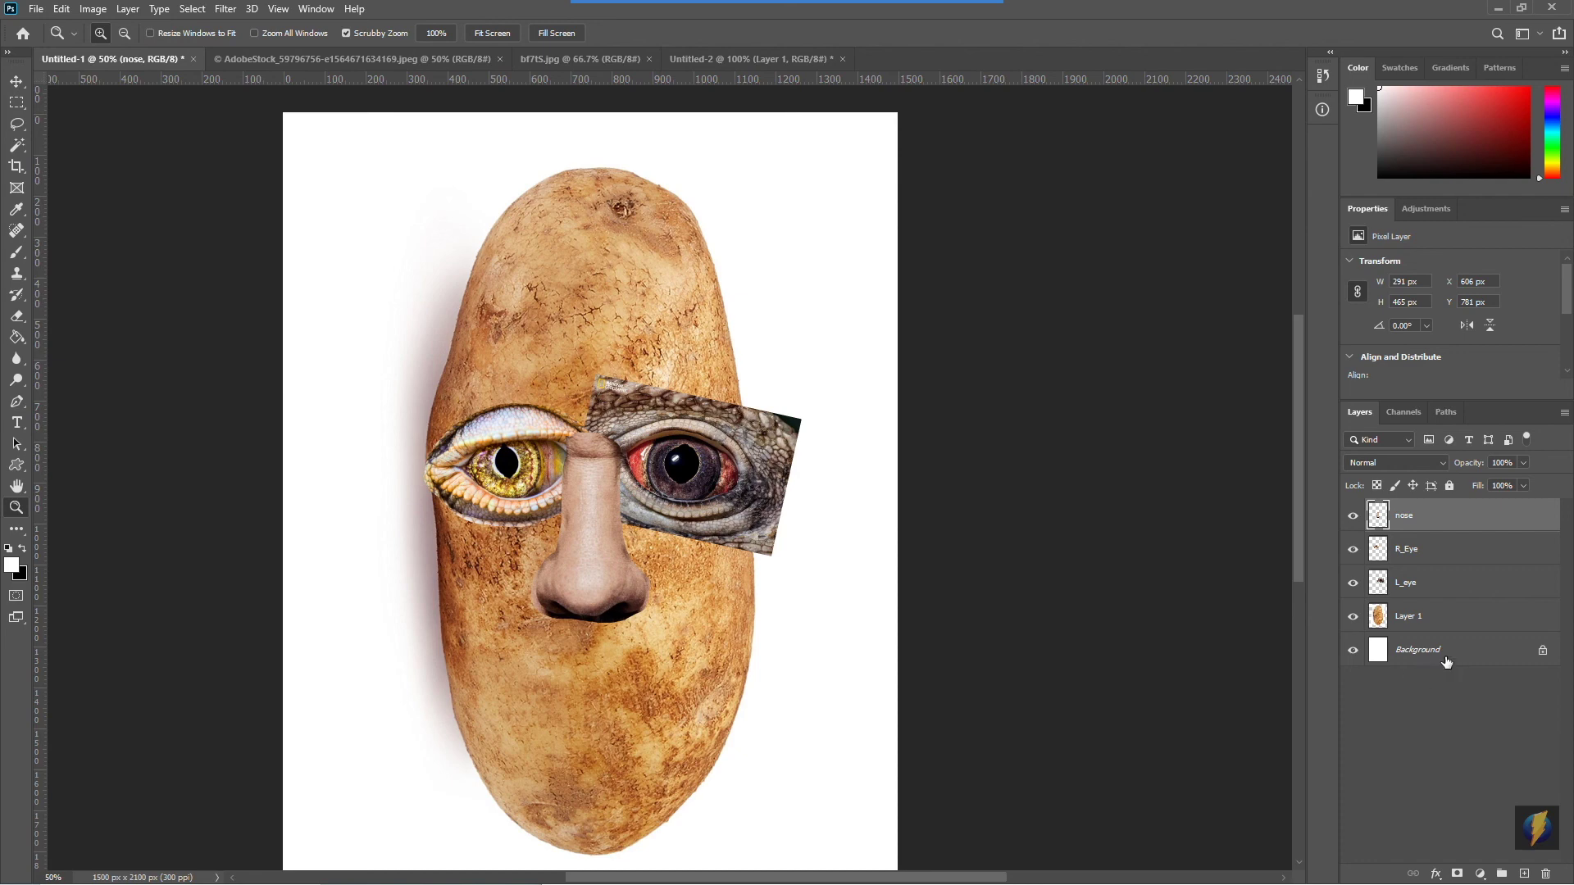
# Start a fill on the Background layer with a custom color as its contents
pyautogui.click(1445, 655)
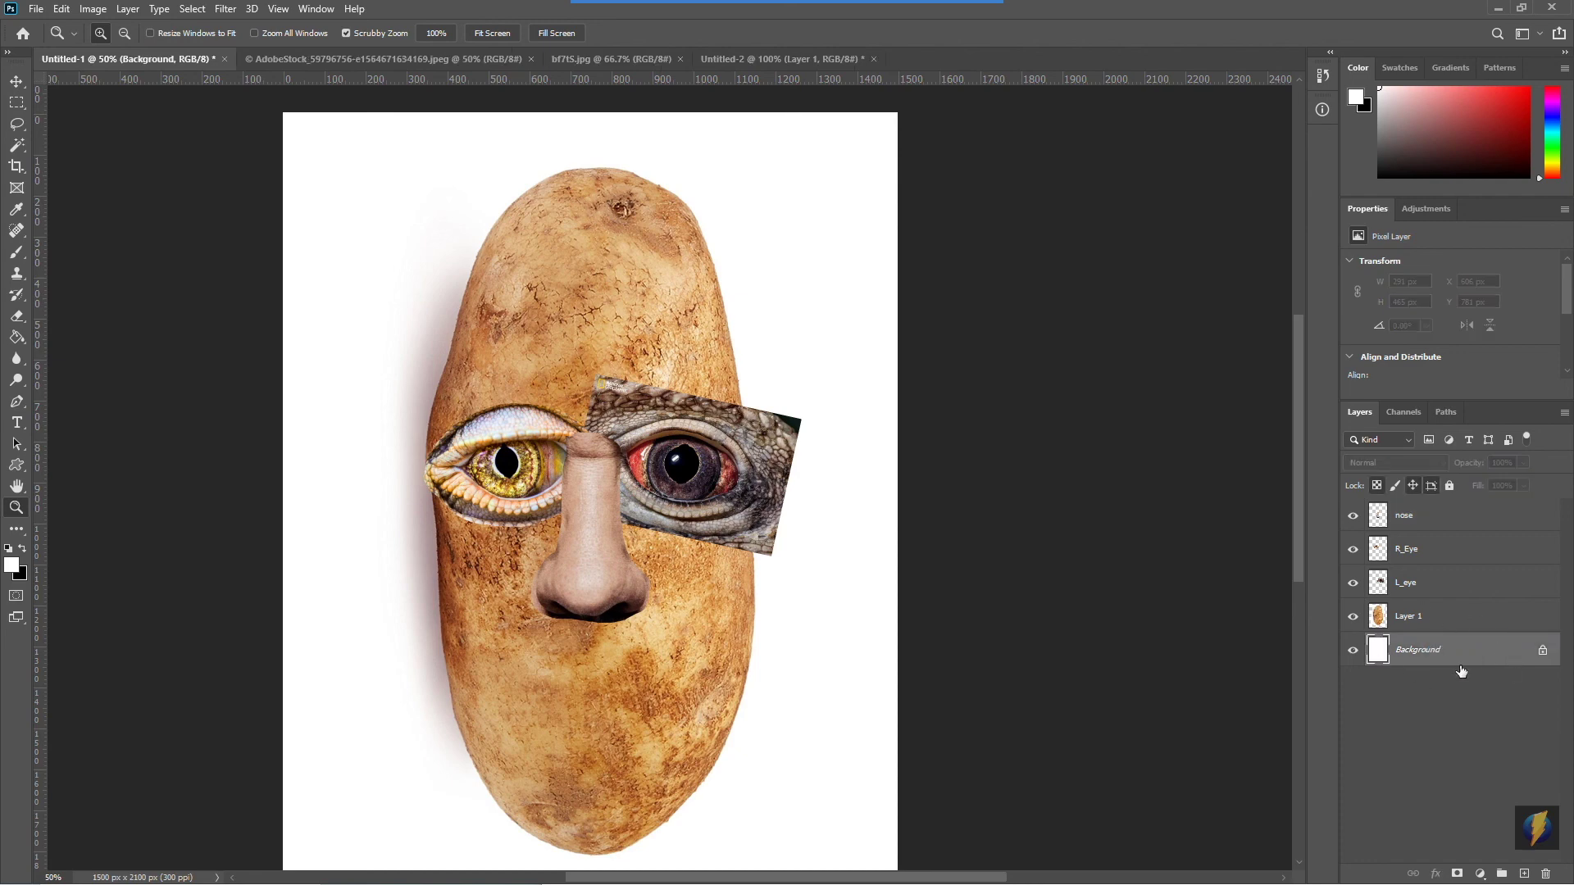
pyautogui.moveTo(625, 8)
pyautogui.click(840, 42)
pyautogui.moveTo(211, 225); pyautogui.dragTo(72, 36)
pyautogui.click(63, 9)
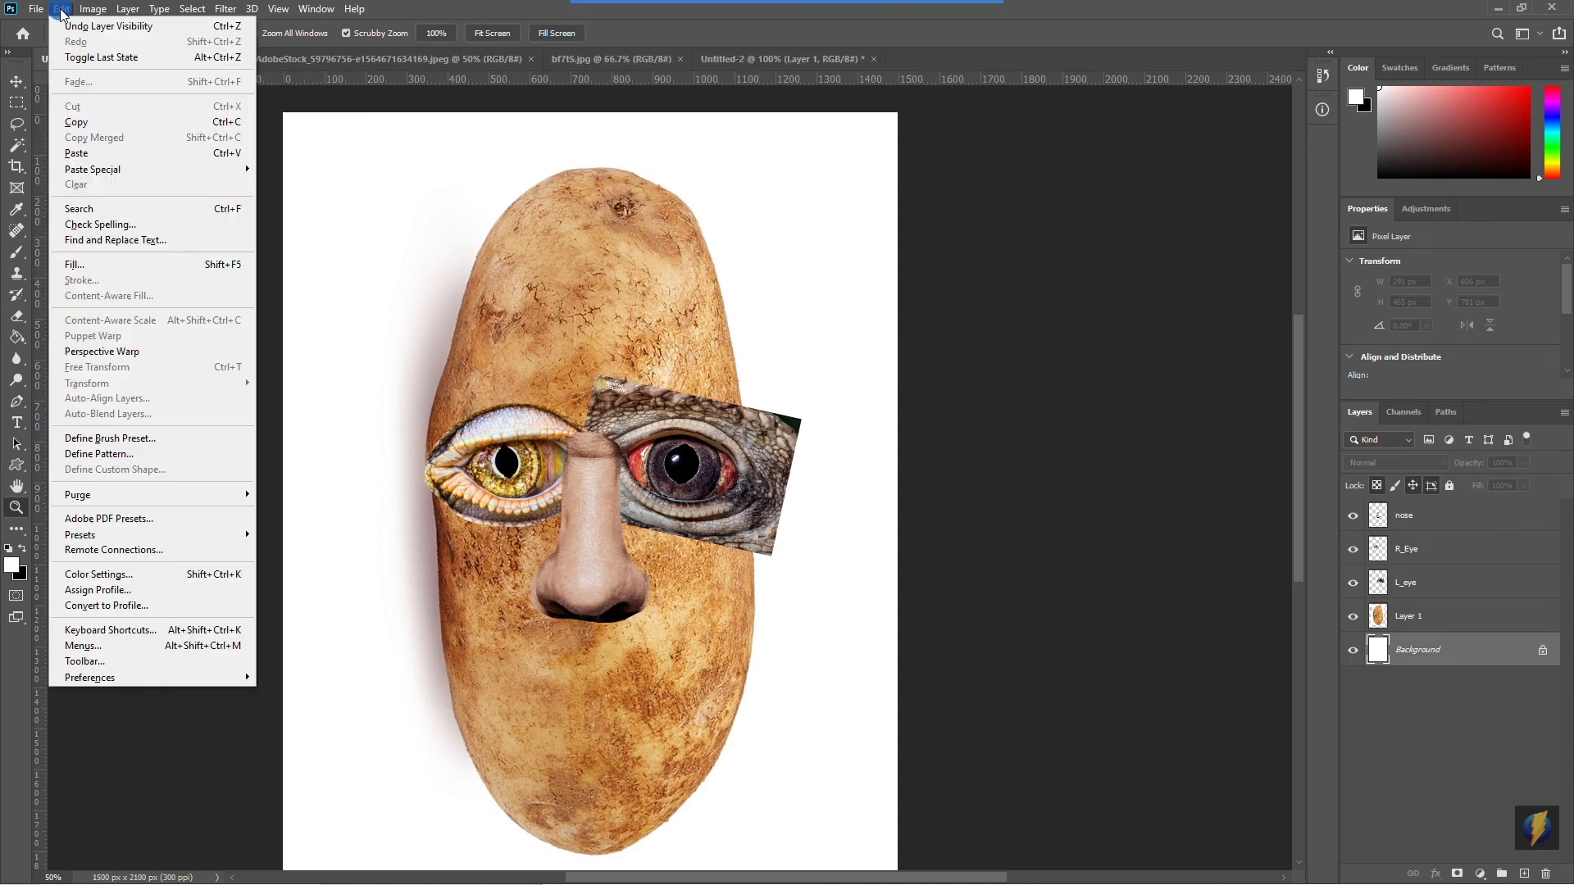
pyautogui.click(74, 265)
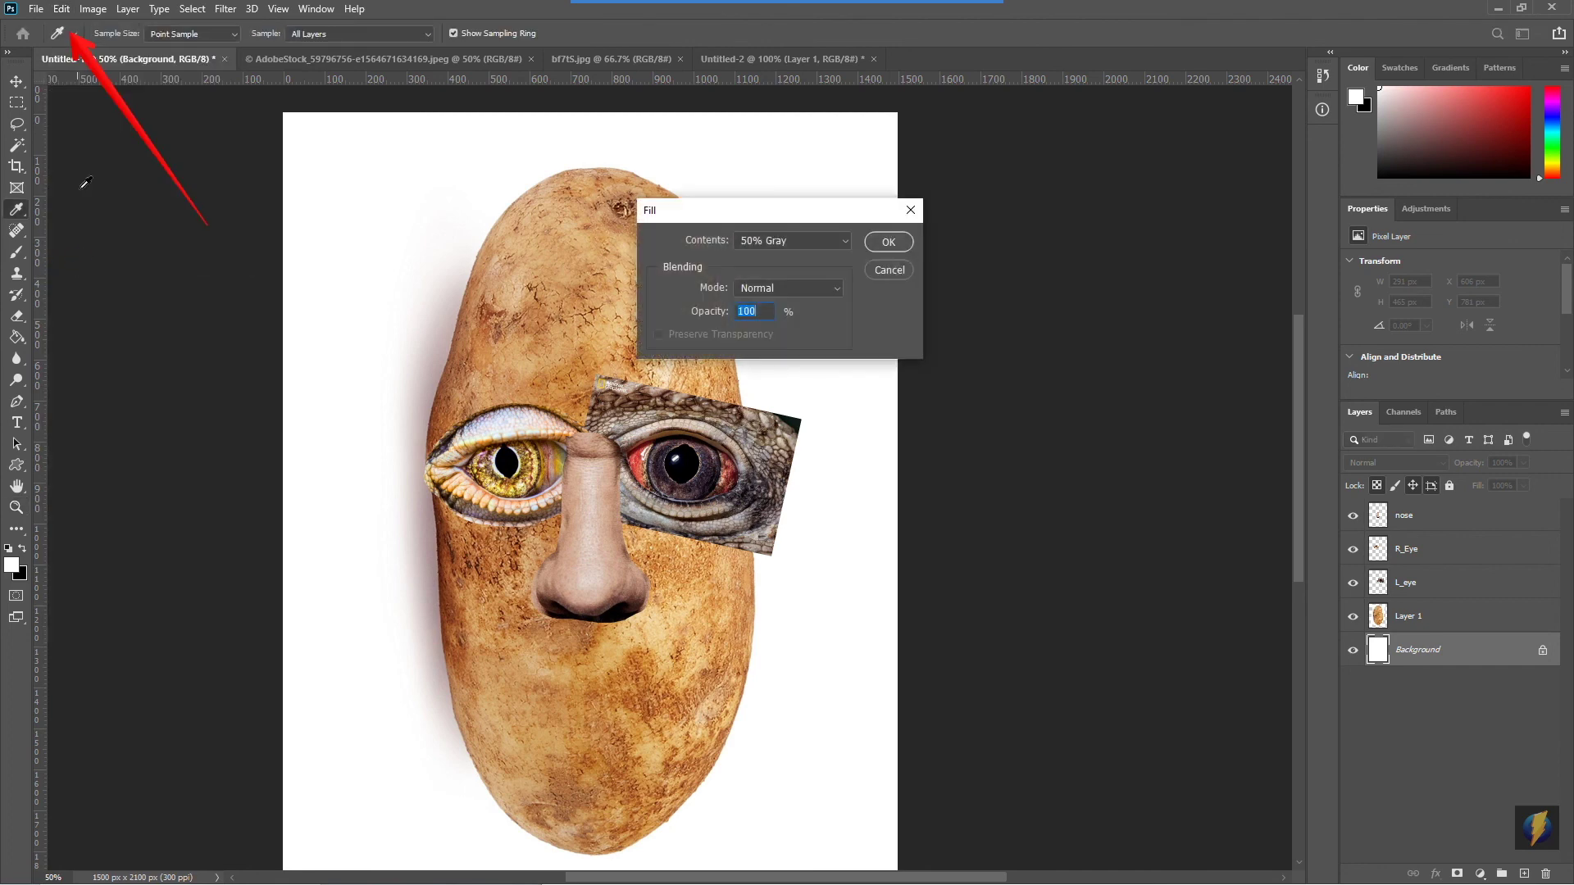
pyautogui.moveTo(776, 210); pyautogui.dragTo(1075, 253)
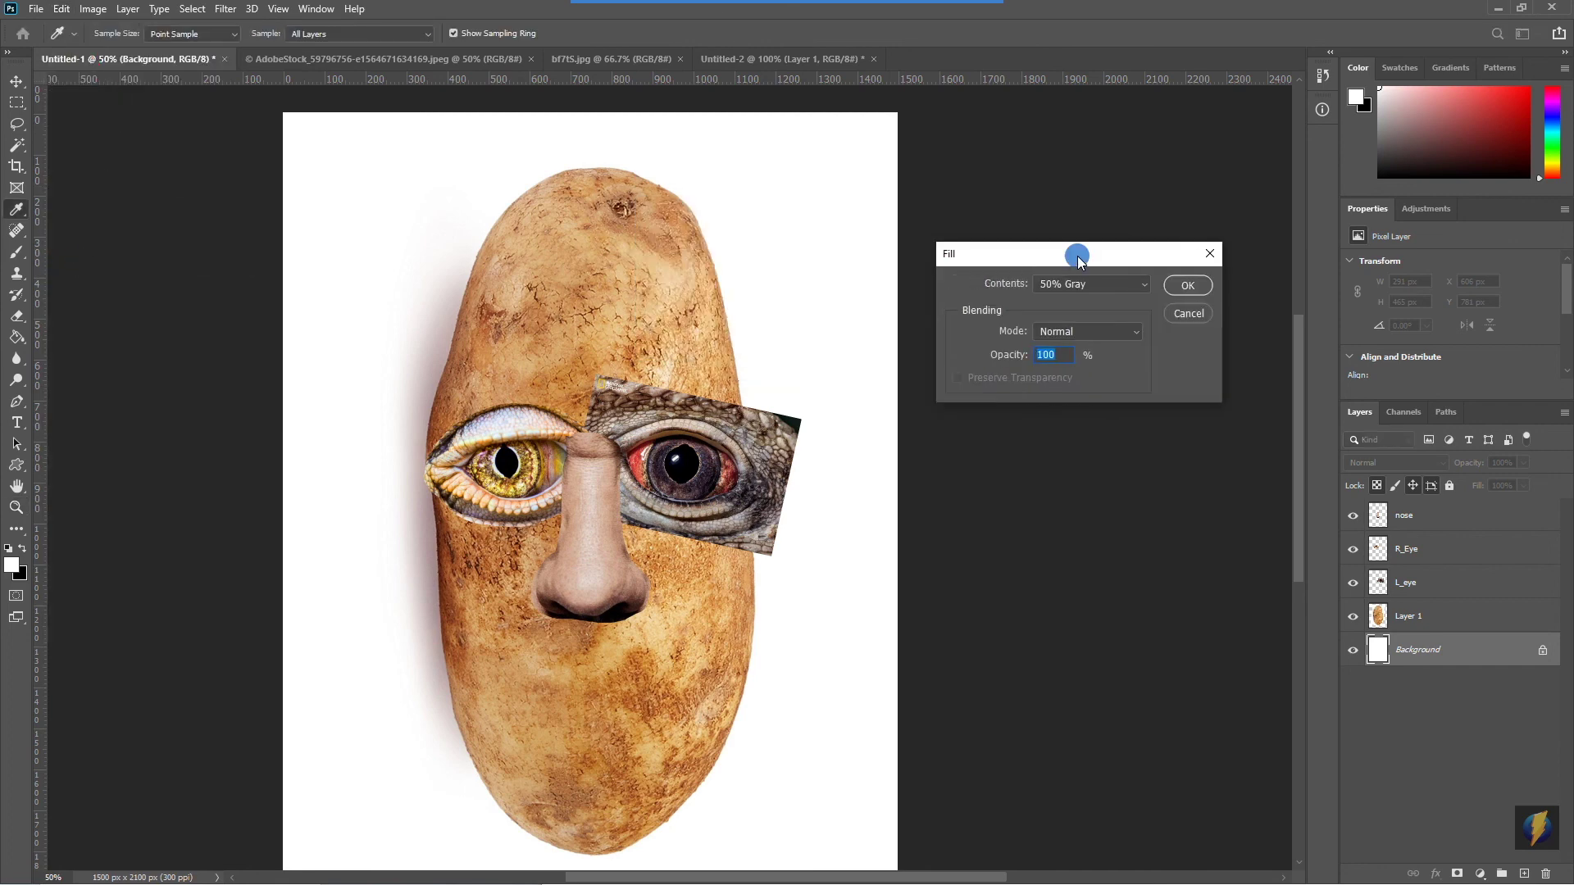
pyautogui.click(1141, 285)
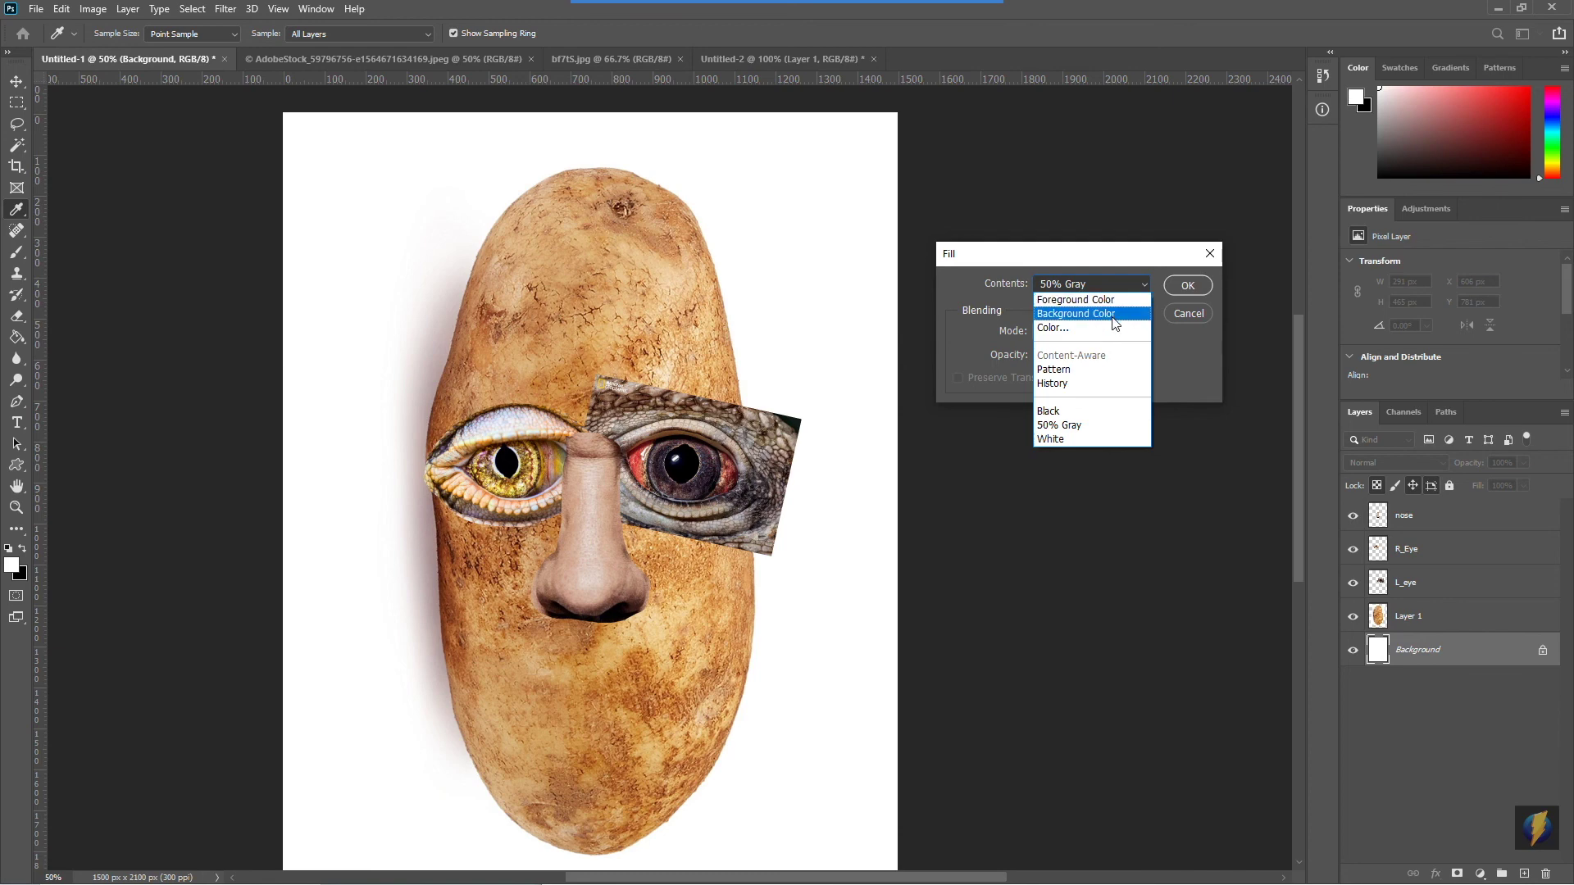
pyautogui.click(1057, 328)
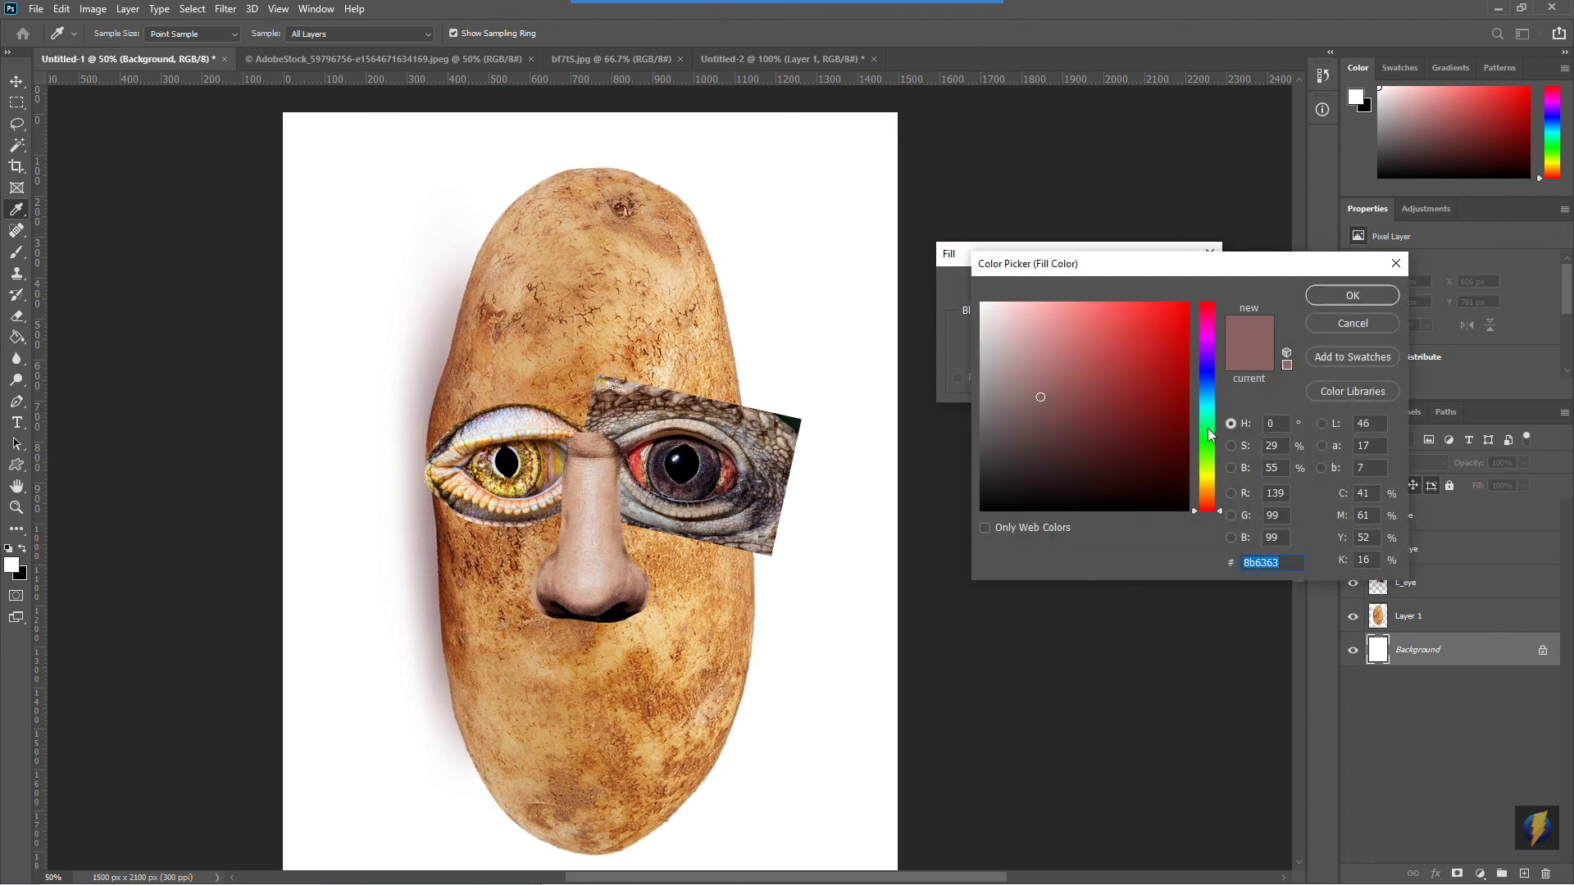
# Choose light green #a5c797 as the fill color and apply it to the Background layer in Normal mode at 100% opacity
pyautogui.moveTo(1213, 514); pyautogui.dragTo(1221, 457)
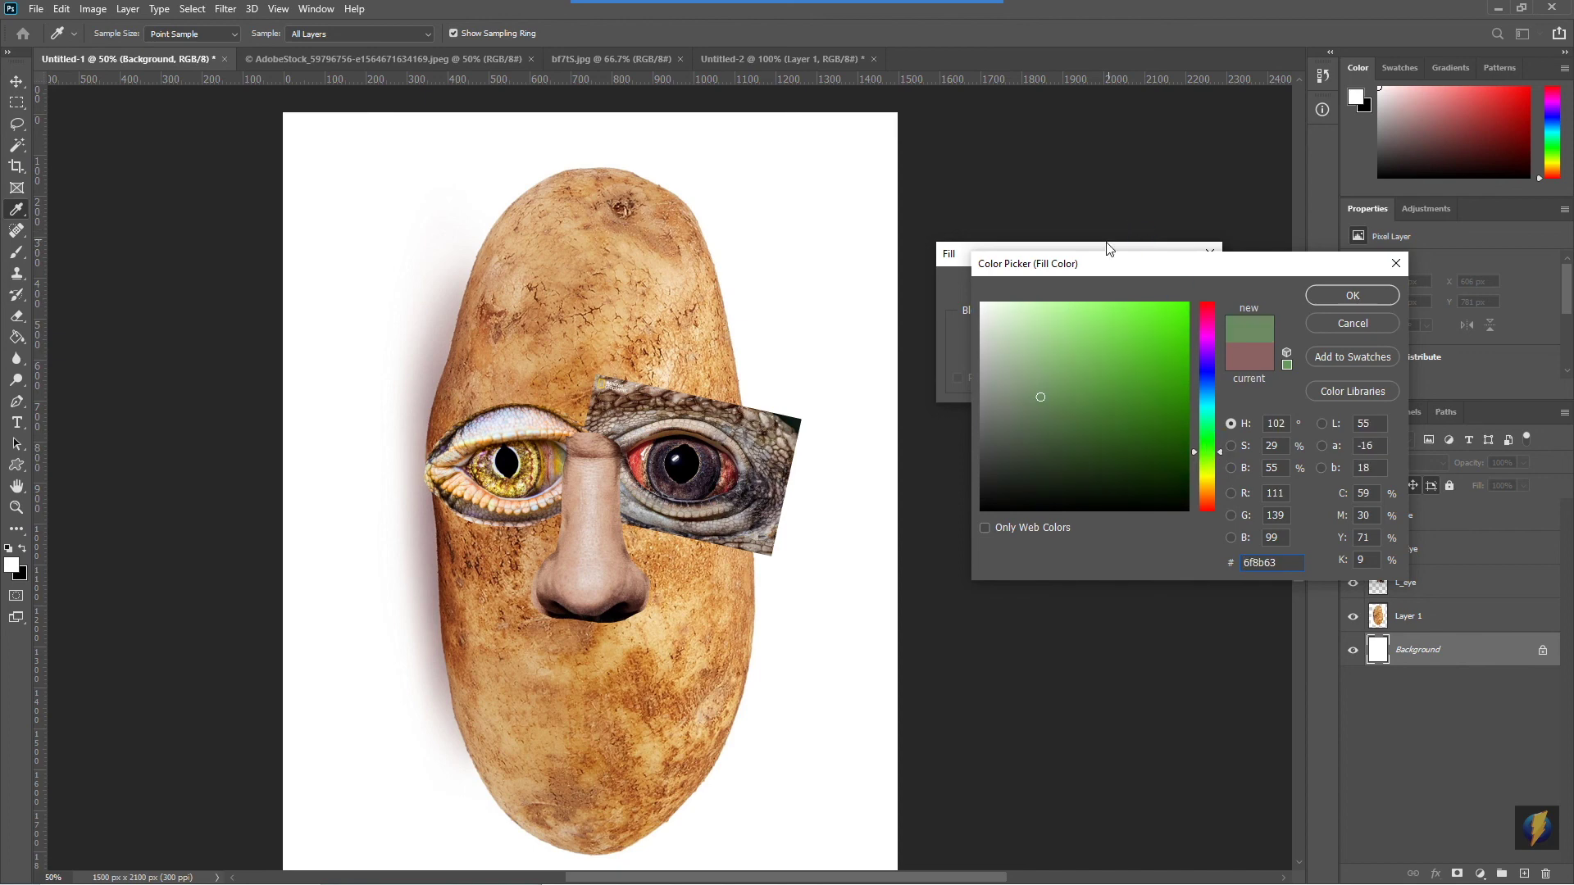
pyautogui.moveTo(1043, 400)
pyautogui.mouseDown()
pyautogui.moveTo(1035, 330)
pyautogui.moveTo(1029, 426)
pyautogui.moveTo(1012, 324)
pyautogui.moveTo(1014, 436)
pyautogui.moveTo(1008, 389)
pyautogui.moveTo(1126, 385)
pyautogui.moveTo(1031, 383)
pyautogui.moveTo(1073, 383)
pyautogui.moveTo(1032, 331)
pyautogui.moveTo(1031, 348)
pyautogui.mouseUp()
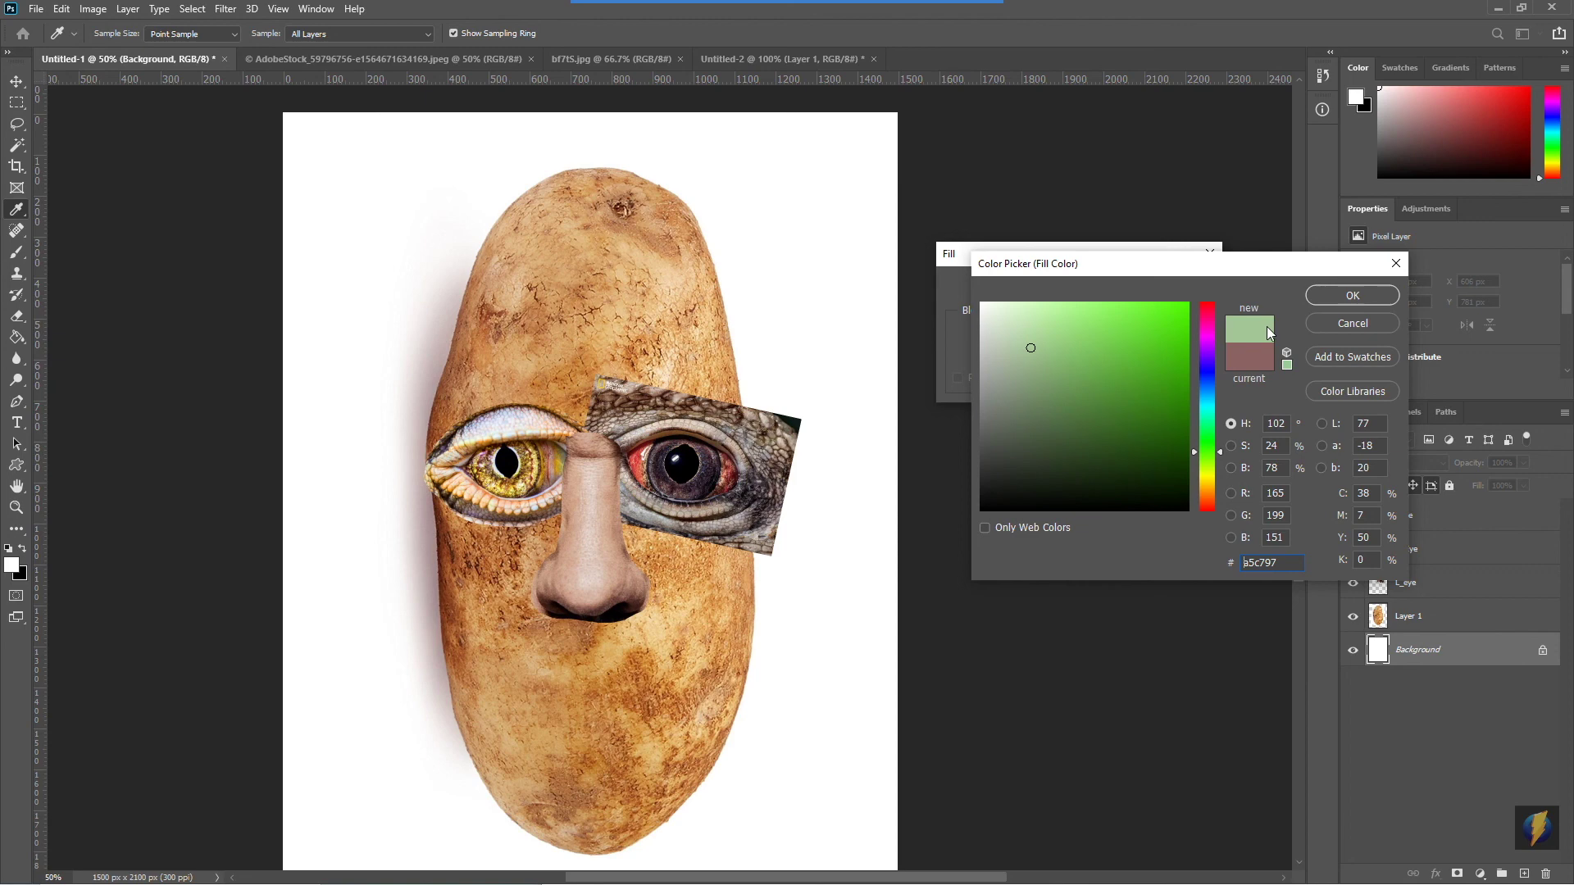
pyautogui.click(1349, 296)
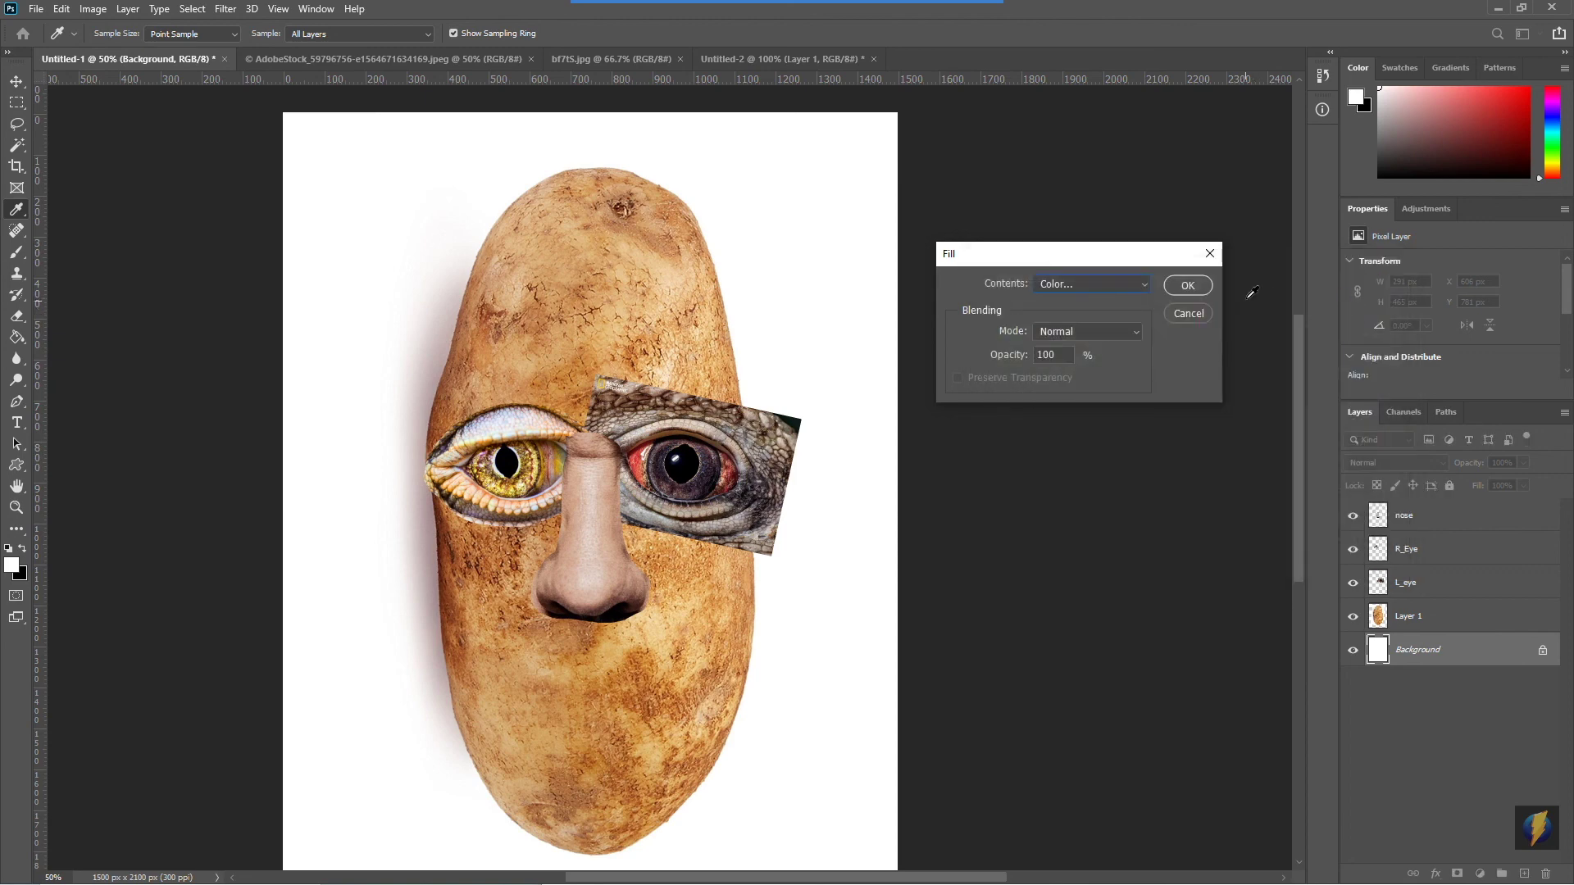
pyautogui.click(1188, 286)
pyautogui.press('z')
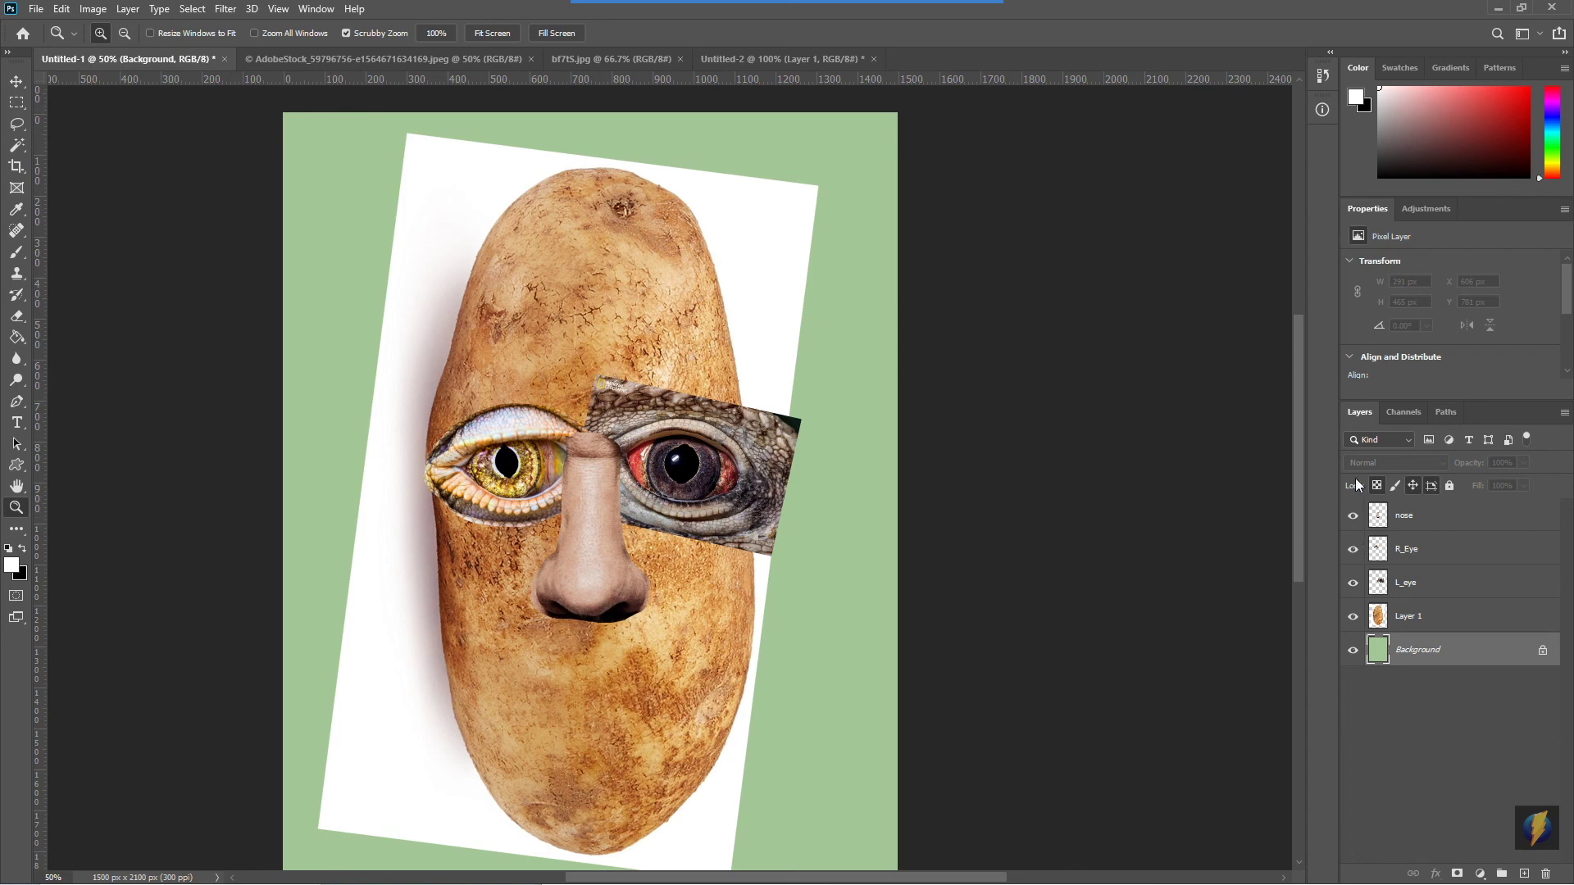
# Select the potato on Layer 1 by tracing closely around its whole outline with the Lasso tool
pyautogui.click(1436, 620)
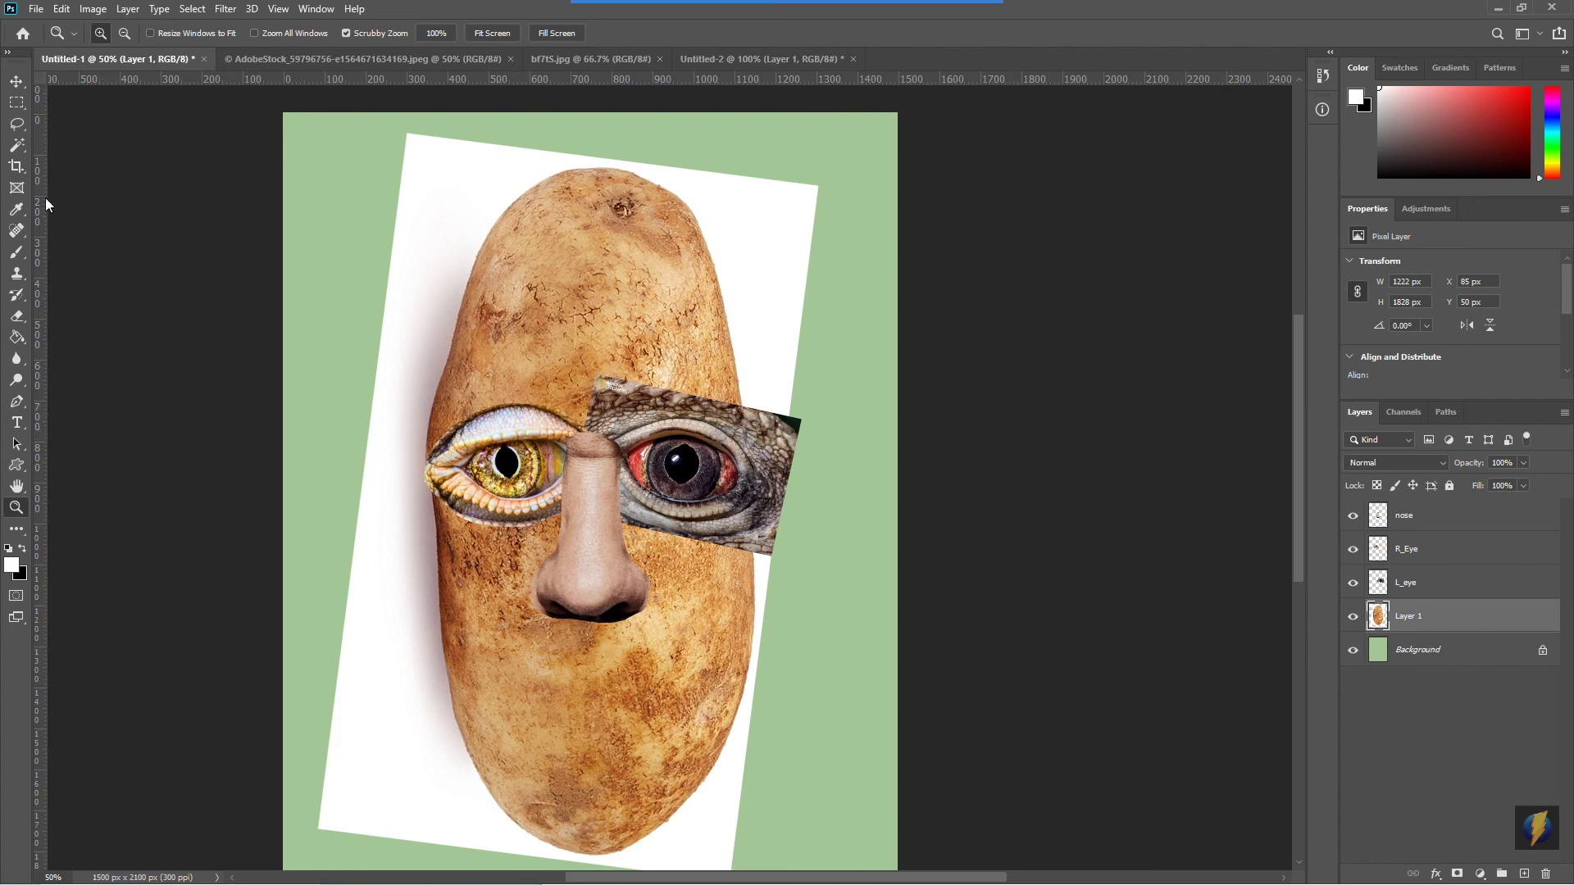
pyautogui.click(17, 123)
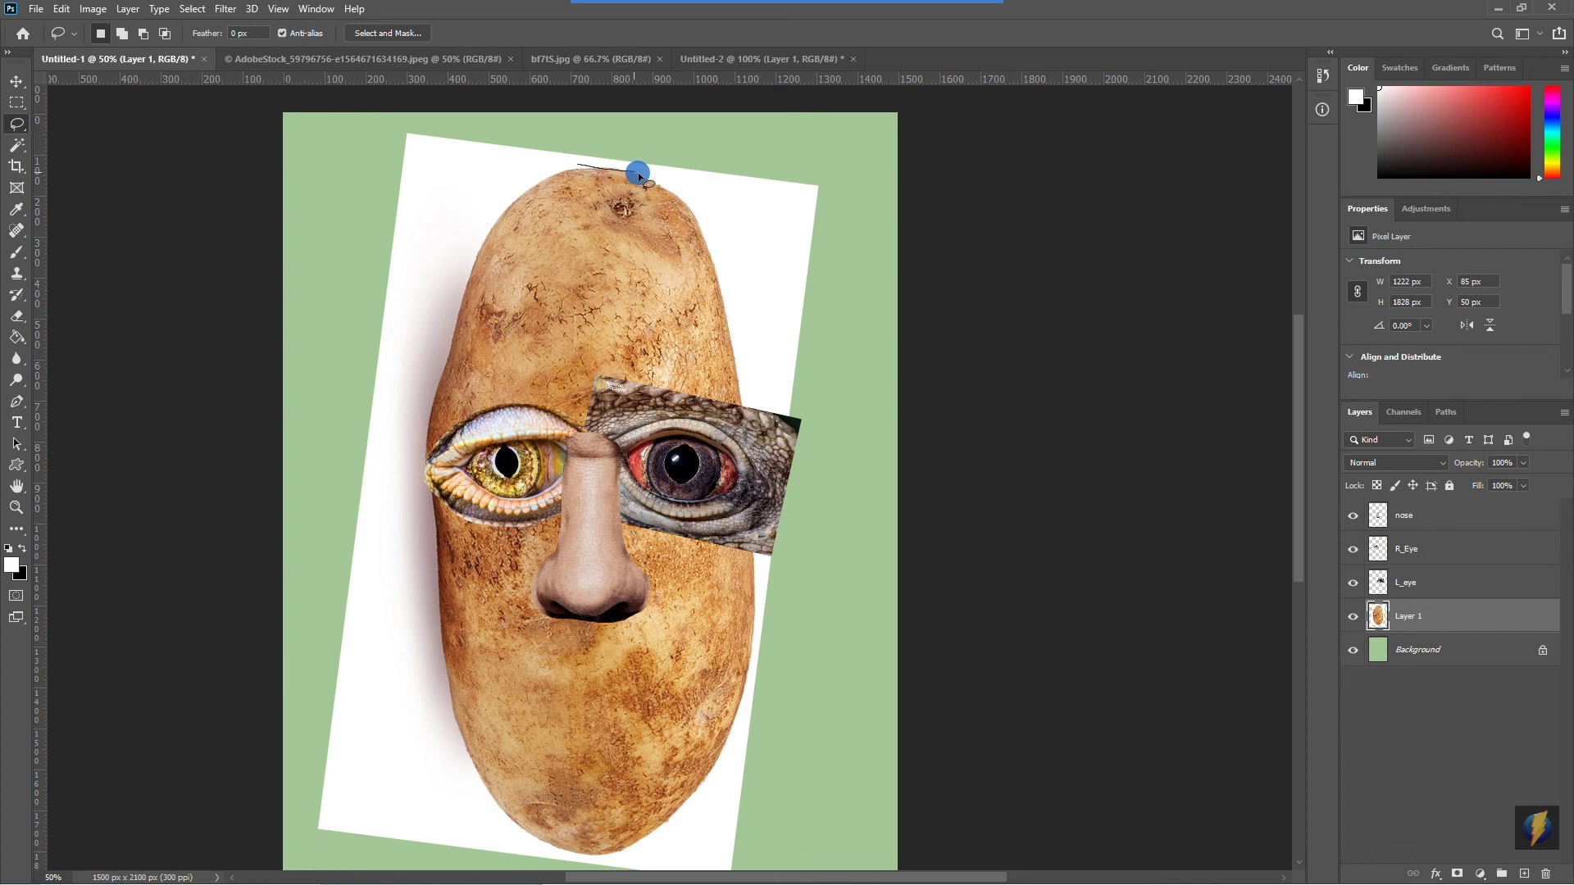
pyautogui.moveTo(731, 313); pyautogui.dragTo(738, 378)
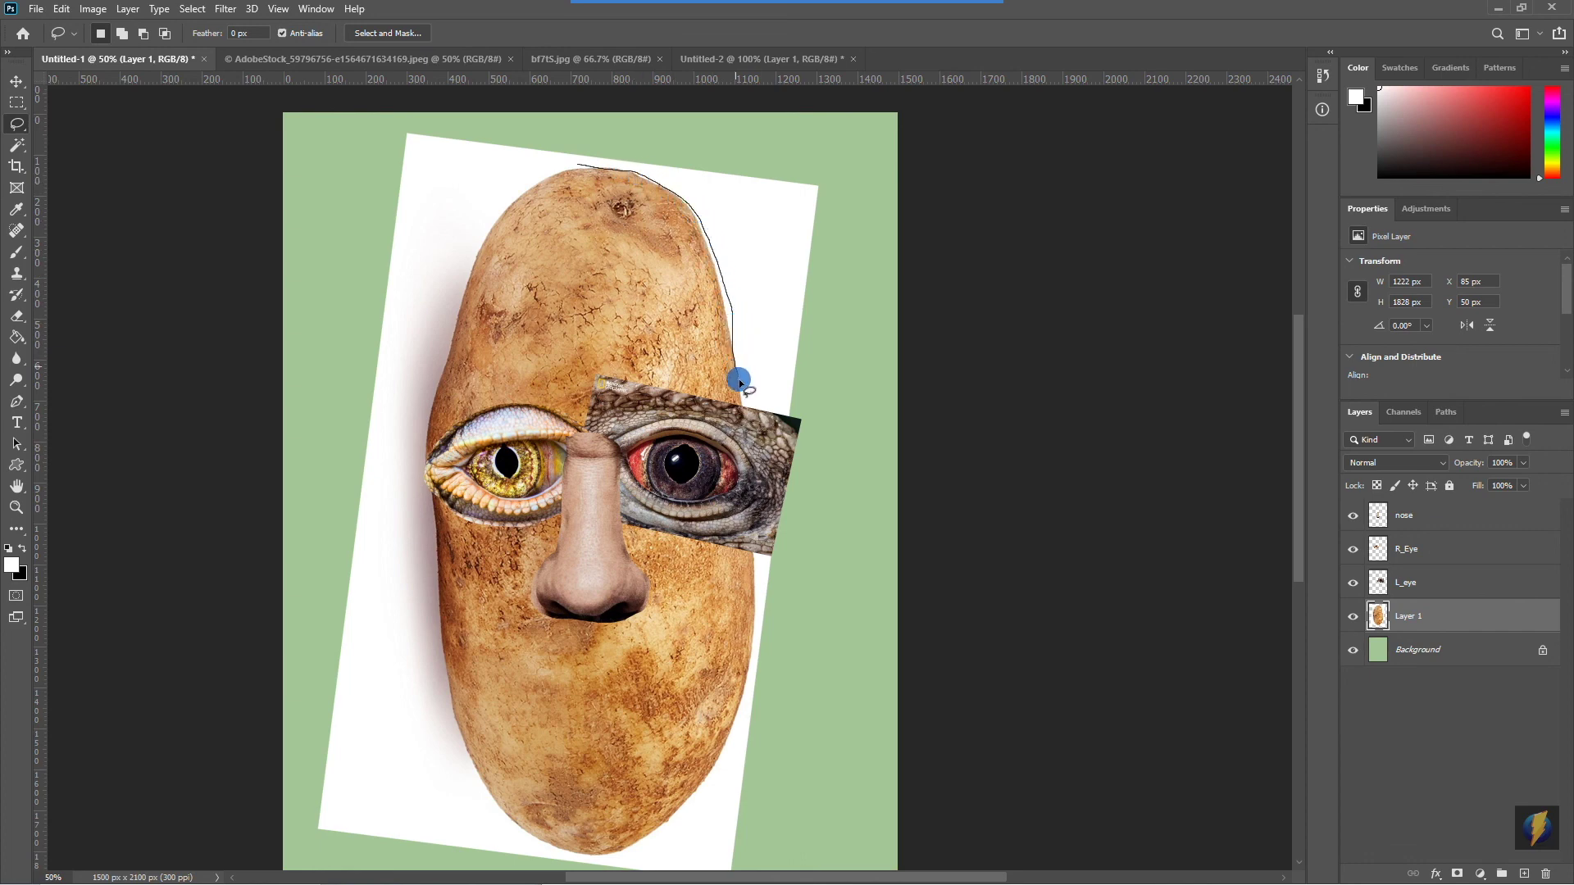
pyautogui.moveTo(748, 633); pyautogui.dragTo(737, 701)
pyautogui.moveTo(720, 759)
pyautogui.mouseDown()
pyautogui.moveTo(686, 812)
pyautogui.moveTo(616, 849)
pyautogui.moveTo(568, 853)
pyautogui.moveTo(508, 823)
pyautogui.moveTo(451, 700)
pyautogui.moveTo(421, 471)
pyautogui.mouseUp()
pyautogui.moveTo(430, 408); pyautogui.dragTo(439, 366)
pyautogui.moveTo(462, 290); pyautogui.dragTo(481, 251)
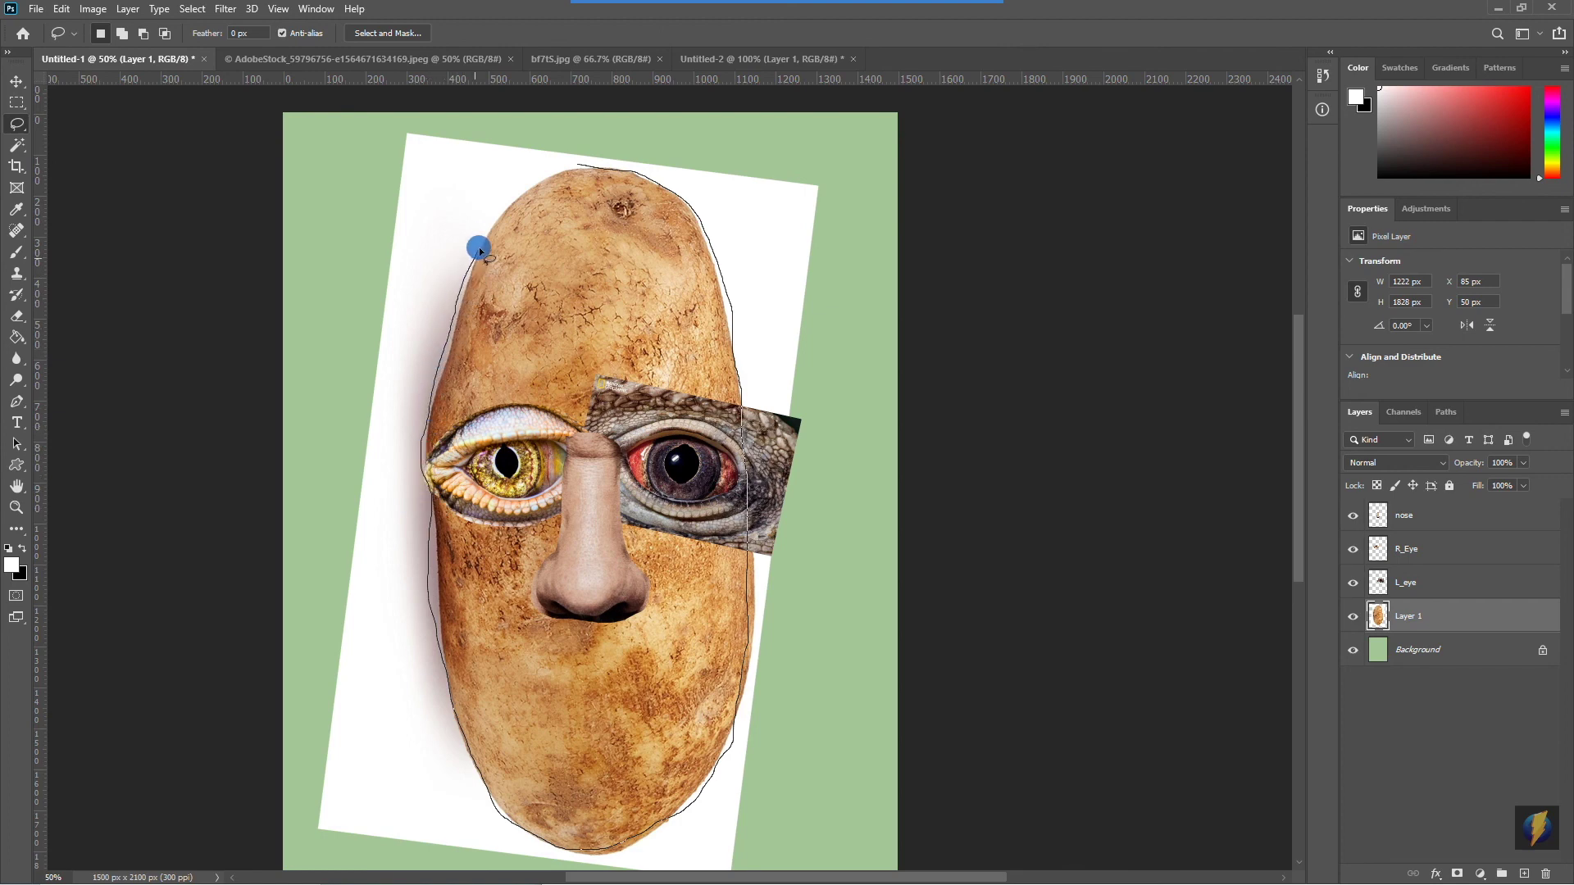
pyautogui.moveTo(549, 170); pyautogui.dragTo(551, 170)
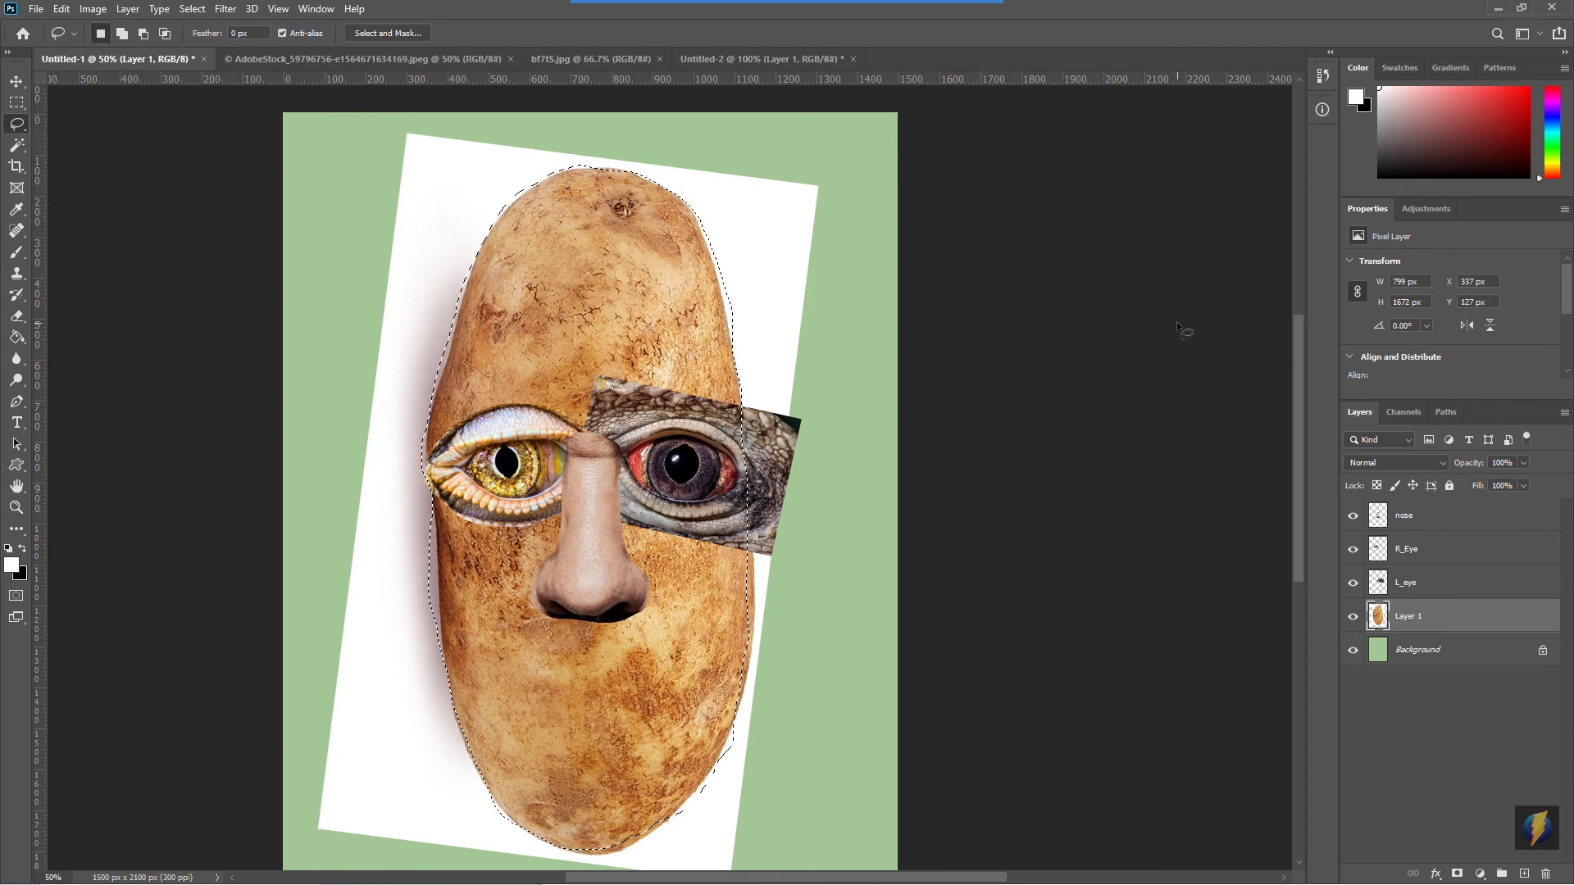
# Invert the potato selection, delete the white surroundings from Layer 1, and clear the selection
pyautogui.click(193, 9)
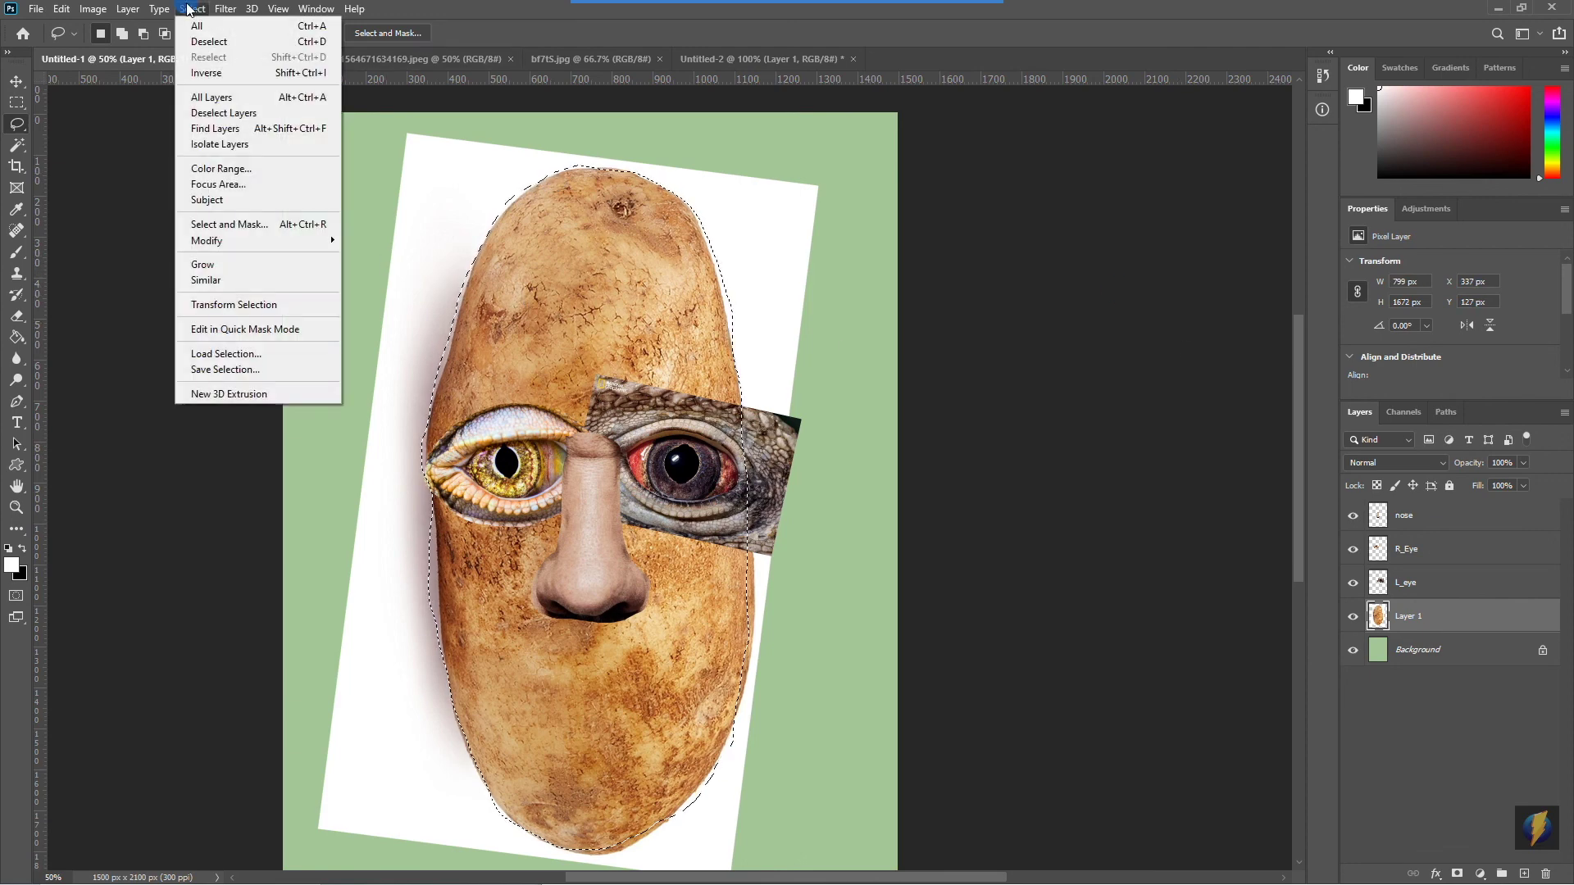
pyautogui.click(214, 74)
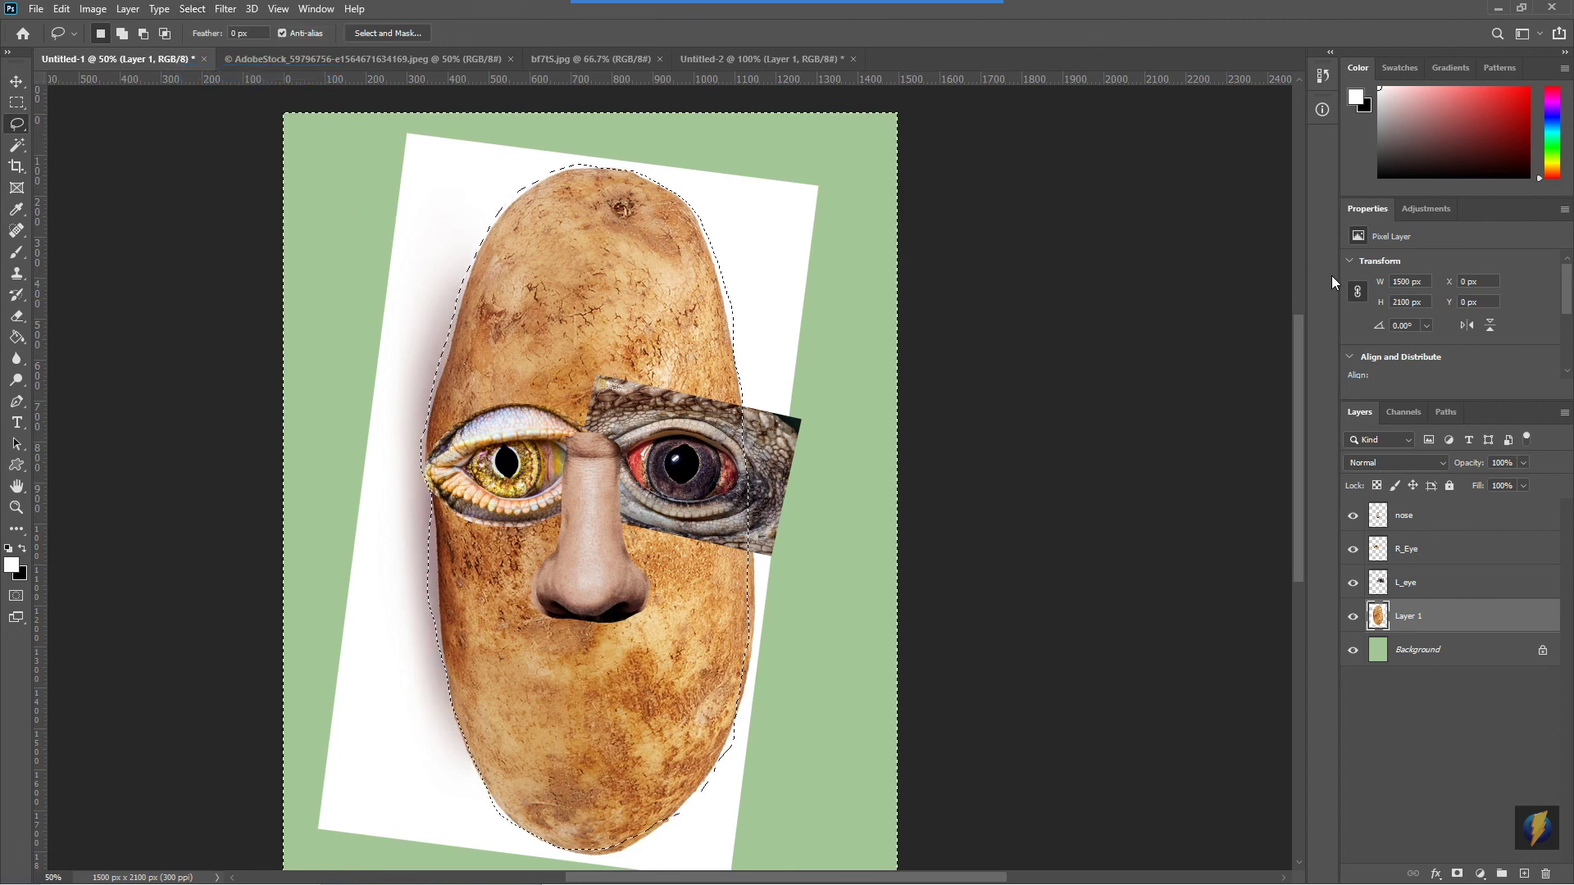
pyautogui.press('Delete')
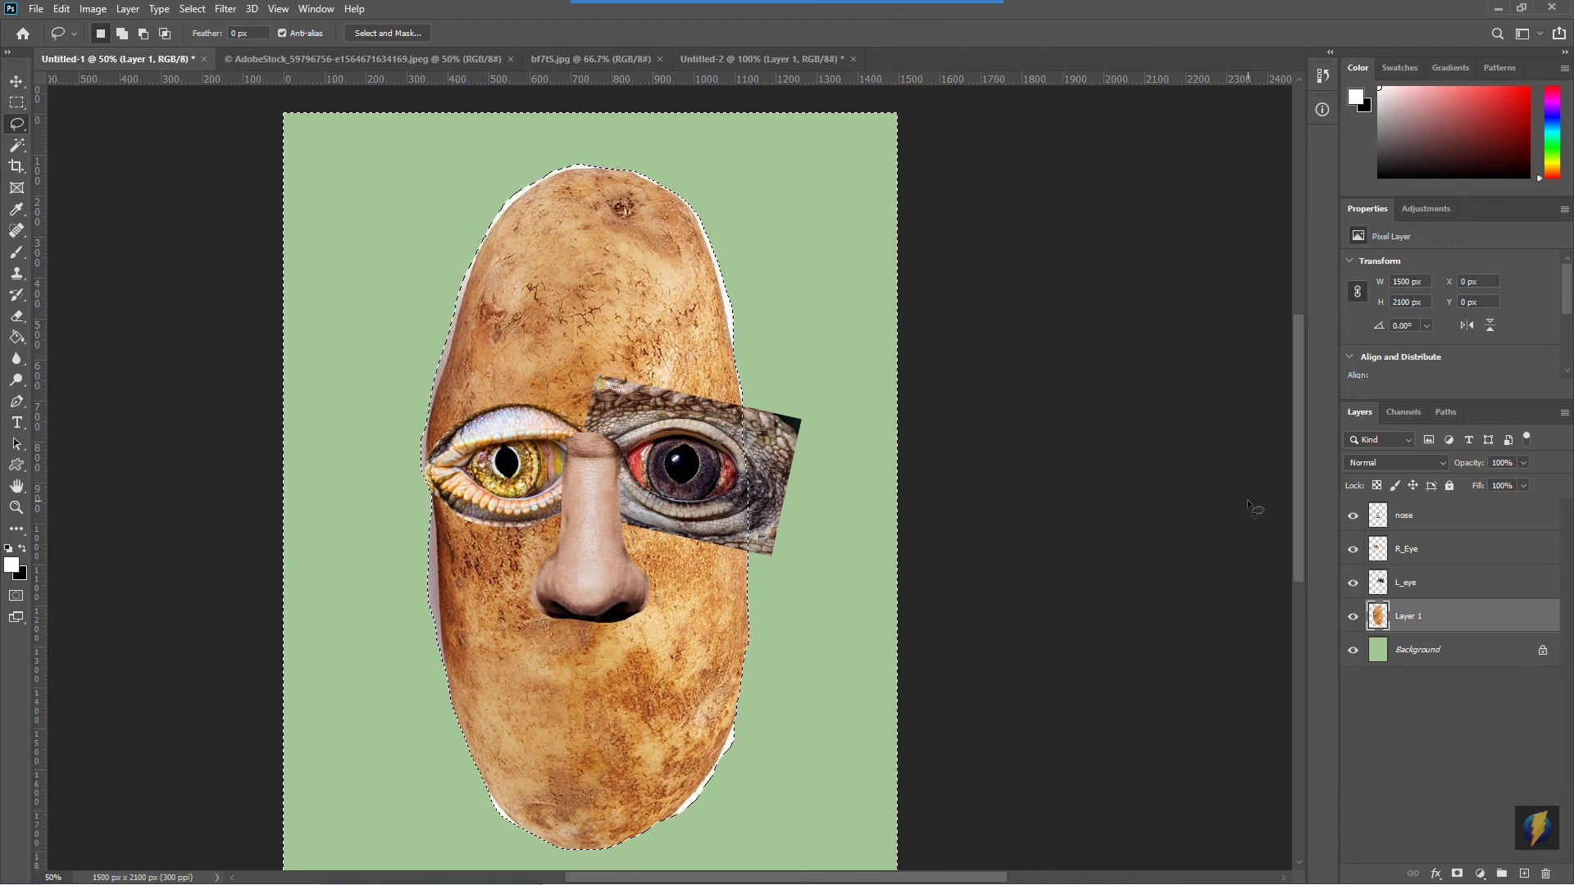
pyautogui.click(189, 11)
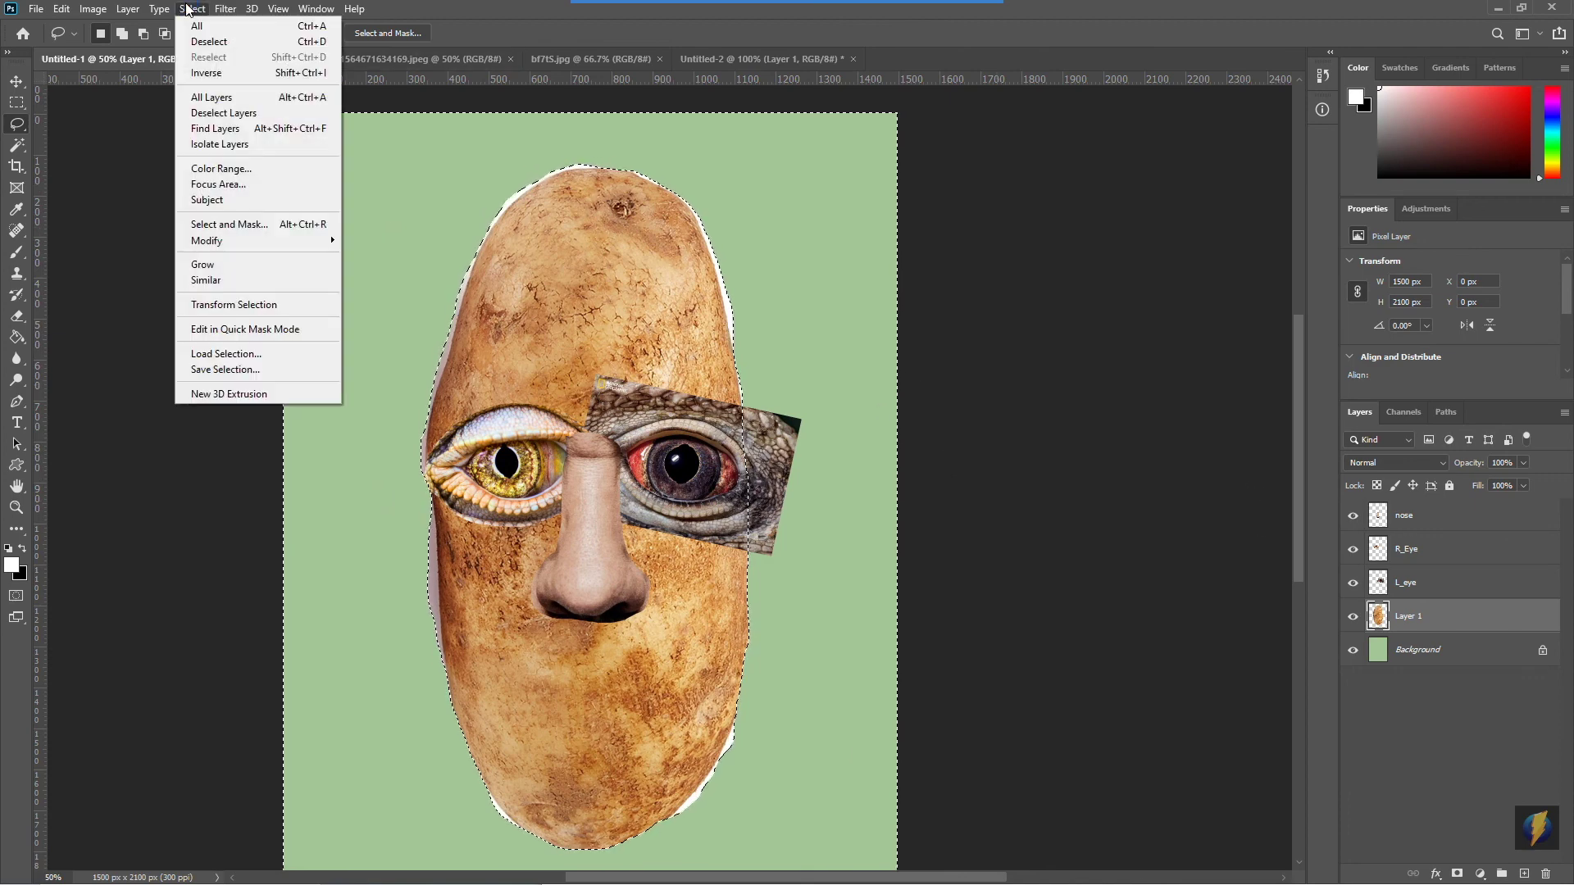
pyautogui.click(312, 44)
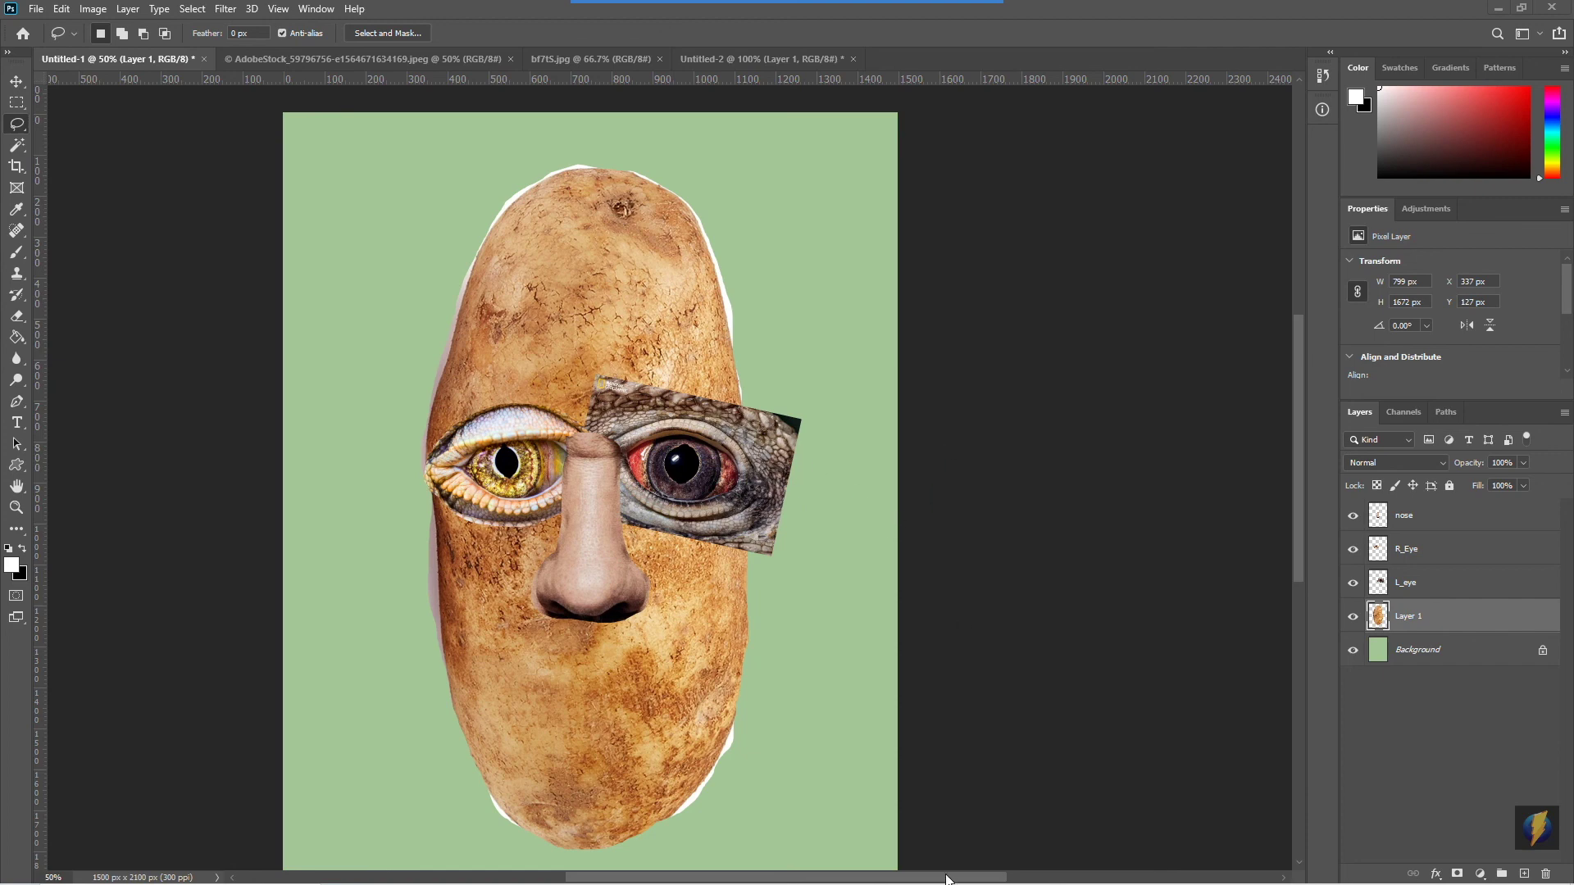
# Switch to the Chrome window with the animal eyes image search and search Google Images for "portrait" instead
pyautogui.moveTo(929, 884)
pyautogui.moveTo(627, 871)
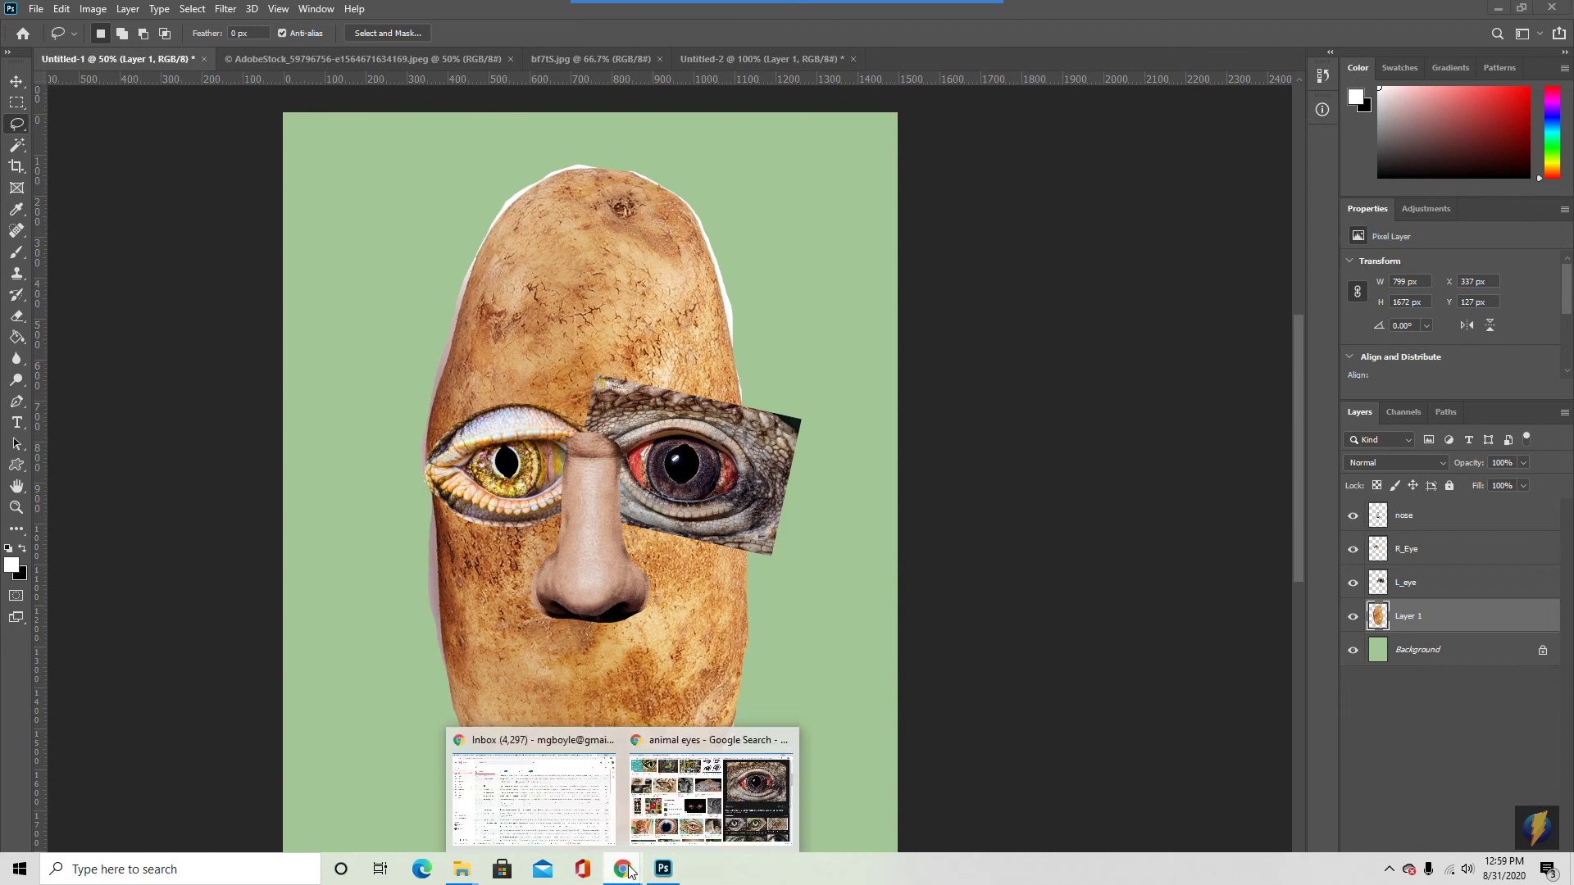
pyautogui.click(670, 816)
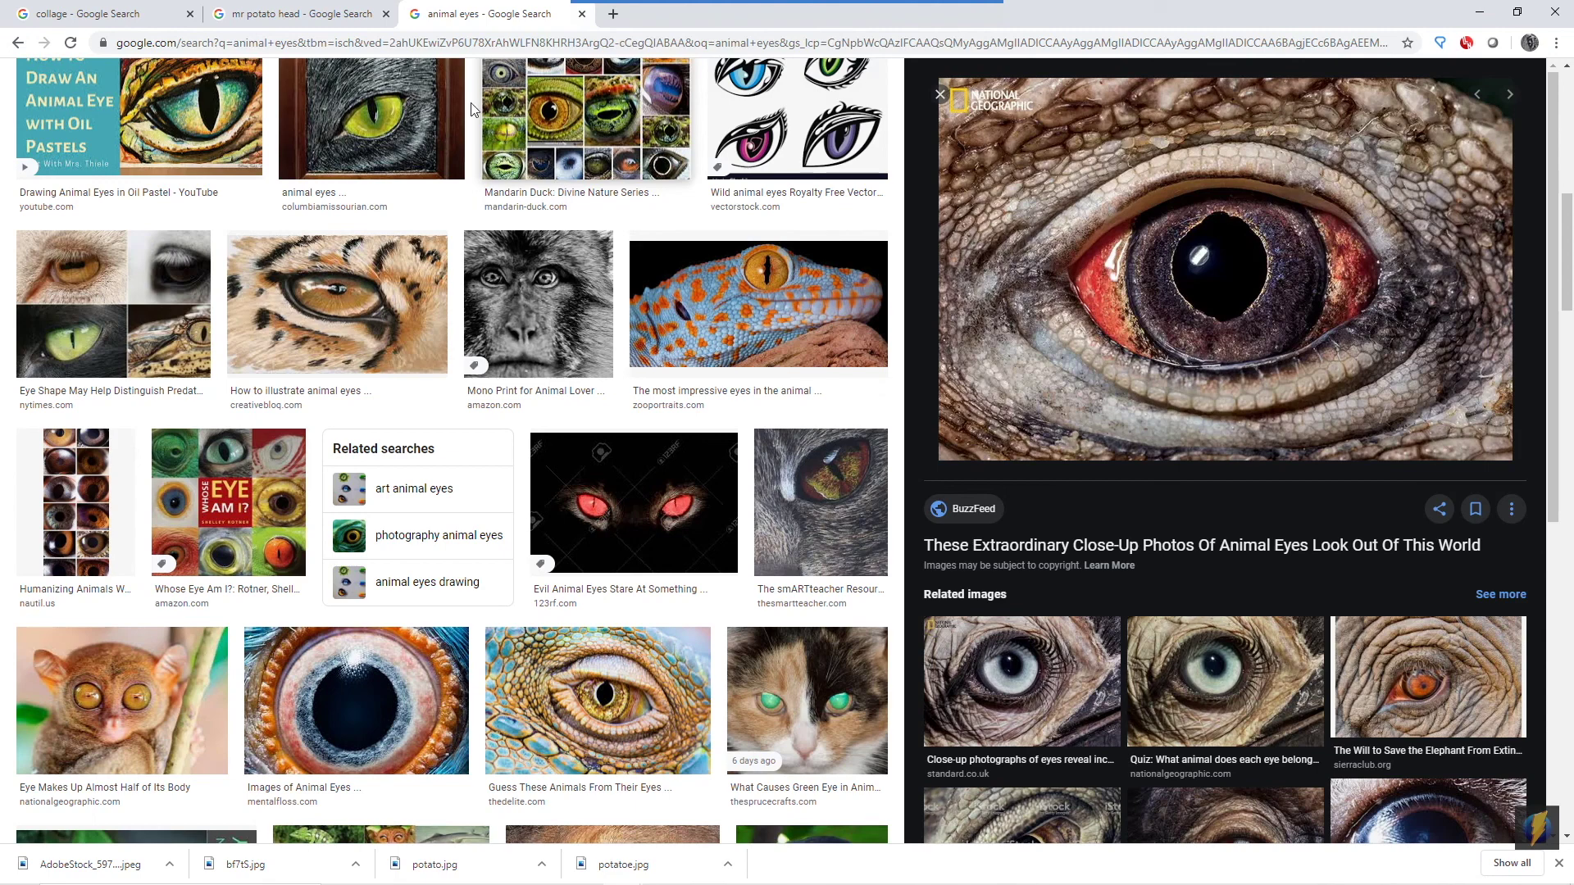
pyautogui.hotkey('ctrl', 'l')
pyautogui.scroll(6, 549, 236)
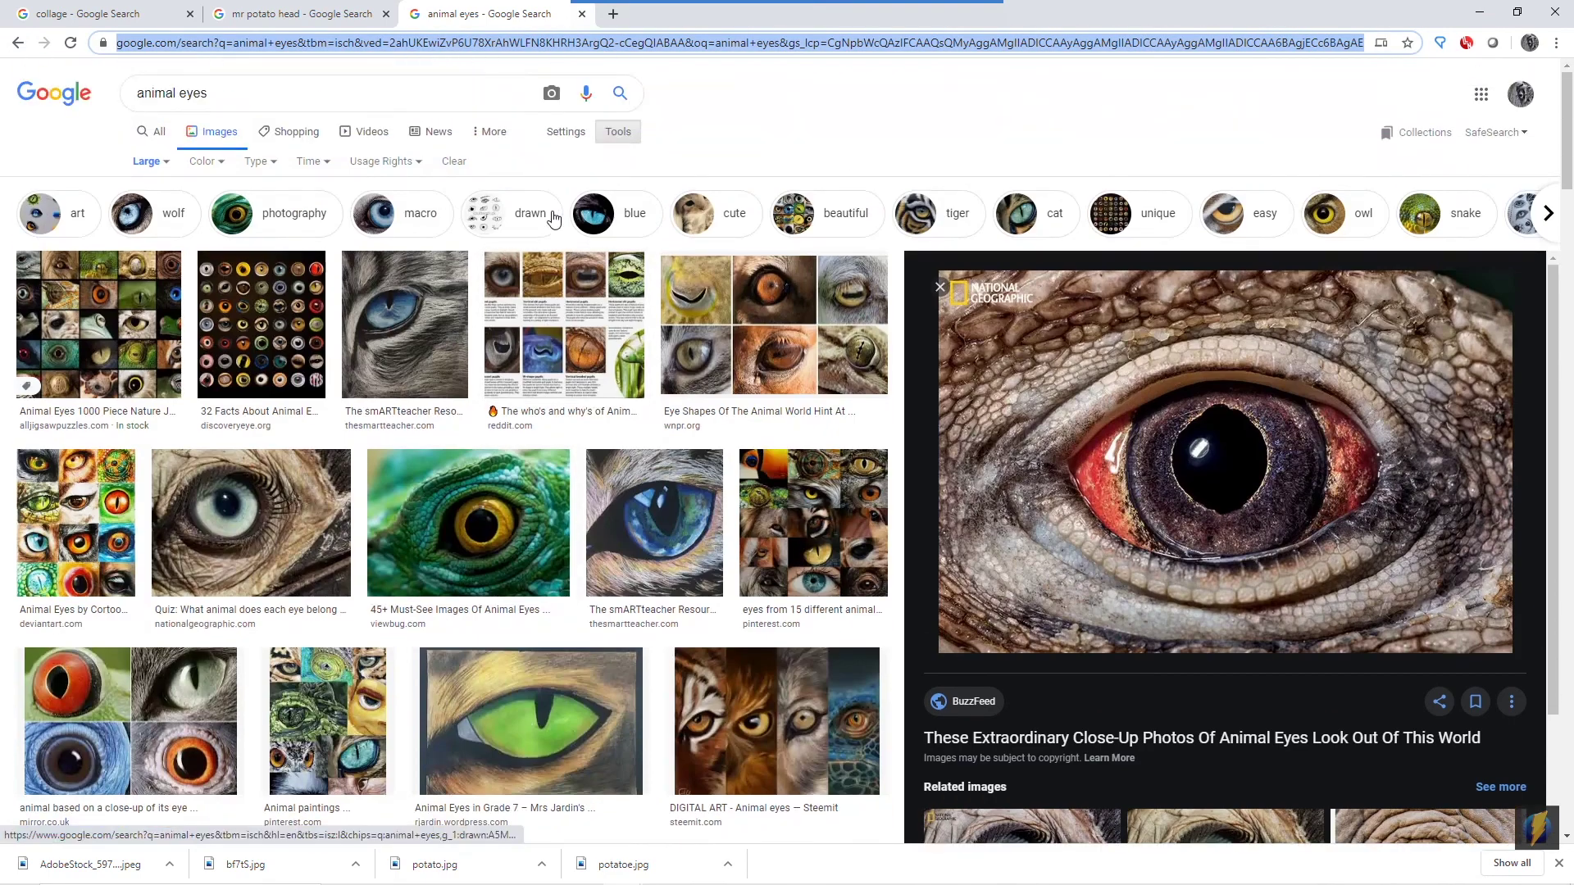
pyautogui.moveTo(273, 96); pyautogui.dragTo(134, 93)
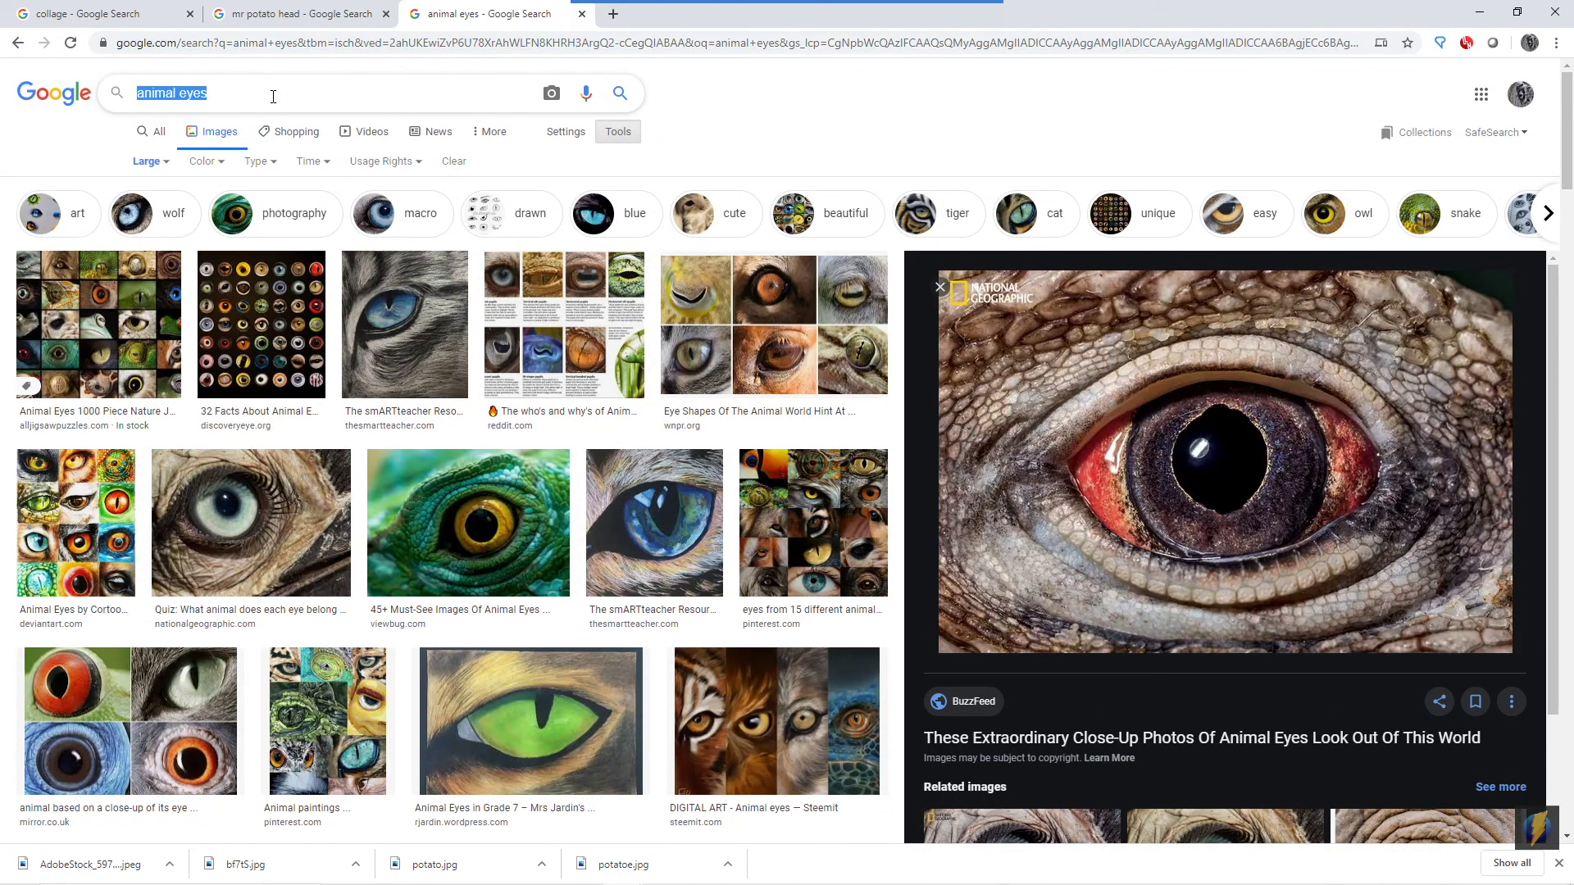
pyautogui.write('portrait')
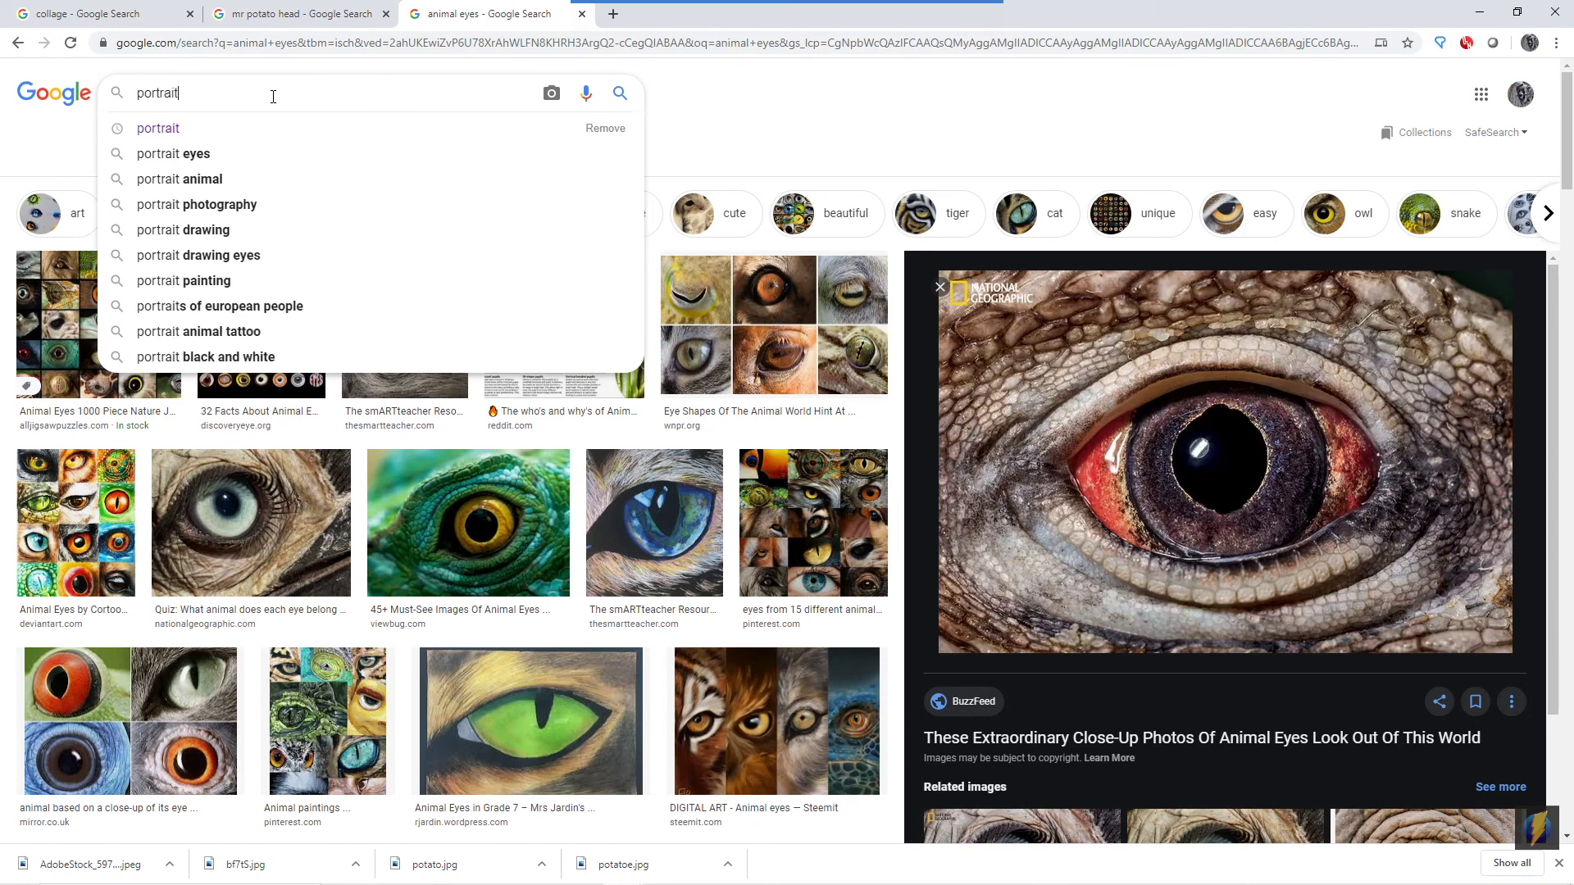
pyautogui.press('Return')
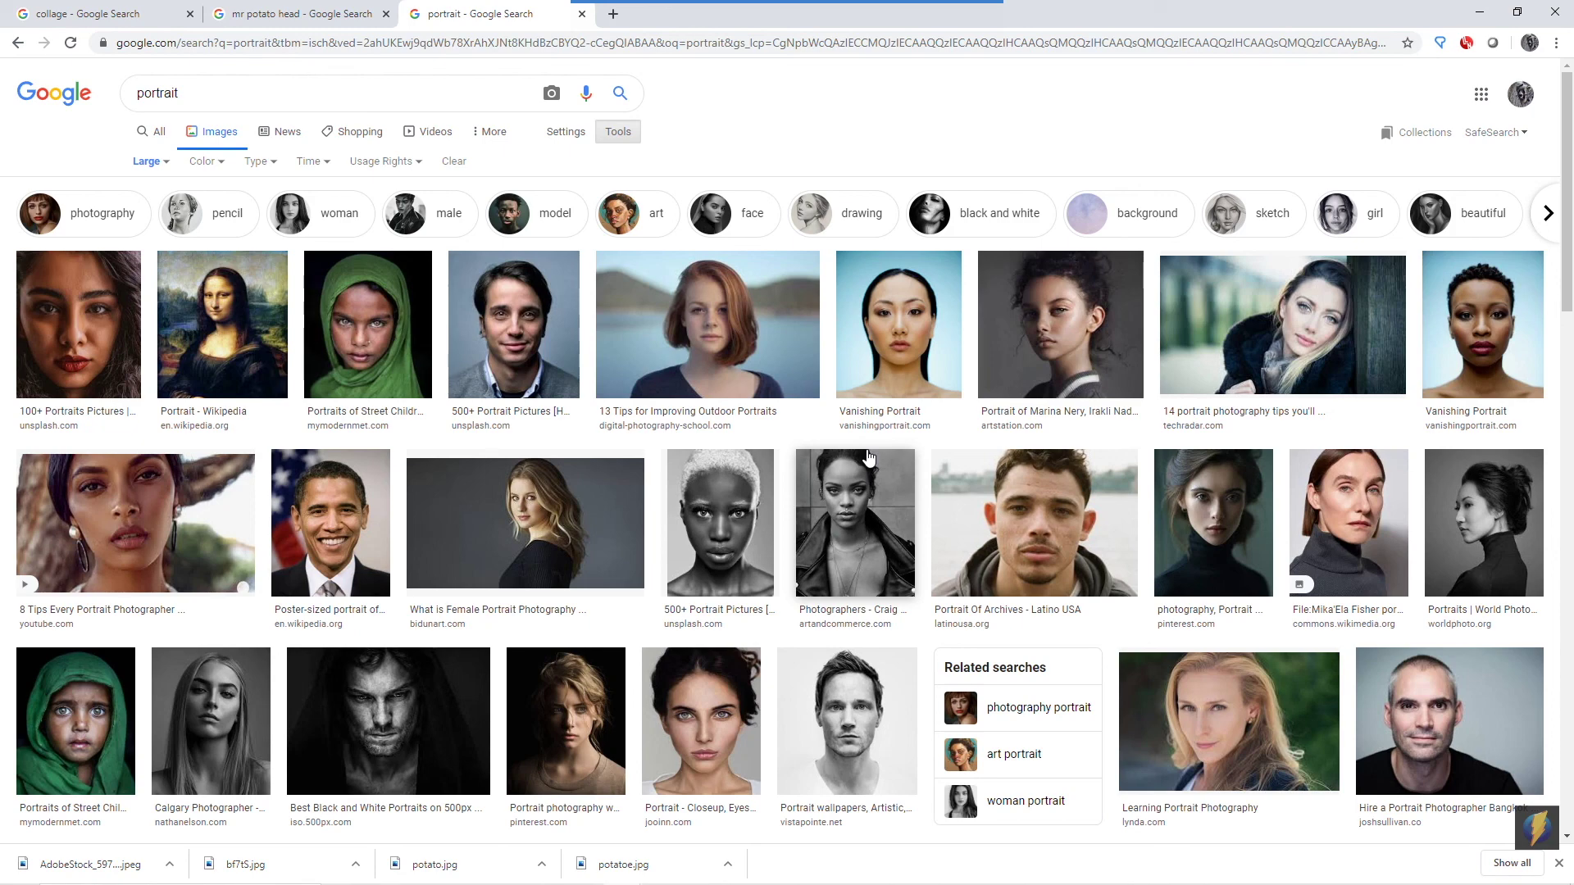
# Browse the portrait results and save the Unsplash photo of the dark-haired man in a grey sweater as JPEG in first_assignment
pyautogui.scroll(-4, 1042, 476)
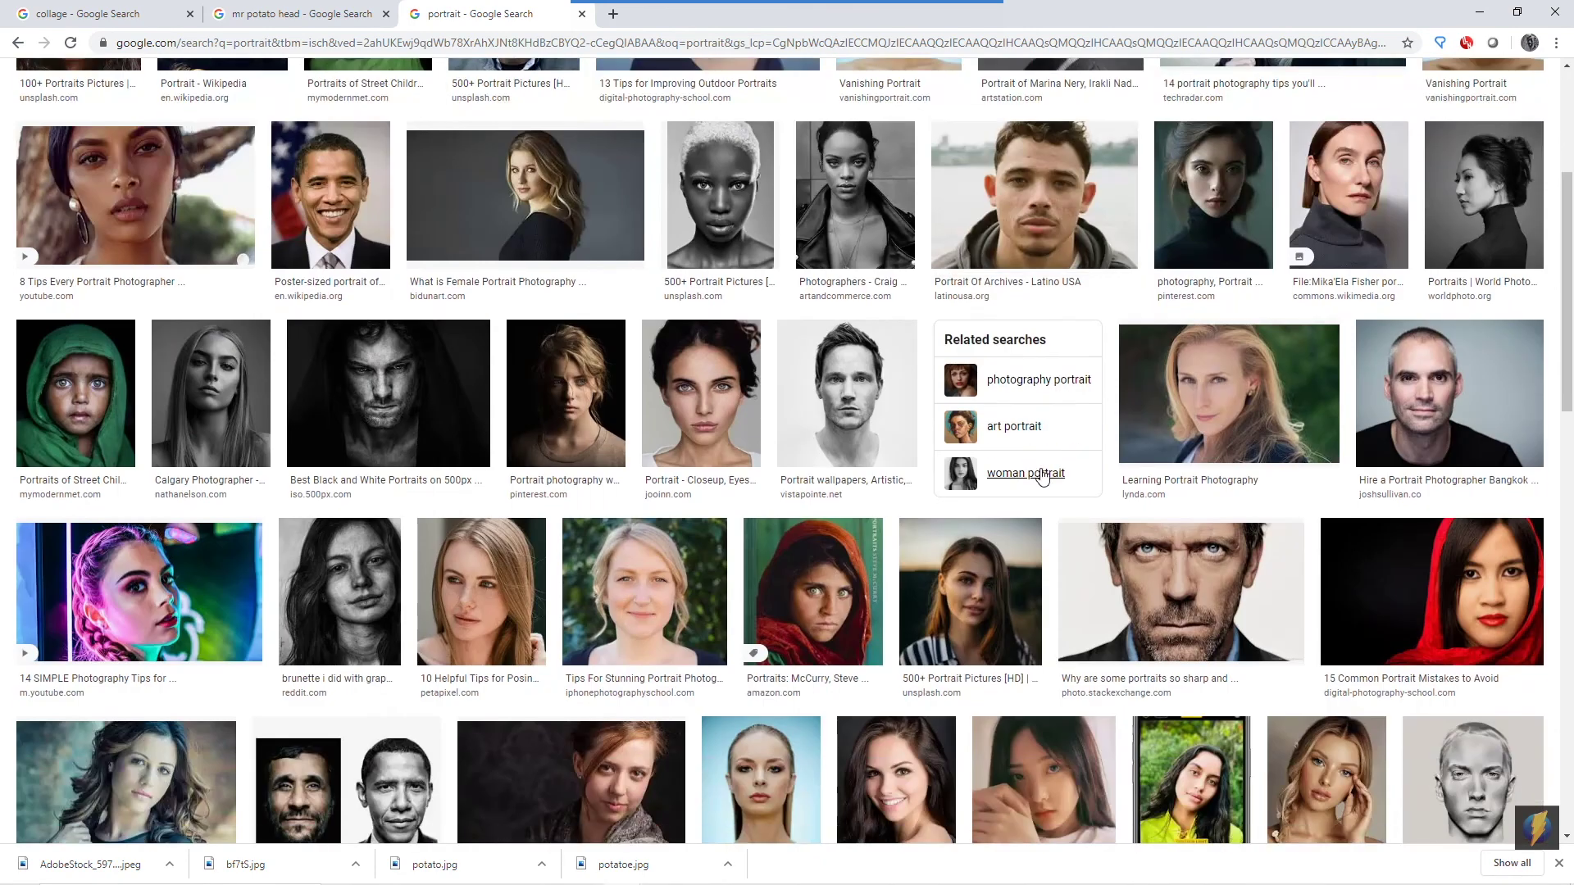
pyautogui.scroll(4, 1043, 475)
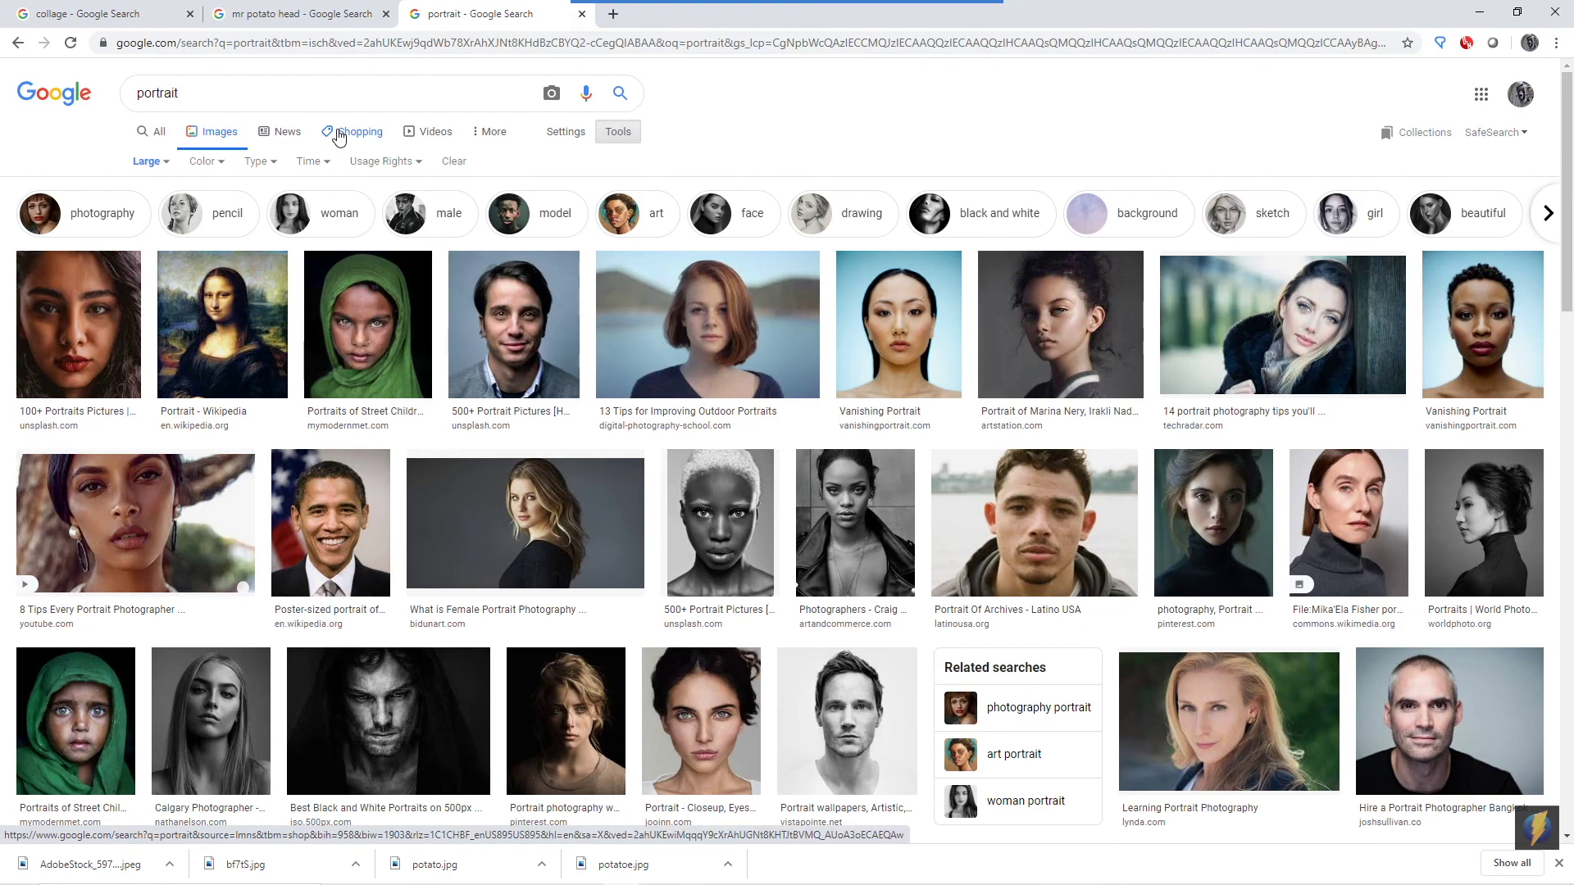
pyautogui.scroll(-5, 756, 527)
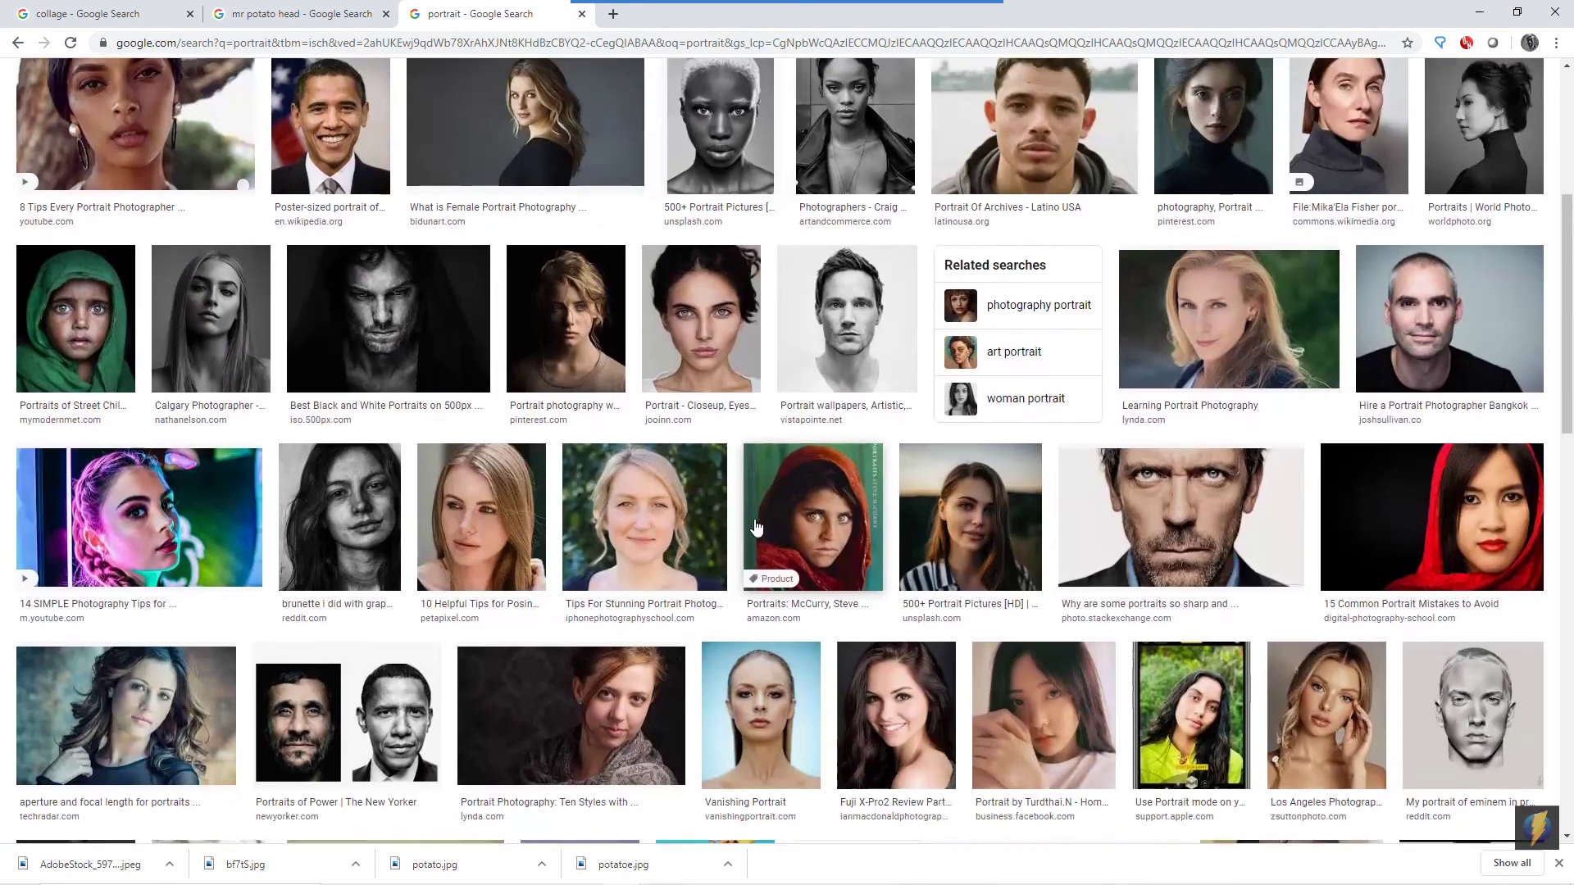
pyautogui.scroll(-5, 675, 446)
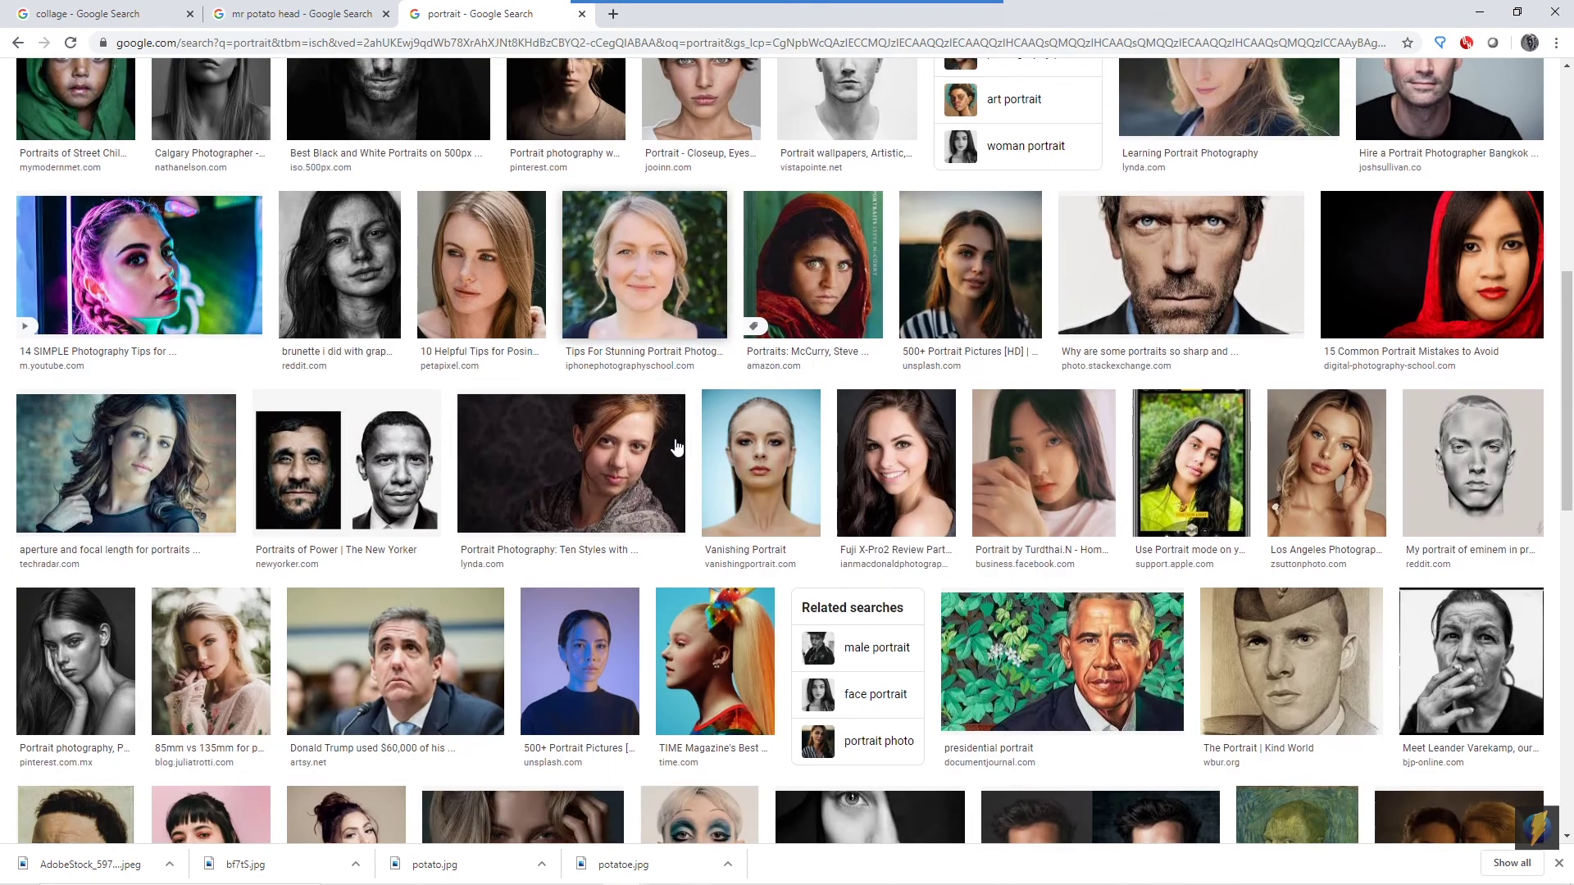
pyautogui.scroll(10, 680, 459)
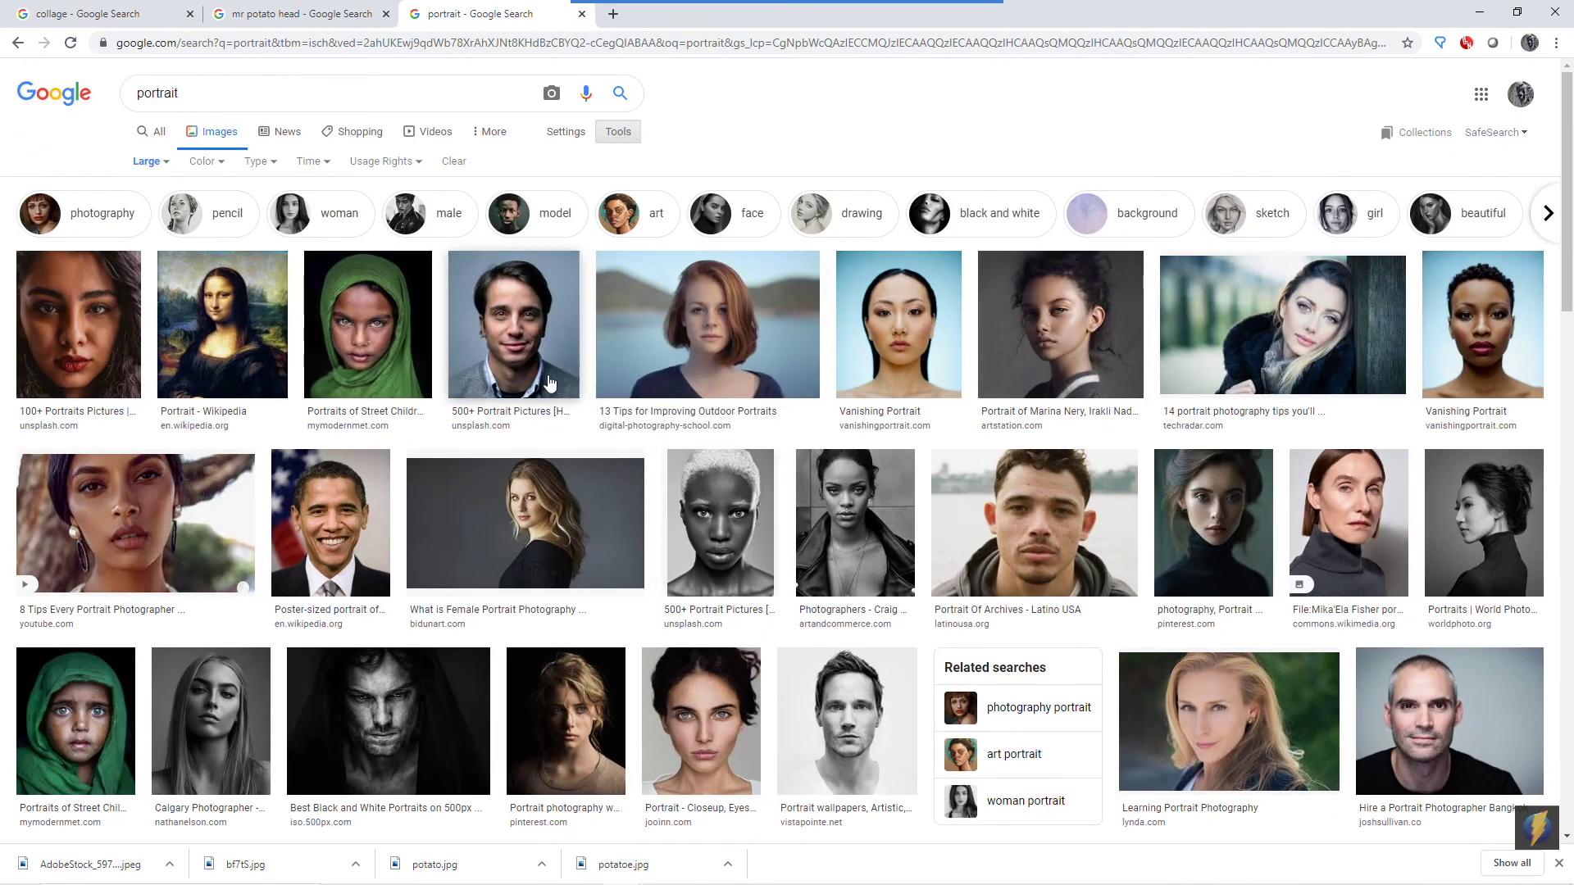
pyautogui.click(513, 325)
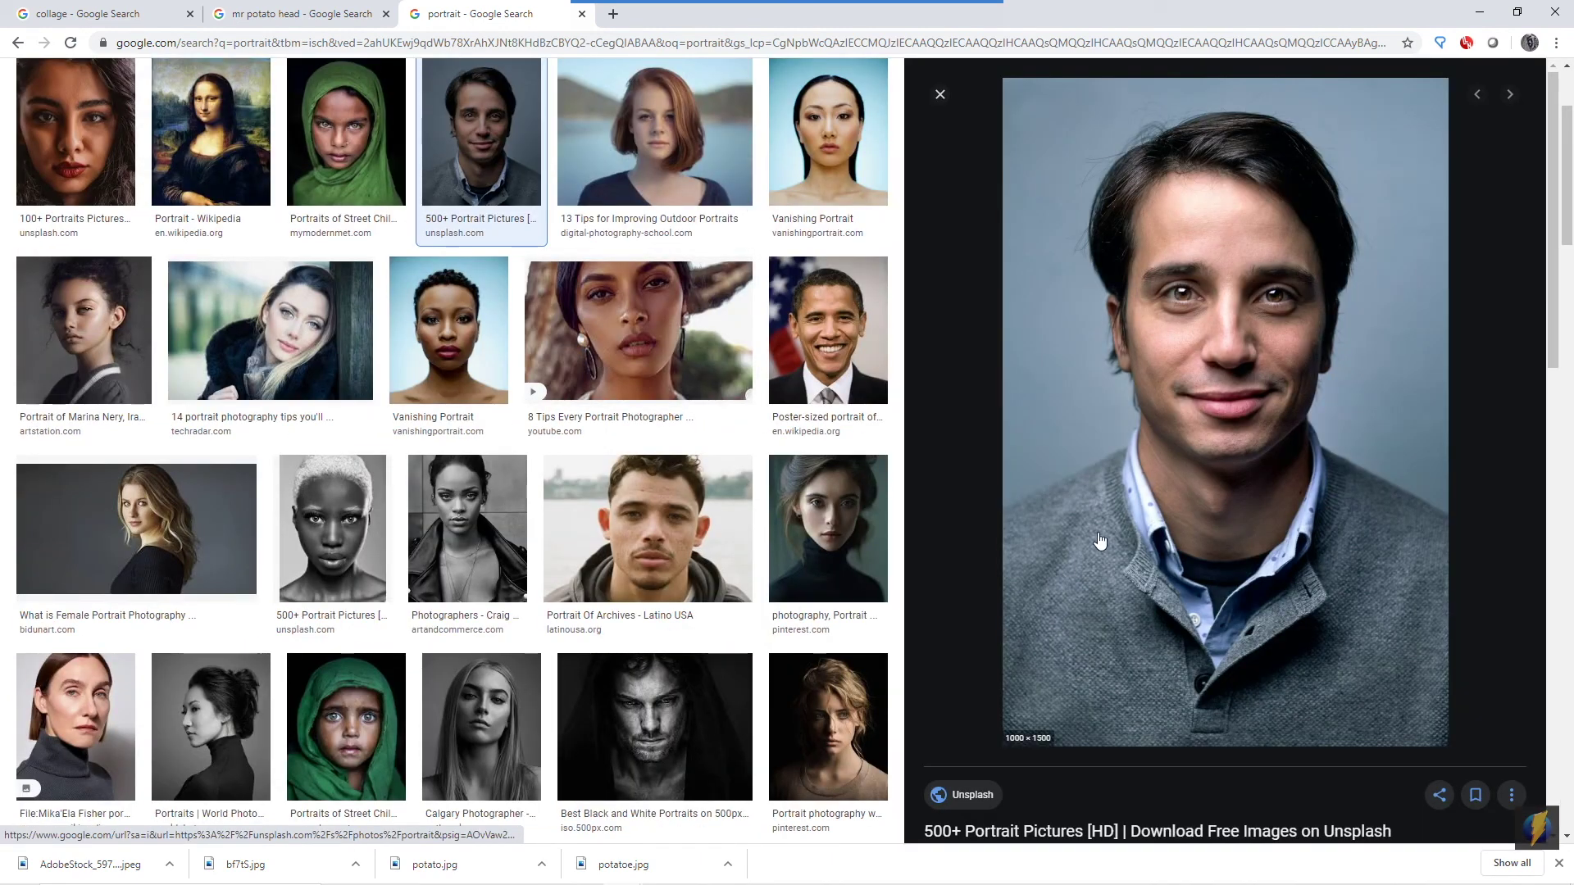
pyautogui.rightClick(1181, 322)
pyautogui.click(1310, 492)
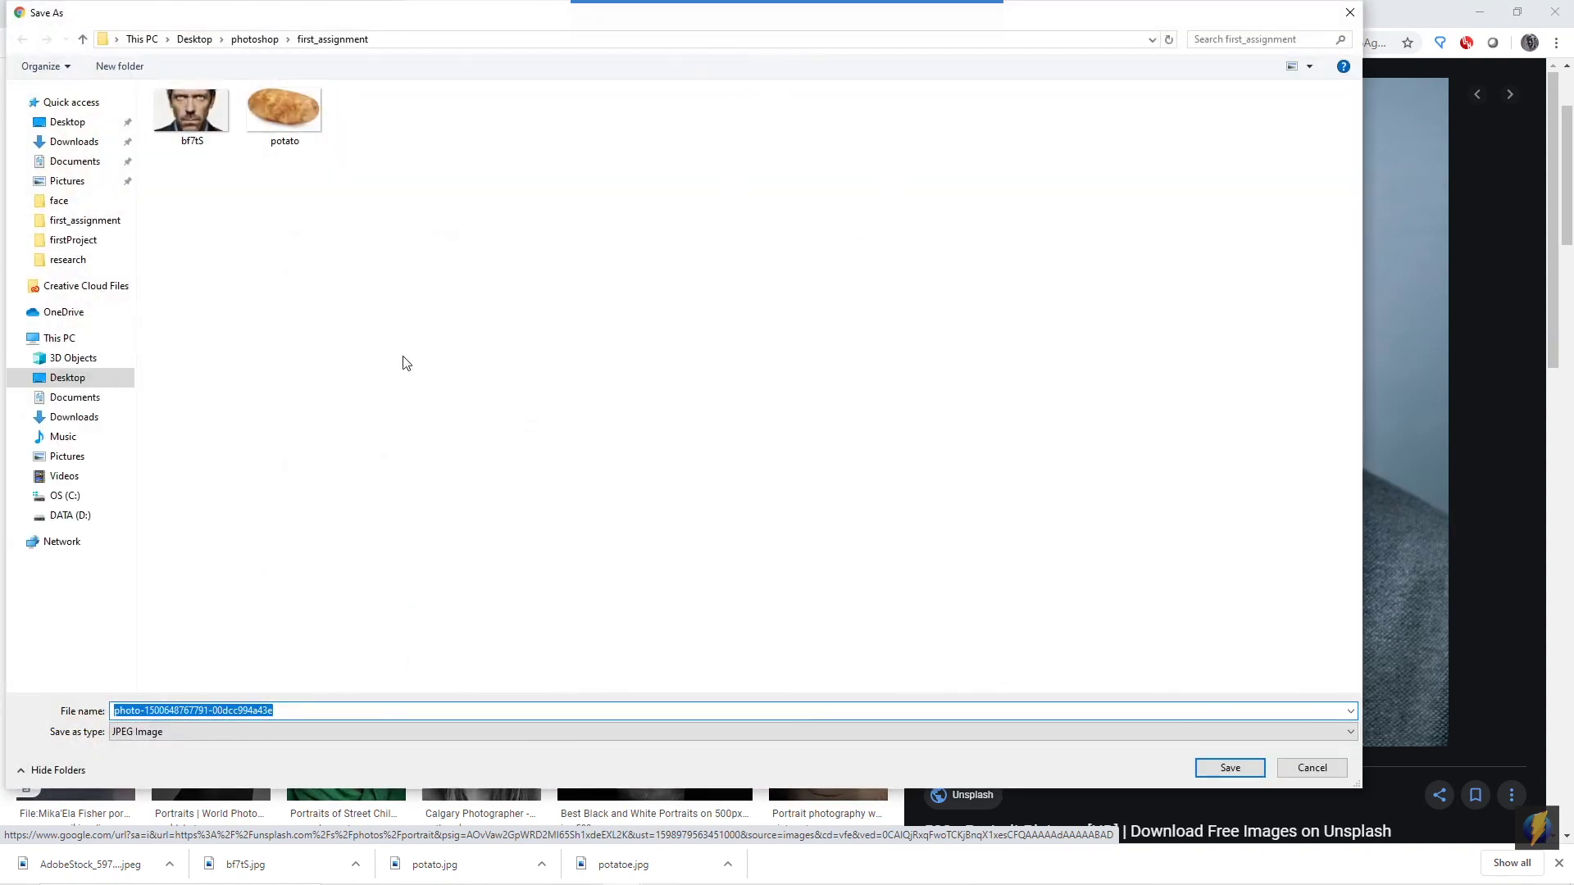
pyautogui.click(1222, 766)
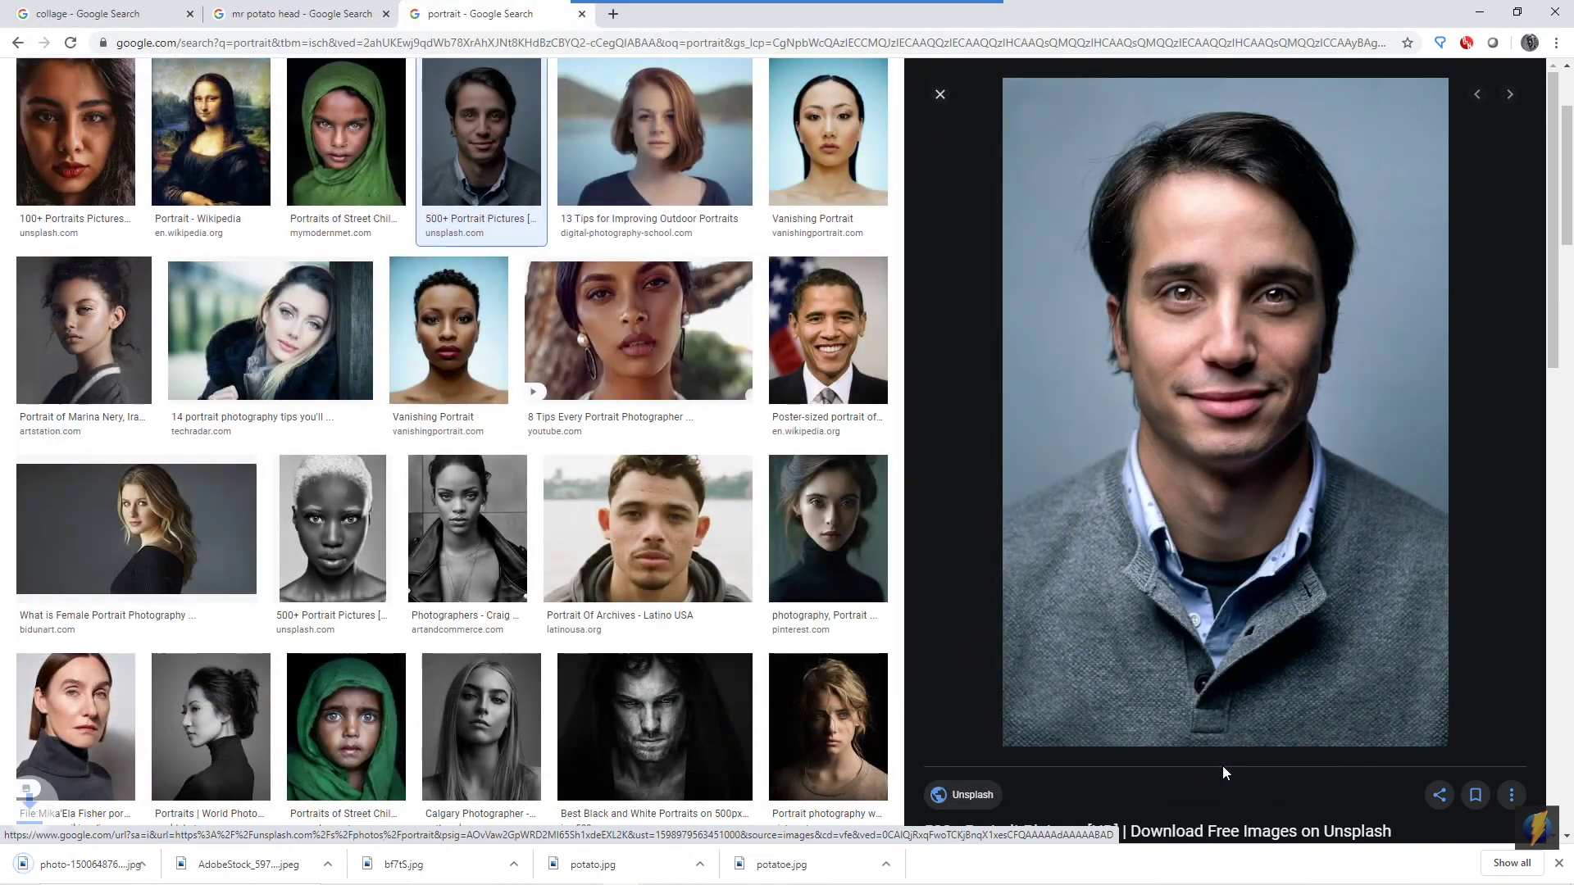
# Replace the portrait query with a Google Images search for "ears"
pyautogui.scroll(3, 574, 328)
pyautogui.click(293, 89)
pyautogui.doubleClick(237, 86)
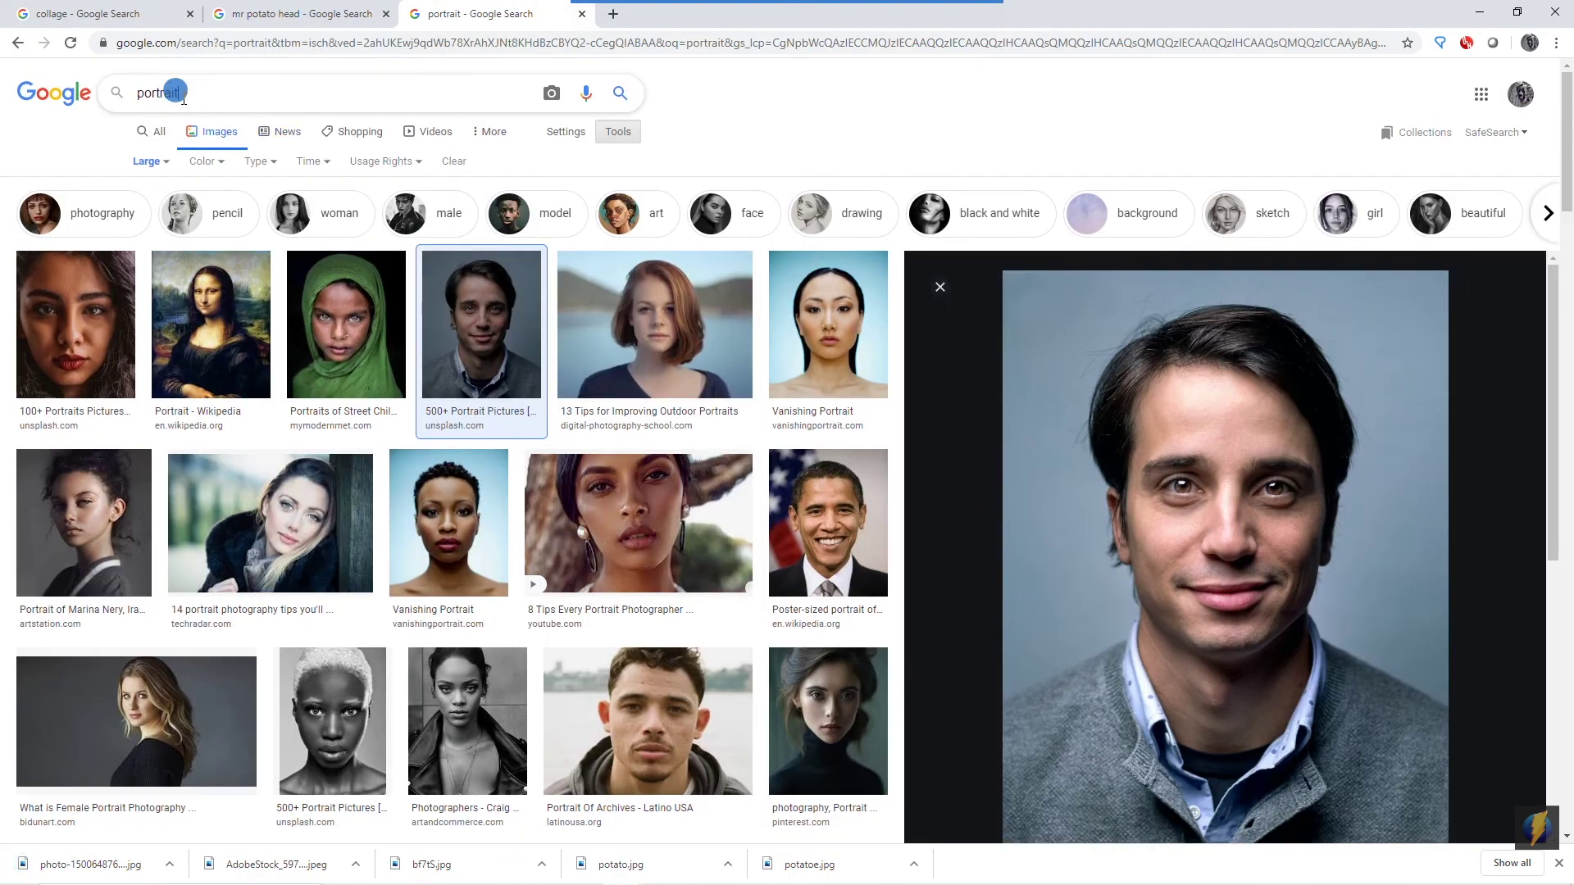
pyautogui.write('ears')
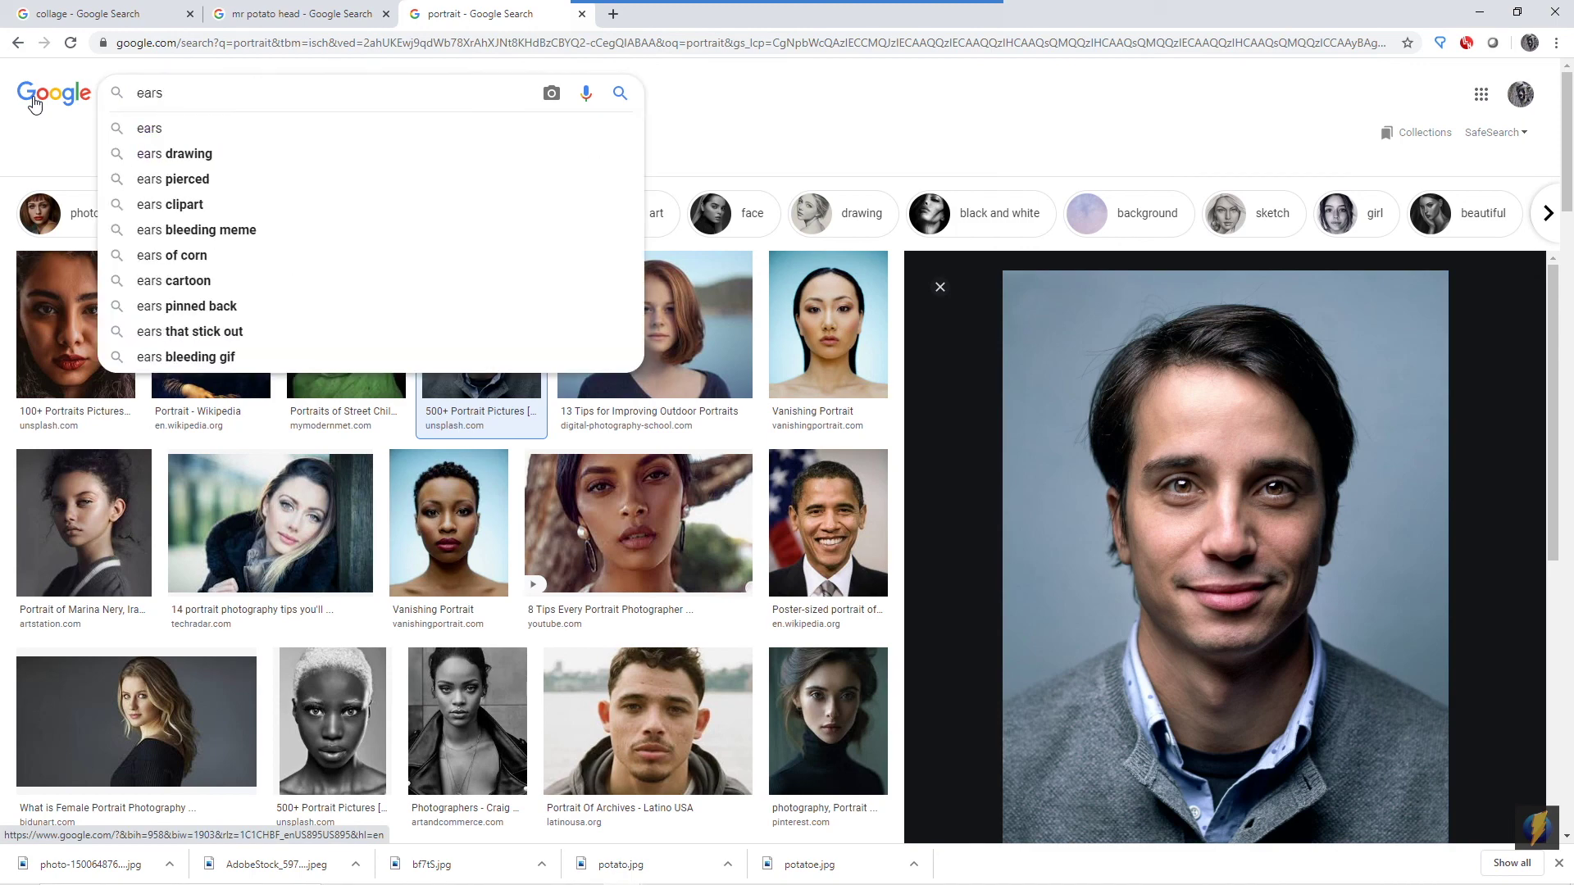
pyautogui.press('Return')
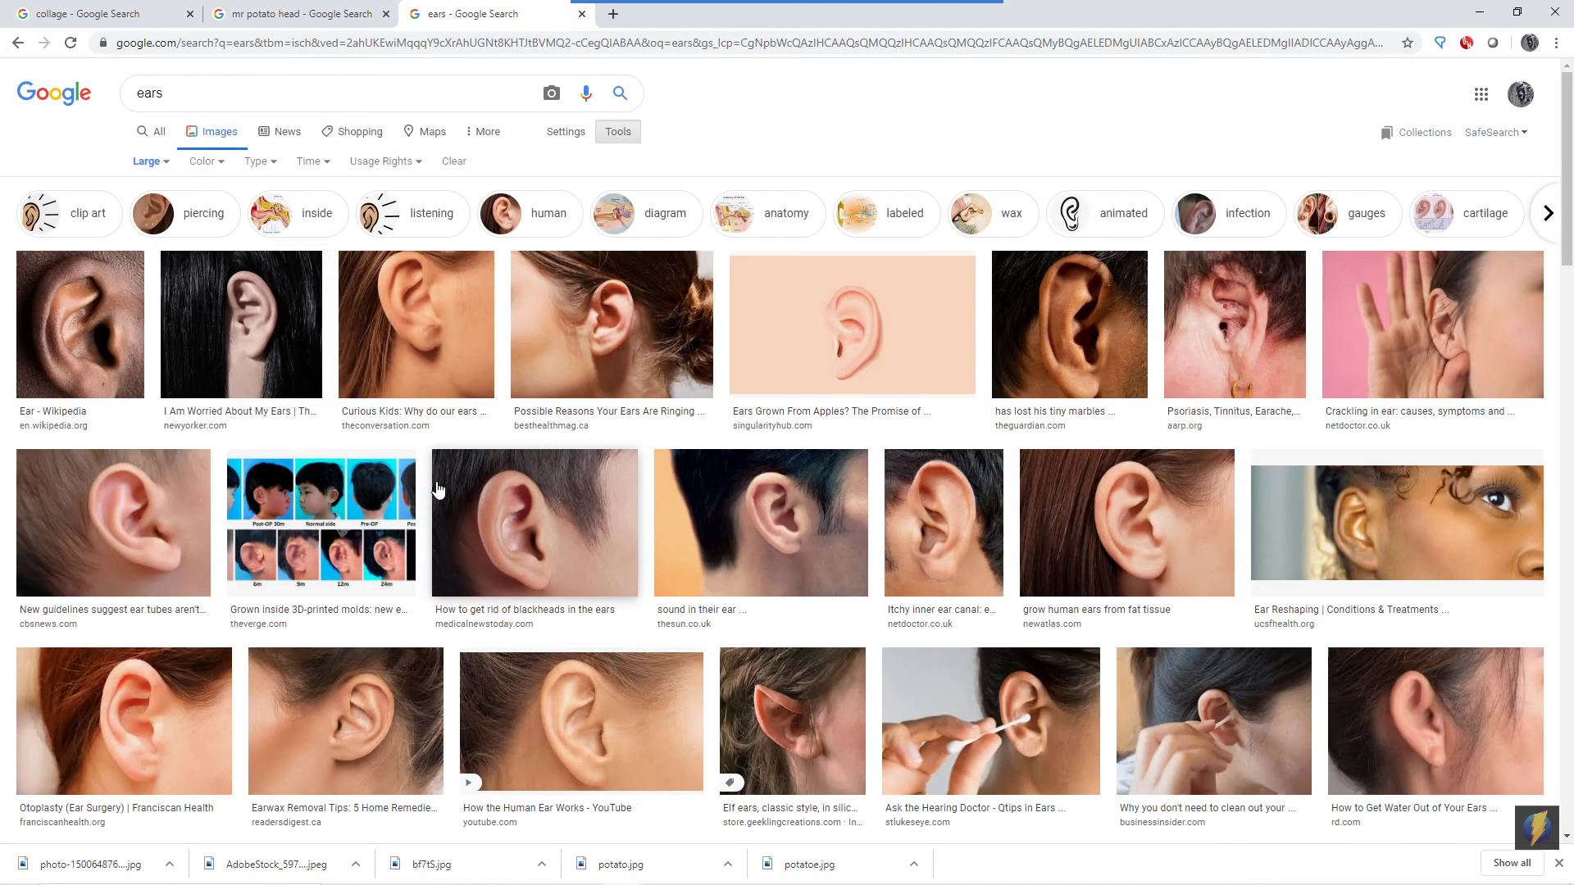
# Open the CBS News ear close-up and save it as a JPEG named ear in the first_assignment folder
pyautogui.scroll(-1, 905, 422)
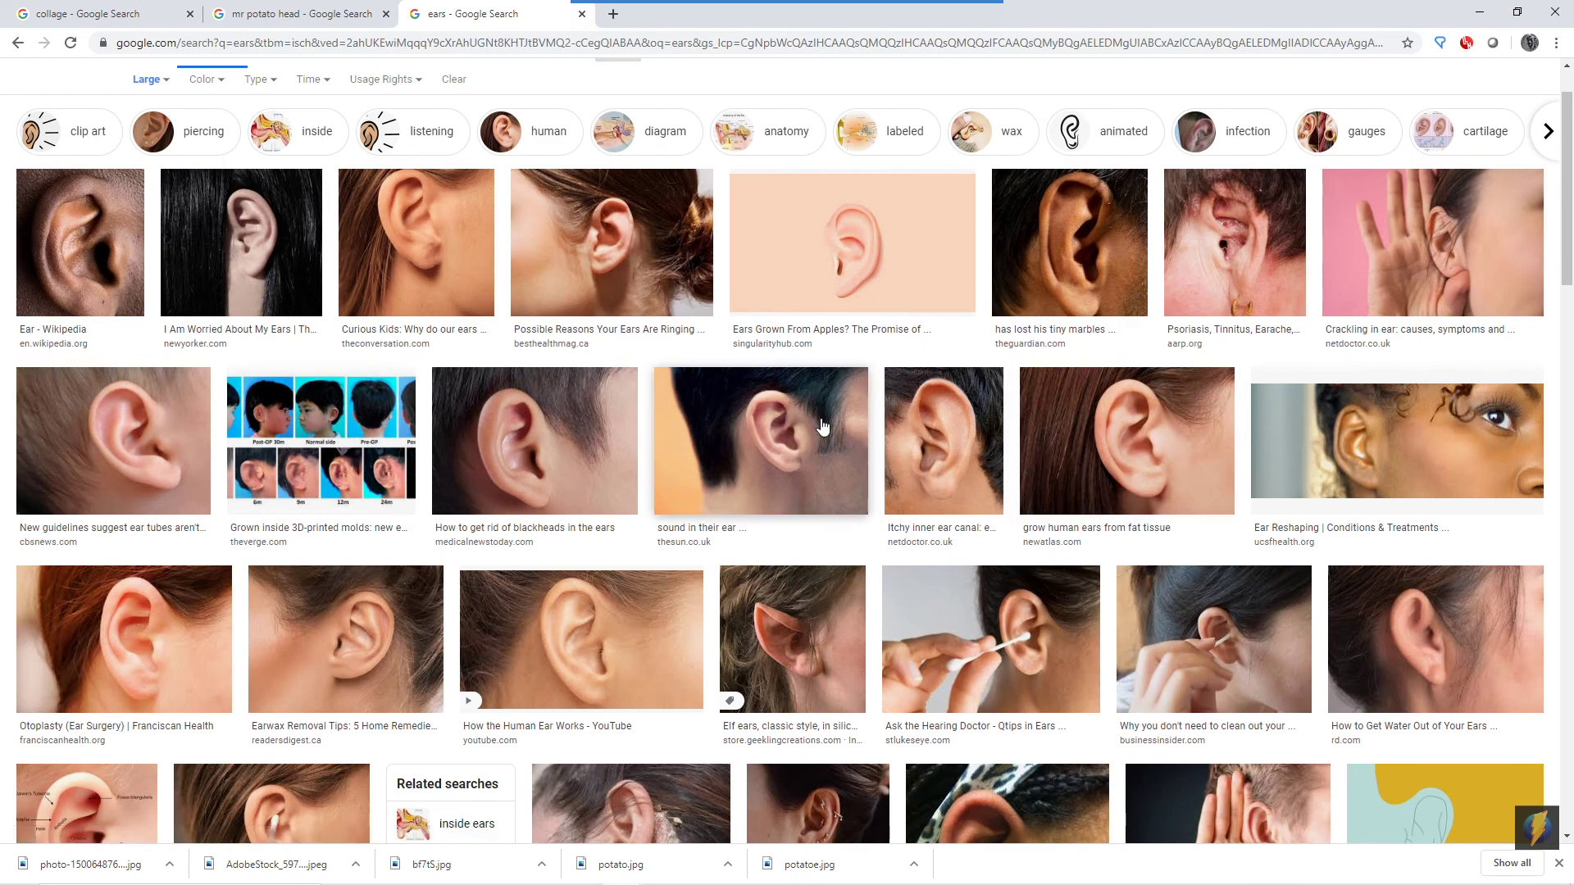
pyautogui.scroll(-1, 823, 426)
pyautogui.click(92, 363)
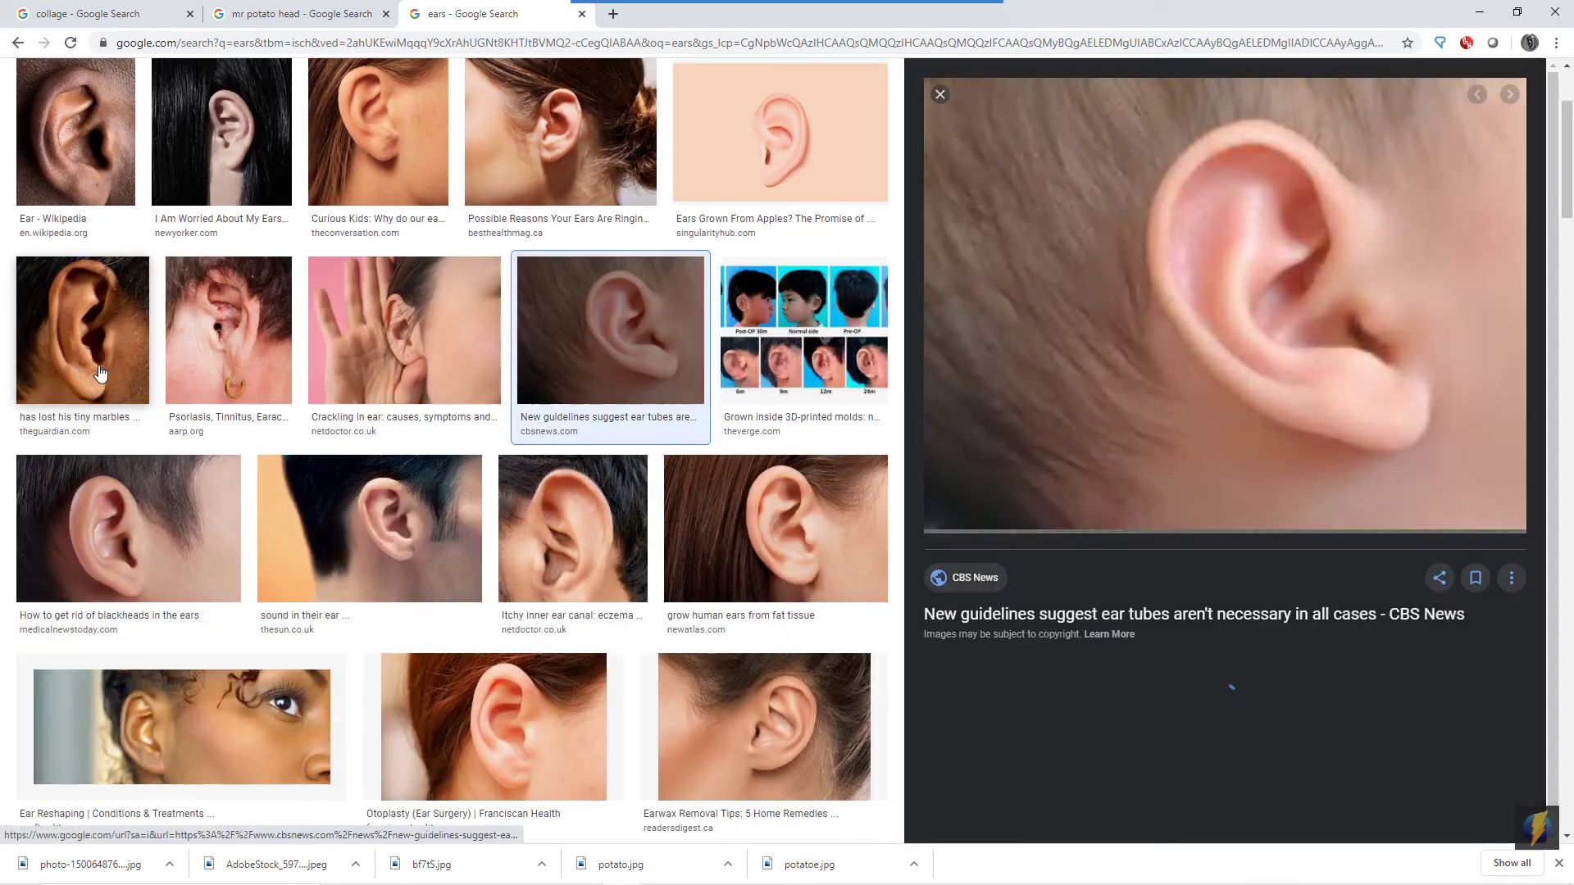
pyautogui.rightClick(1203, 263)
pyautogui.click(1281, 425)
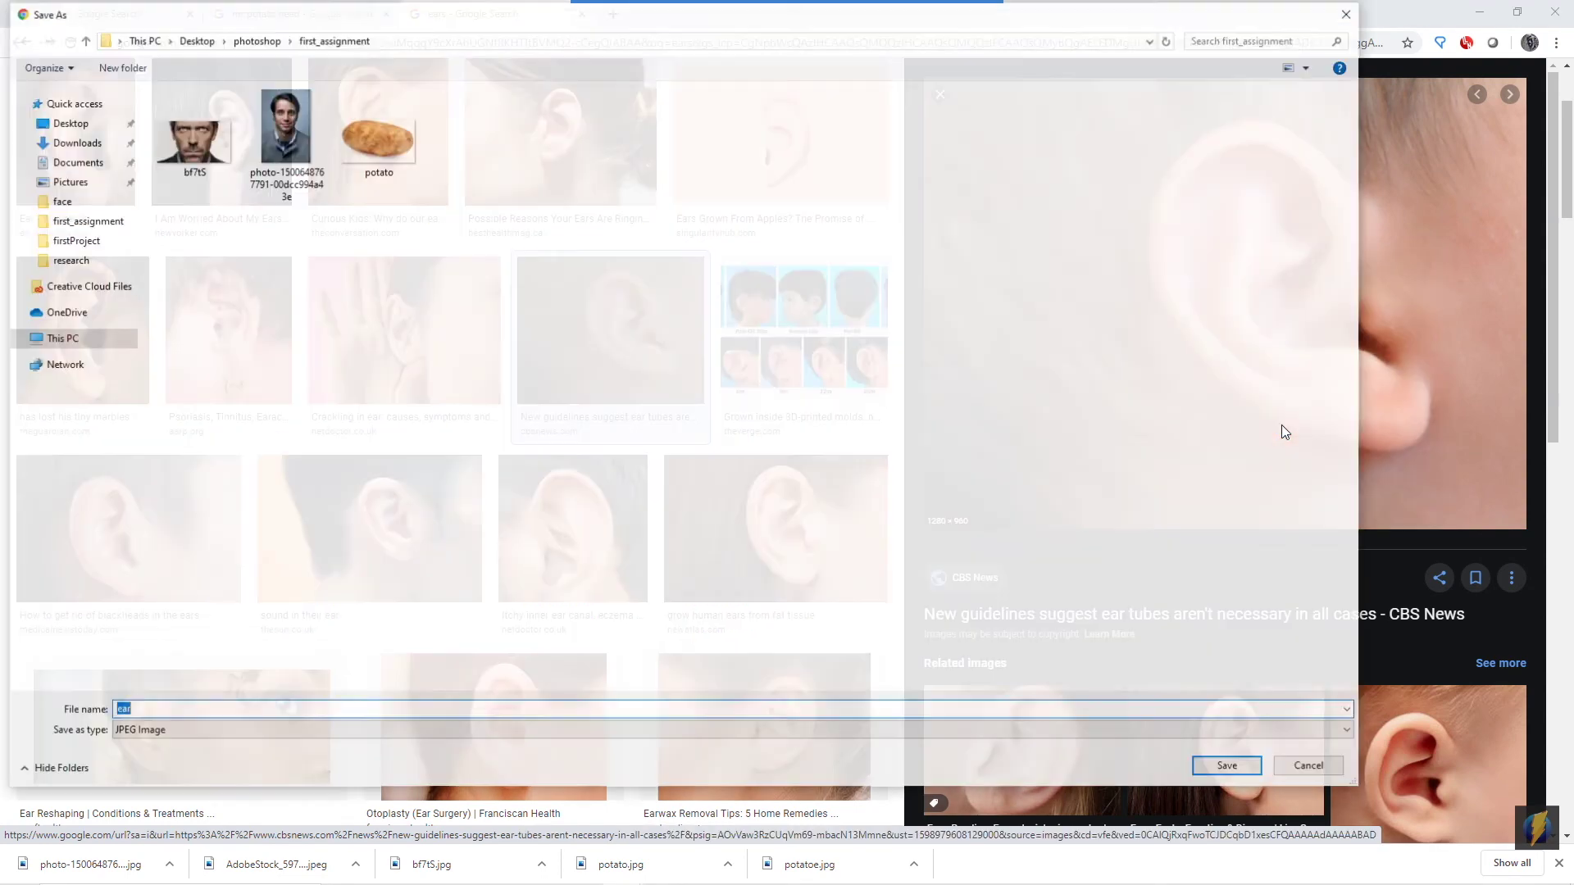
pyautogui.click(1230, 767)
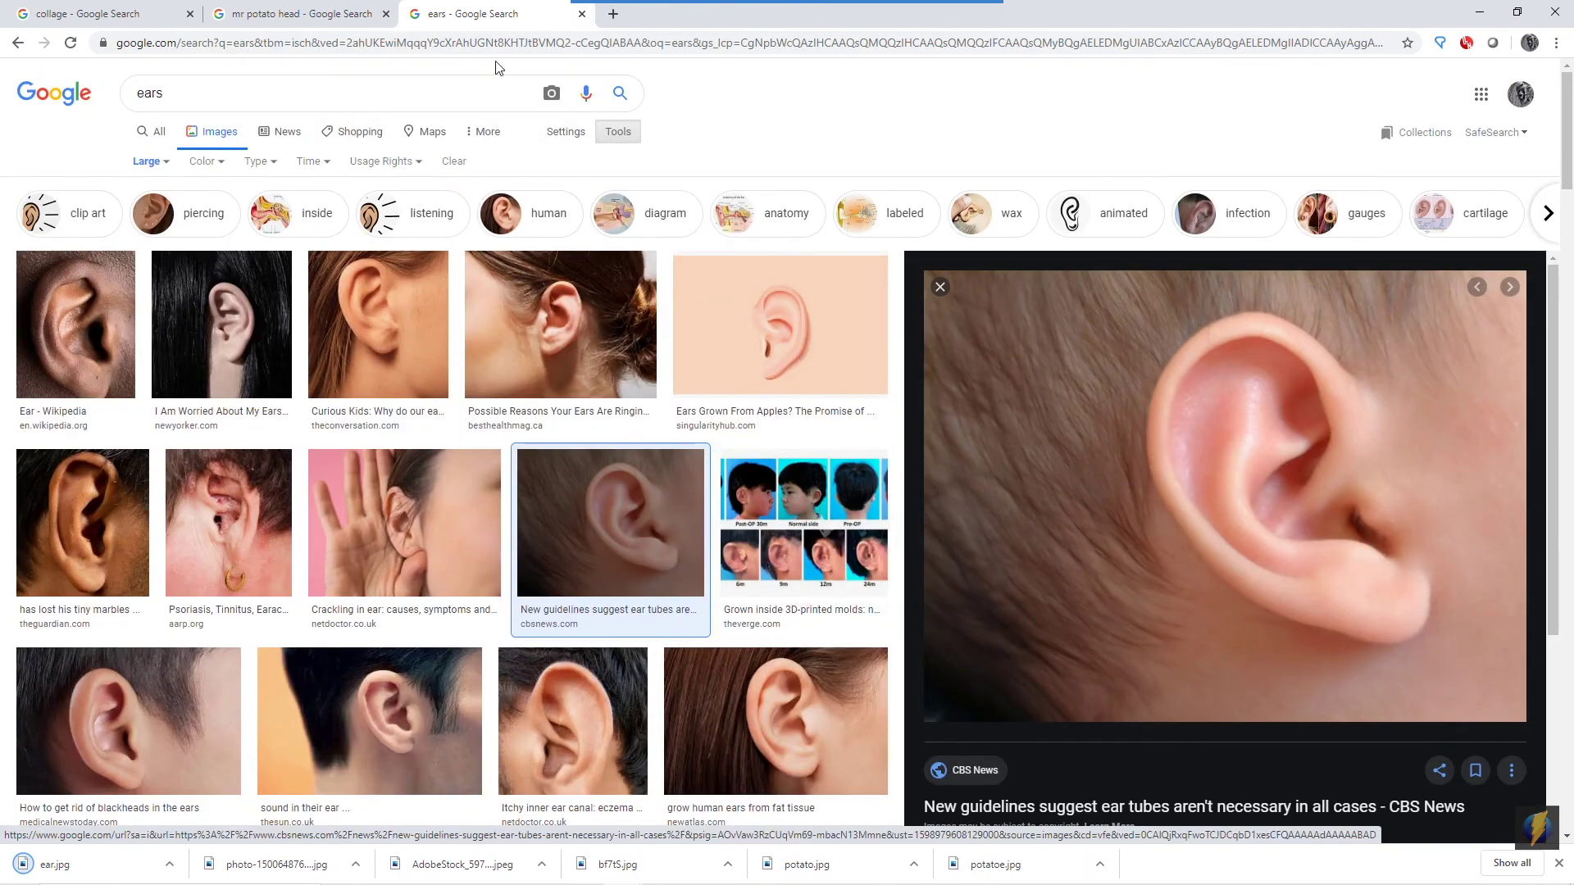
# Replace the ears query with an image search for "lion mane" using the suggested term
pyautogui.doubleClick(218, 94)
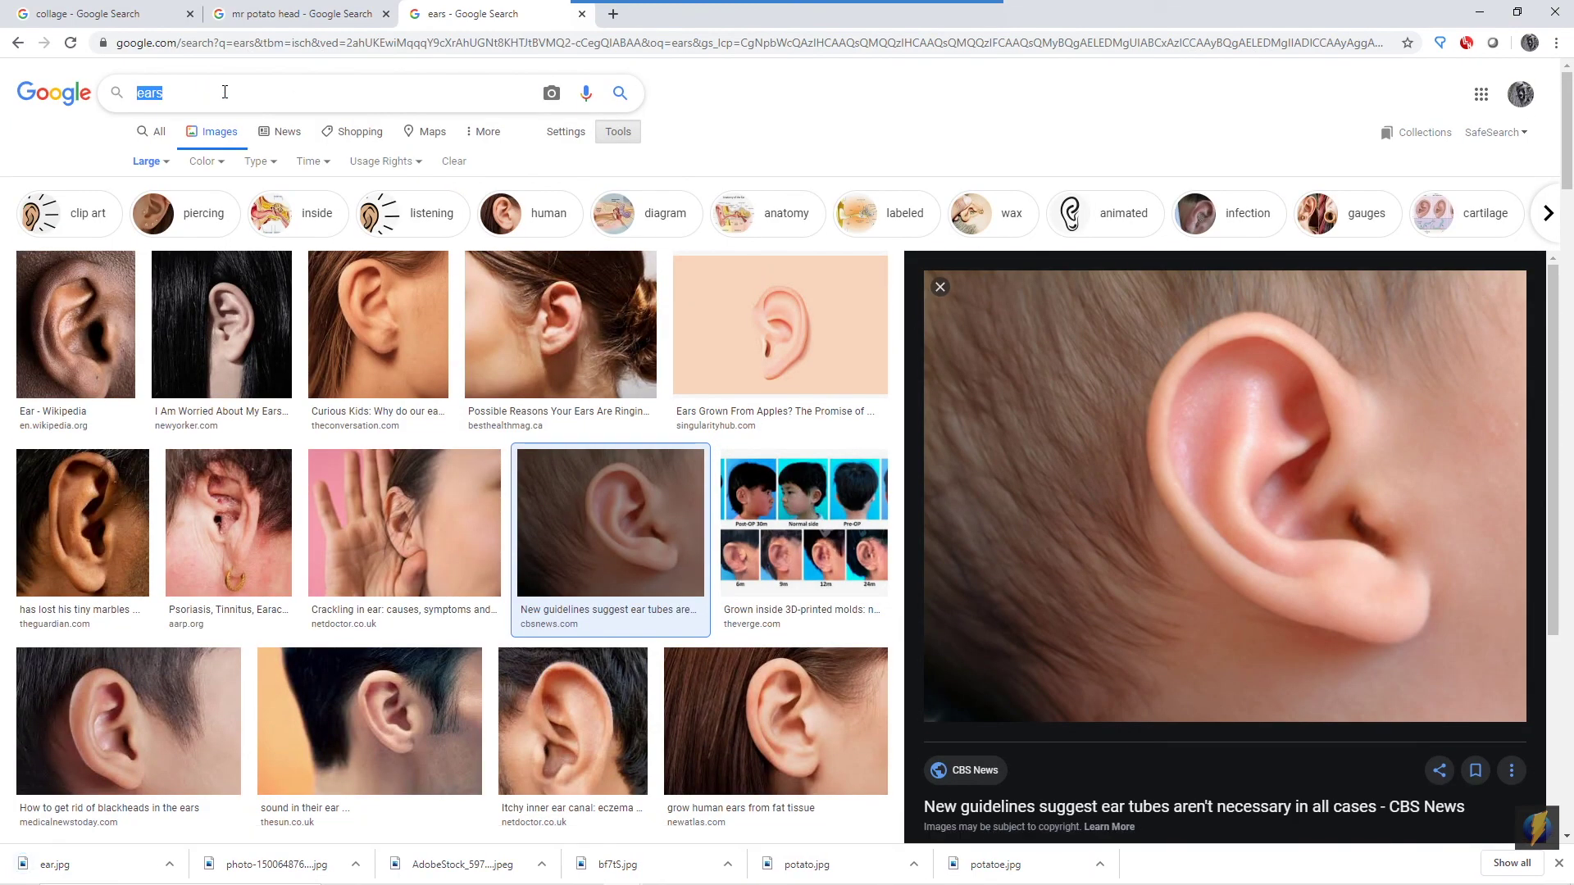
pyautogui.write('lion')
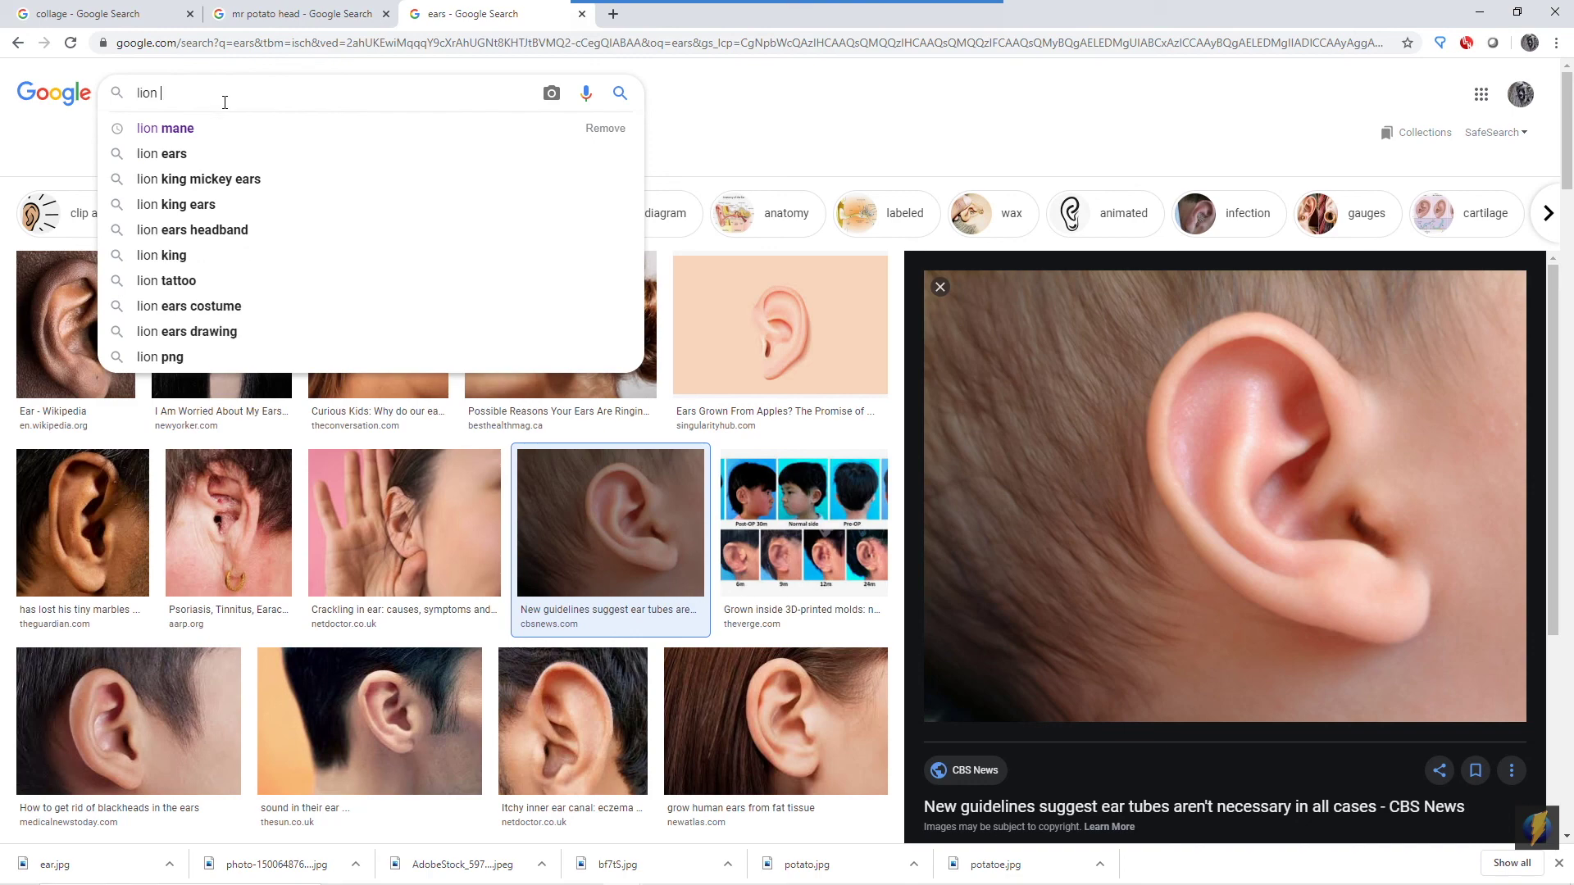
pyautogui.click(207, 130)
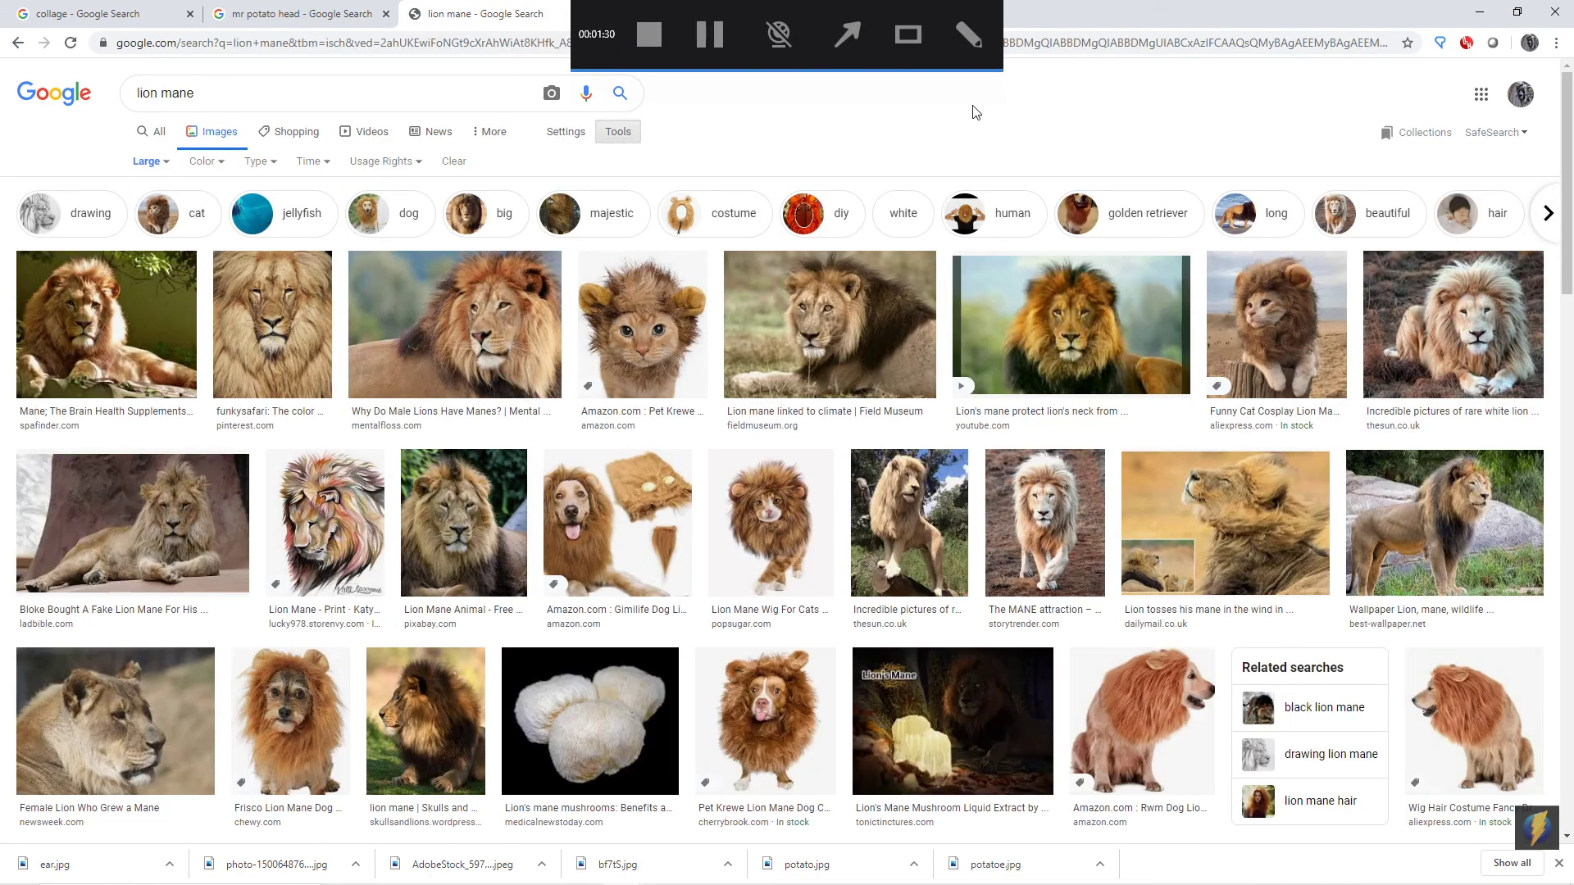
# Browse the lion mane results, previewing the YouTube lion picture and the related Epiphany blog portrait
pyautogui.scroll(-10, 1025, 312)
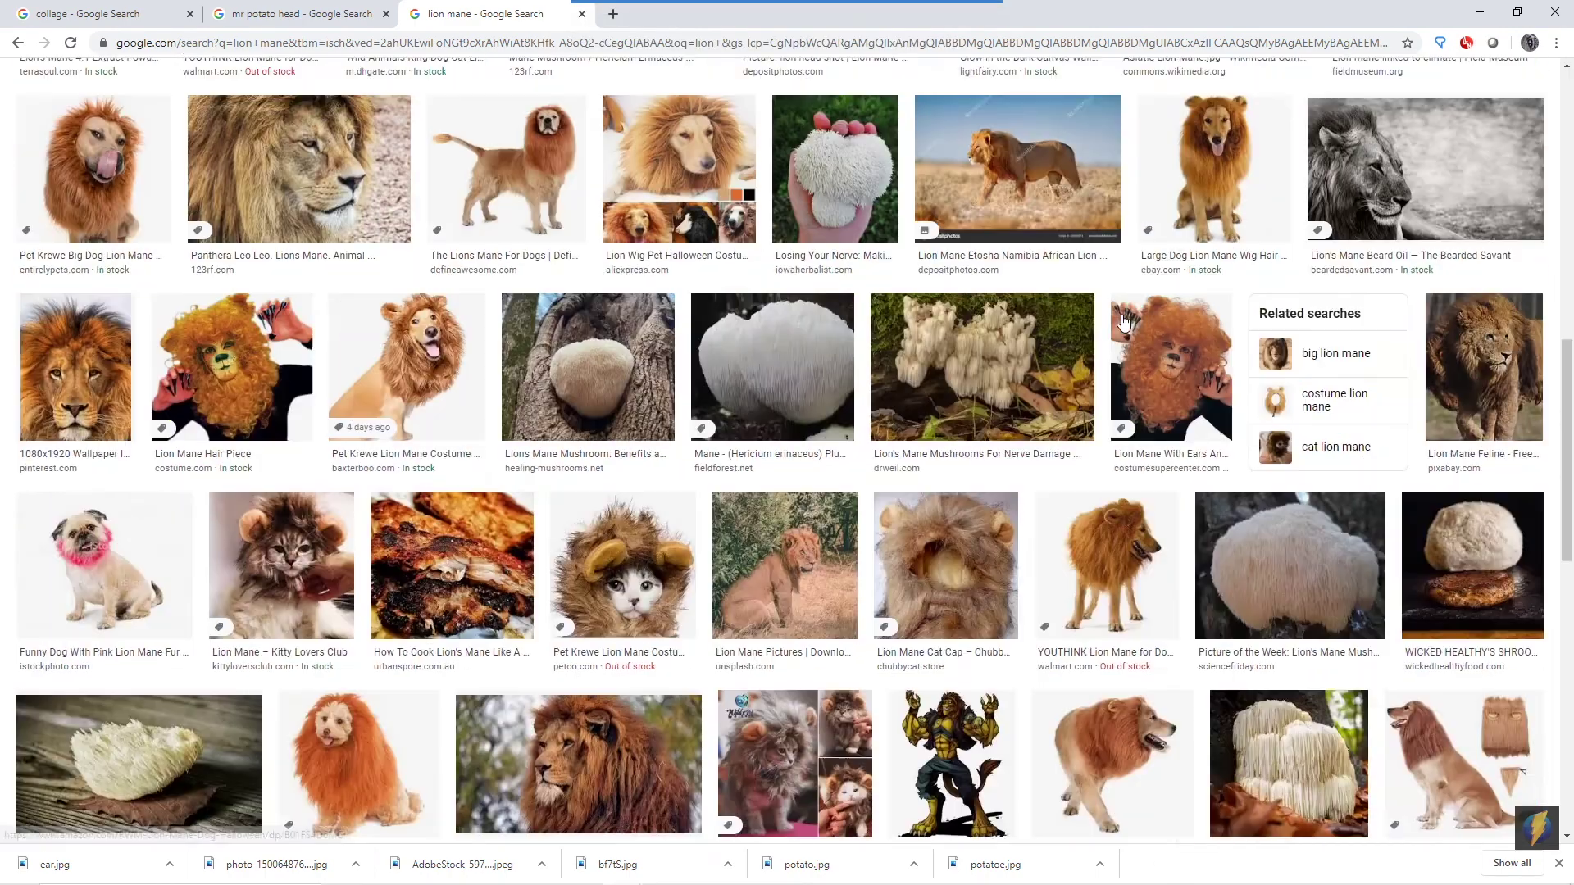
pyautogui.scroll(15, 1040, 331)
pyautogui.click(1040, 331)
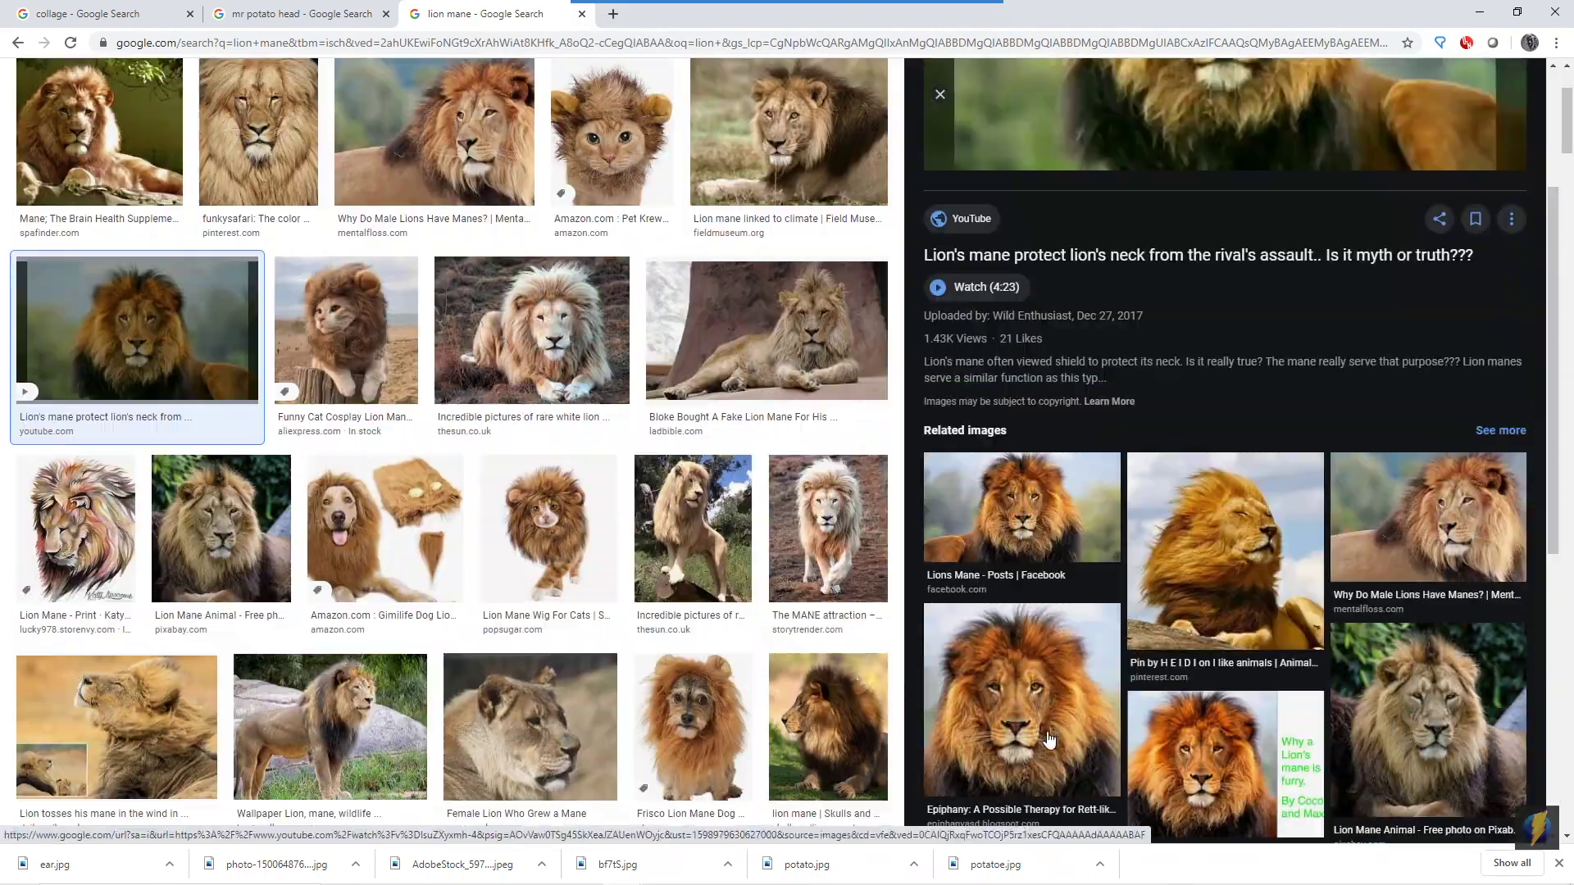
pyautogui.click(1017, 688)
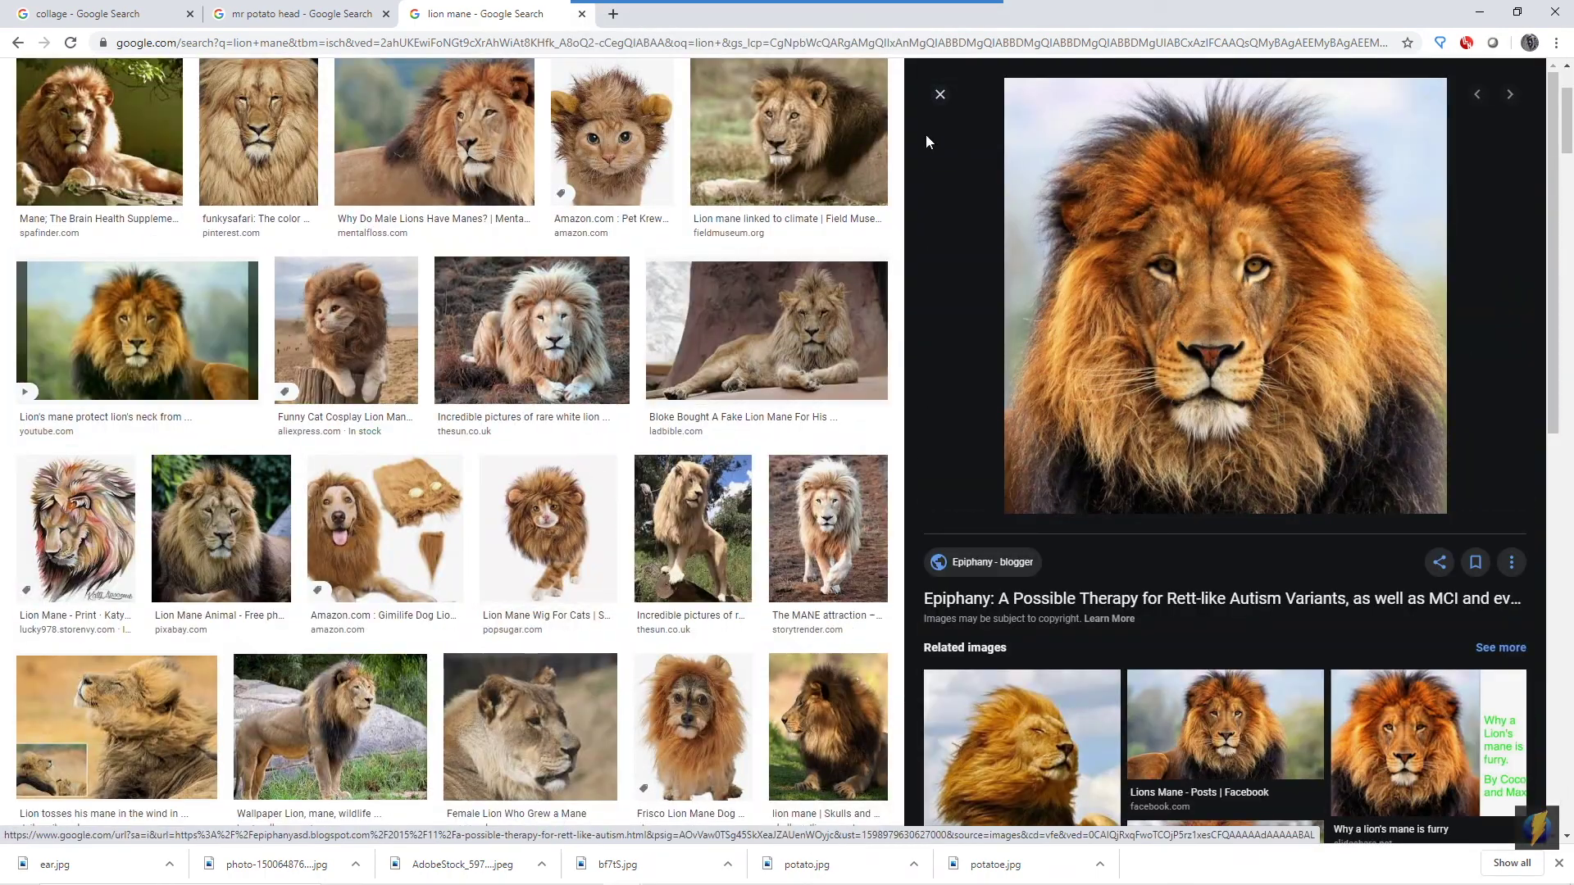
pyautogui.click(941, 95)
pyautogui.scroll(-5, 1005, 447)
pyautogui.scroll(-10, 1005, 448)
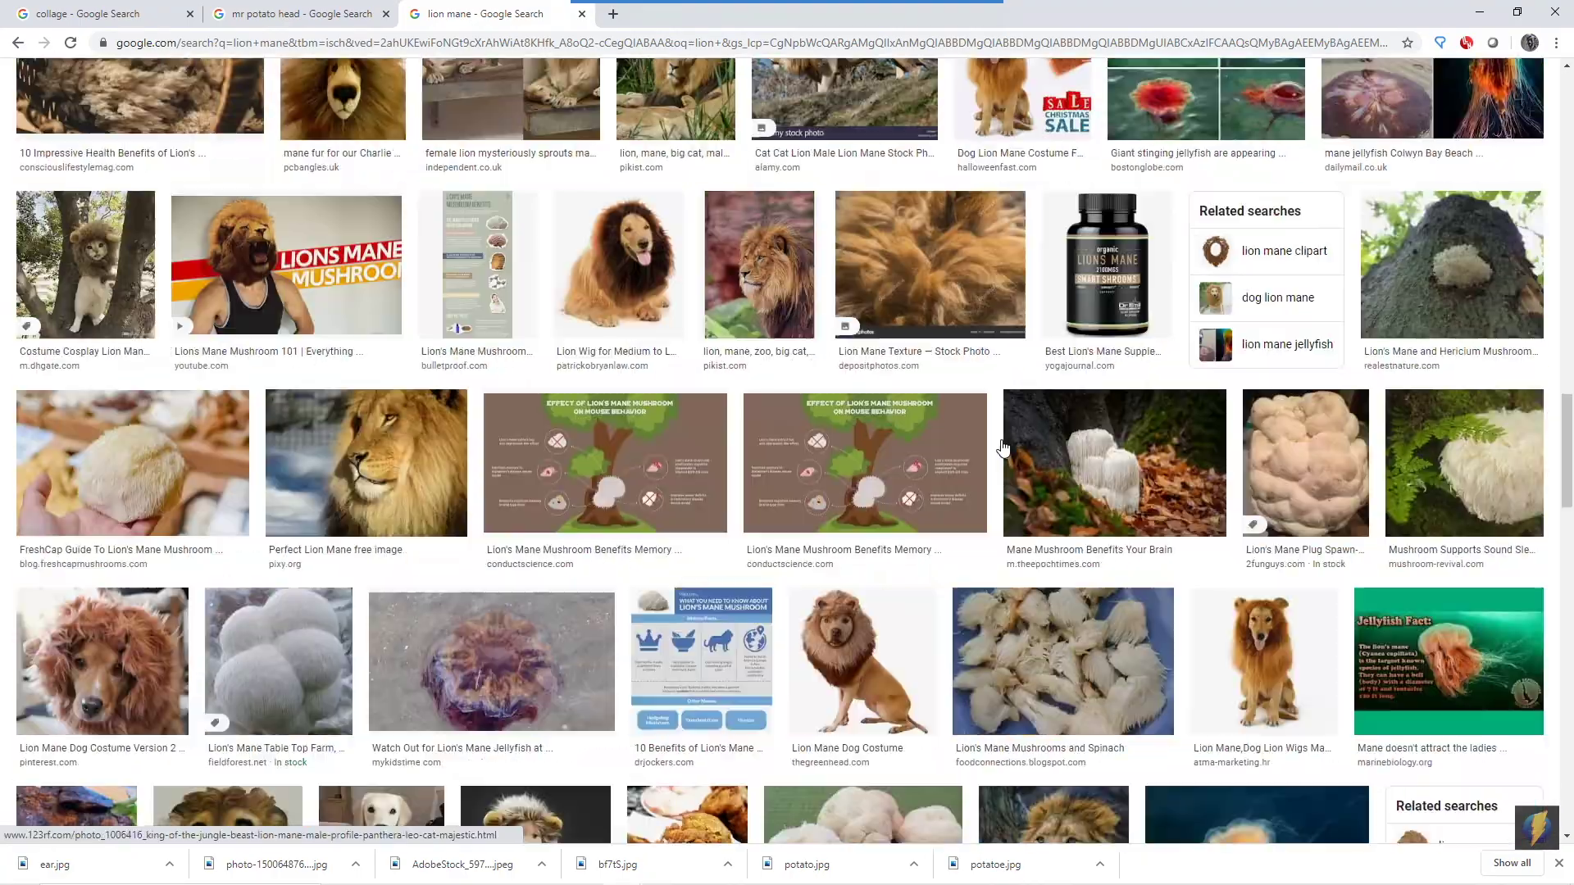
pyautogui.scroll(20, 563, 408)
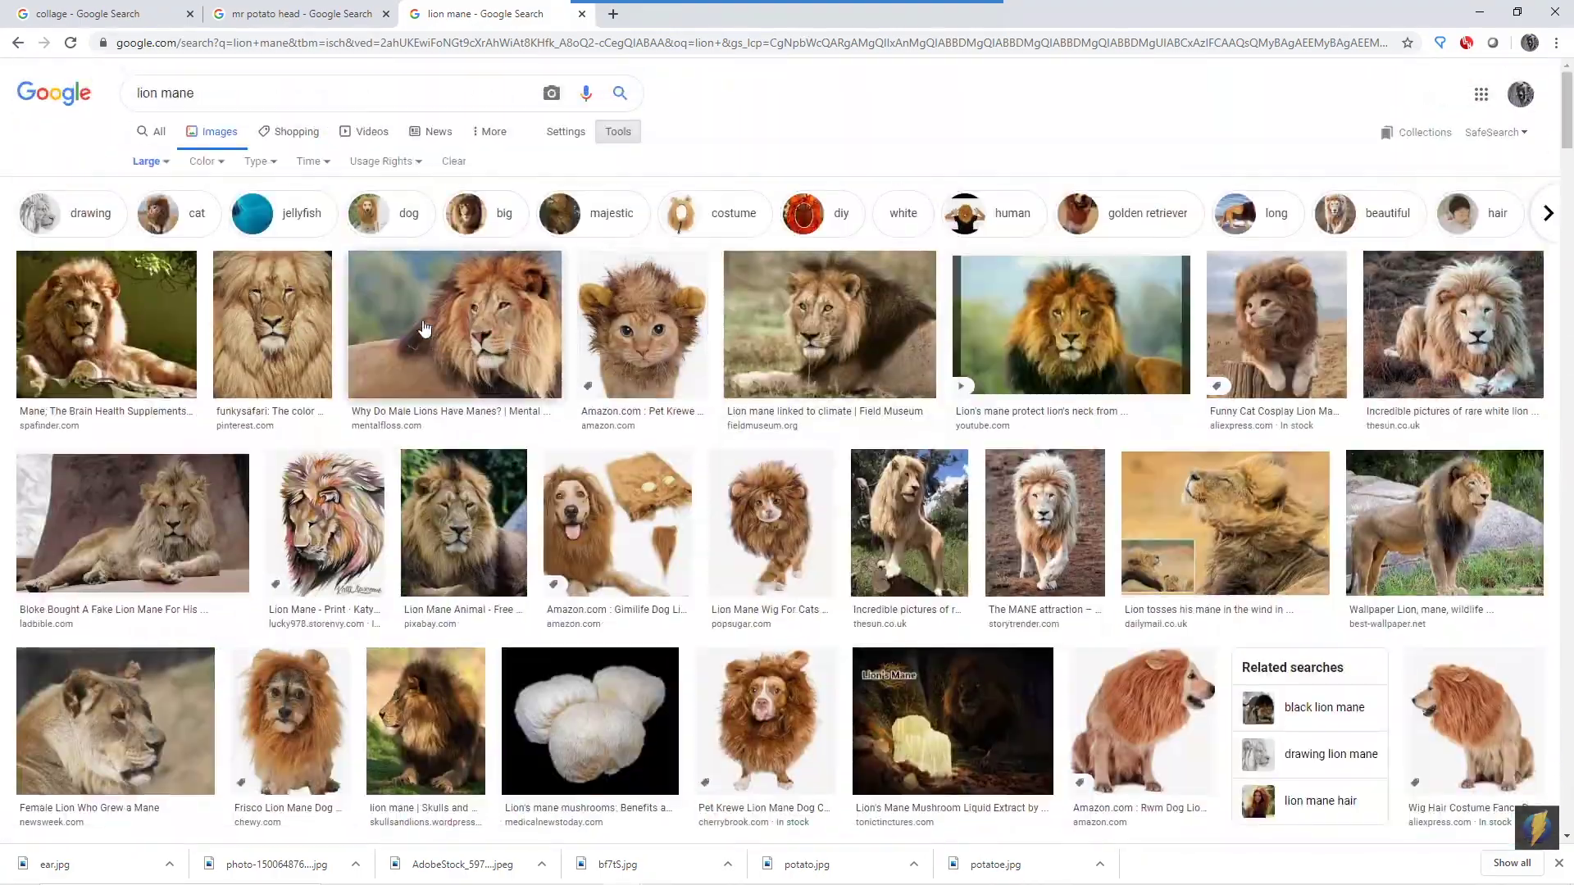
# Open the Mental Floss lion photo and save it as the JPEG istock-182499238 in the first_assignment folder
pyautogui.click(474, 328)
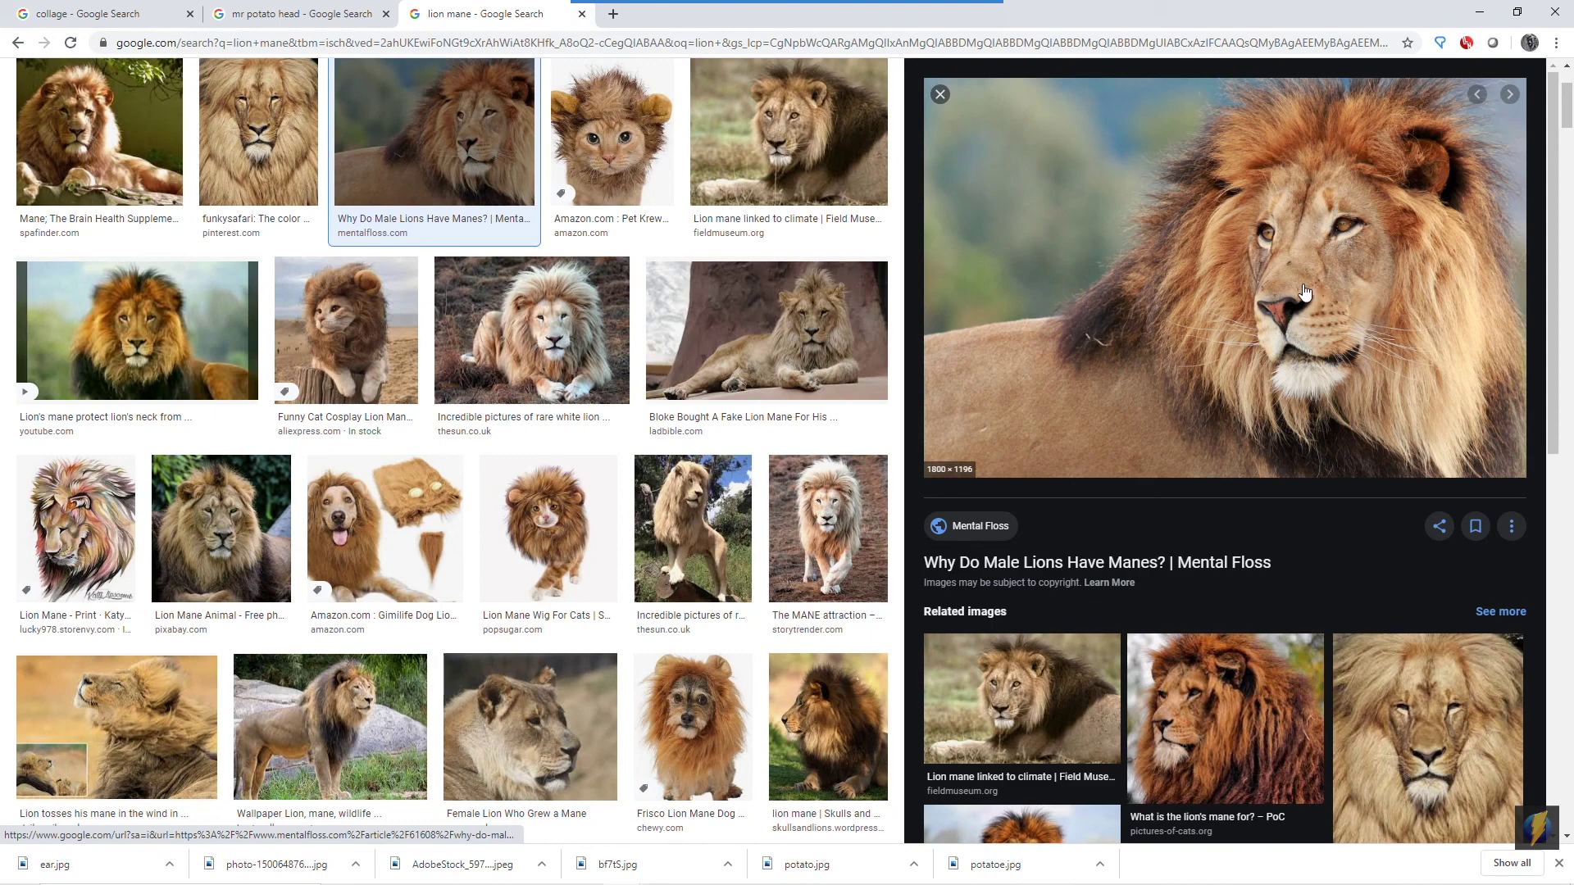
pyautogui.rightClick(1235, 238)
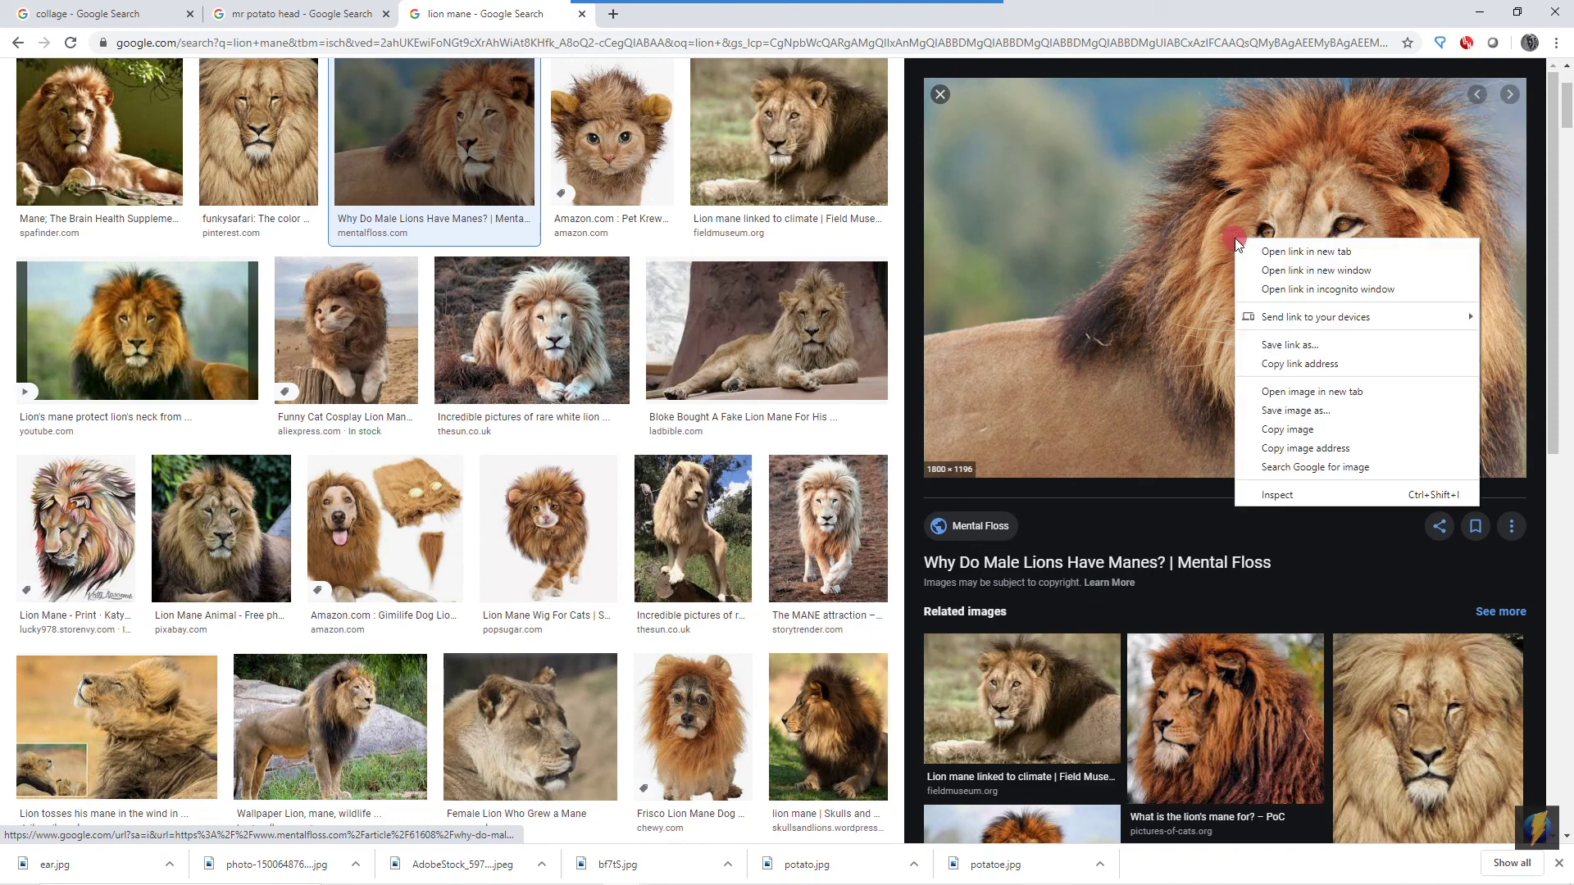
pyautogui.click(1333, 410)
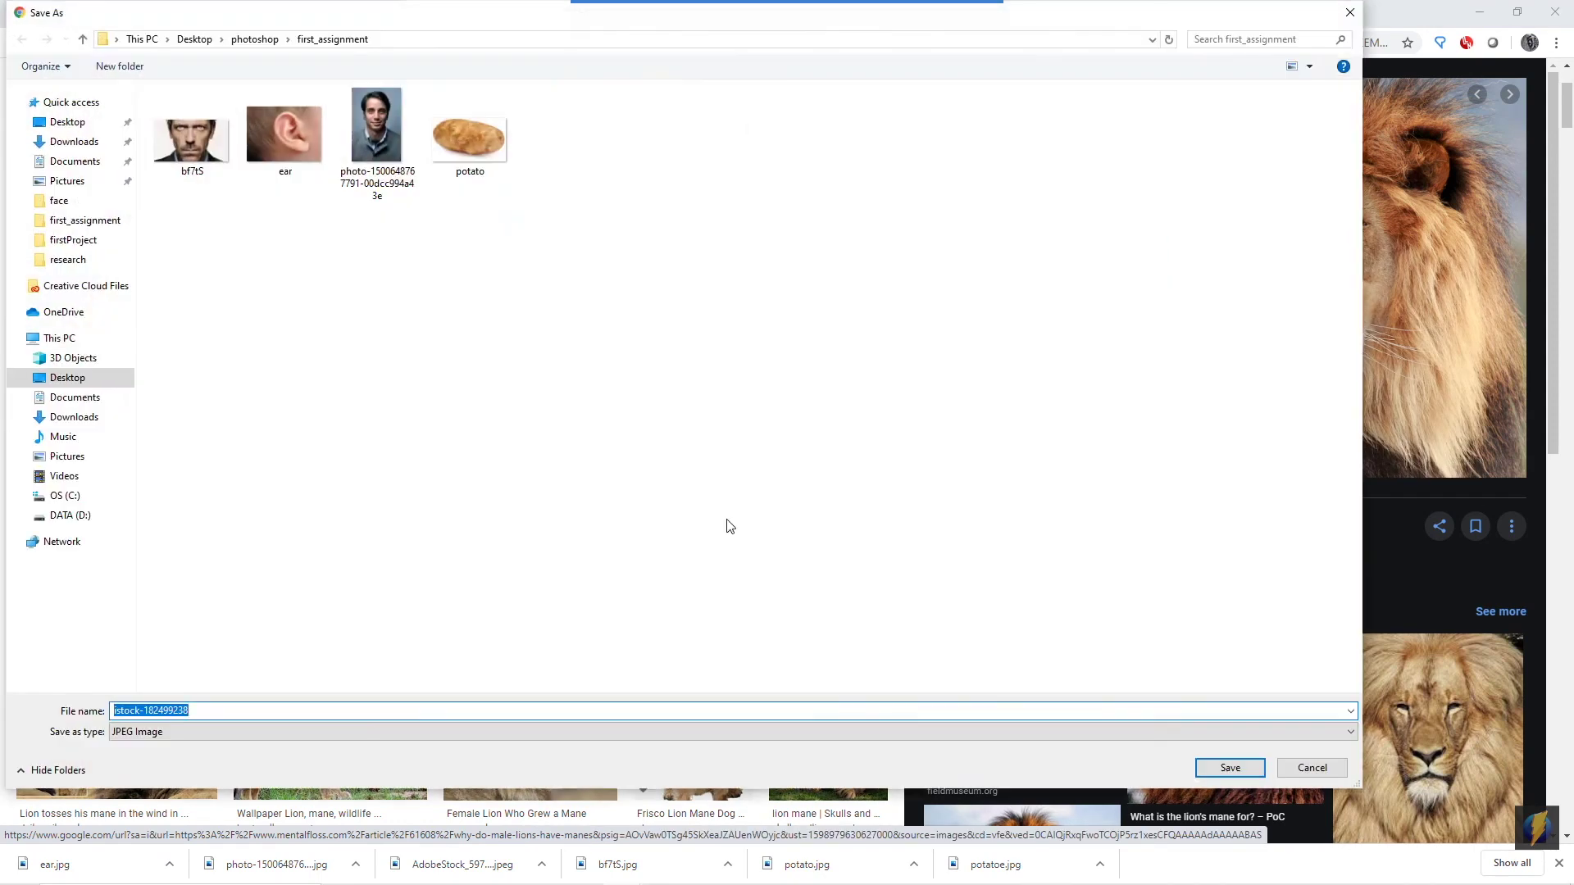
pyautogui.click(1223, 765)
# Close the lion preview and replace the query with an image search for "plaid shirt" using the suggested term
pyautogui.moveTo(860, 59)
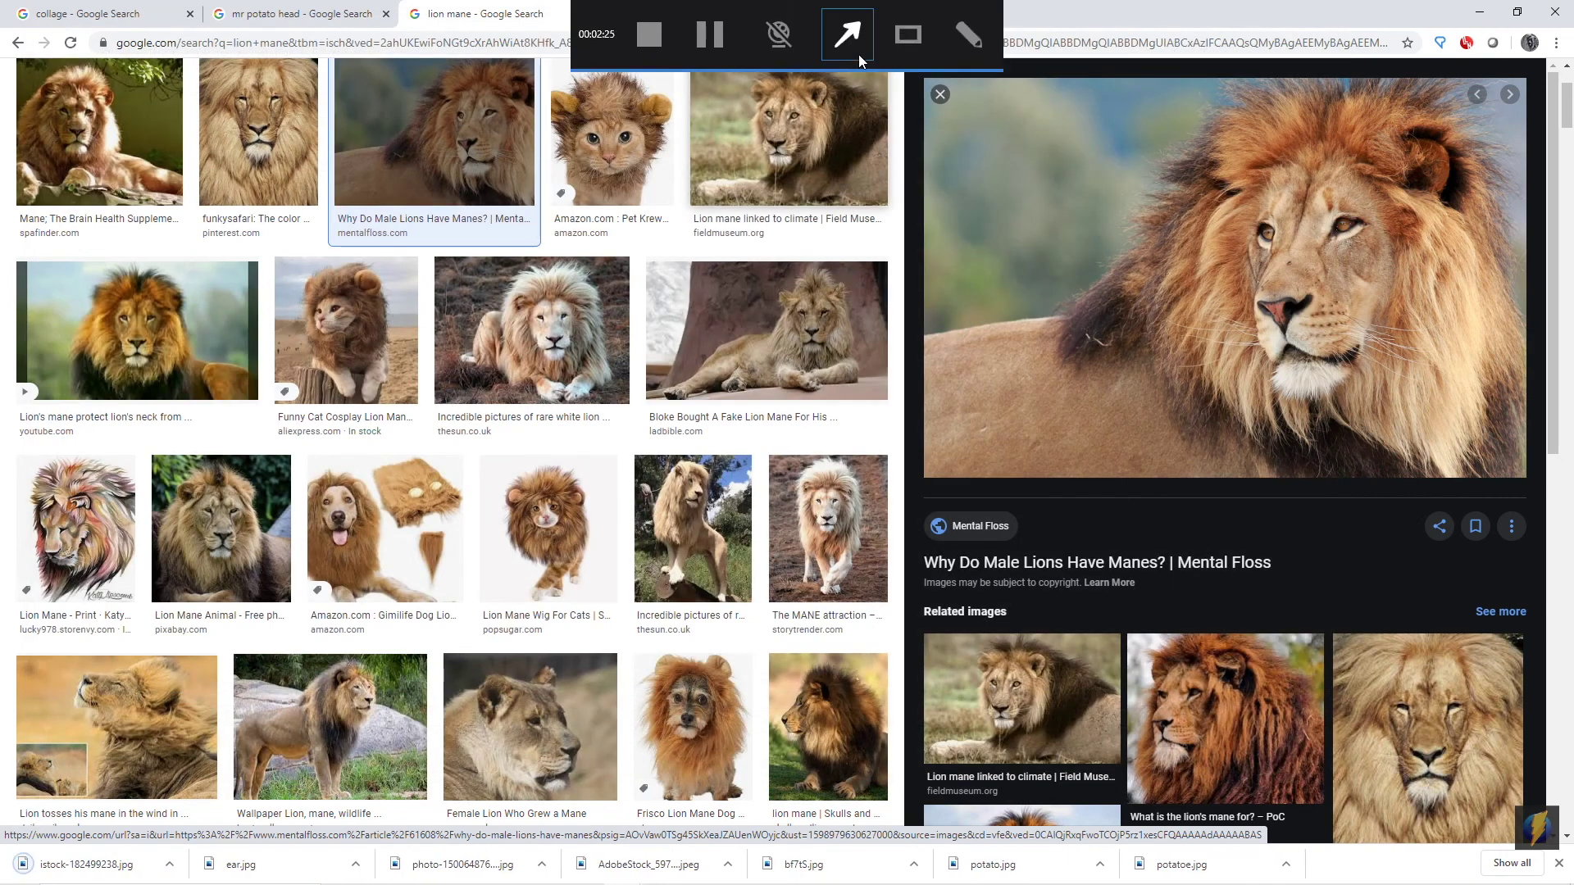
pyautogui.click(941, 96)
pyautogui.scroll(3, 623, 328)
pyautogui.doubleClick(330, 96)
pyautogui.tripleClick(332, 94)
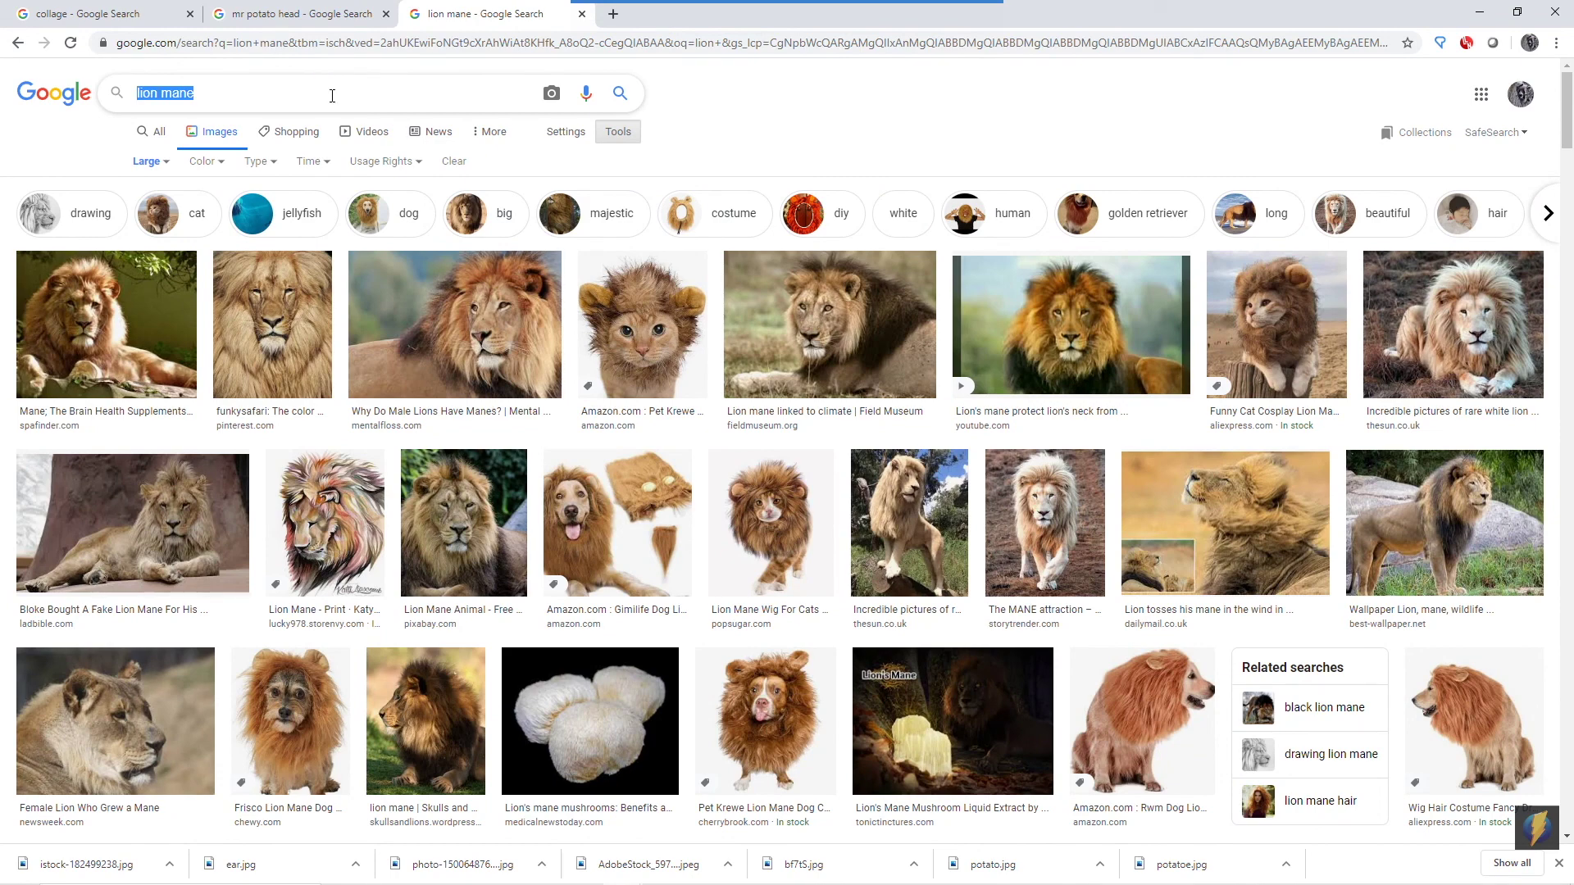
pyautogui.write('plaid')
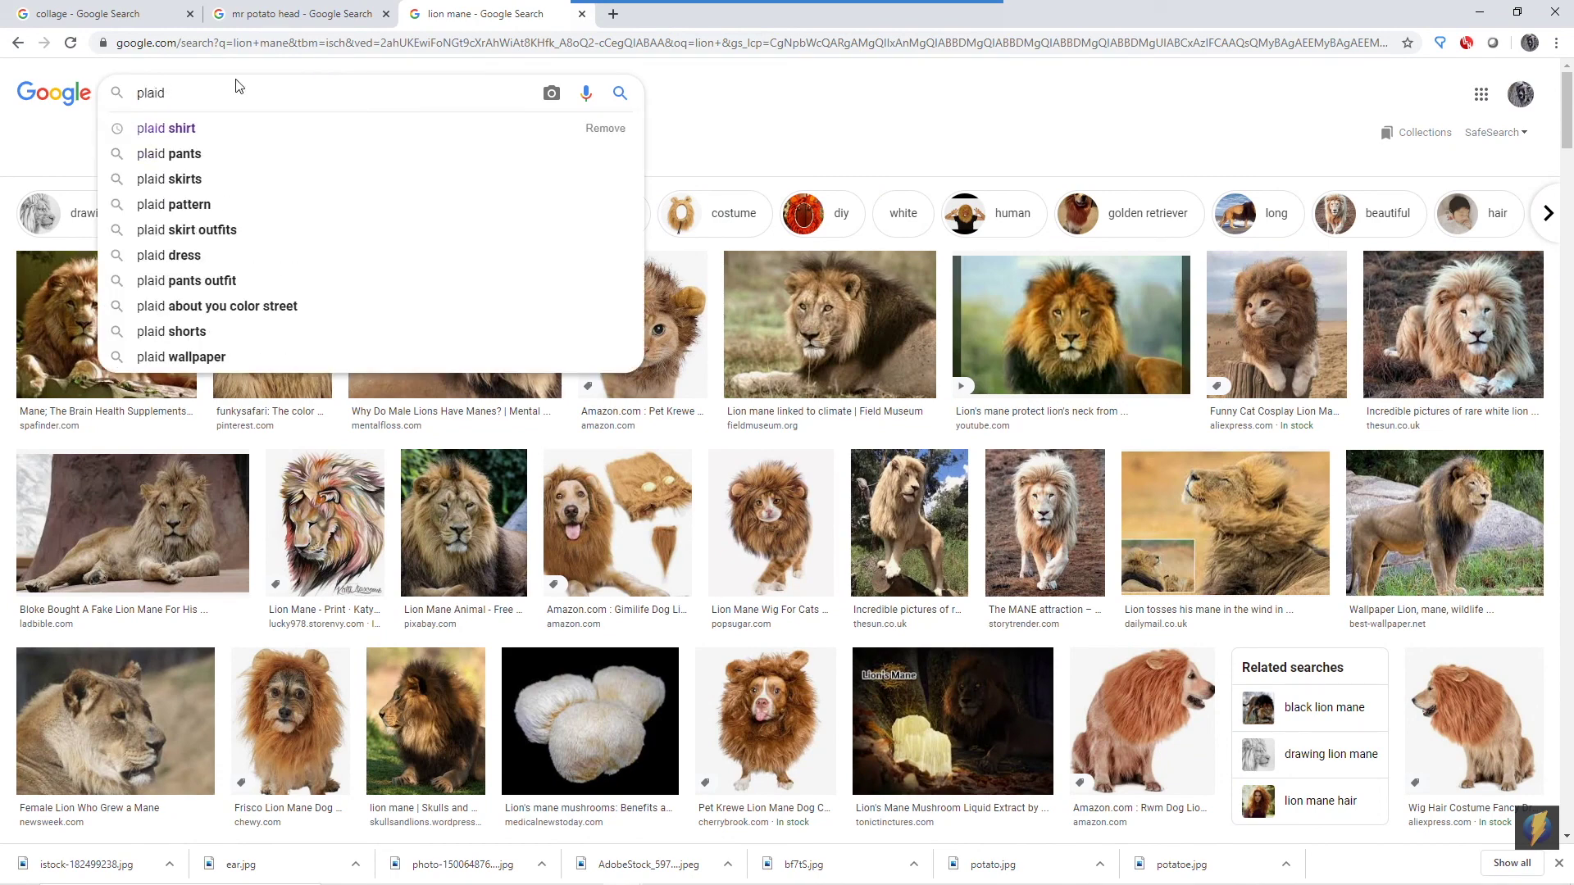
pyautogui.click(225, 123)
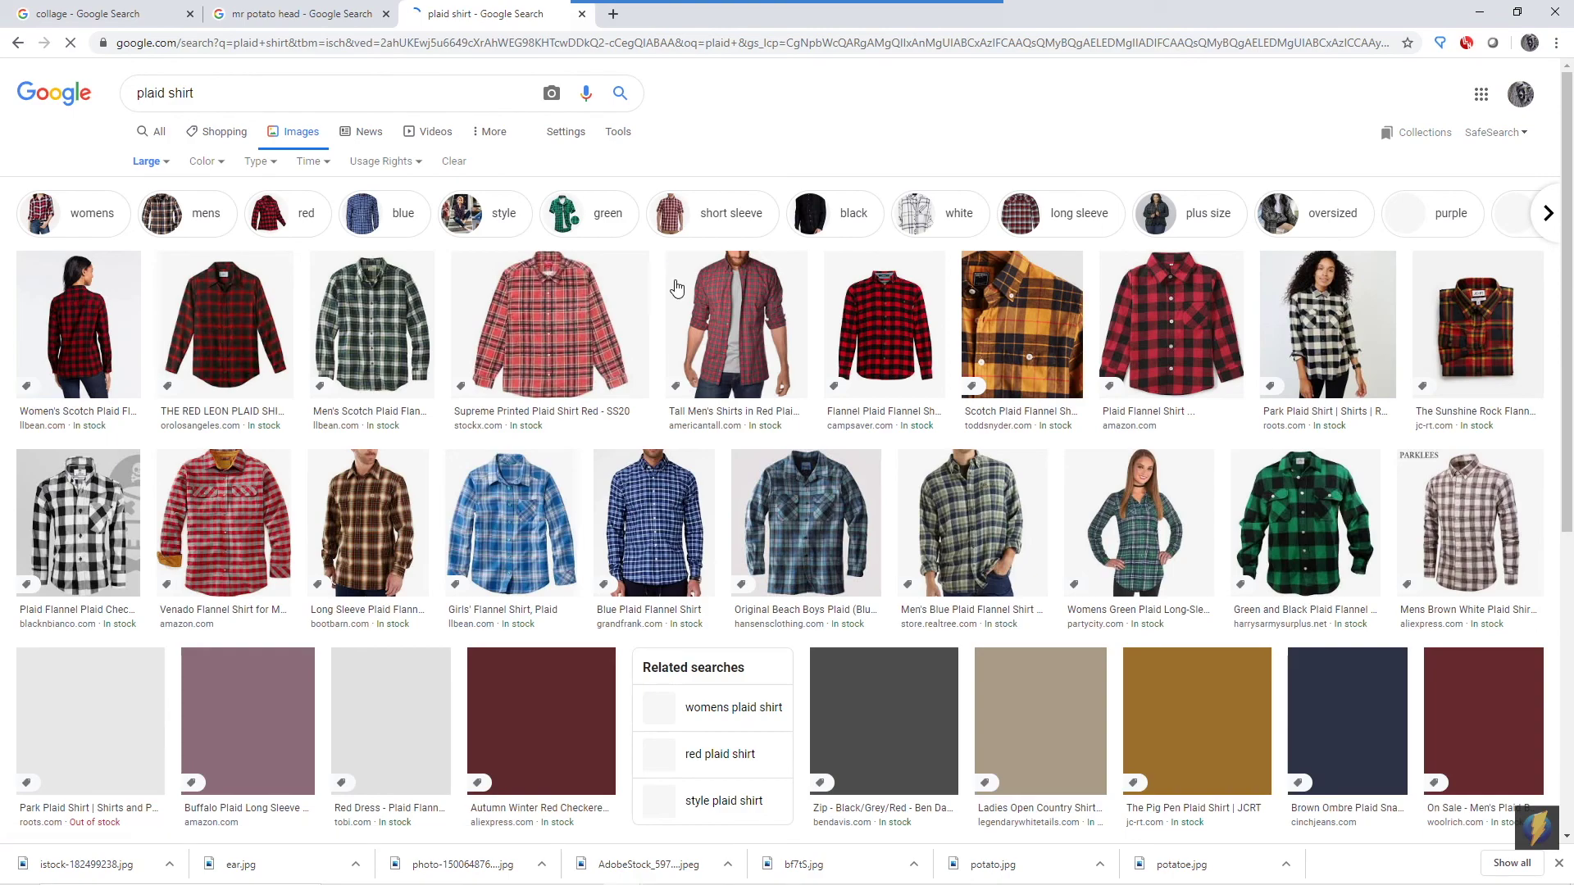
# Open the orange and black plaid flannel shirt from Harry's Army Surplus and save it as the JPEG 4672_1 in first_assignment
pyautogui.scroll(-9, 882, 416)
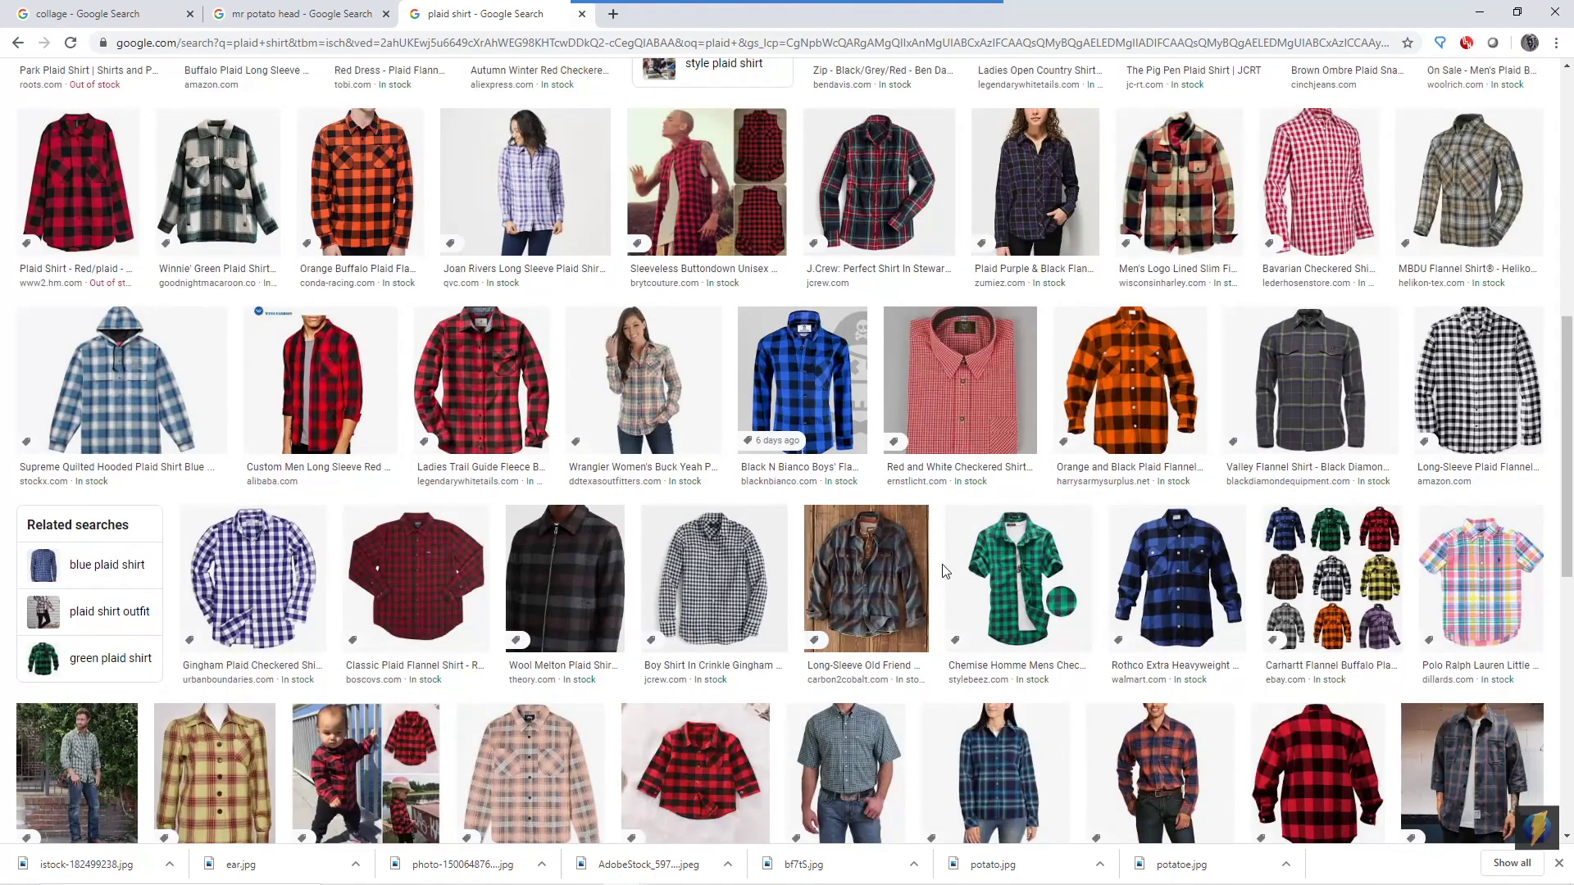
pyautogui.click(1132, 377)
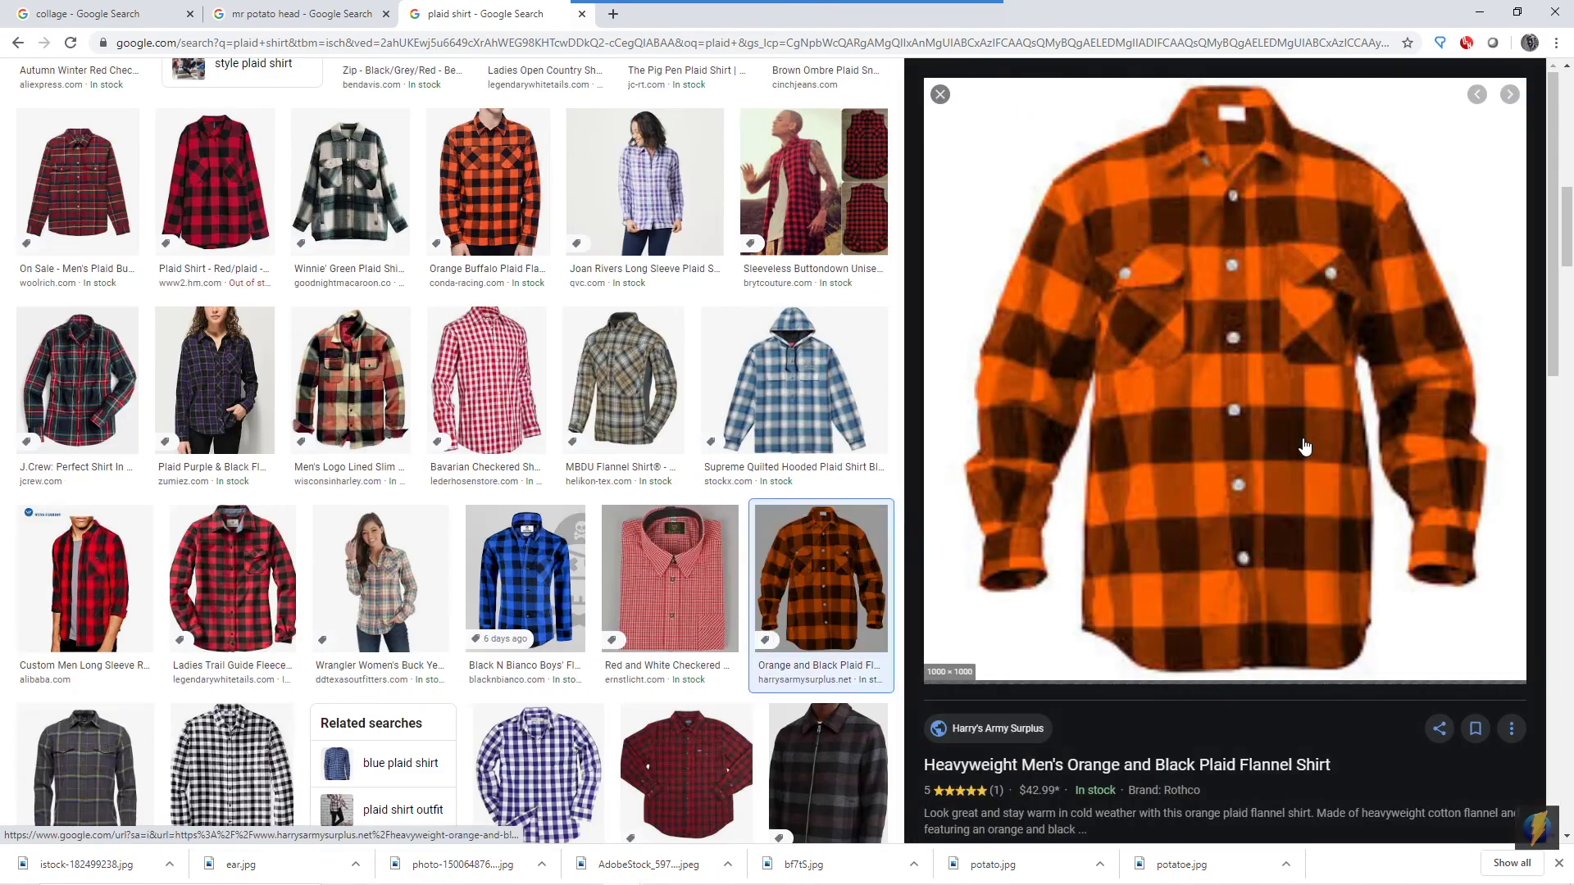
pyautogui.rightClick(1189, 329)
pyautogui.click(1294, 515)
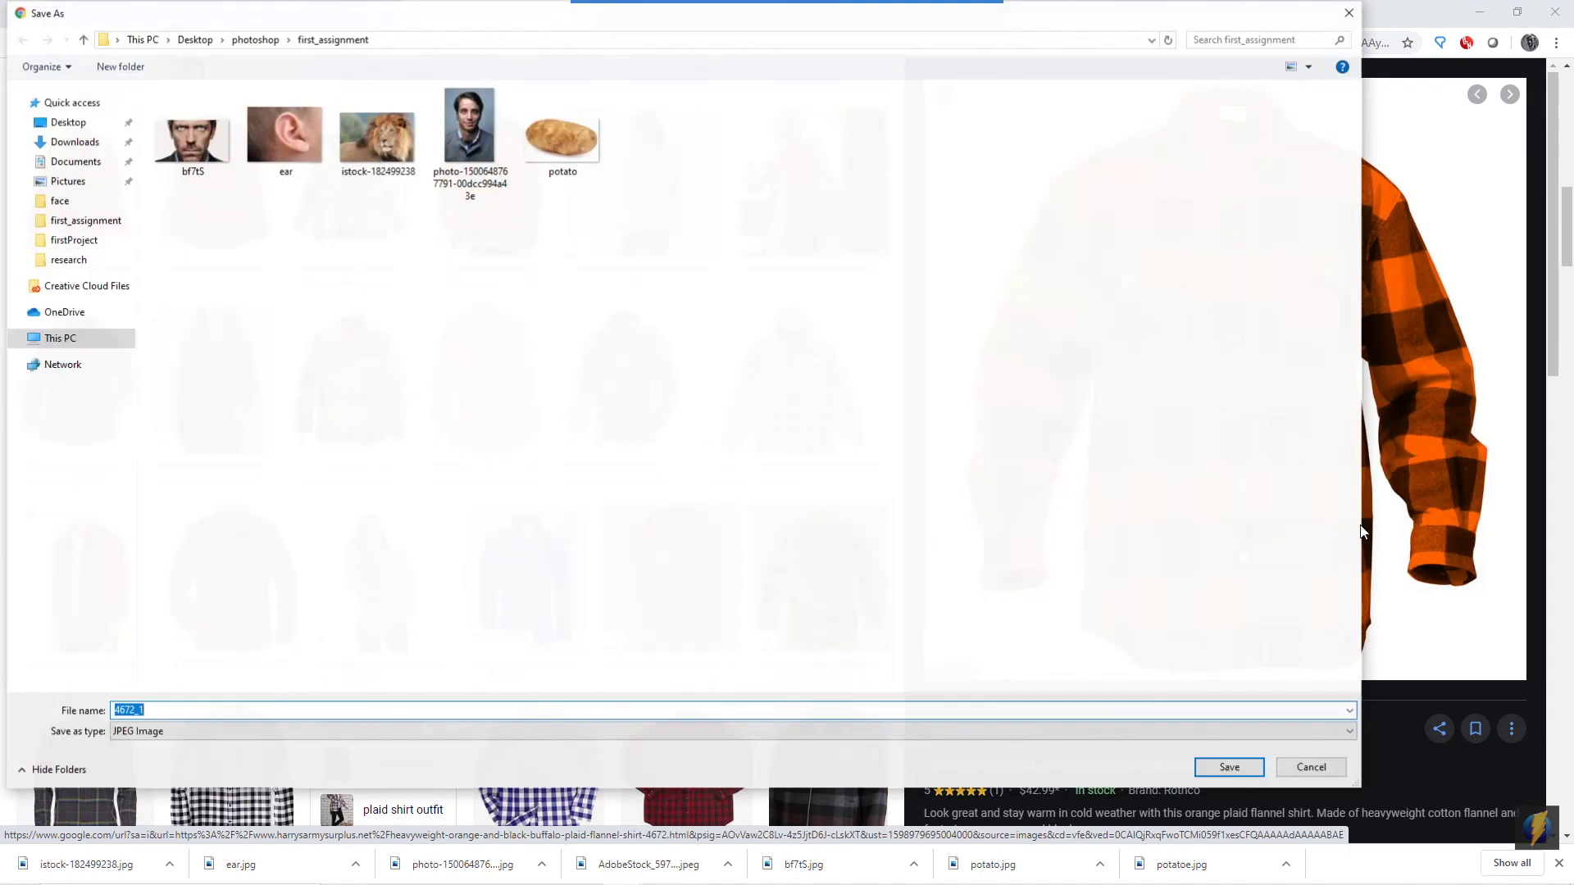
pyautogui.click(1230, 767)
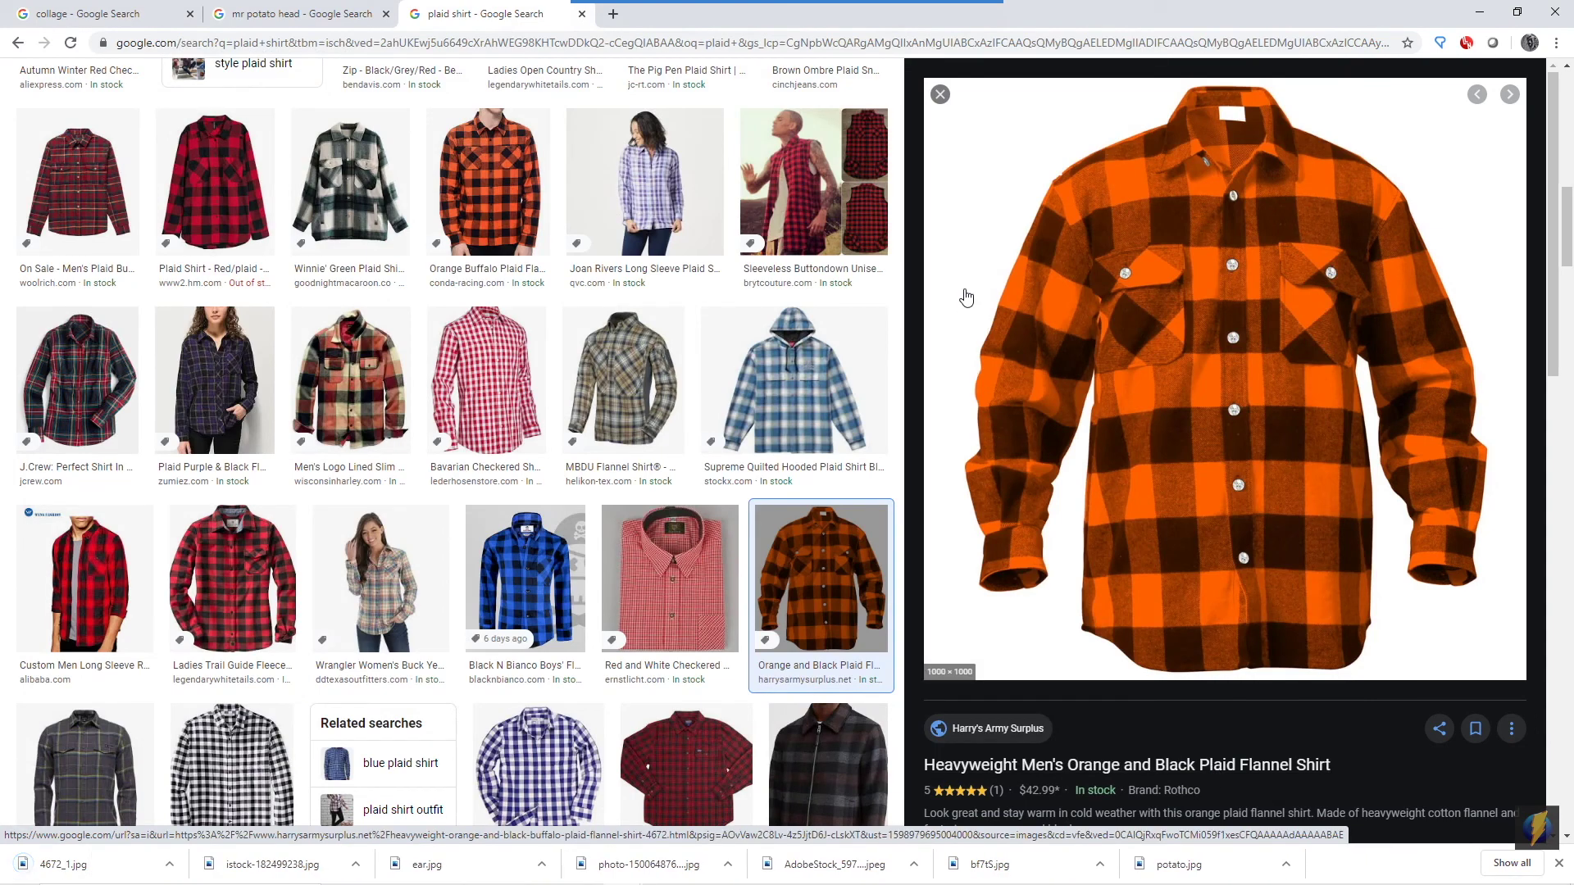
# Switch to Photoshop and close the Untitled-2, bf7t5.jpg and AdobeStock eye documents, keeping the Untitled-1 potato composite open
pyautogui.moveTo(1028, 883)
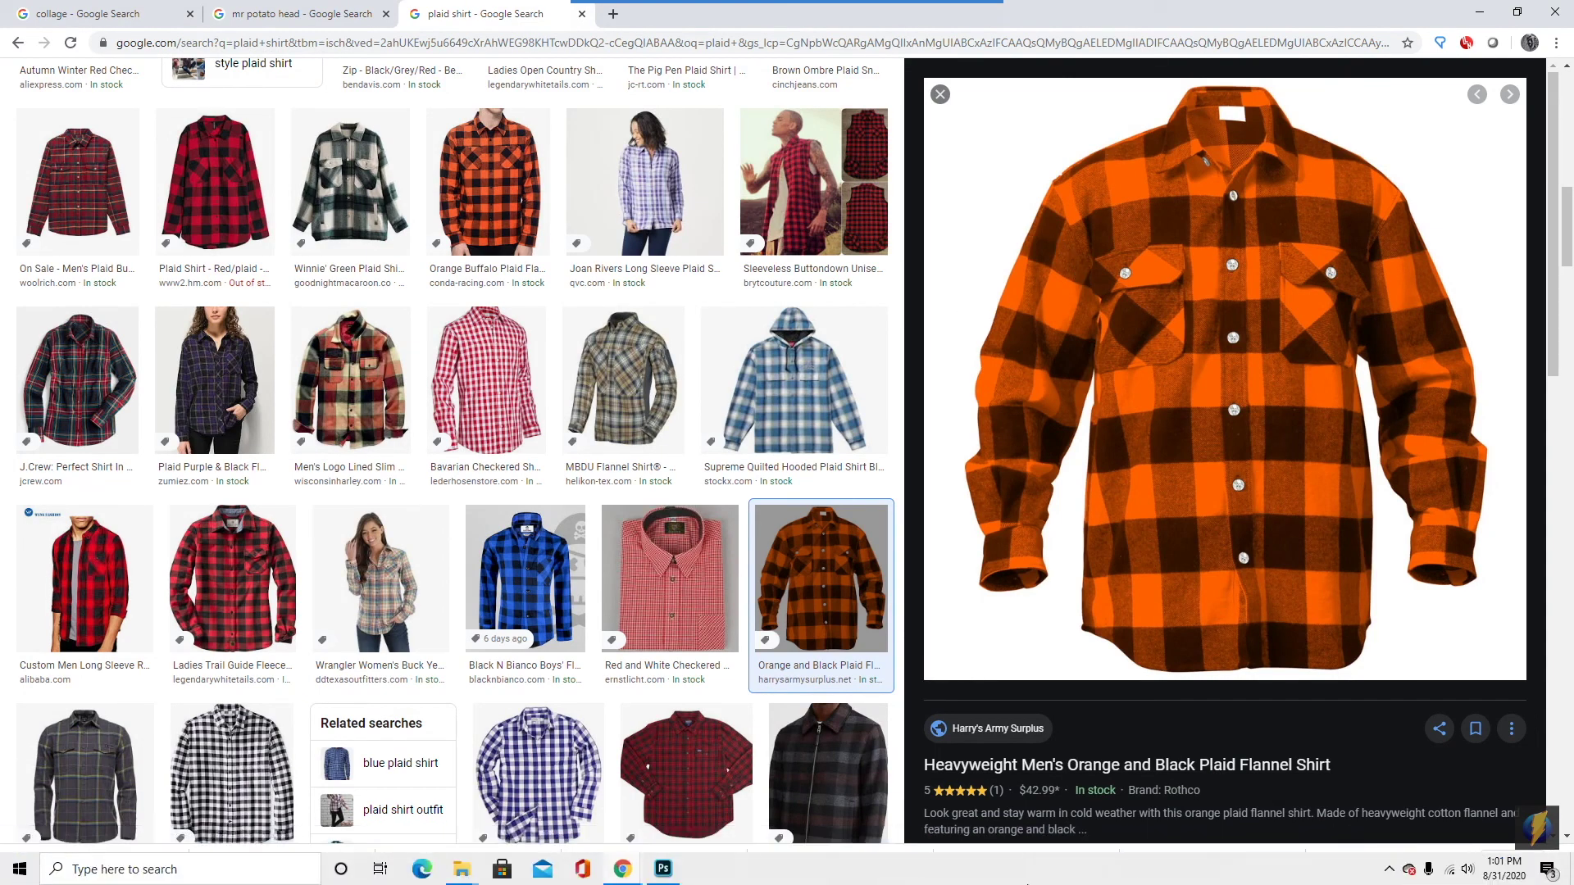
pyautogui.click(662, 871)
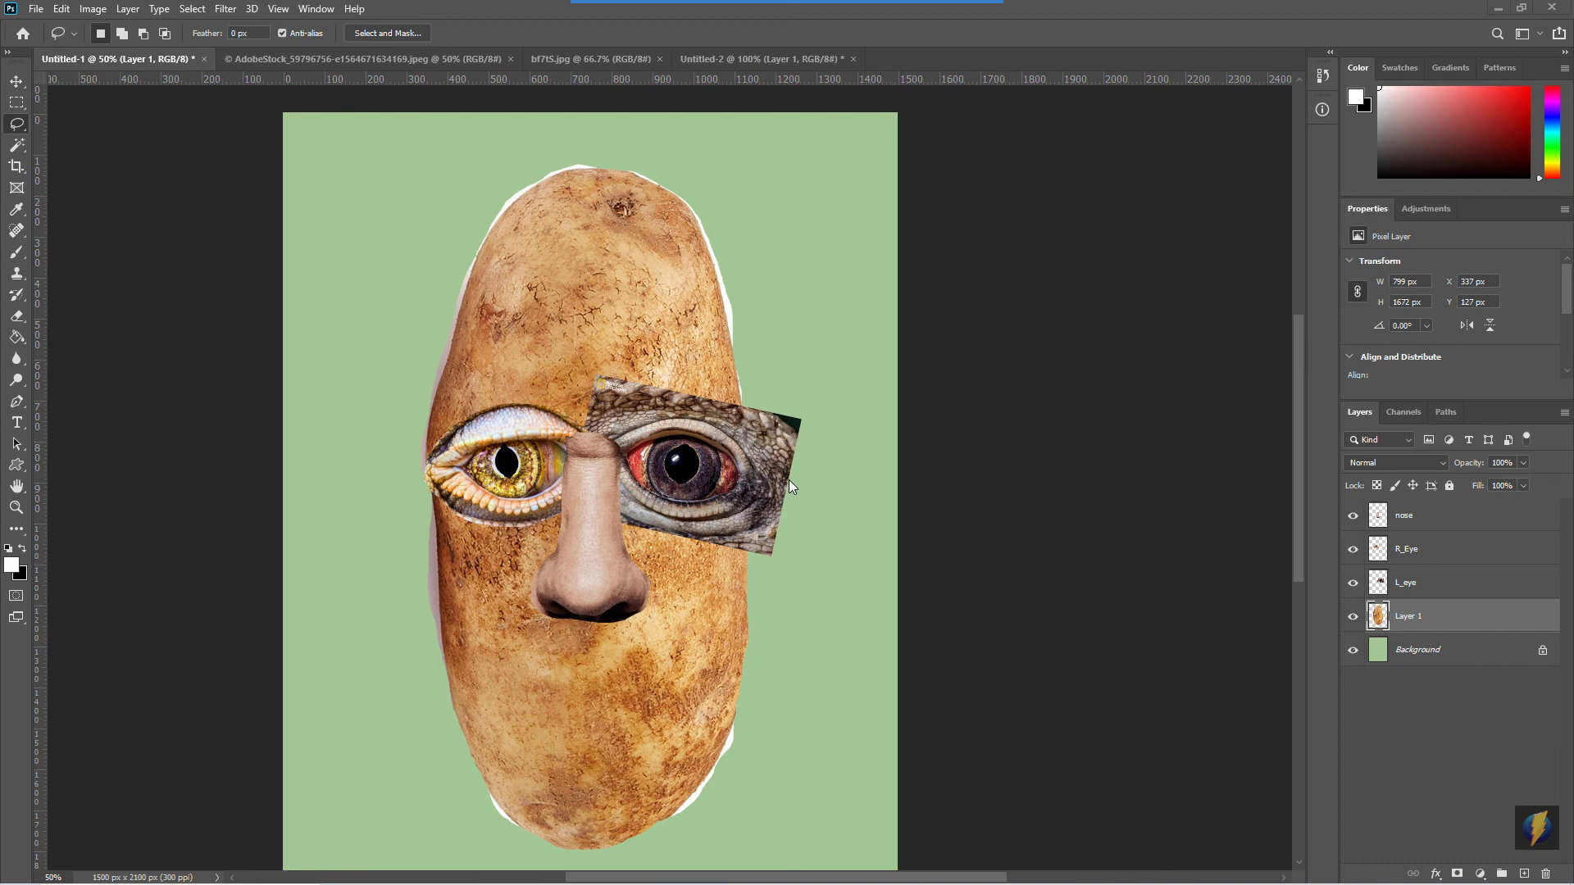
pyautogui.click(718, 55)
pyautogui.click(590, 57)
pyautogui.click(444, 54)
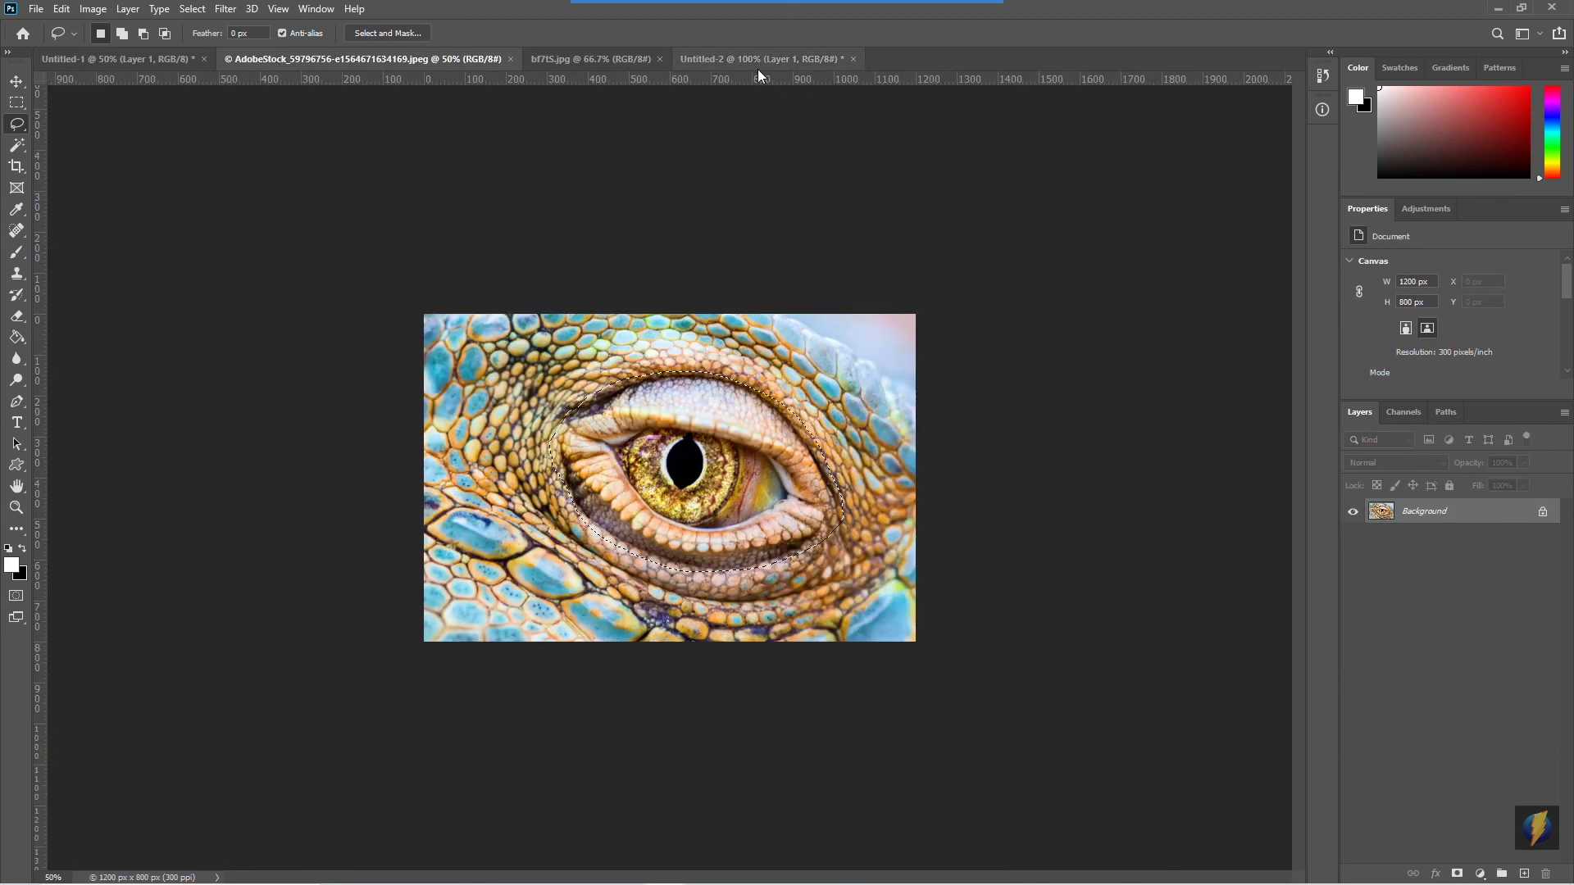
pyautogui.click(844, 60)
pyautogui.click(848, 60)
pyautogui.click(784, 328)
pyautogui.click(661, 59)
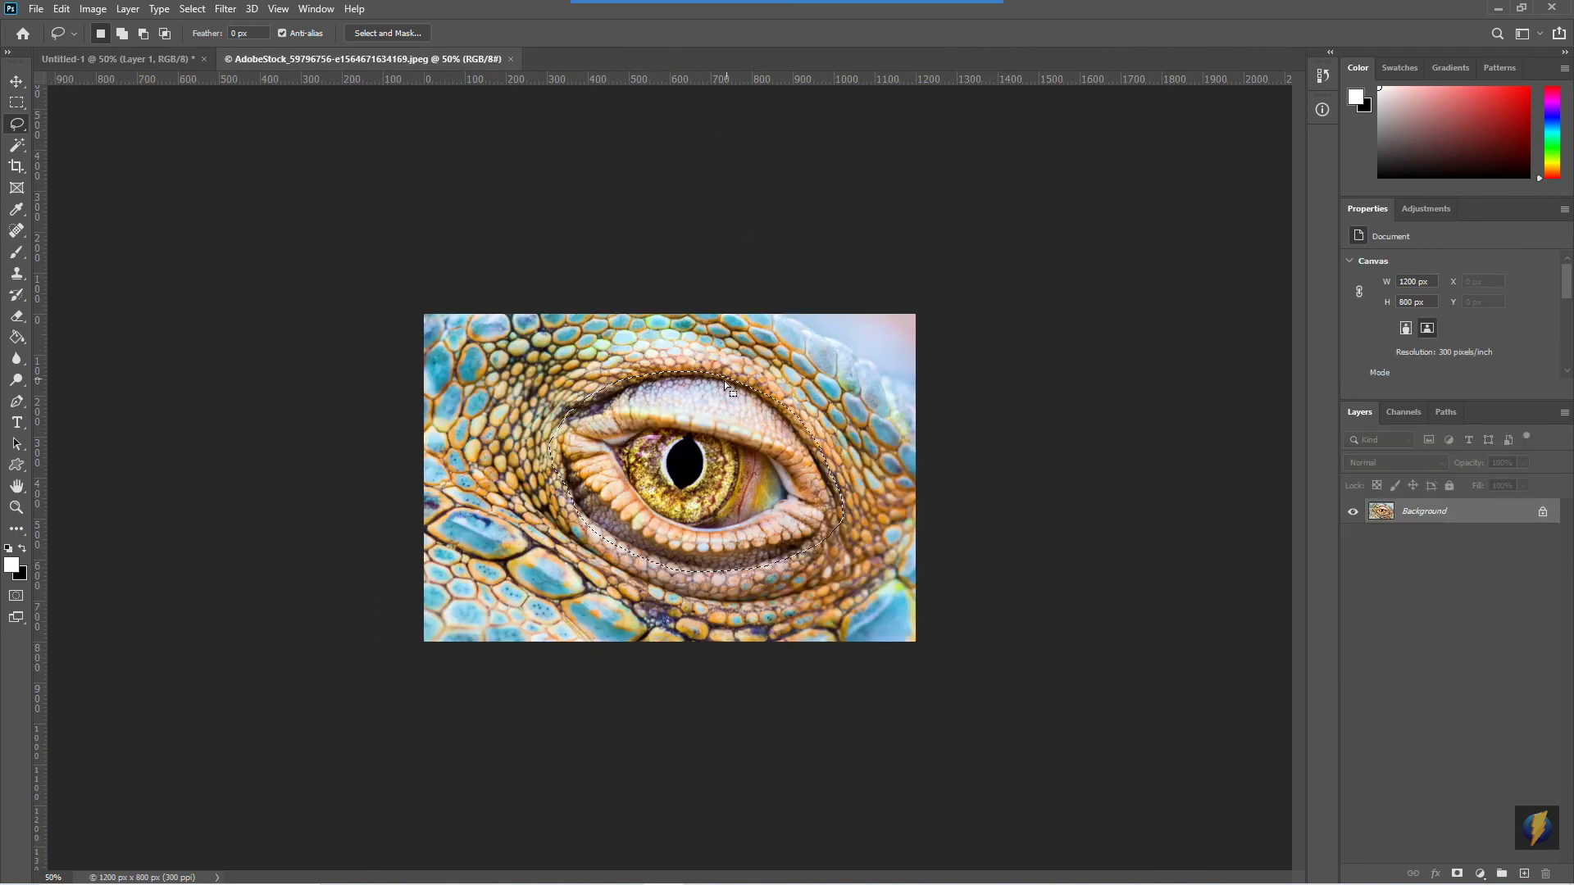
pyautogui.click(509, 59)
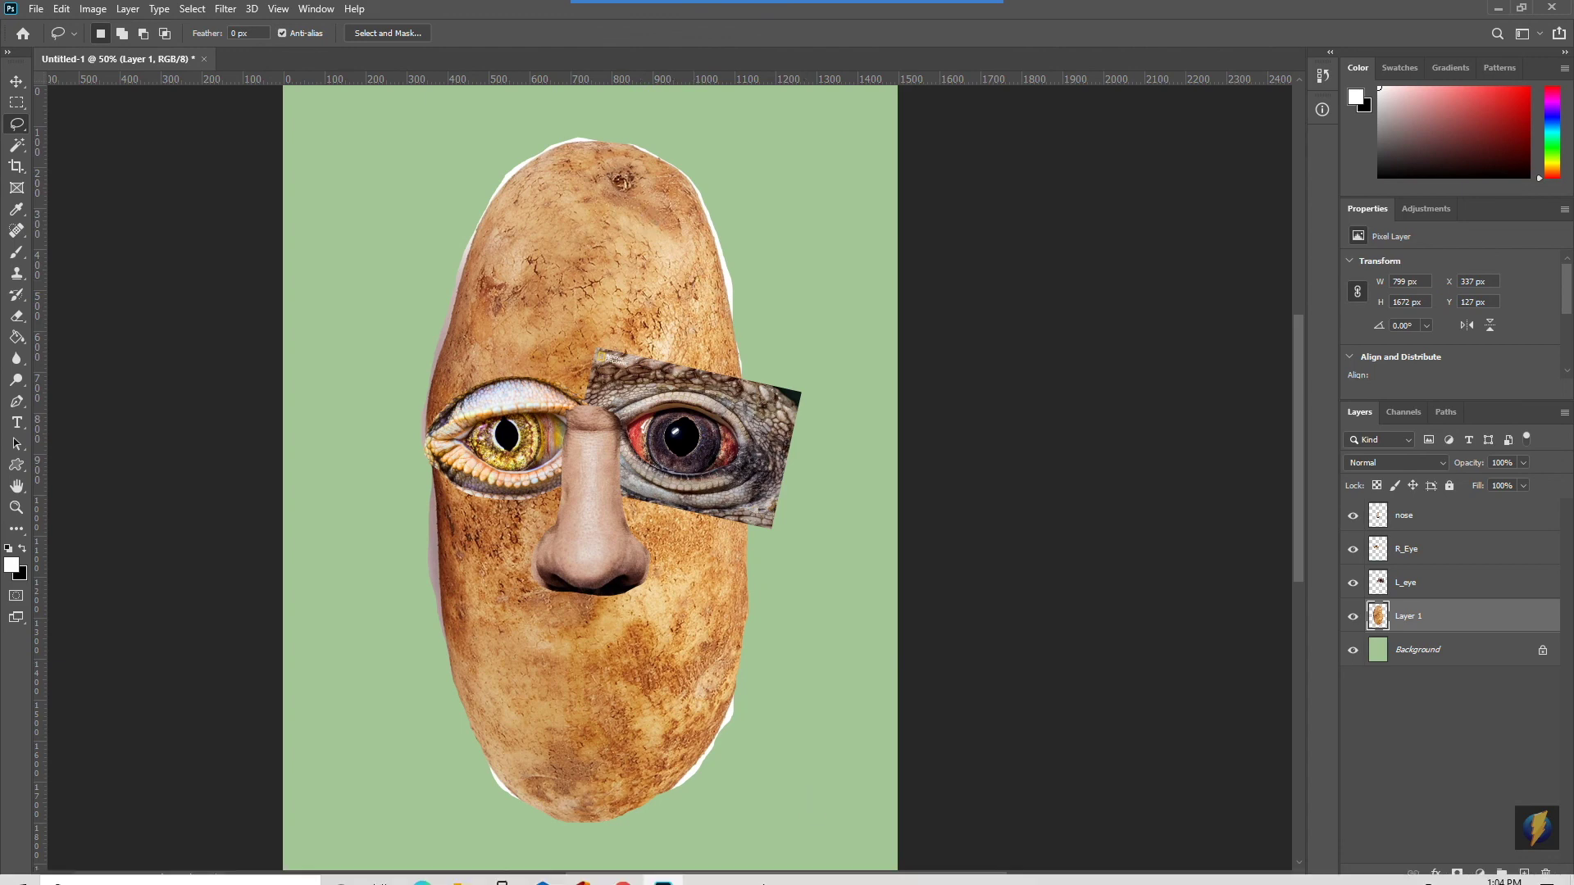
# Bring up the first_assignment folder in File Explorer beside the canvas and place its ear image into the potato composite
pyautogui.moveTo(591, 882)
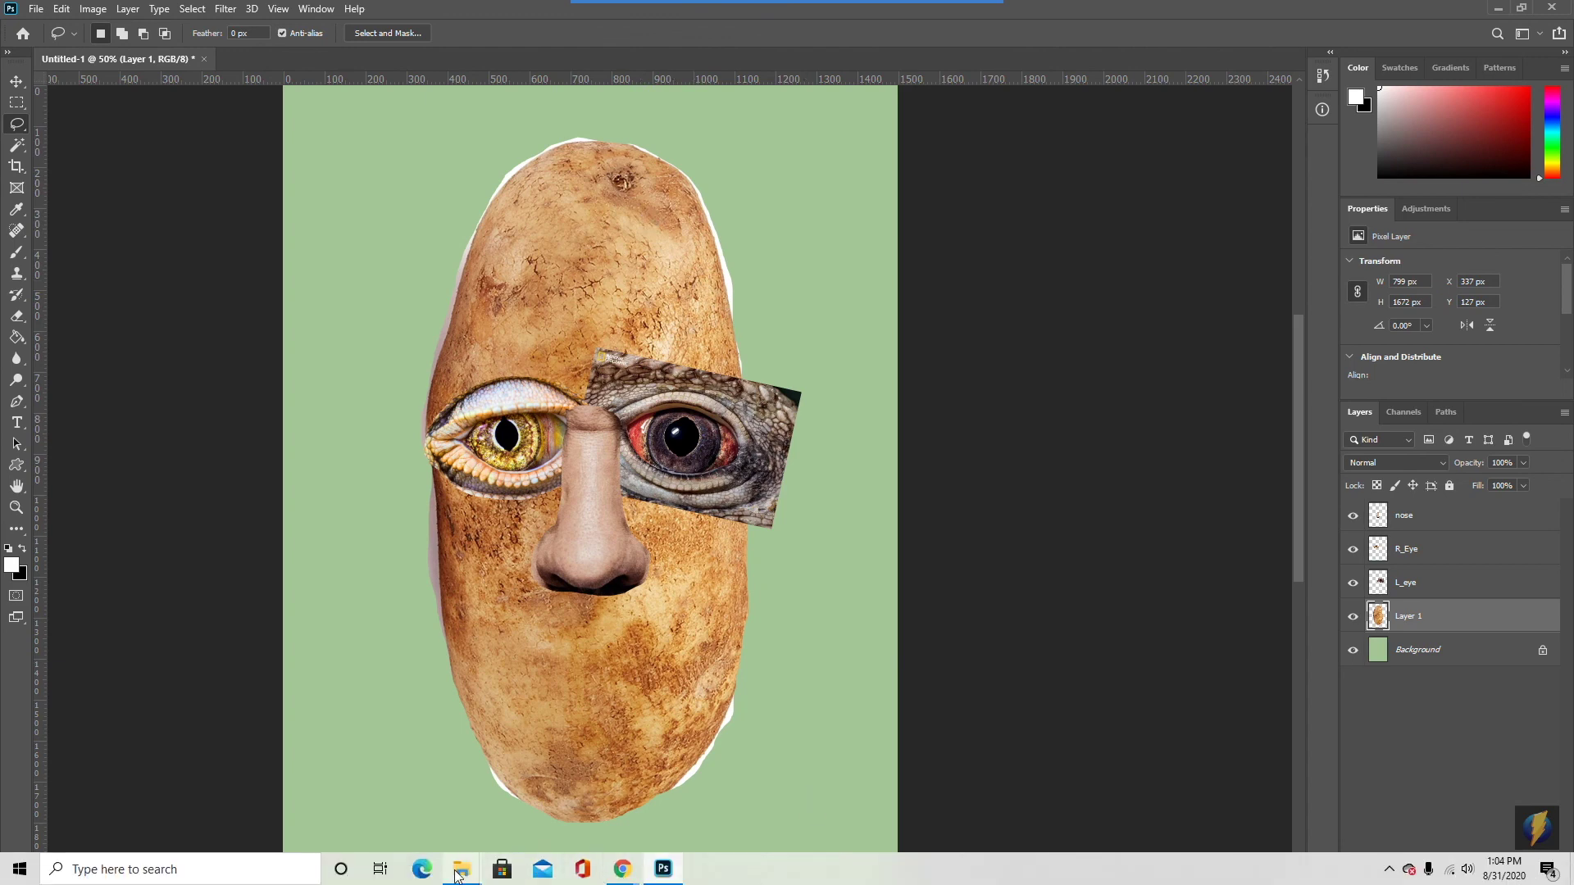
pyautogui.moveTo(461, 869)
pyautogui.click(580, 800)
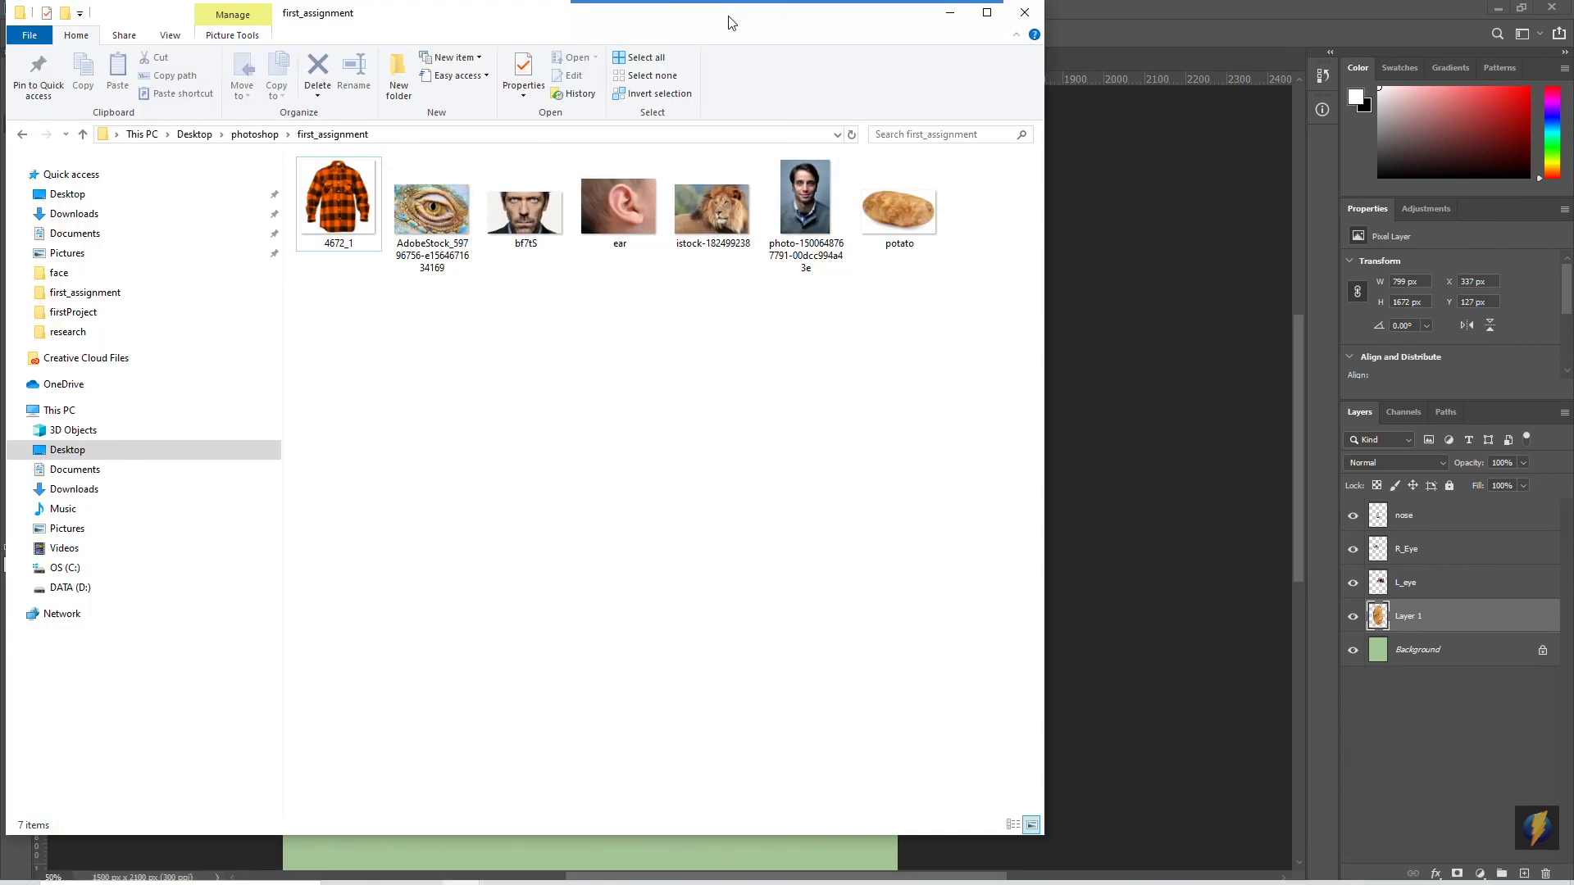
pyautogui.click(421, 23)
pyautogui.moveTo(421, 23); pyautogui.dragTo(932, 343)
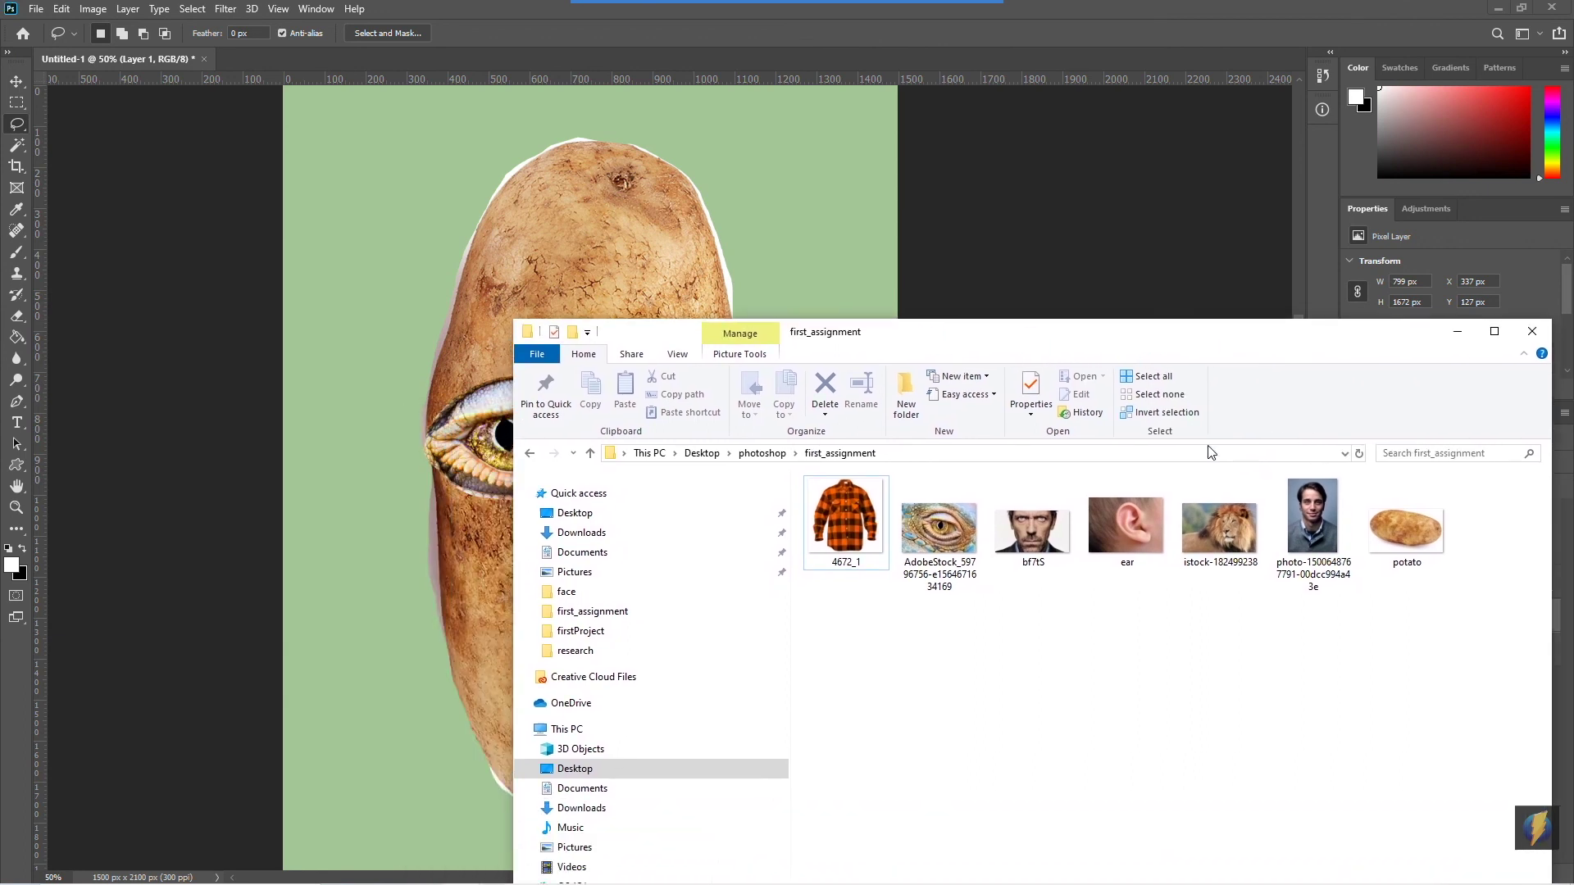
pyautogui.click(1126, 529)
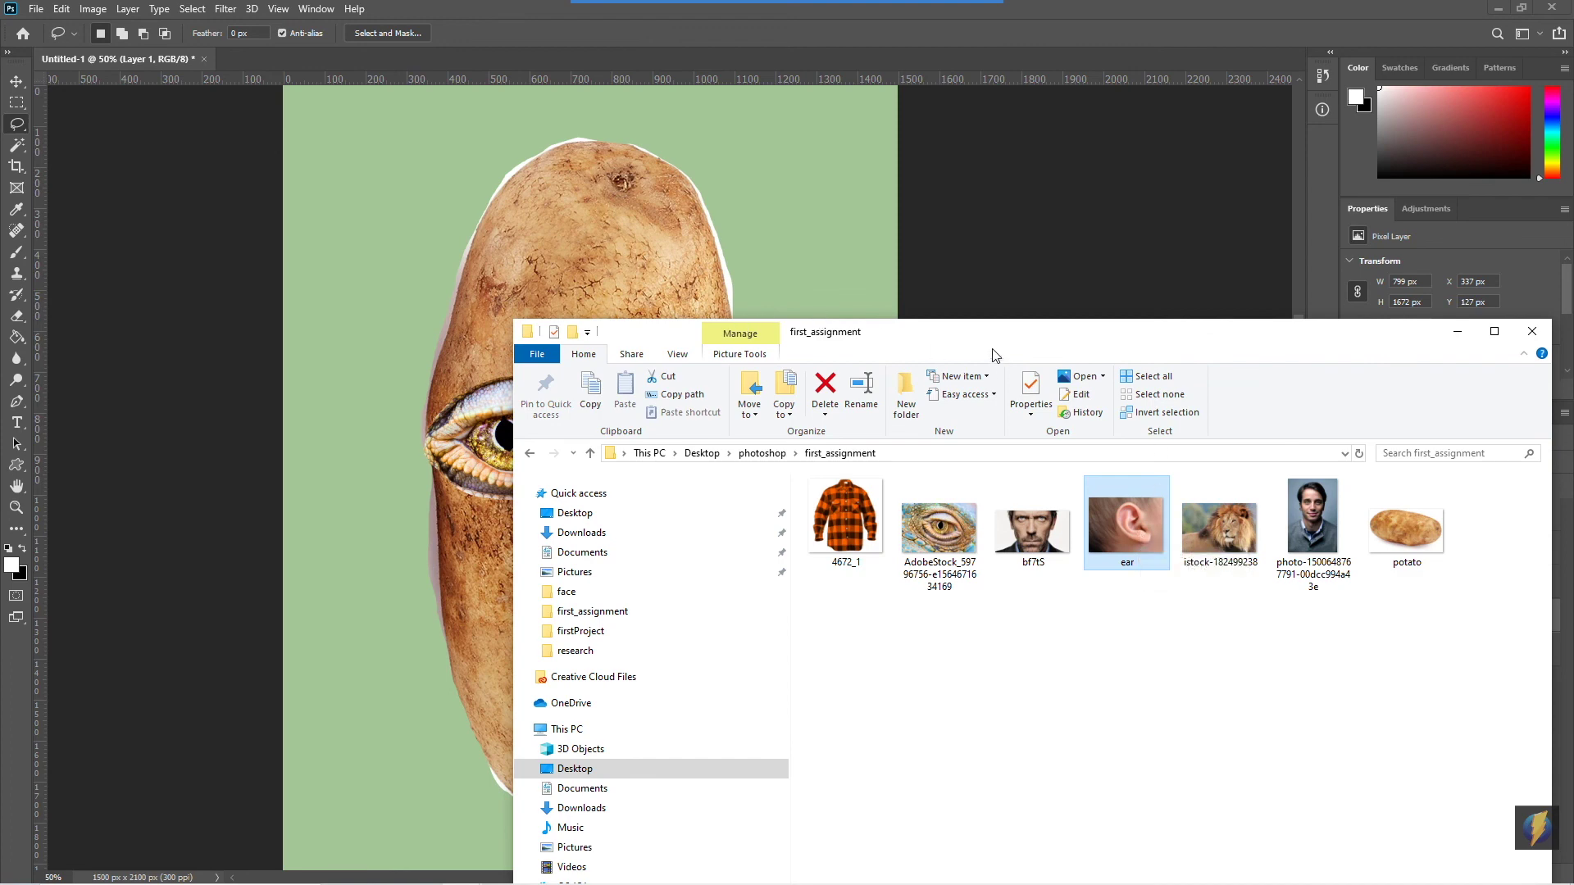
pyautogui.moveTo(1128, 525); pyautogui.dragTo(428, 341)
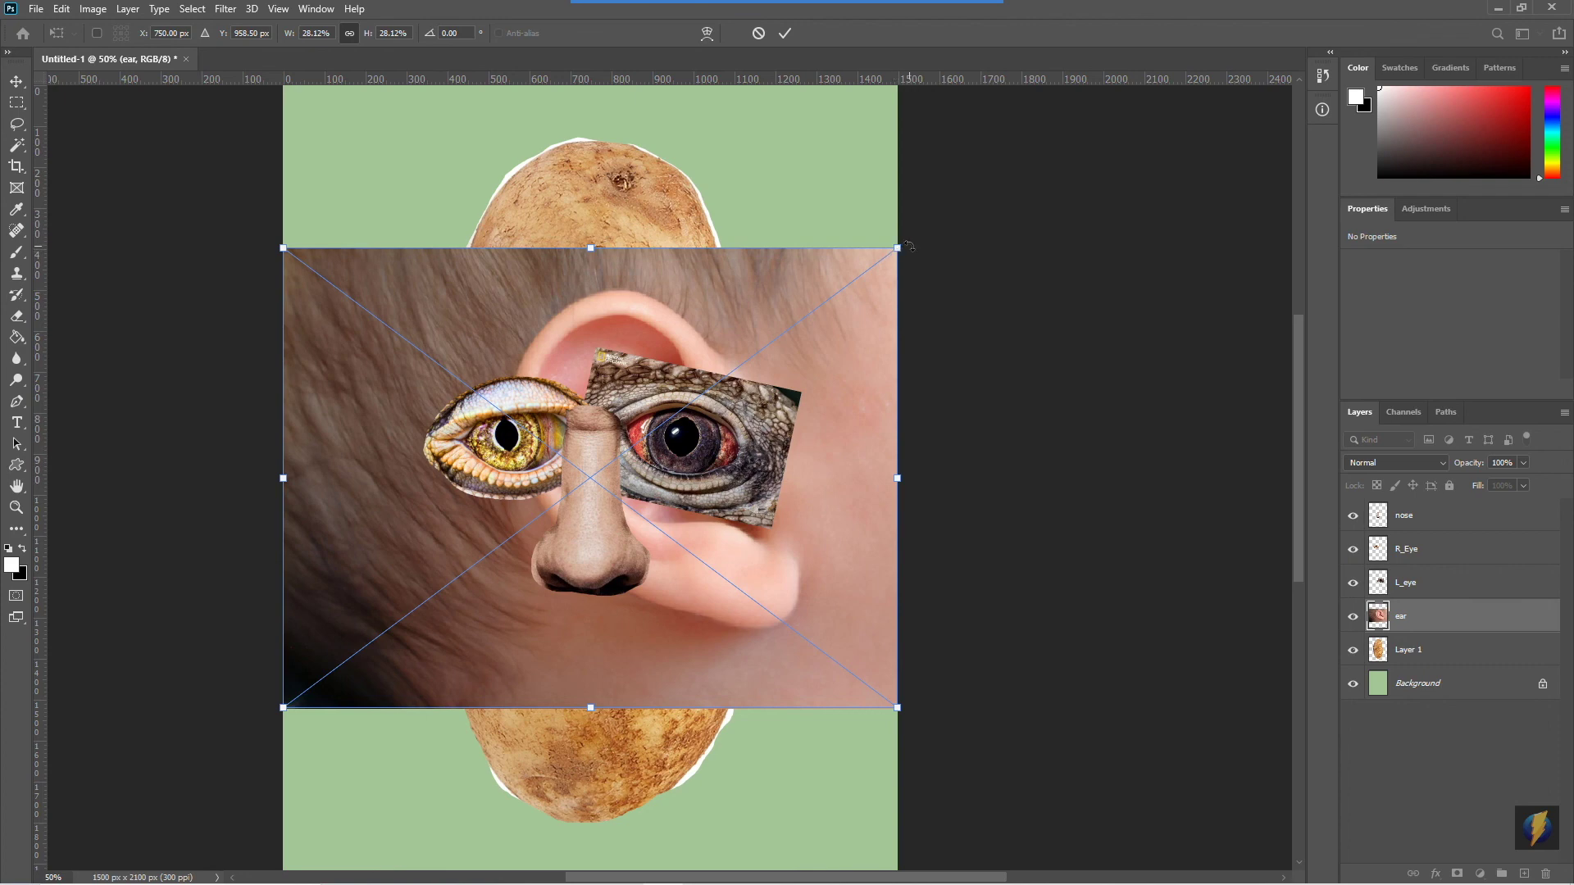
# Scale the placed ear to 8.90%, rotate it about 11°, and position it at the potato's left edge beside the yellow eye
pyautogui.moveTo(896, 250); pyautogui.dragTo(418, 495)
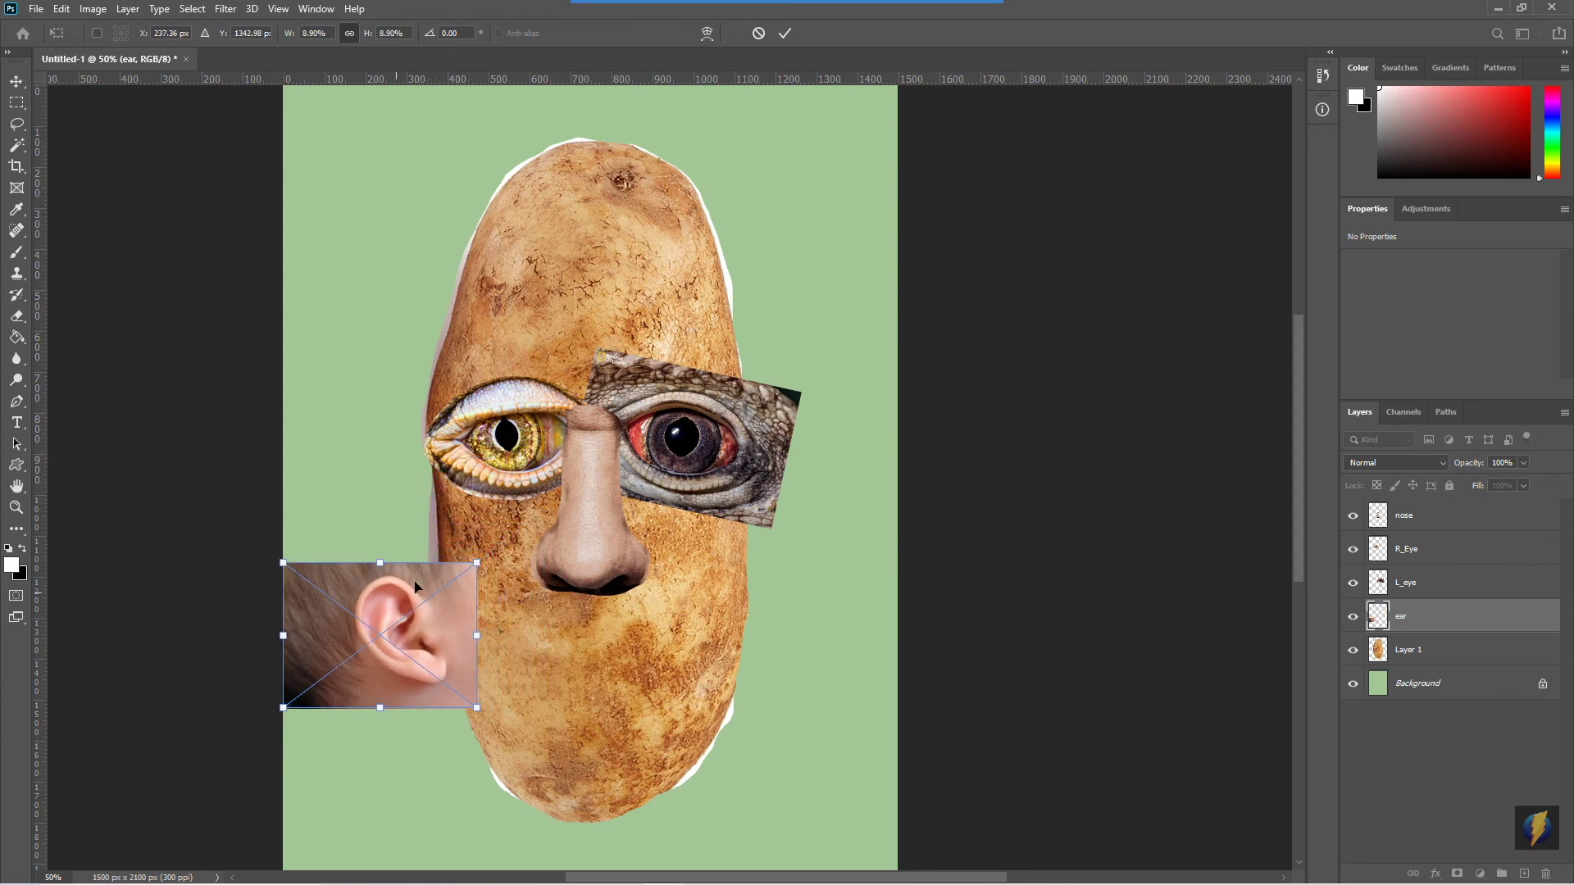
pyautogui.moveTo(485, 550); pyautogui.dragTo(480, 578)
pyautogui.moveTo(393, 566); pyautogui.dragTo(396, 418)
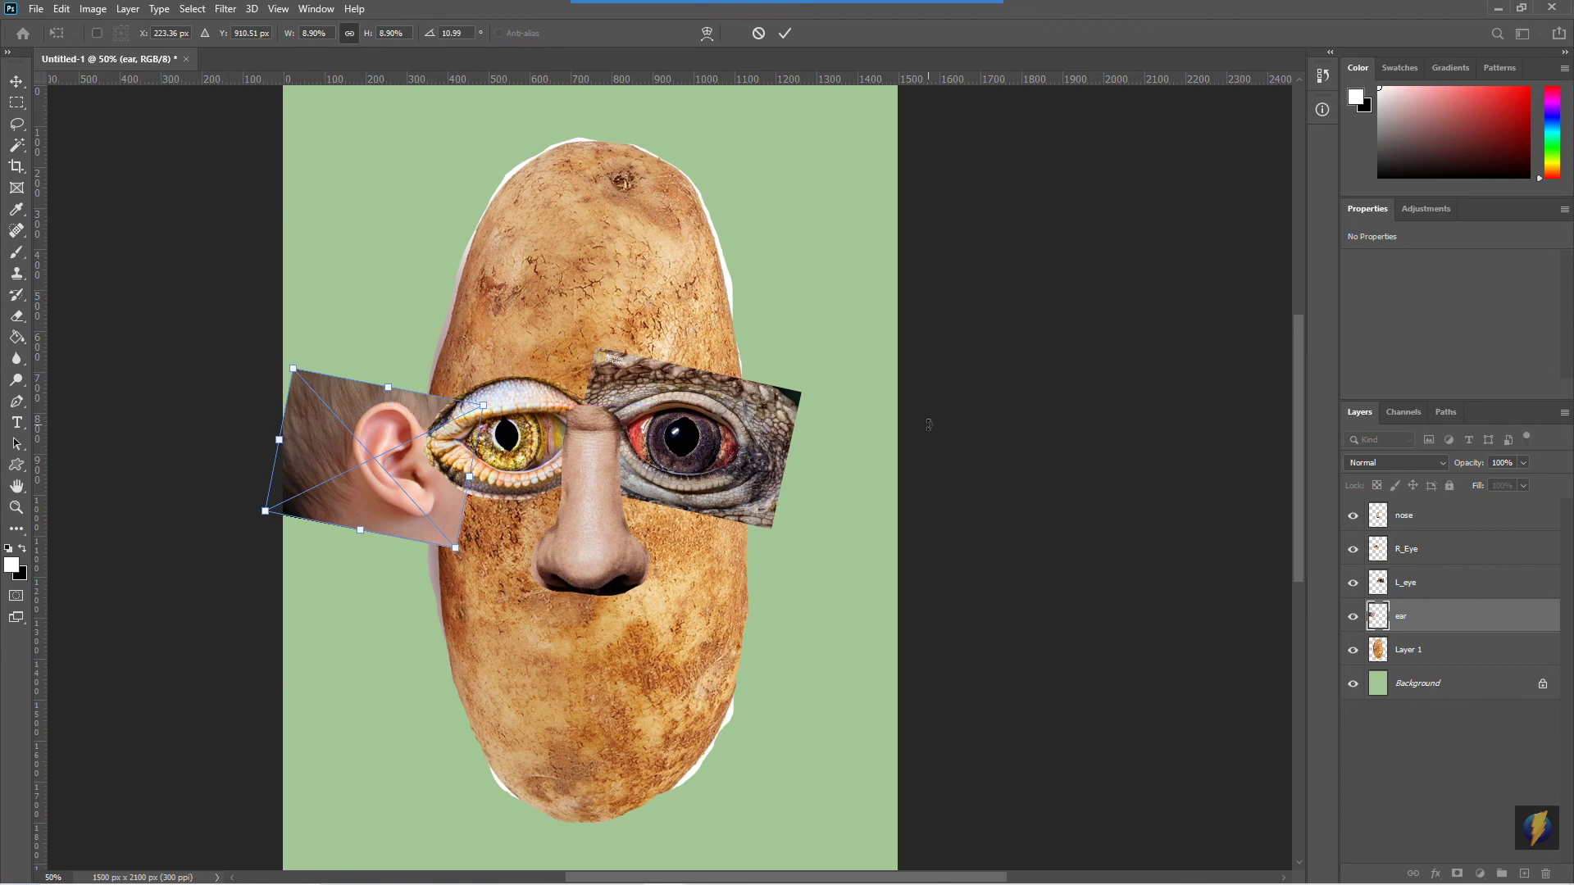
pyautogui.press('Return')
# Draw a Lasso selection around the outline of the ear on the ear layer
pyautogui.press('l')
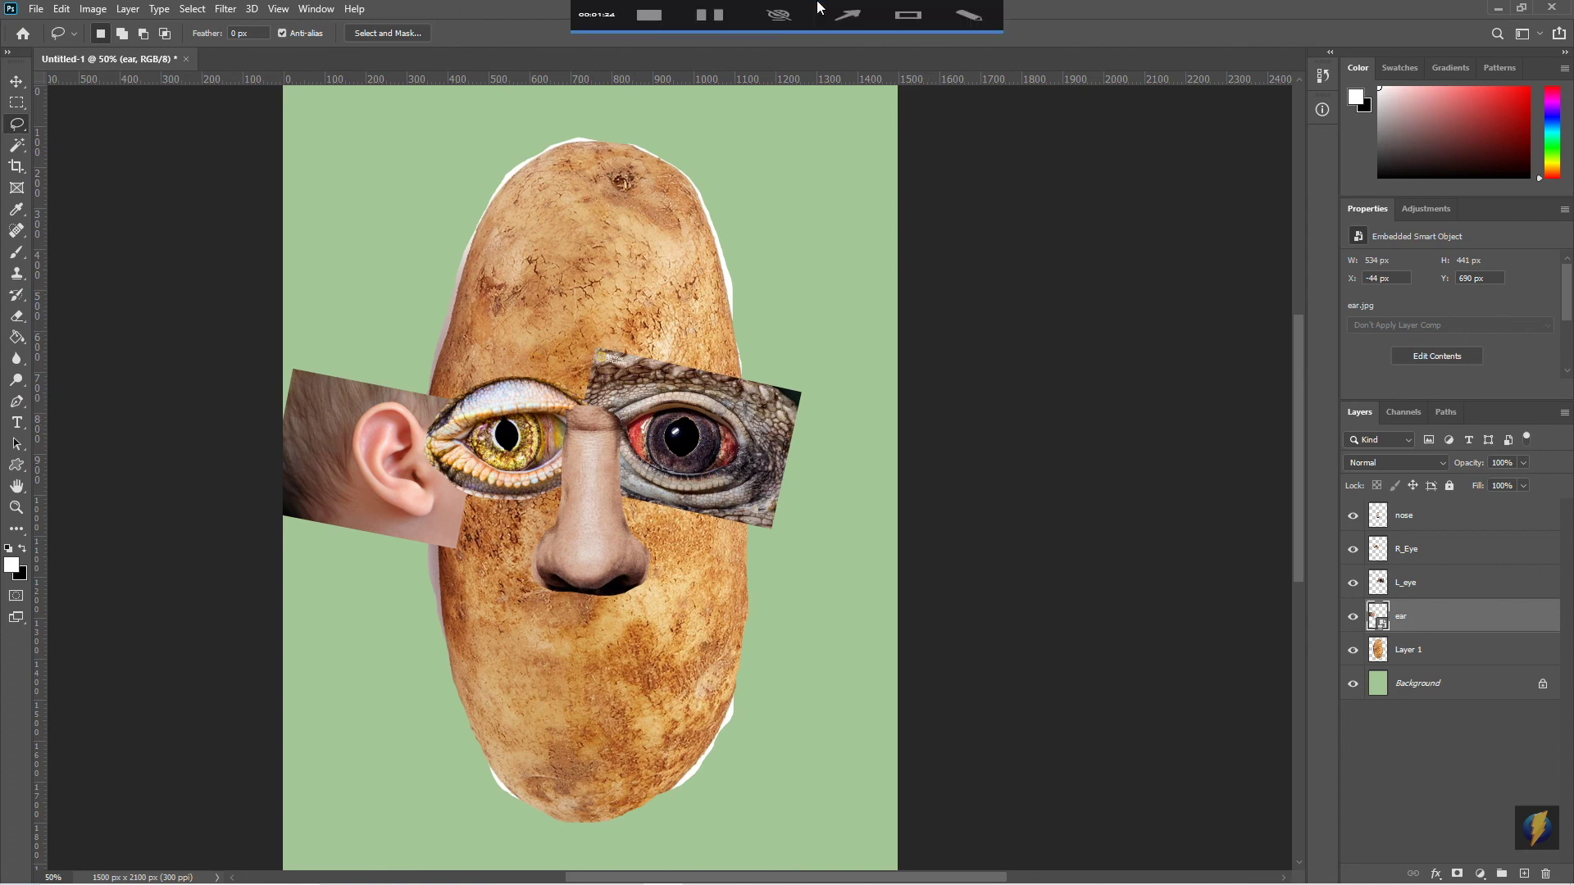
pyautogui.click(846, 29)
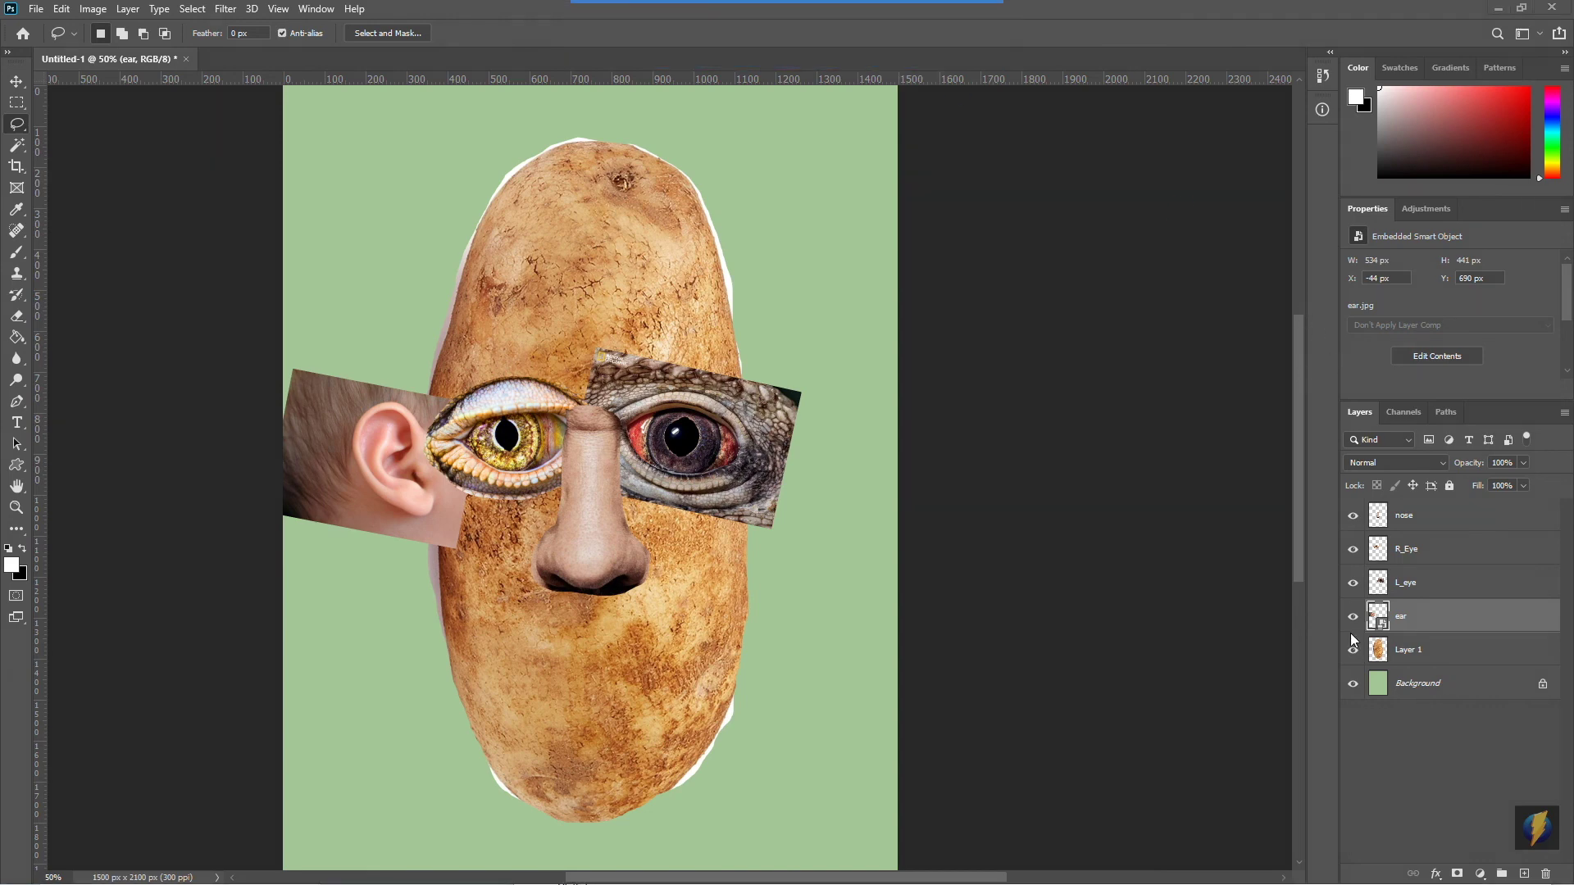
pyautogui.moveTo(1047, 533)
pyautogui.mouseDown()
pyautogui.moveTo(1350, 520)
pyautogui.moveTo(1352, 564)
pyautogui.moveTo(1305, 650)
pyautogui.moveTo(1370, 621)
pyautogui.moveTo(1384, 633)
pyautogui.mouseUp()
pyautogui.moveTo(385, 502)
pyautogui.mouseDown()
pyautogui.moveTo(422, 522)
pyautogui.moveTo(436, 510)
pyautogui.moveTo(430, 459)
pyautogui.mouseUp()
# Invert the ear selection and try to delete the surrounding hair and skin from the ear layer
pyautogui.click(193, 9)
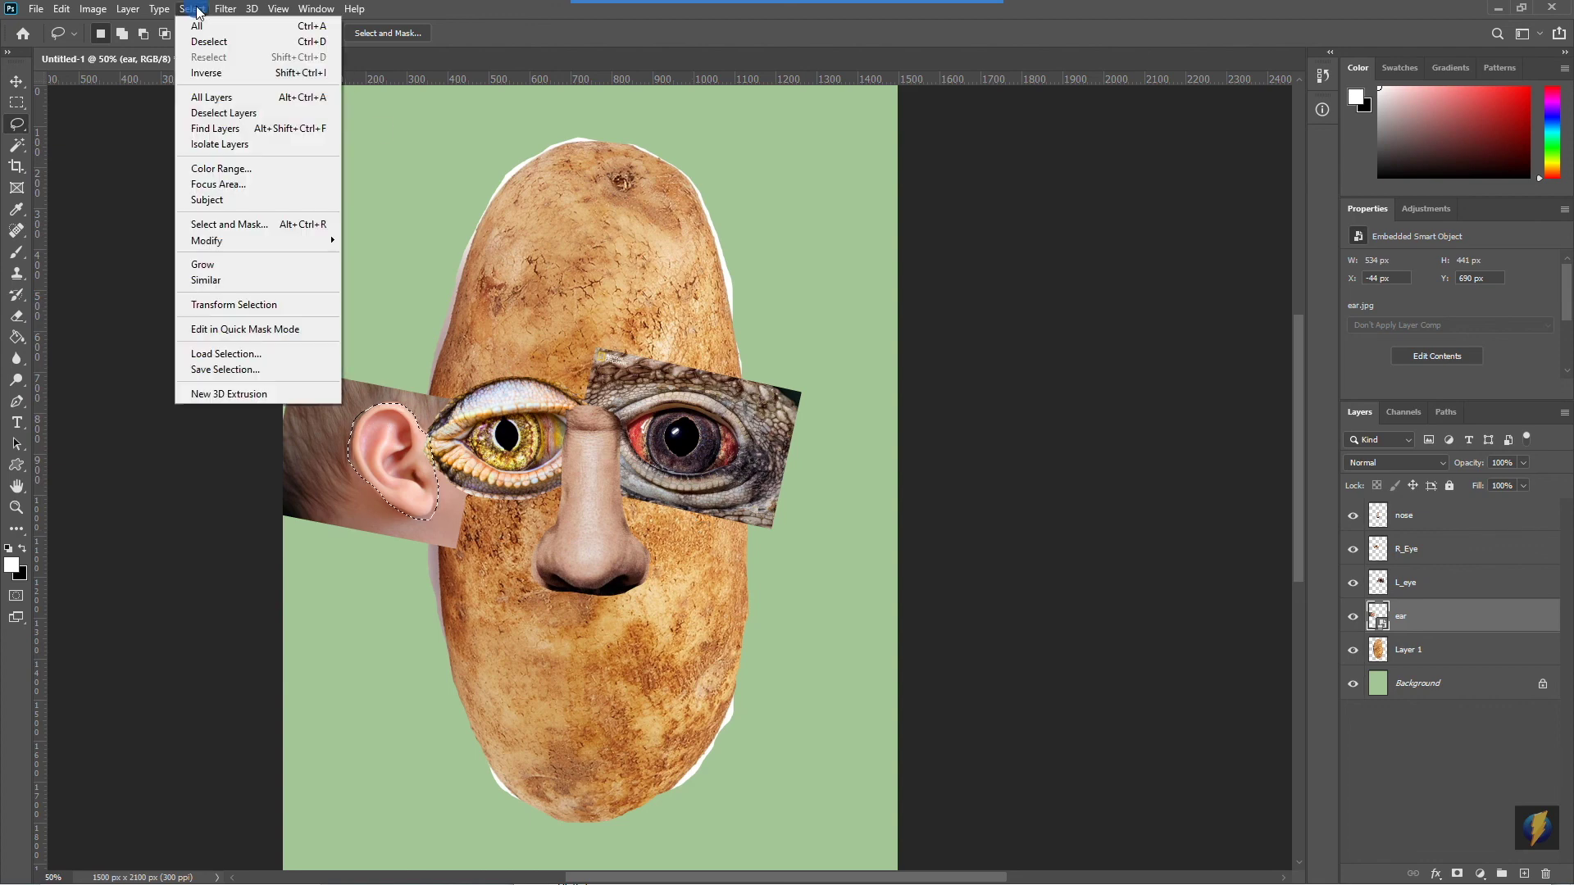
pyautogui.click(210, 73)
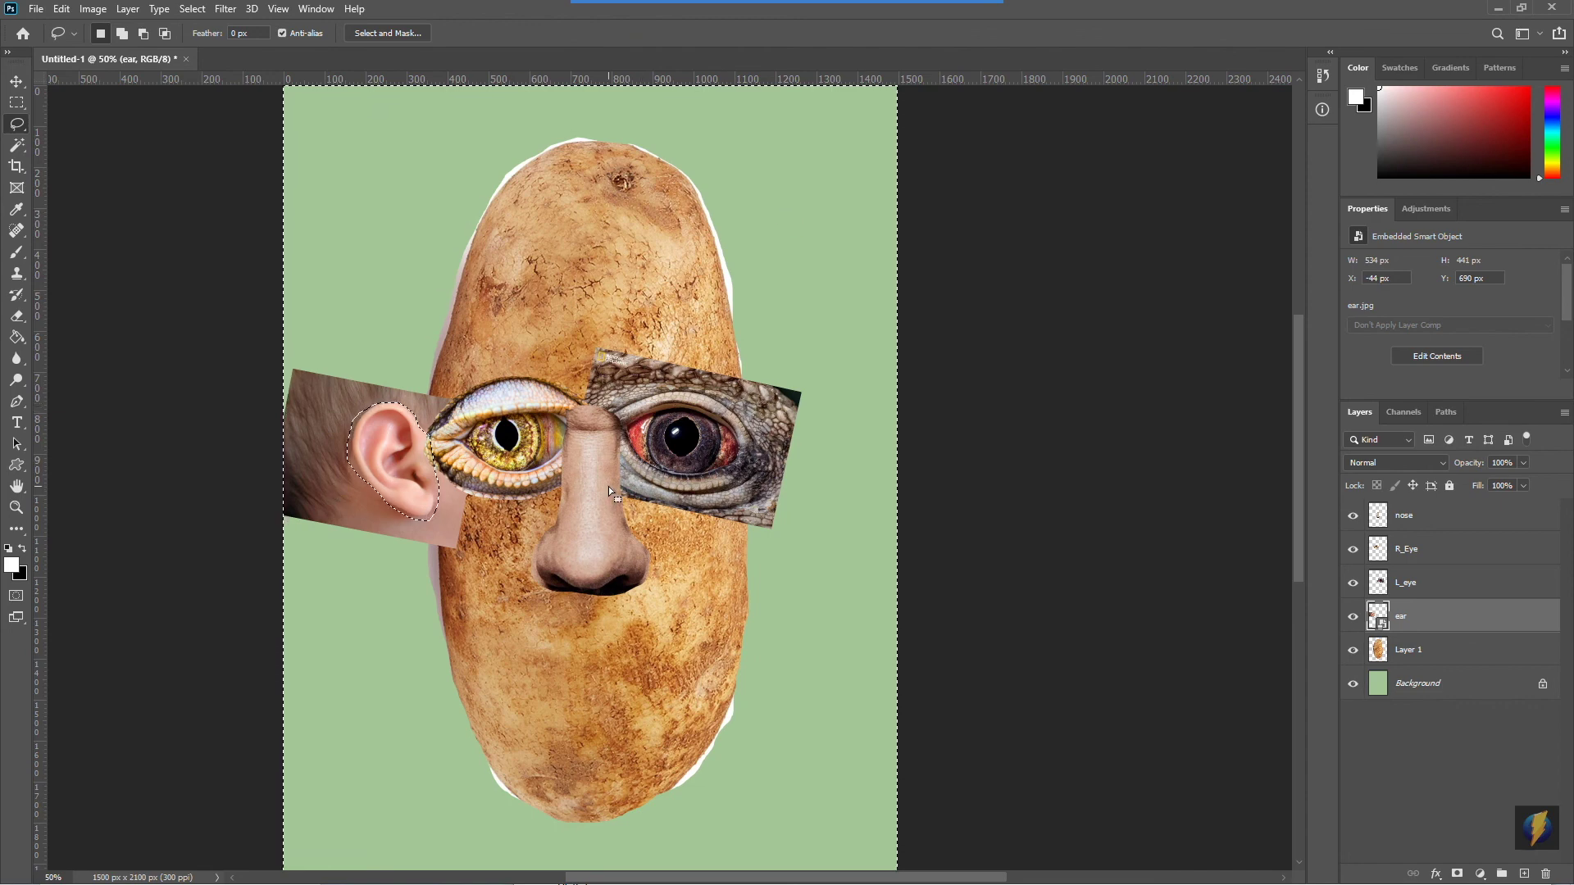
pyautogui.press('Delete')
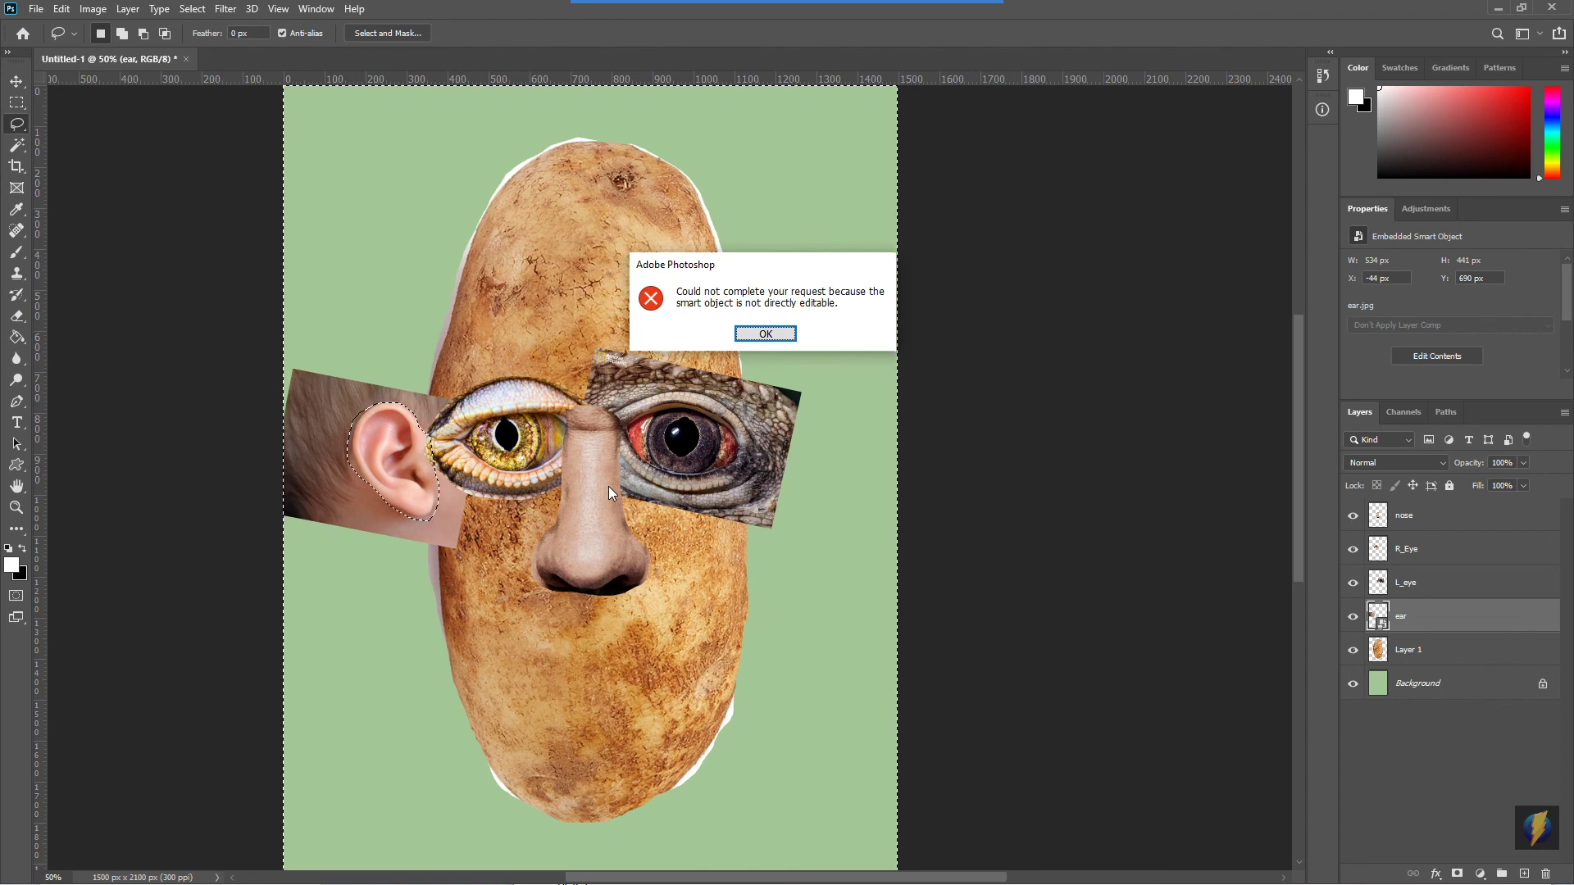
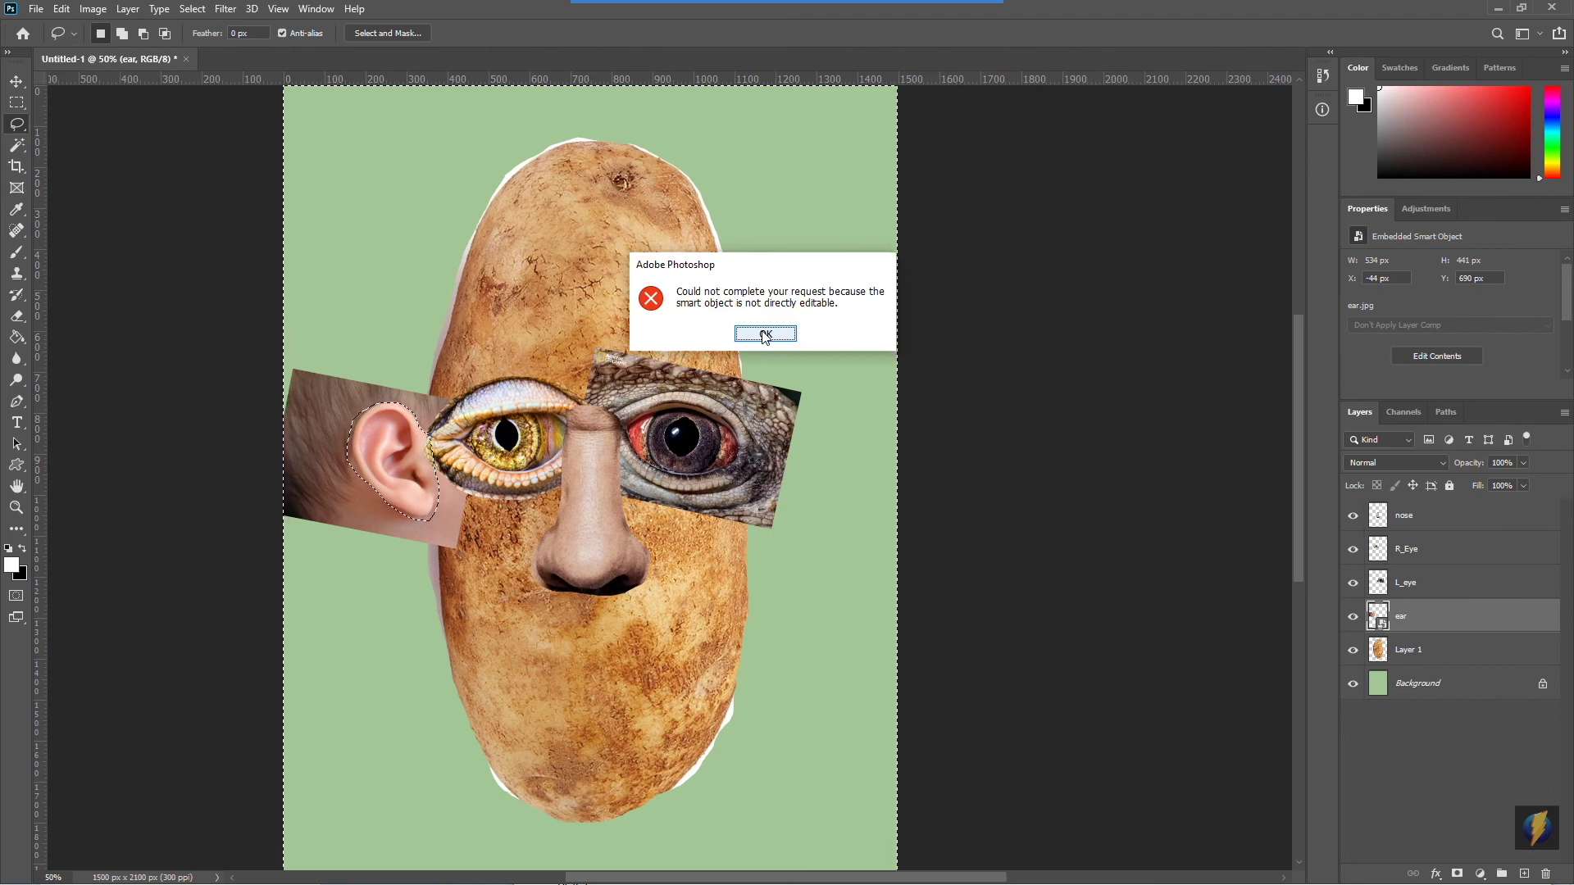
pyautogui.click(764, 334)
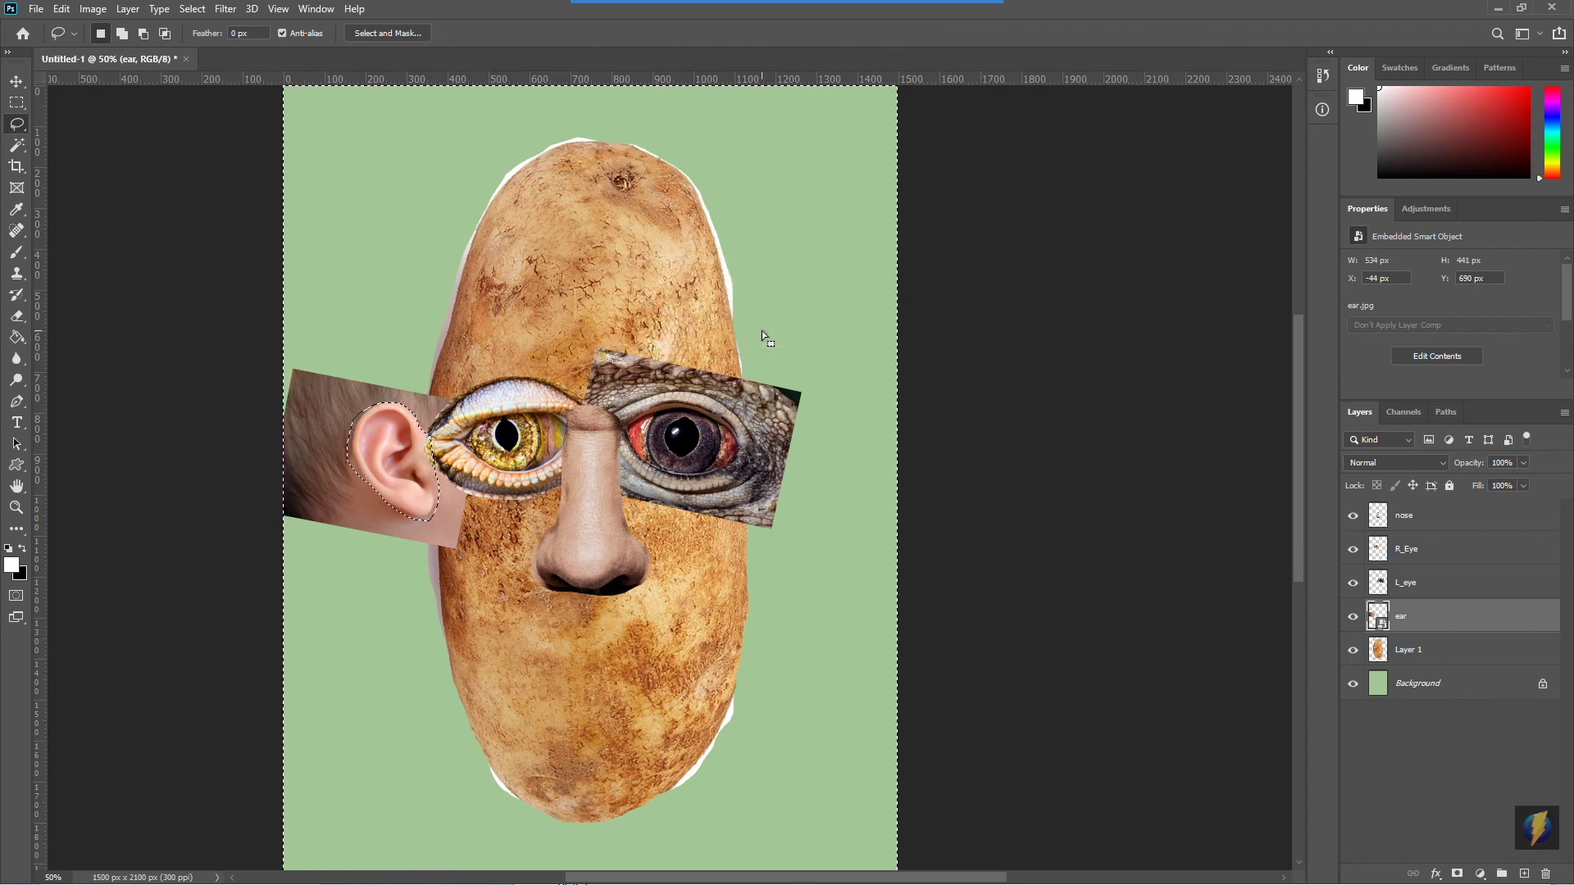
# Rasterize the ear layer, delete the hair and skin around the ear, and clear the selection
pyautogui.rightClick(1452, 620)
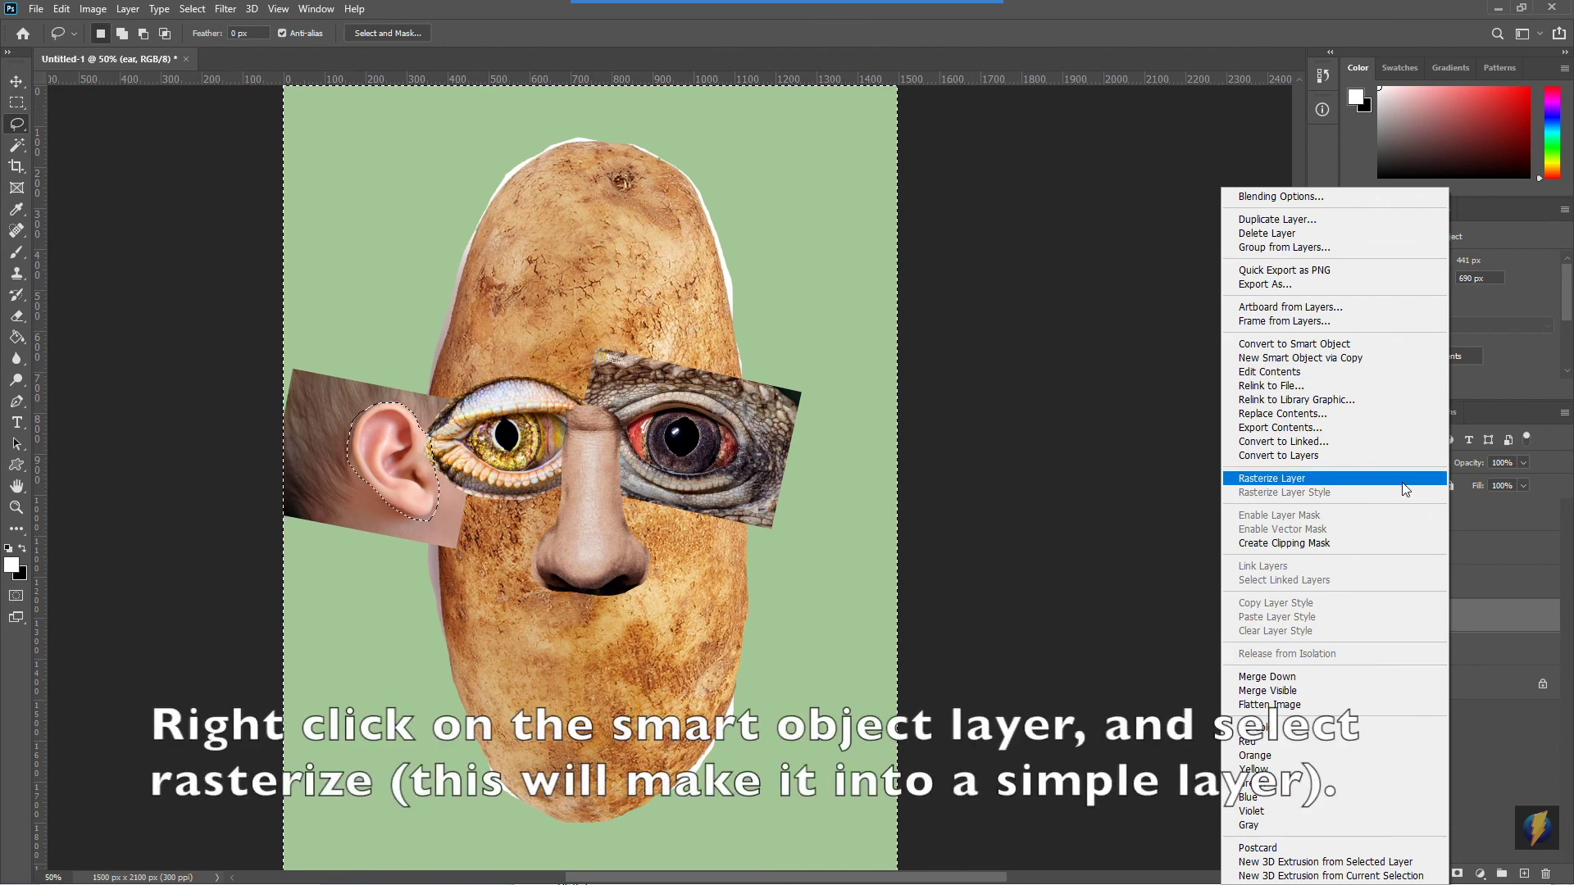
pyautogui.click(1311, 480)
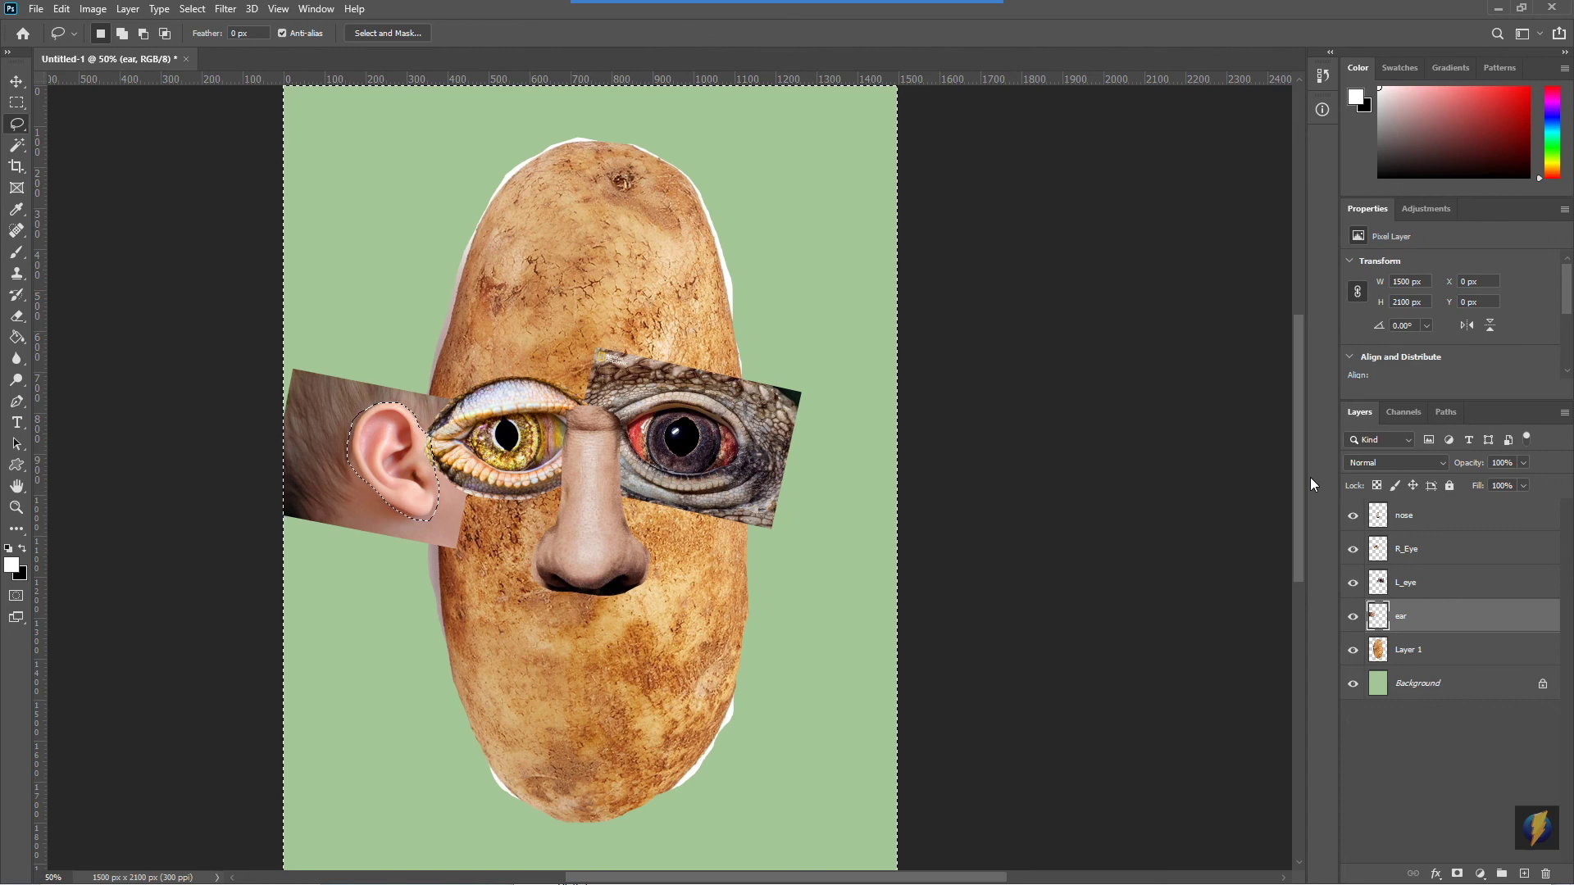
pyautogui.press('Delete')
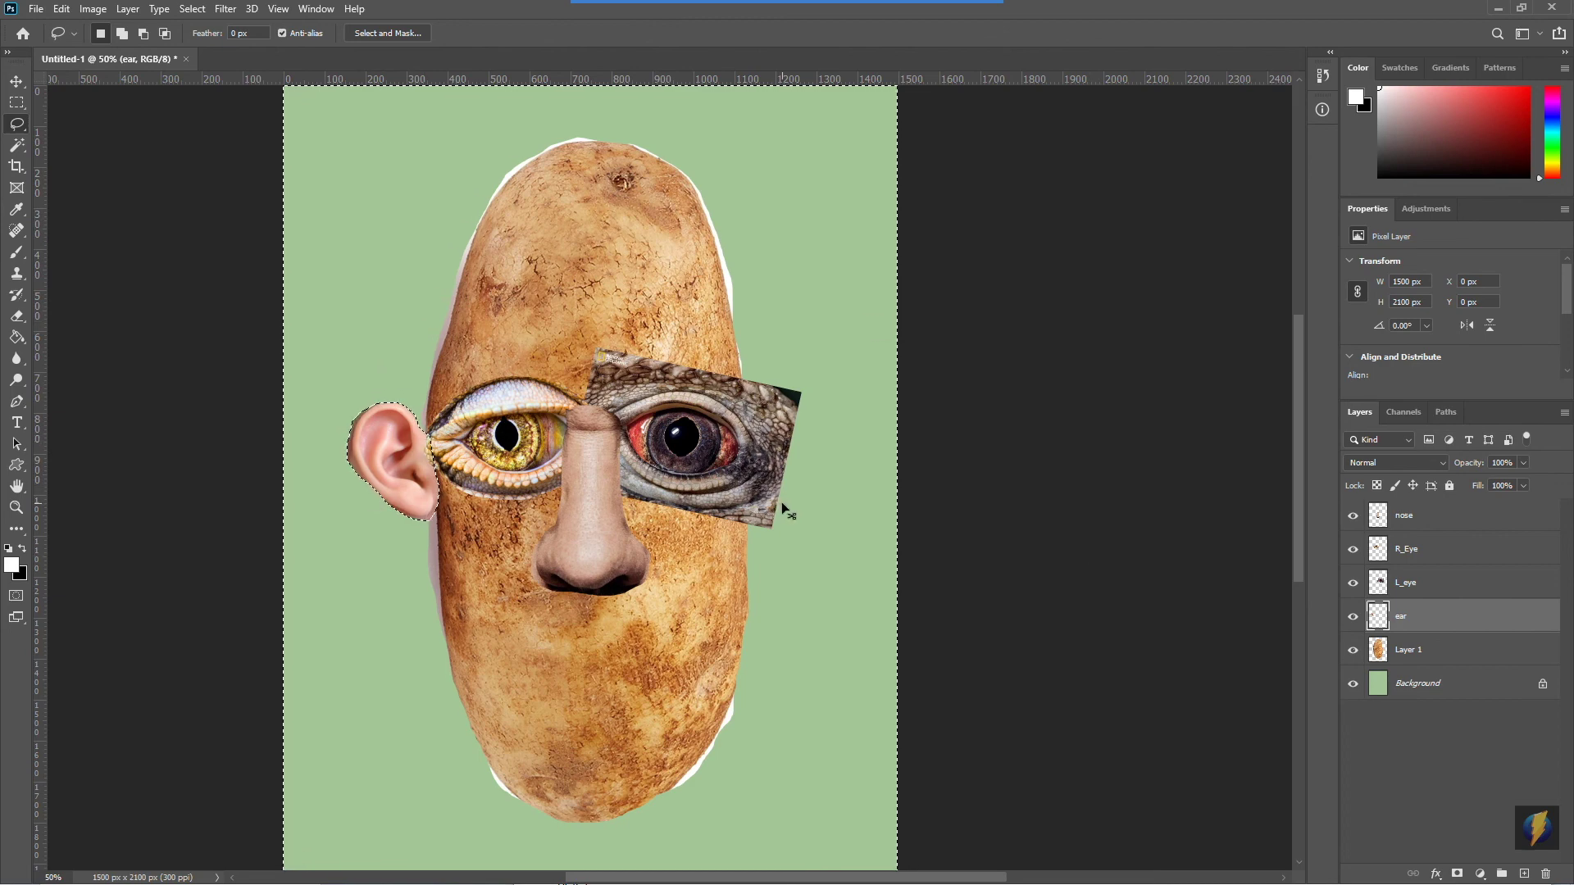
pyautogui.hotkey('ctrl', 'd')
# Make a duplicate of the ear layer, place it beside the potato's lower right edge, and delete that copy again
pyautogui.rightClick(1452, 623)
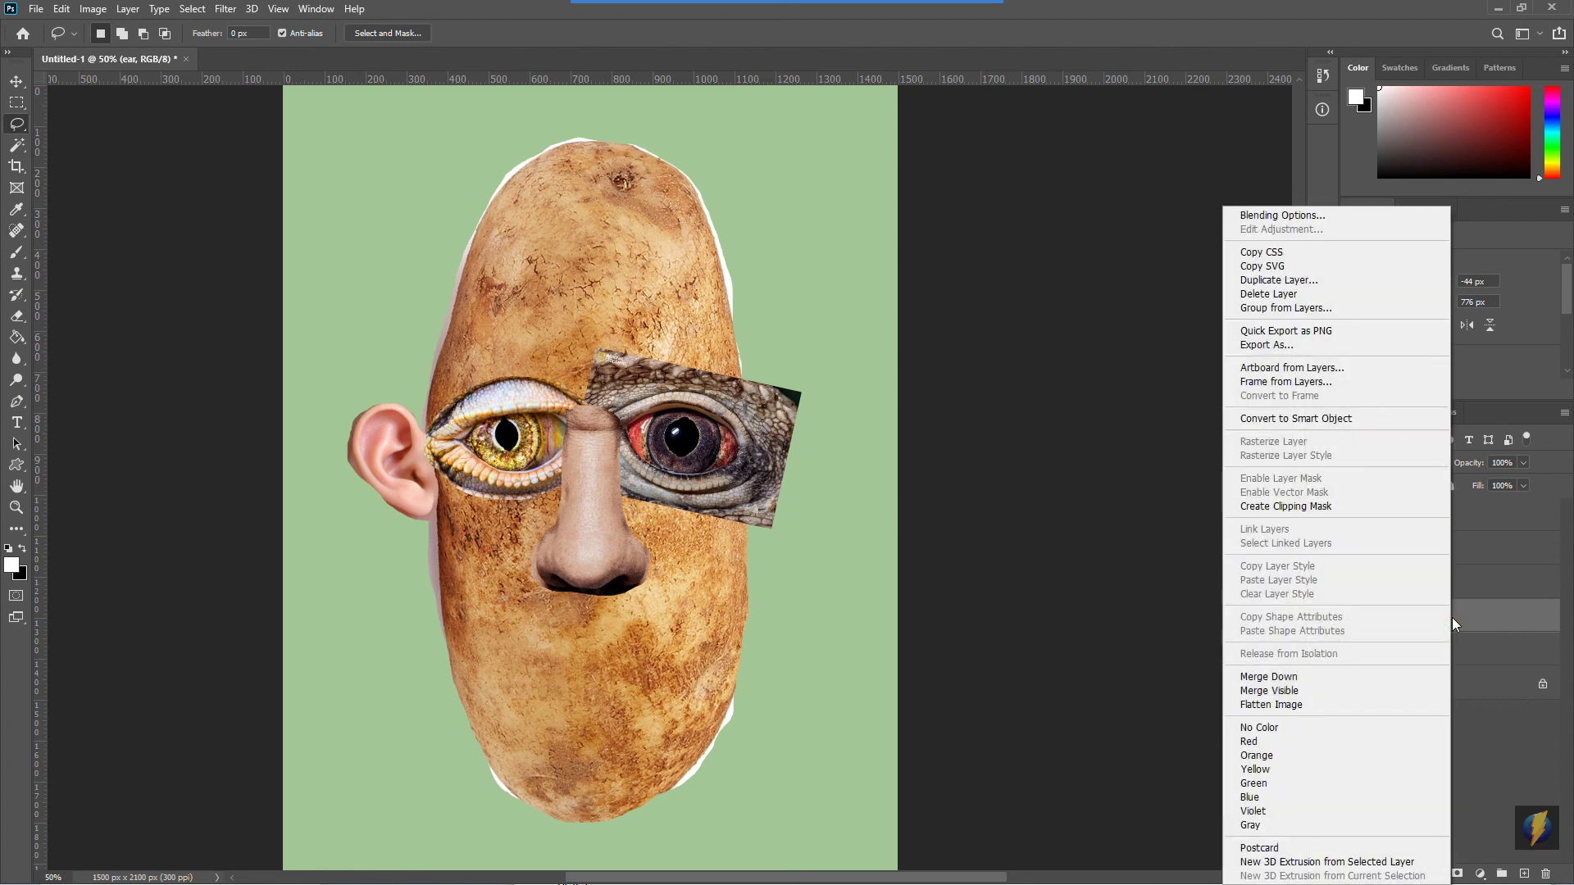
pyautogui.click(1303, 279)
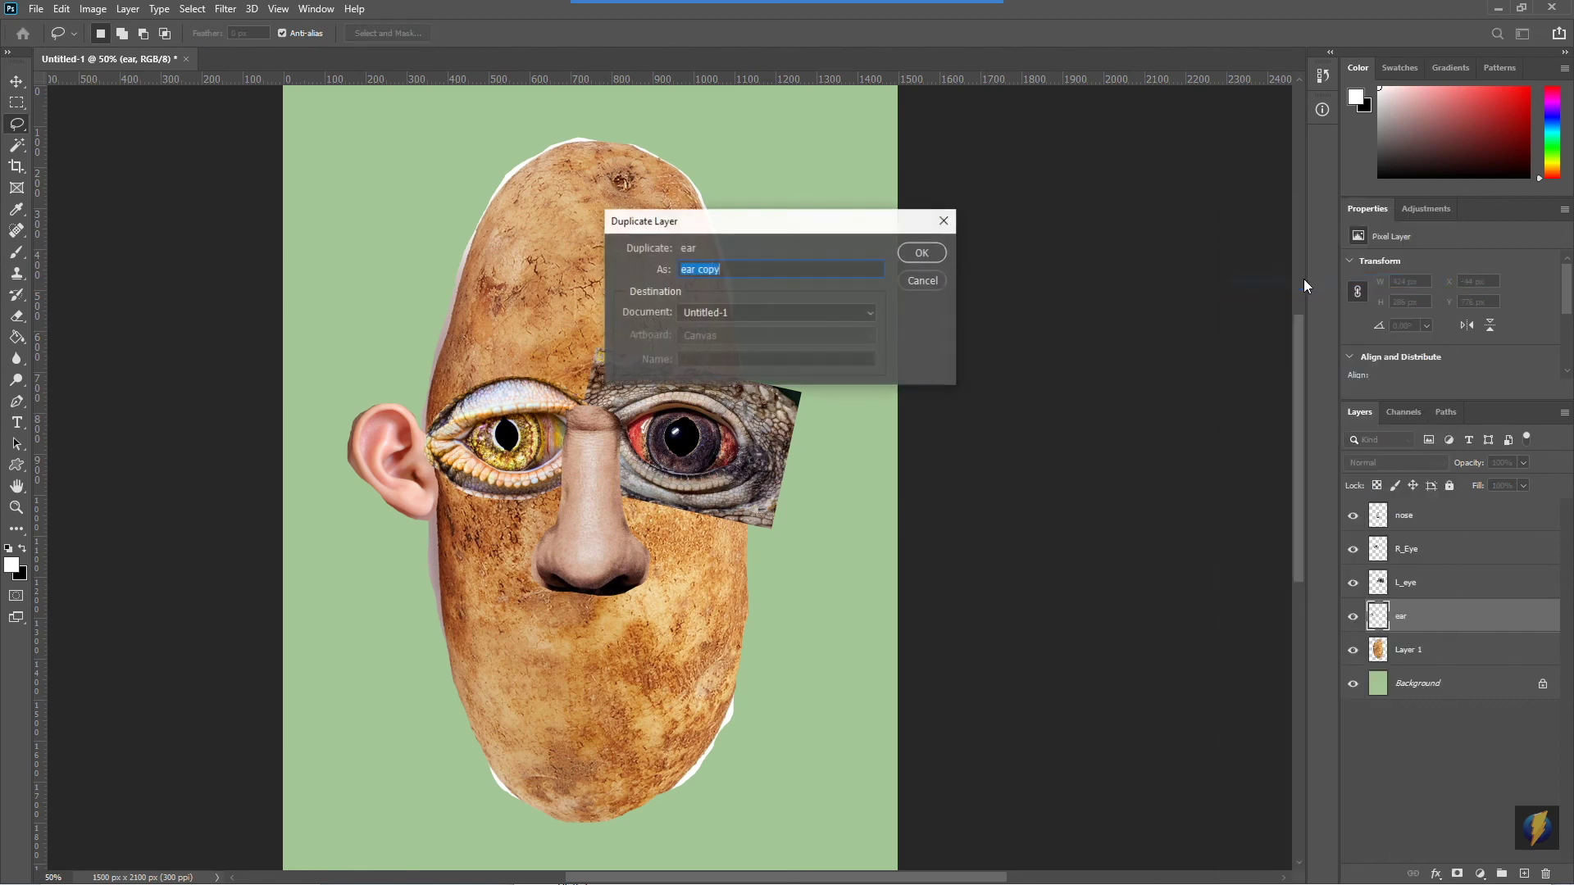
pyautogui.click(923, 254)
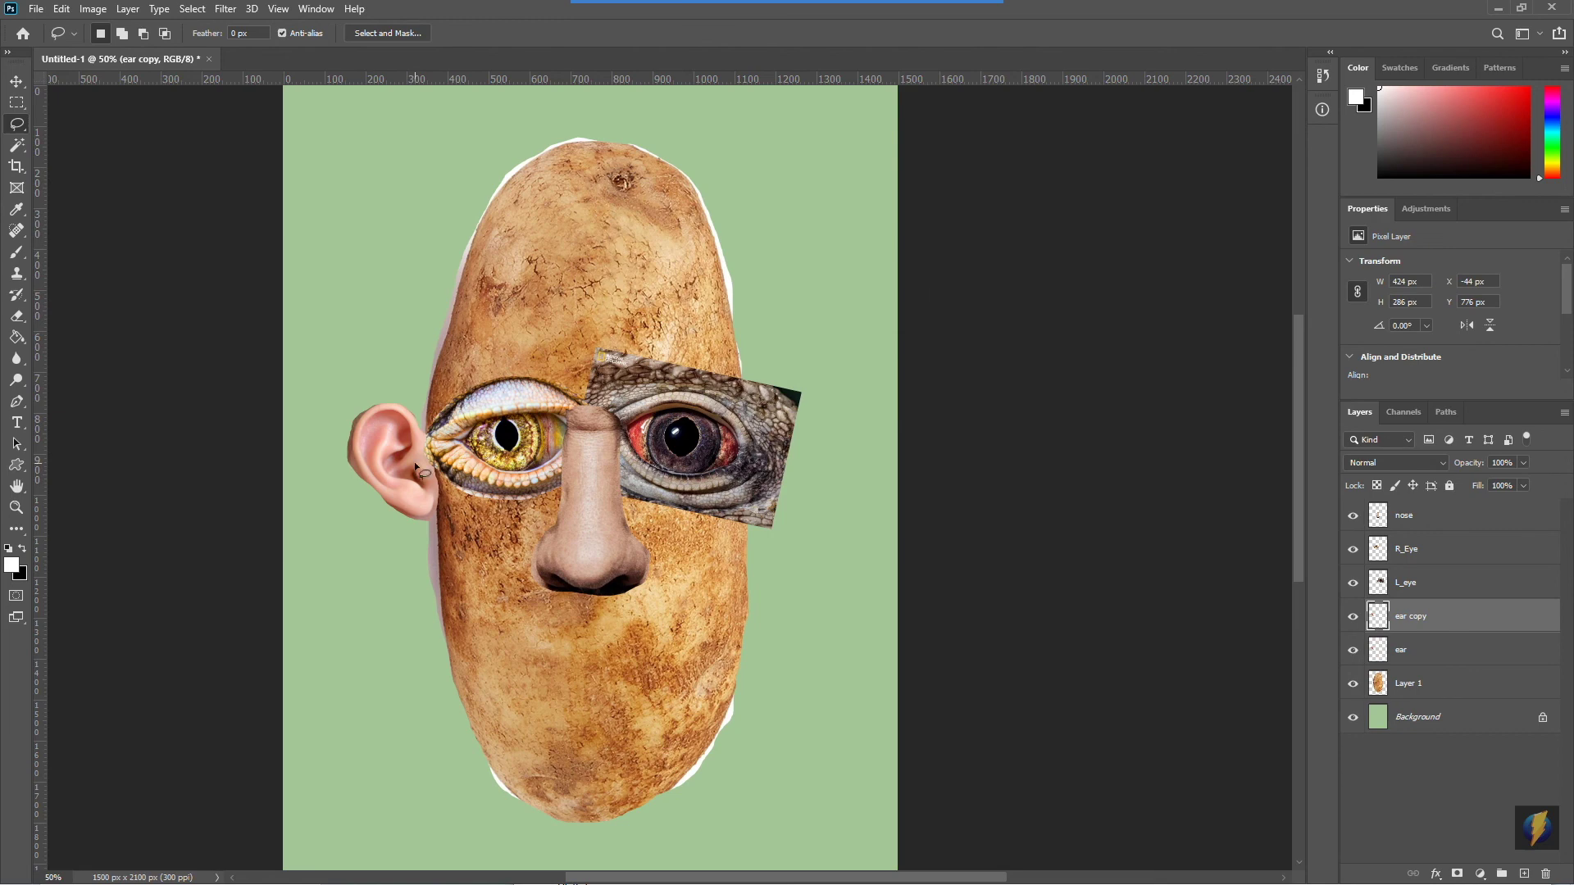
pyautogui.moveTo(400, 459)
pyautogui.mouseDown()
pyautogui.moveTo(510, 497)
pyautogui.moveTo(403, 461)
pyautogui.mouseUp()
pyautogui.click(729, 564)
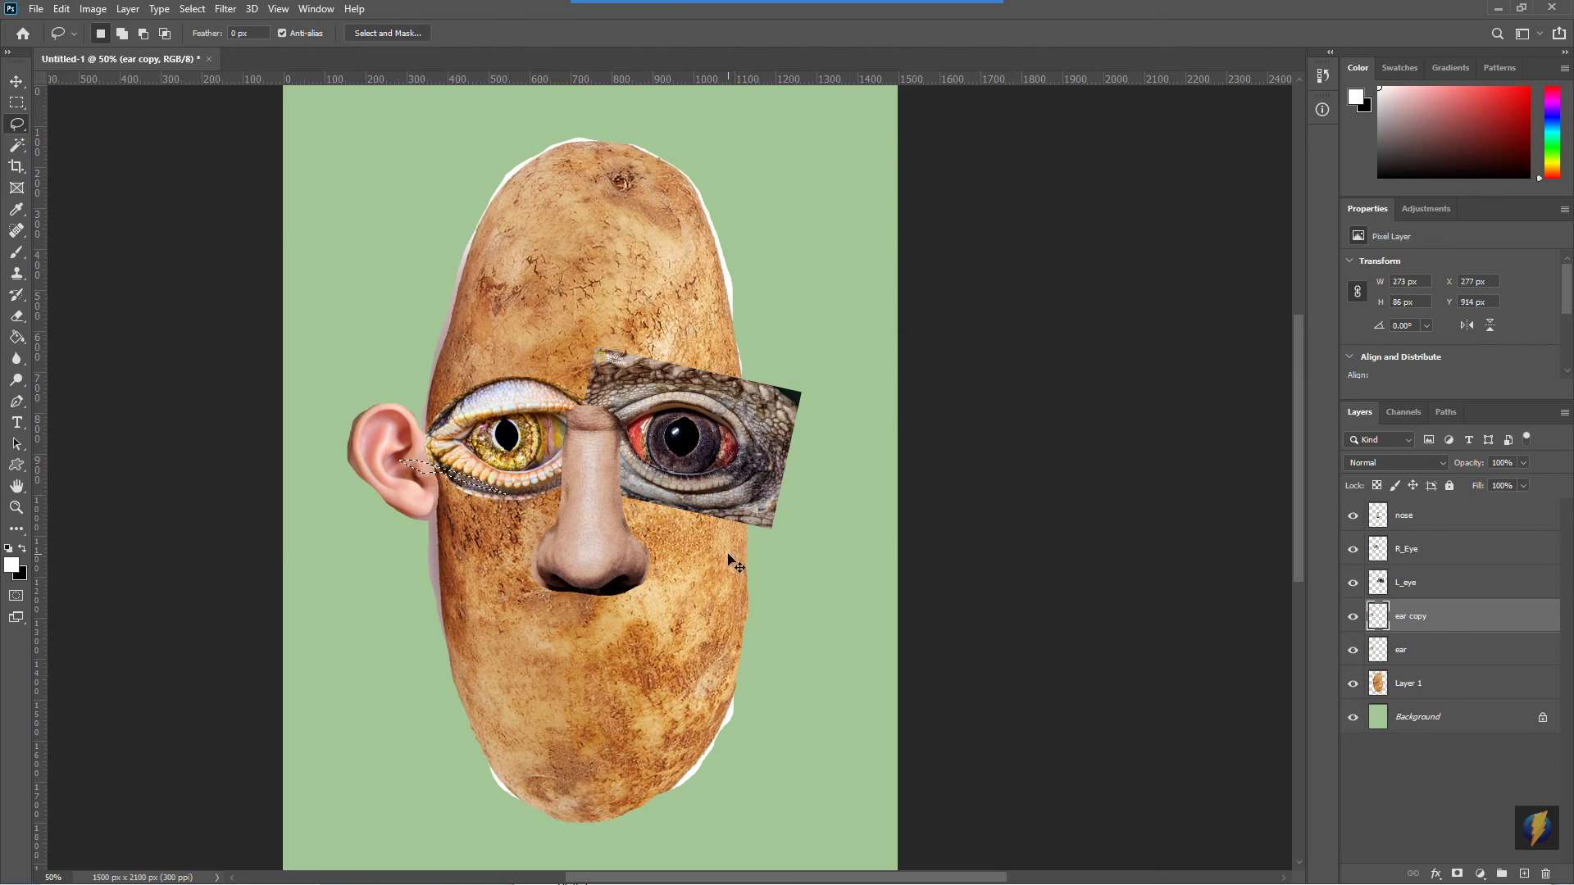
pyautogui.click(17, 81)
pyautogui.moveTo(387, 452); pyautogui.dragTo(822, 645)
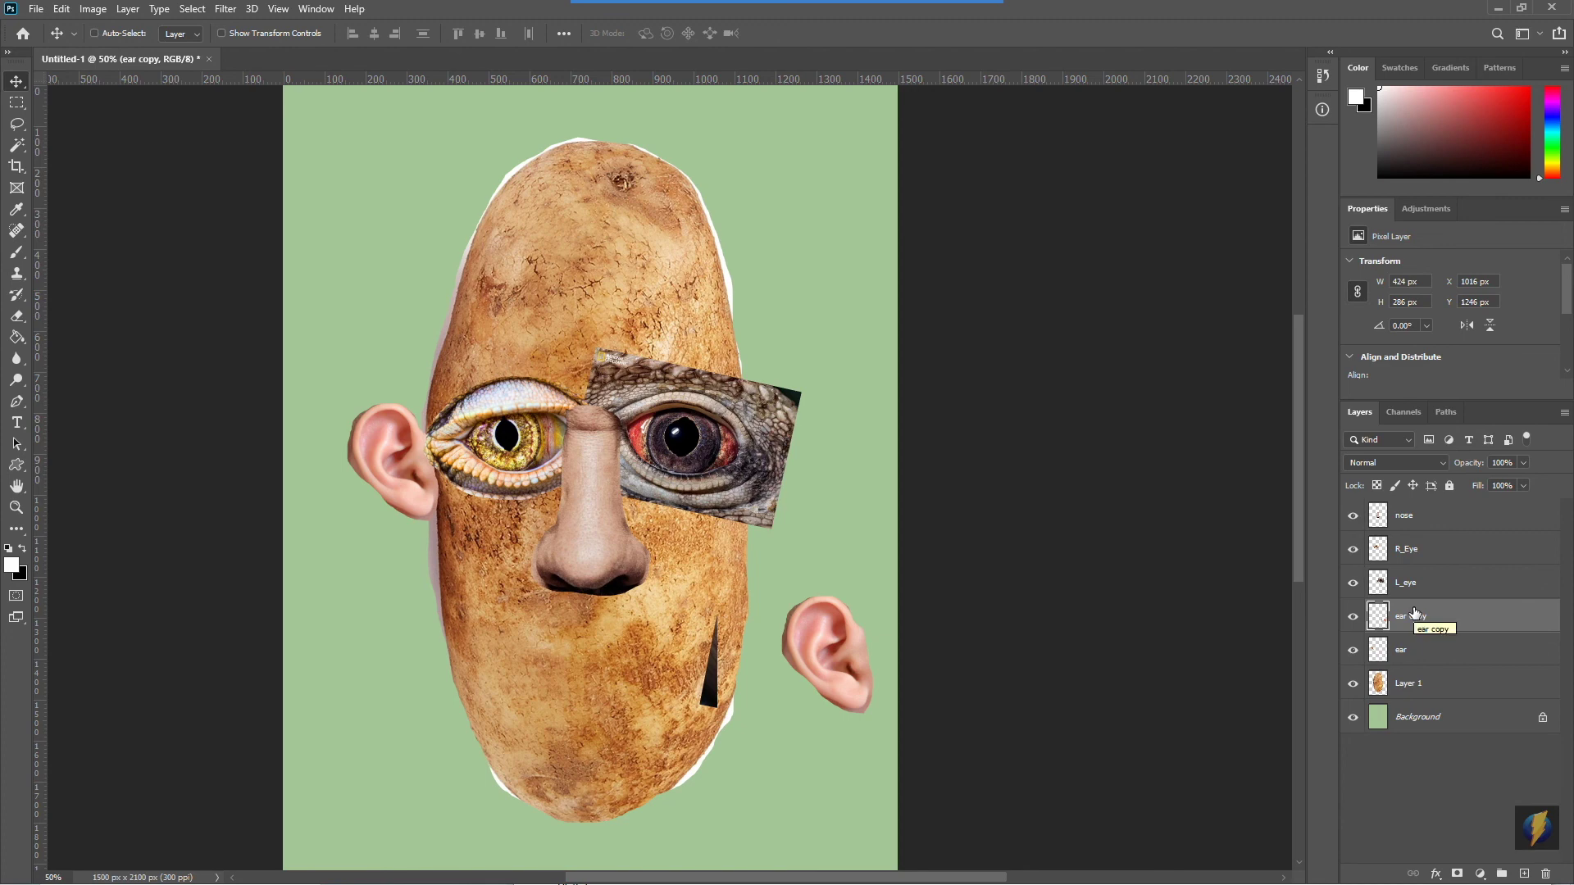
pyautogui.click(1546, 876)
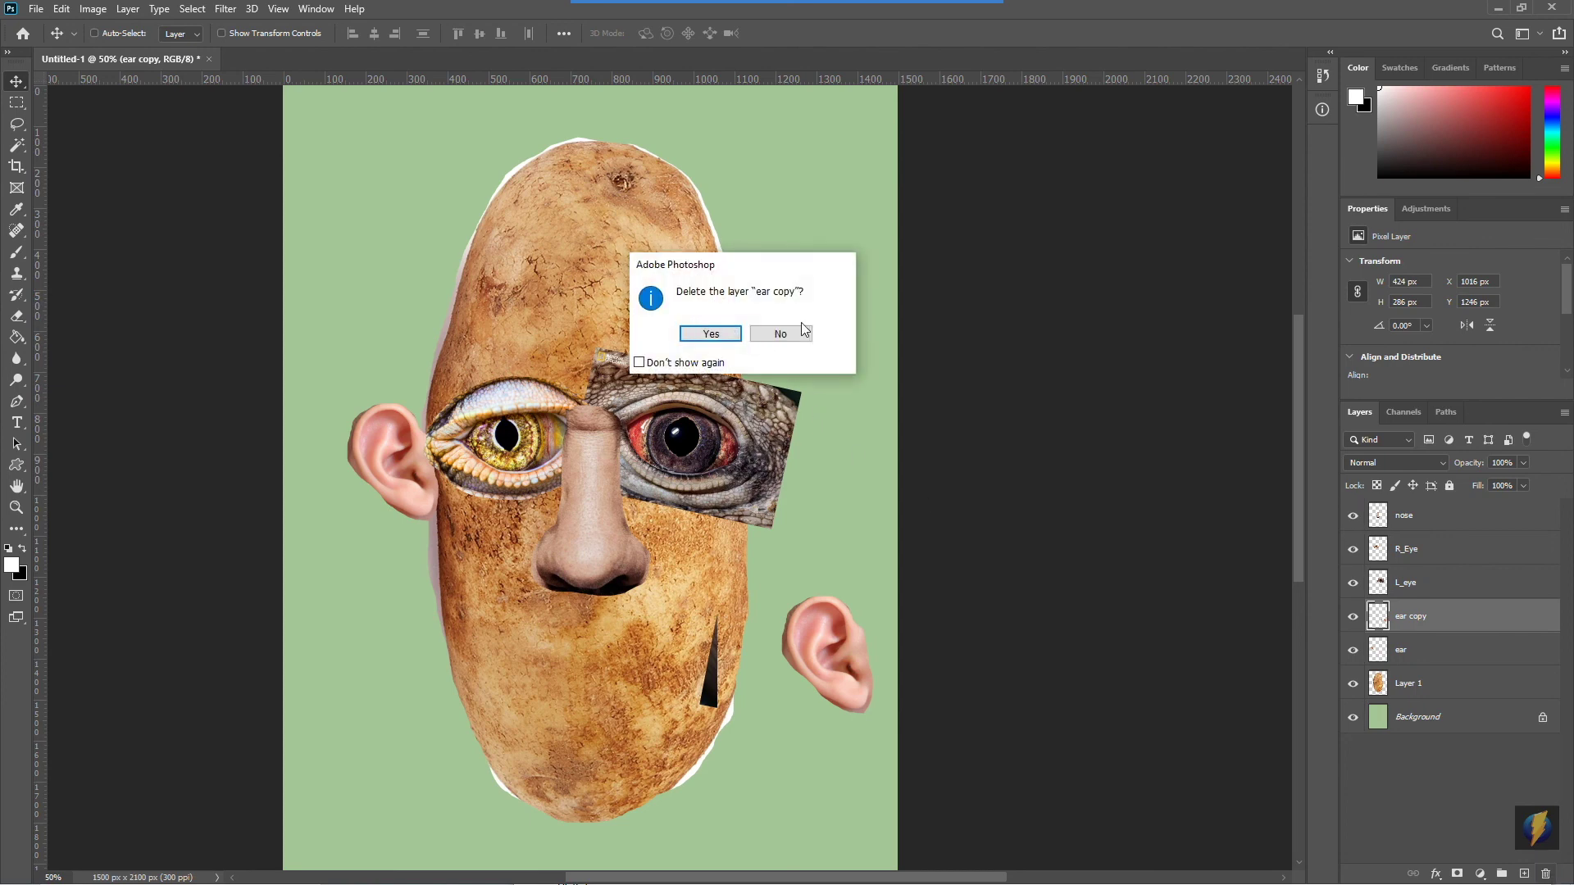
pyautogui.click(710, 334)
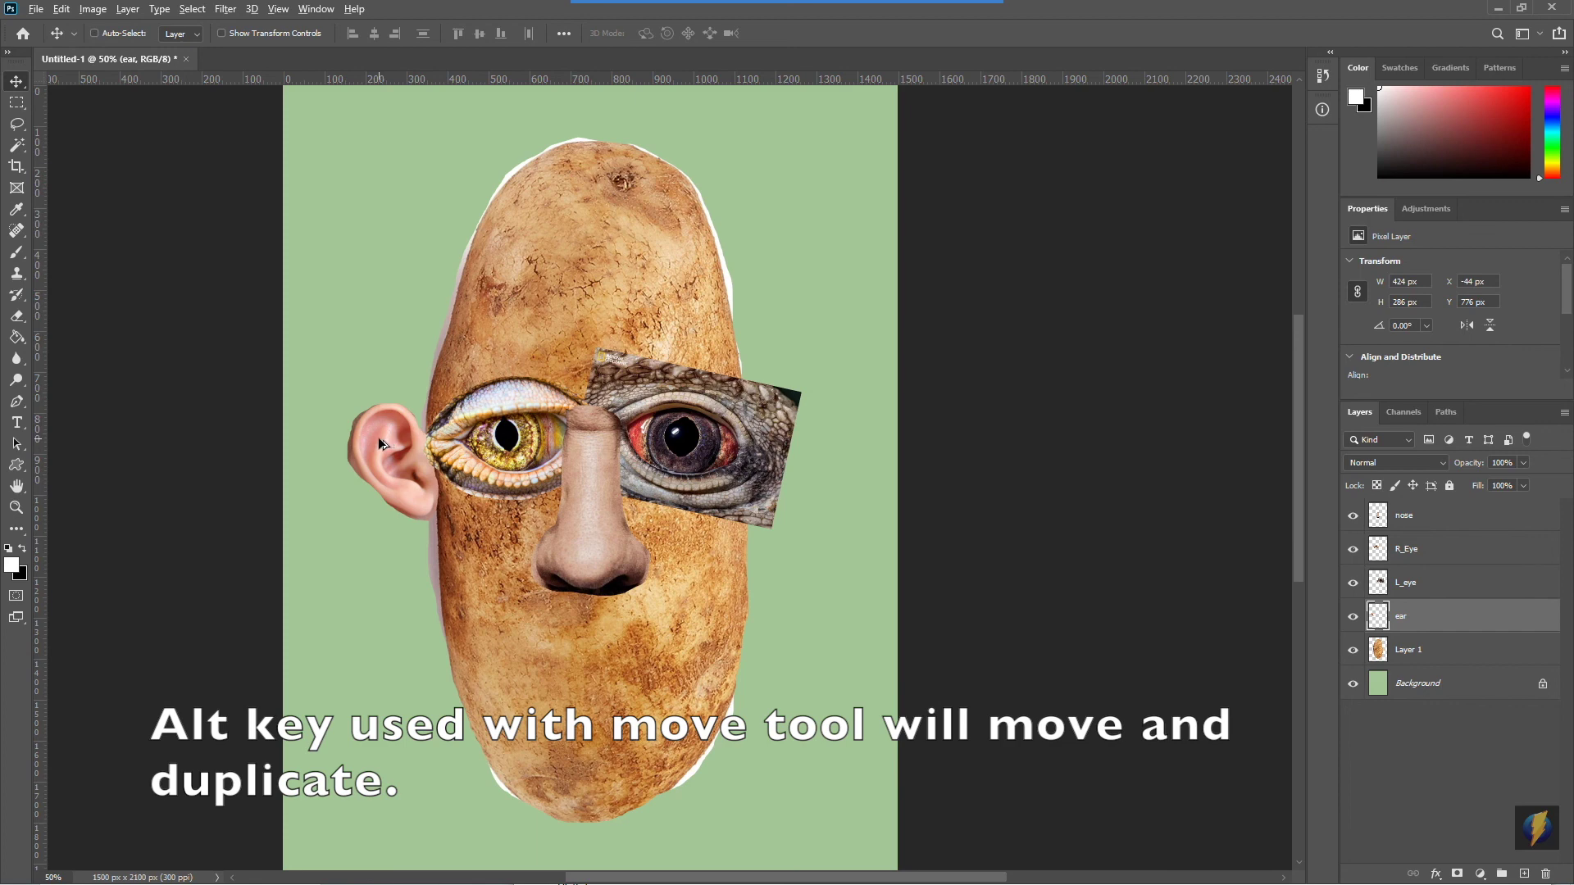
# Duplicate the ear by moving a copy to the potato's lower right, and flip the copy horizontally
pyautogui.moveTo(379, 443); pyautogui.dragTo(792, 617)
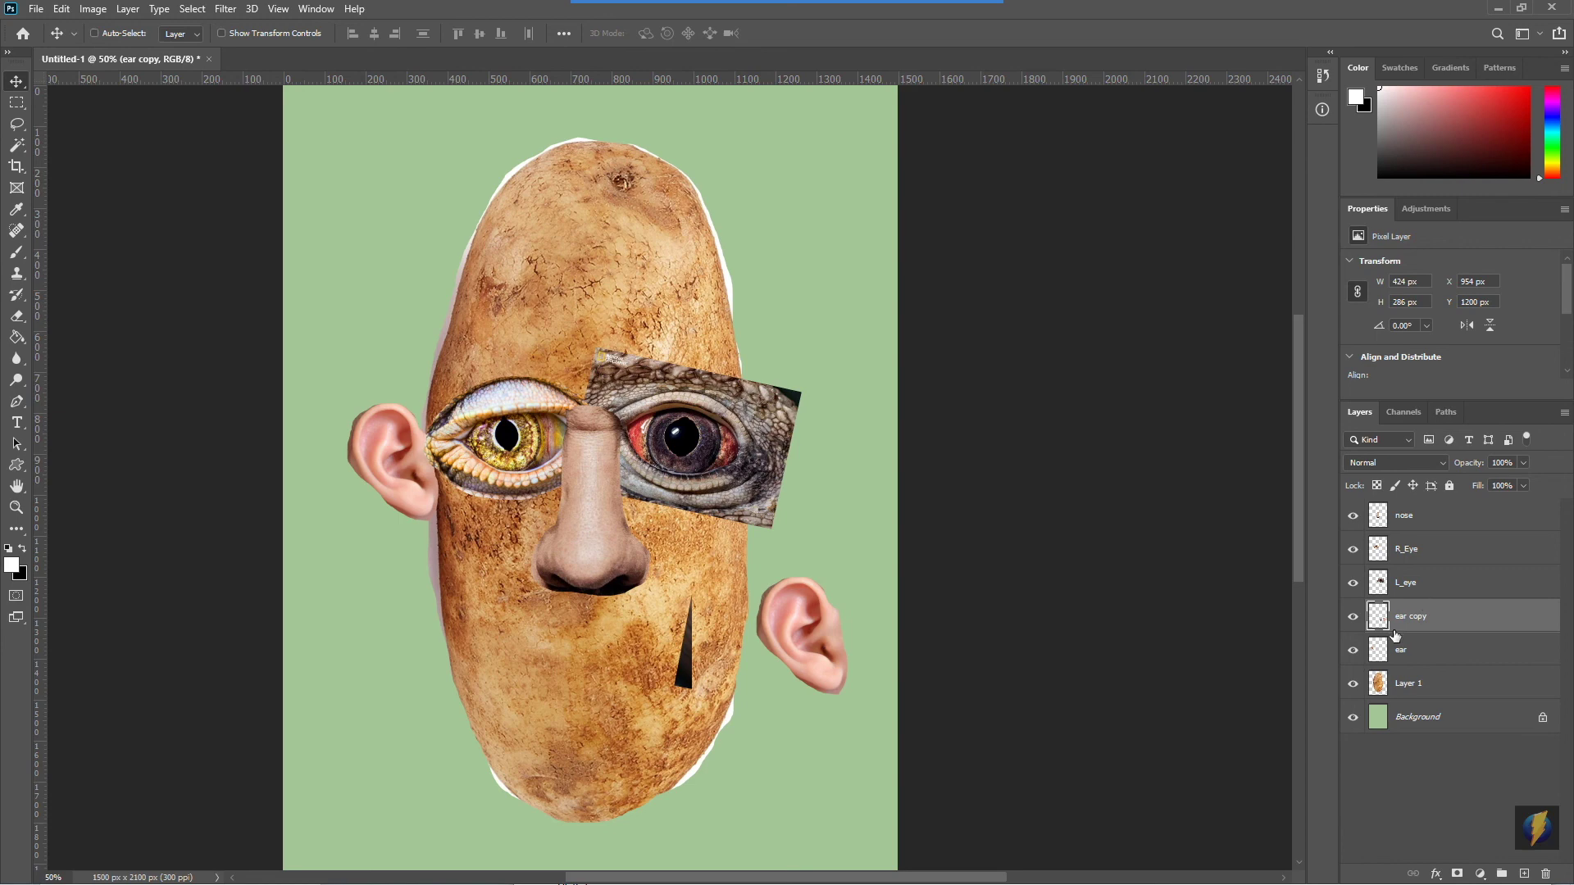
pyautogui.click(63, 9)
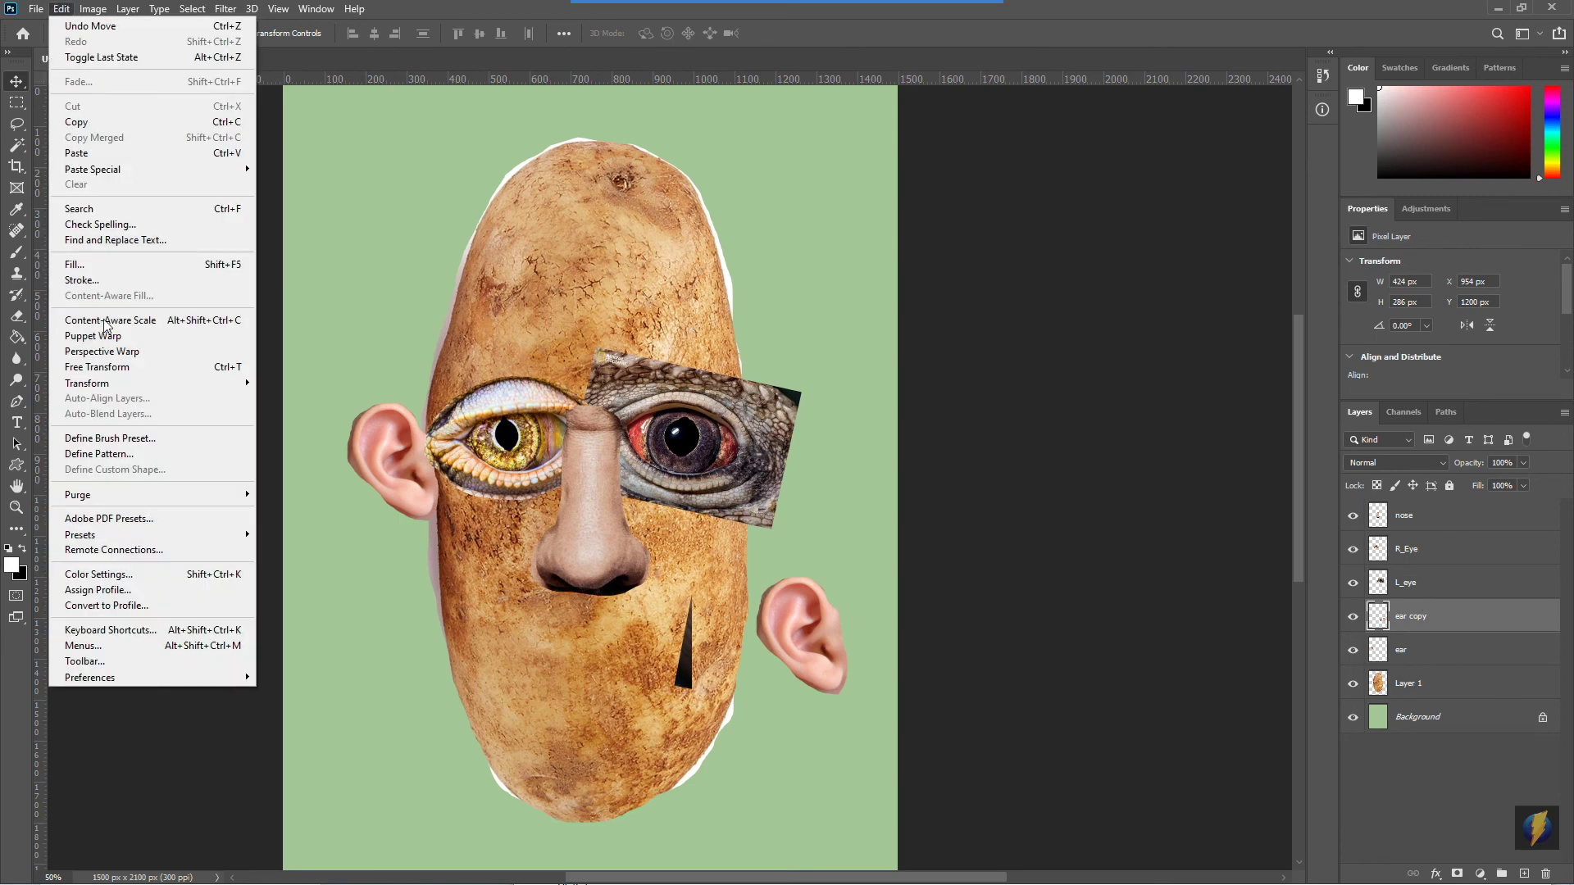
pyautogui.moveTo(192, 385)
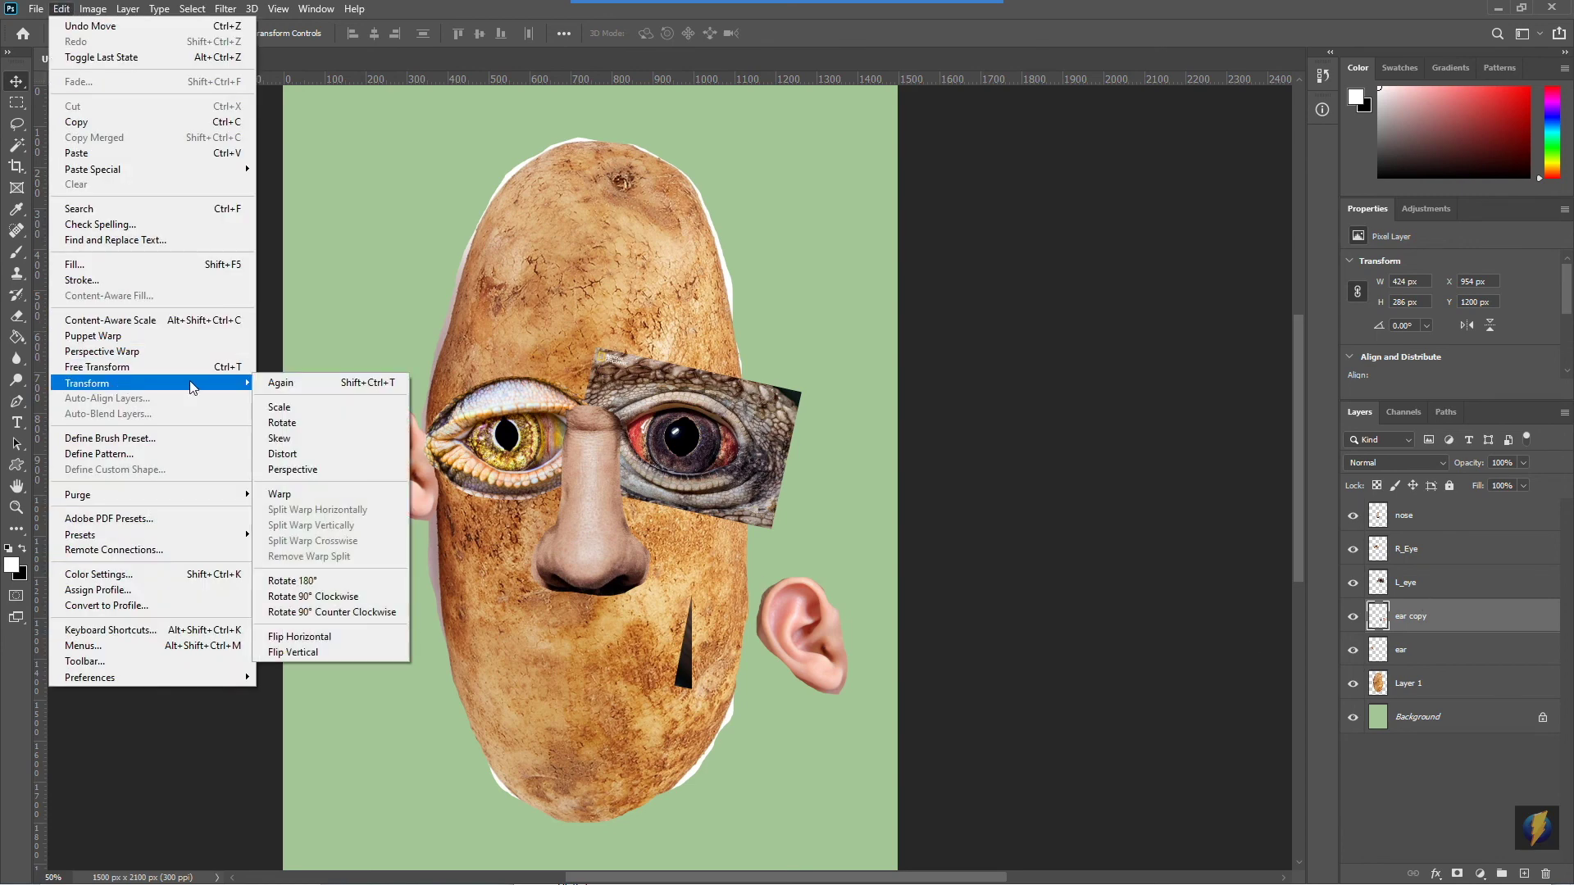
pyautogui.click(328, 638)
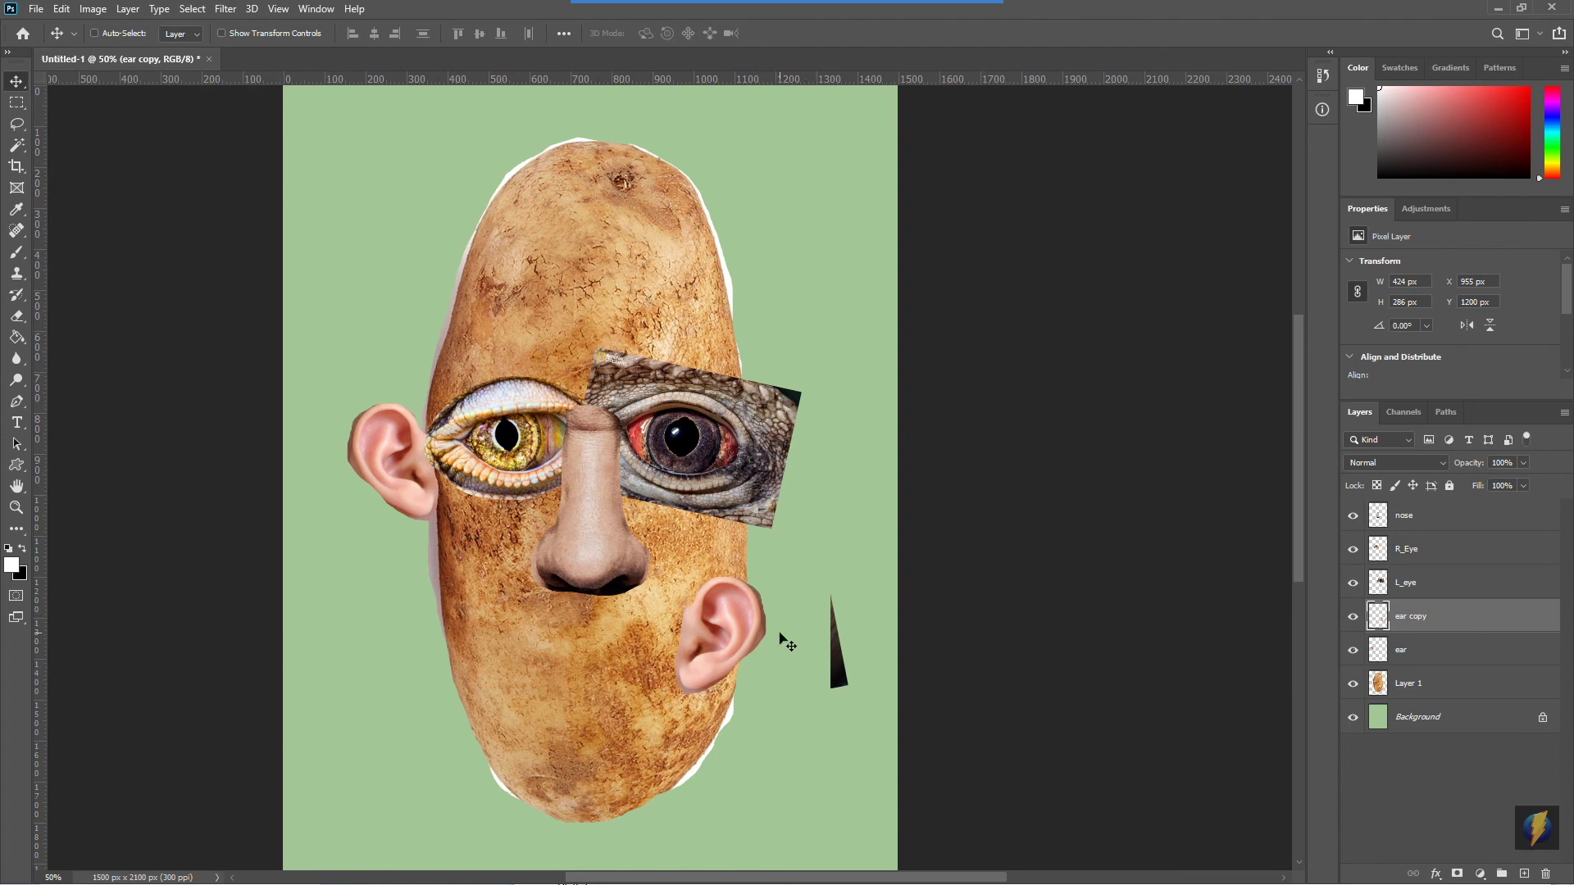
# Position the flipped ear at the potato's right edge beside the reptile eye, and move its layer above R_Eye
pyautogui.moveTo(732, 643); pyautogui.dragTo(781, 464)
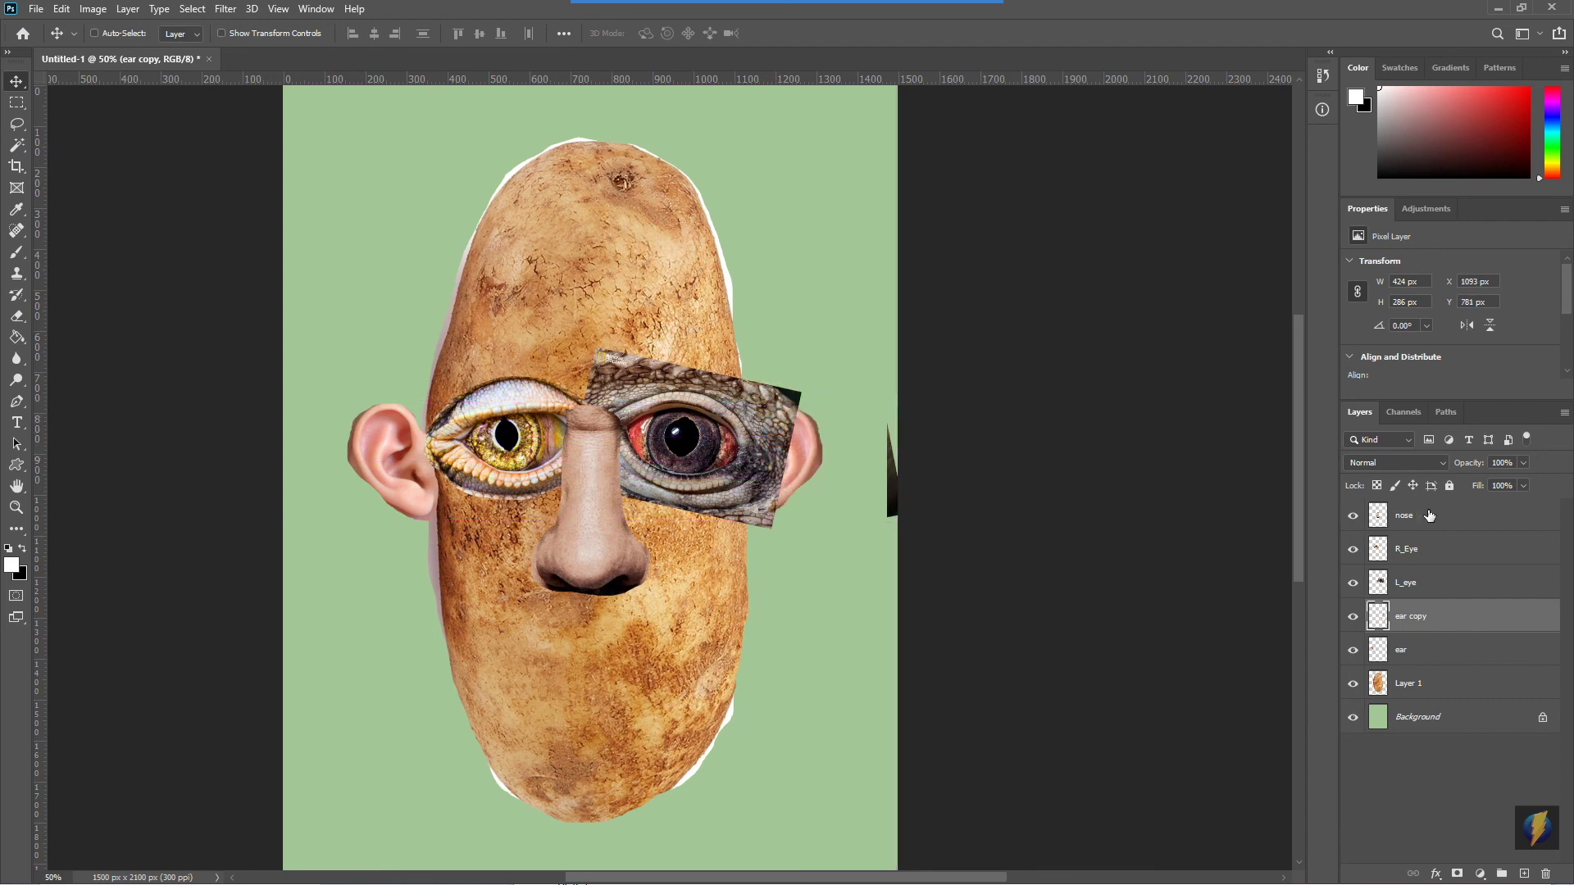
pyautogui.moveTo(1426, 623); pyautogui.dragTo(1417, 534)
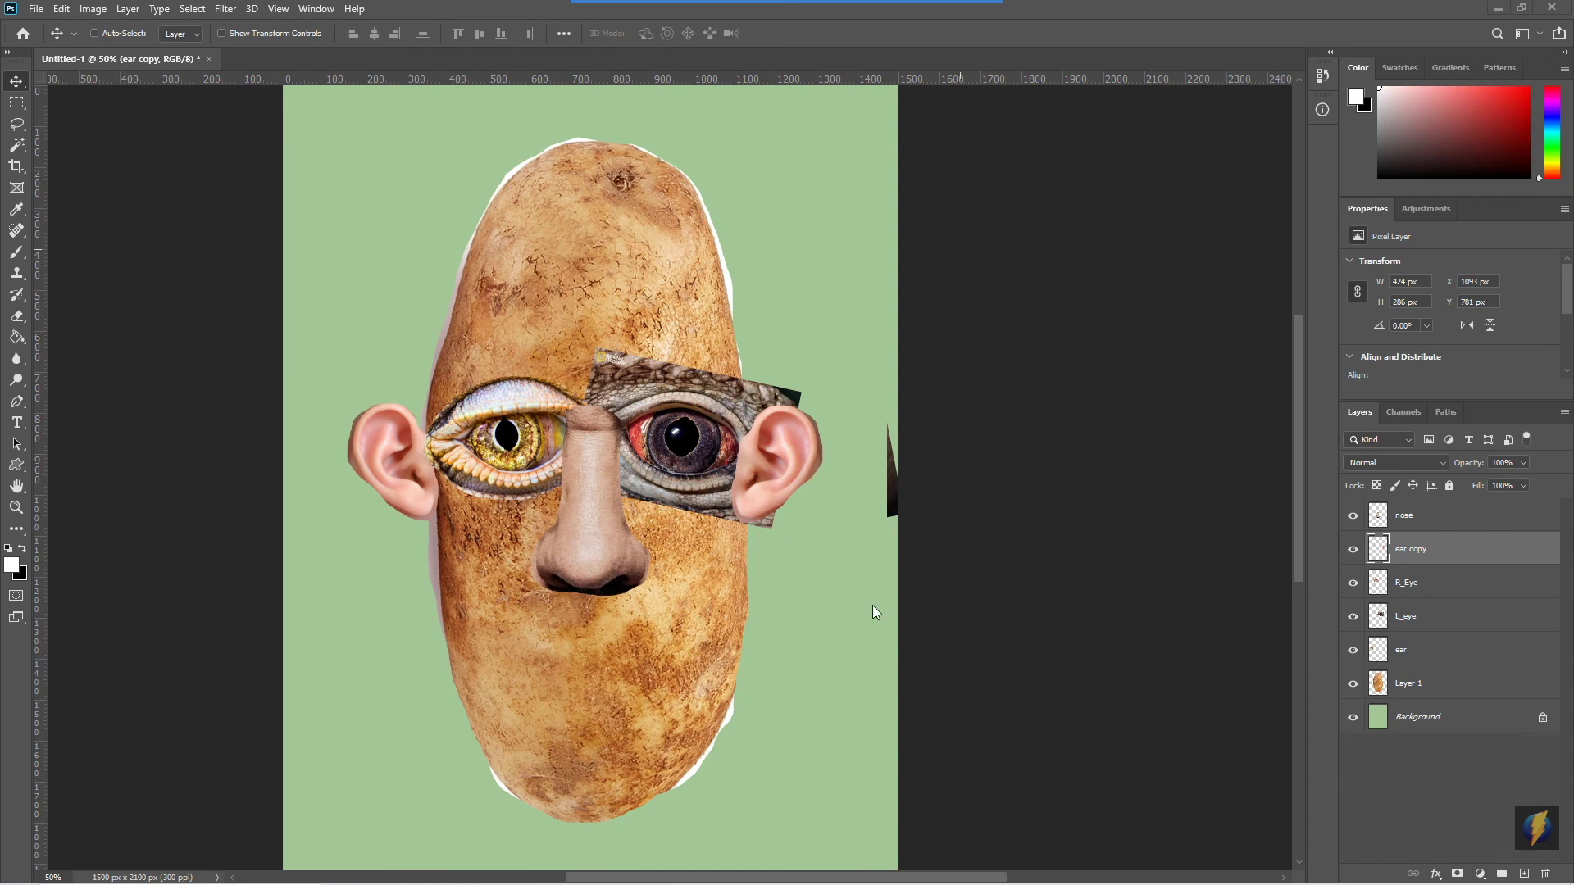
# Place the man's portrait photo from the first_assignment folder into the composite and move its layer above the nose layer
pyautogui.moveTo(673, 881)
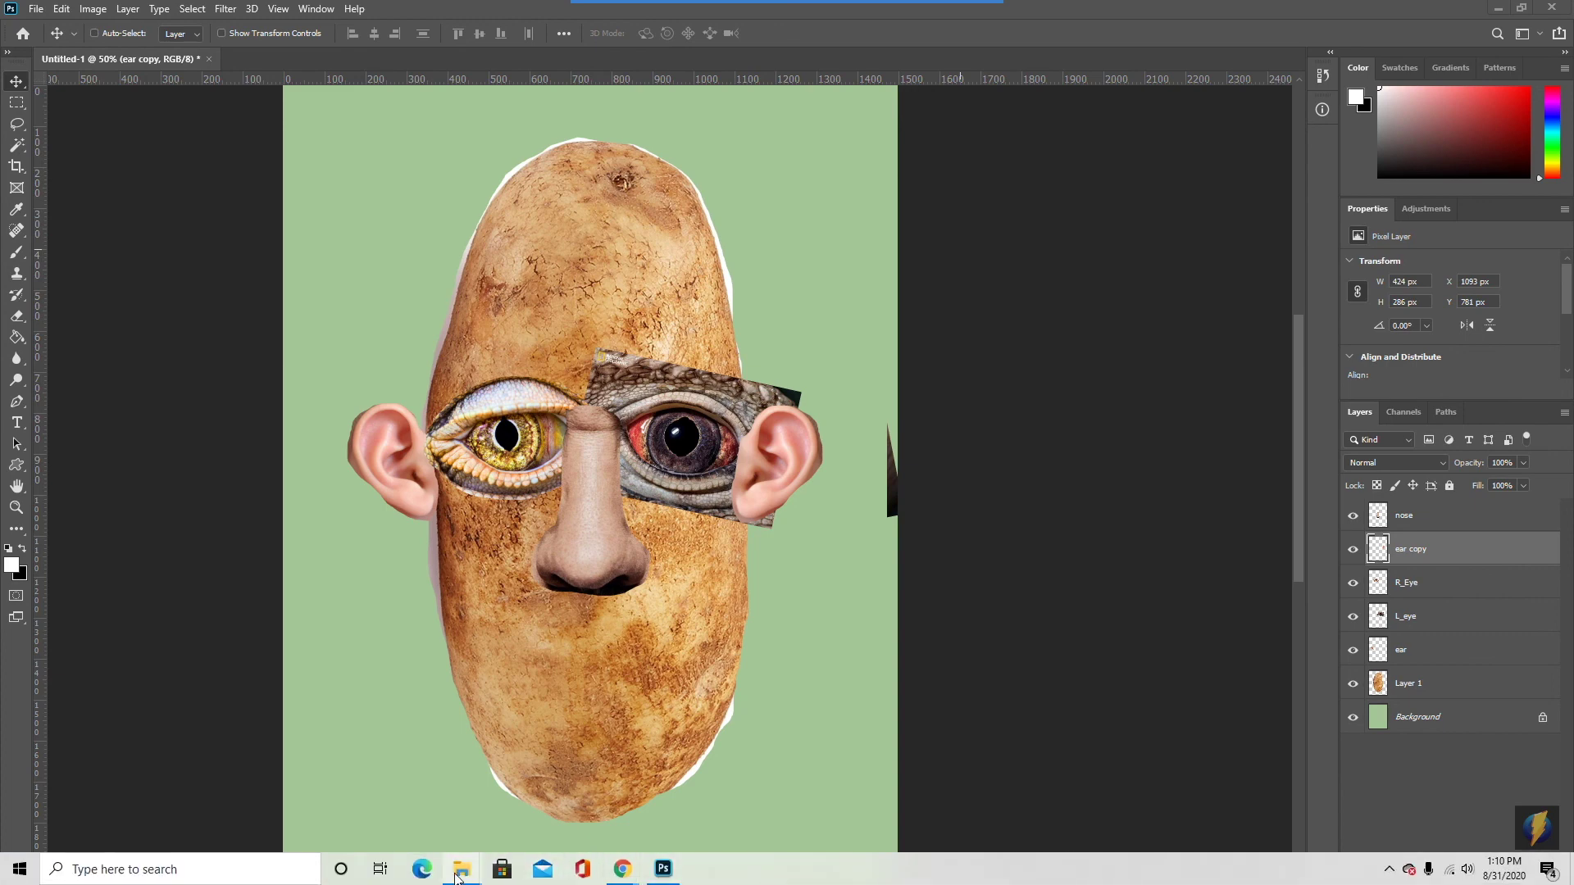
pyautogui.moveTo(457, 876)
pyautogui.click(566, 779)
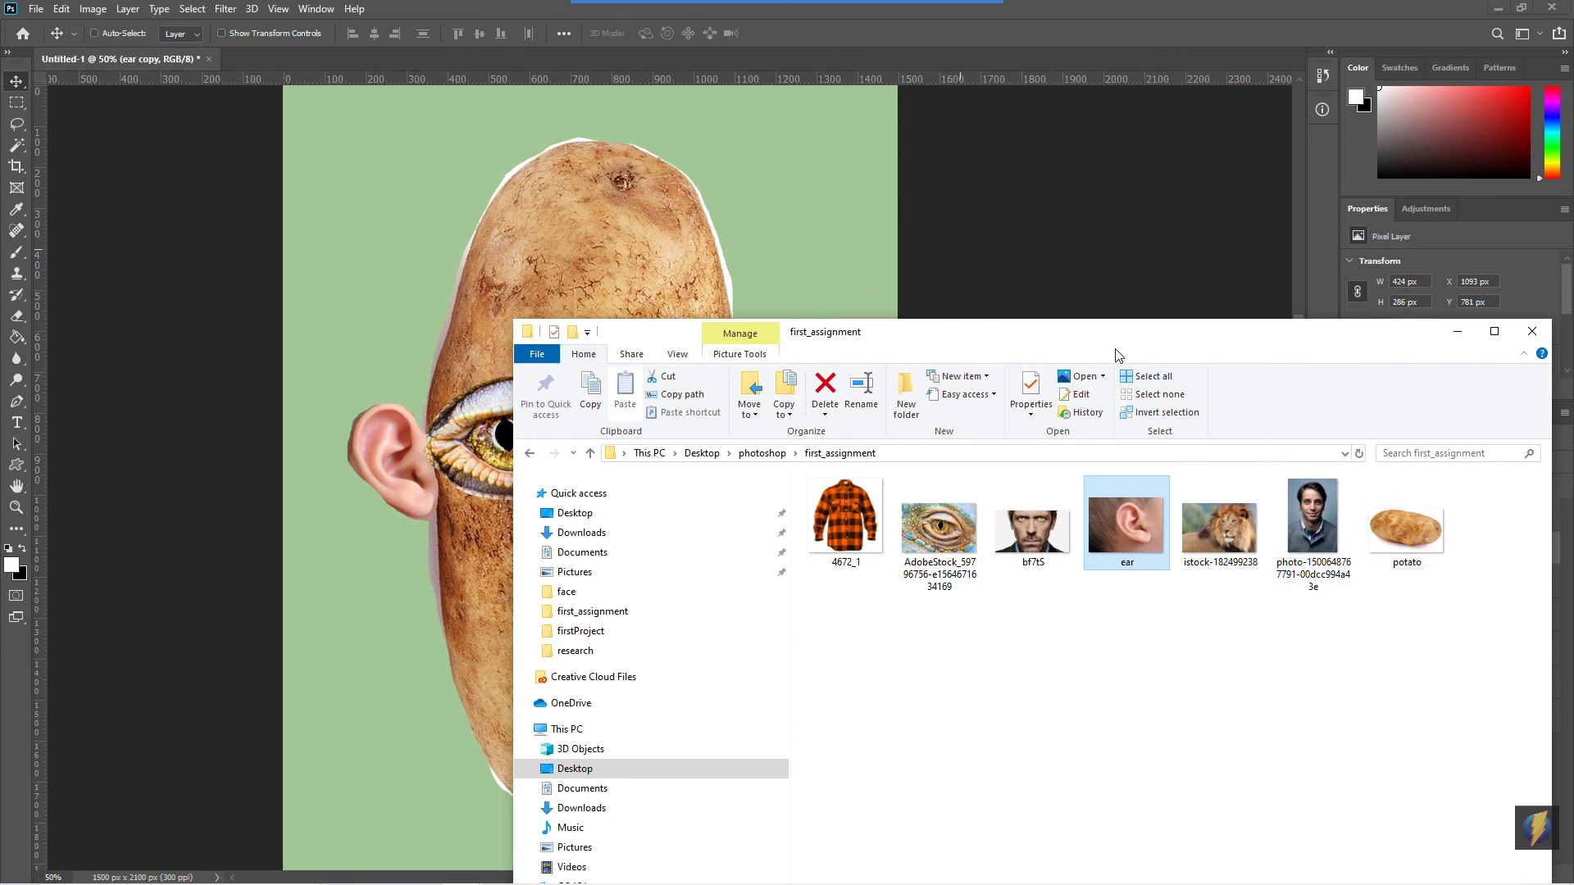
pyautogui.moveTo(1316, 517); pyautogui.dragTo(580, 271)
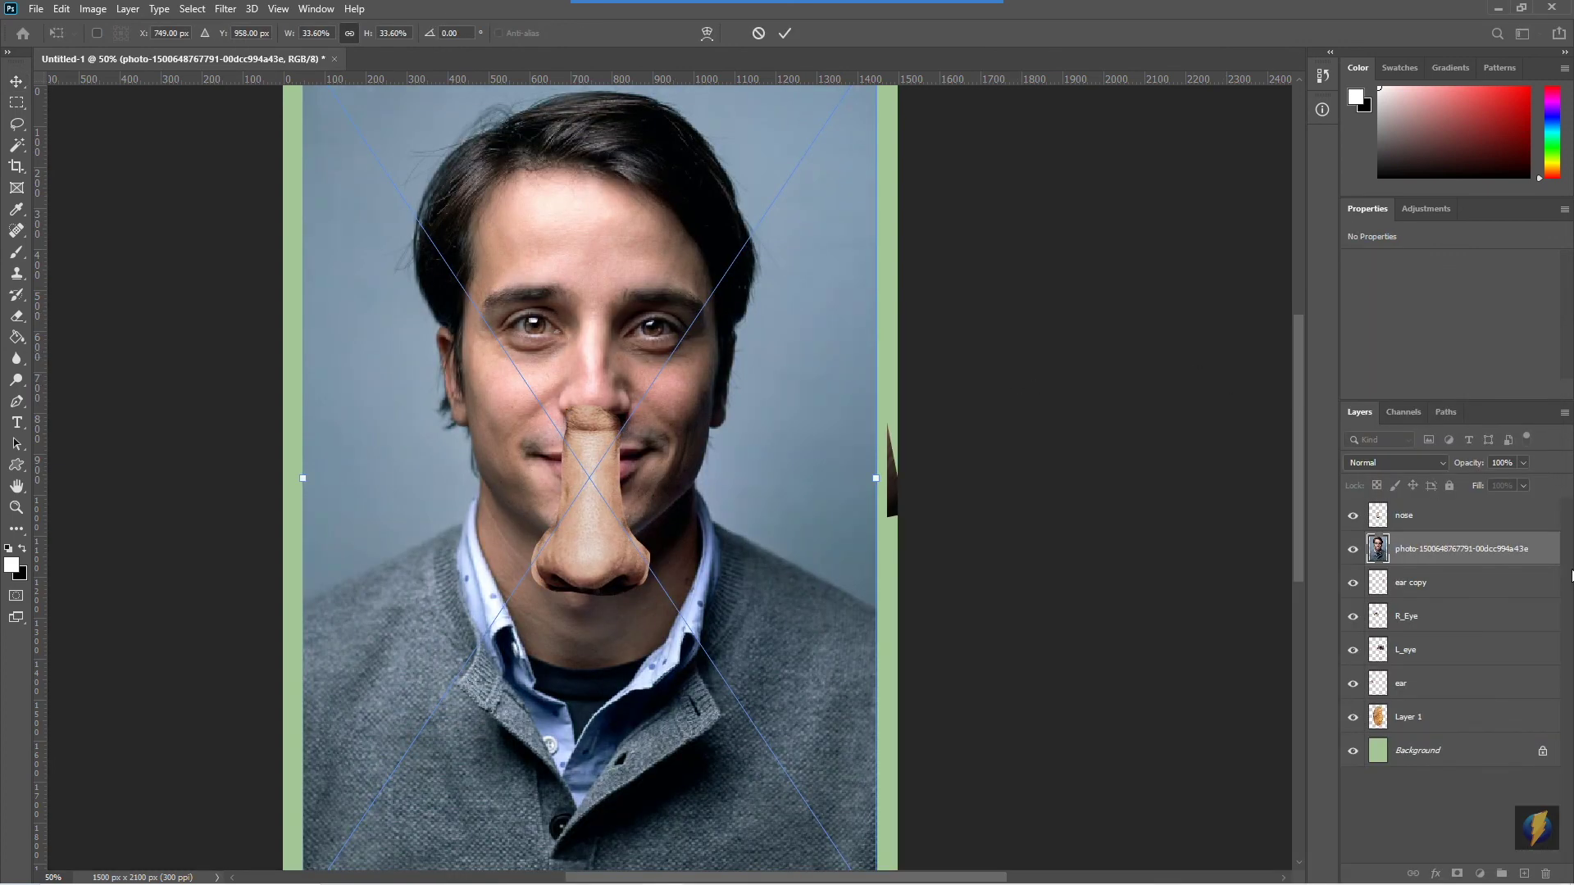
pyautogui.moveTo(1441, 551); pyautogui.dragTo(1435, 525)
pyautogui.moveTo(1428, 508); pyautogui.dragTo(1431, 512)
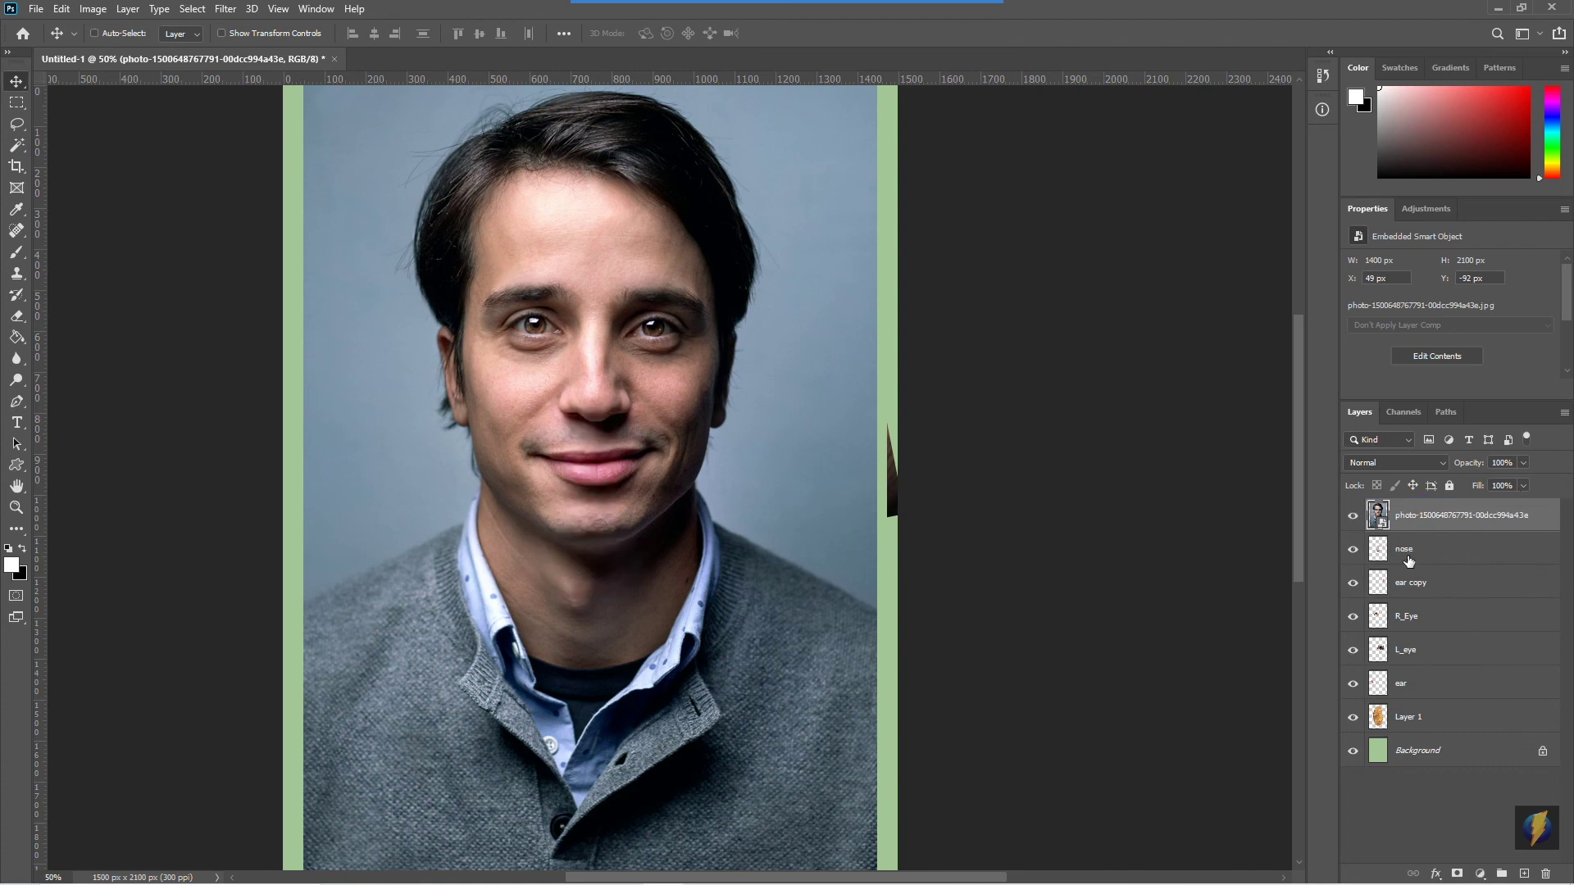
# Rasterize the portrait photo layer and draw a Lasso selection around the man's mouth
pyautogui.moveTo(1381, 525); pyautogui.dragTo(1418, 524)
pyautogui.rightClick(1418, 518)
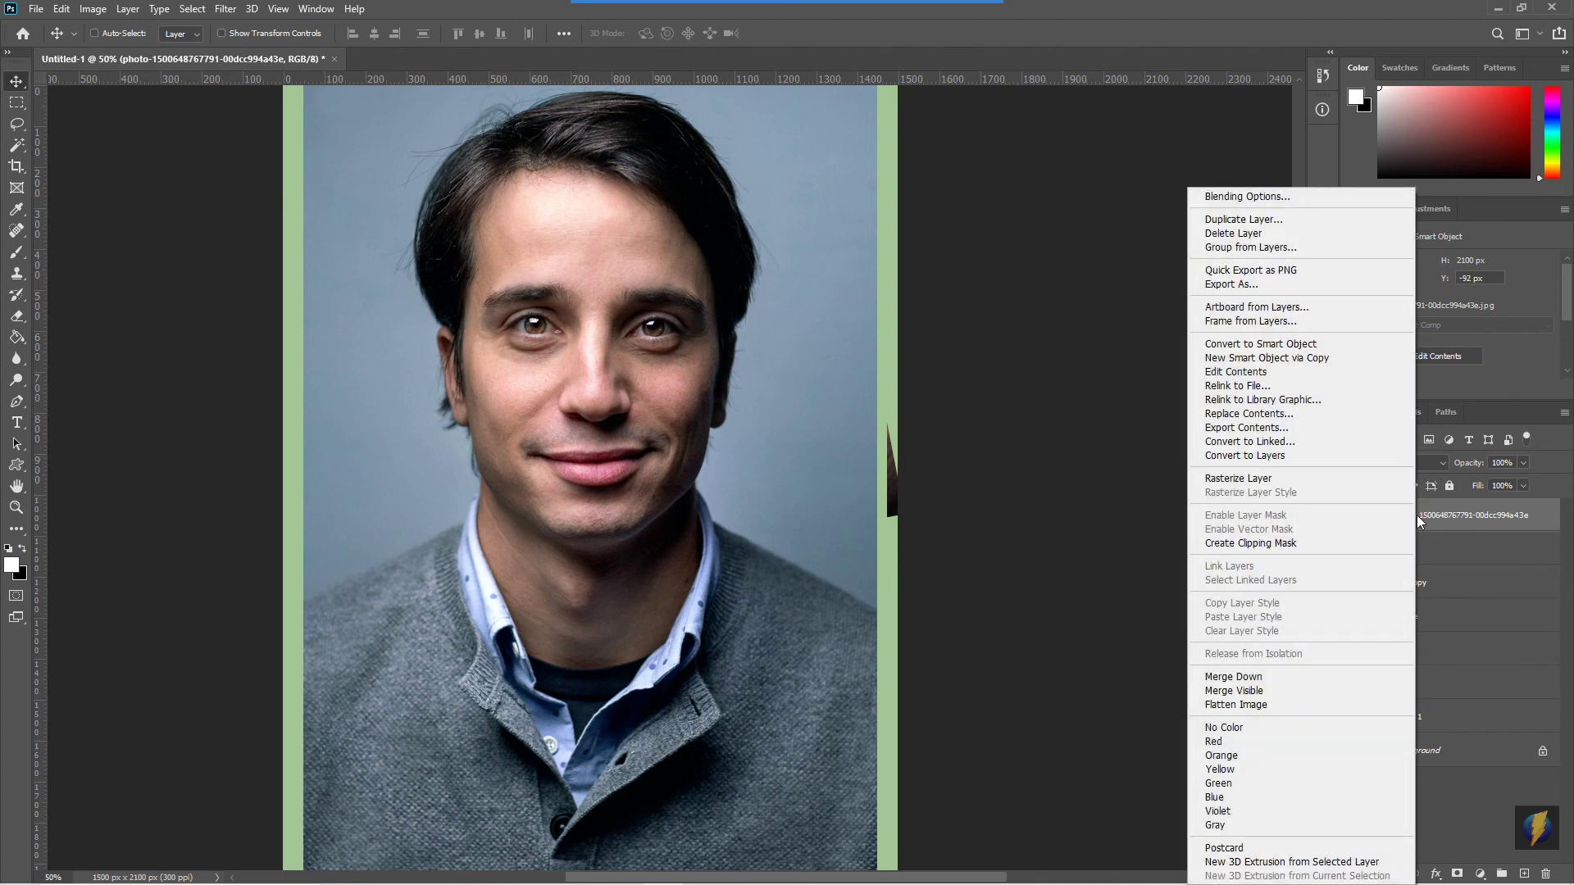
pyautogui.click(1246, 479)
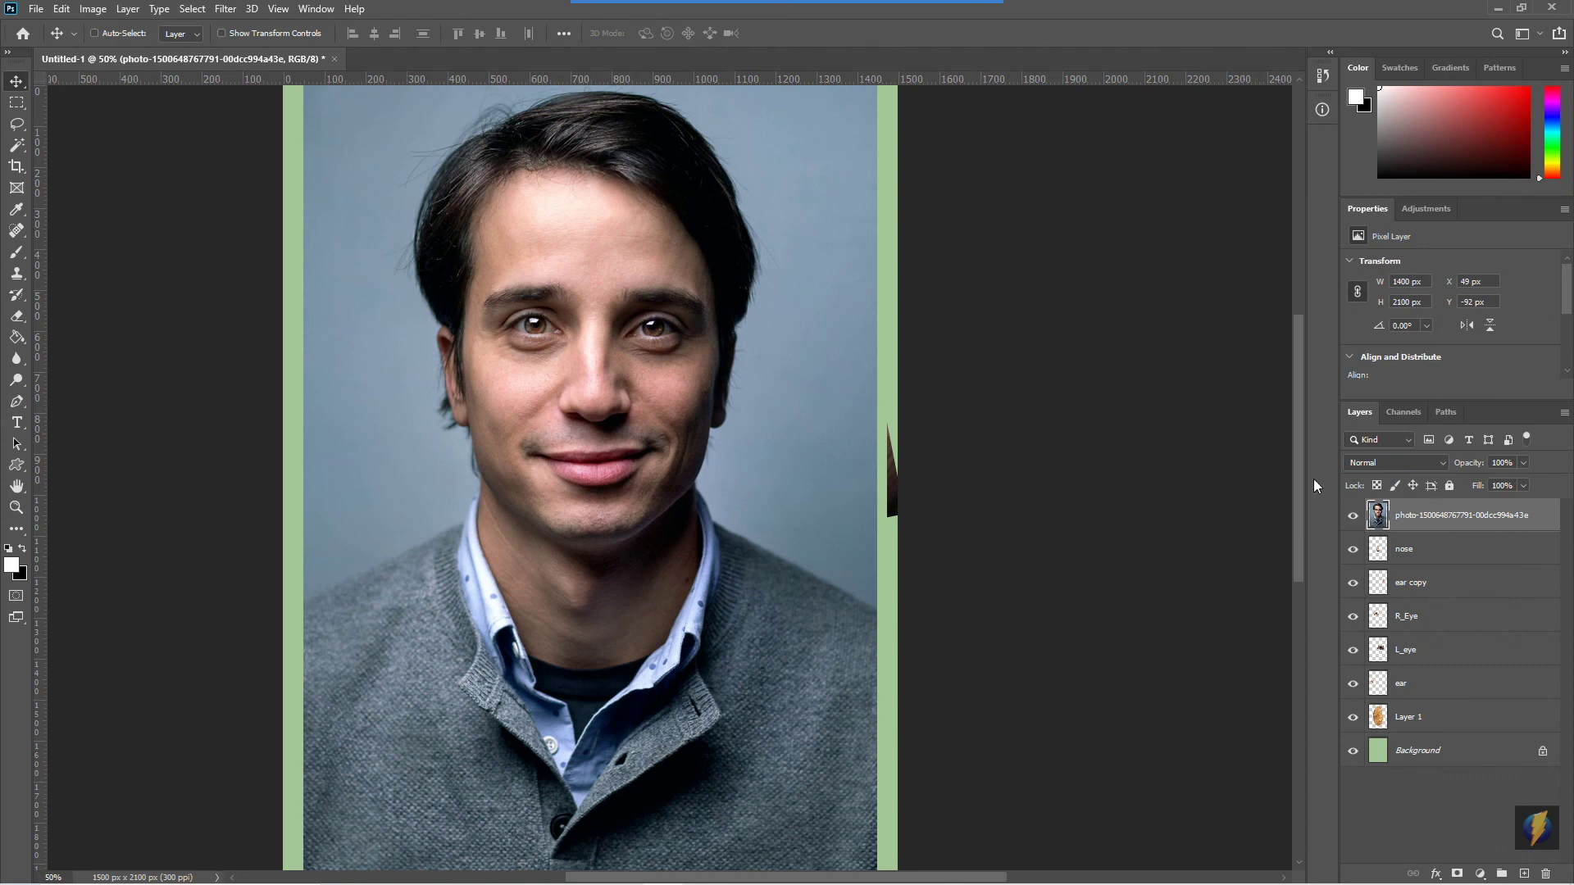
pyautogui.click(16, 124)
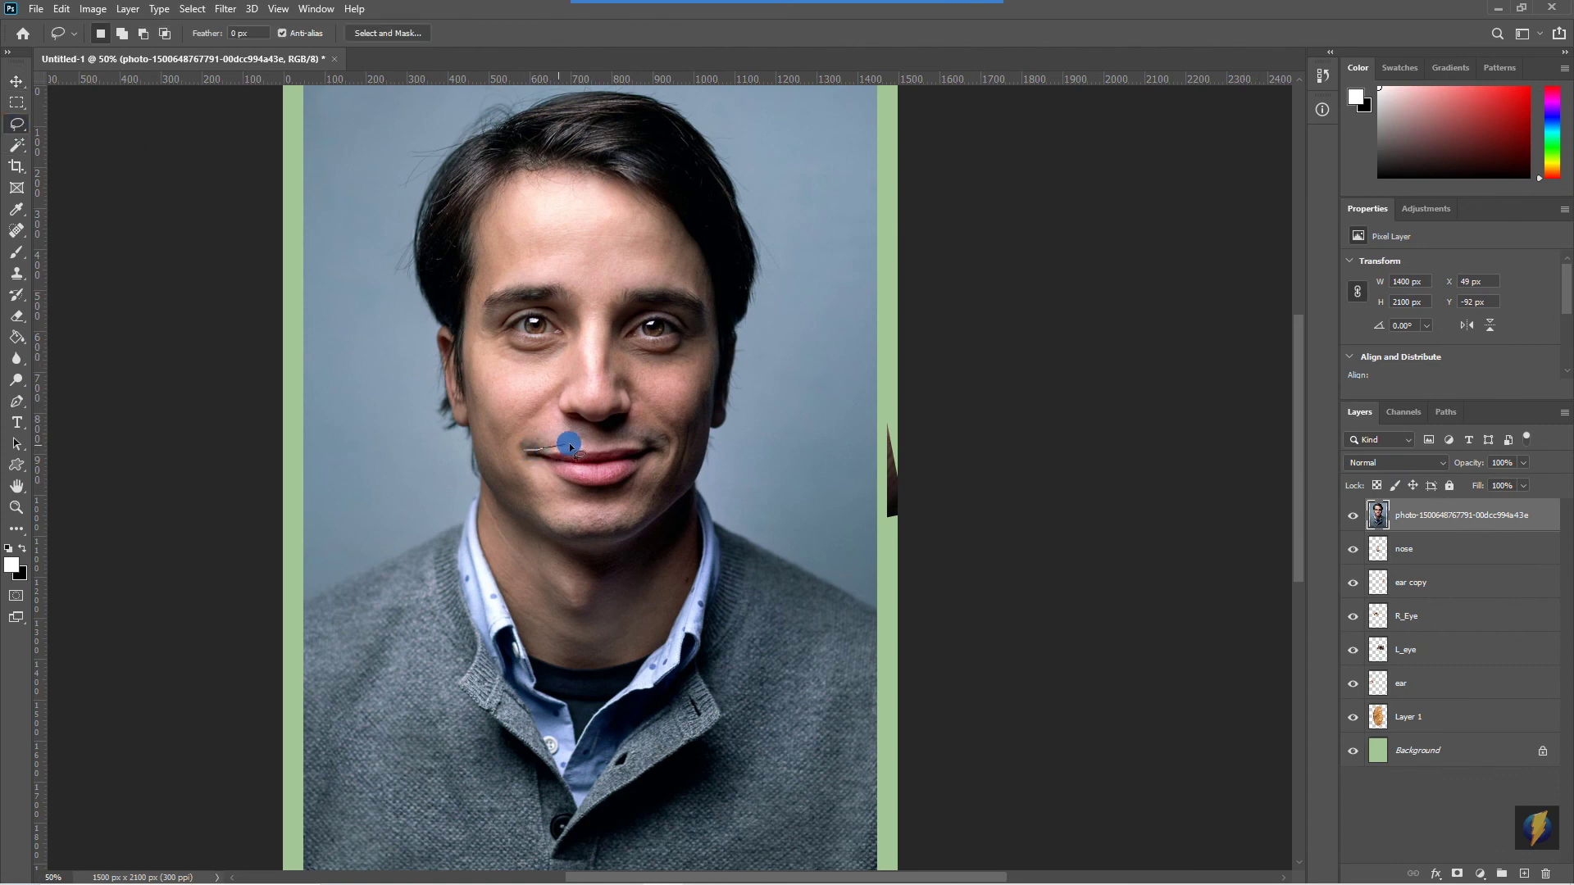
pyautogui.moveTo(601, 445)
pyautogui.mouseDown()
pyautogui.moveTo(666, 444)
pyautogui.moveTo(614, 490)
pyautogui.moveTo(525, 449)
pyautogui.mouseUp()
# Invert the mouth selection and delete the rest of the portrait from its layer
pyautogui.click(198, 13)
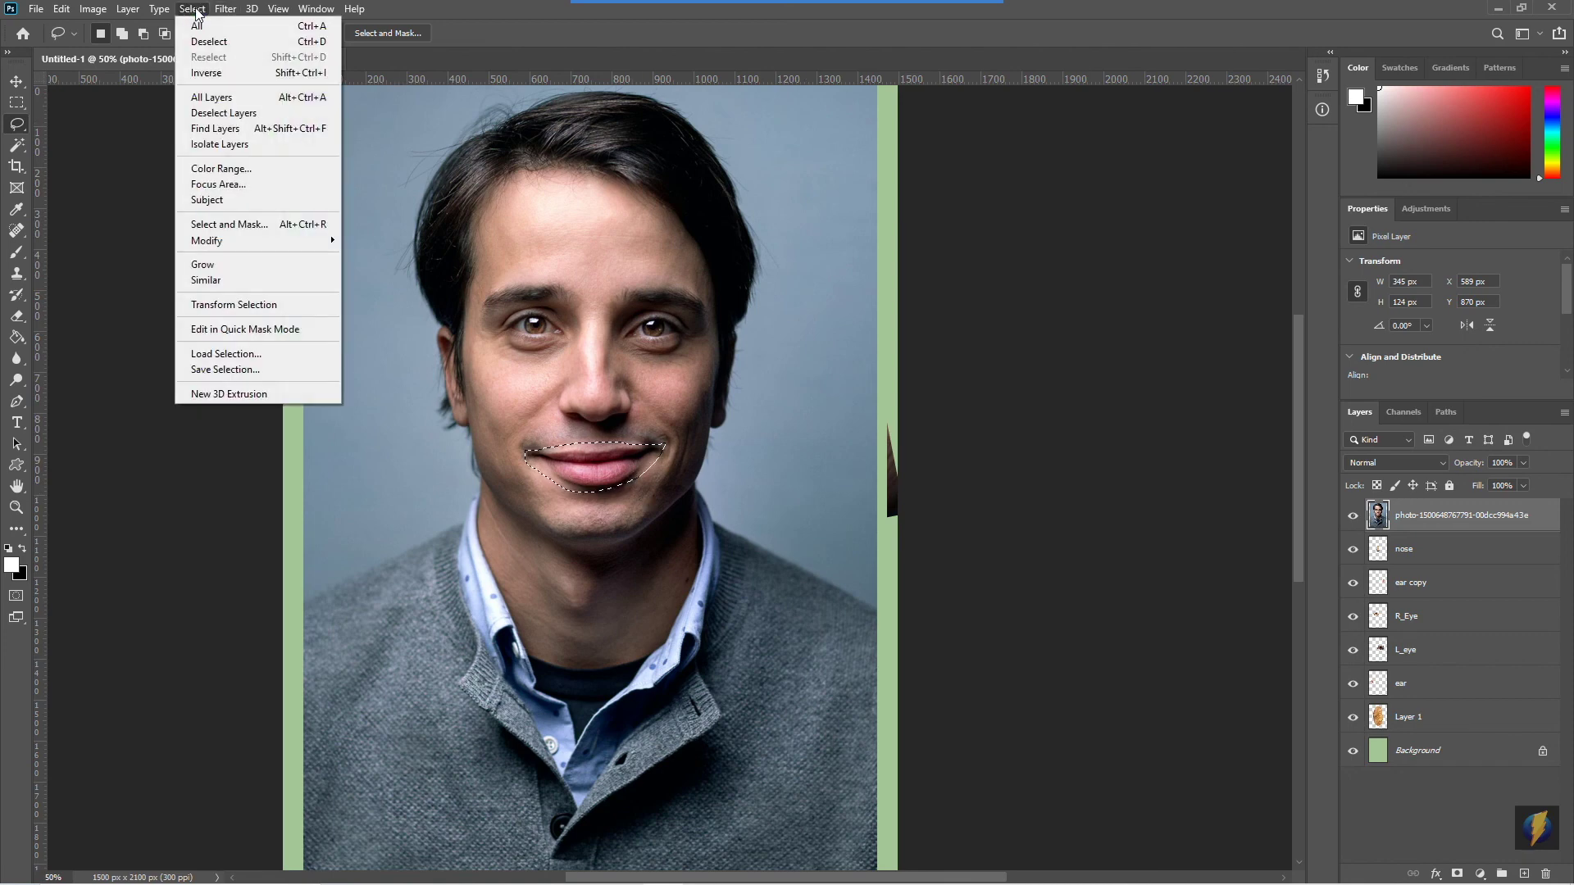
pyautogui.click(205, 72)
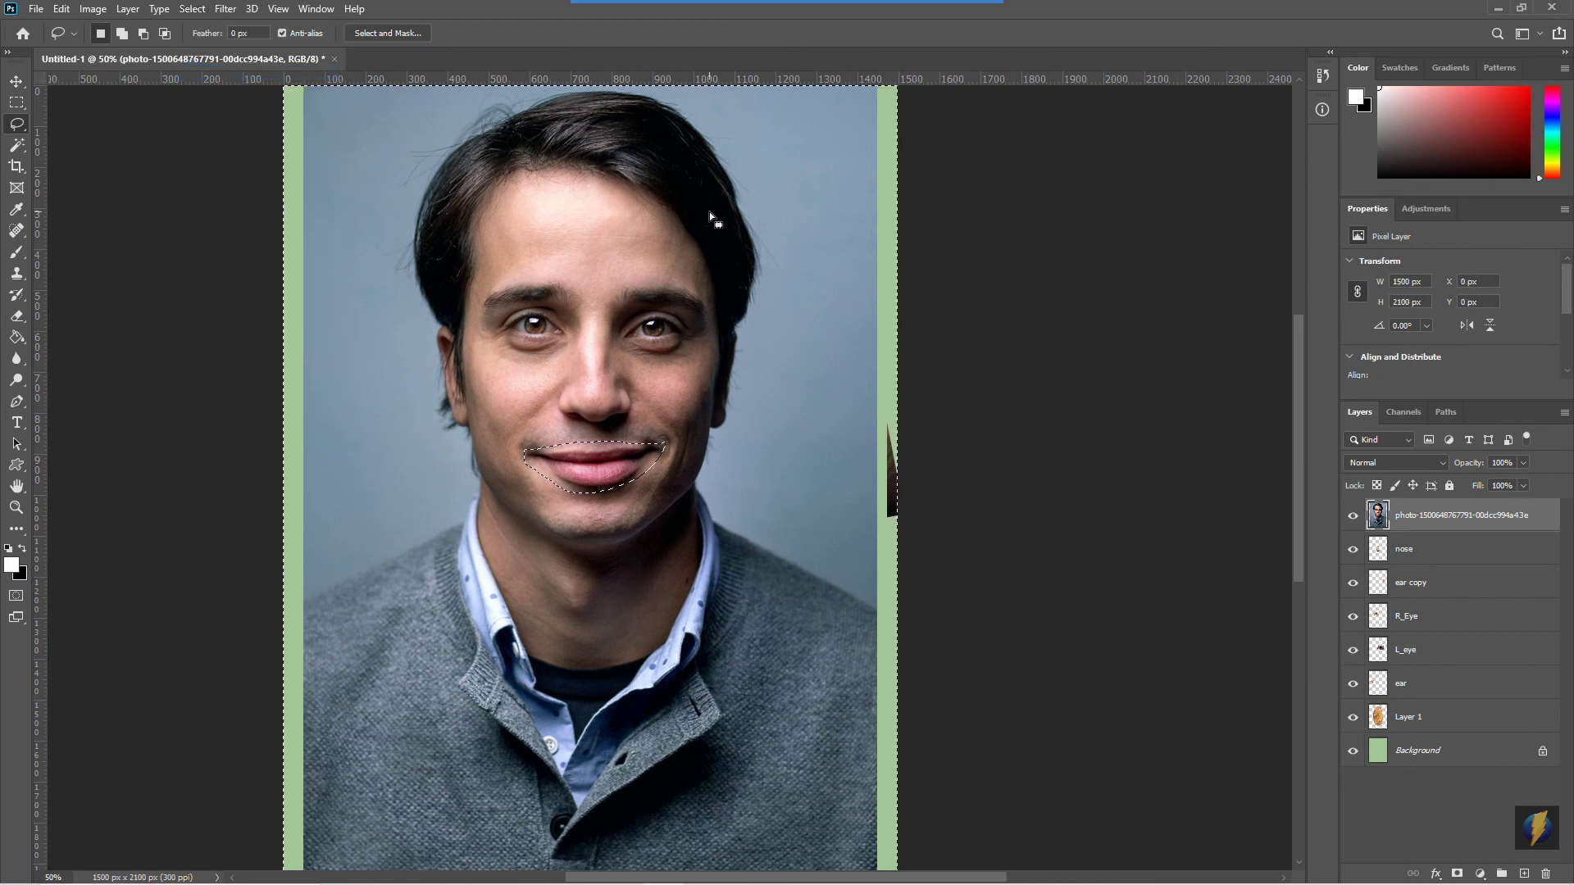
pyautogui.press('Delete')
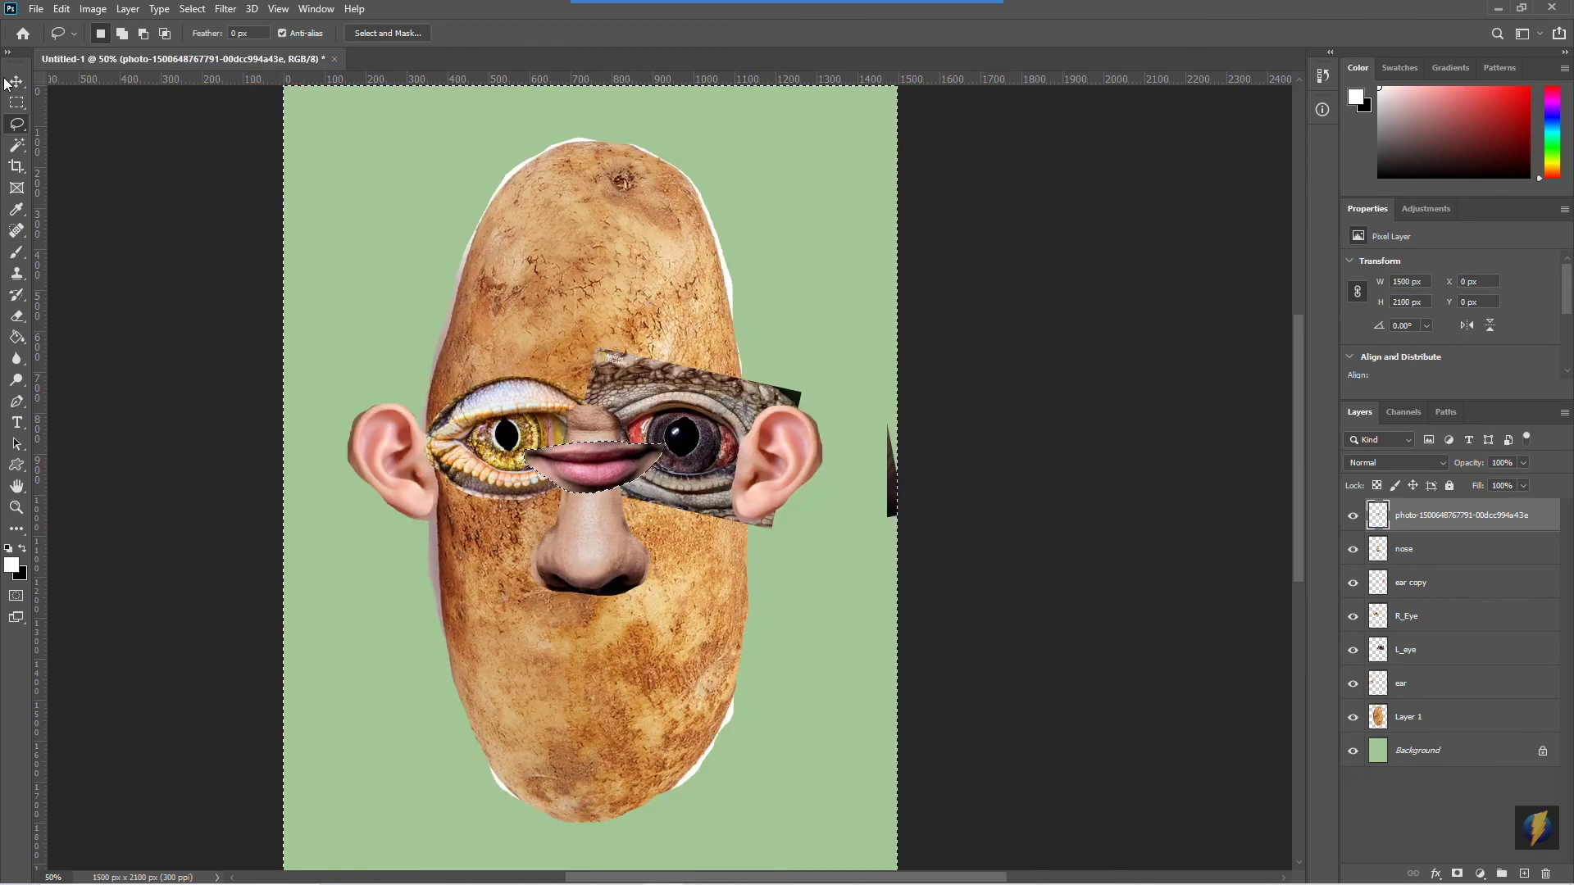
# Clear the selection and move the cut-out mouth down onto the potato below the nose
pyautogui.press('v')
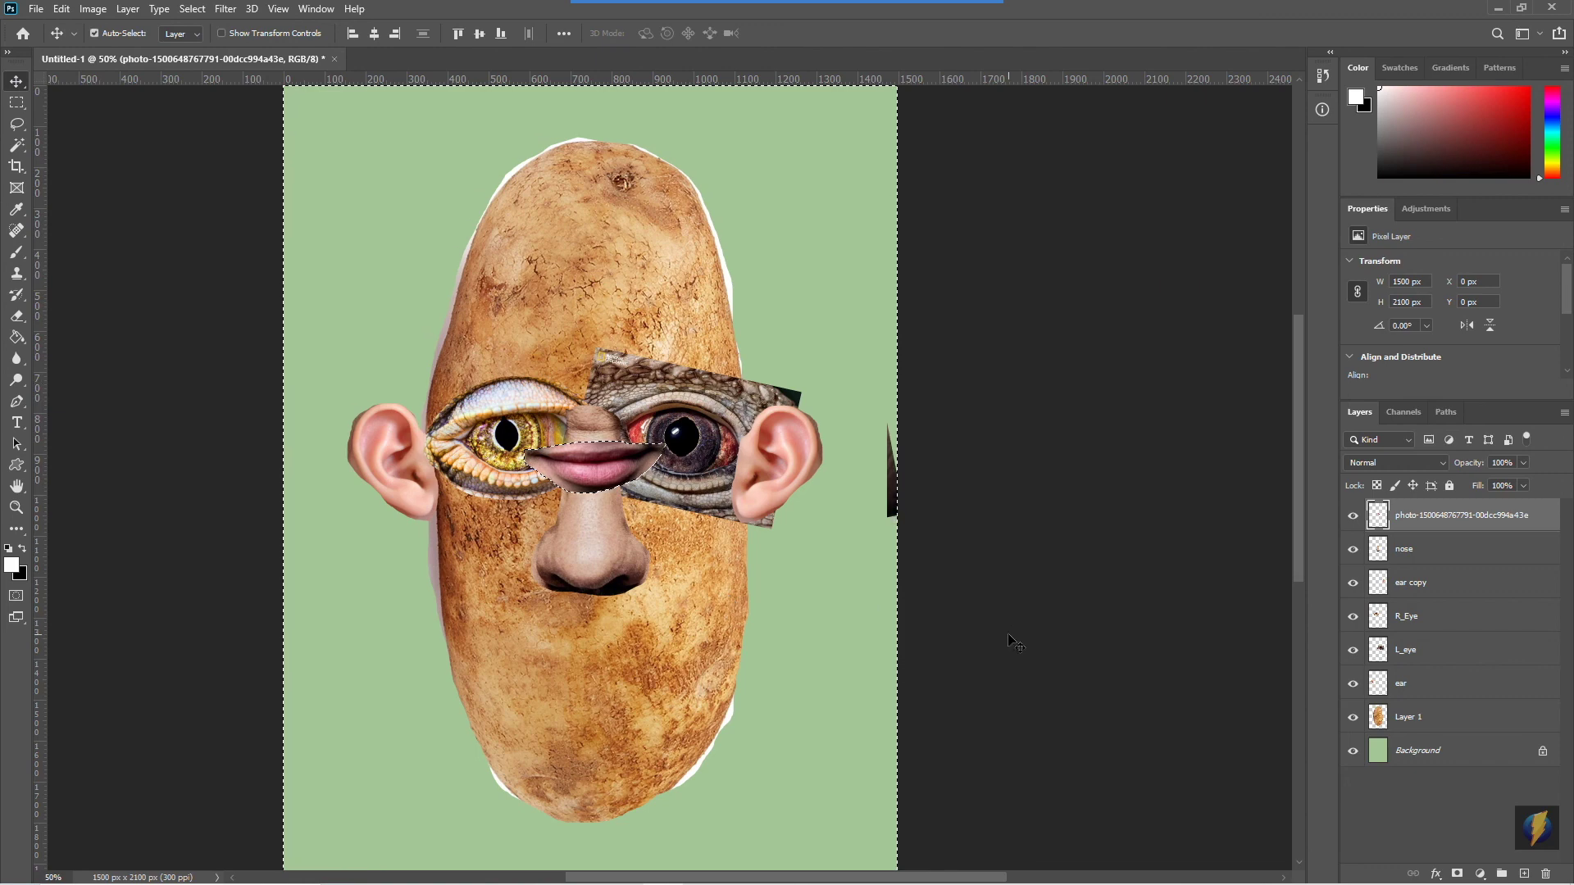
pyautogui.hotkey('ctrl', 'd')
pyautogui.moveTo(623, 492); pyautogui.dragTo(603, 676)
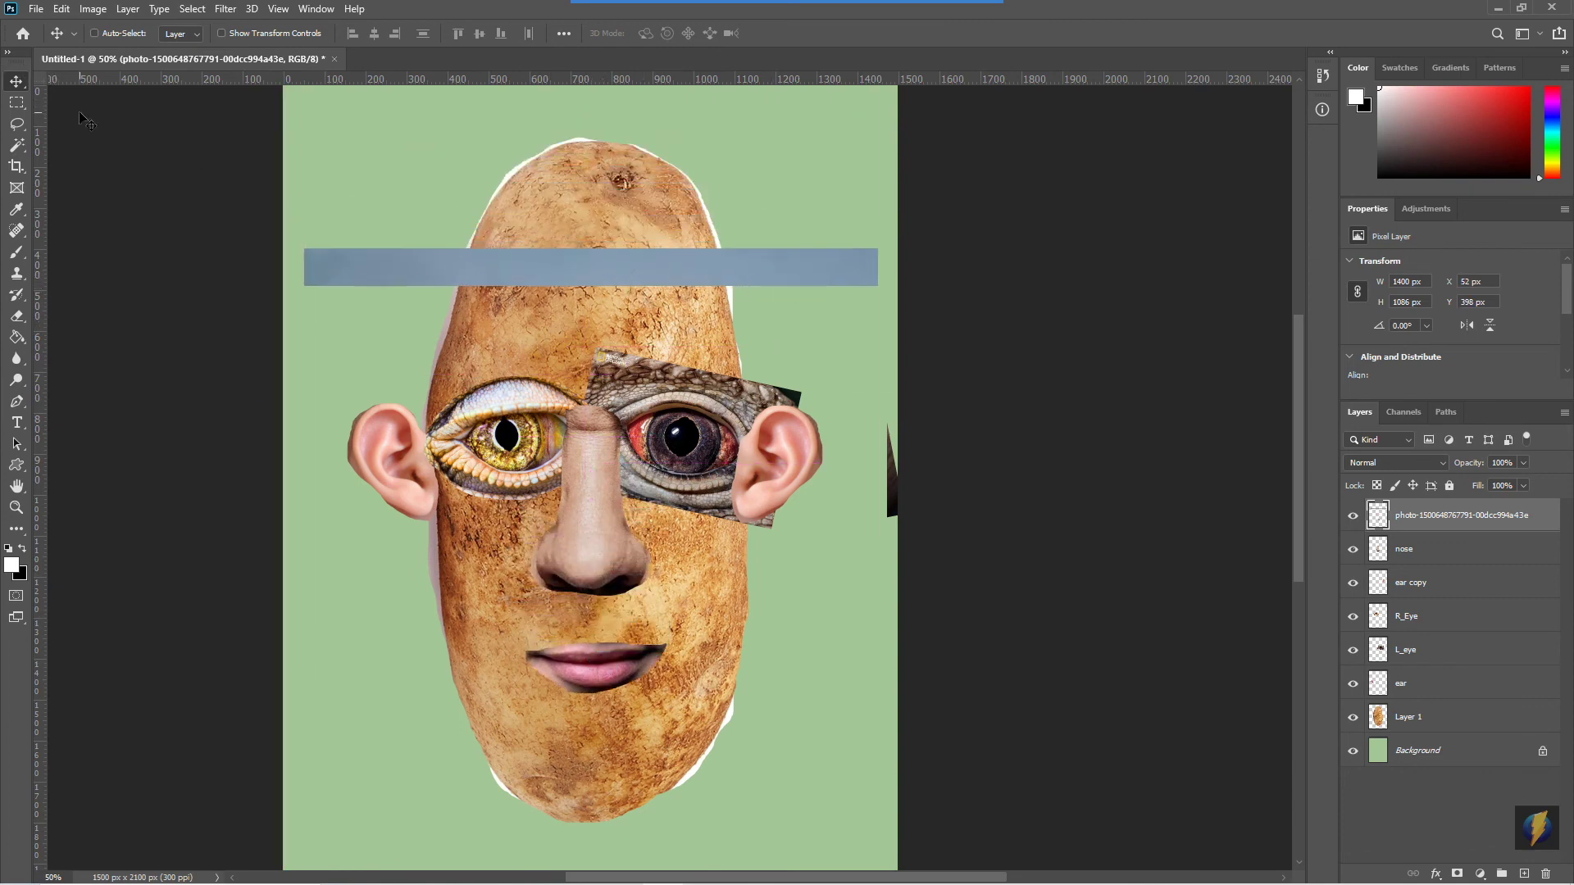
# Select the leftover blue strip across the forehead with the Rectangular Marquee, delete it, and clear the selection
pyautogui.click(15, 105)
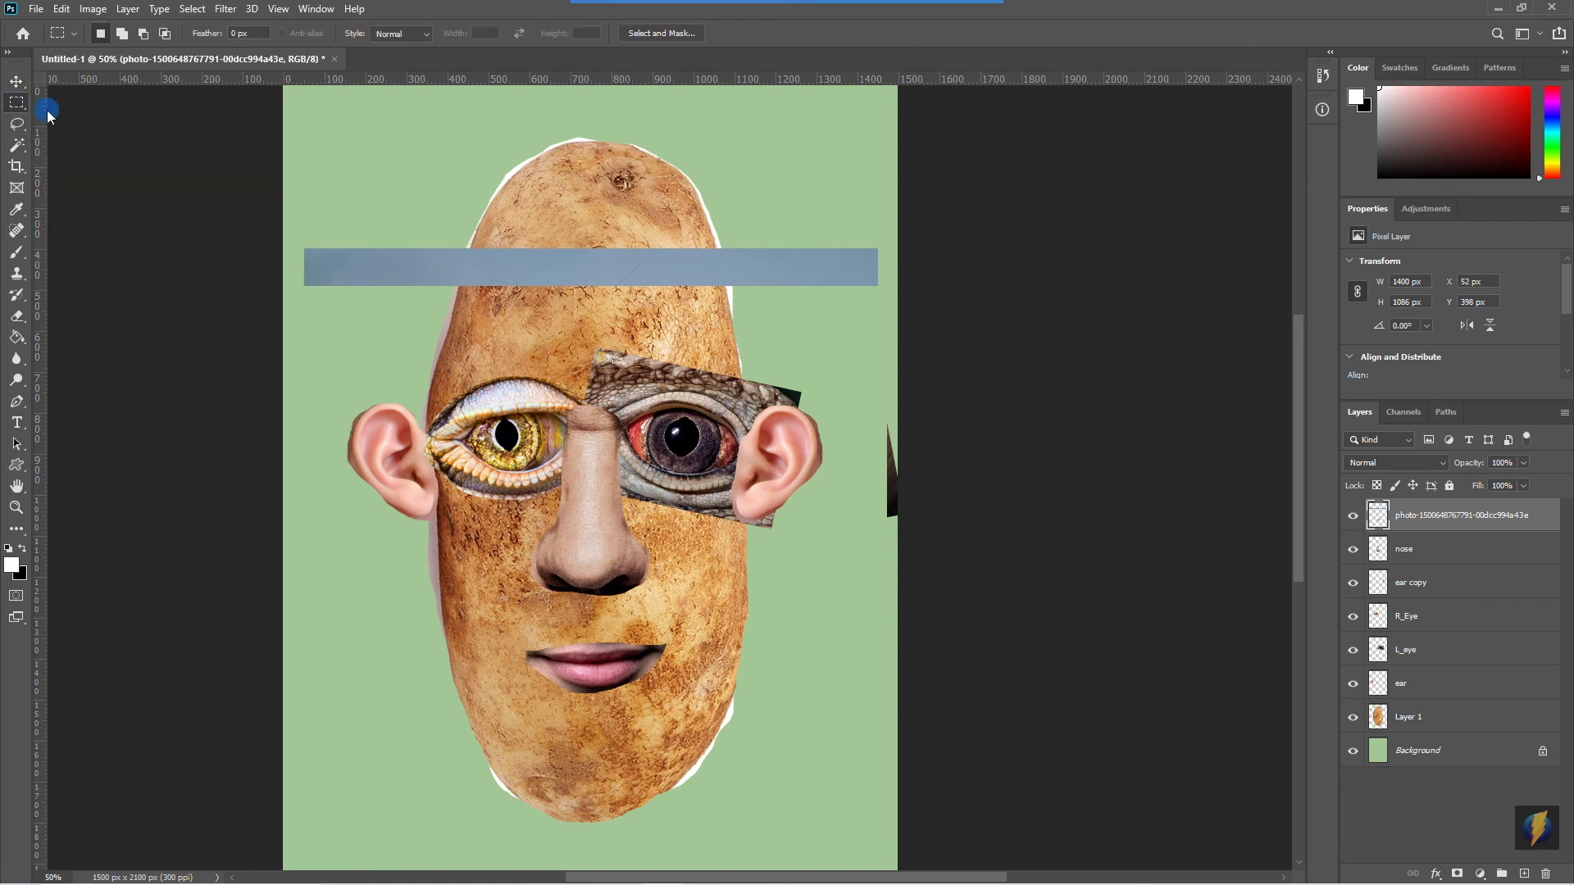
pyautogui.moveTo(263, 172); pyautogui.dragTo(1033, 331)
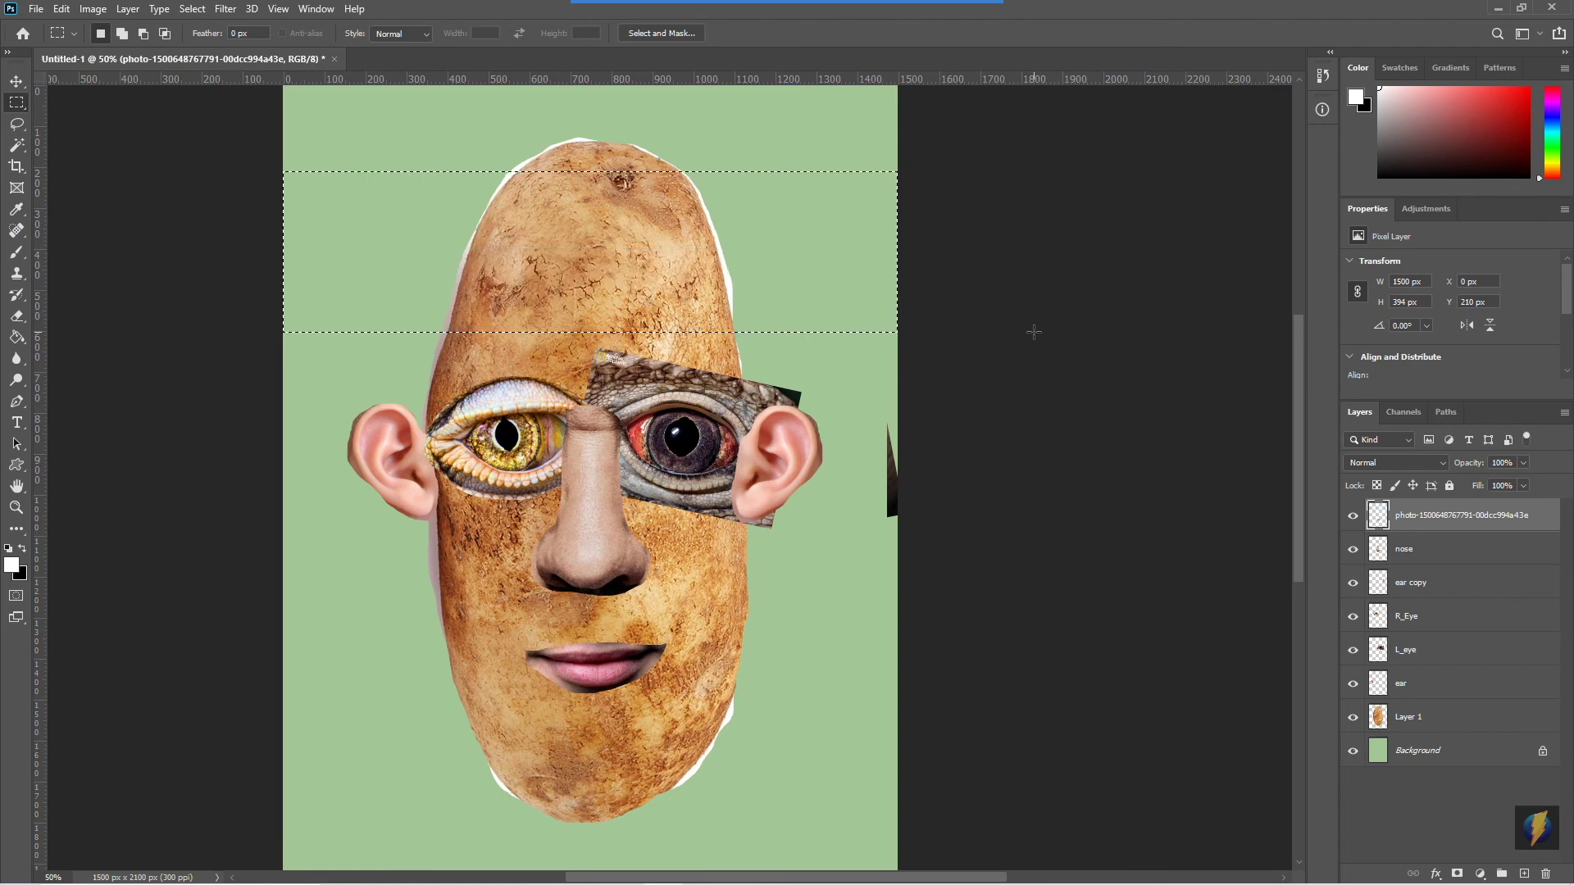
pyautogui.click(1034, 331)
# Rename the portrait layer as mouth and Layer 1 as potato
pyautogui.moveTo(1447, 525); pyautogui.dragTo(1466, 527)
pyautogui.doubleClick(1444, 525)
pyautogui.write('mouth')
pyautogui.press('Return')
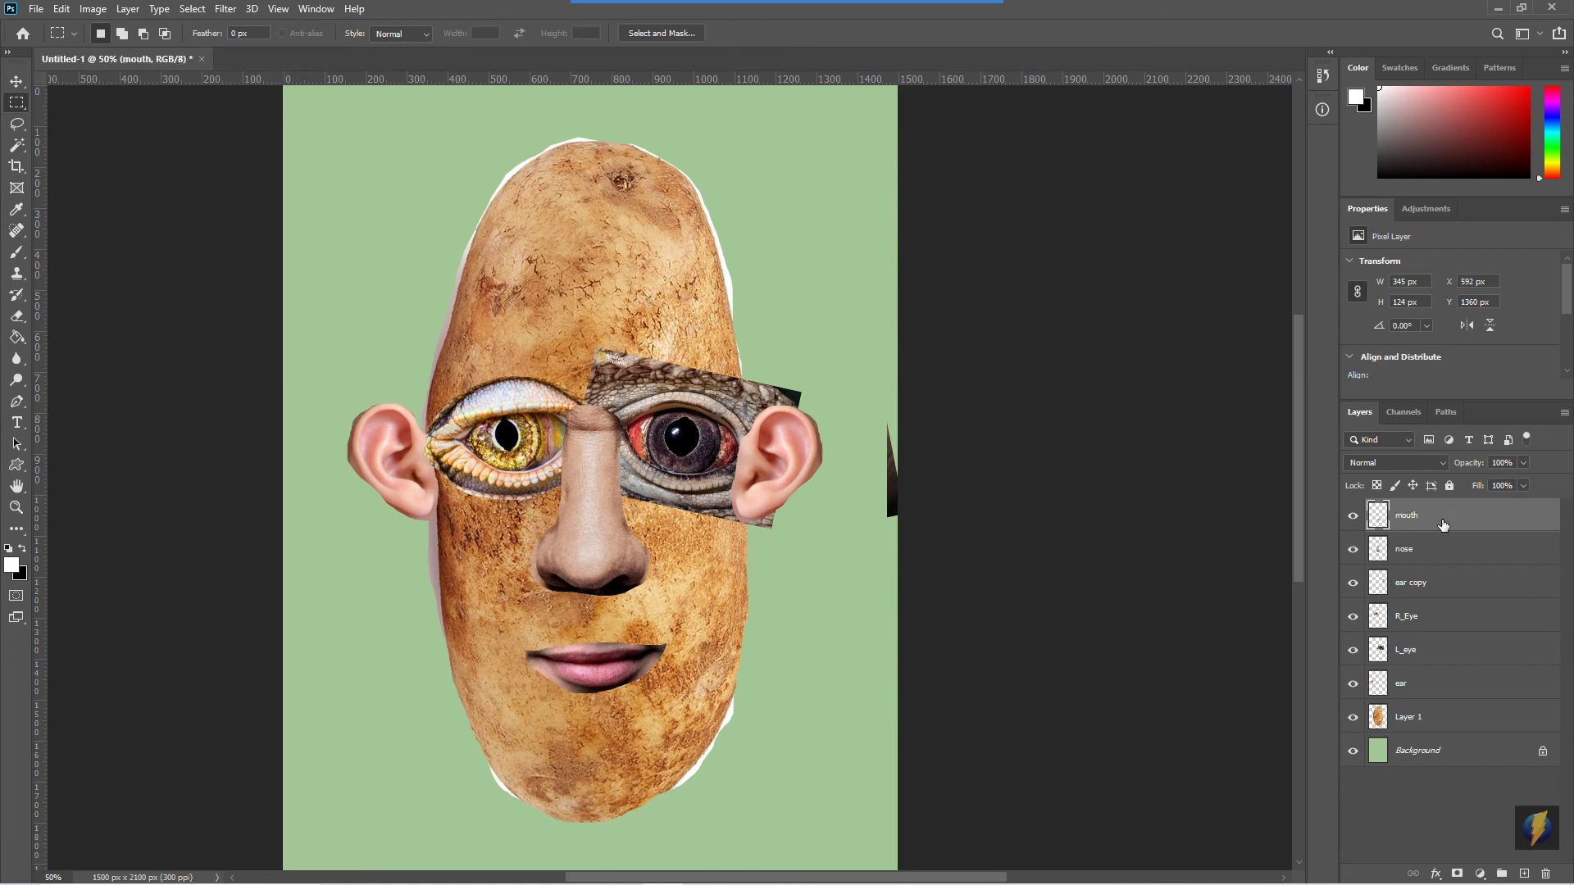
pyautogui.doubleClick(1410, 719)
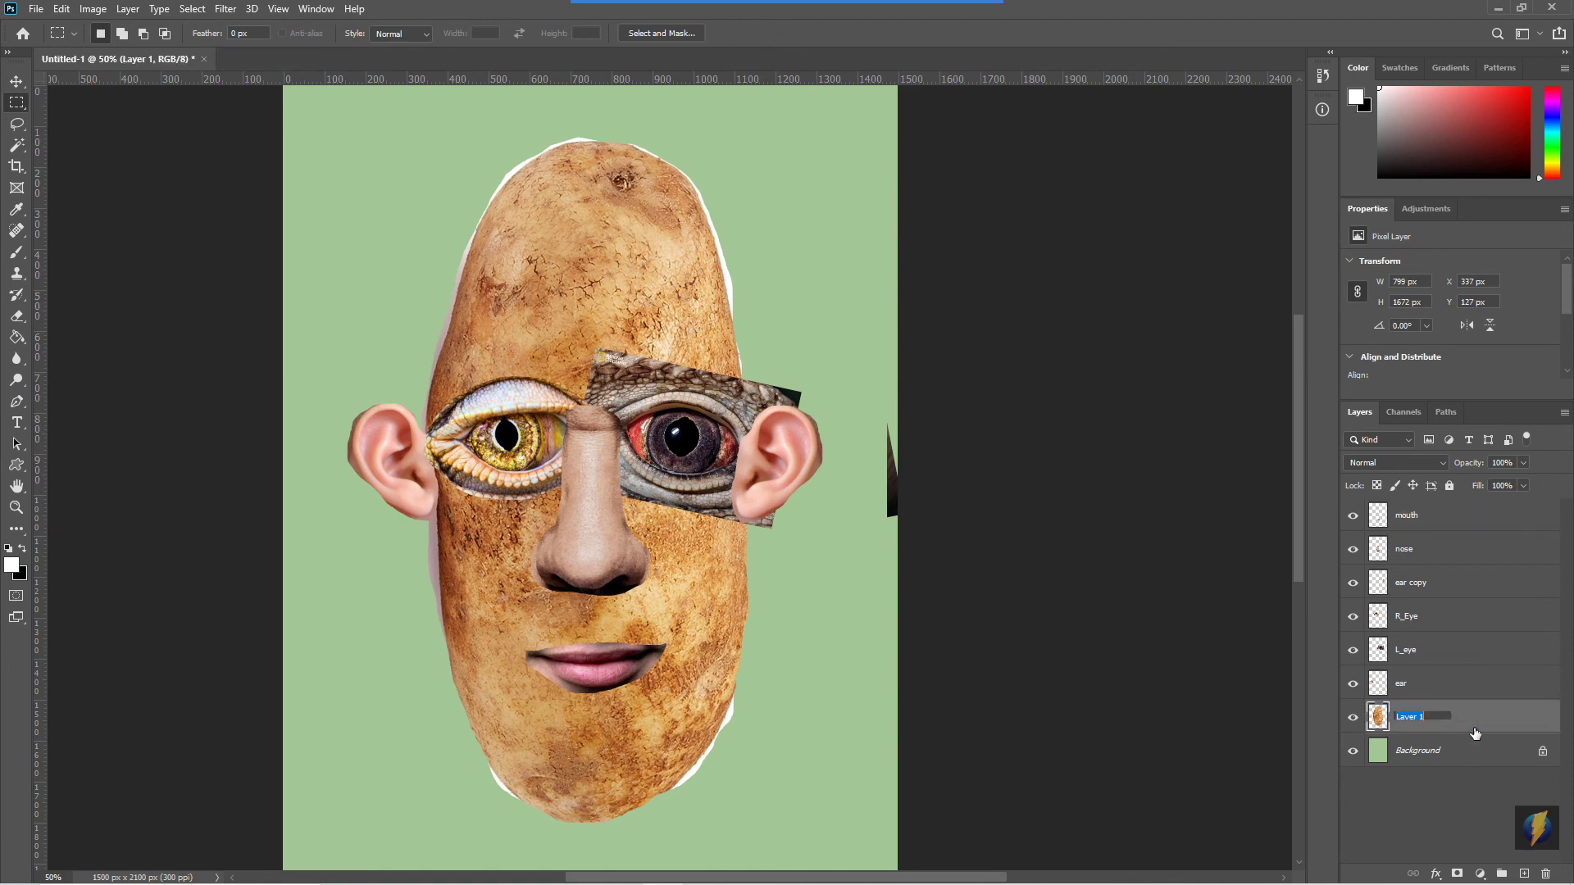
pyautogui.write('pot')
pyautogui.press('Return')
# Free-transform the mouth layer, trying it enlarged to 160% lower on the potato and shrunk to about 83% just below the nose
pyautogui.click(1407, 516)
pyautogui.click(62, 9)
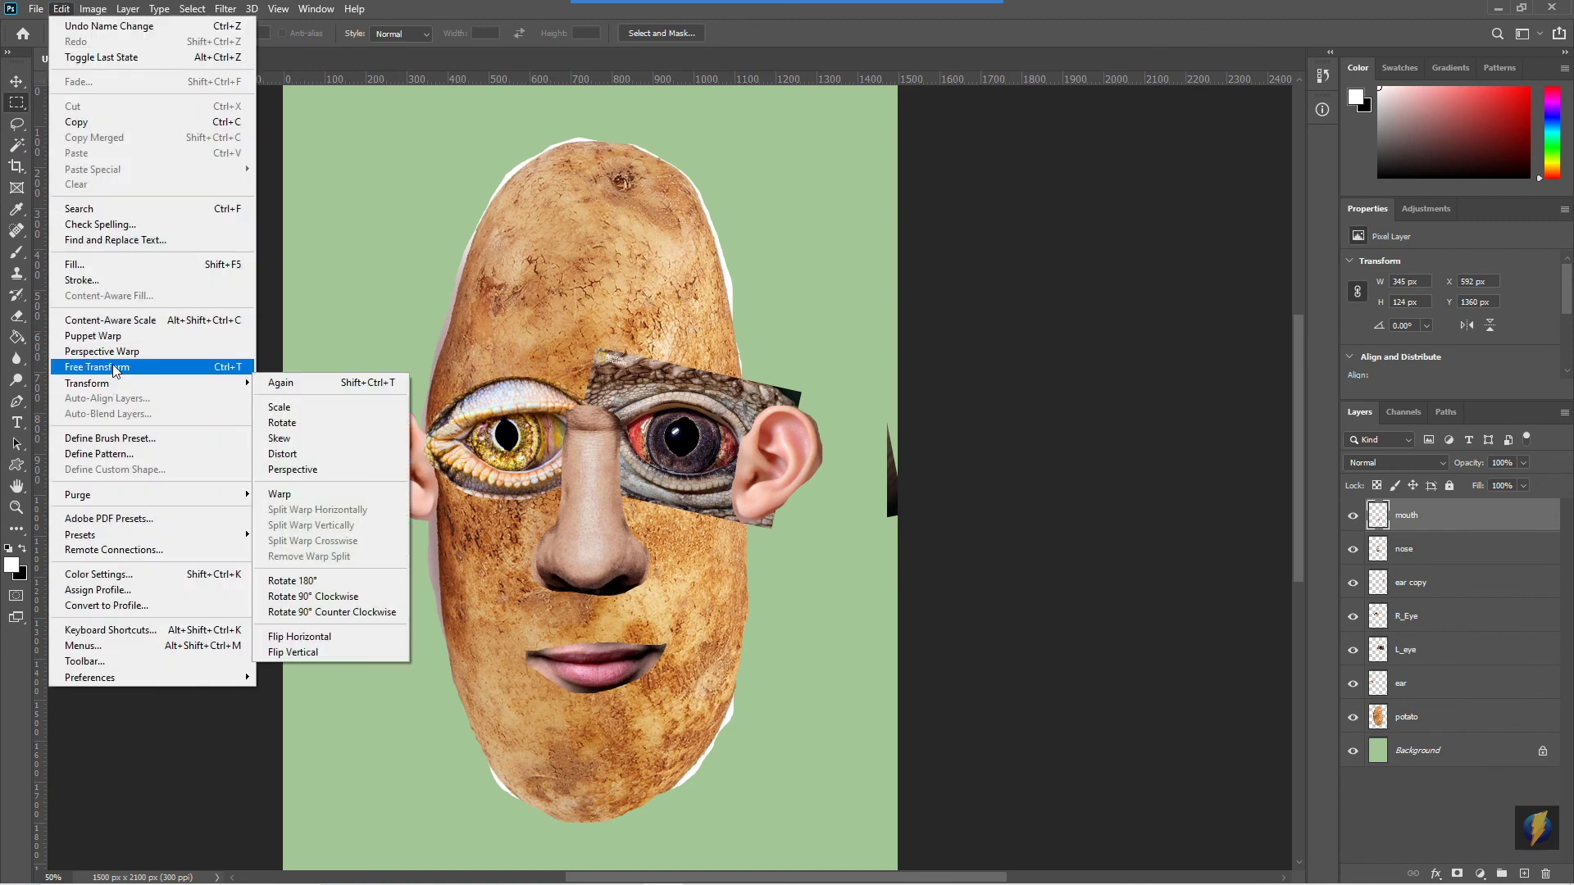
pyautogui.click(115, 369)
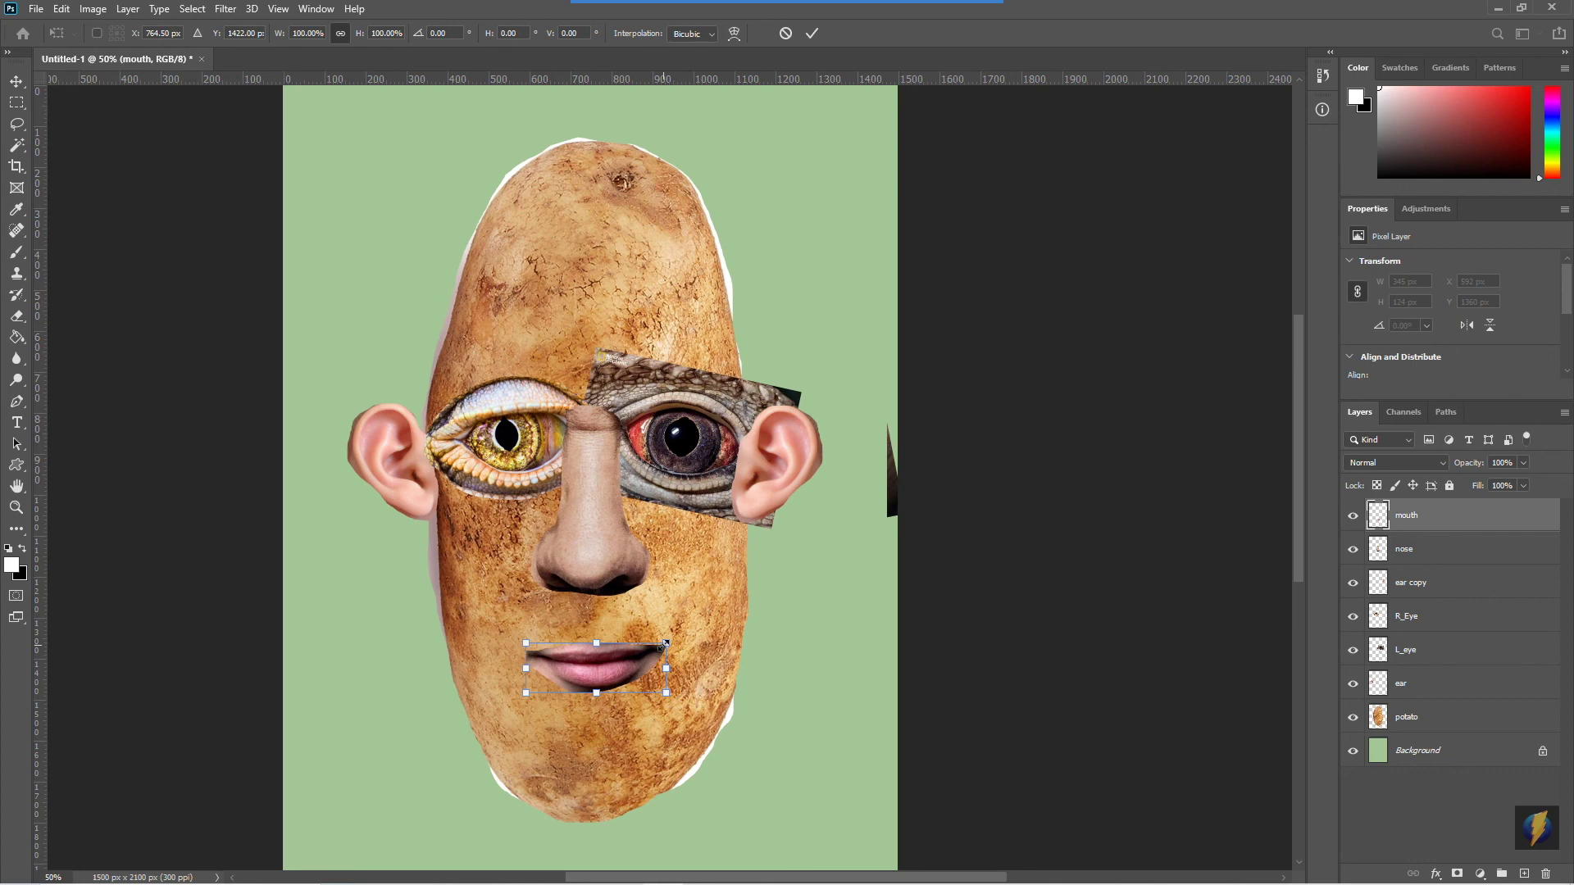
pyautogui.moveTo(666, 643); pyautogui.dragTo(613, 700)
pyautogui.moveTo(723, 670); pyautogui.dragTo(590, 640)
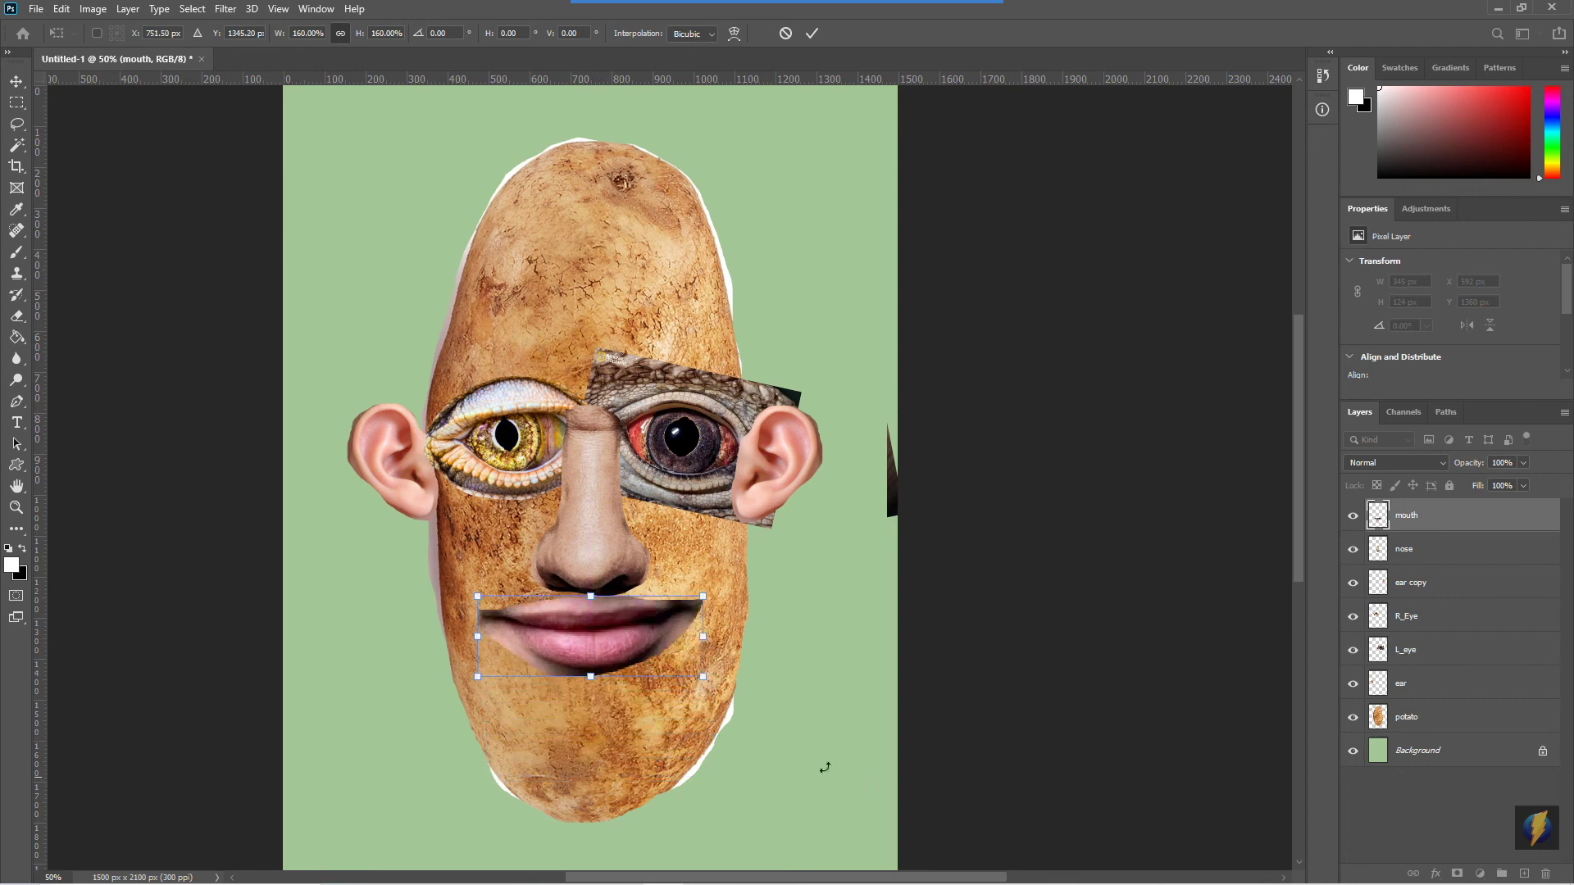
pyautogui.moveTo(620, 624); pyautogui.dragTo(629, 723)
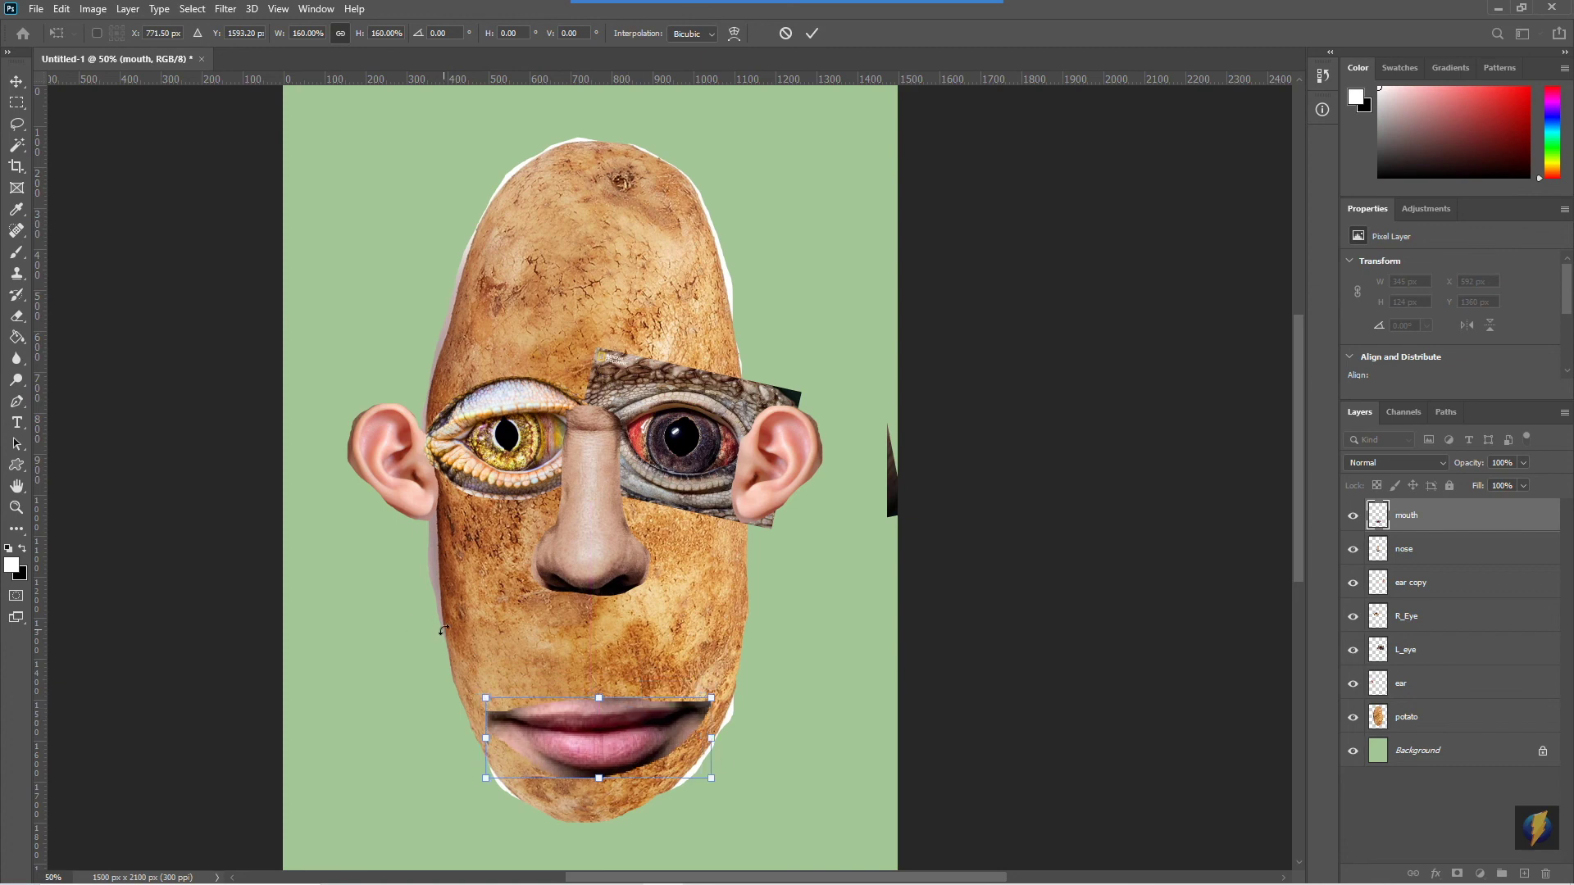
pyautogui.moveTo(600, 740); pyautogui.dragTo(590, 653)
pyautogui.moveTo(703, 610)
pyautogui.mouseDown()
pyautogui.moveTo(597, 643)
pyautogui.moveTo(650, 618)
pyautogui.moveTo(613, 632)
pyautogui.mouseUp()
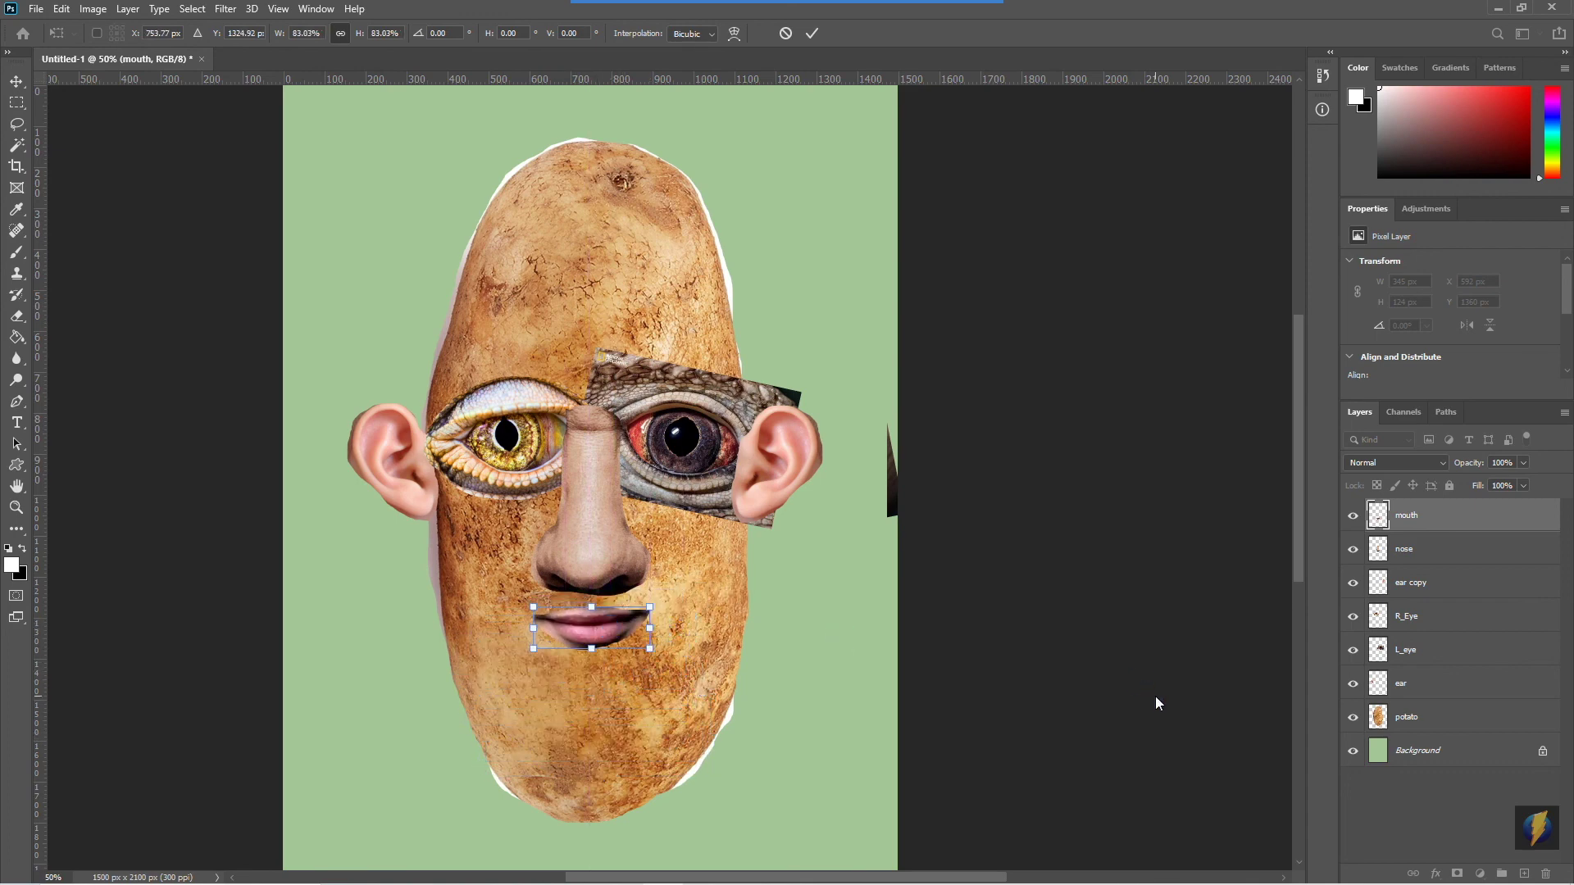
# Enlarge the mouth to about 200%, tilt it about 6.3° clockwise across the lower part of the potato, and apply the transform
pyautogui.moveTo(601, 644); pyautogui.dragTo(811, 657)
pyautogui.moveTo(713, 702); pyautogui.dragTo(637, 713)
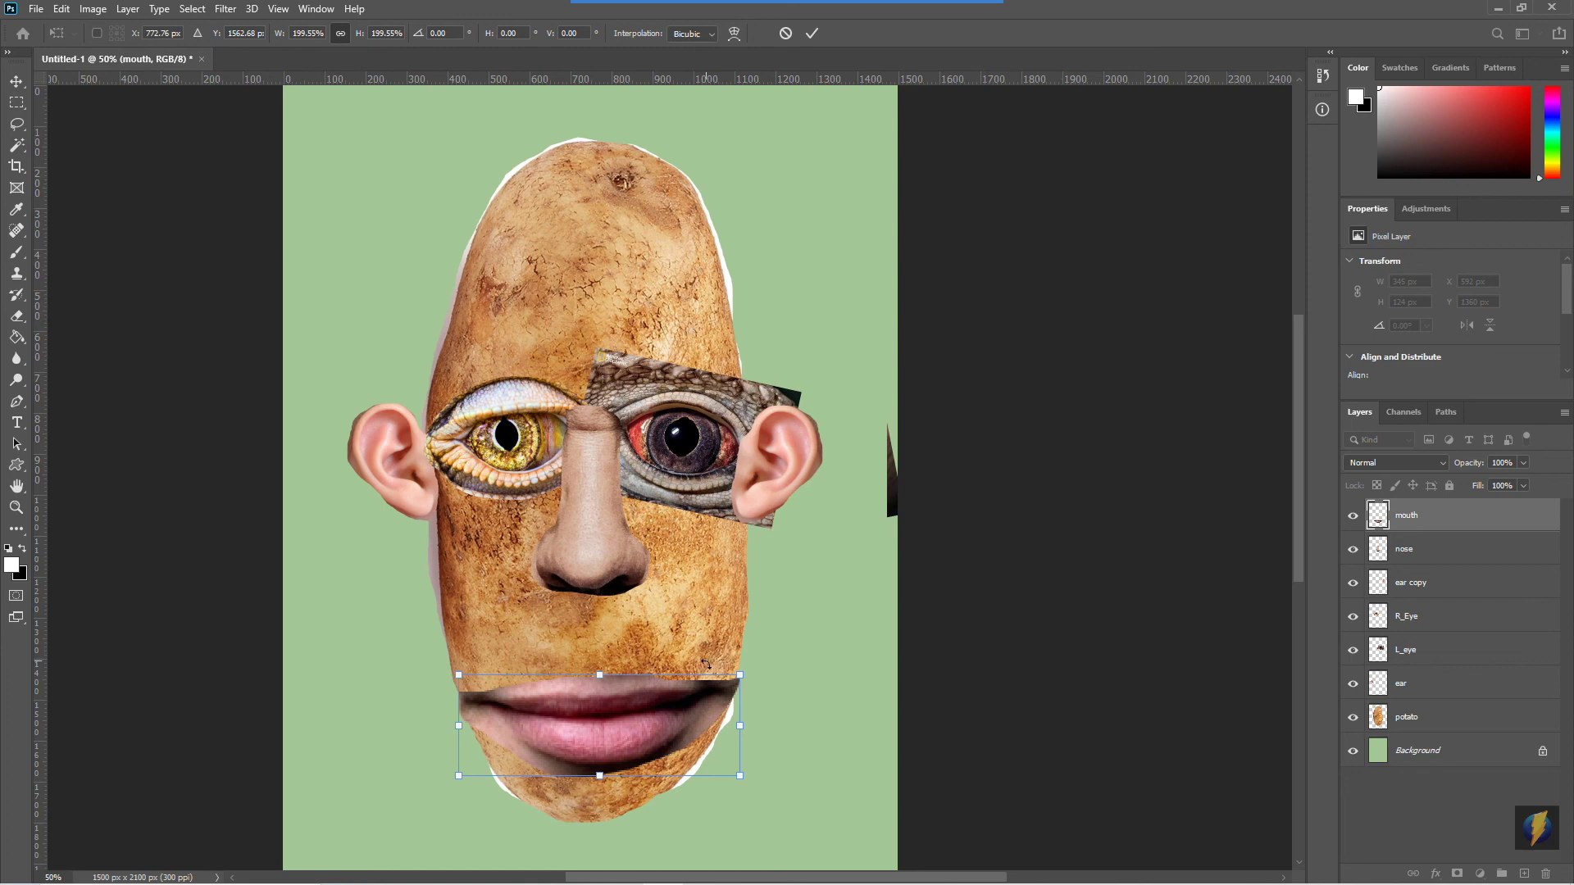
pyautogui.moveTo(754, 664)
pyautogui.mouseDown()
pyautogui.moveTo(730, 632)
pyautogui.moveTo(747, 682)
pyautogui.mouseUp()
pyautogui.moveTo(672, 735); pyautogui.dragTo(664, 728)
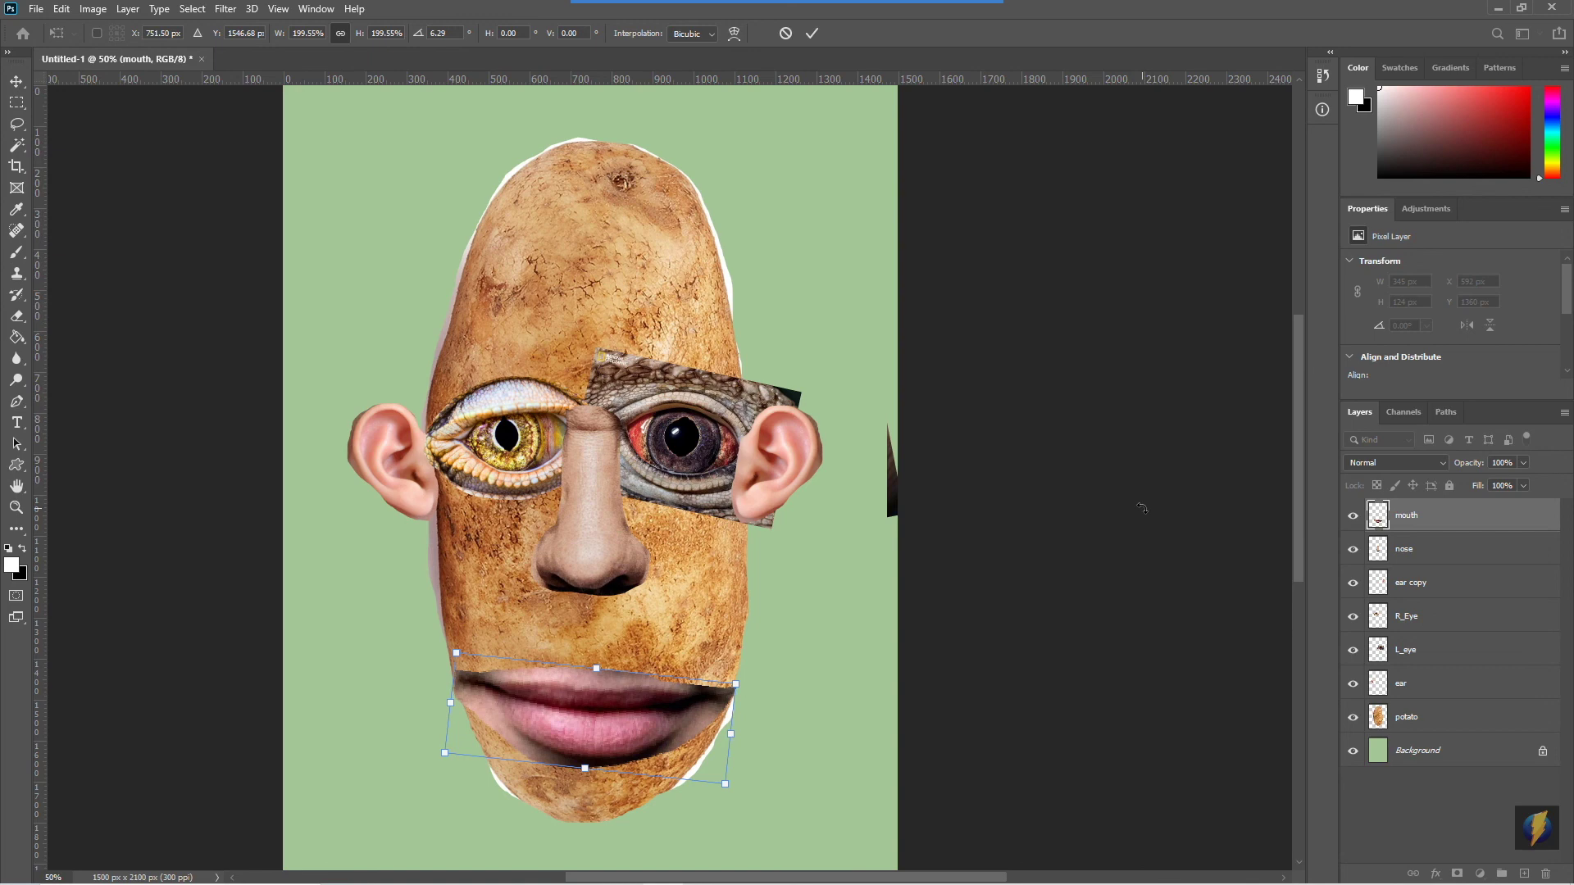
pyautogui.press('Return')
pyautogui.press('m')
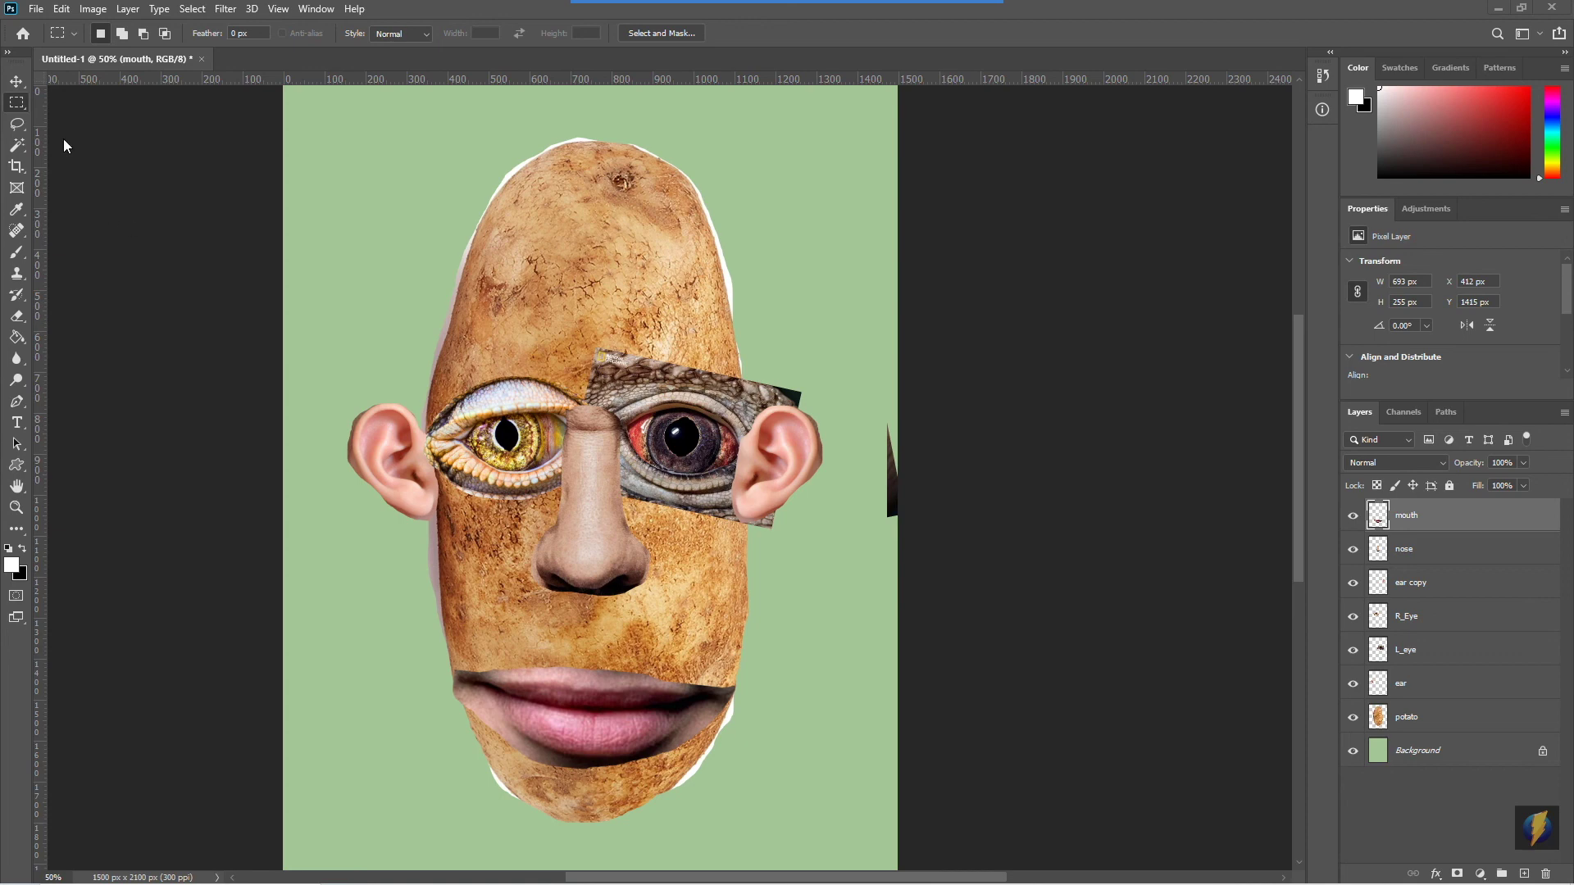
# Open the shirt image 4672_1 and the lion image istock-182499238 together from the first_assignment folder
pyautogui.click(36, 8)
pyautogui.click(57, 42)
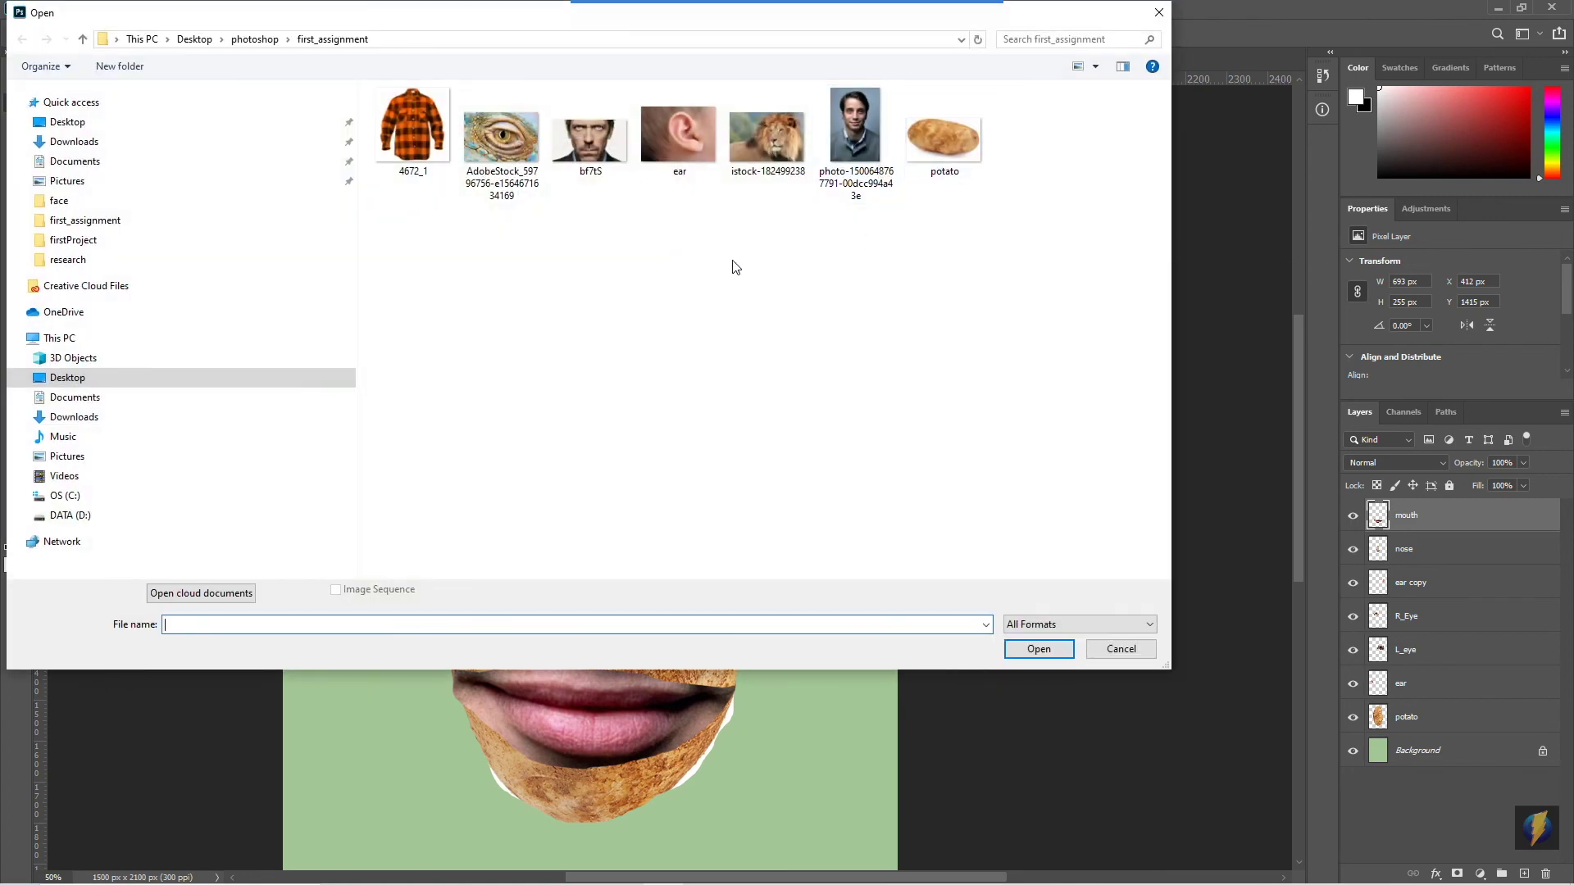
pyautogui.click(406, 136)
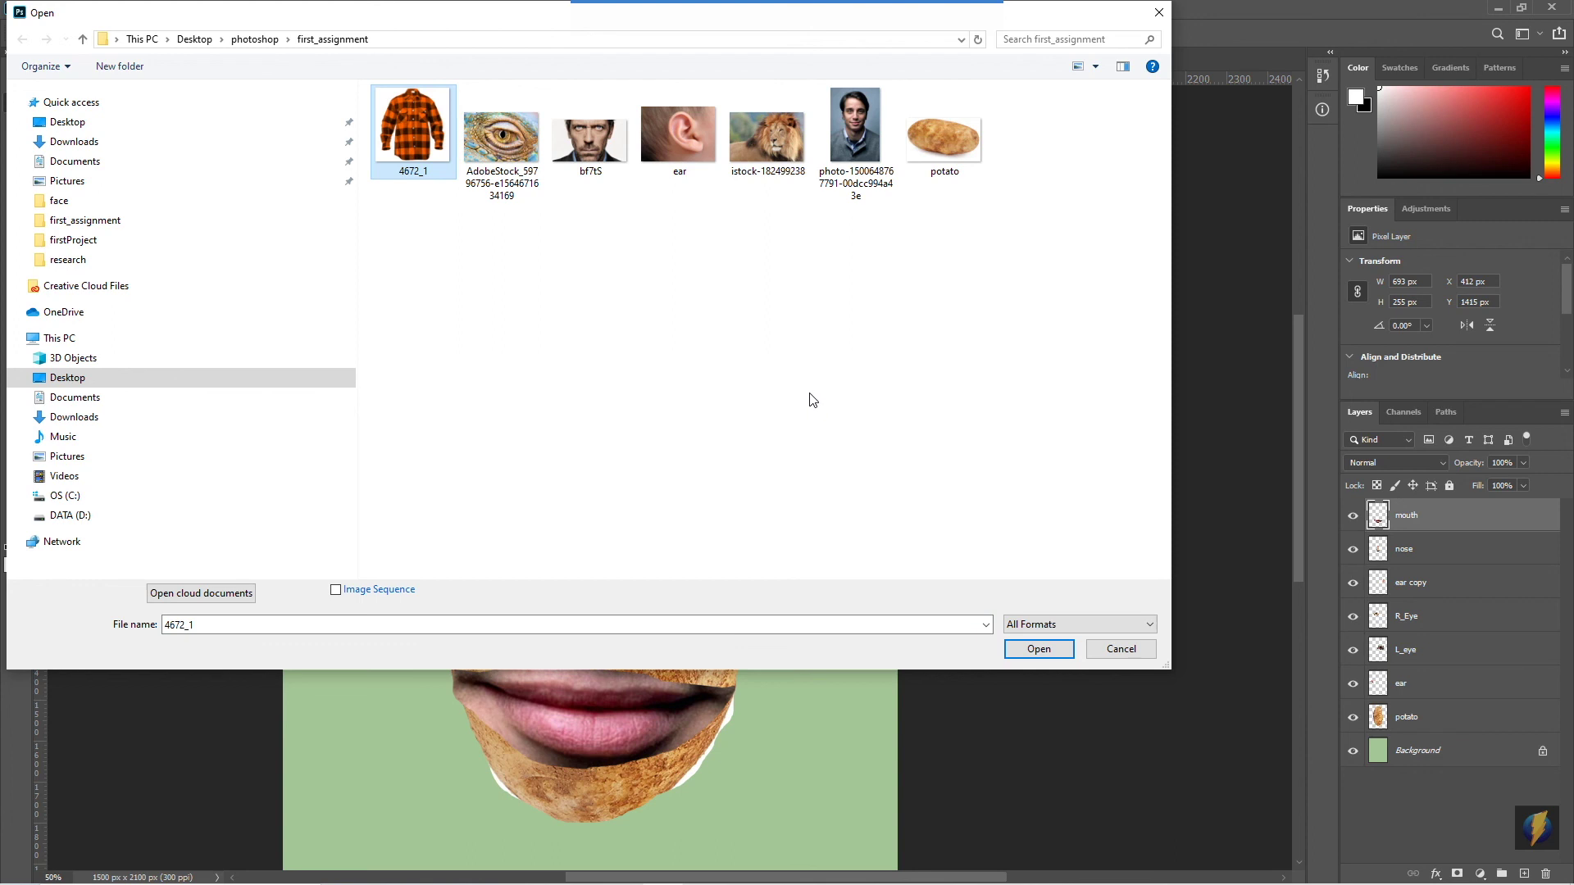
pyautogui.keyDown('ctrl'); pyautogui.click(779, 168); pyautogui.keyUp('ctrl')
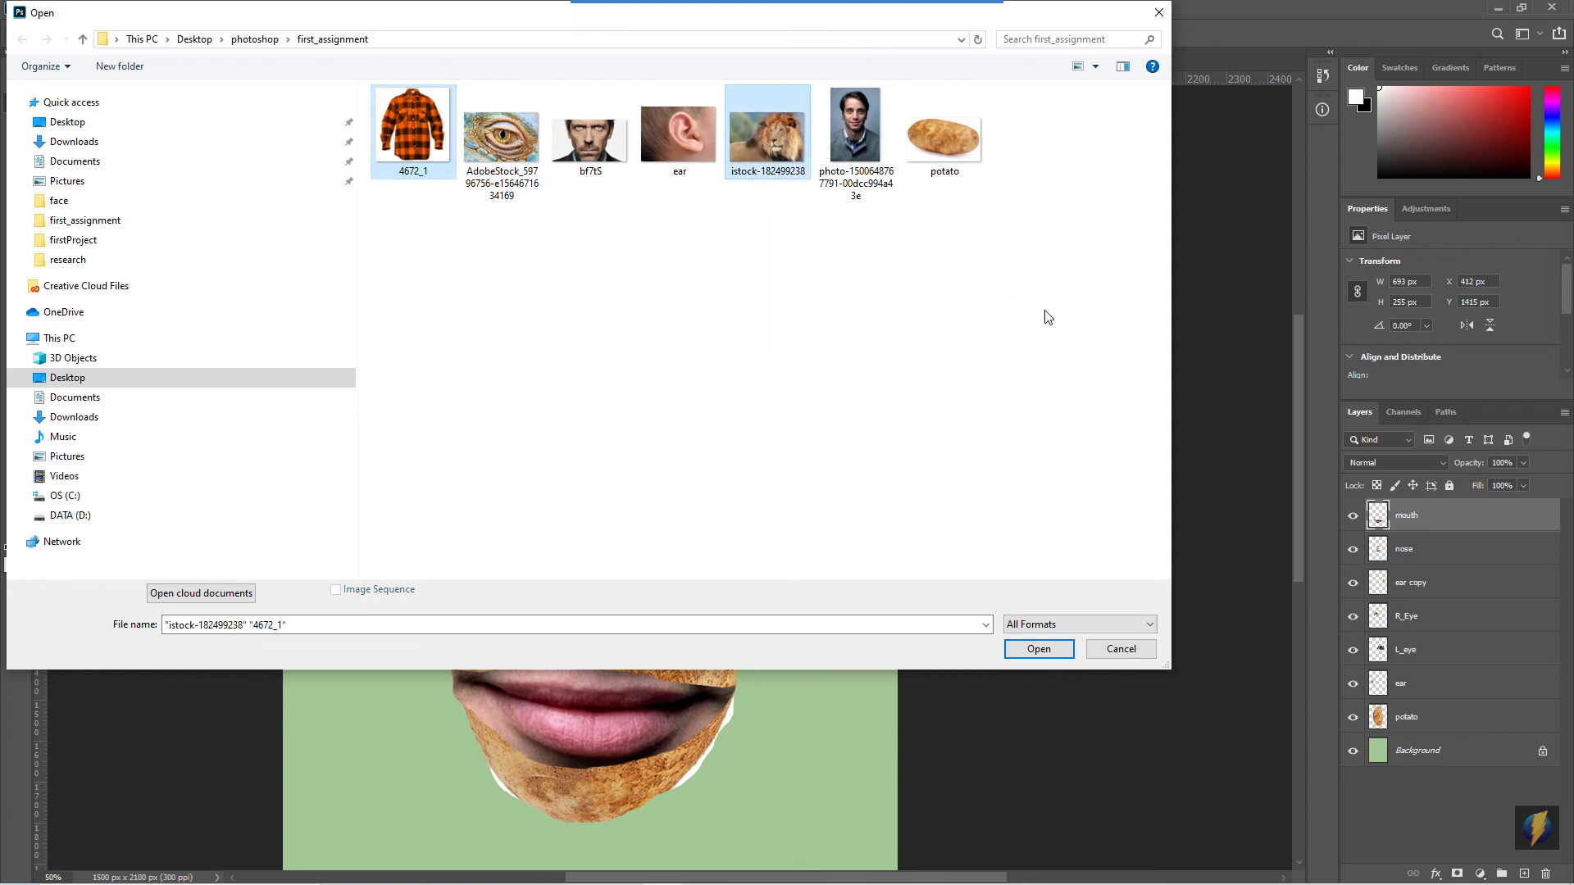
pyautogui.click(1039, 649)
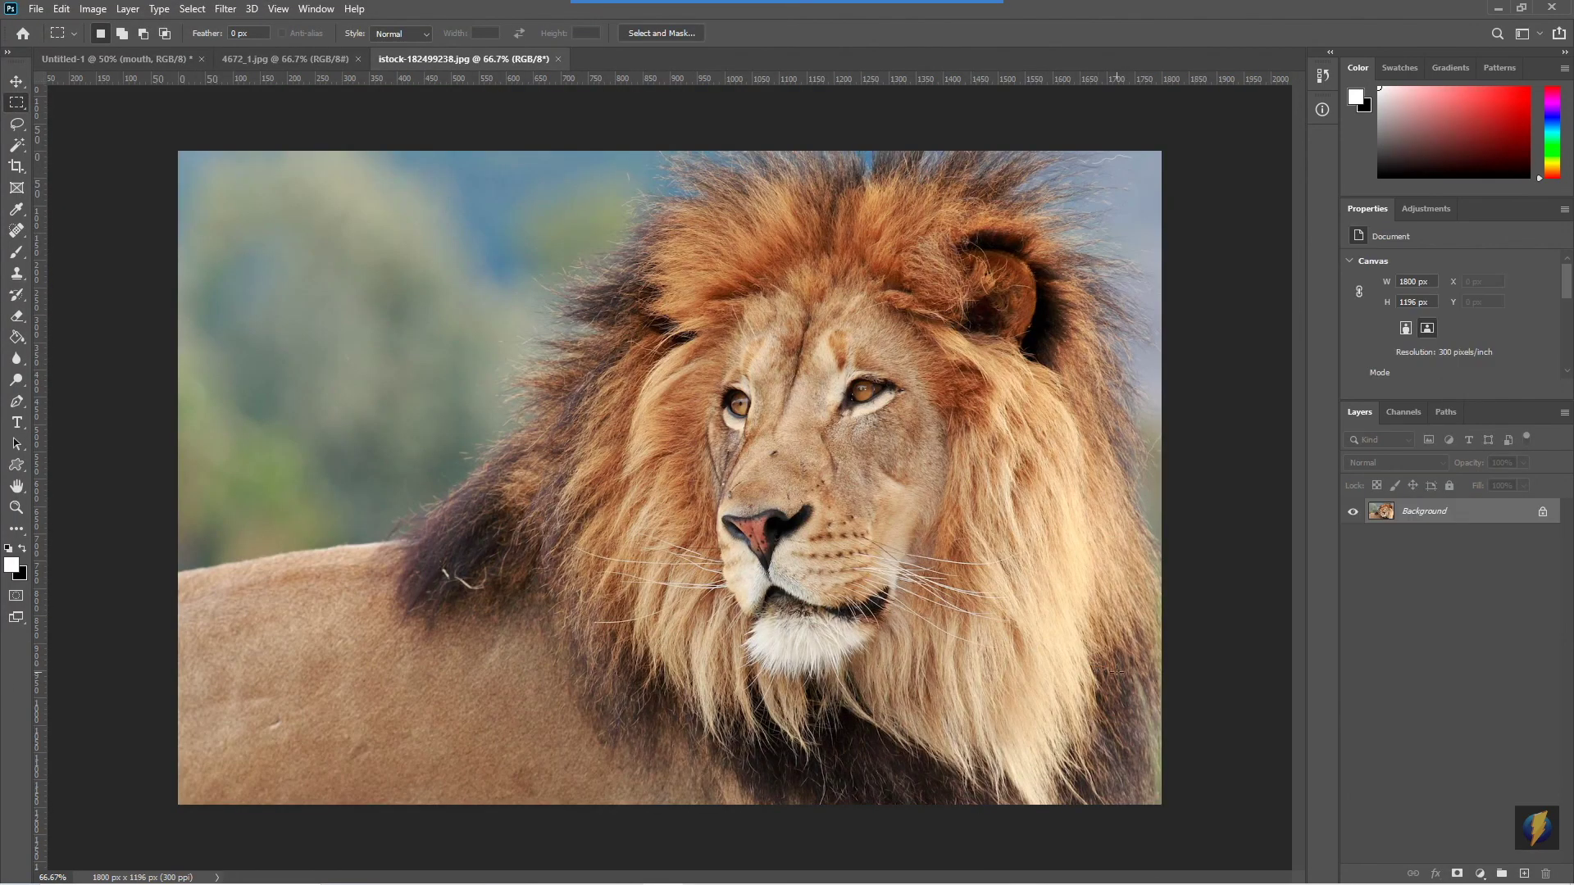
# Tile all open documents vertically
pyautogui.click(316, 10)
pyautogui.moveTo(325, 31)
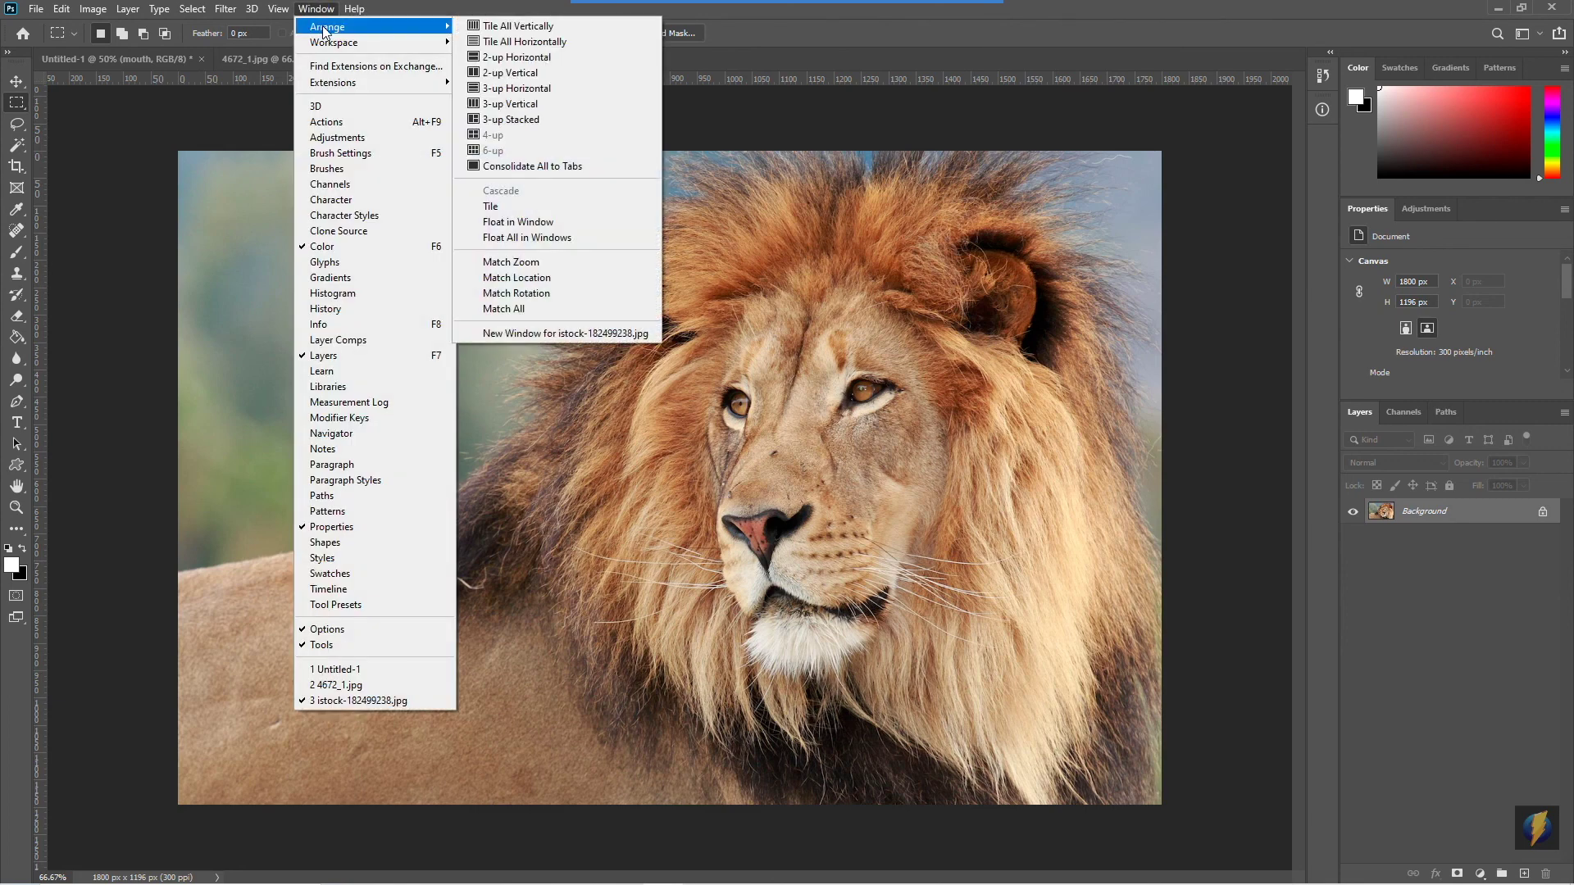
pyautogui.click(490, 27)
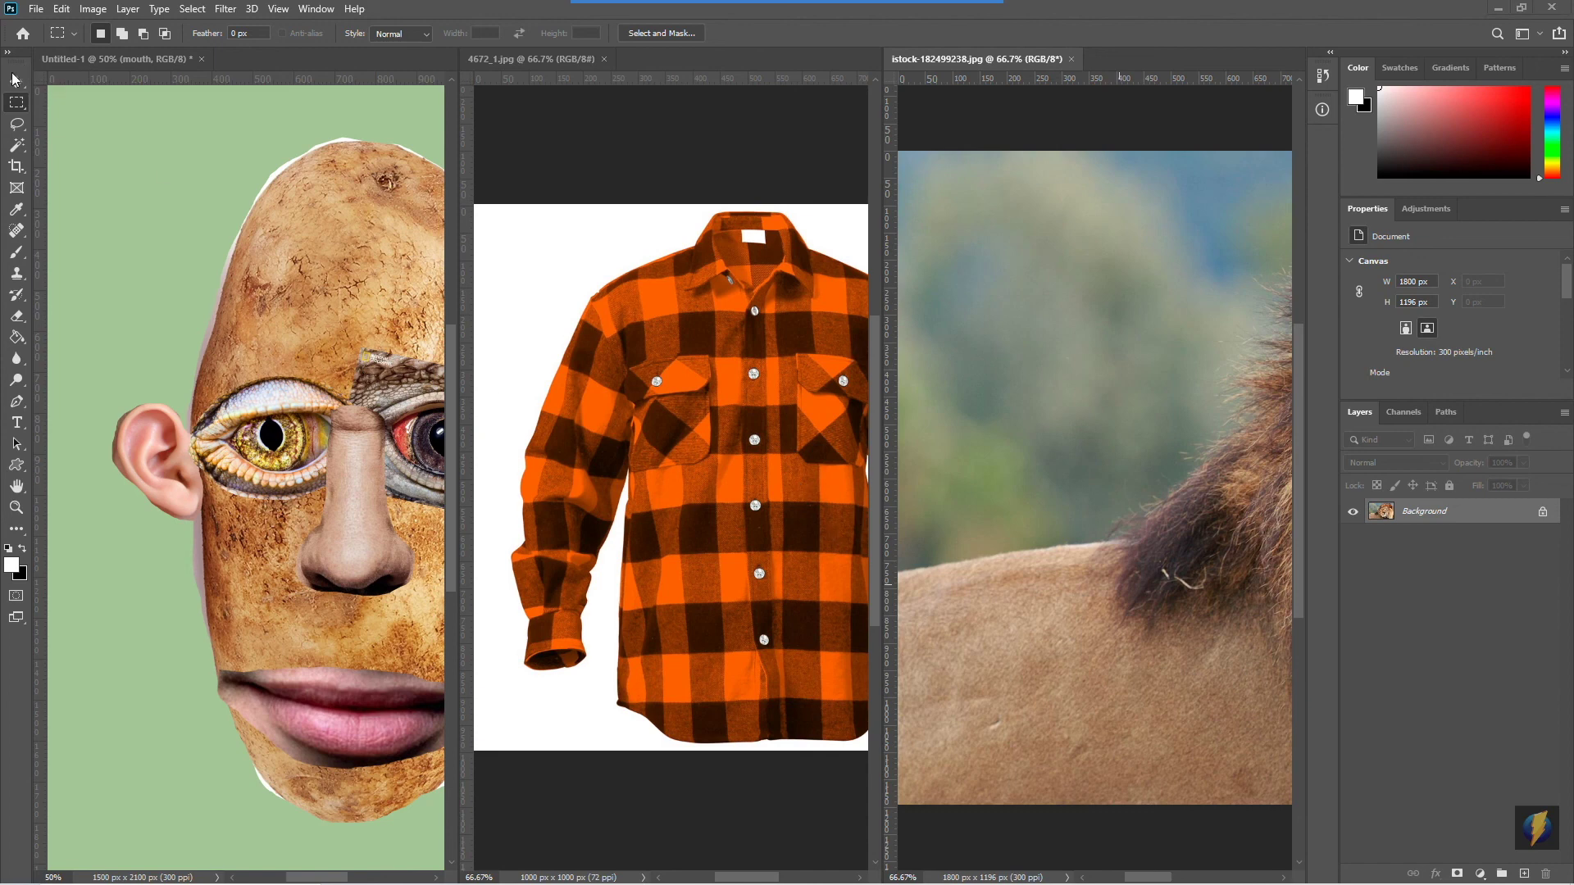
# Copy the plaid shirt image into the potato-face composite with the Move tool, placing it over the lower part of the canvas
pyautogui.click(736, 421)
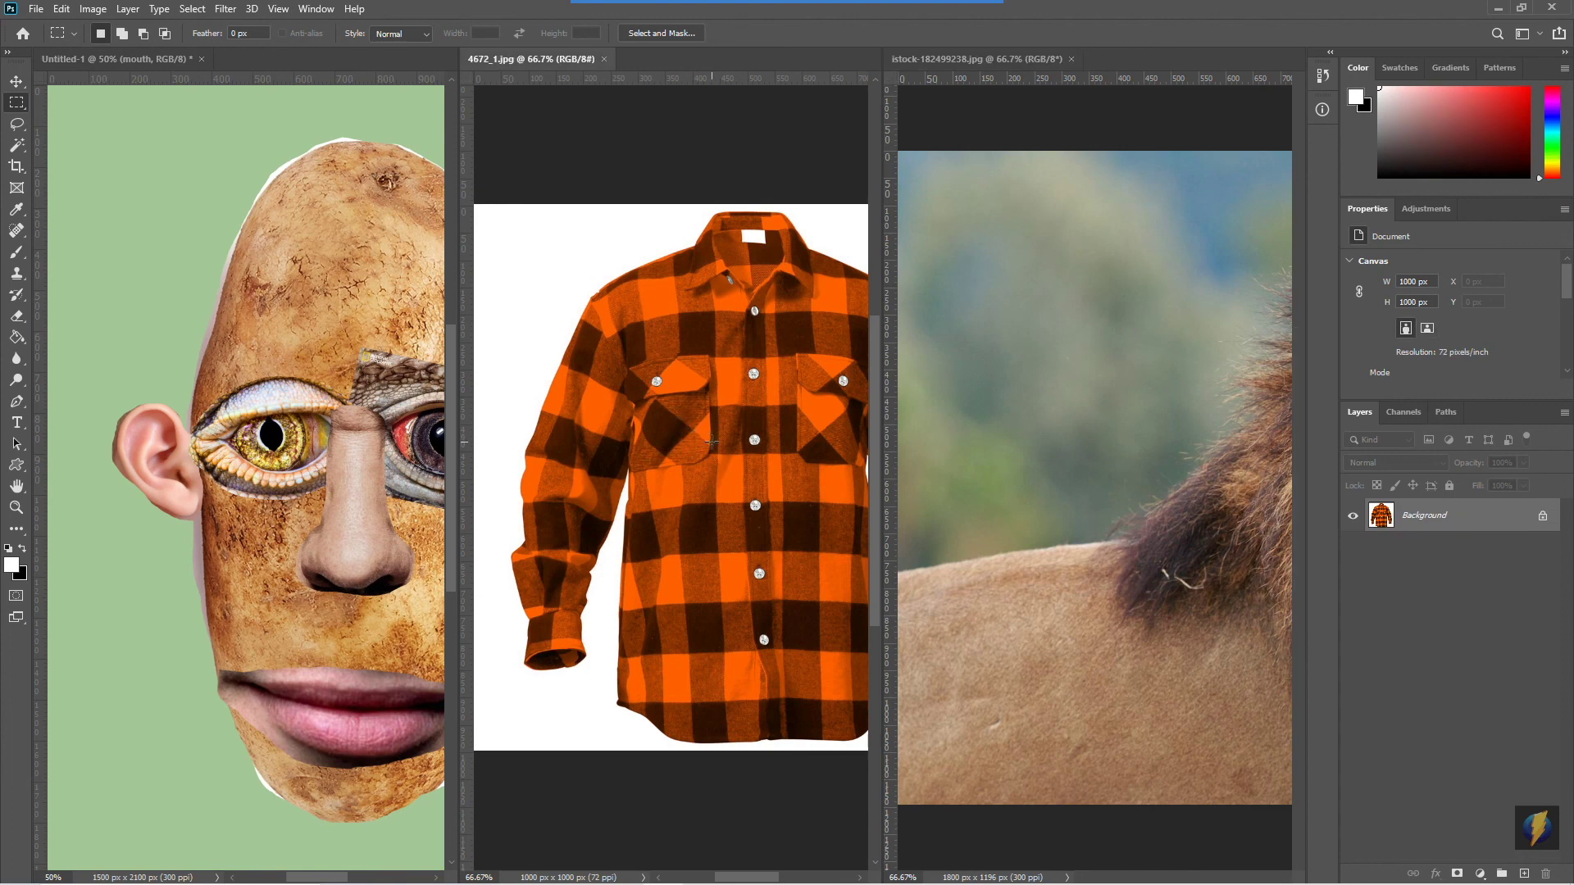
pyautogui.click(16, 81)
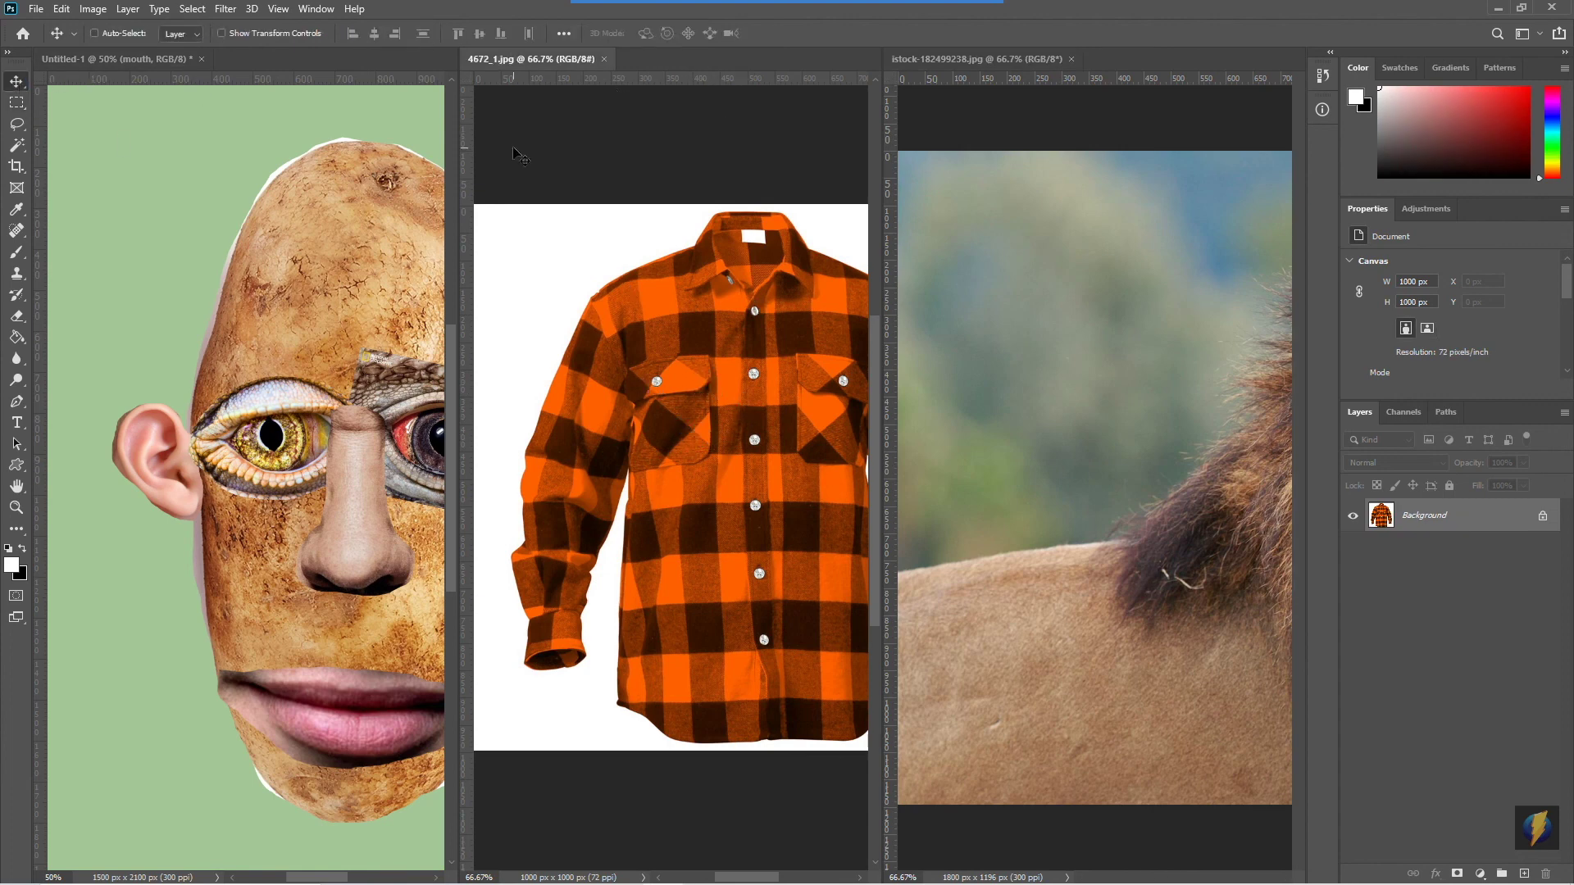
pyautogui.moveTo(735, 365); pyautogui.dragTo(298, 662)
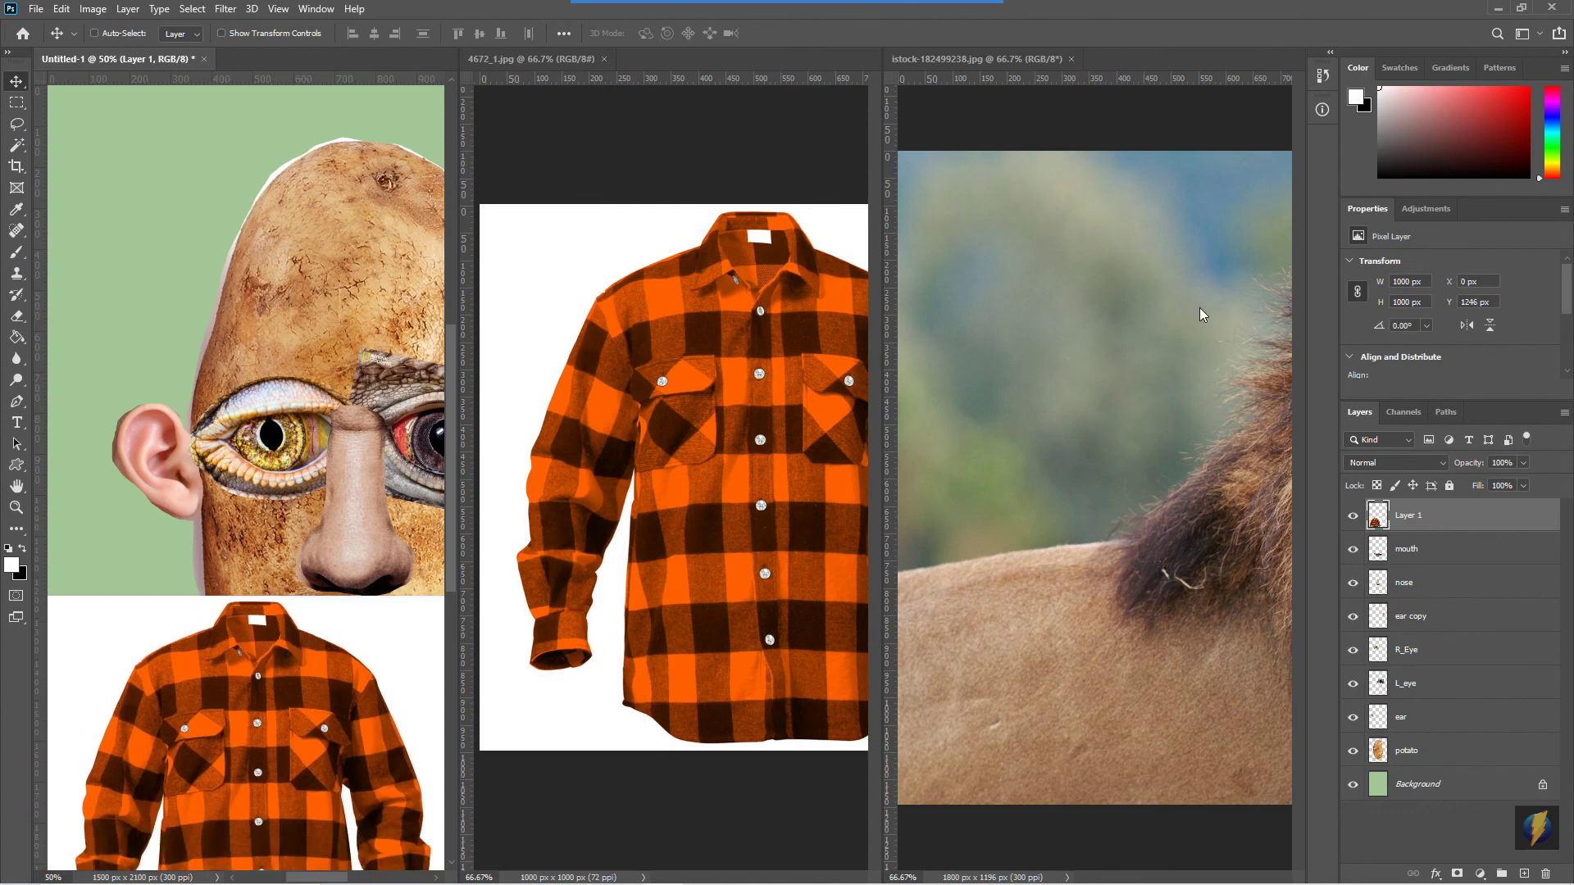
# Lasso the lion's mane without its face and copy the selection into the potato-face composite
pyautogui.click(1151, 392)
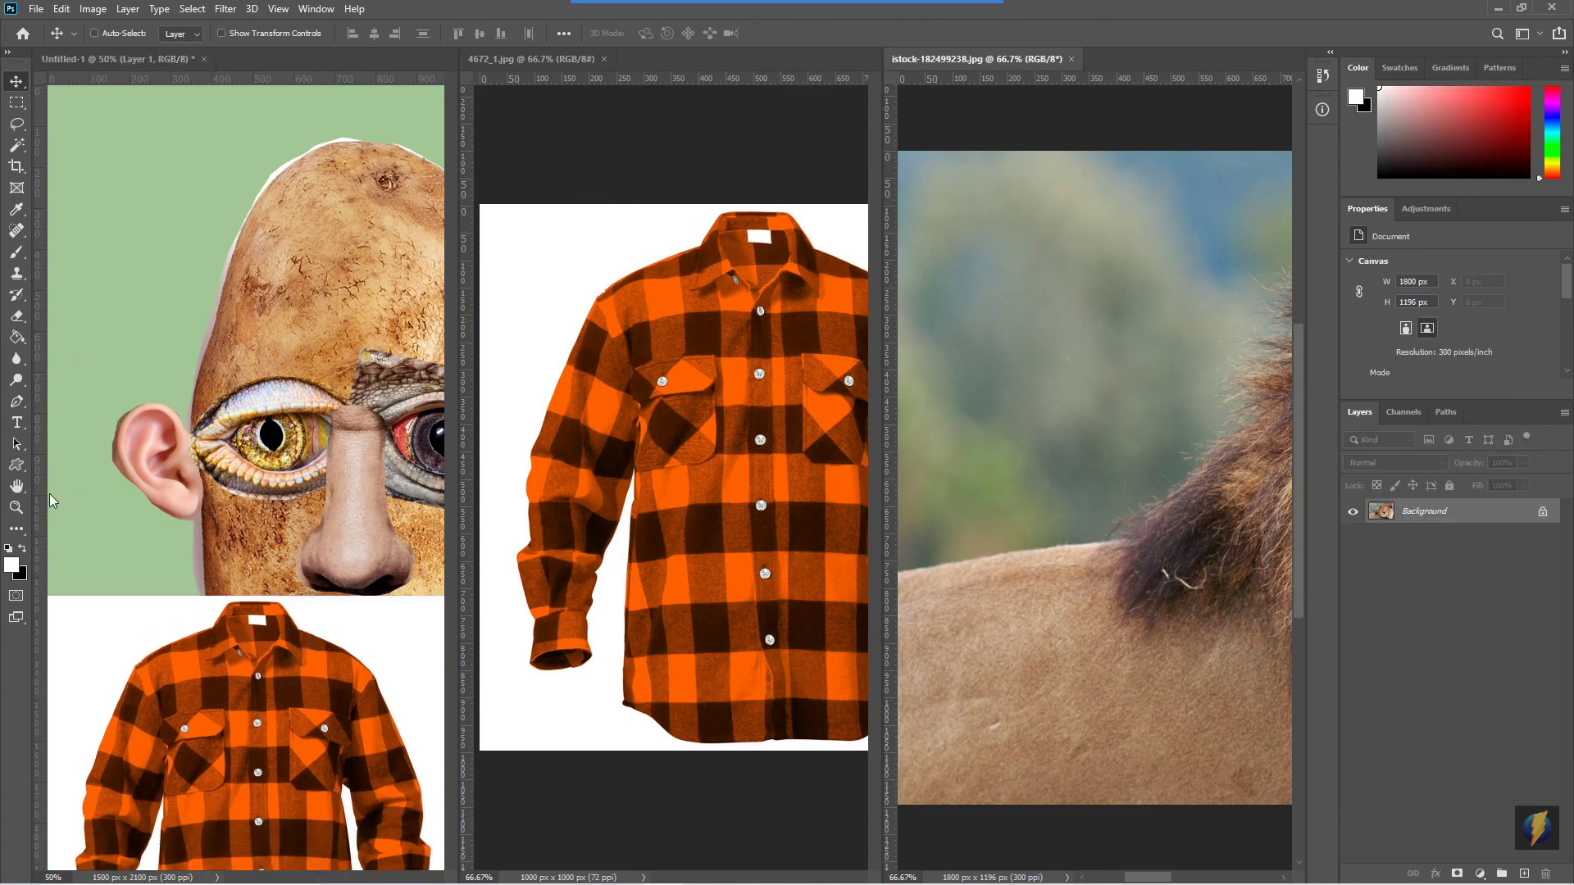
pyautogui.click(15, 508)
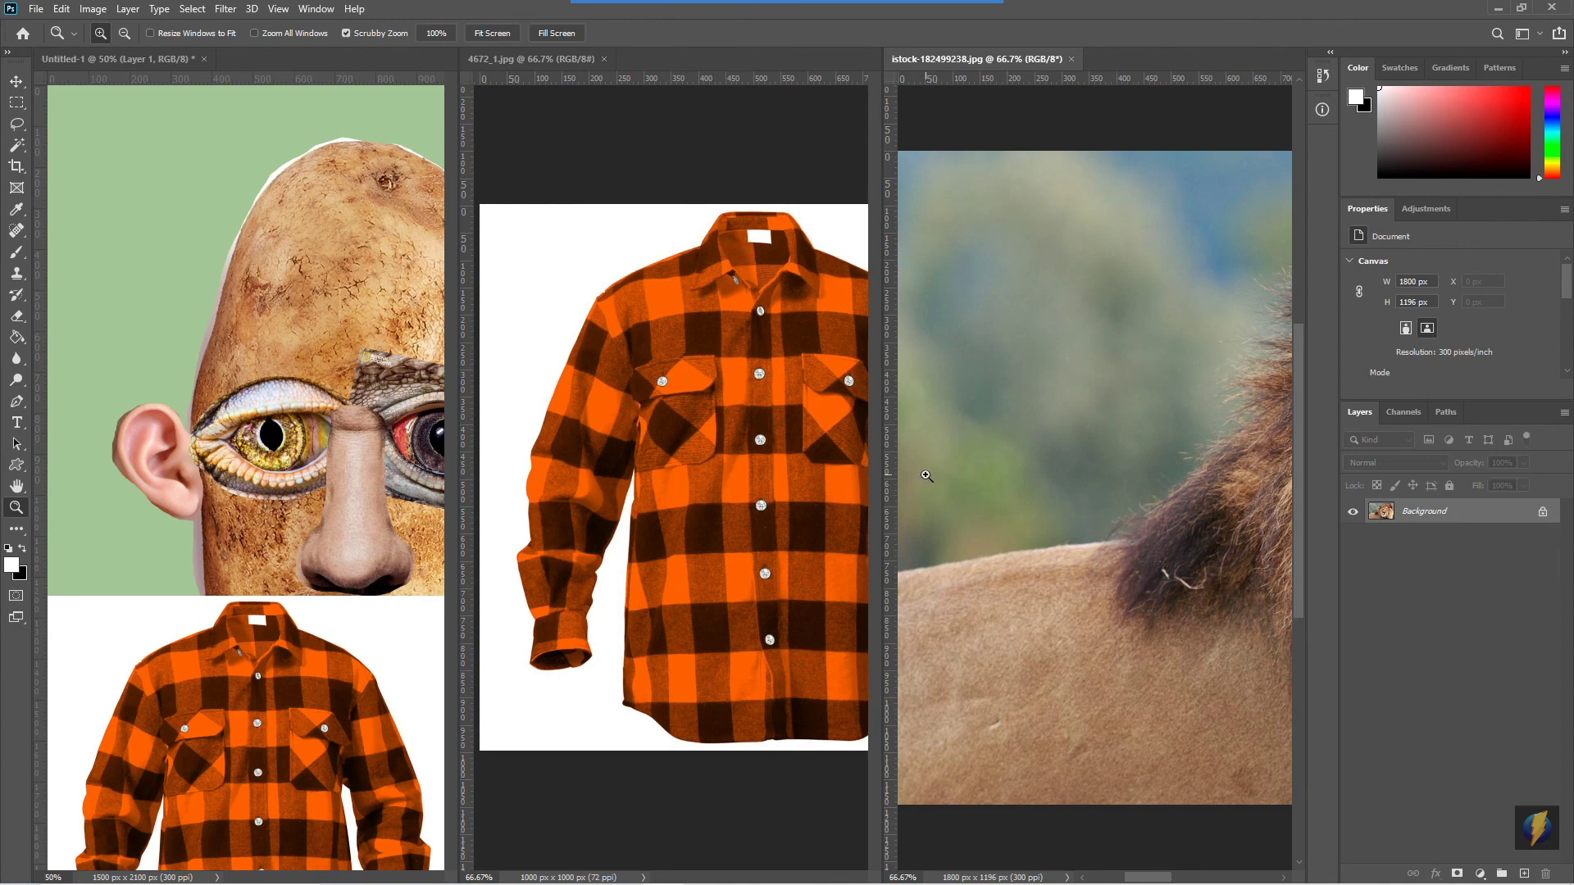
pyautogui.moveTo(1145, 419); pyautogui.dragTo(1141, 423)
pyautogui.moveTo(1150, 421); pyautogui.dragTo(916, 339)
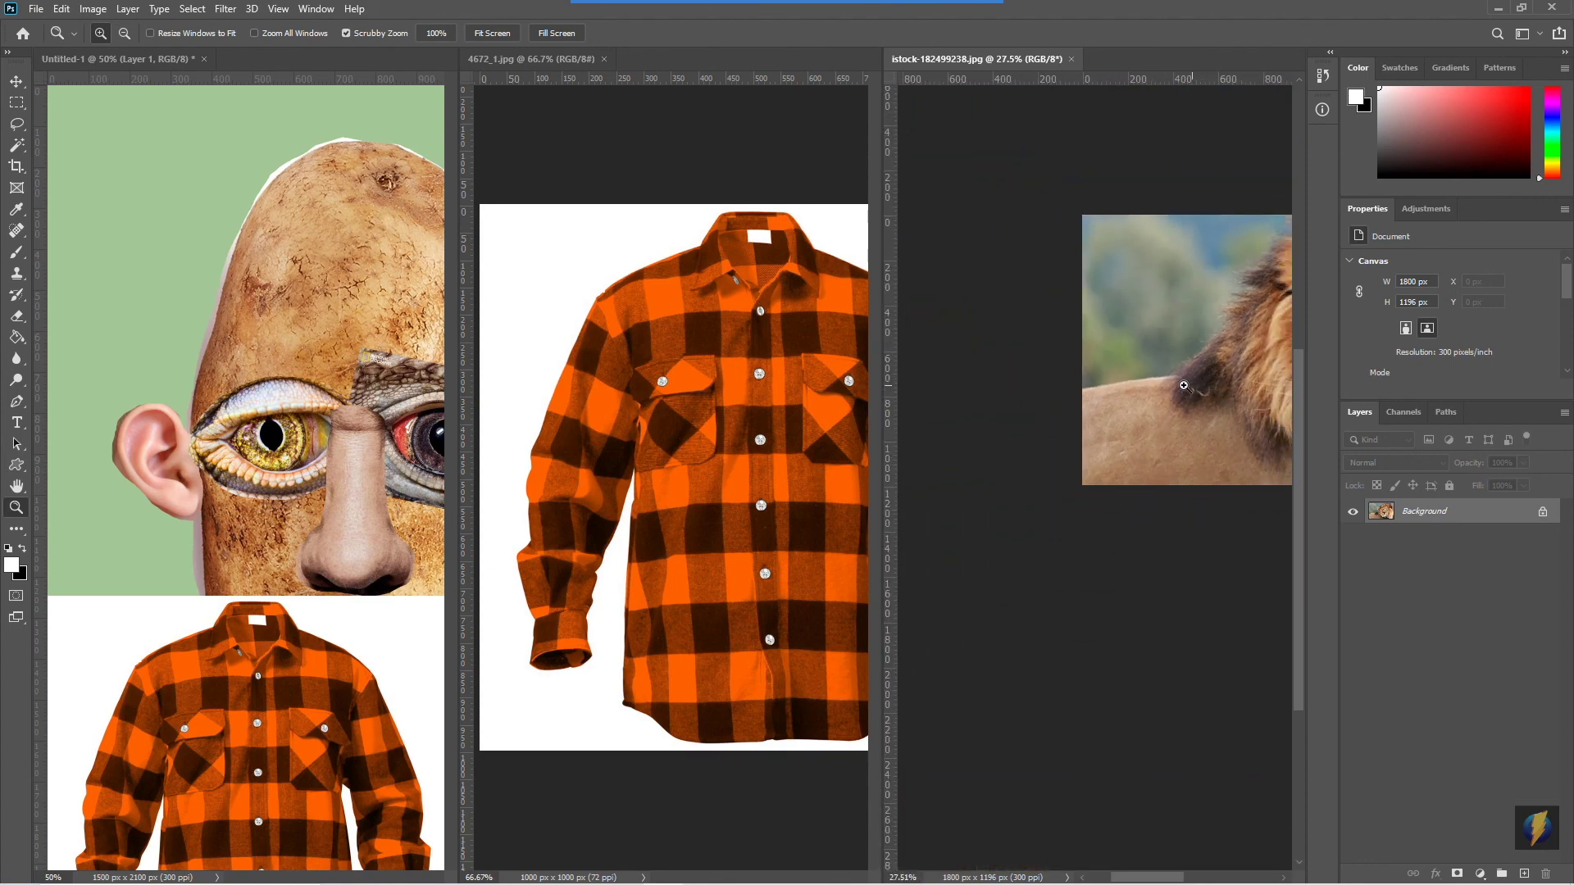
pyautogui.click(17, 487)
pyautogui.moveTo(1174, 378); pyautogui.dragTo(921, 418)
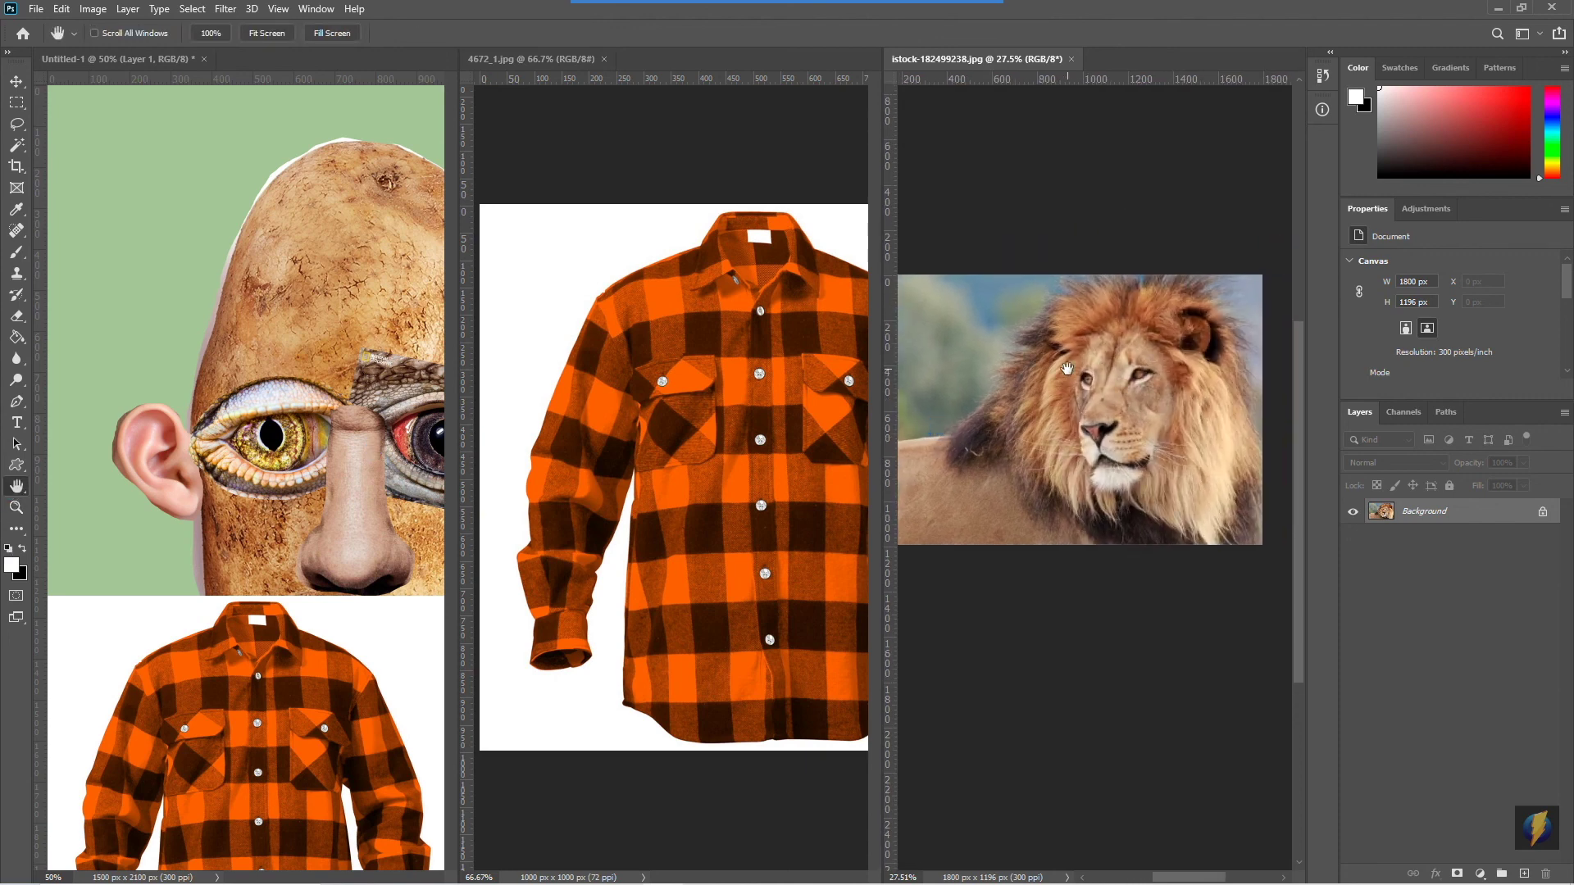
pyautogui.click(17, 123)
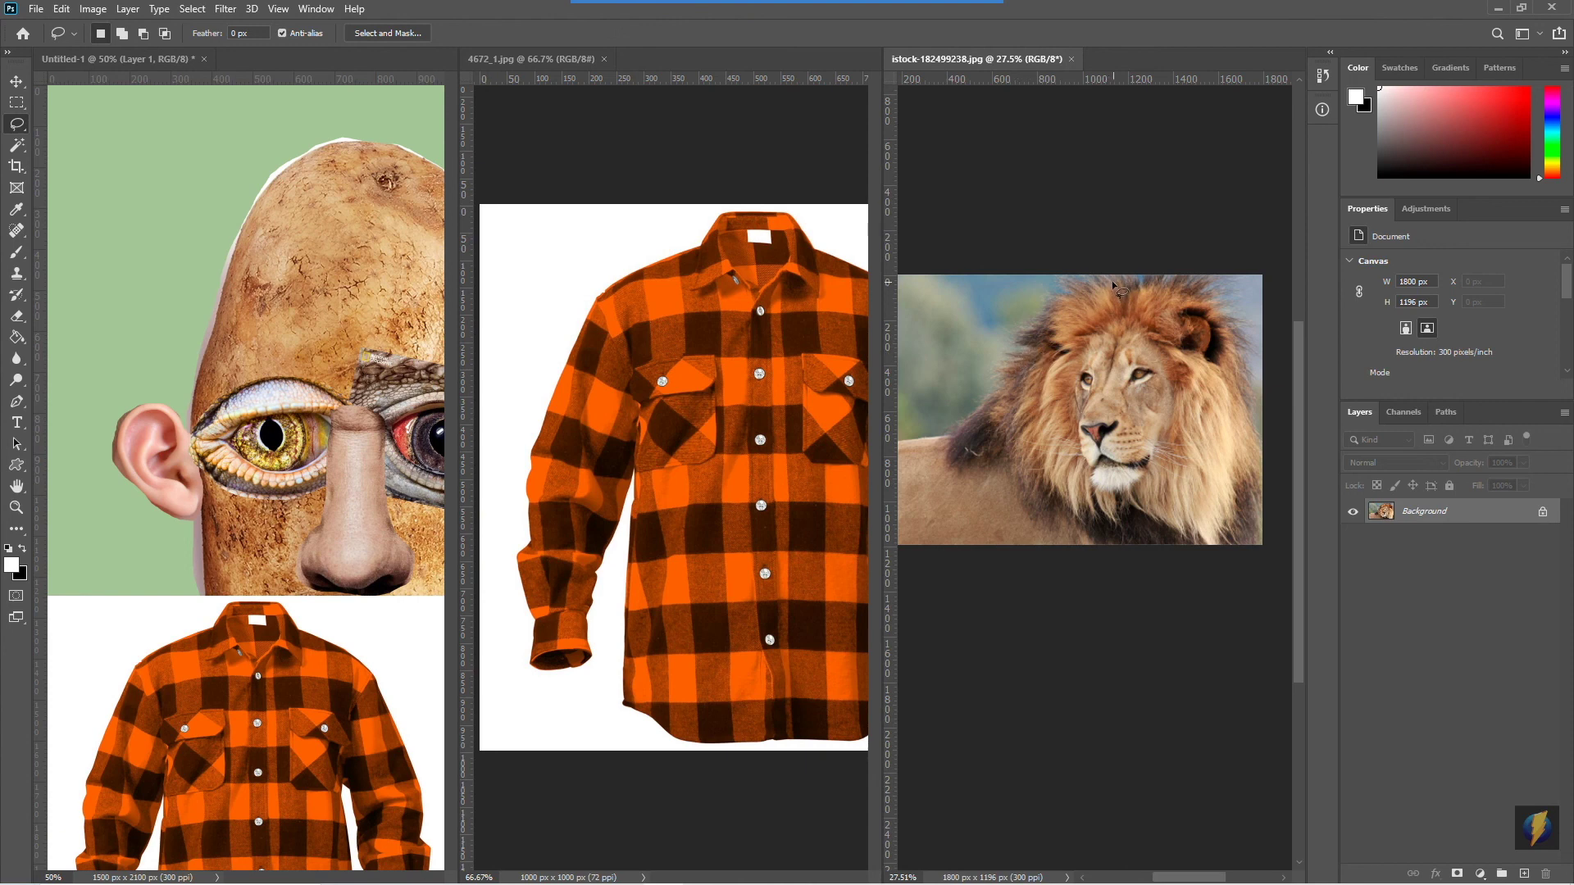
pyautogui.moveTo(1041, 311)
pyautogui.mouseDown()
pyautogui.moveTo(1004, 361)
pyautogui.moveTo(998, 406)
pyautogui.moveTo(1035, 510)
pyautogui.moveTo(1074, 513)
pyautogui.moveTo(1093, 492)
pyautogui.moveTo(1084, 365)
pyautogui.moveTo(1120, 328)
pyautogui.moveTo(1152, 340)
pyautogui.moveTo(1165, 379)
pyautogui.moveTo(1135, 489)
pyautogui.moveTo(1198, 534)
pyautogui.moveTo(1233, 518)
pyautogui.moveTo(1249, 402)
pyautogui.moveTo(1223, 281)
pyautogui.moveTo(1096, 238)
pyautogui.moveTo(1246, 258)
pyautogui.mouseUp()
pyautogui.click(16, 81)
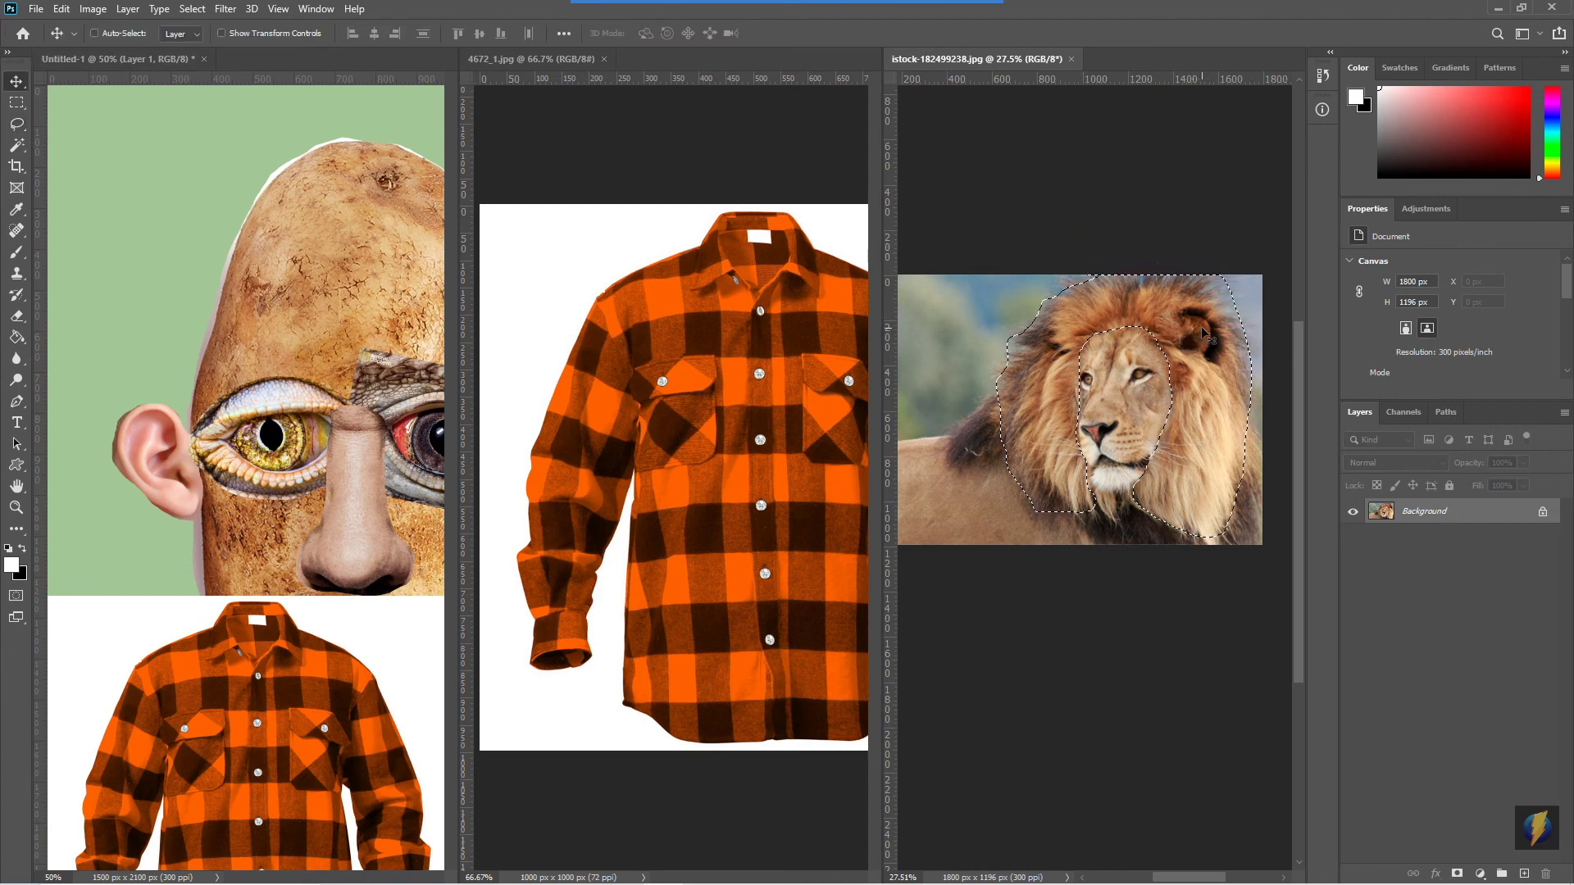
pyautogui.moveTo(1202, 327); pyautogui.dragTo(264, 275)
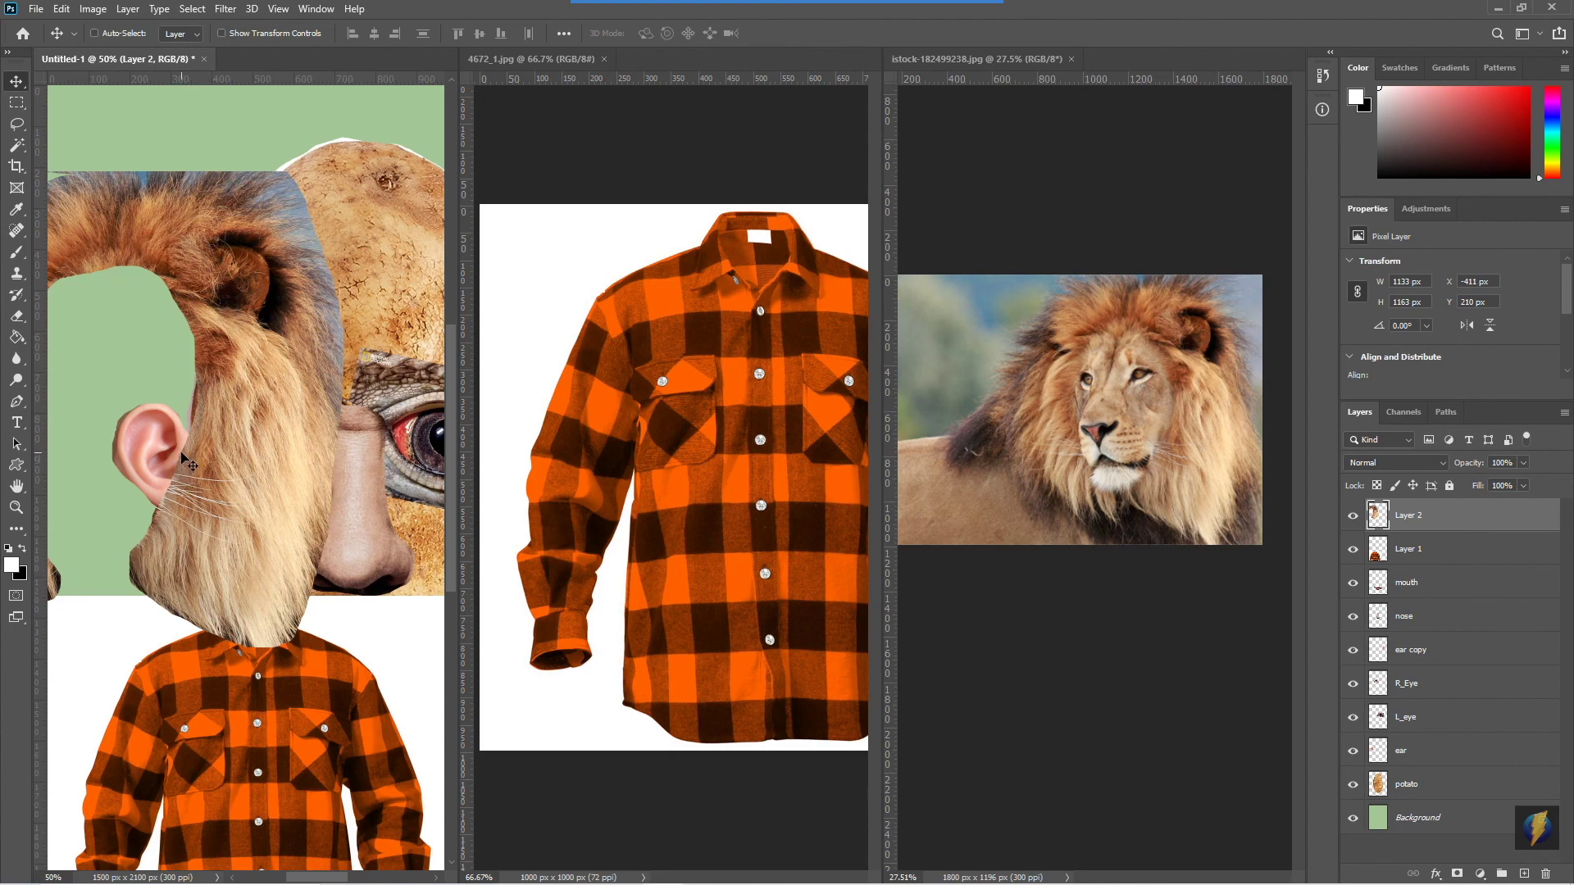
# Consolidate all open documents back into tabs
pyautogui.click(317, 9)
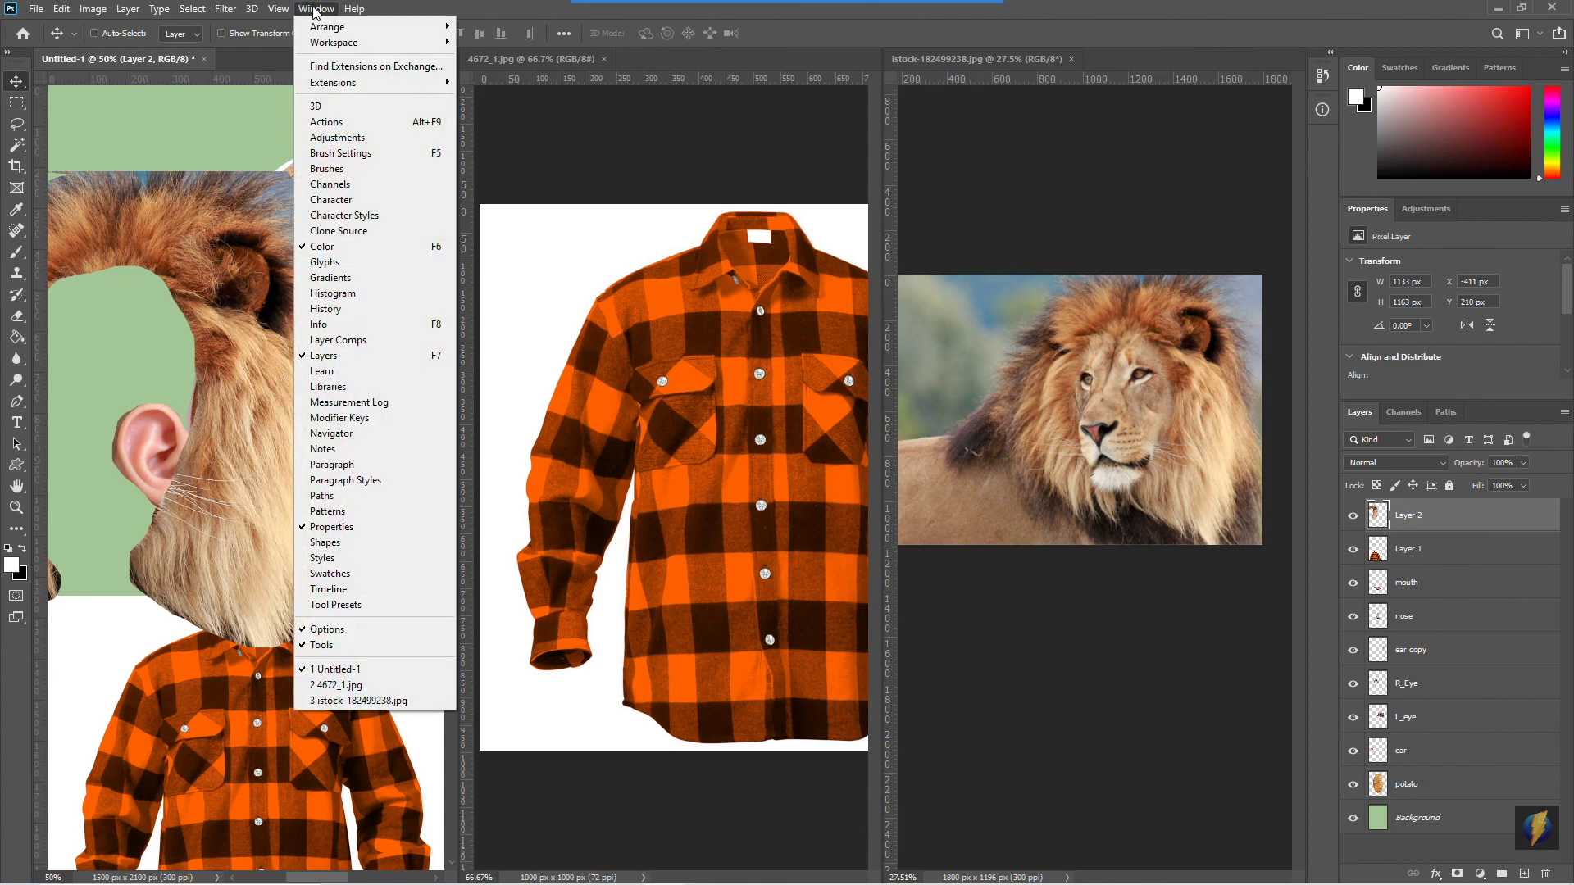
pyautogui.moveTo(322, 29)
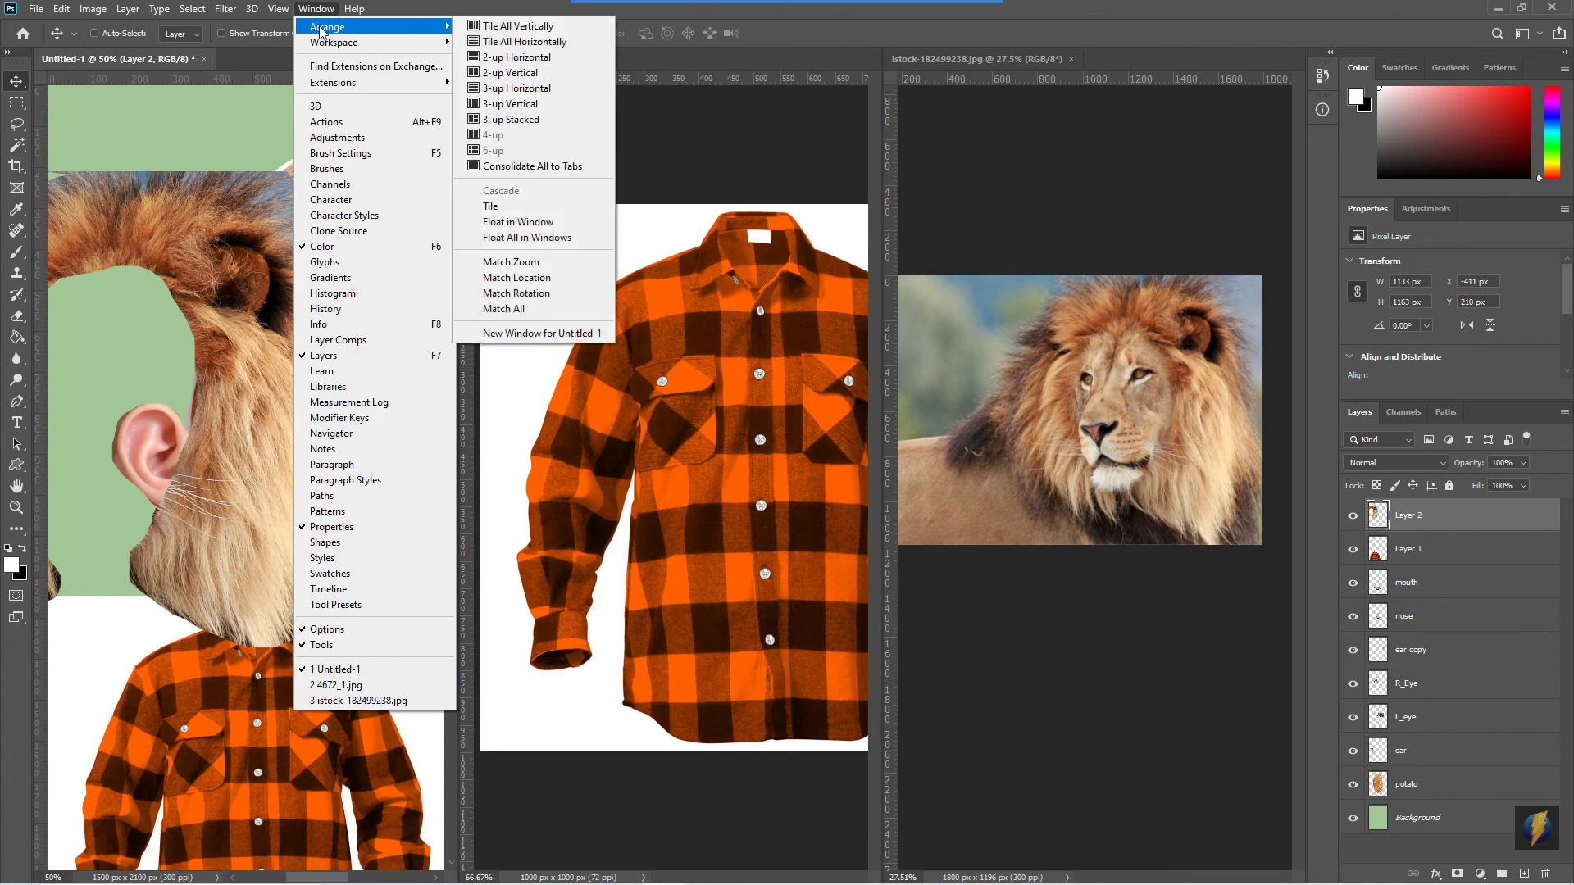
pyautogui.click(524, 165)
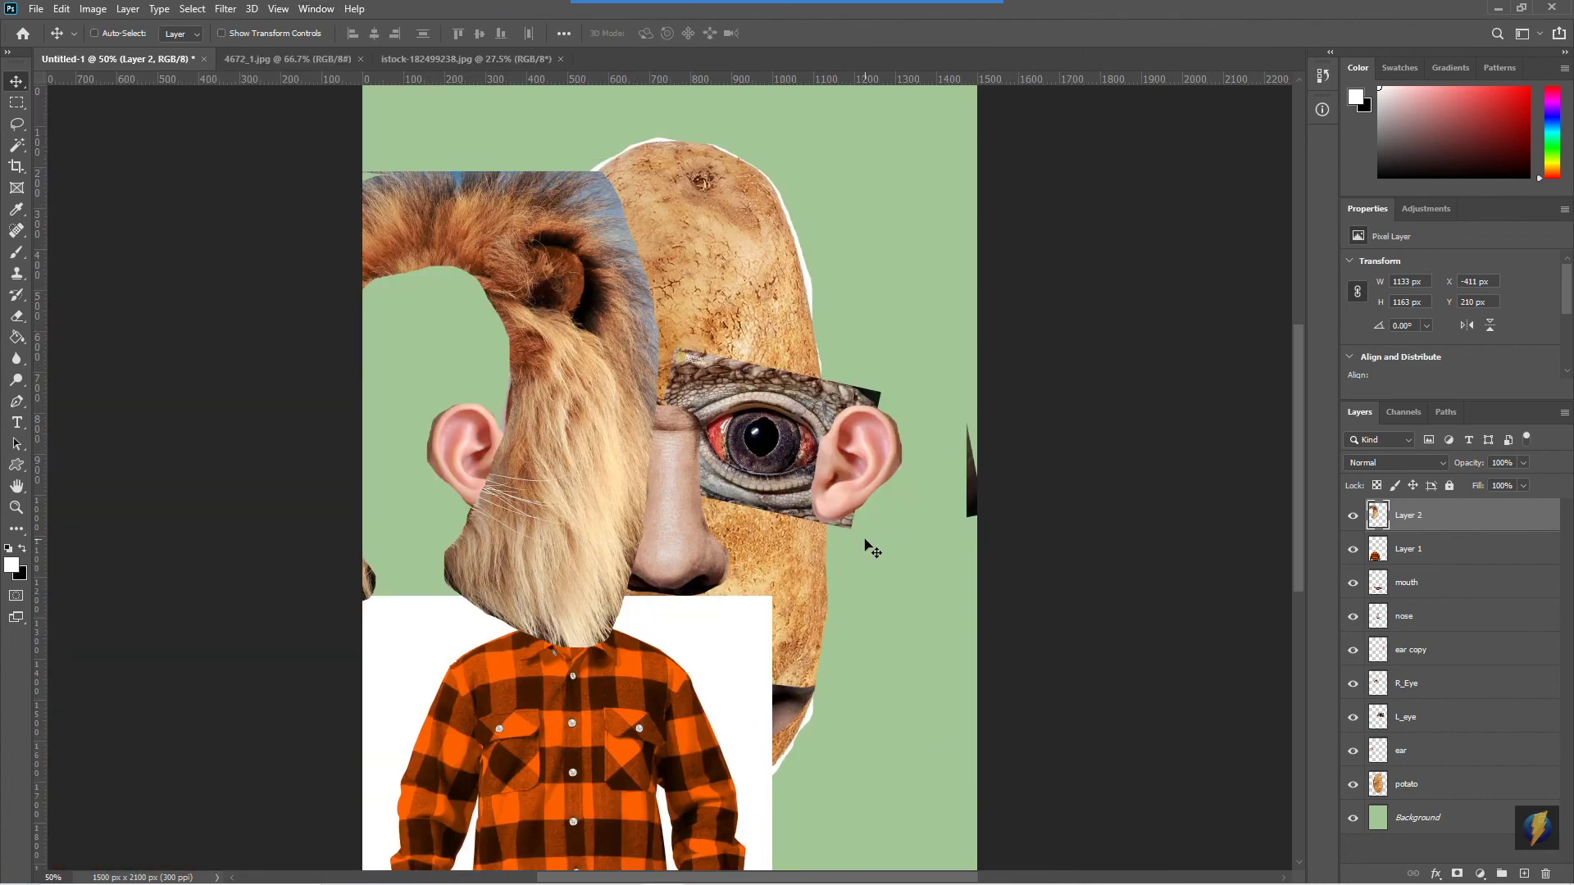
# Rename the lion mane layer as hiar and the plaid shirt layer as shirt
pyautogui.doubleClick(1423, 515)
pyautogui.write('hiar')
pyautogui.press('Return')
pyautogui.click(1353, 515)
pyautogui.click(1353, 516)
pyautogui.doubleClick(1424, 551)
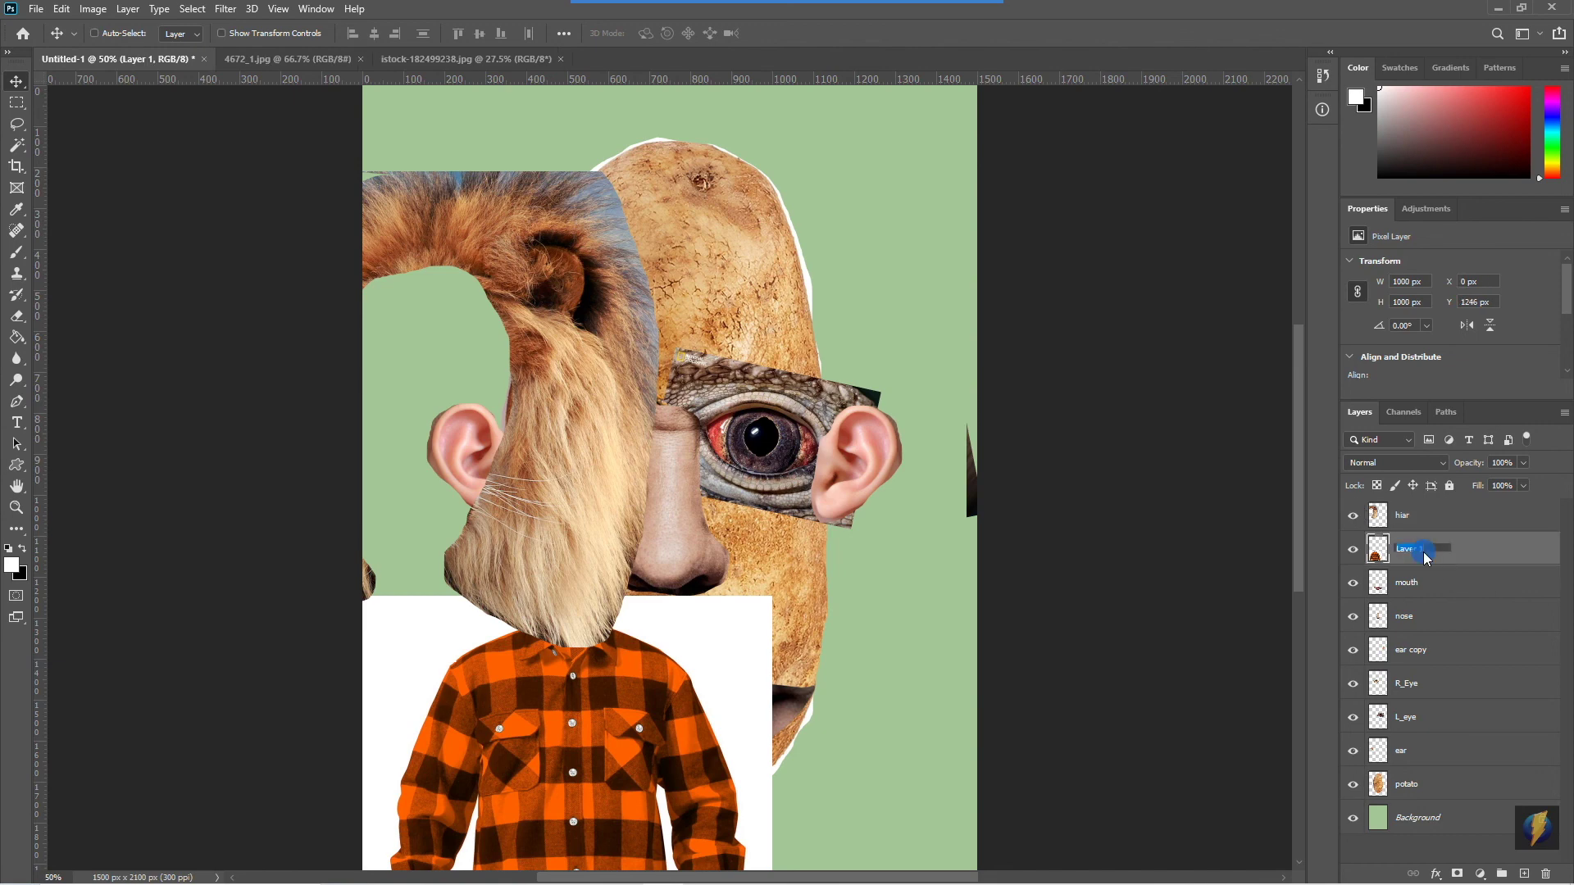
pyautogui.write('shirt')
pyautogui.press('Return')
# Hide the hiar layer, scale the shirt to about 175%, and centre it horizontally at the lower edge of the canvas
pyautogui.click(1353, 516)
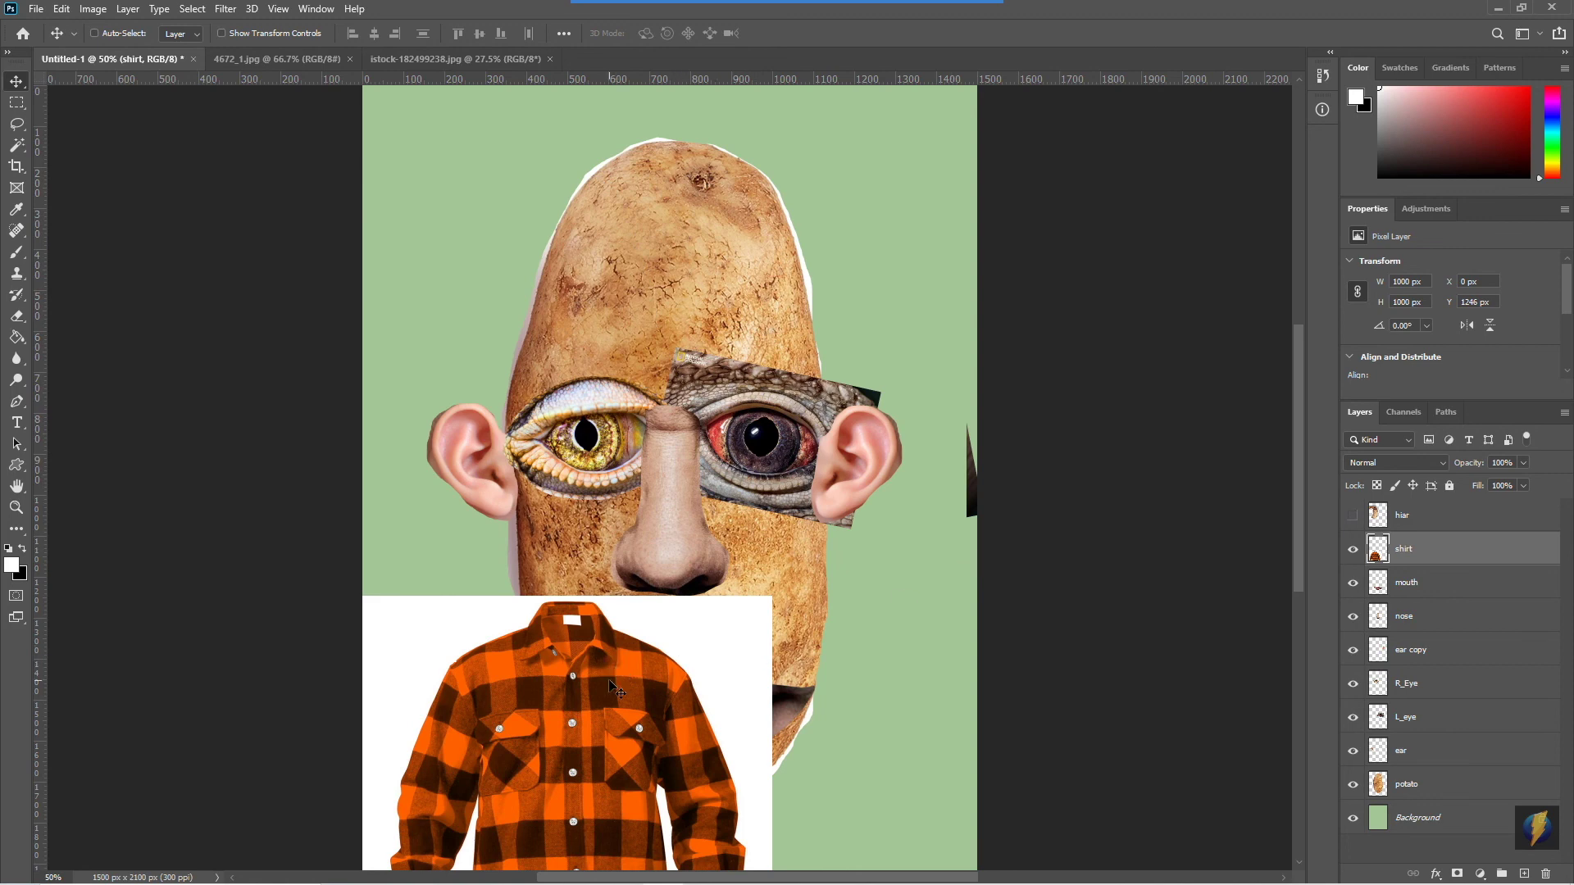
pyautogui.moveTo(587, 694); pyautogui.dragTo(684, 444)
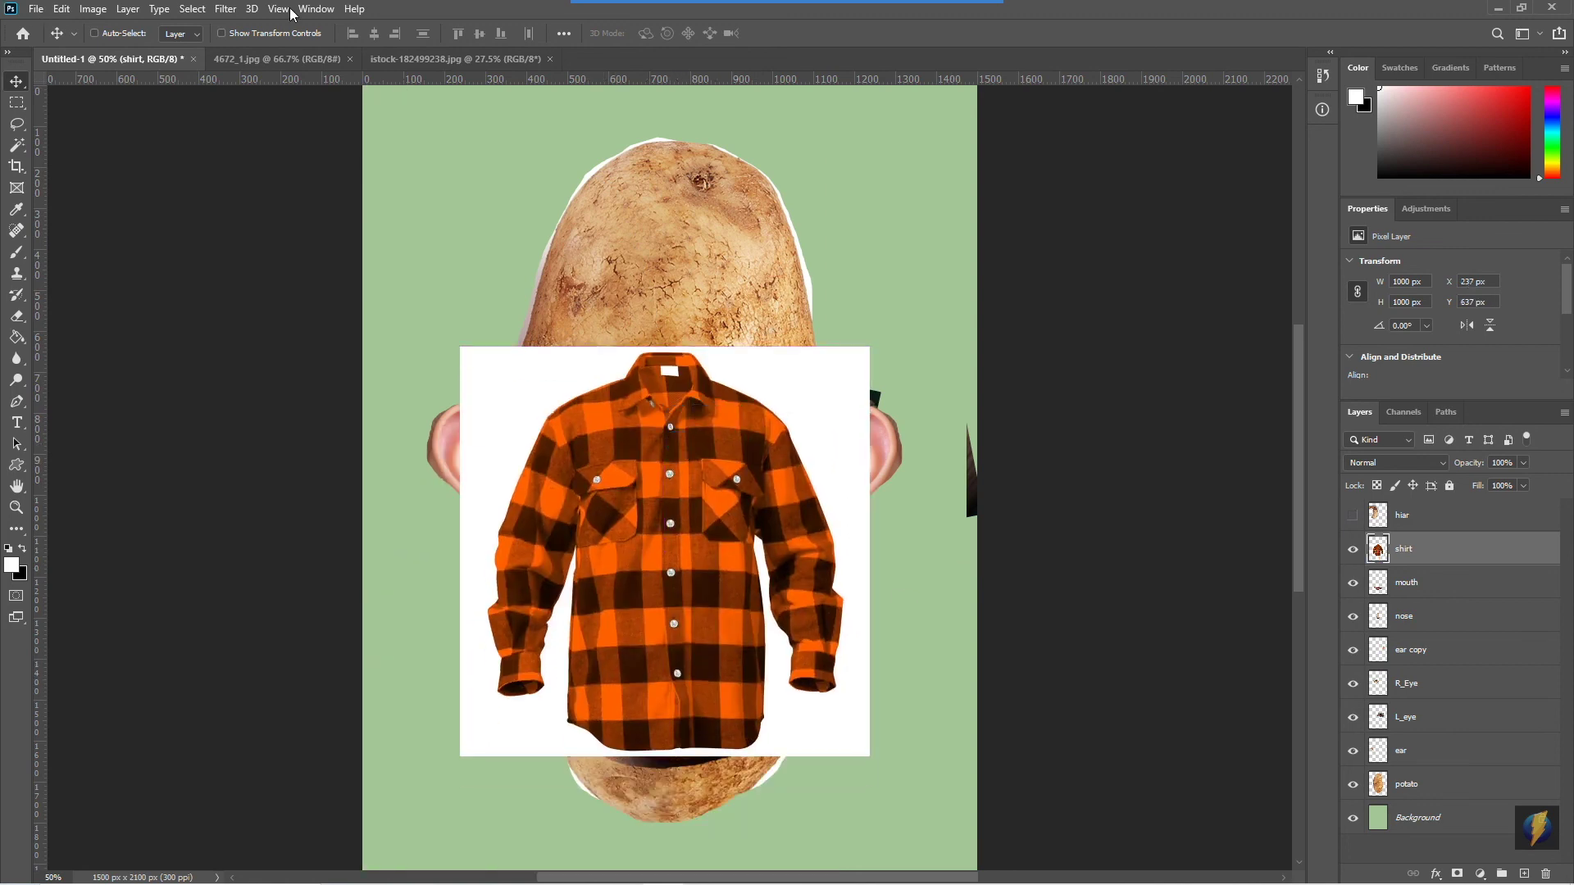
pyautogui.click(61, 9)
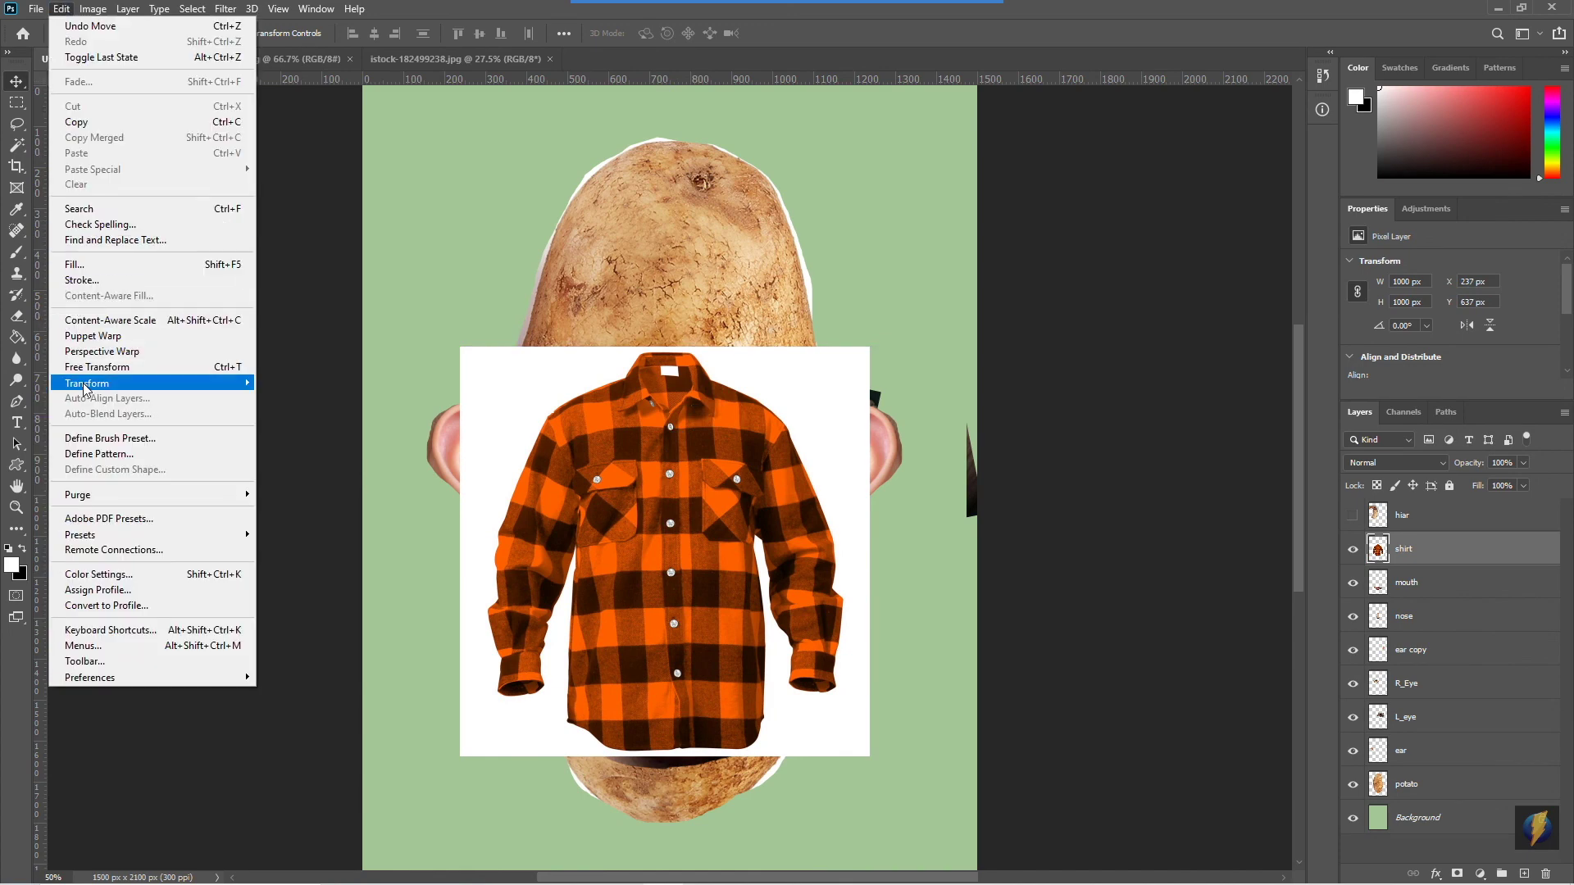
pyautogui.moveTo(86, 385)
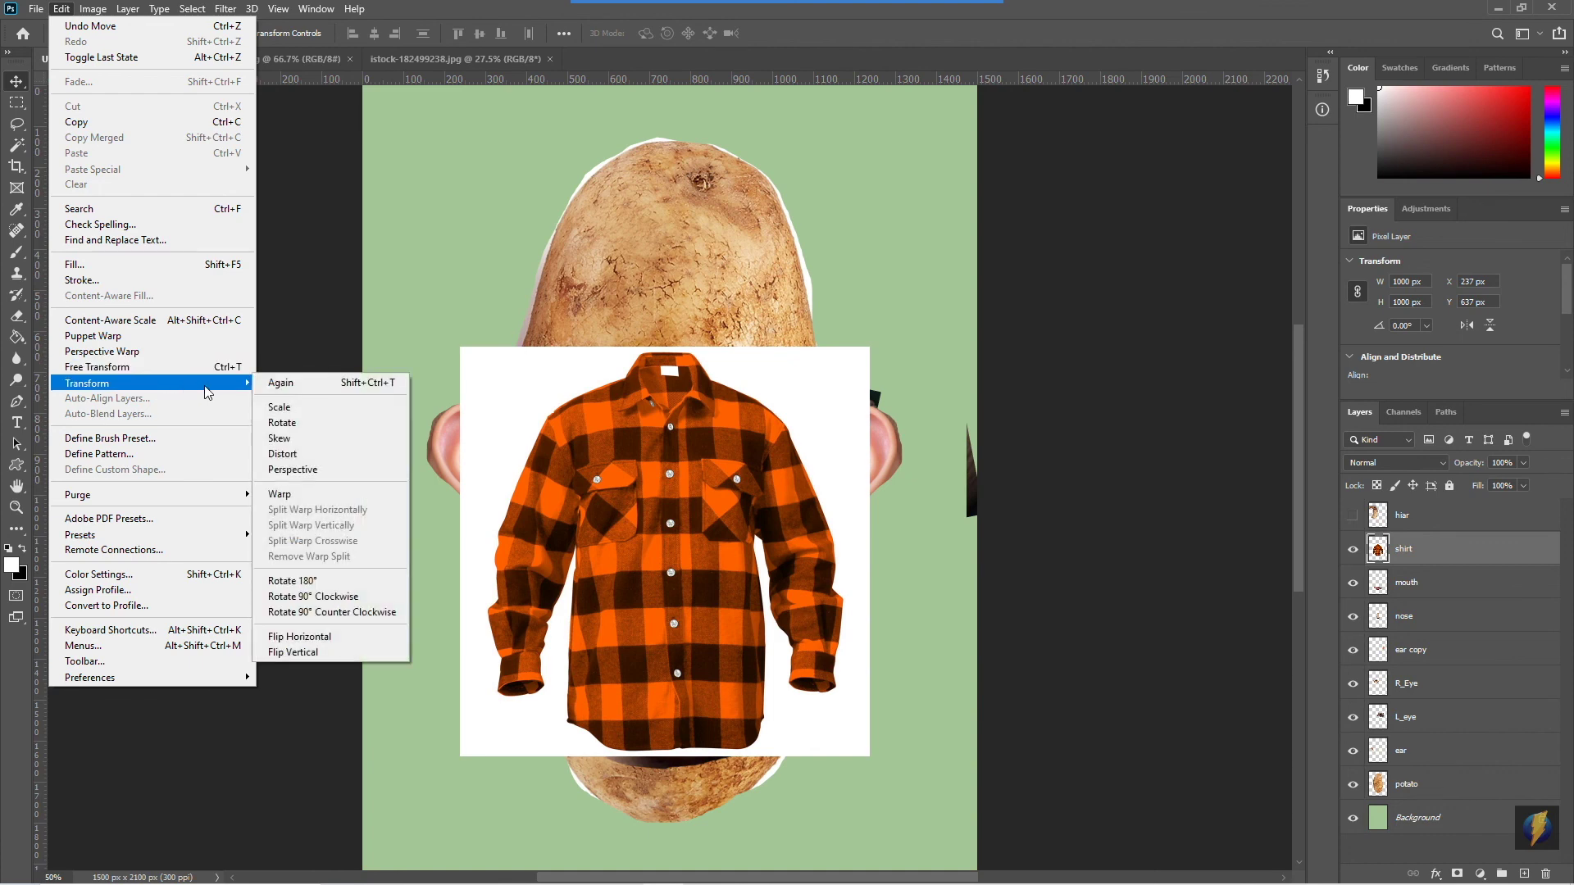
pyautogui.click(280, 407)
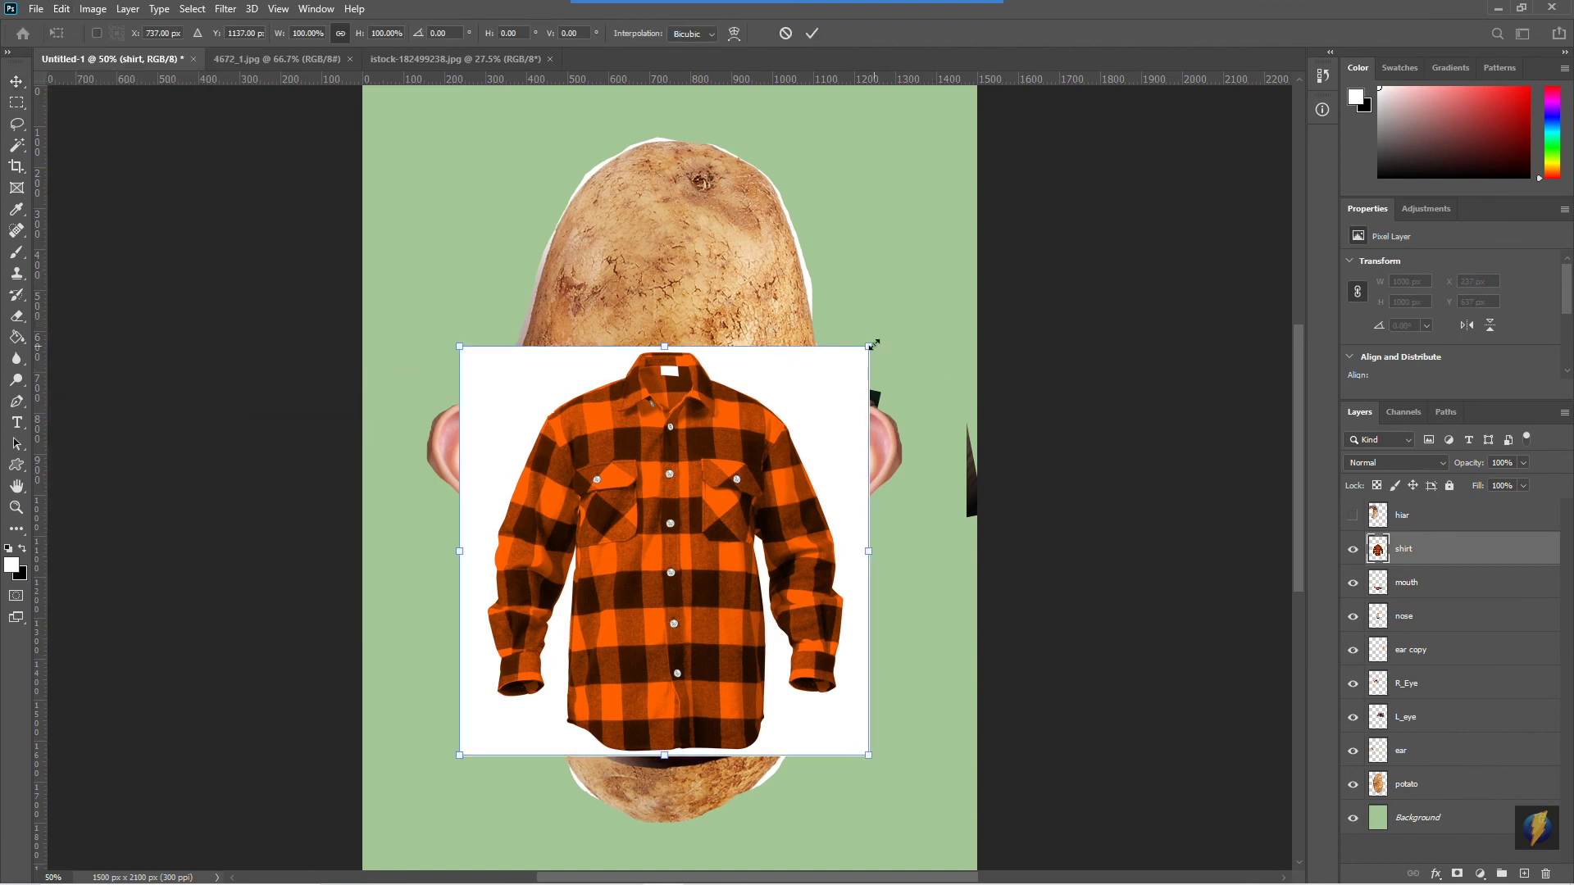
pyautogui.moveTo(865, 347); pyautogui.dragTo(1072, 193)
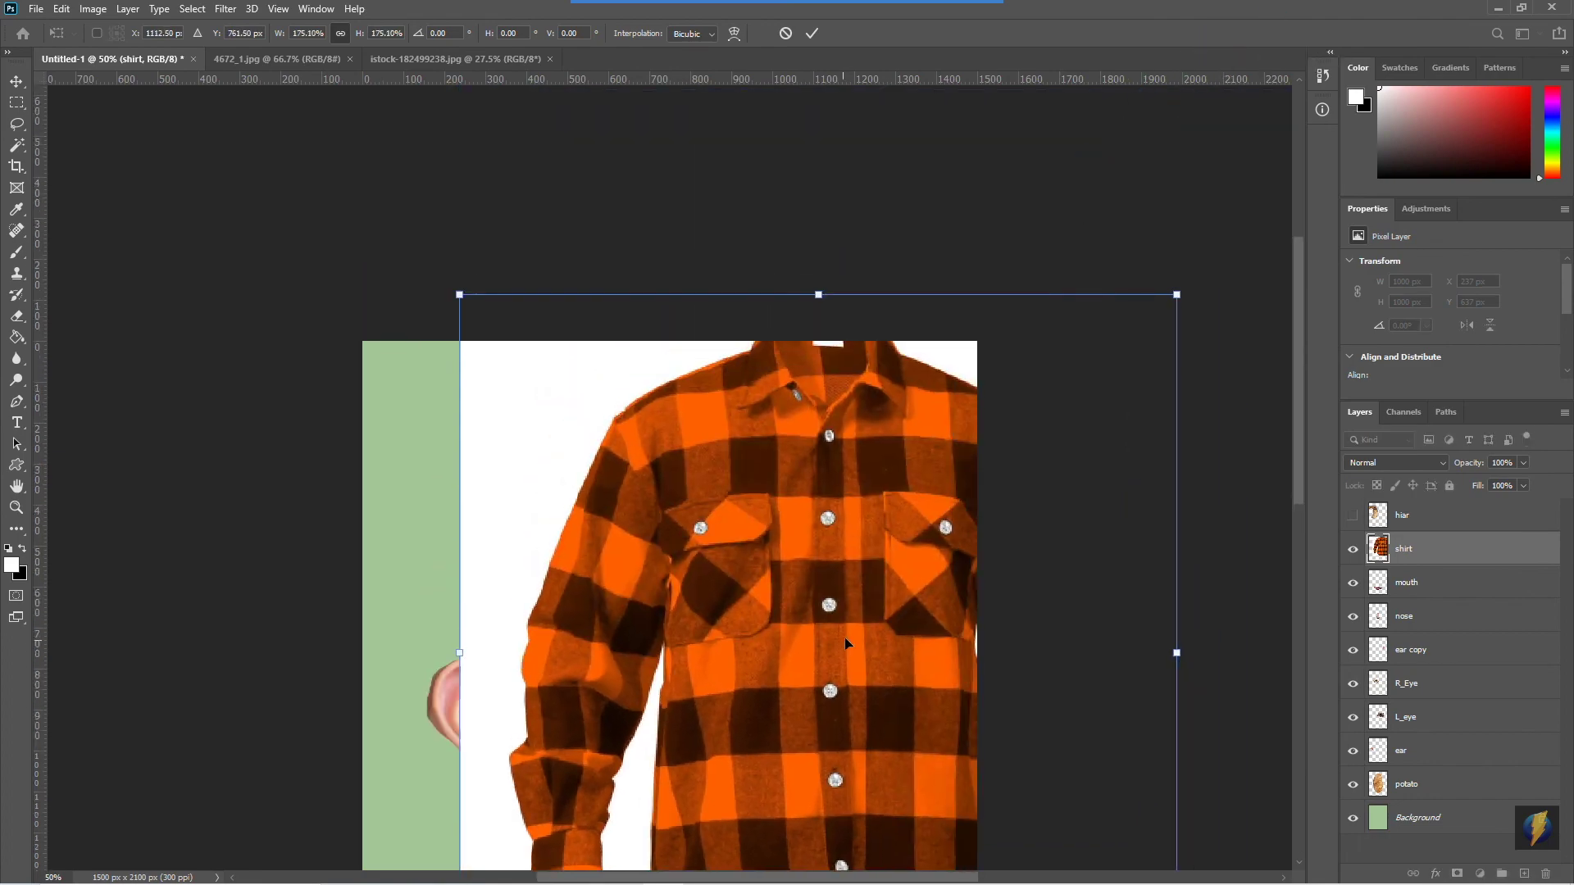
pyautogui.scroll(-3, 844, 651)
pyautogui.moveTo(825, 564); pyautogui.dragTo(648, 762)
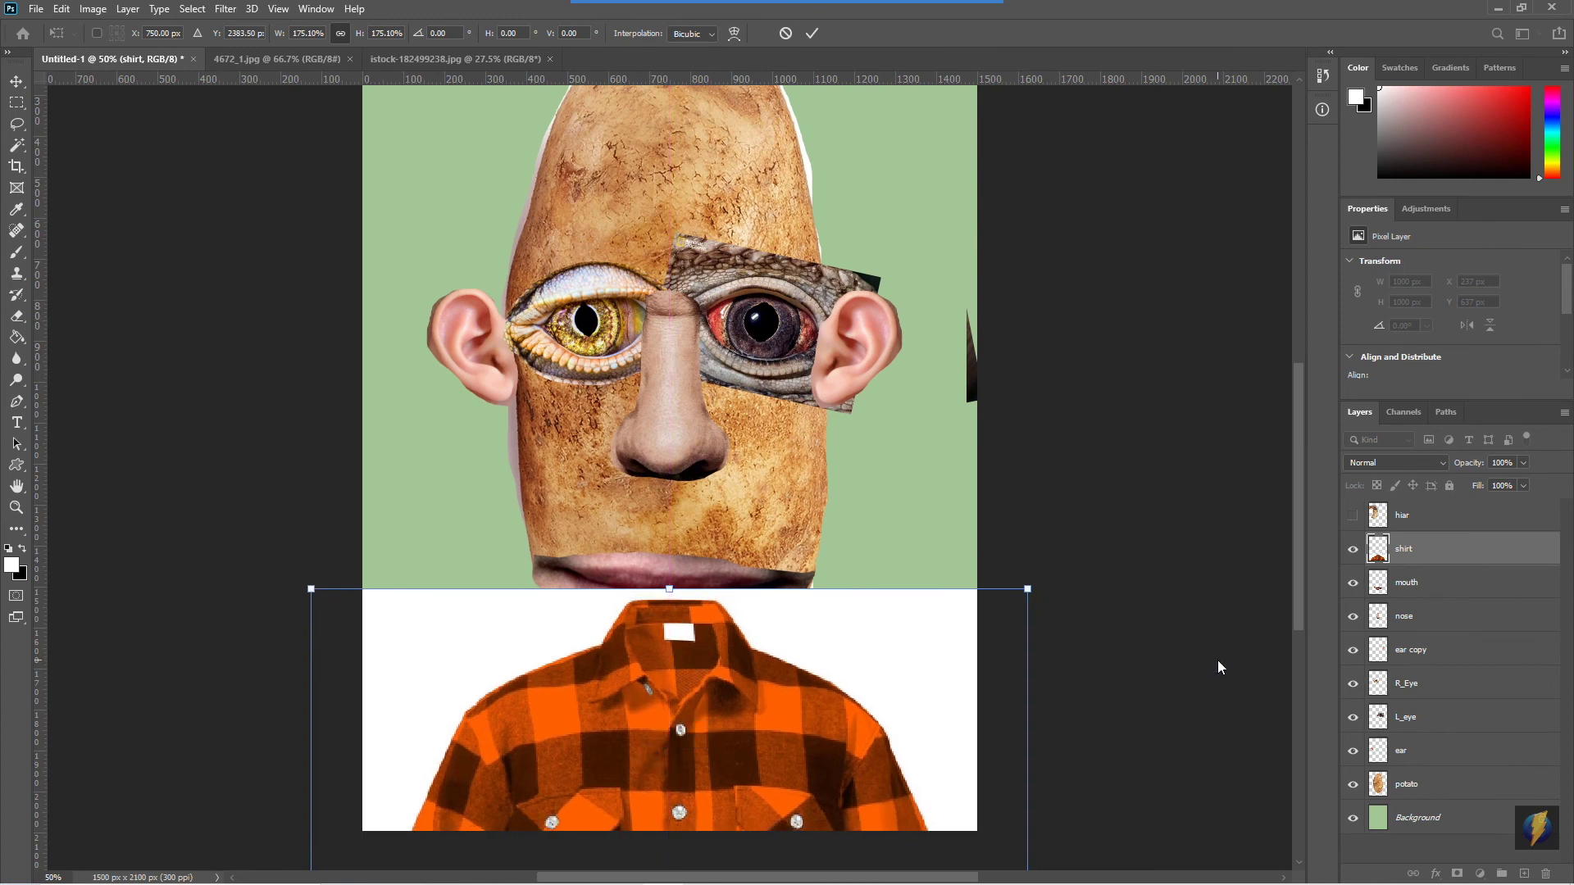
pyautogui.press('Return')
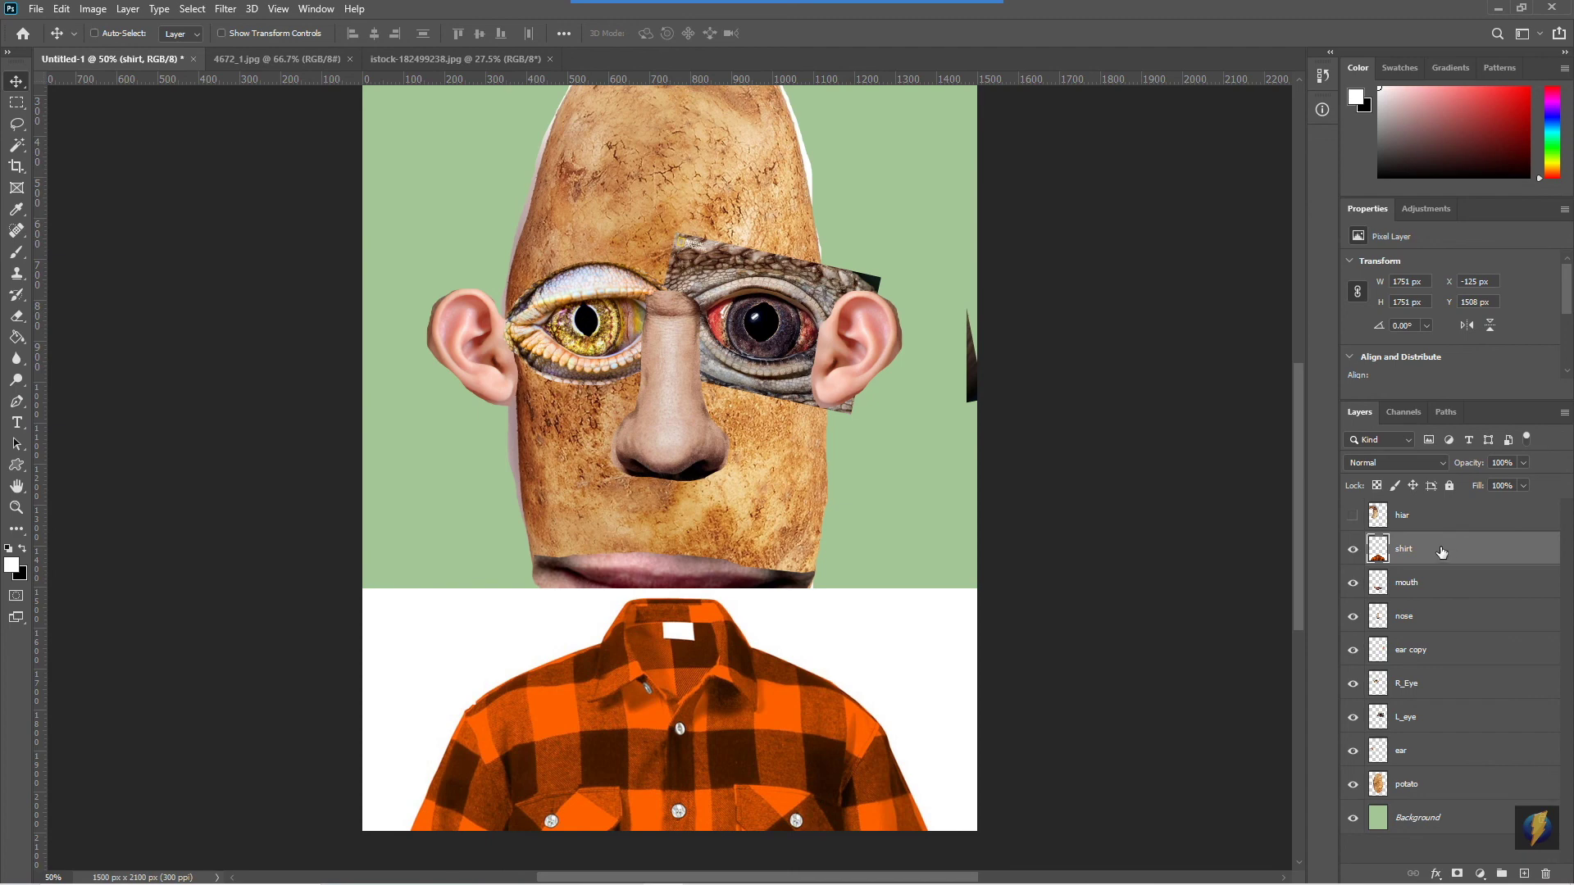
# Place the shirt layer below the potato layer, lasso the white background around the shirt, delete it and deselect
pyautogui.moveTo(1442, 553); pyautogui.dragTo(1461, 798)
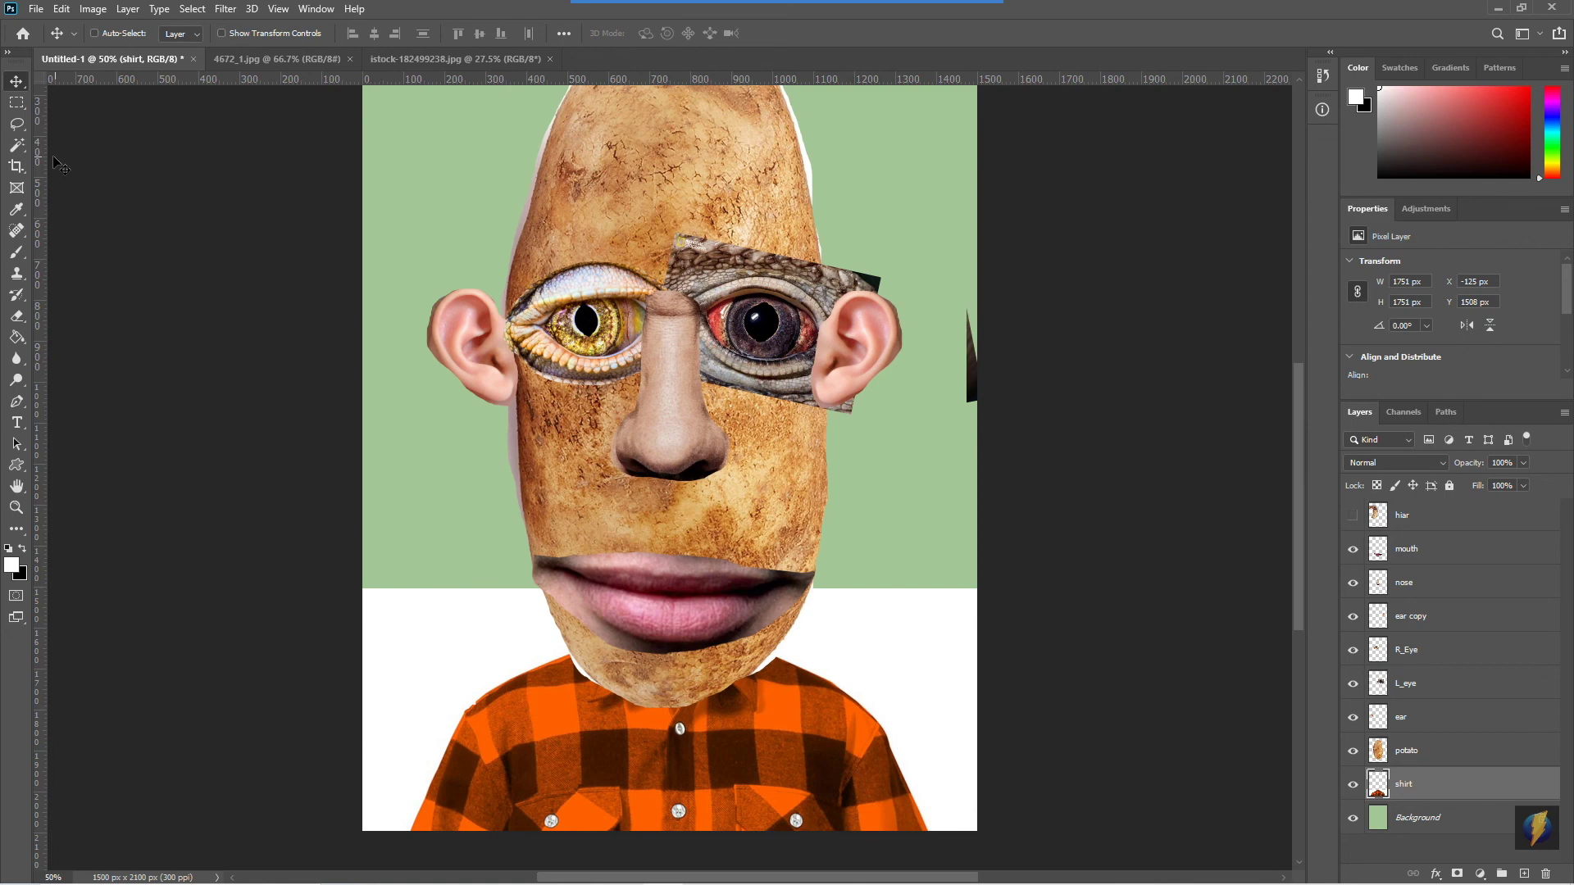
pyautogui.click(16, 123)
pyautogui.scroll(-3, 656, 496)
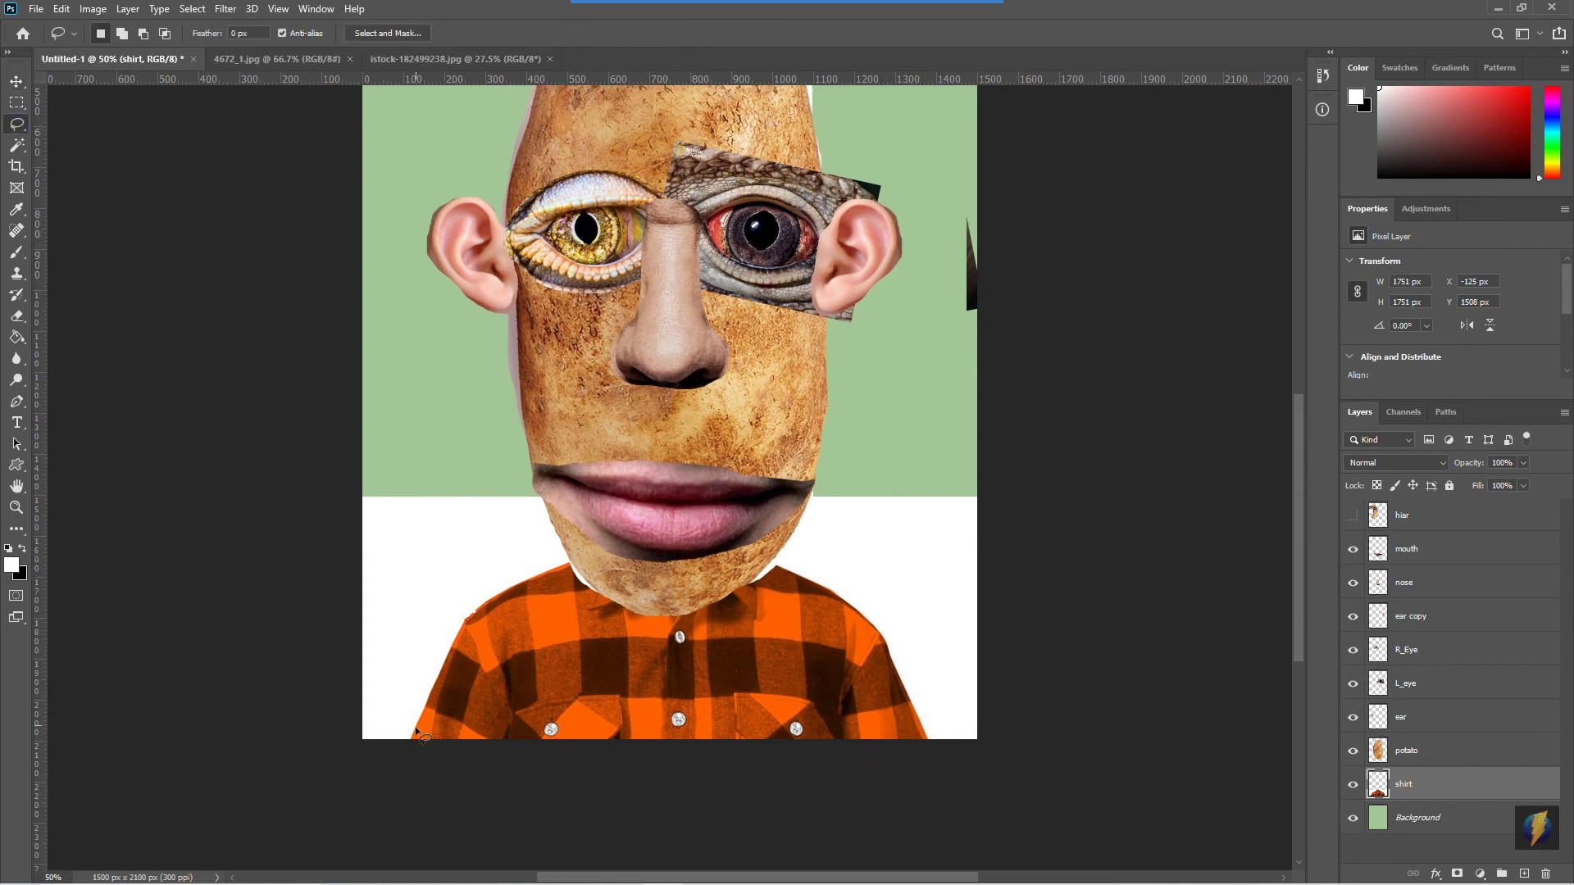
pyautogui.moveTo(410, 741)
pyautogui.mouseDown()
pyautogui.moveTo(504, 585)
pyautogui.moveTo(722, 549)
pyautogui.moveTo(863, 610)
pyautogui.moveTo(940, 768)
pyautogui.moveTo(1094, 720)
pyautogui.moveTo(1082, 400)
pyautogui.moveTo(907, 362)
pyautogui.moveTo(526, 333)
pyautogui.moveTo(222, 341)
pyautogui.moveTo(193, 722)
pyautogui.moveTo(276, 780)
pyautogui.mouseUp()
pyautogui.press('Delete')
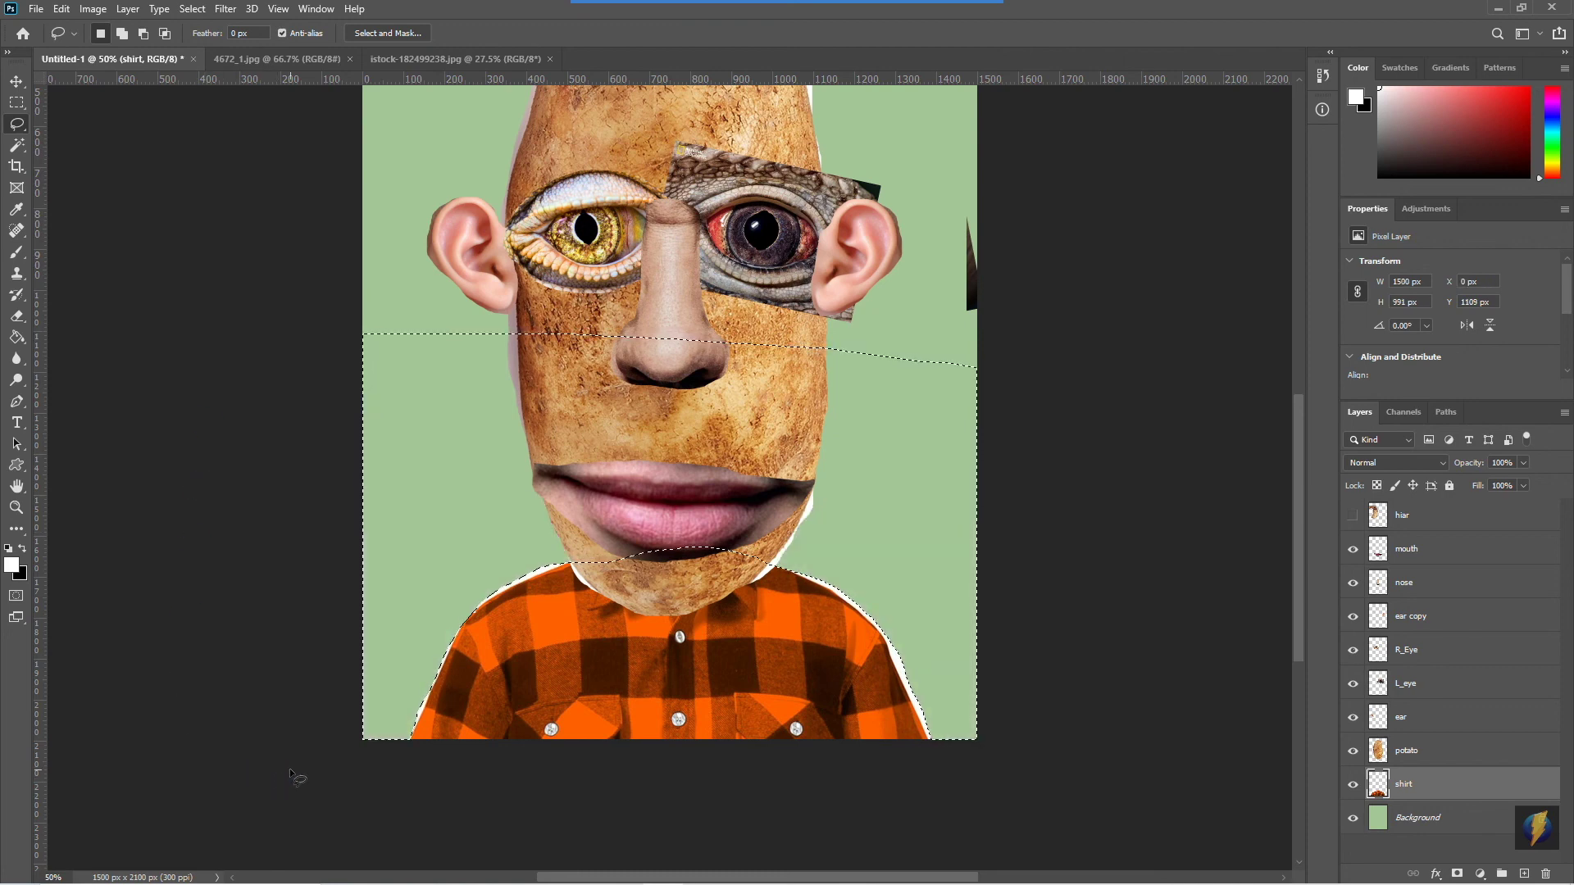
pyautogui.hotkey('ctrl', 'd')
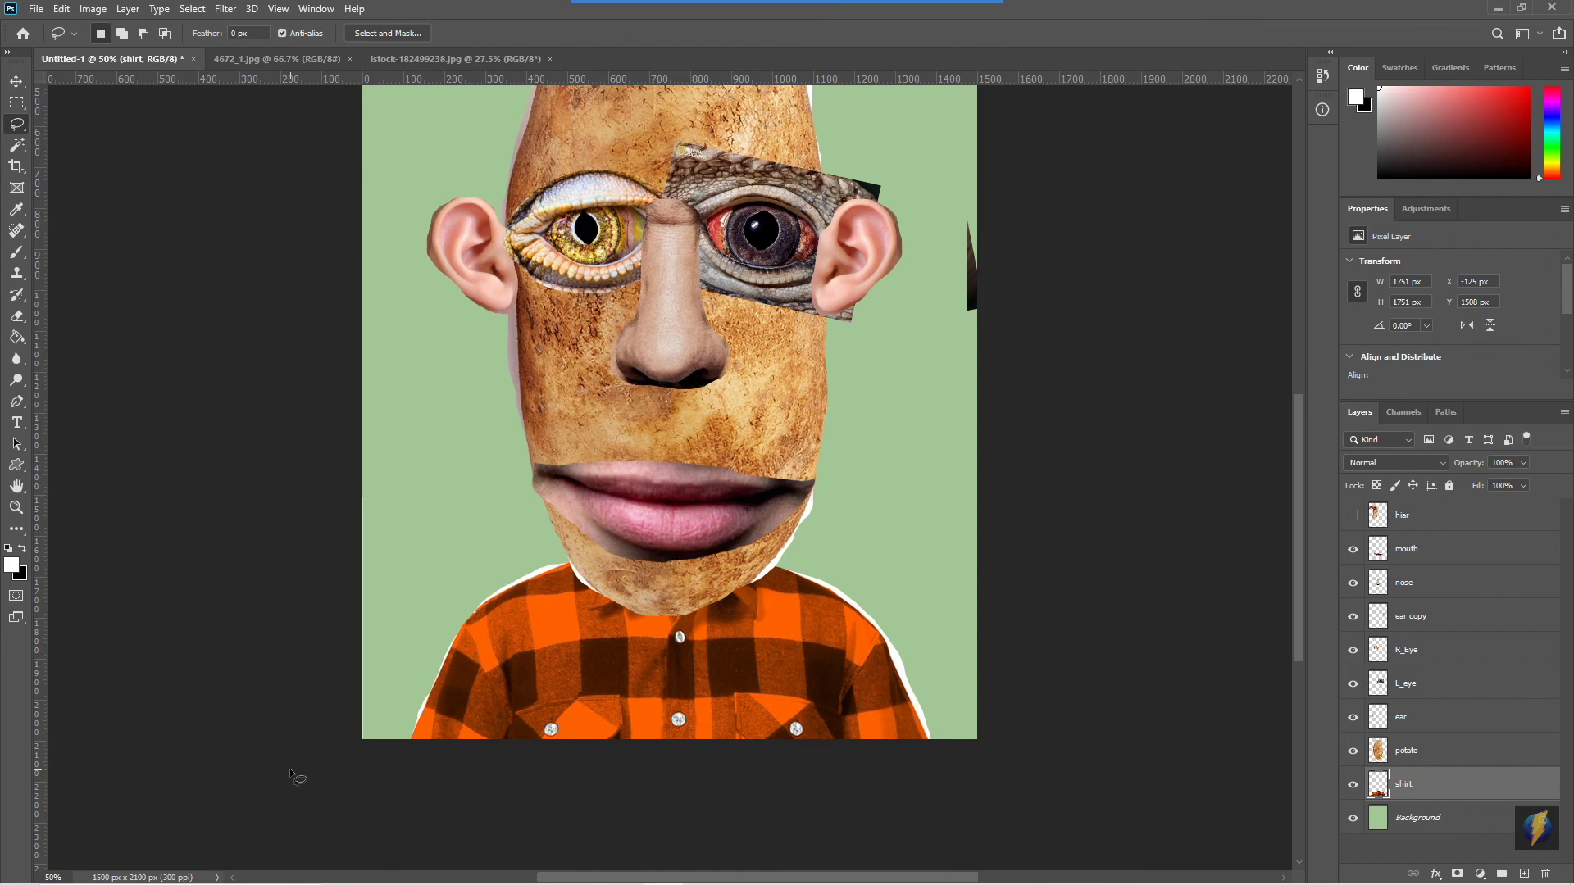
# Show the hiar layer again and move the lion mane so it is centred over the potato head
pyautogui.scroll(3, 397, 764)
pyautogui.scroll(-1, 397, 758)
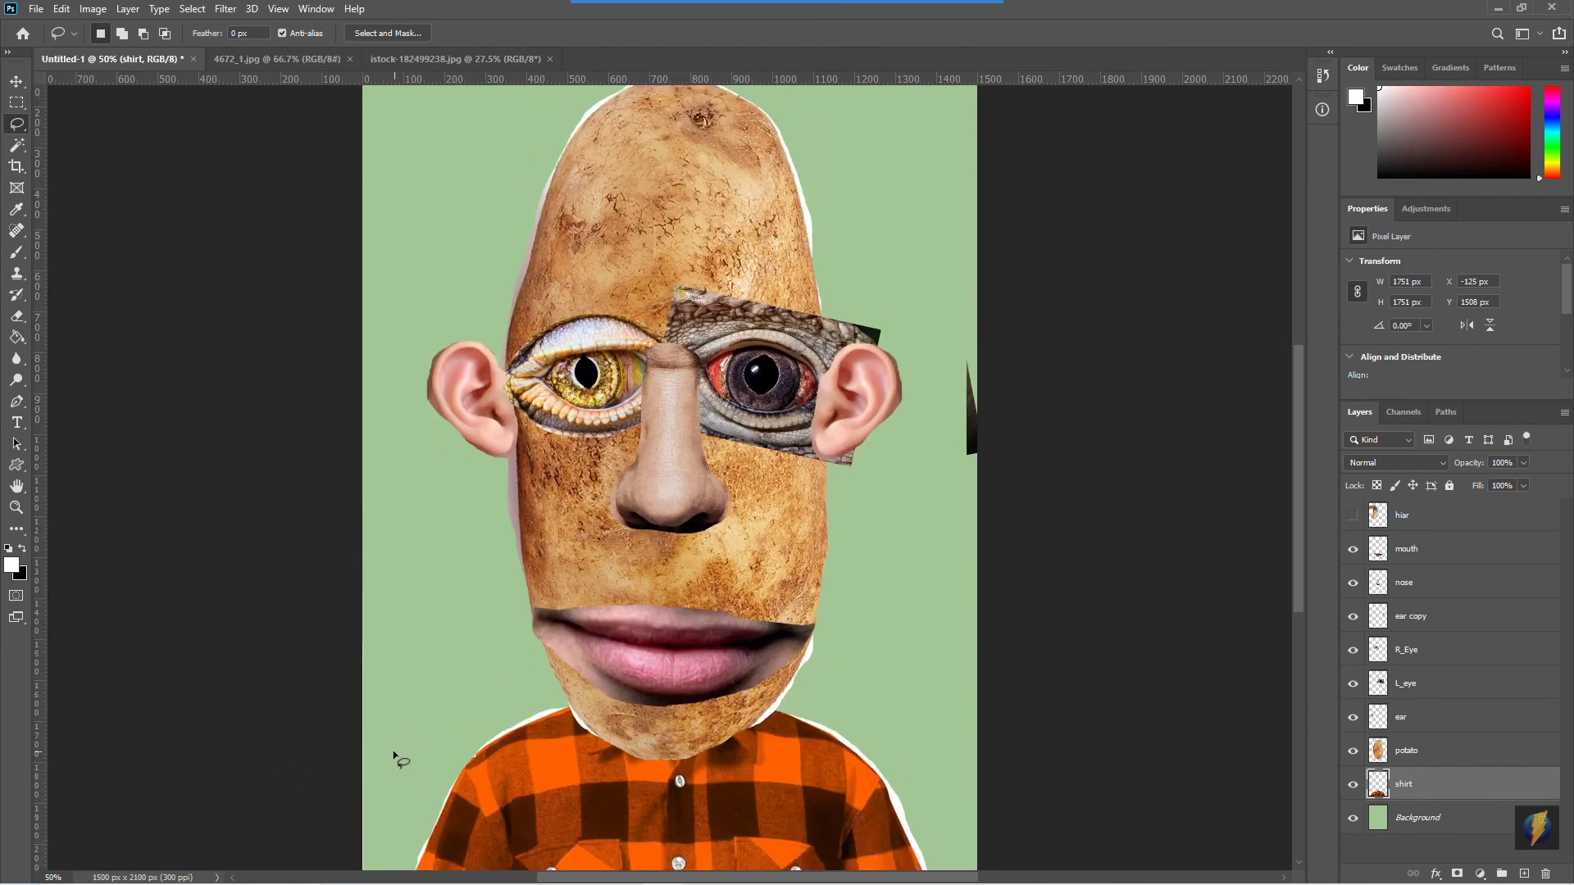
pyautogui.click(1353, 515)
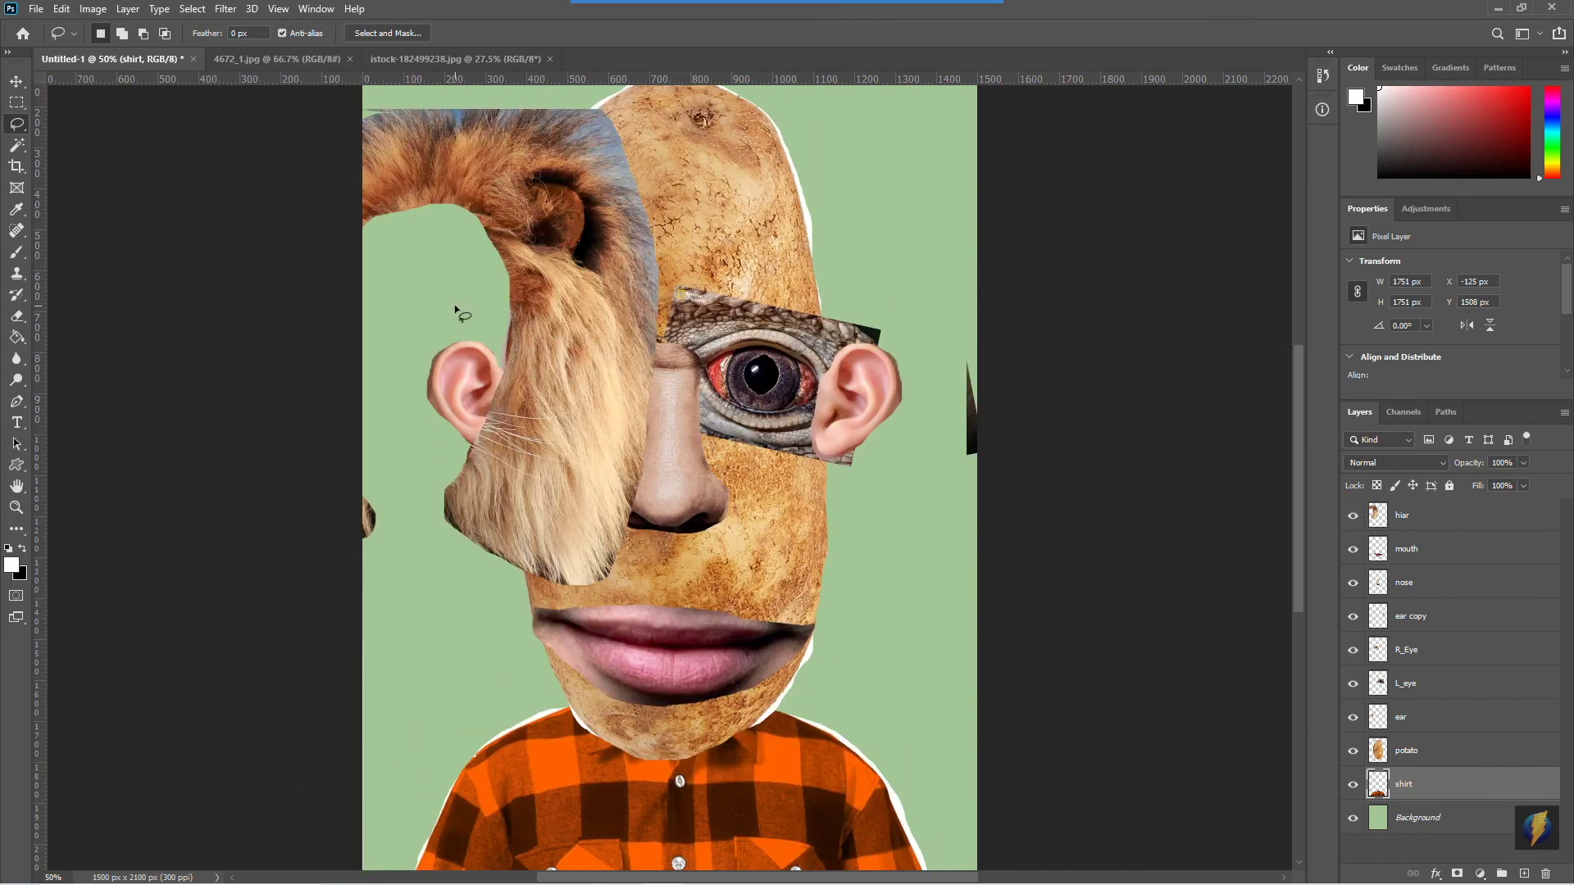
pyautogui.click(16, 81)
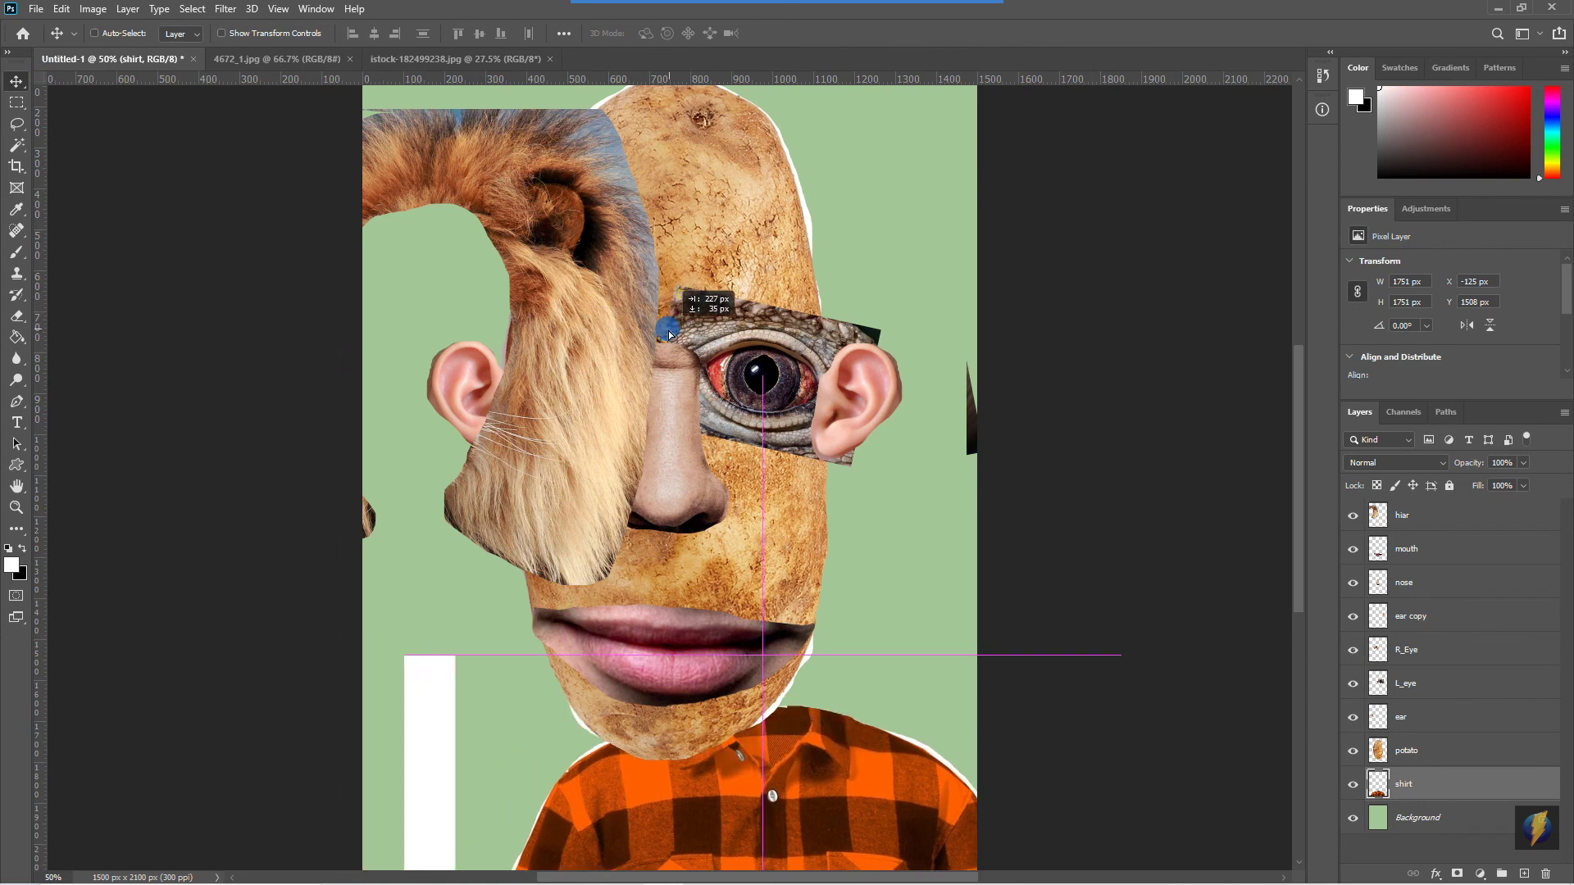
pyautogui.click(1430, 527)
pyautogui.moveTo(558, 250); pyautogui.dragTo(800, 217)
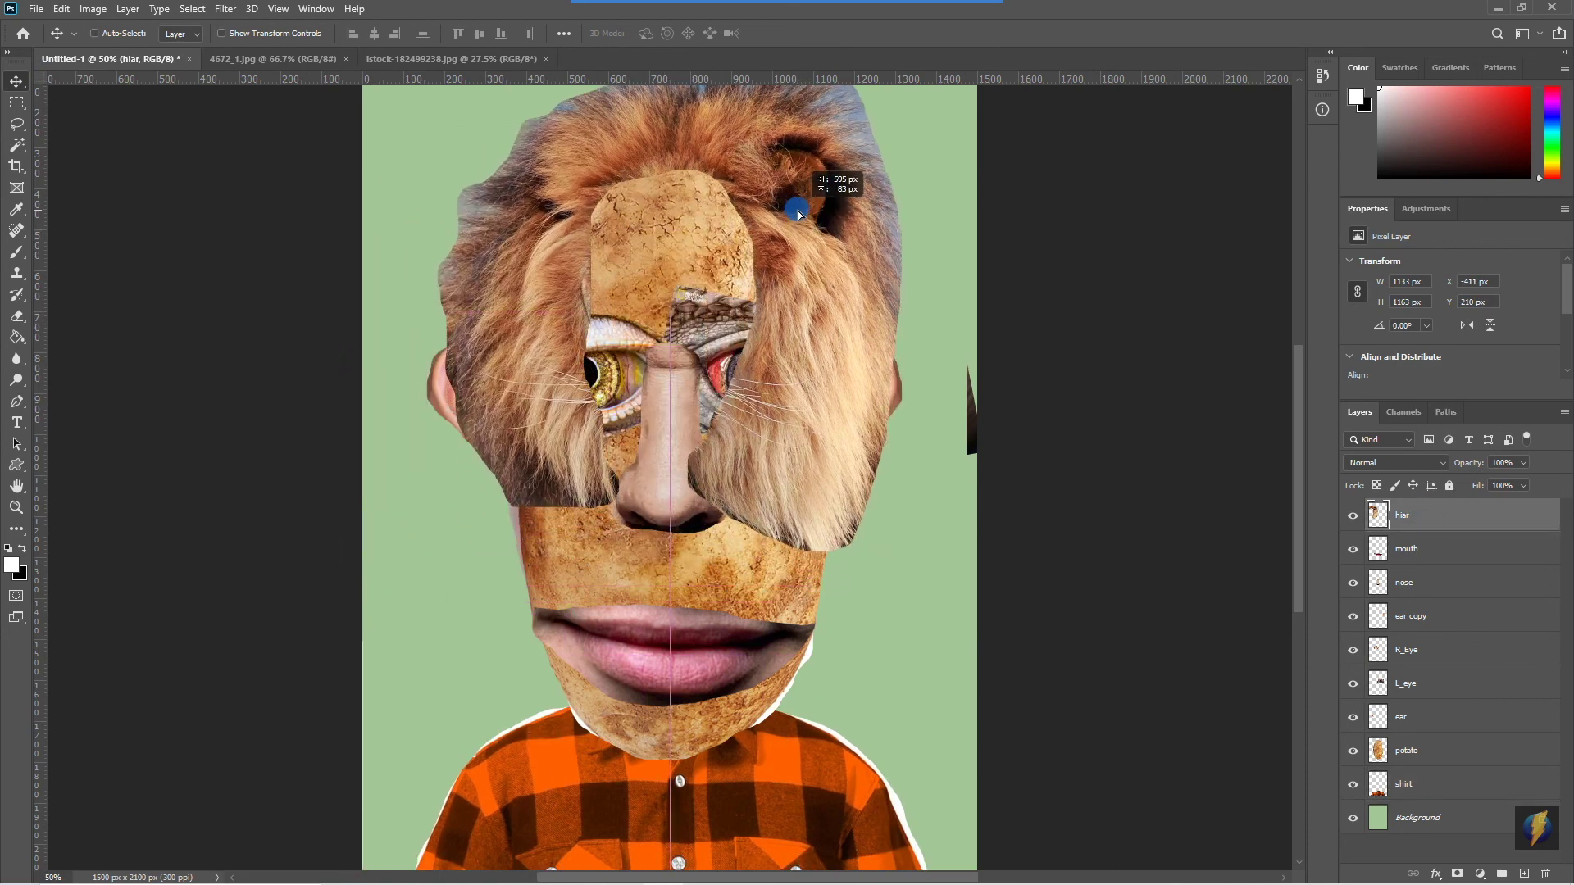
# Scale the lion mane proportionally to about 168% and reposition it so it frames the potato face
pyautogui.click(66, 10)
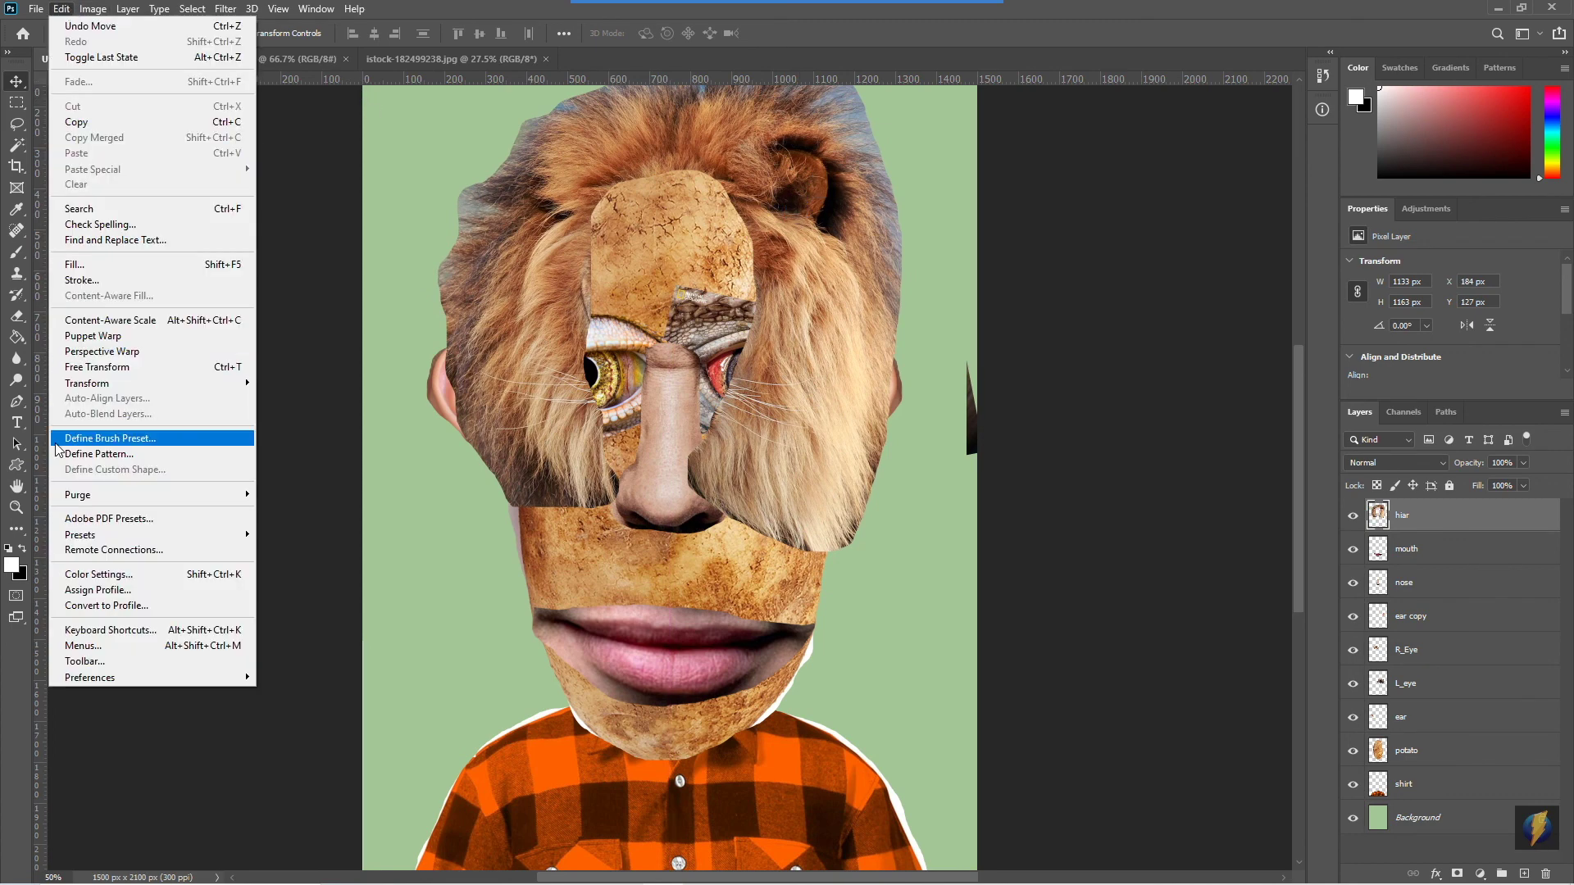
pyautogui.moveTo(84, 384)
pyautogui.click(319, 408)
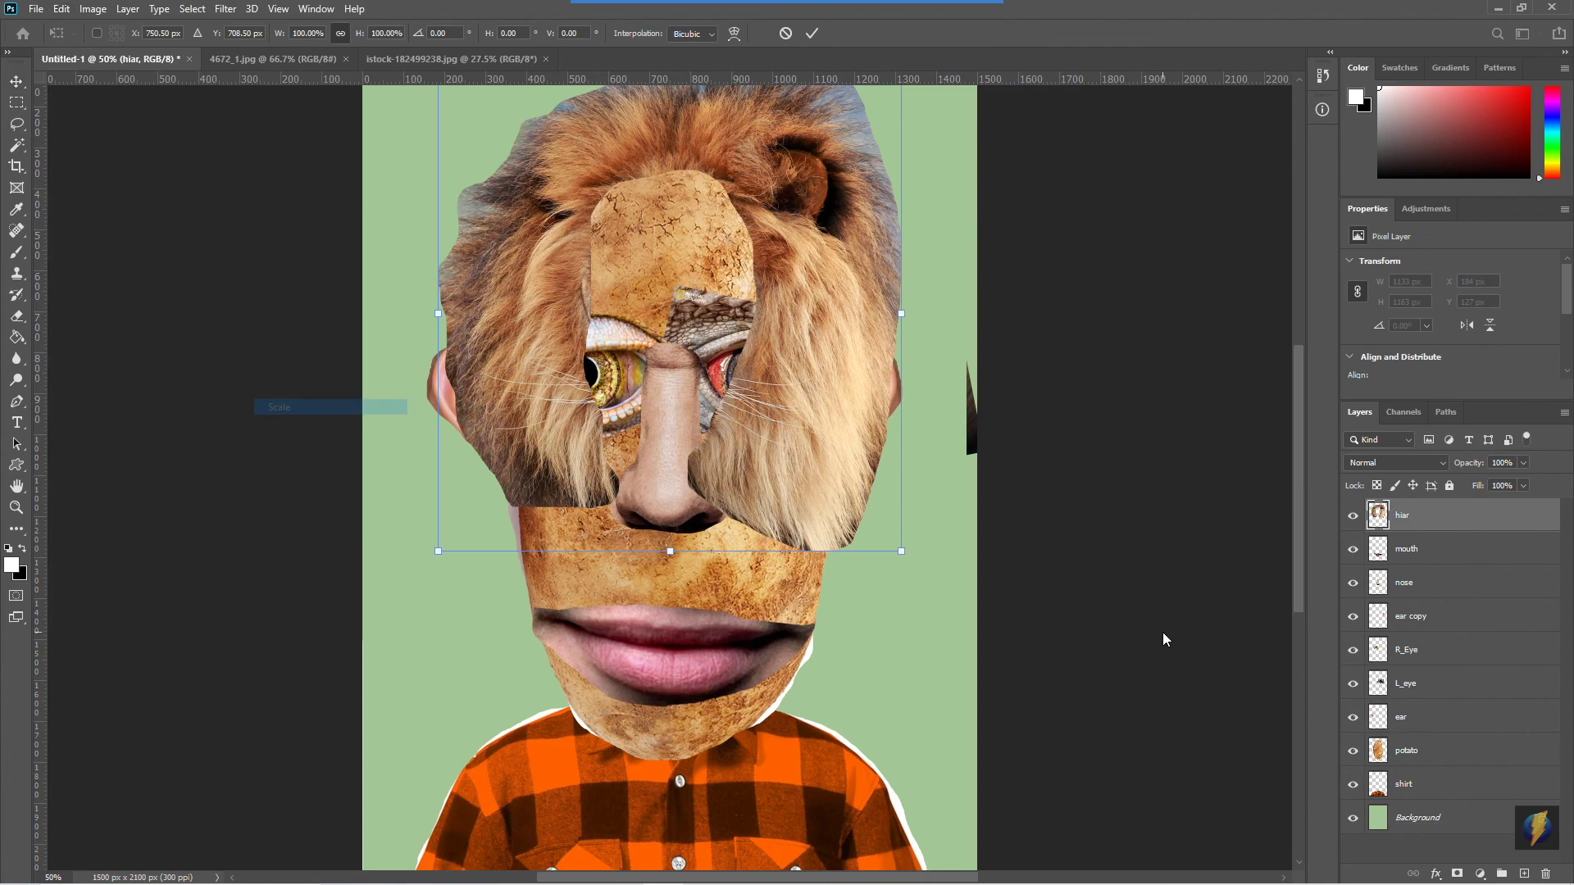
pyautogui.moveTo(901, 550); pyautogui.dragTo(1219, 825)
pyautogui.moveTo(830, 164); pyautogui.dragTo(679, 116)
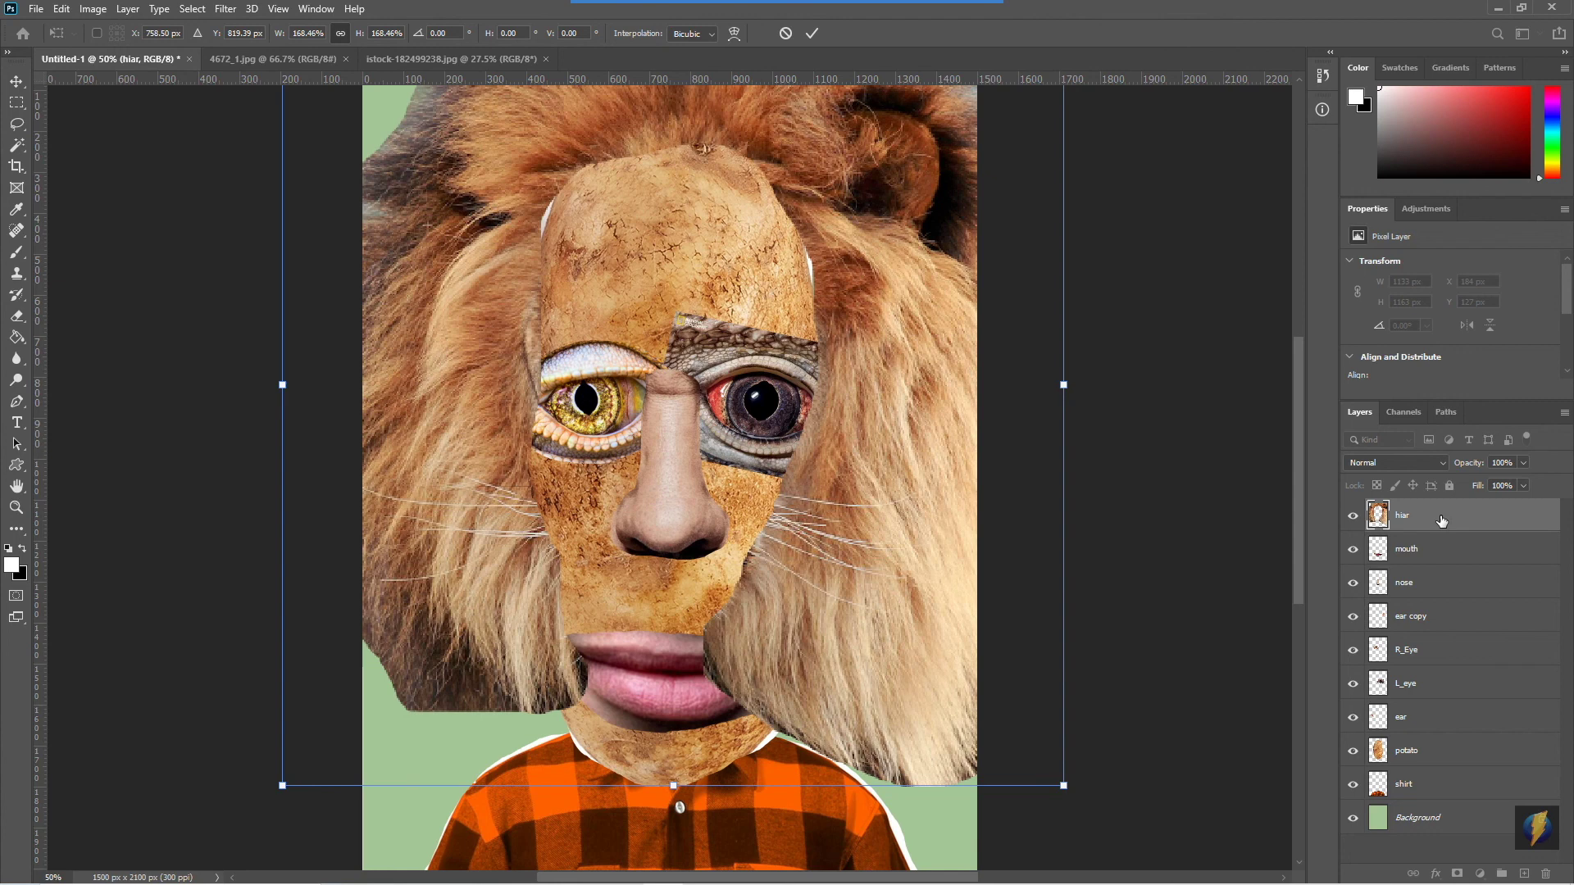
pyautogui.press('Return')
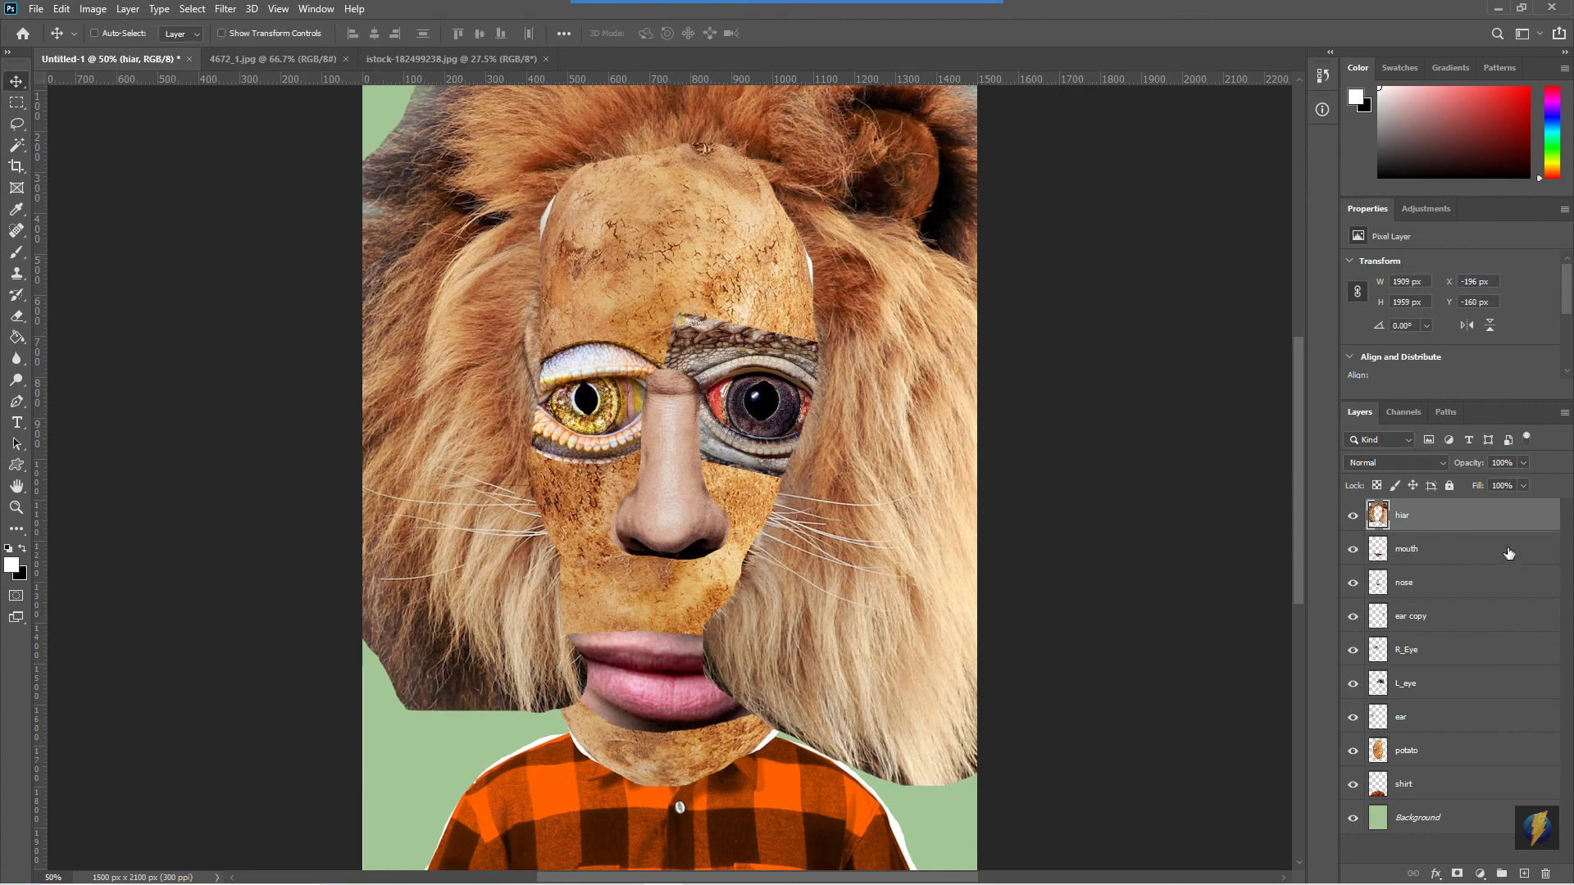
# Move the hiar layer down the layer stack to sit directly beneath the potato layer
pyautogui.moveTo(1444, 517); pyautogui.dragTo(1442, 732)
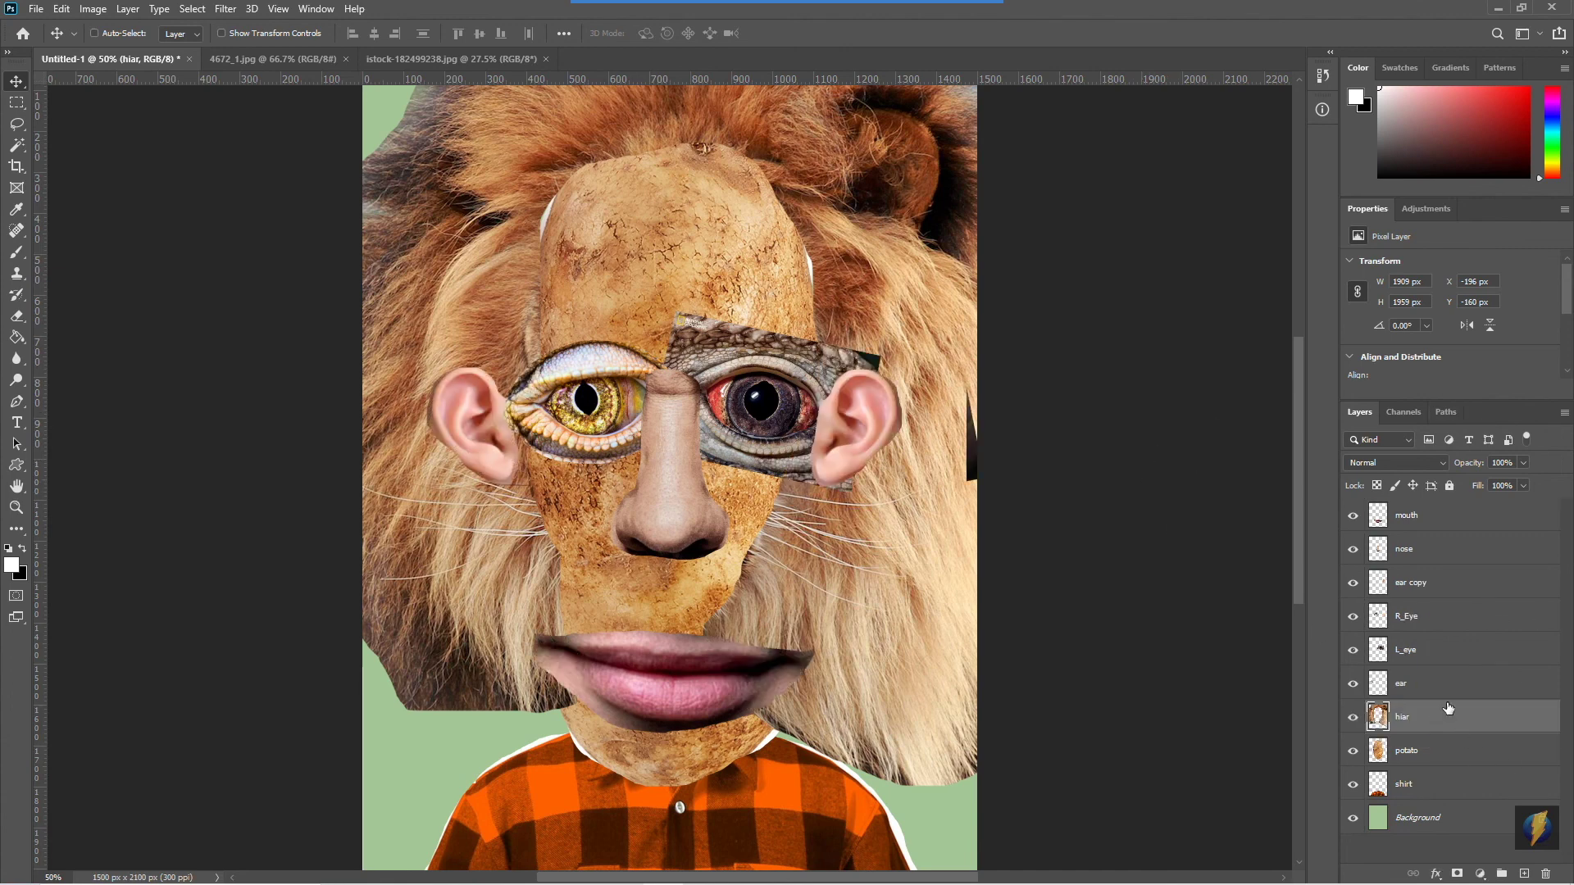
pyautogui.moveTo(1450, 725)
pyautogui.mouseDown()
pyautogui.moveTo(1445, 673)
pyautogui.moveTo(1443, 735)
pyautogui.mouseUp()
pyautogui.moveTo(1409, 719); pyautogui.dragTo(1404, 752)
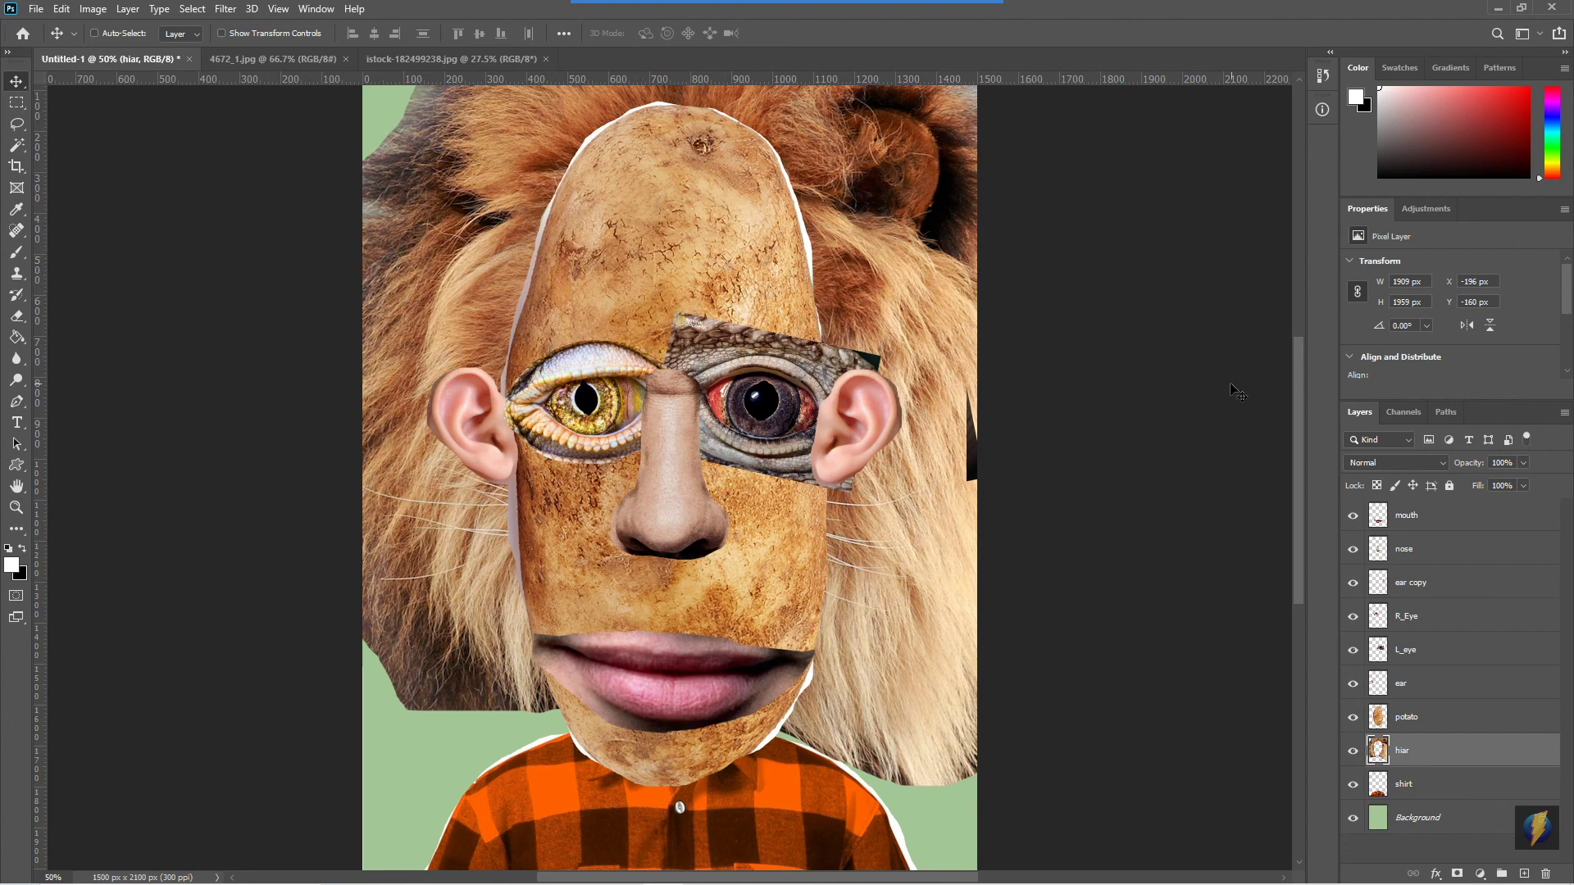
# Duplicate the hiar layer as hiar copy and place the duplicate directly above the potato layer
pyautogui.rightClick(1440, 755)
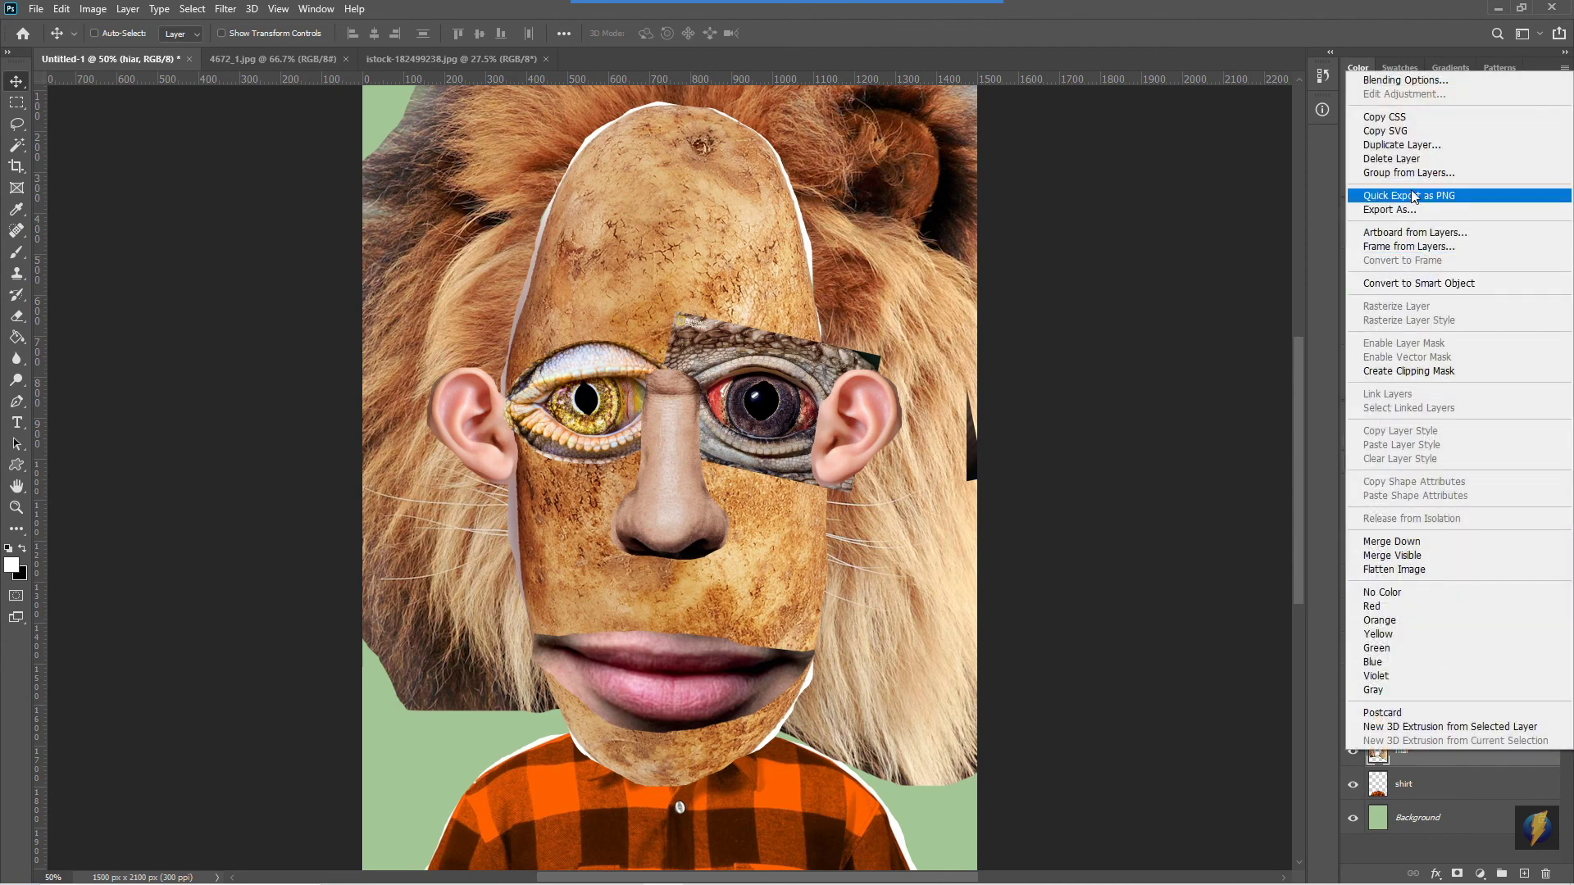
pyautogui.click(1403, 145)
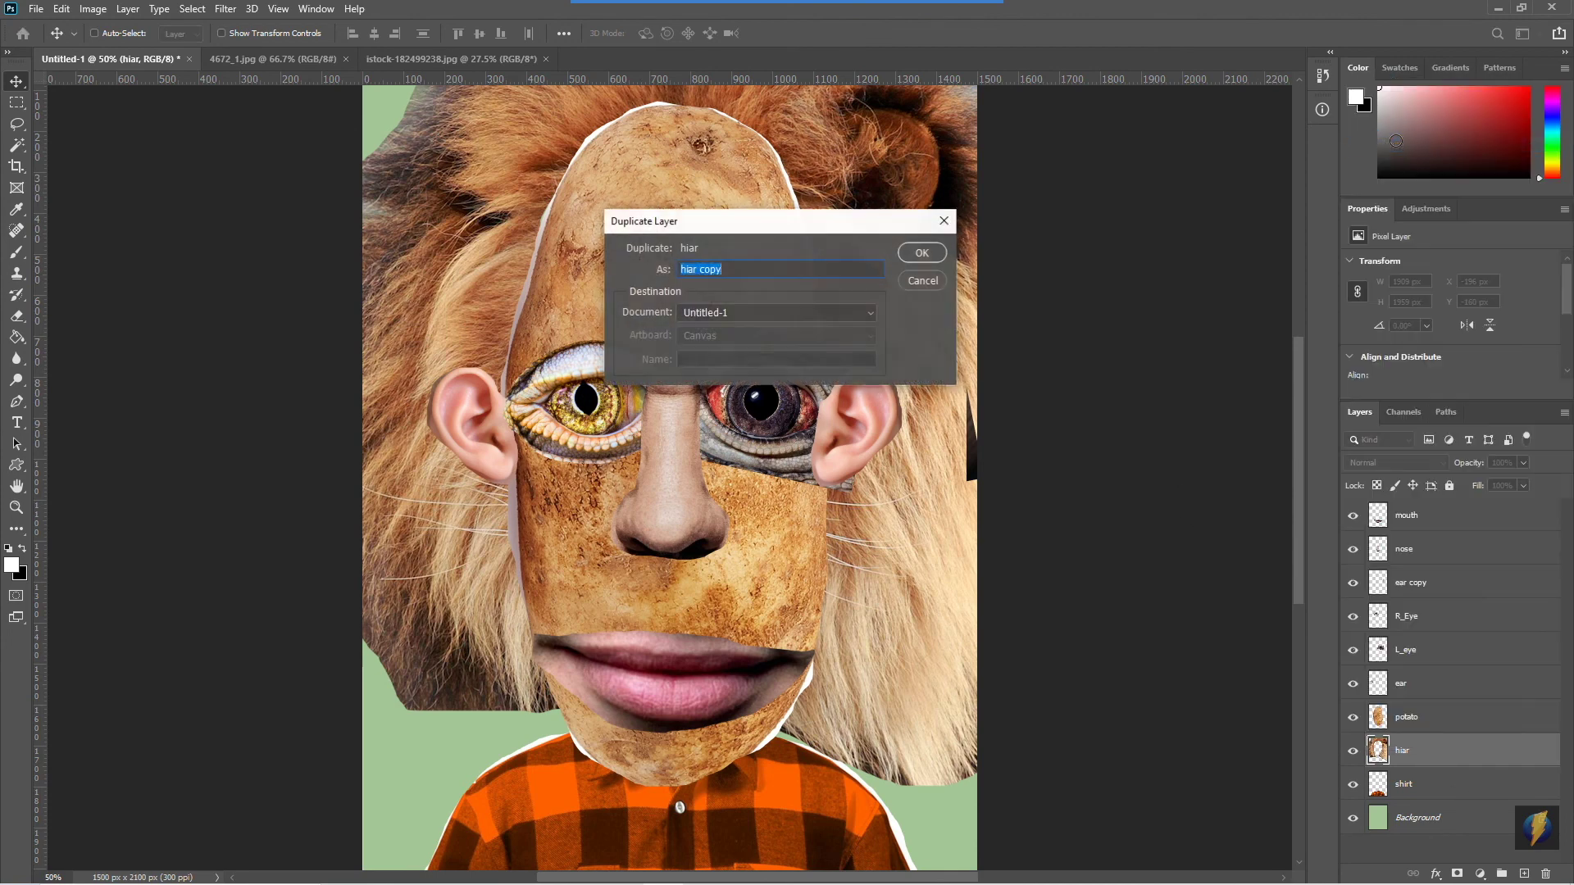
pyautogui.click(929, 256)
pyautogui.moveTo(1428, 754); pyautogui.dragTo(1426, 703)
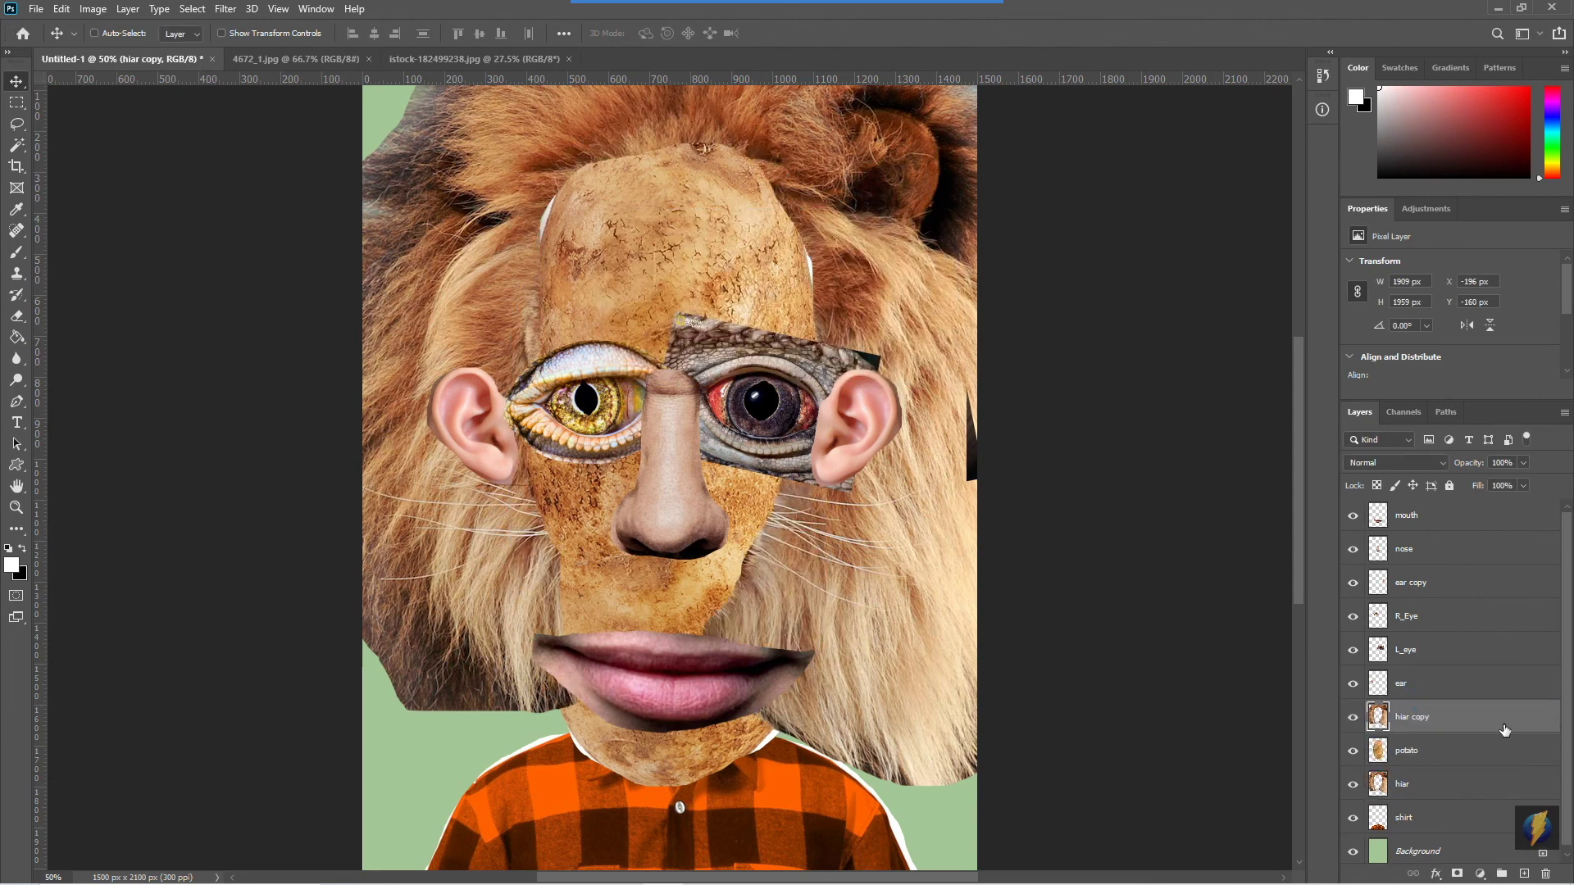
# Lasso the lower part of the hiar copy layer, from above the eyes downward, delete it and deselect
pyautogui.click(16, 124)
pyautogui.moveTo(555, 316)
pyautogui.mouseDown()
pyautogui.moveTo(271, 382)
pyautogui.moveTo(271, 654)
pyautogui.moveTo(712, 867)
pyautogui.moveTo(1066, 795)
pyautogui.moveTo(1164, 485)
pyautogui.moveTo(1028, 291)
pyautogui.moveTo(738, 262)
pyautogui.mouseUp()
pyautogui.press('Delete')
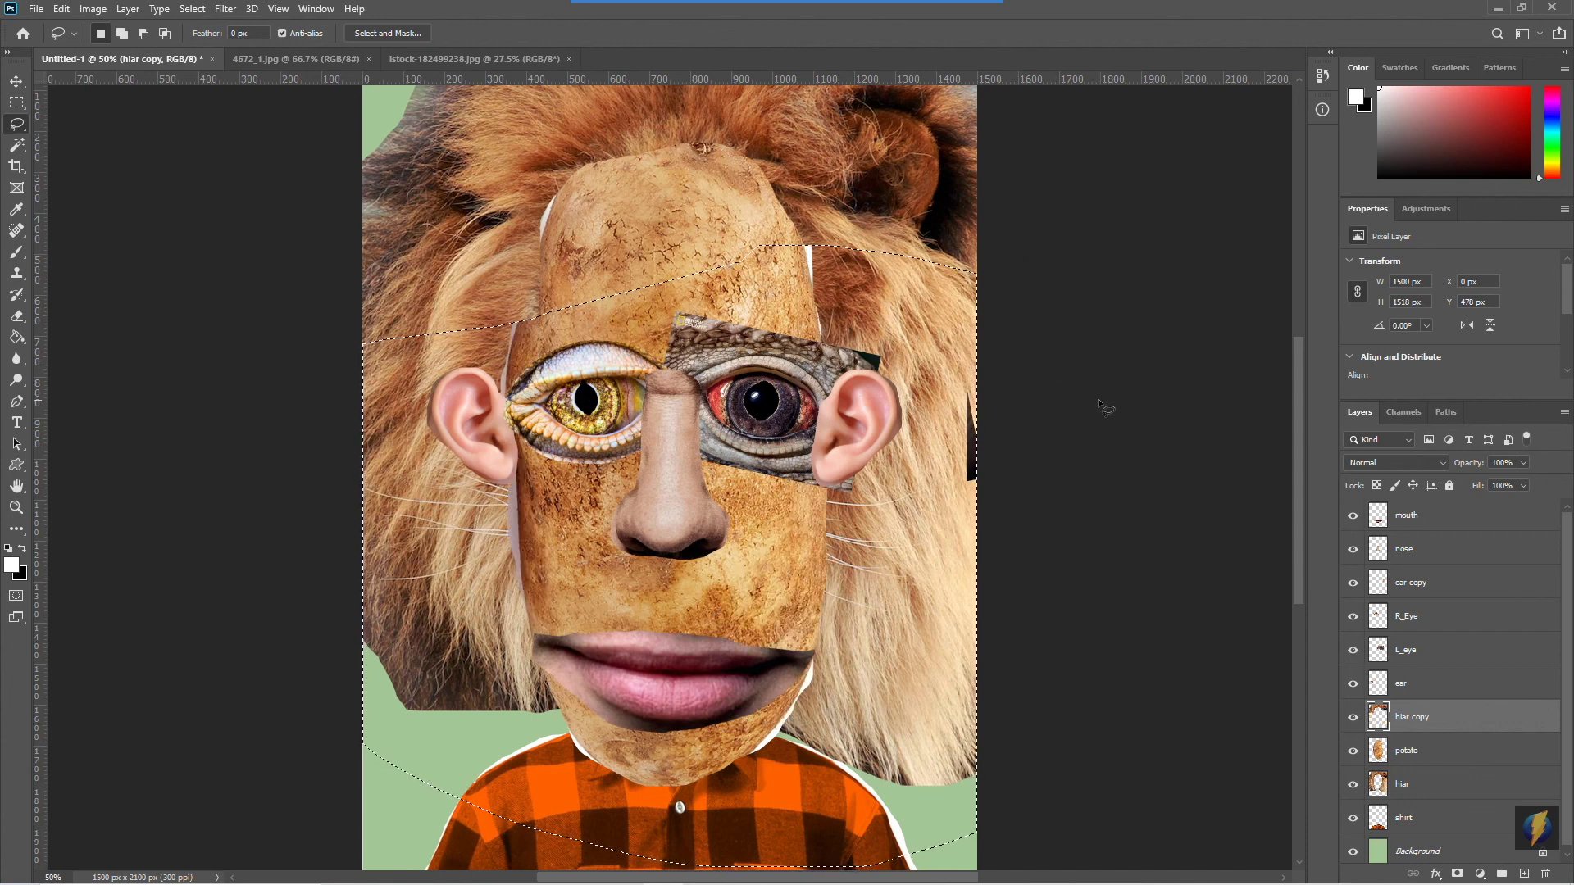
pyautogui.hotkey('ctrl', 'd')
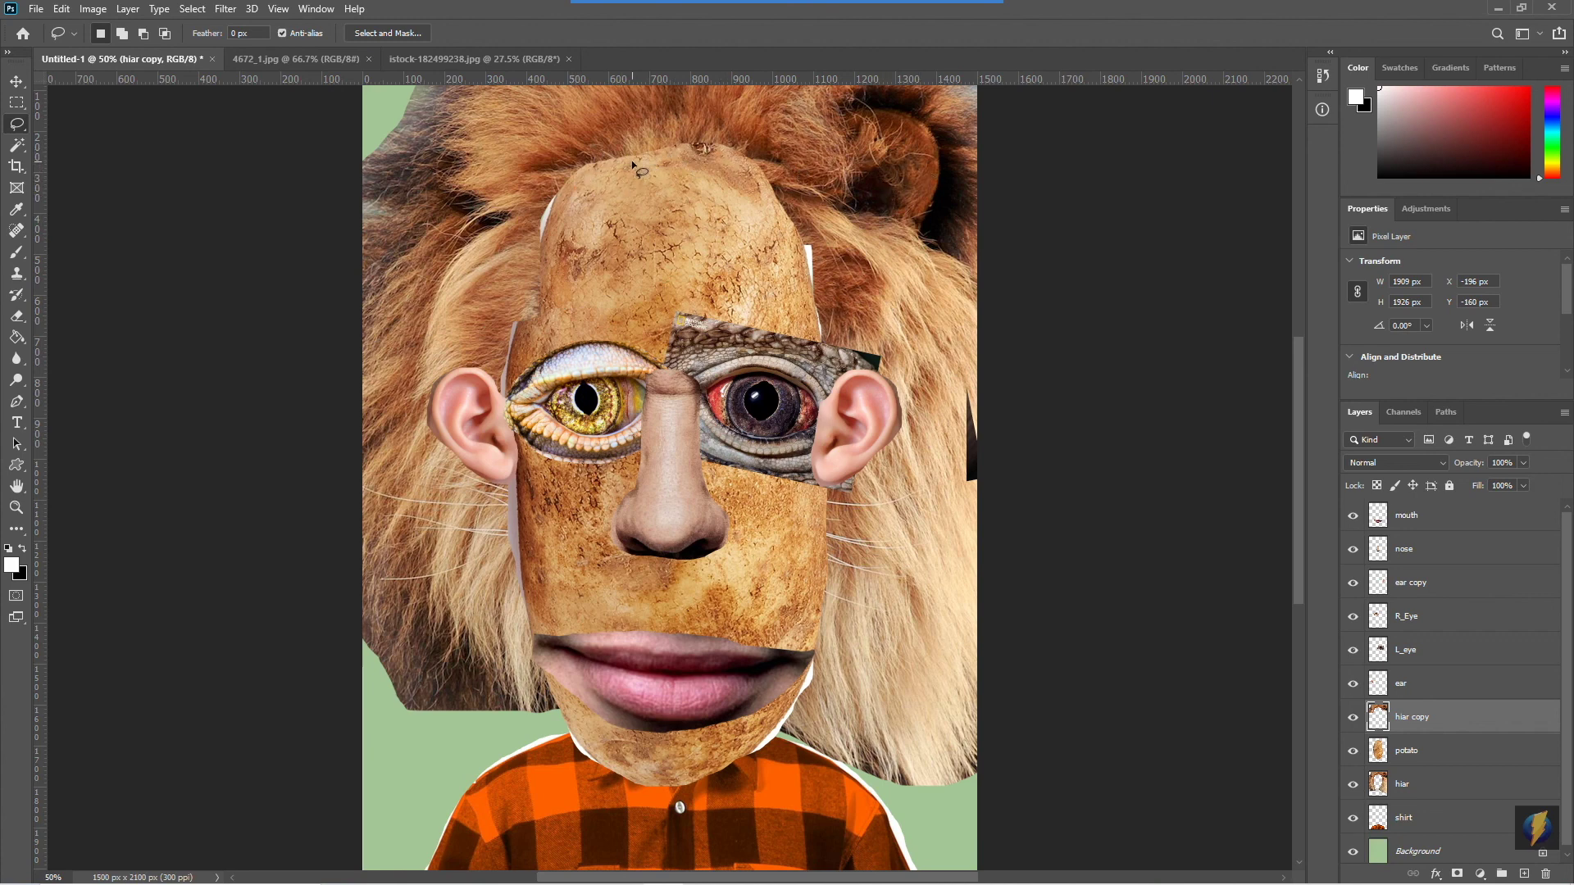
pyautogui.hotkey('alt', ']')
pyautogui.hotkey('alt', ']')
pyautogui.hotkey('alt', ']')
pyautogui.hotkey('alt', ']')
pyautogui.hotkey('alt', ']')
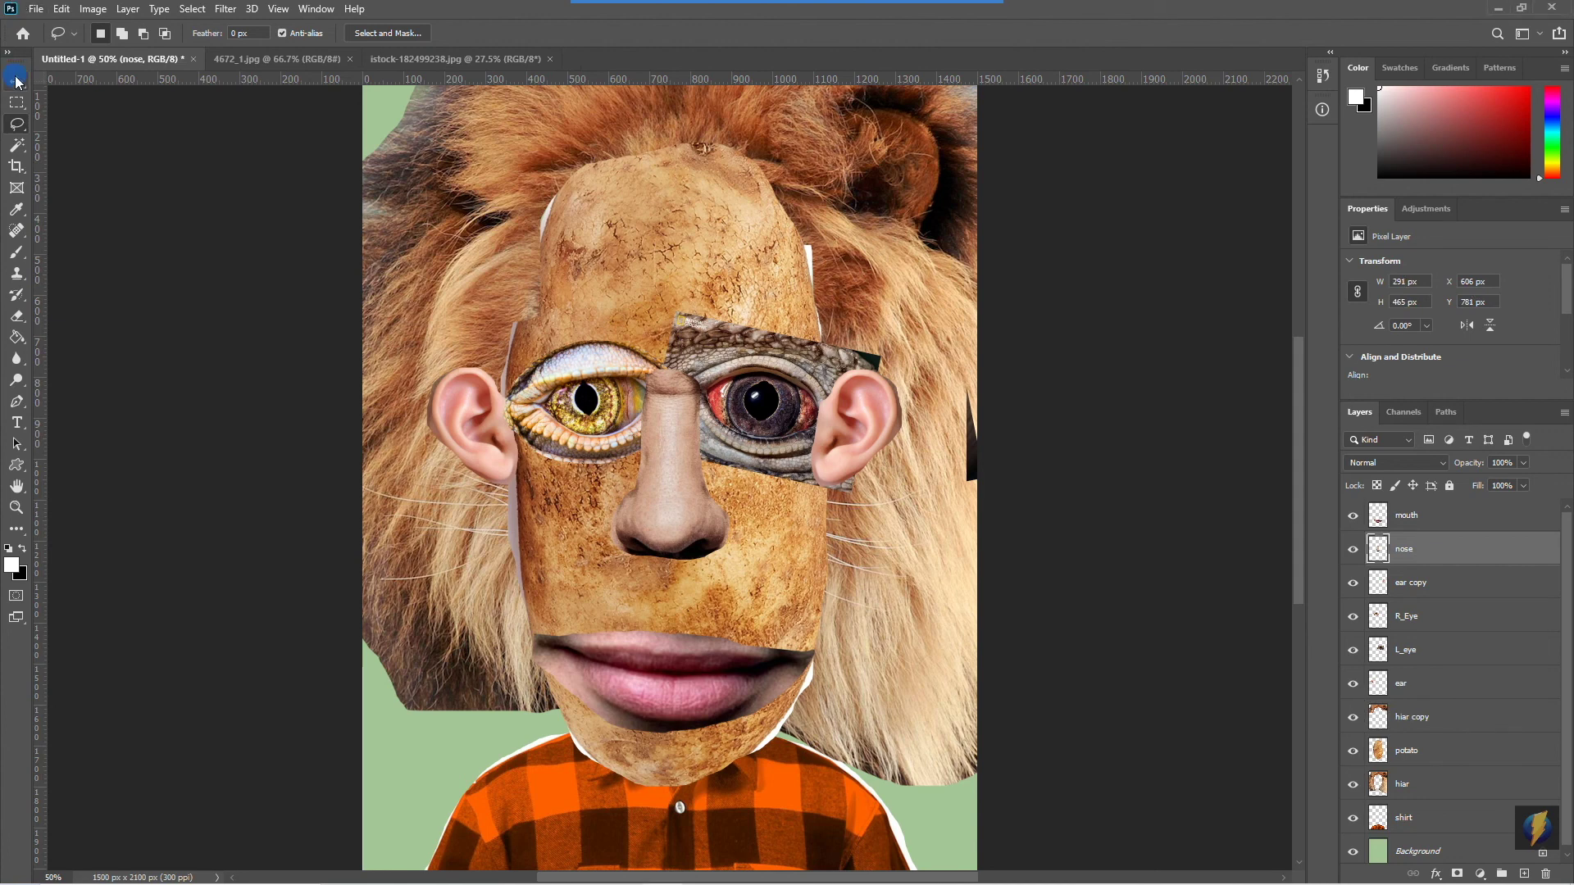
pyautogui.rightClick(577, 416)
pyautogui.click(627, 430)
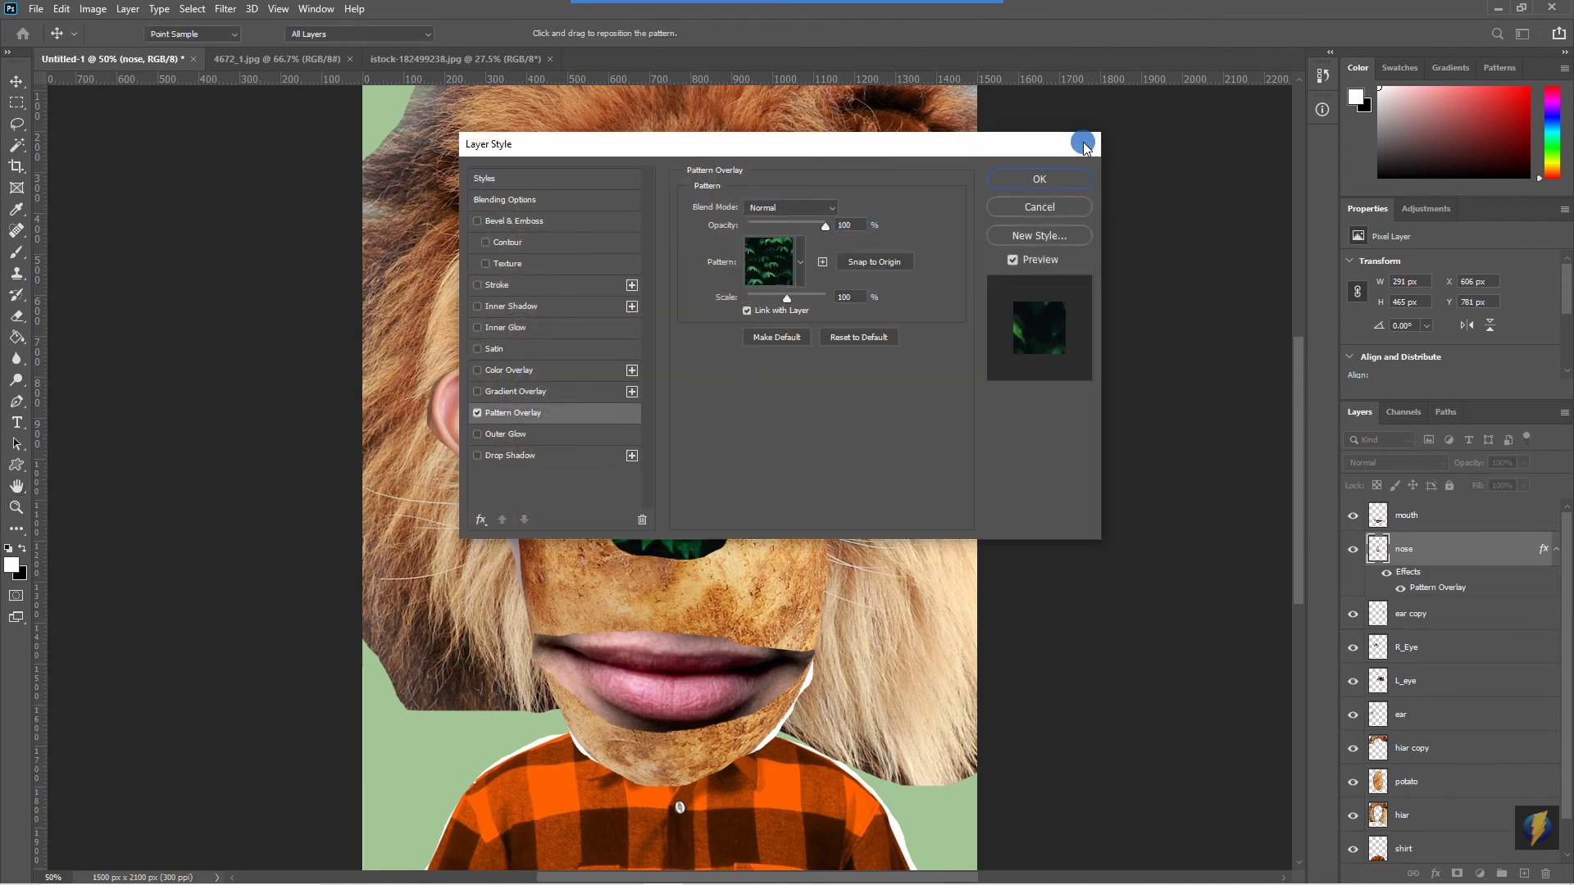
pyautogui.click(1089, 141)
pyautogui.rightClick(577, 395)
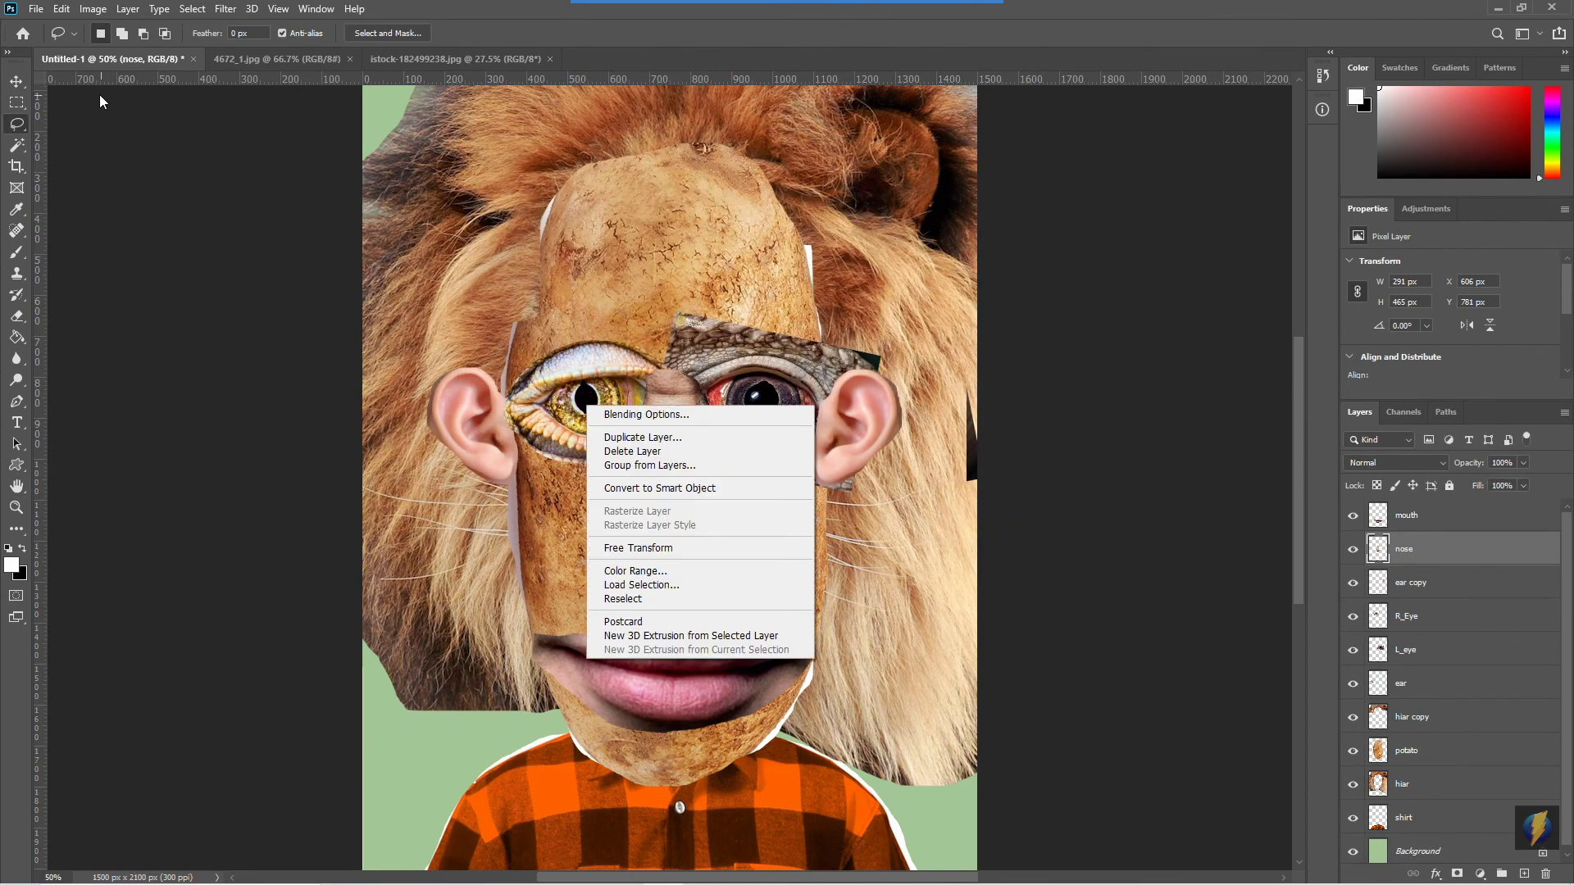
# Select the R_Eye layer from the canvas and nudge the yellow eye slightly outward to about X 324 px, Y 708 px
pyautogui.click(20, 83)
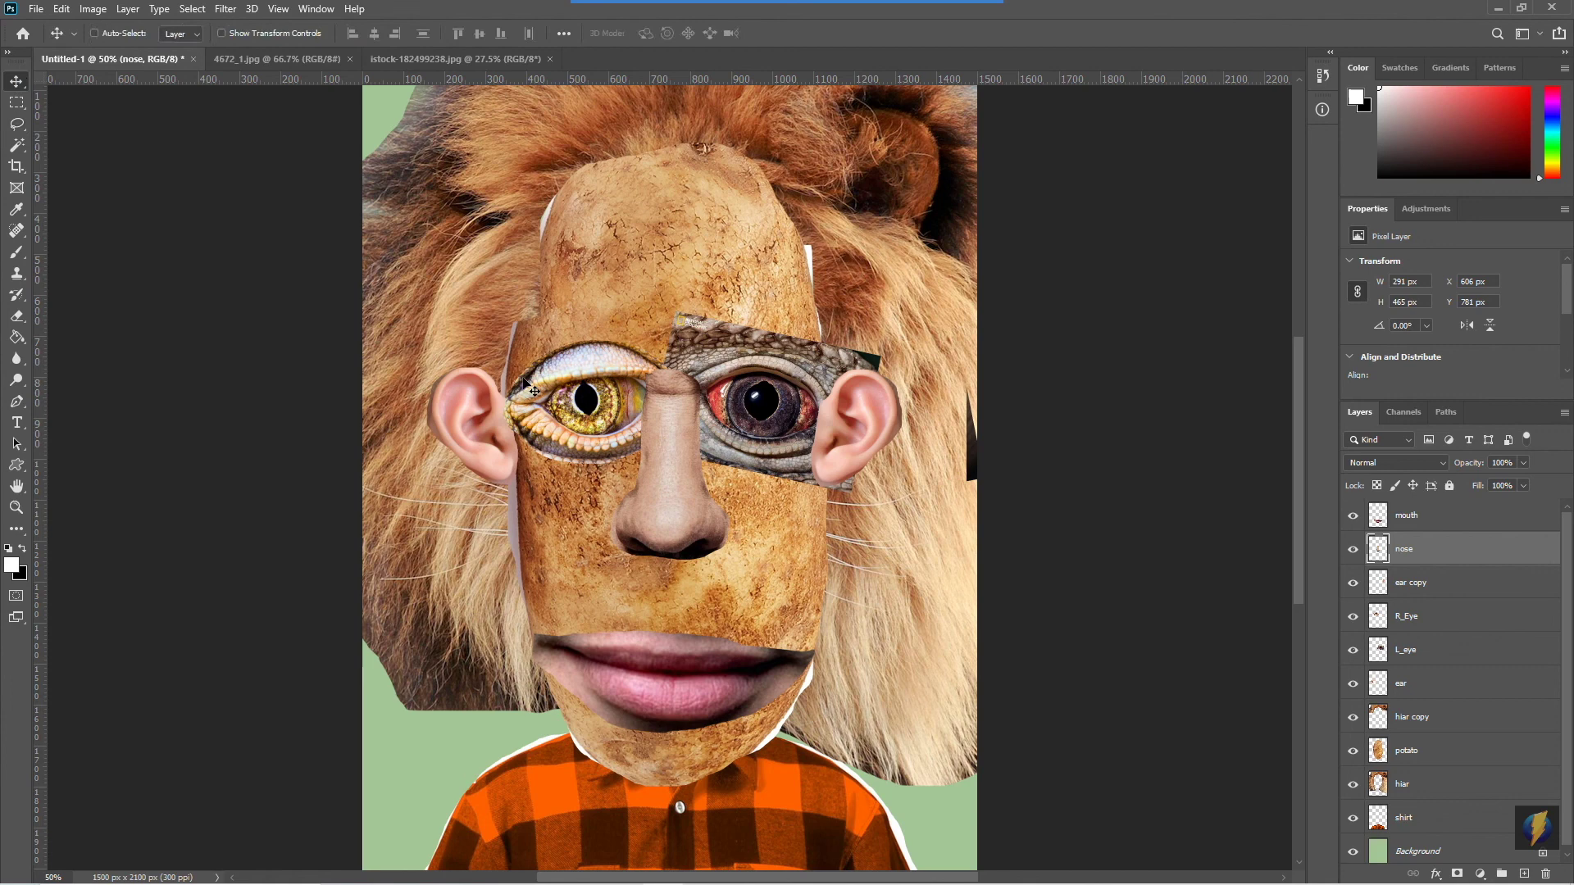
pyautogui.rightClick(573, 387)
pyautogui.click(595, 393)
pyautogui.moveTo(592, 401)
pyautogui.mouseDown()
pyautogui.moveTo(580, 365)
pyautogui.moveTo(587, 405)
pyautogui.mouseUp()
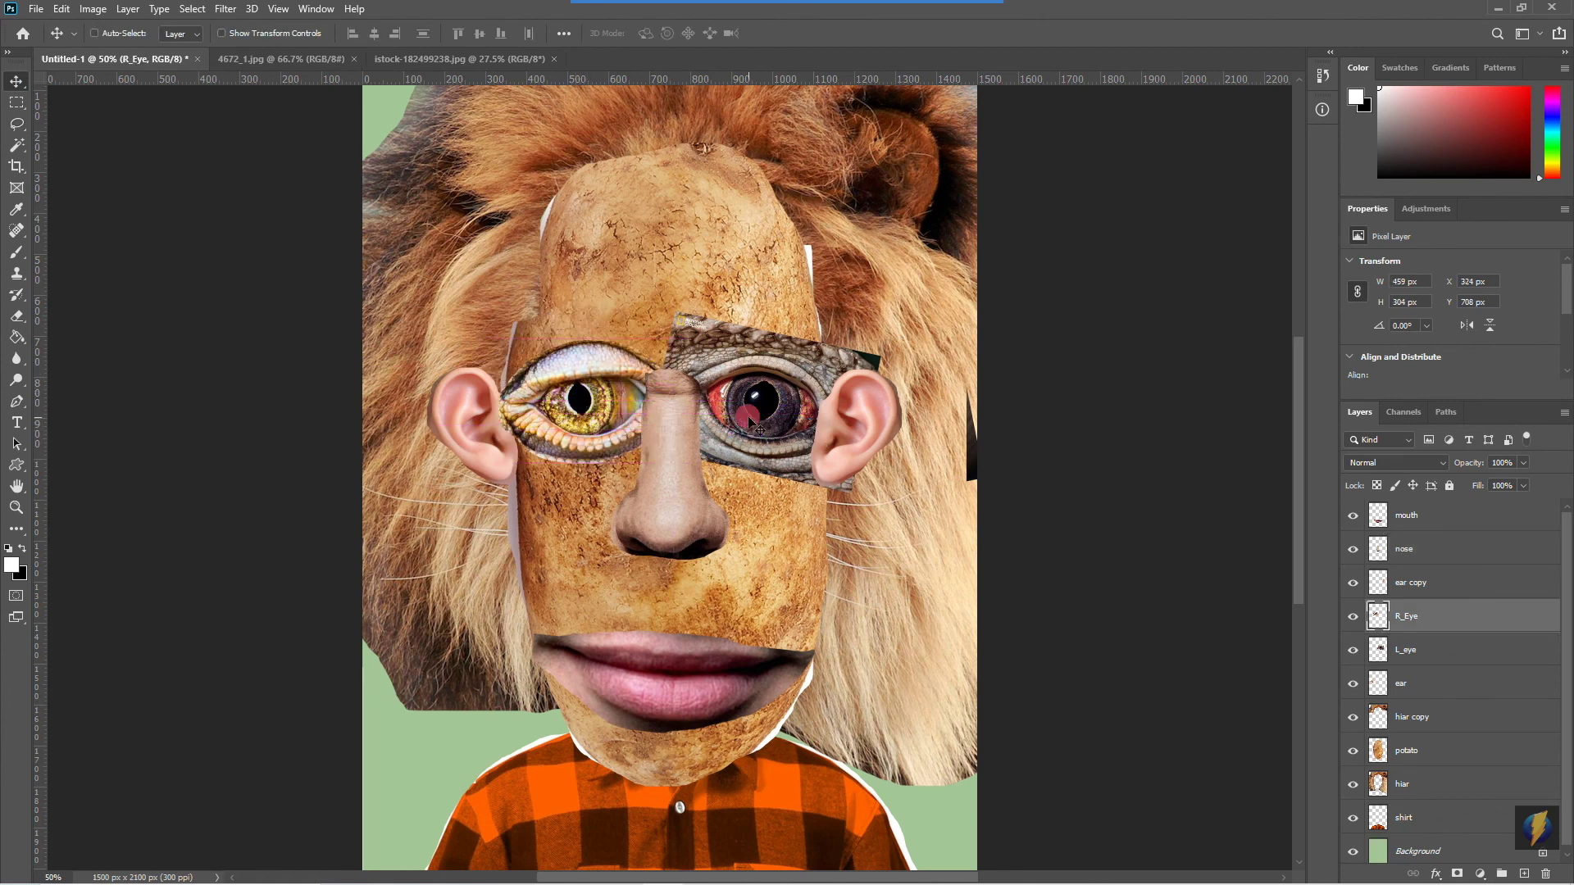
# Pick the L_eye layer and the nose layer in turn directly from the canvas
pyautogui.rightClick(784, 426)
pyautogui.click(783, 428)
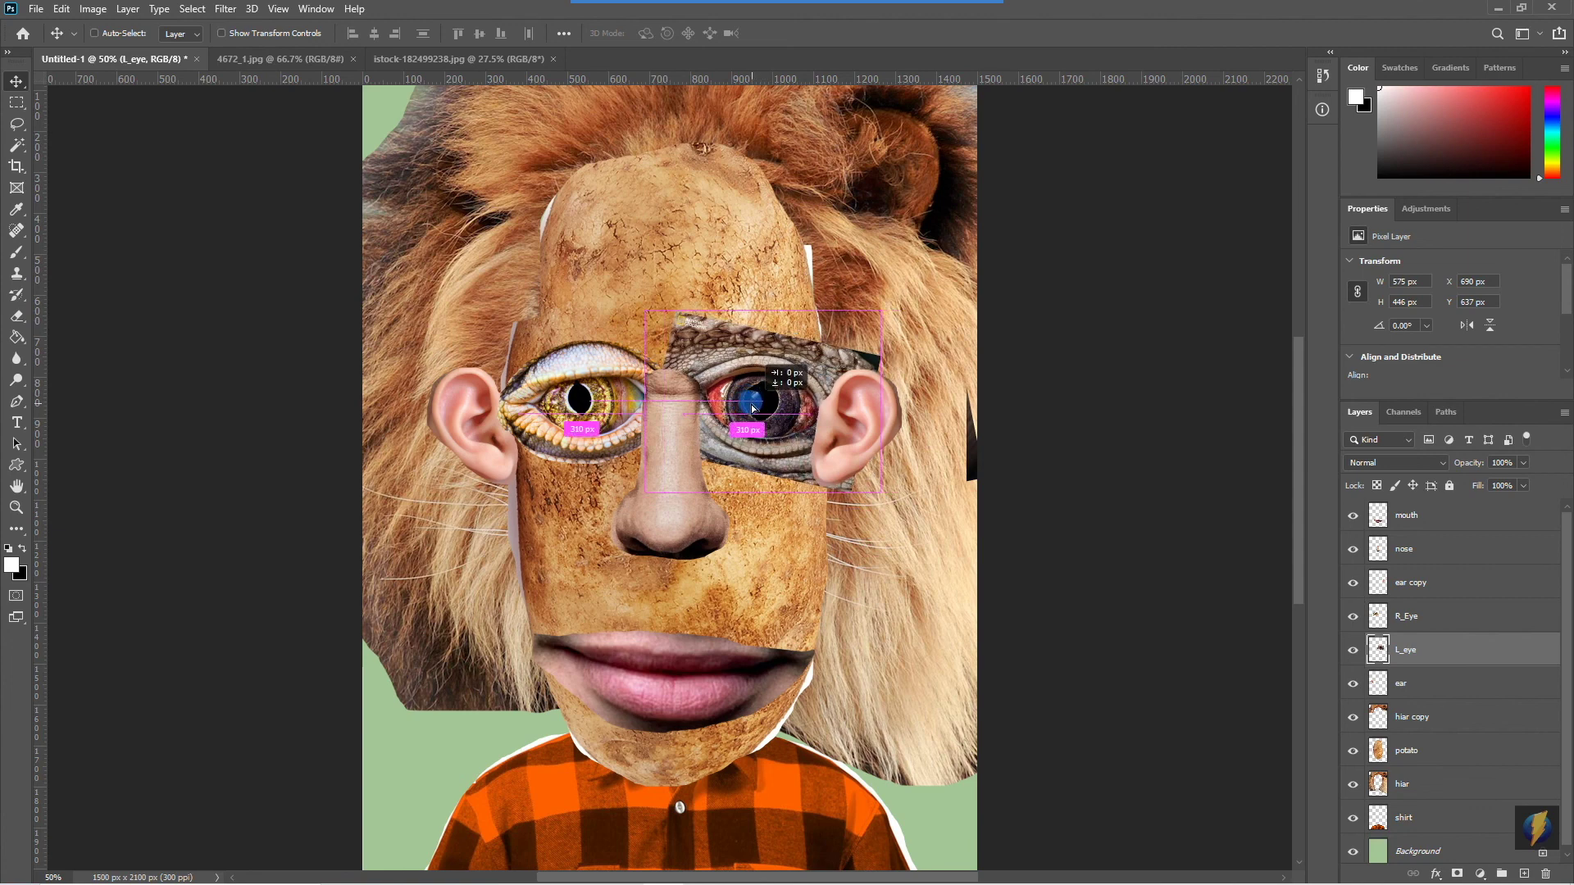
pyautogui.rightClick(676, 459)
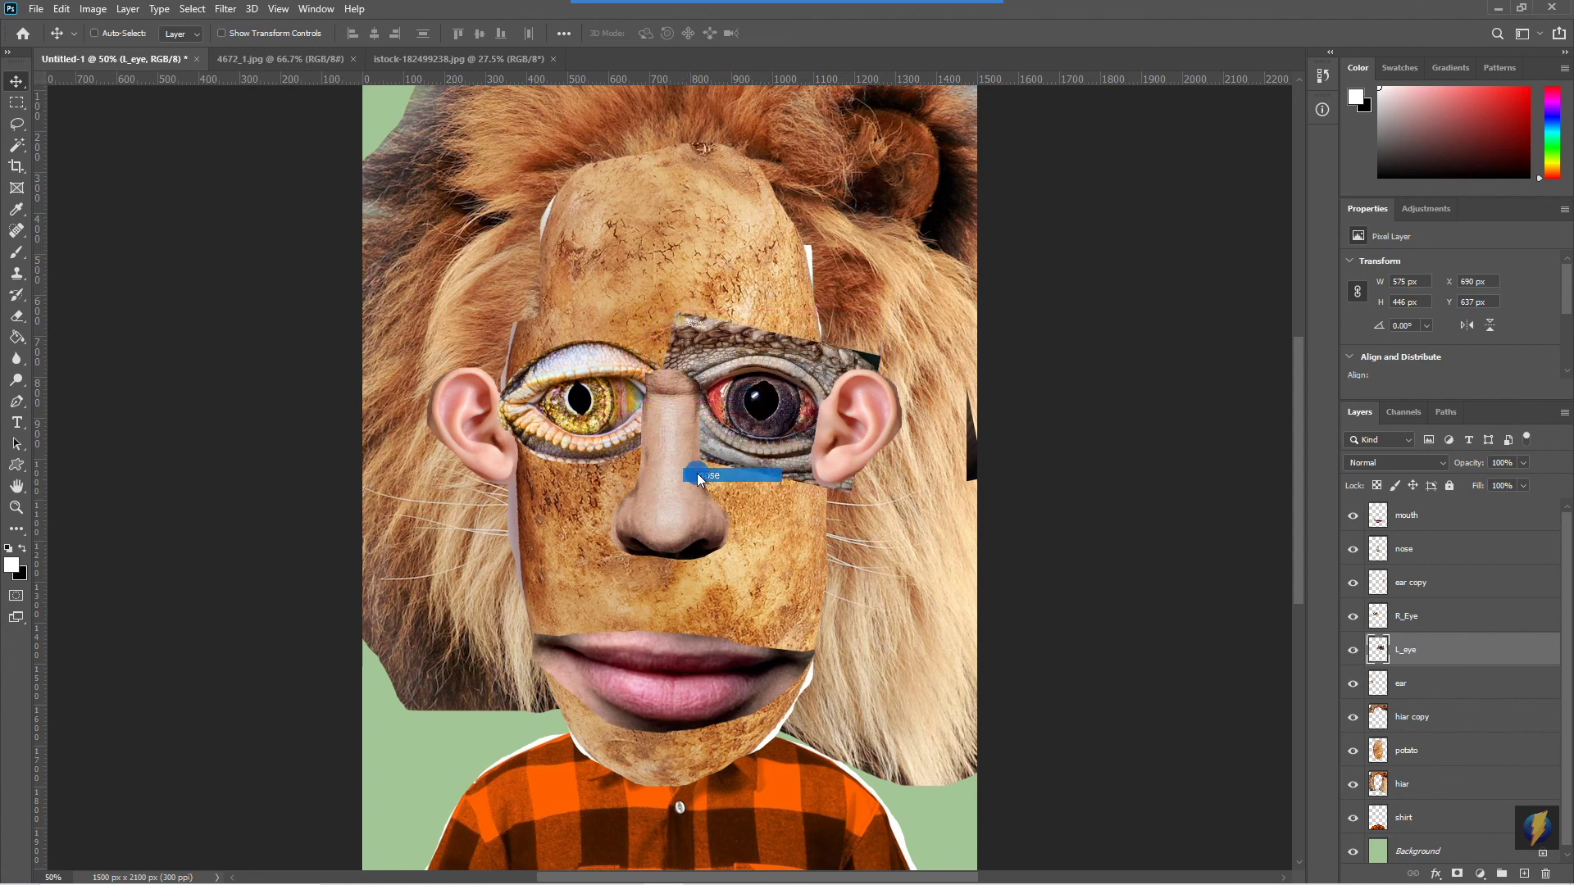
pyautogui.click(682, 464)
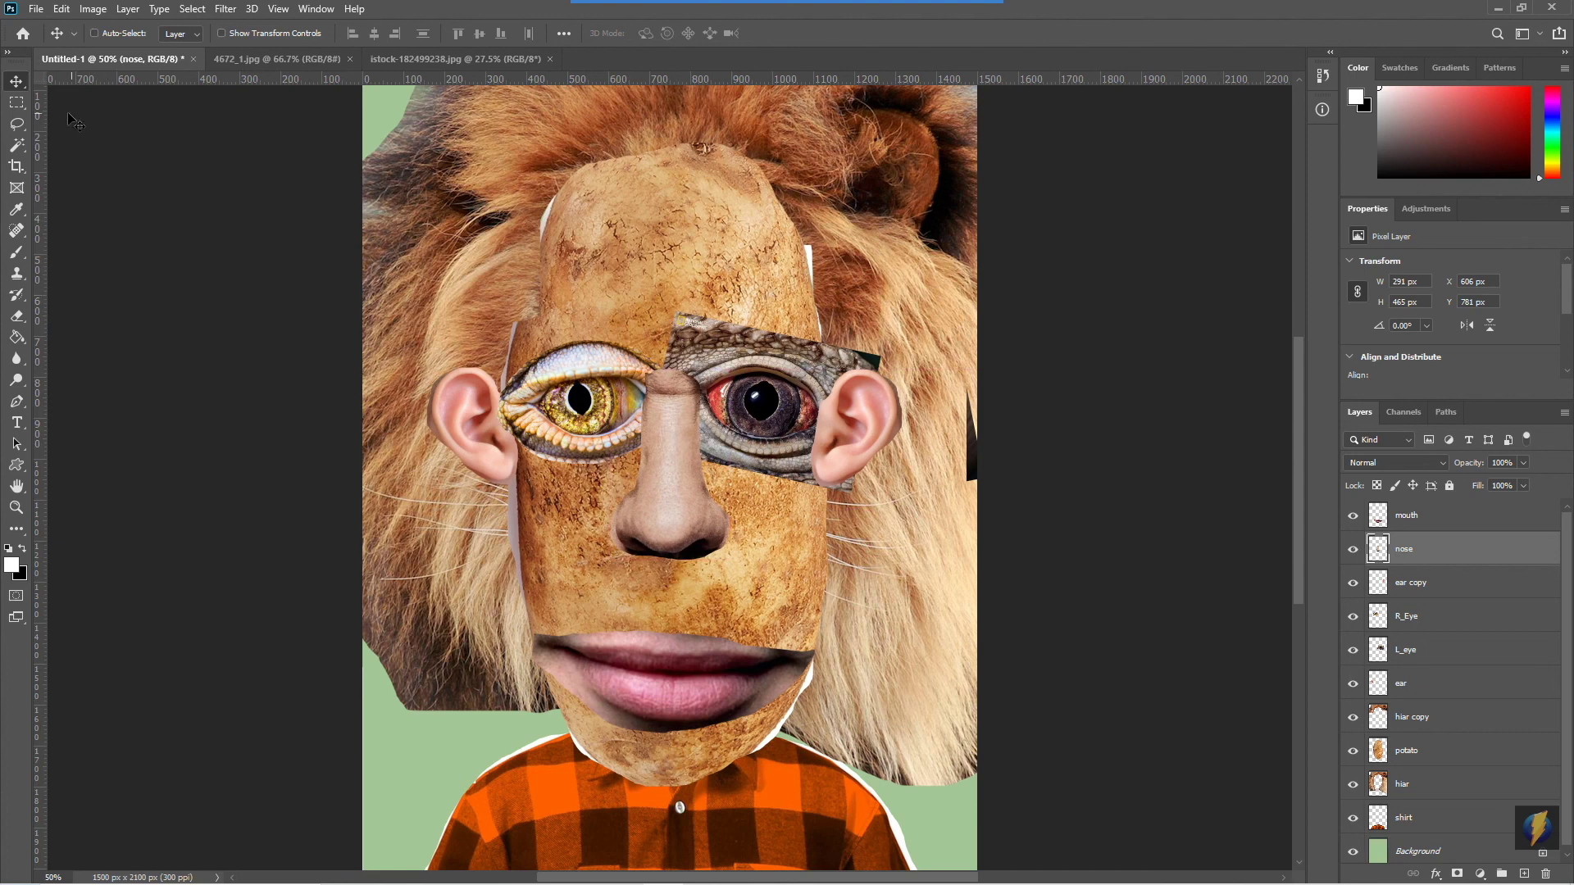
# Lasso the top end of the nose between the eyes, delete it from the nose layer and deselect
pyautogui.click(15, 128)
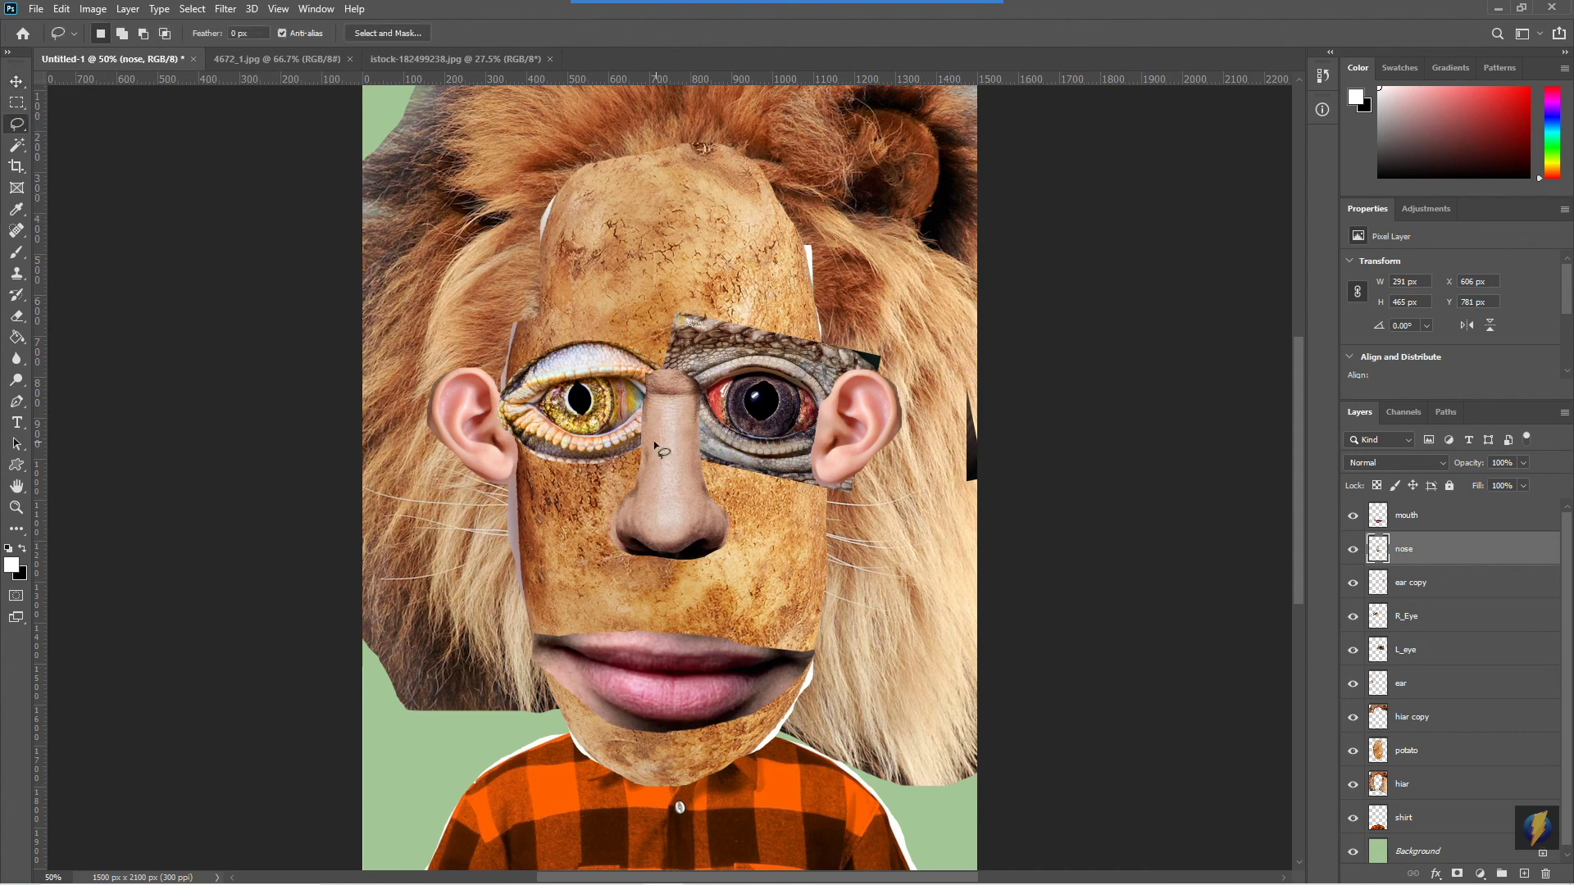
pyautogui.moveTo(644, 439)
pyautogui.mouseDown()
pyautogui.moveTo(661, 362)
pyautogui.moveTo(718, 463)
pyautogui.moveTo(710, 263)
pyautogui.moveTo(566, 360)
pyautogui.mouseUp()
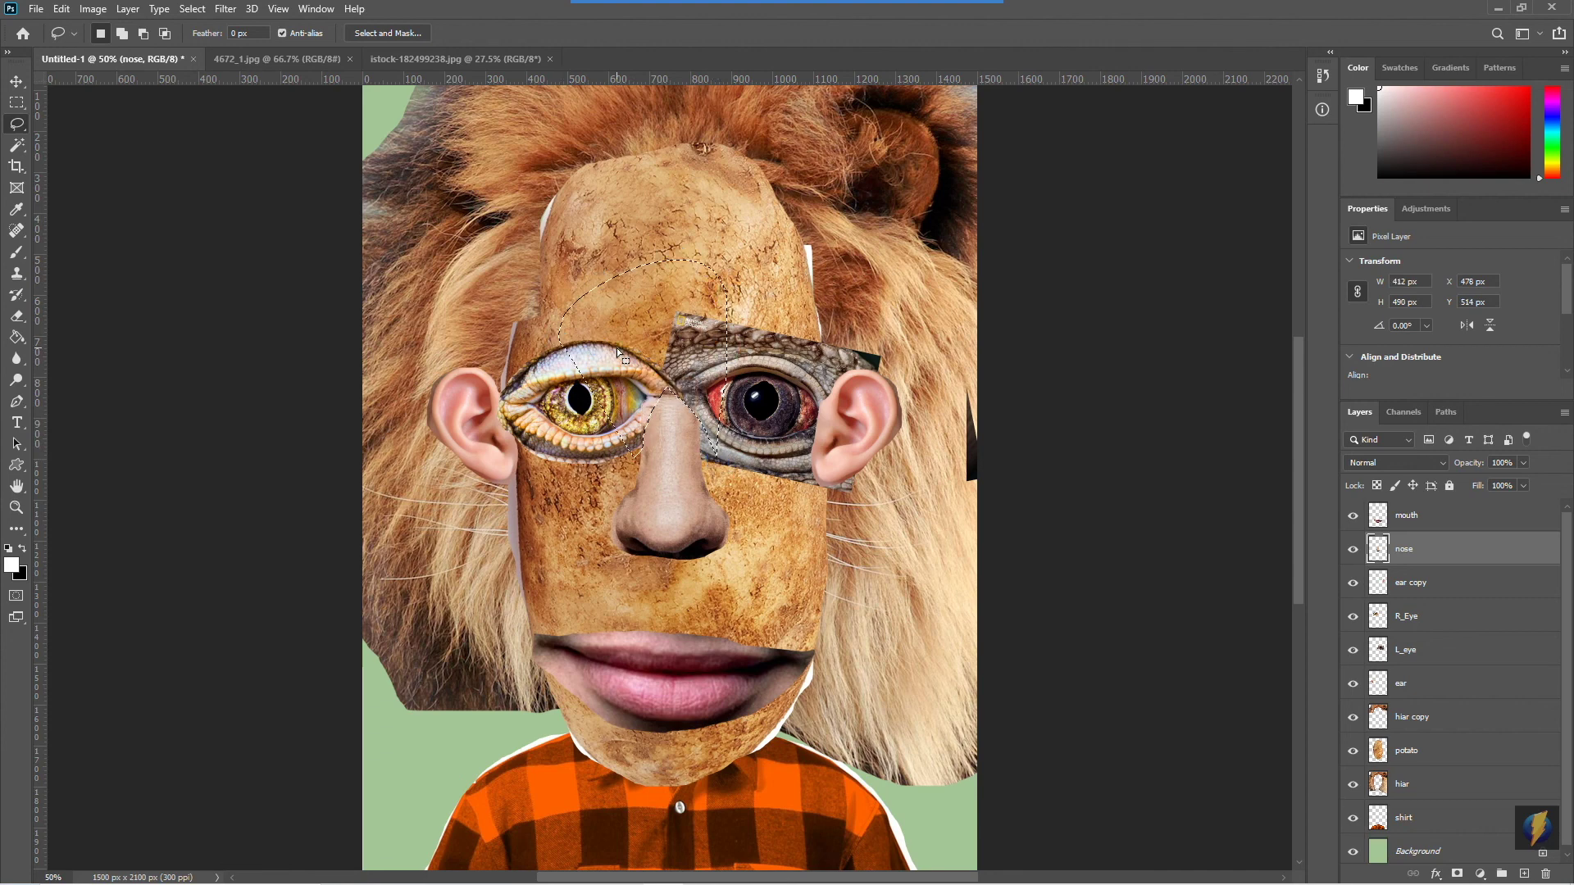
pyautogui.click(1057, 476)
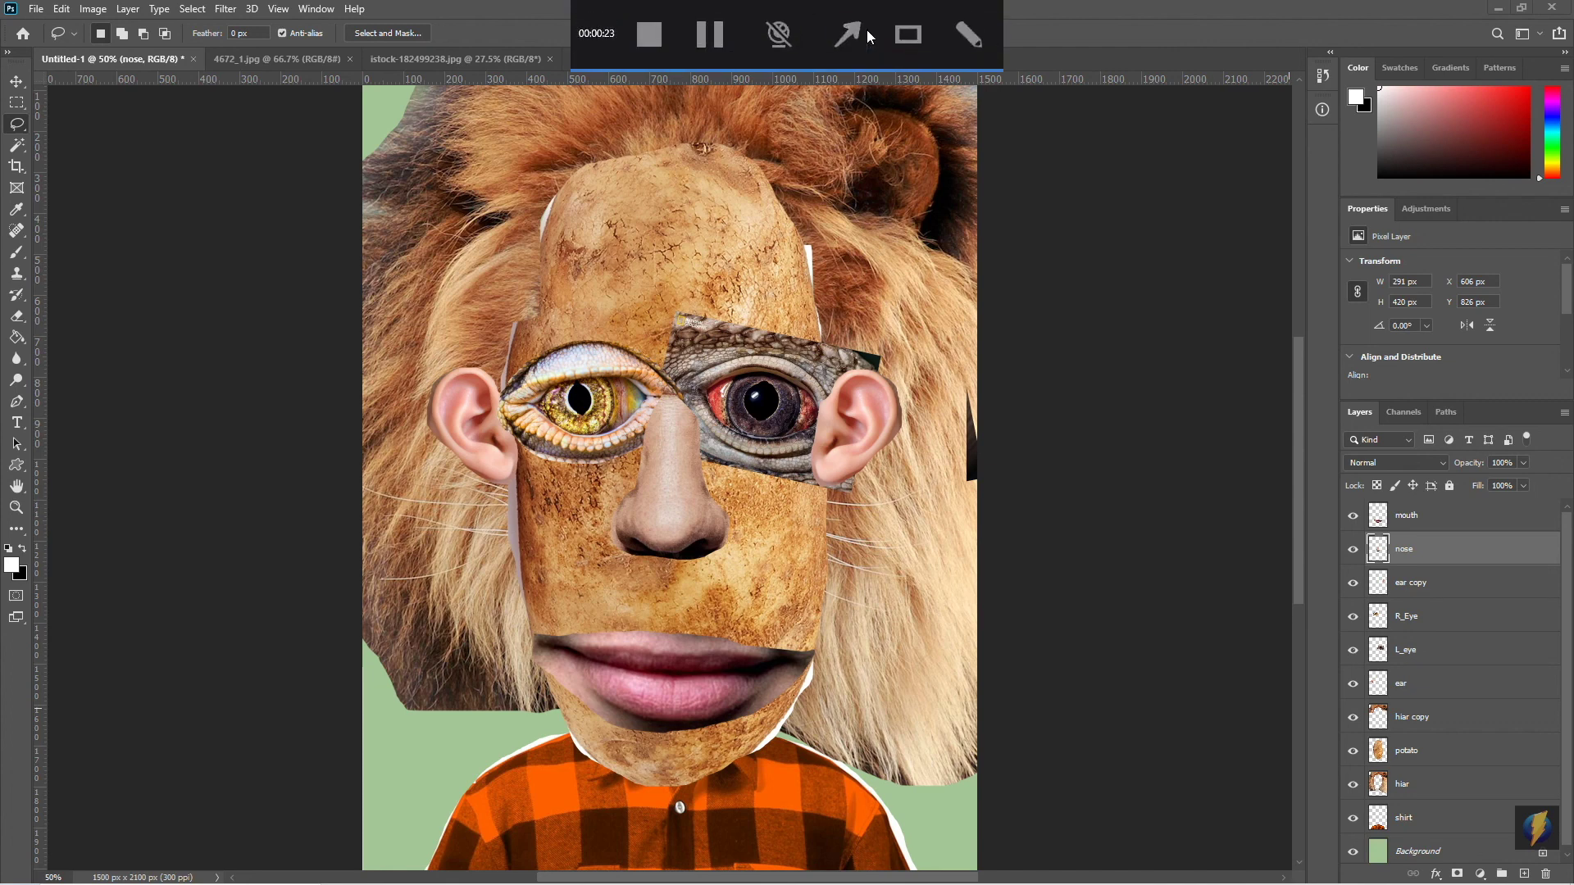
# Save the layered document on the computer as the Photoshop file collage_portrait in the first_assignment folder, with maximized compatibility
pyautogui.click(37, 10)
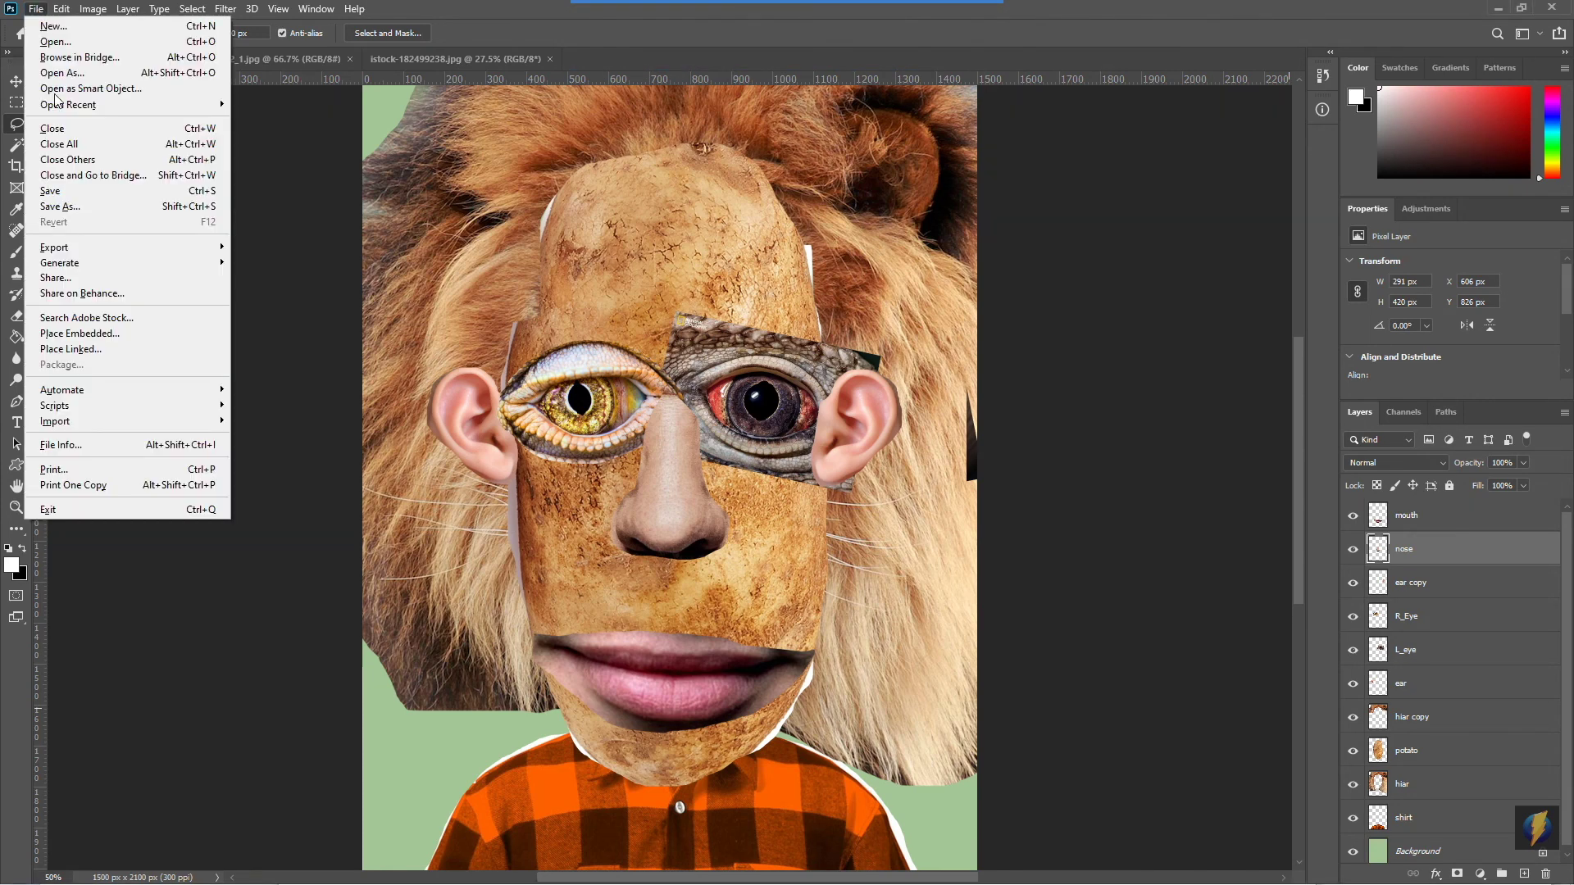
pyautogui.click(120, 207)
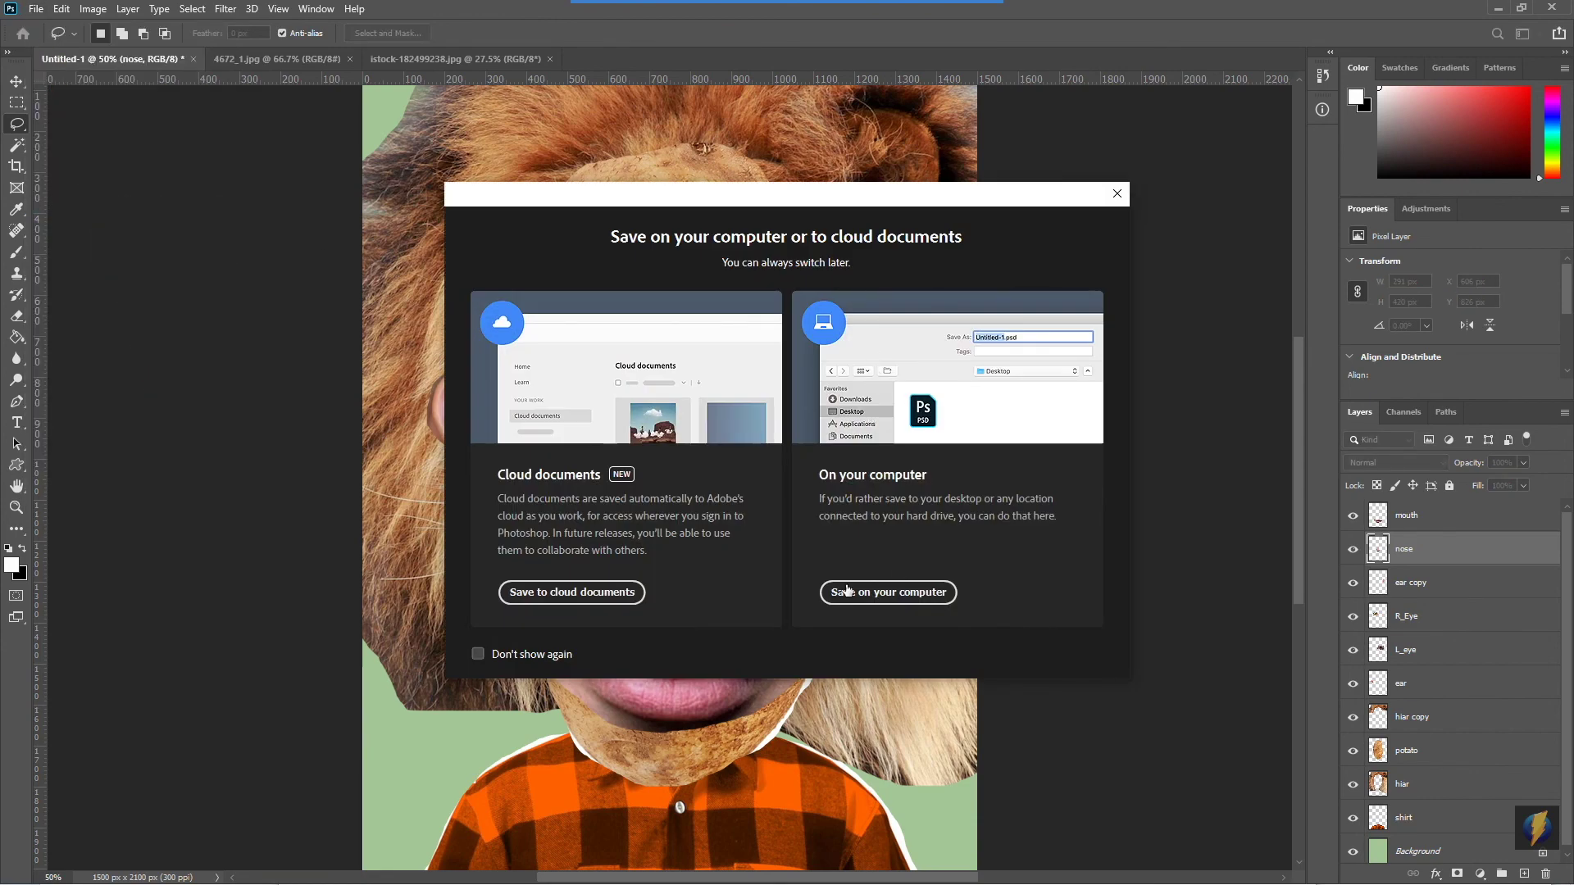
pyautogui.click(872, 590)
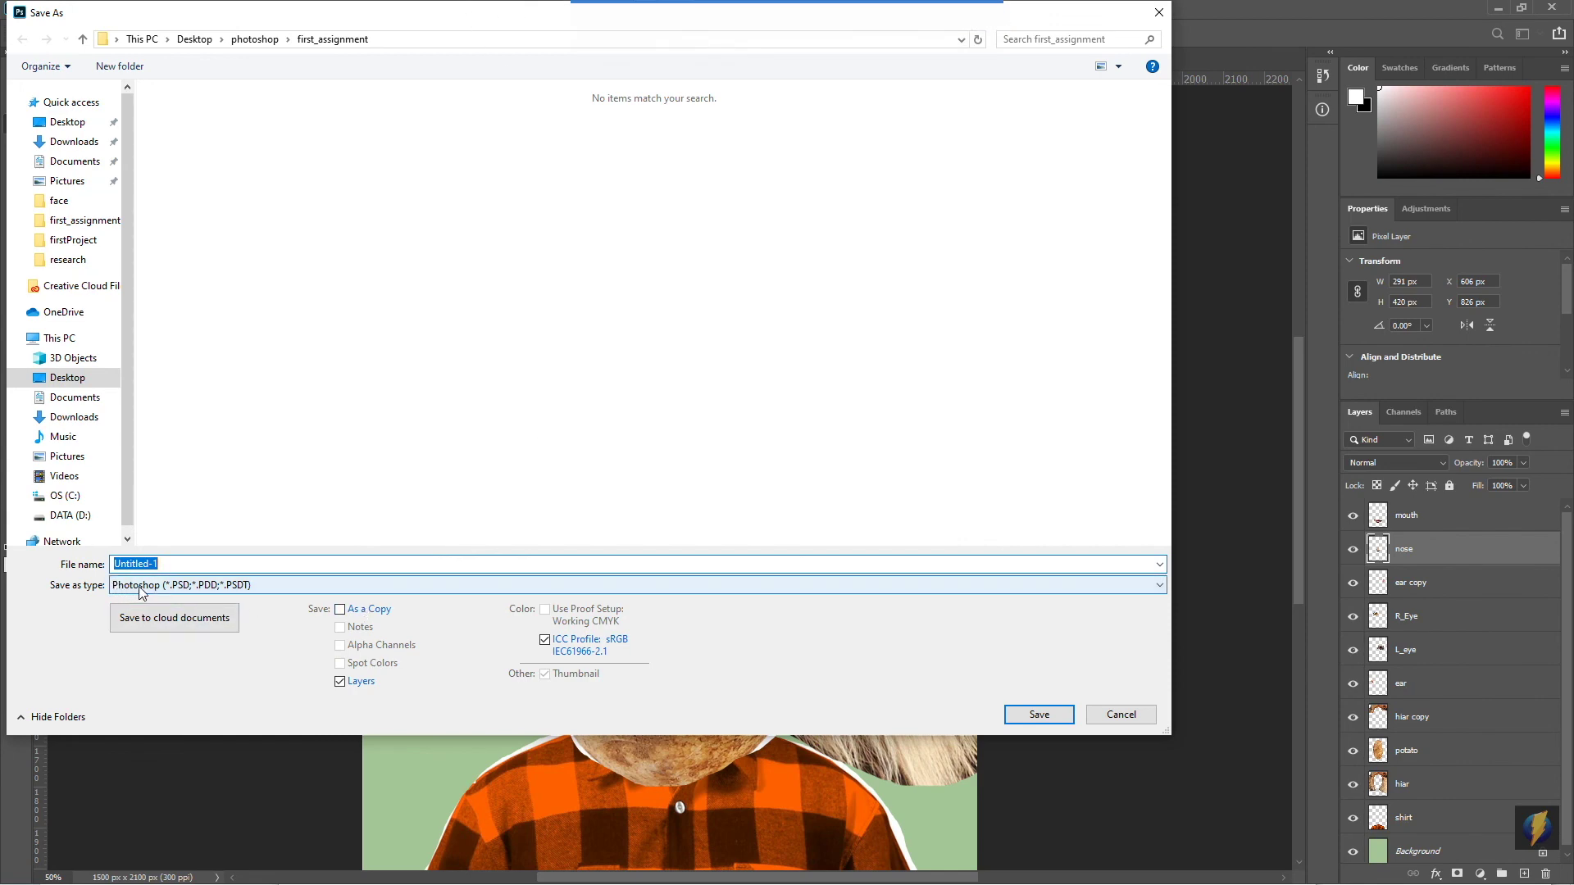
pyautogui.click(191, 563)
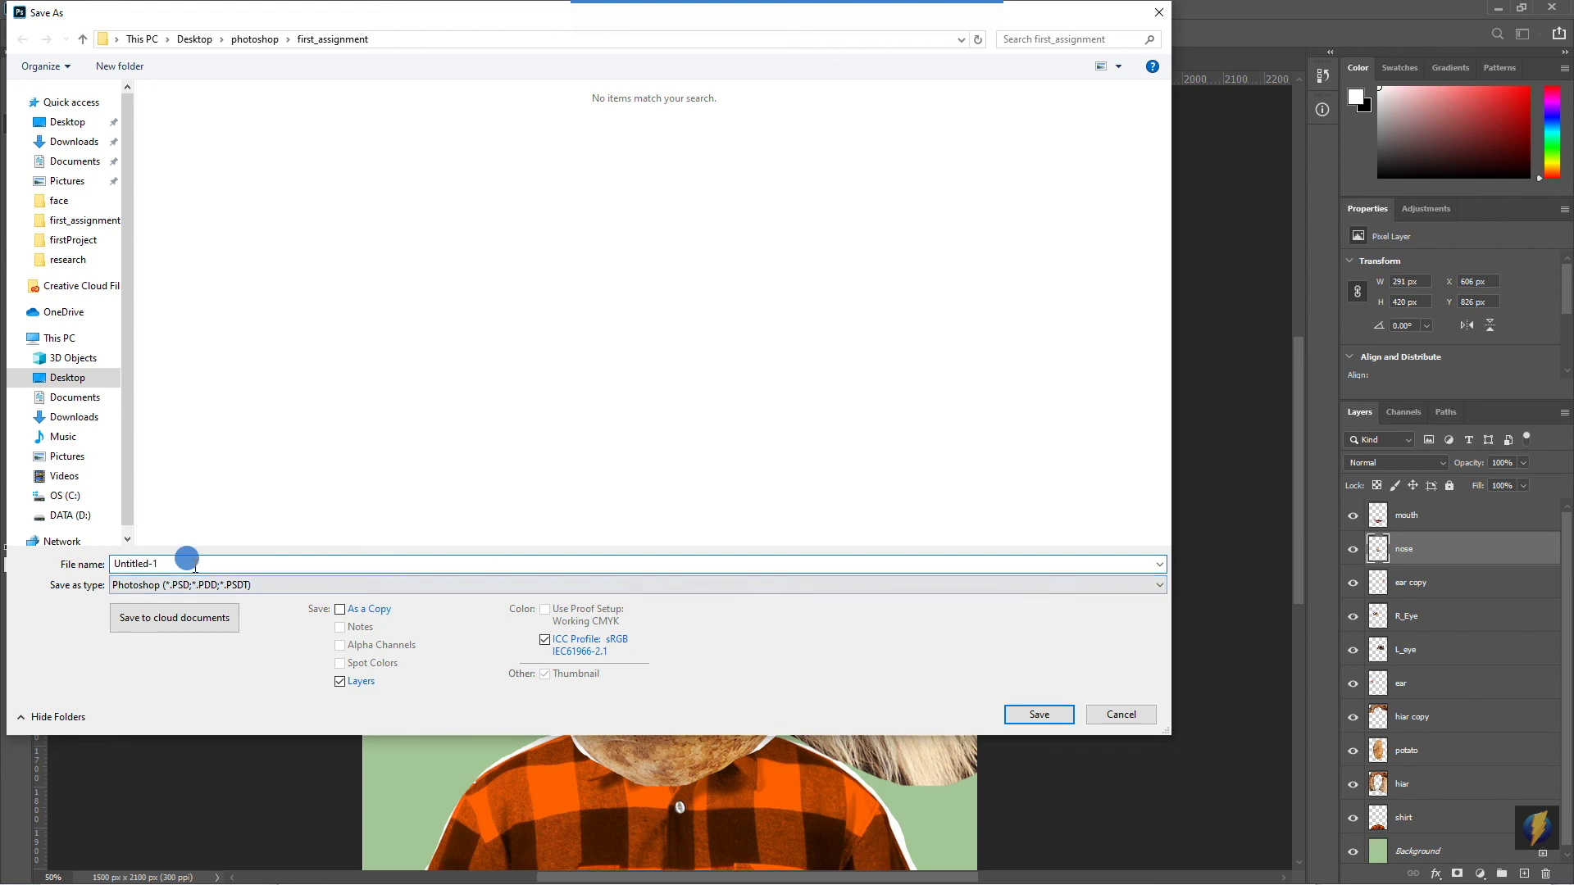
pyautogui.moveTo(193, 562); pyautogui.dragTo(74, 545)
pyautogui.write('collage_portrait')
pyautogui.click(1033, 716)
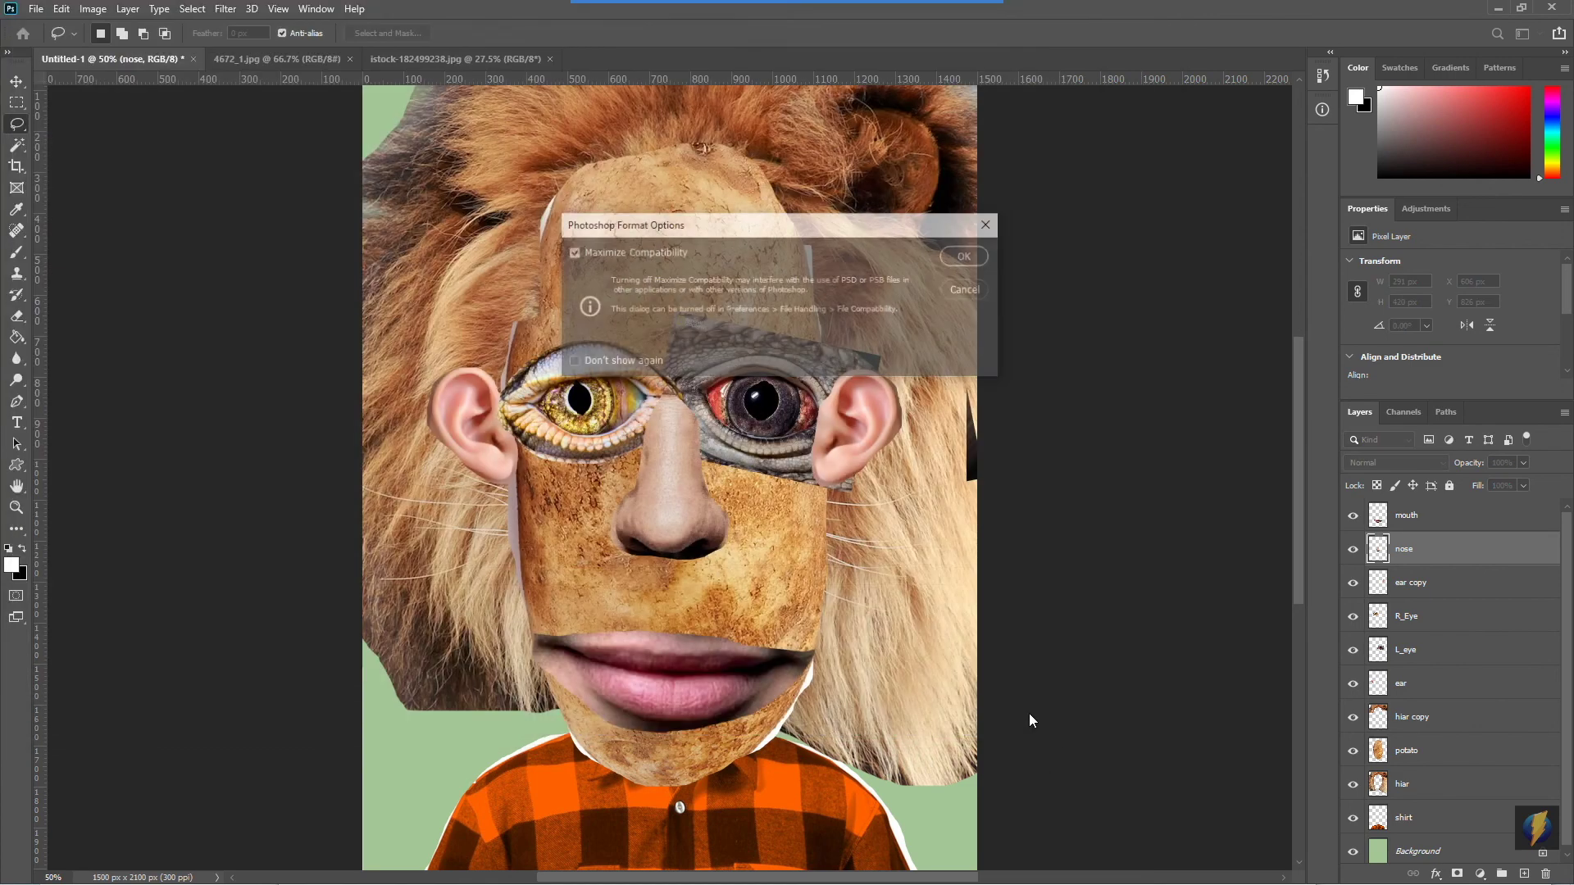
pyautogui.click(960, 256)
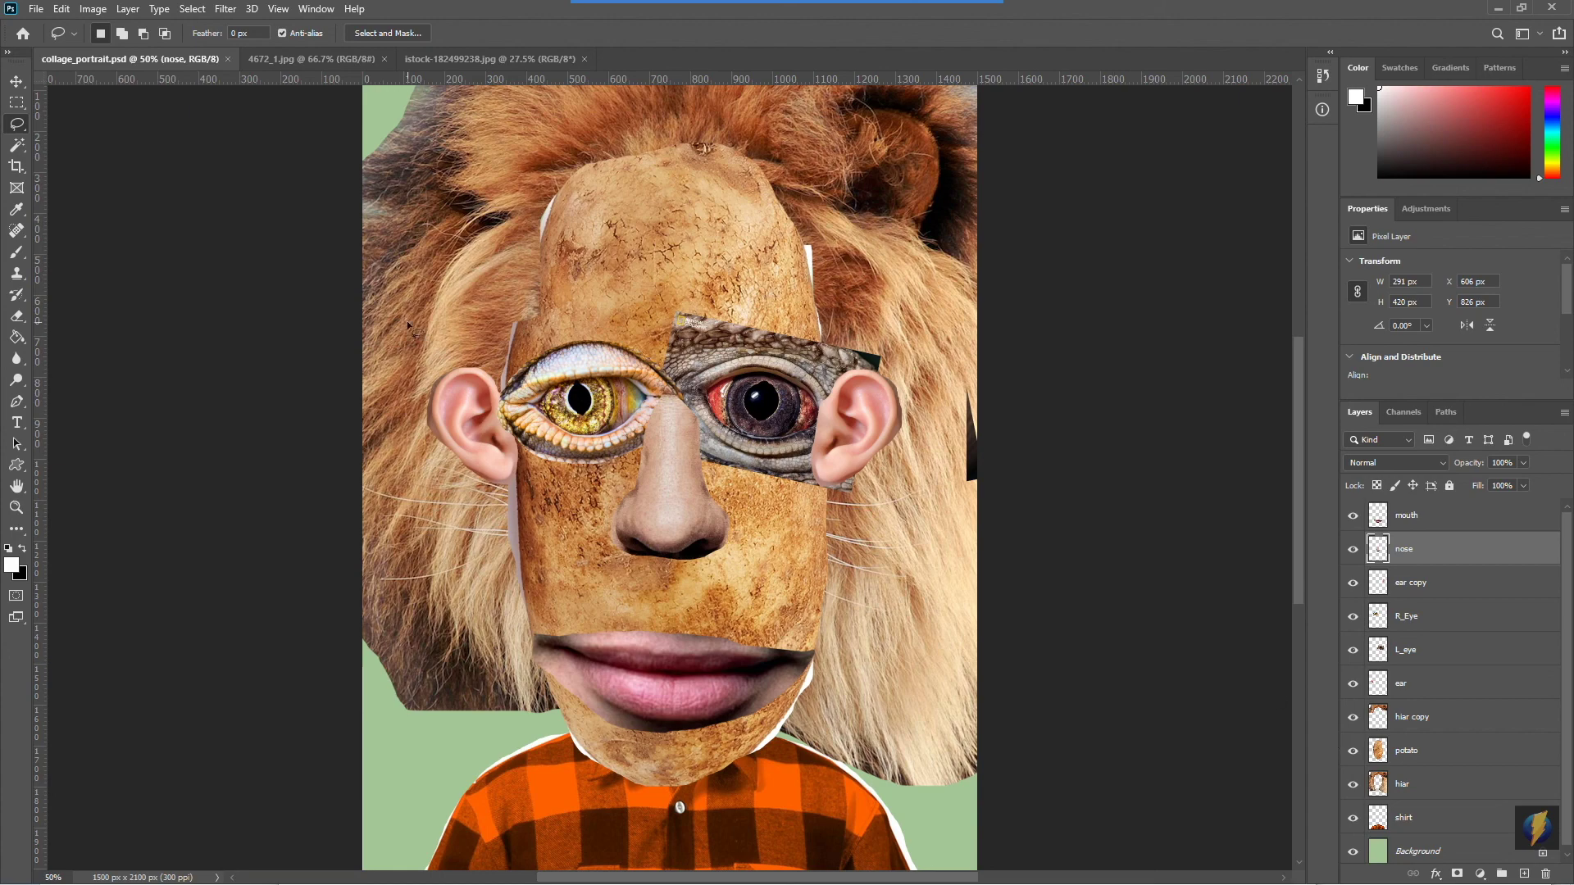
# Save a JPEG copy named collage_portrait in the same folder at High quality 9 with the Baseline ("Standard") format
pyautogui.click(43, 10)
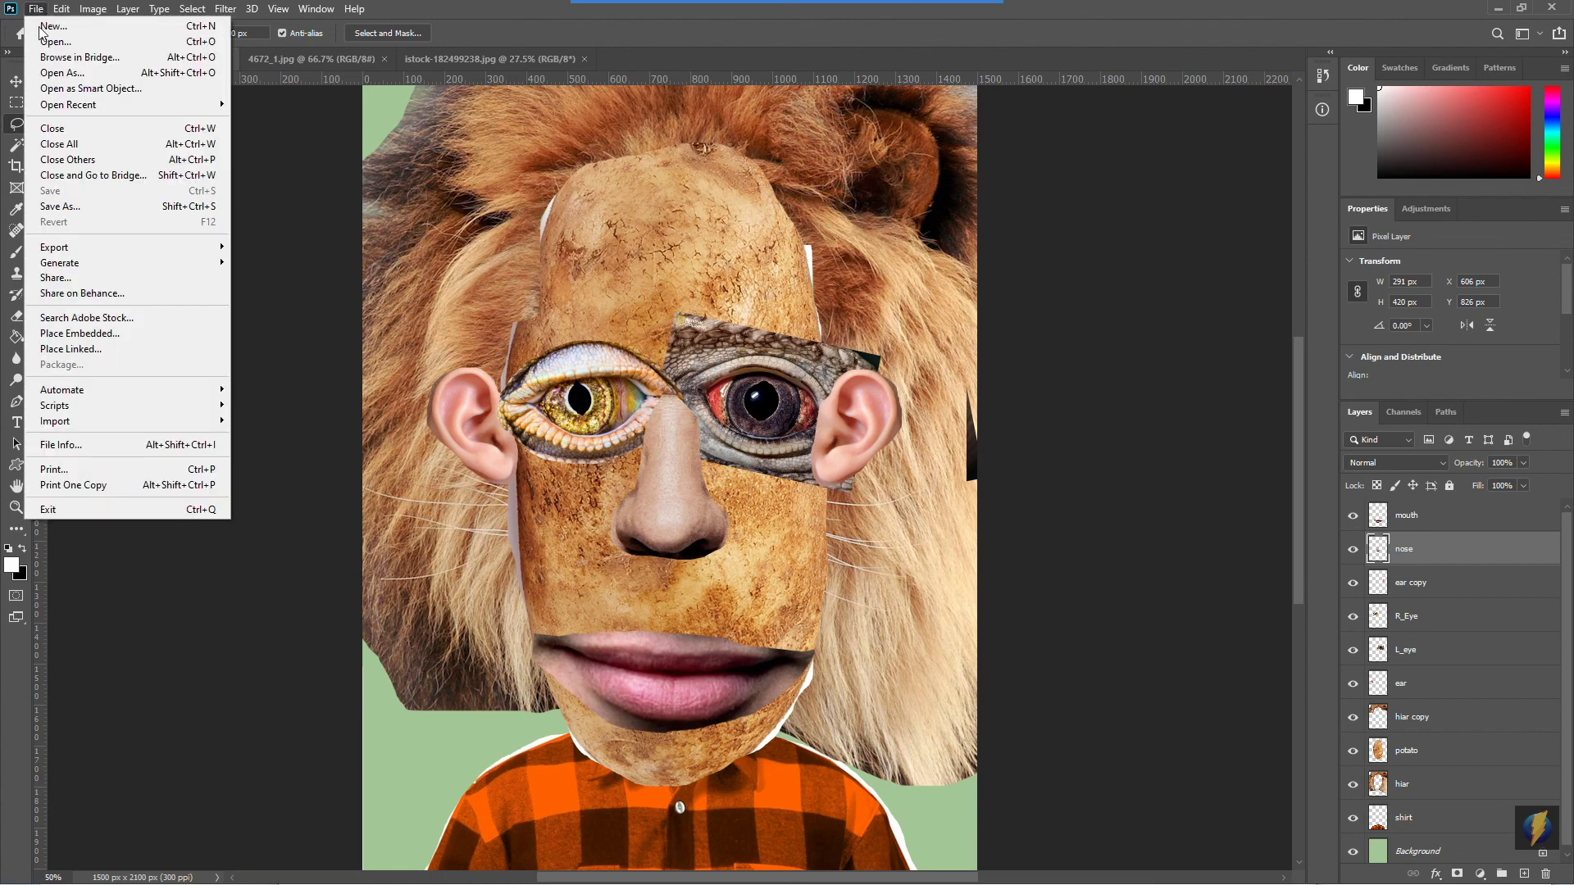
pyautogui.click(69, 207)
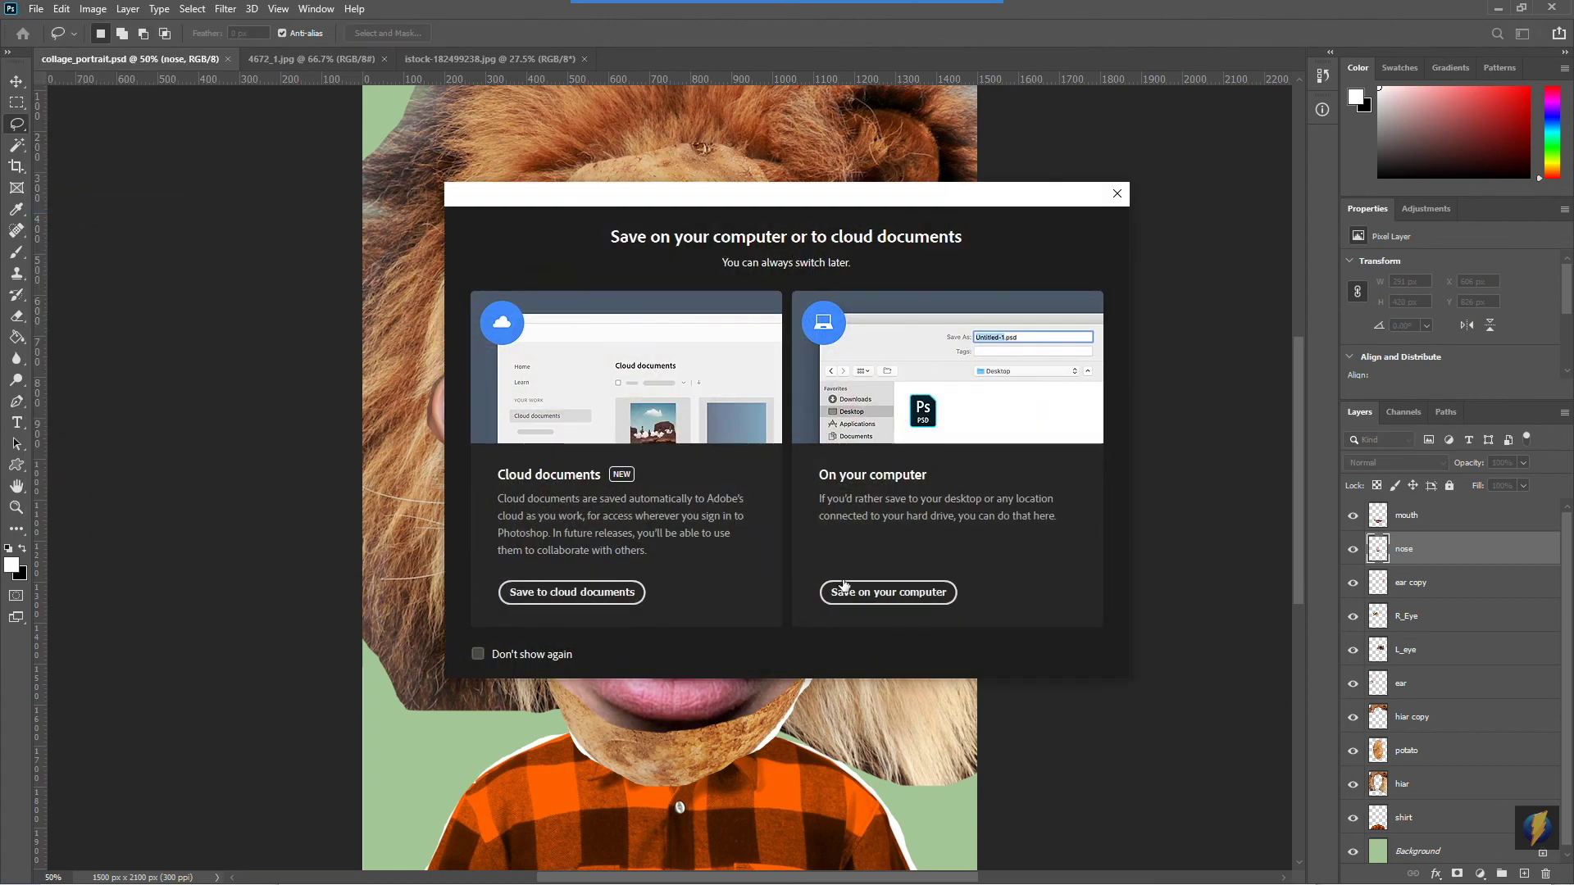
pyautogui.click(853, 588)
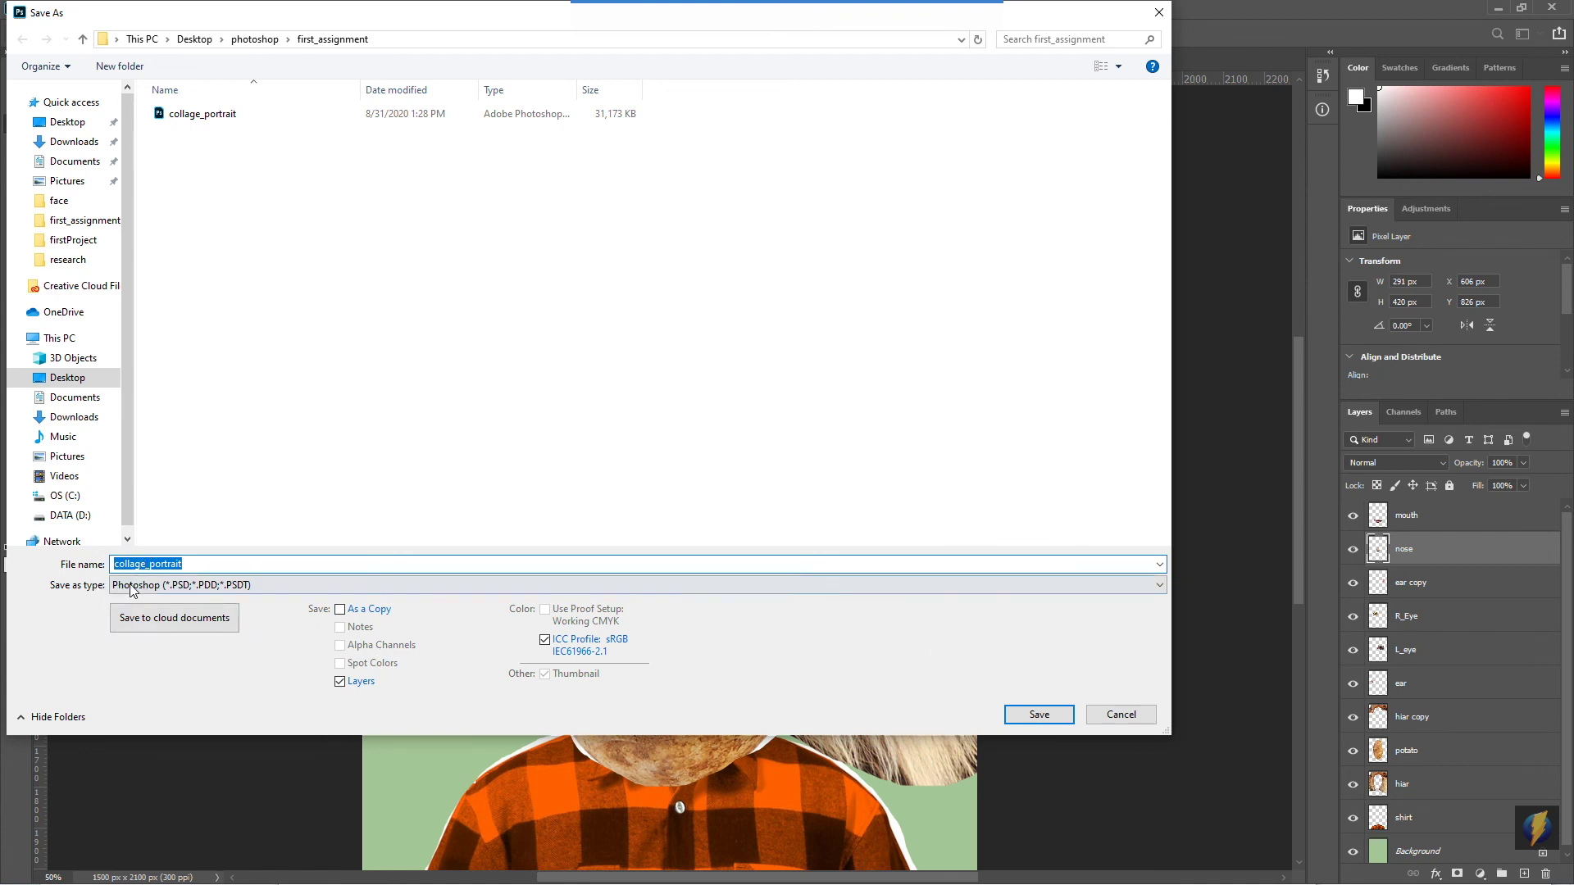
pyautogui.click(1159, 584)
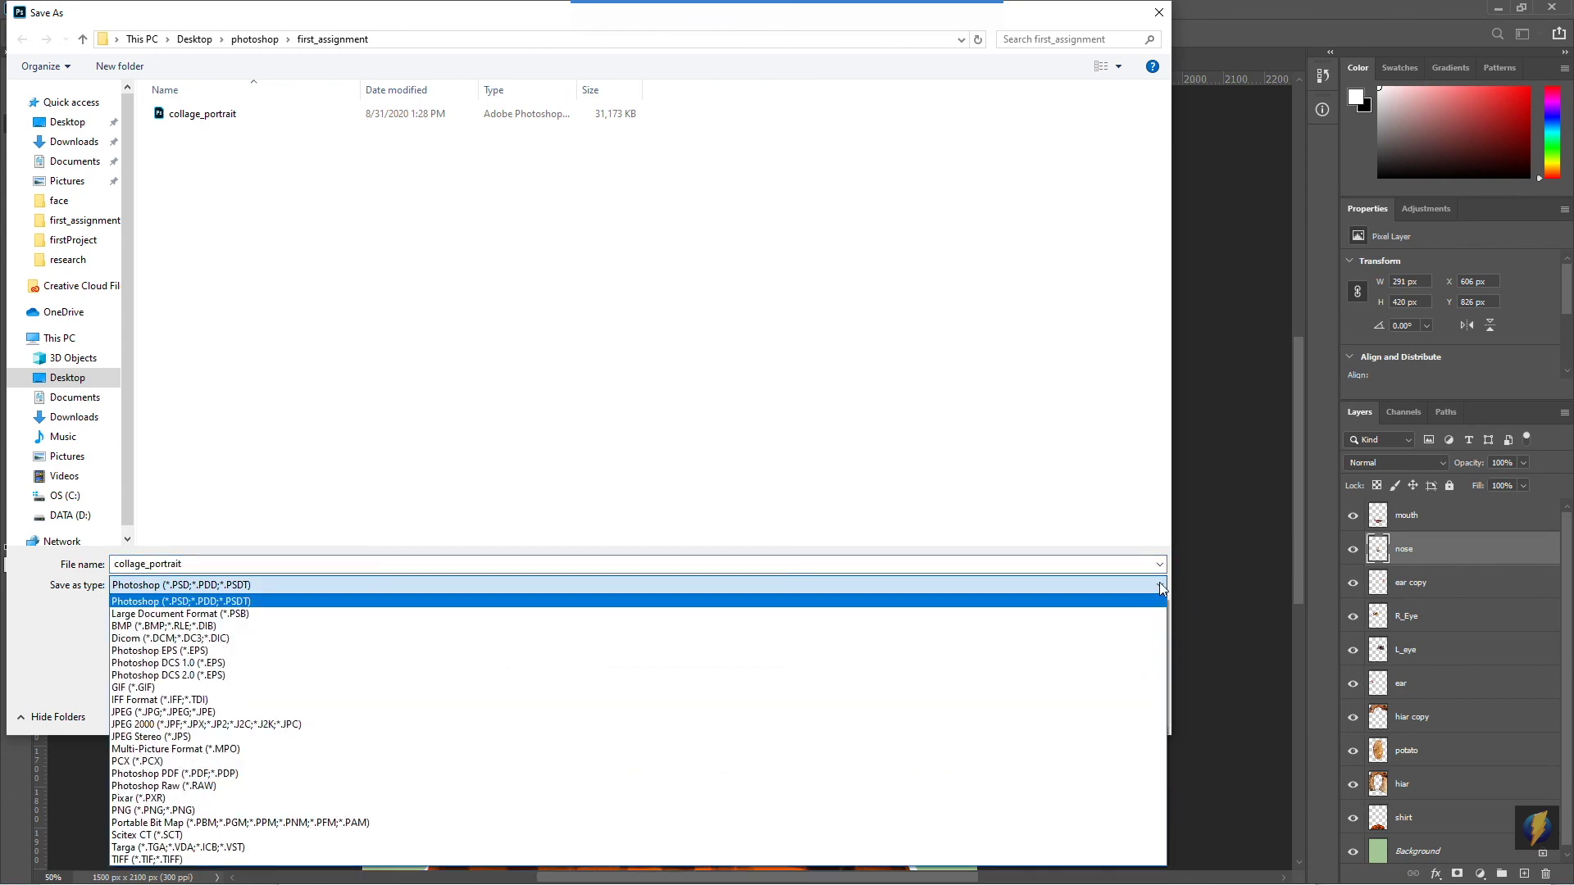
pyautogui.click(320, 712)
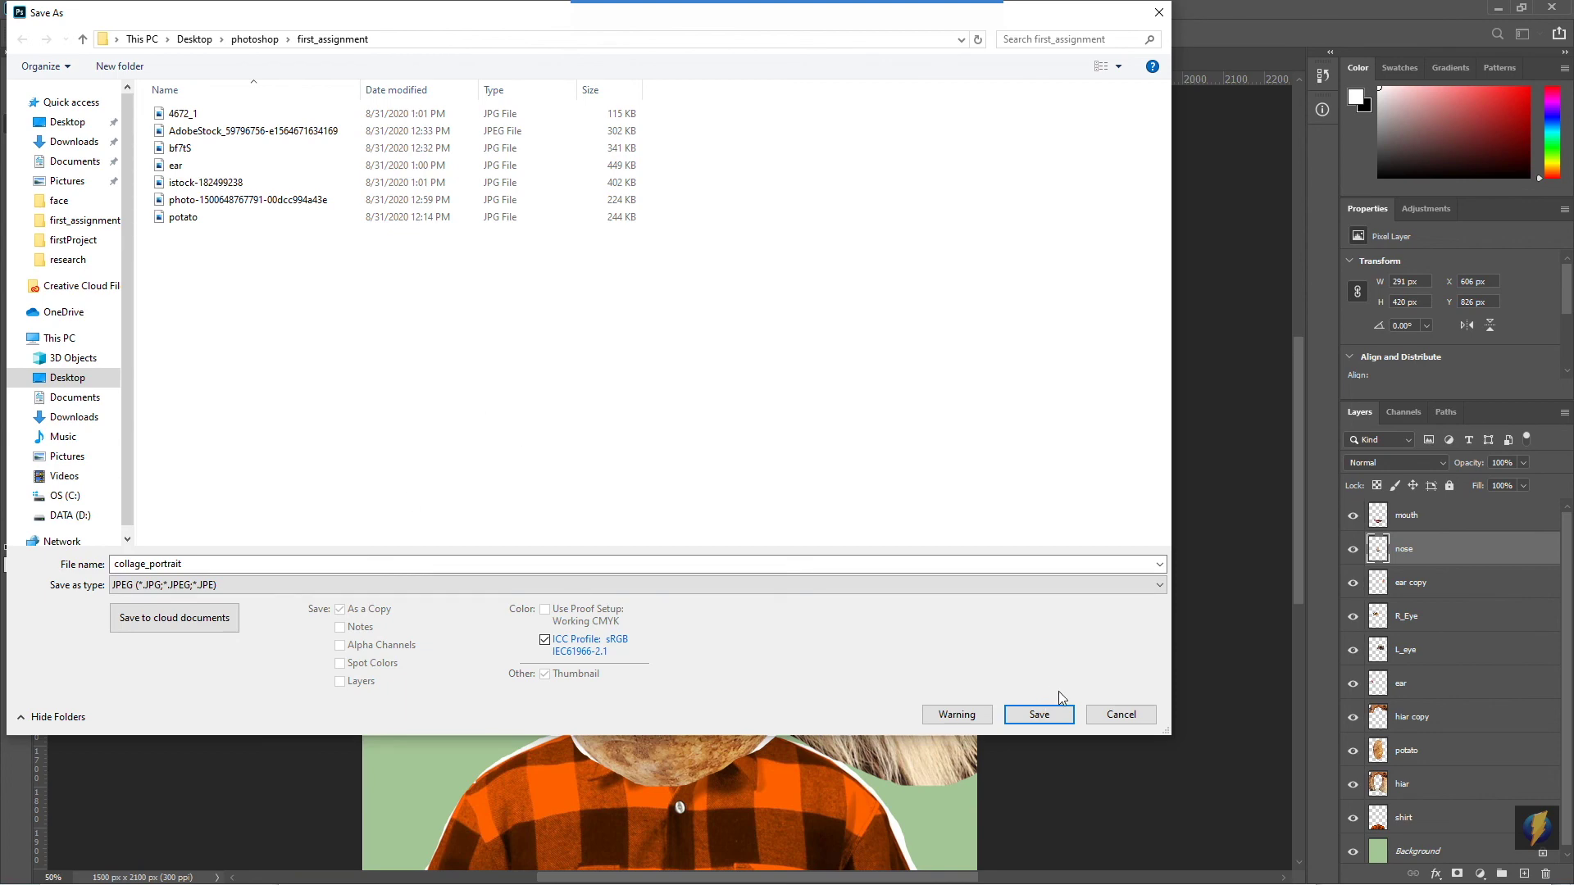
pyautogui.click(1039, 714)
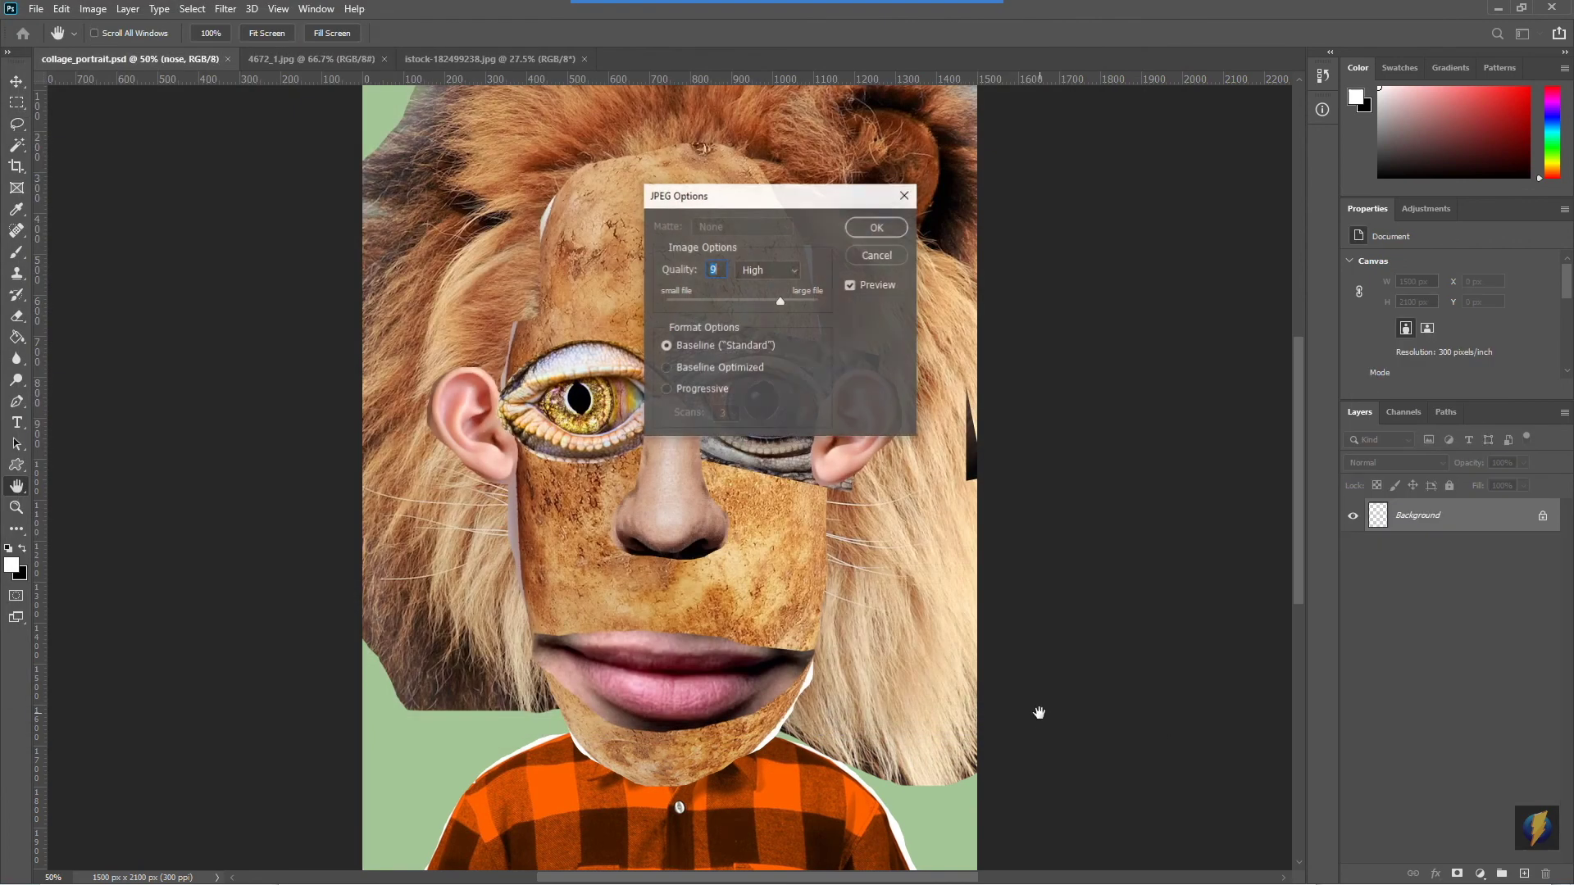
pyautogui.click(877, 229)
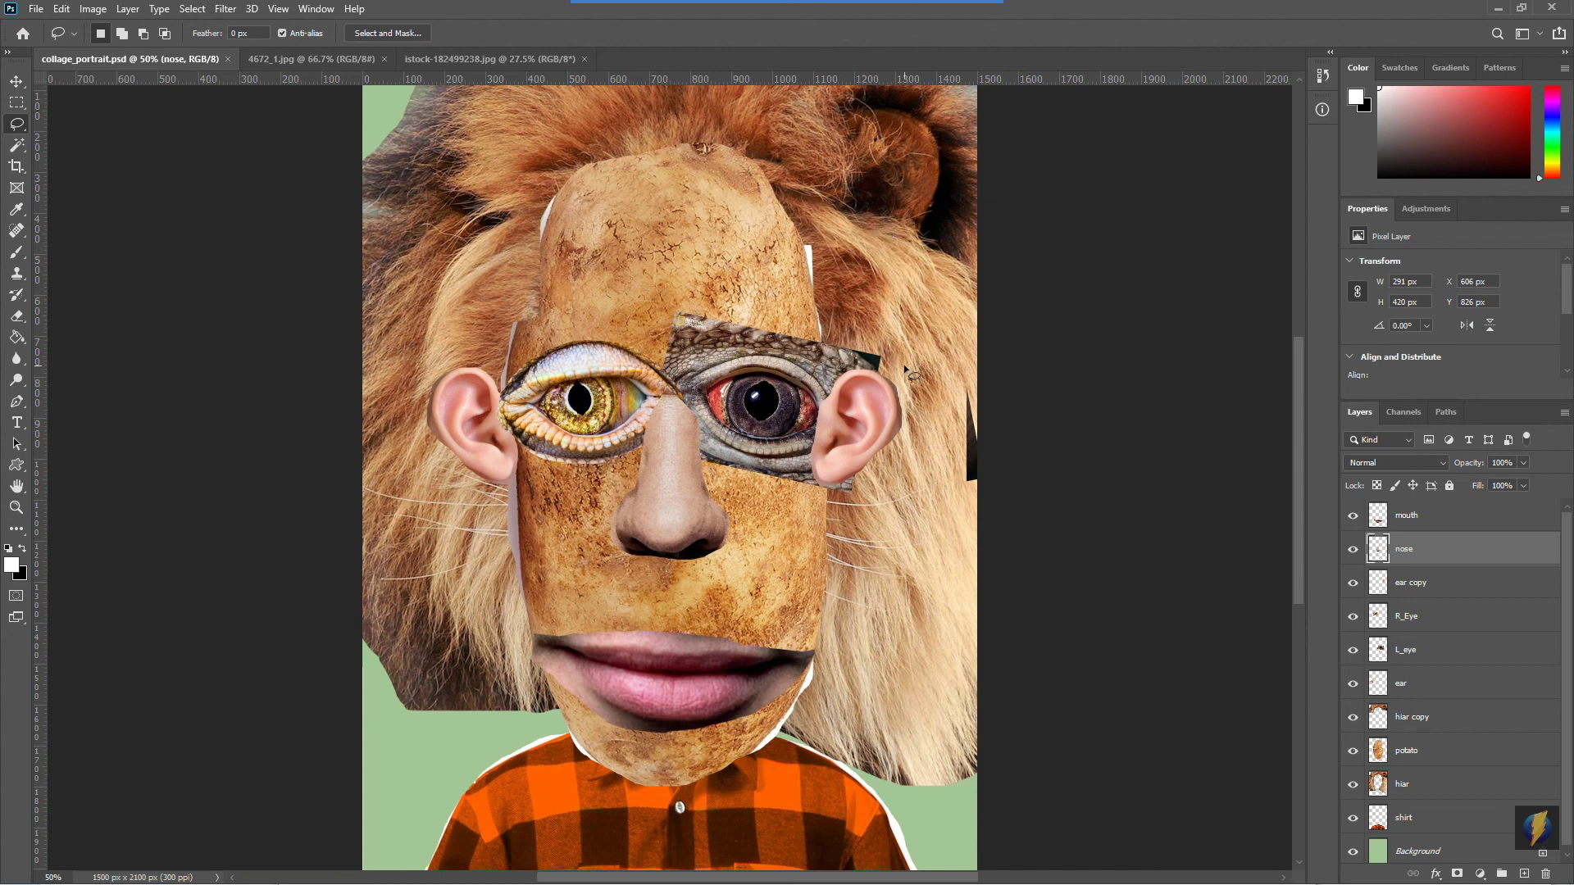
# Close the lion image, the shirt image and the collage_portrait document
pyautogui.click(585, 58)
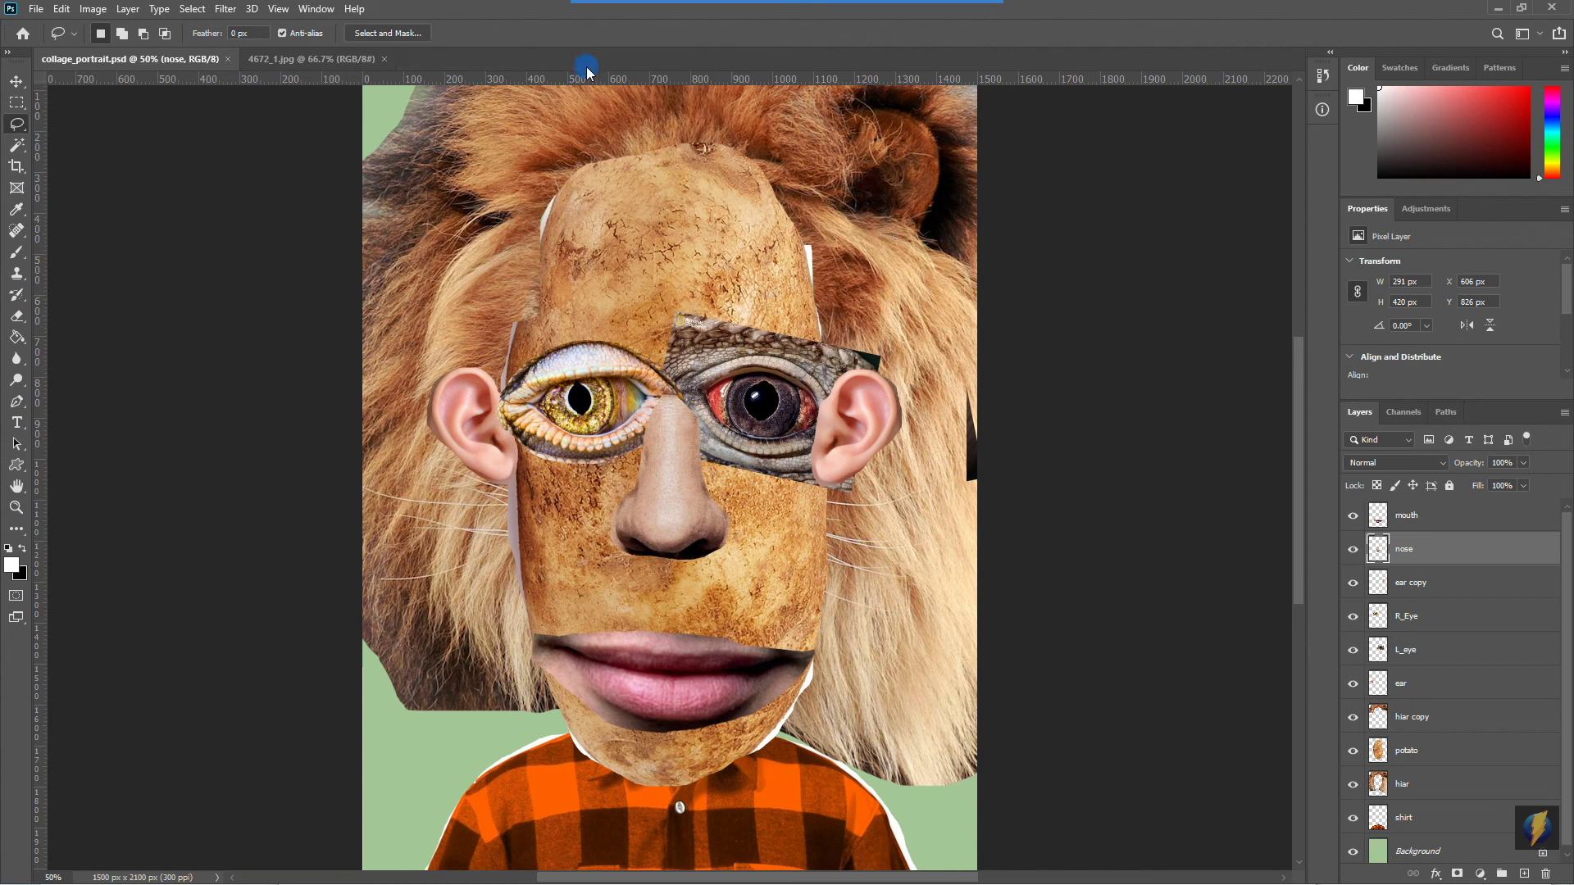
pyautogui.click(383, 59)
pyautogui.click(227, 59)
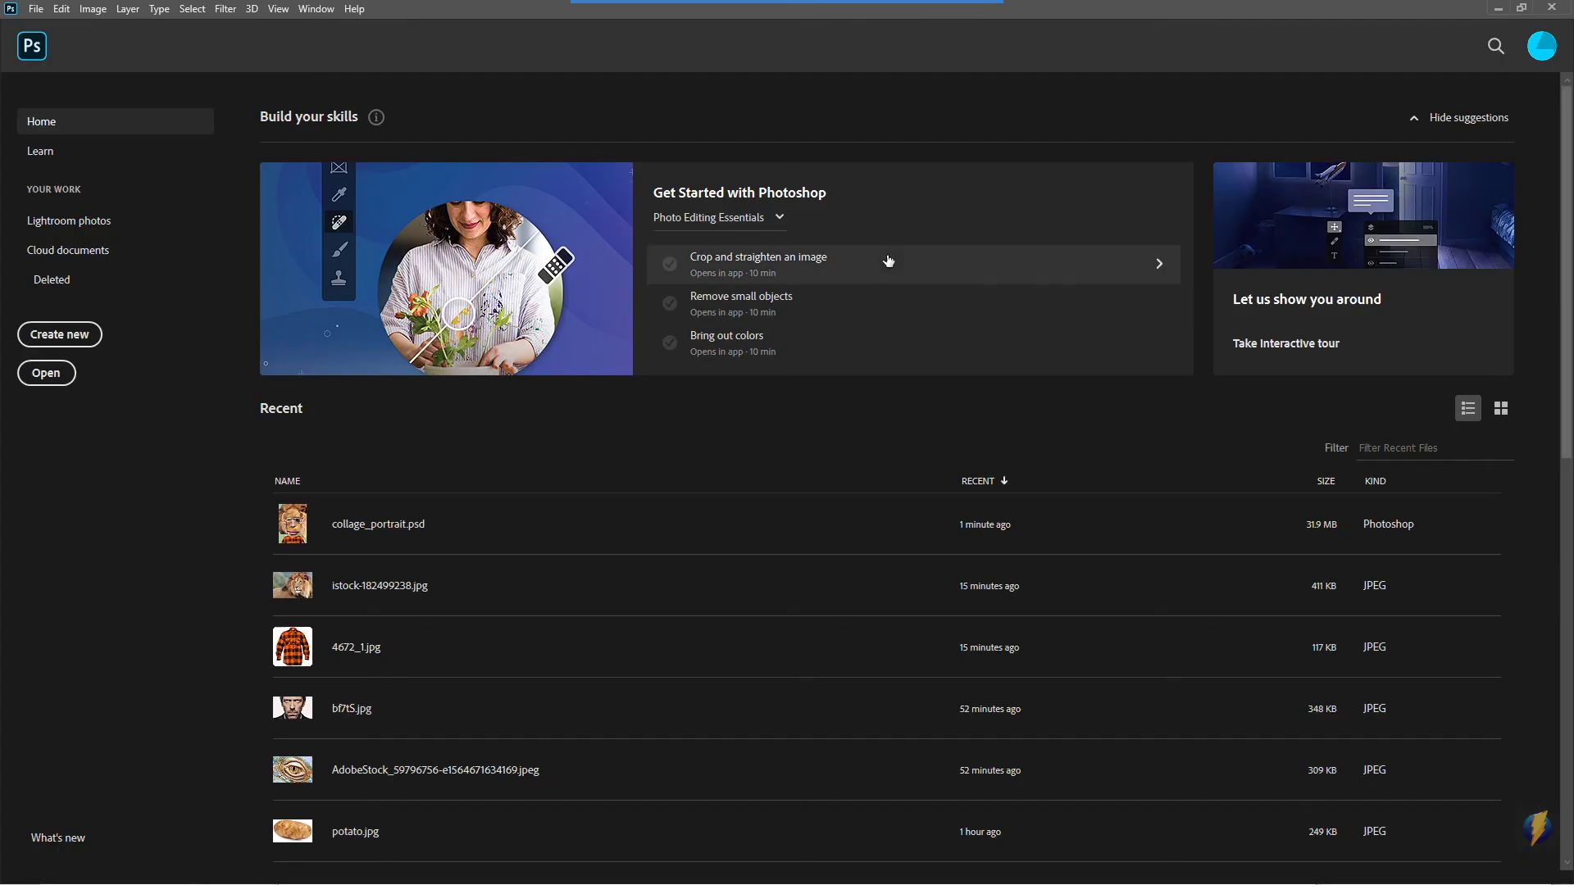
# Browse the first_assignment folder for files to open and display its contents in the Details view
pyautogui.click(37, 10)
pyautogui.click(47, 43)
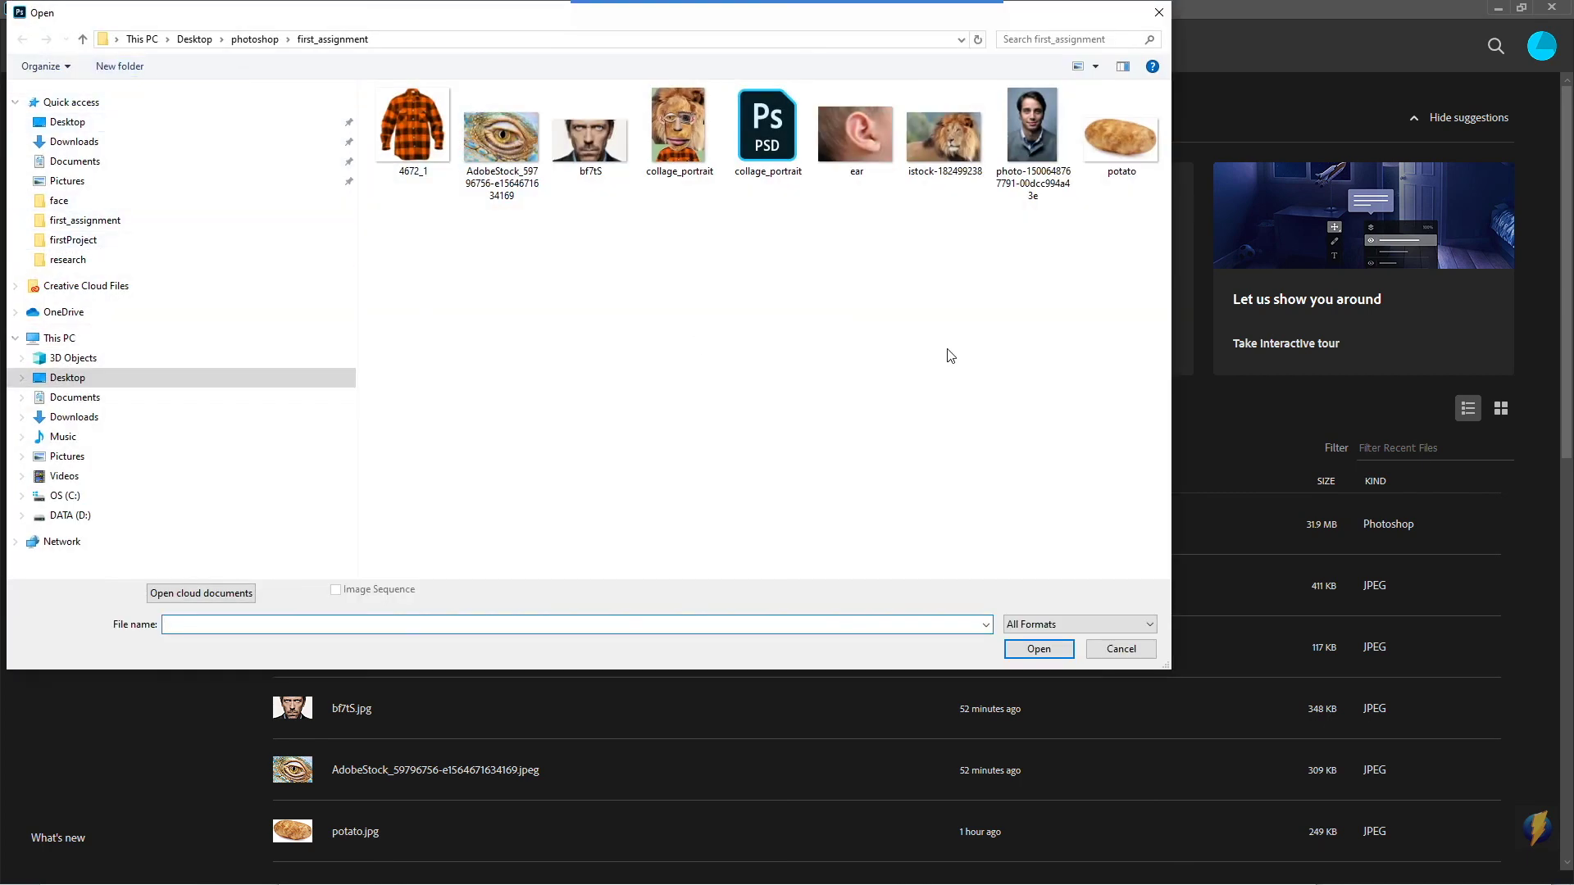
pyautogui.click(684, 143)
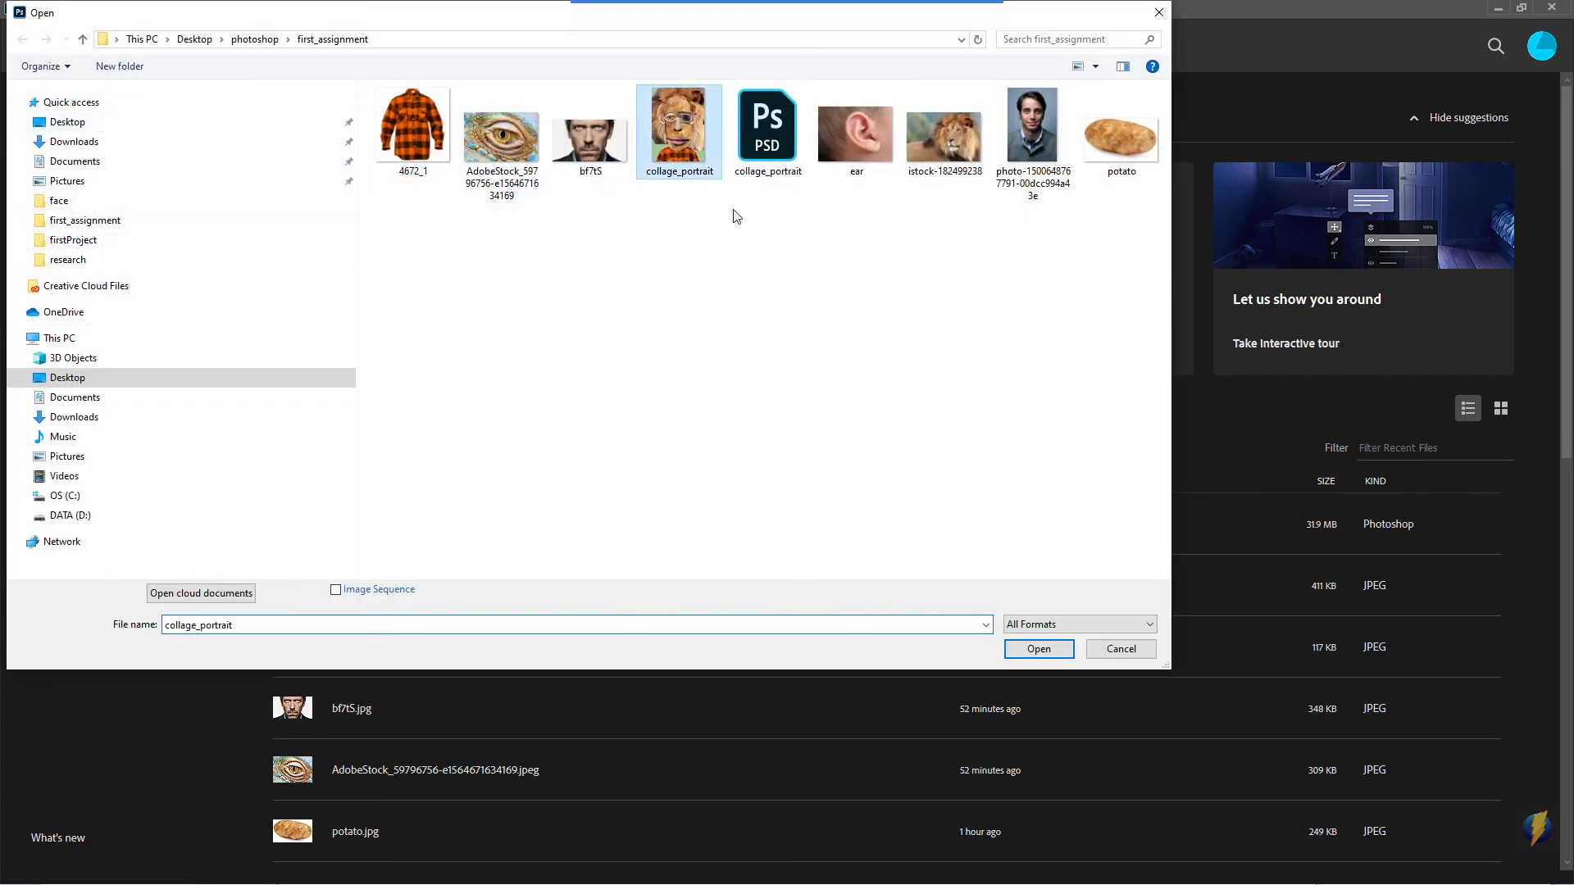
pyautogui.click(767, 137)
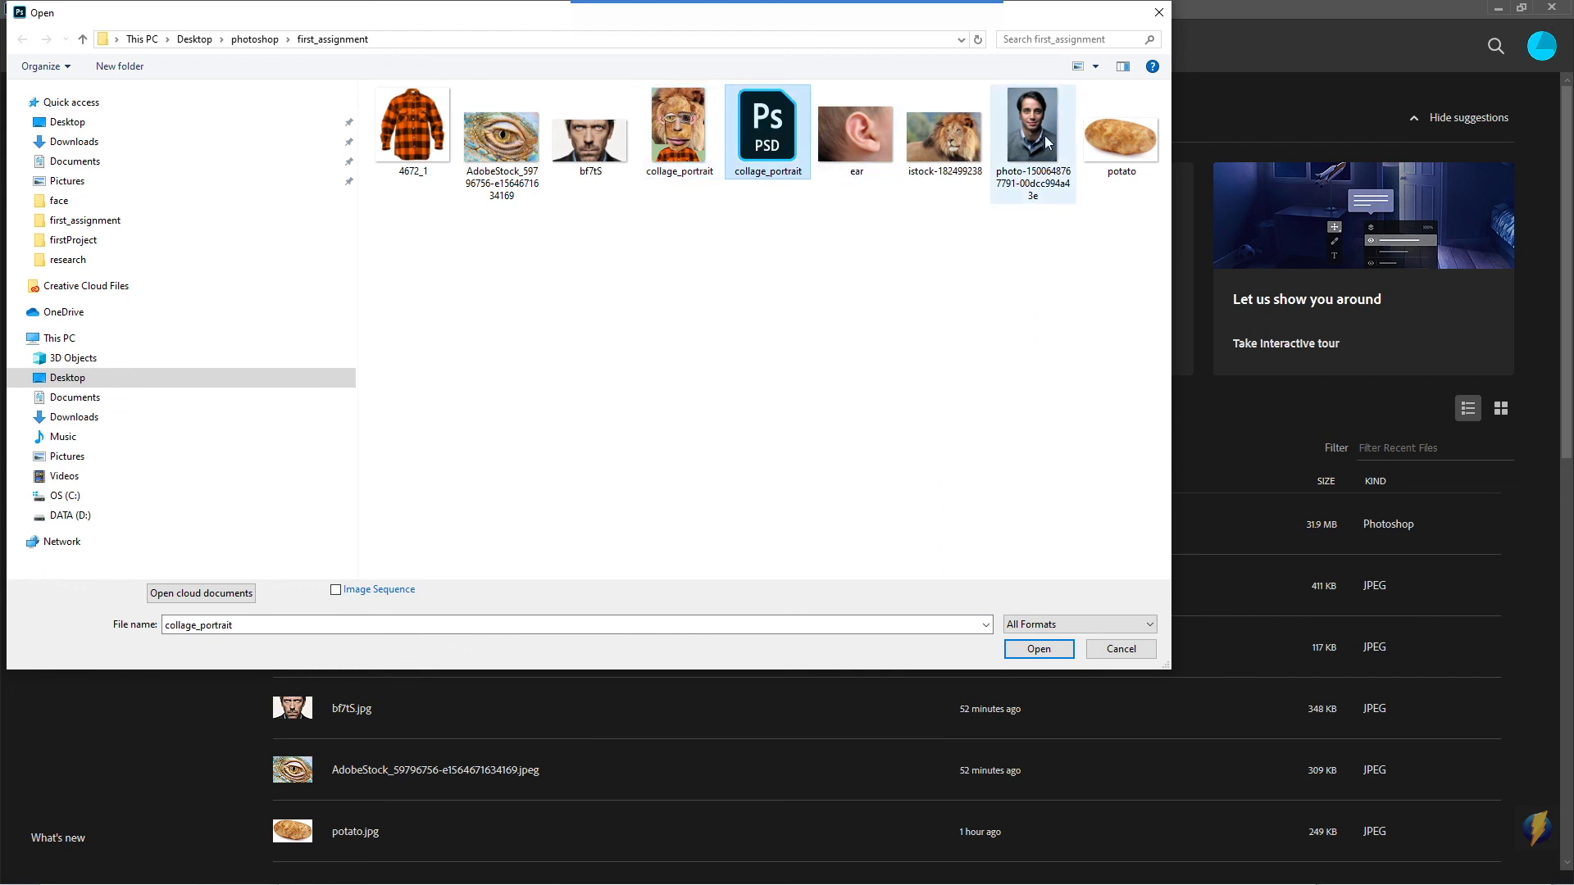
pyautogui.click(1093, 67)
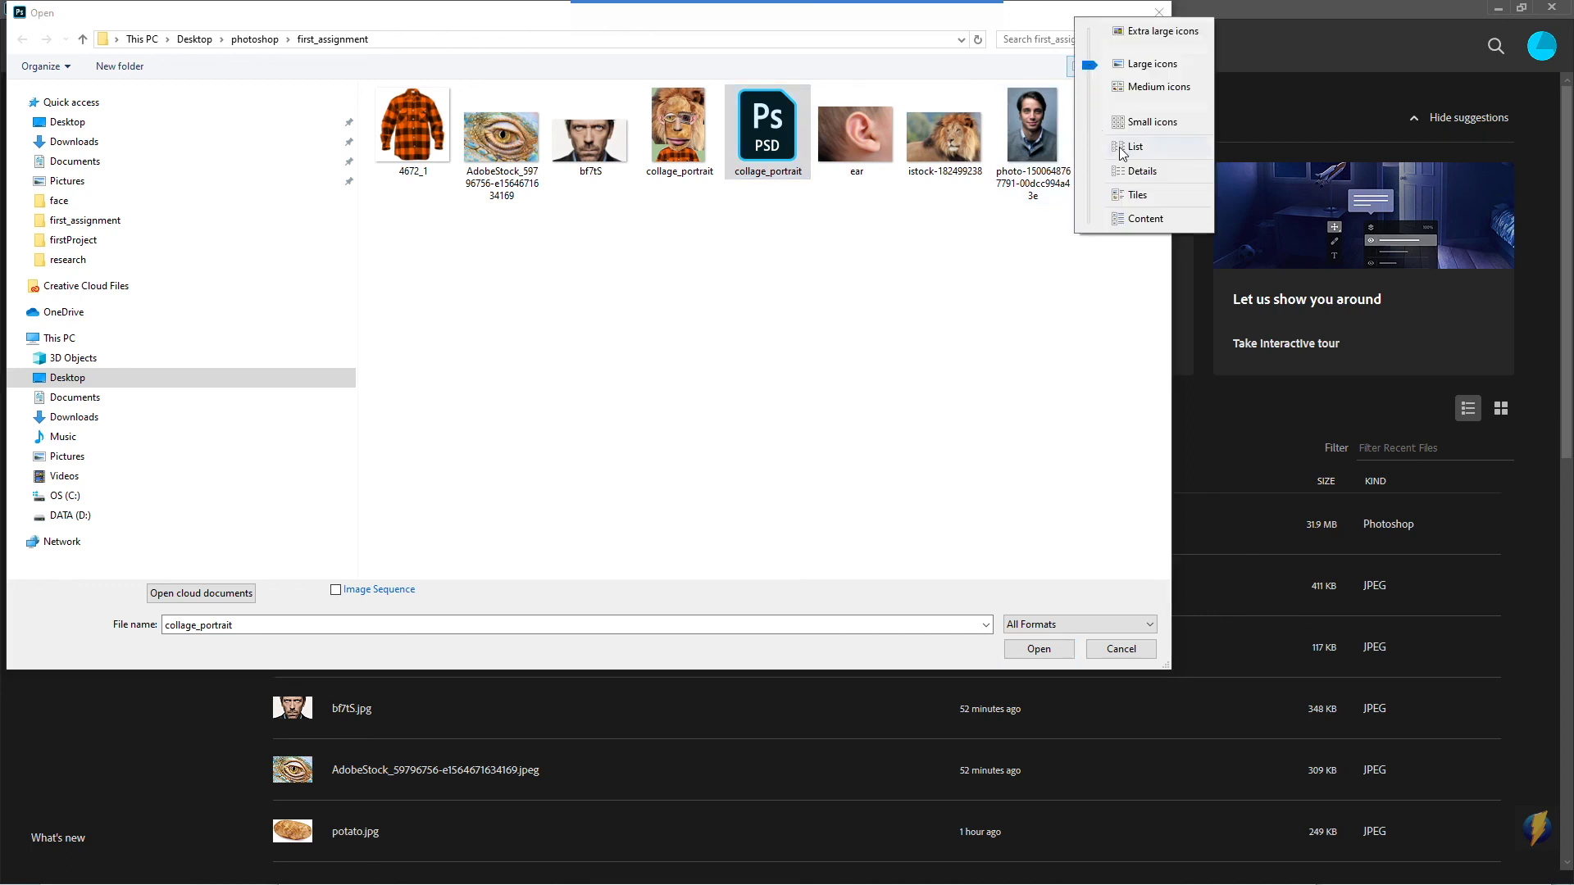
pyautogui.click(1127, 171)
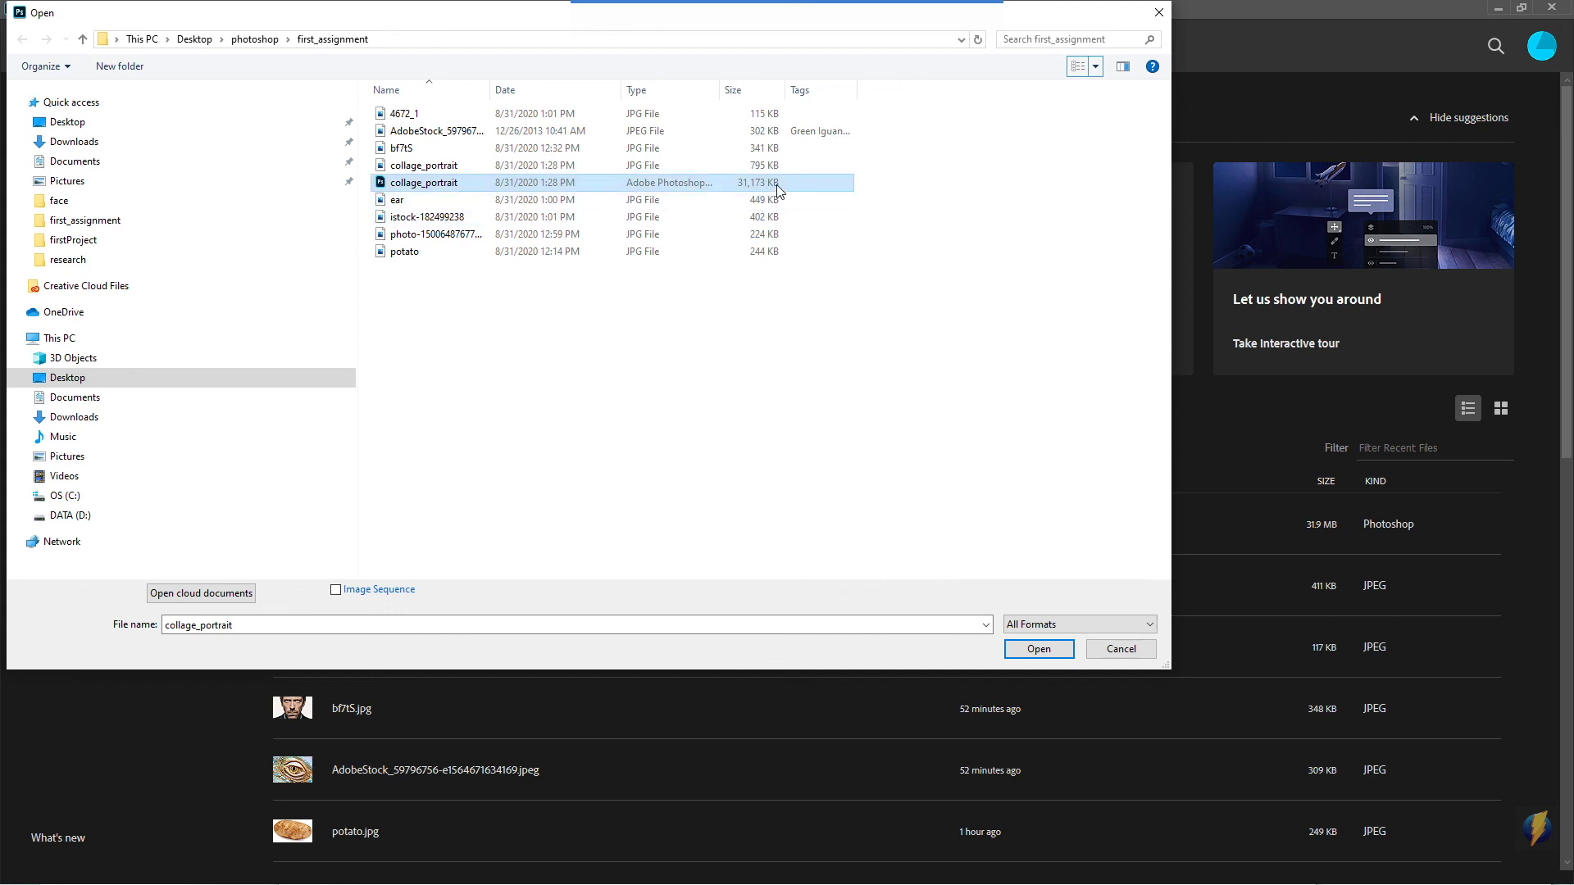
# Select both the JPG and the PSD version of collage_portrait and open them together
pyautogui.click(428, 166)
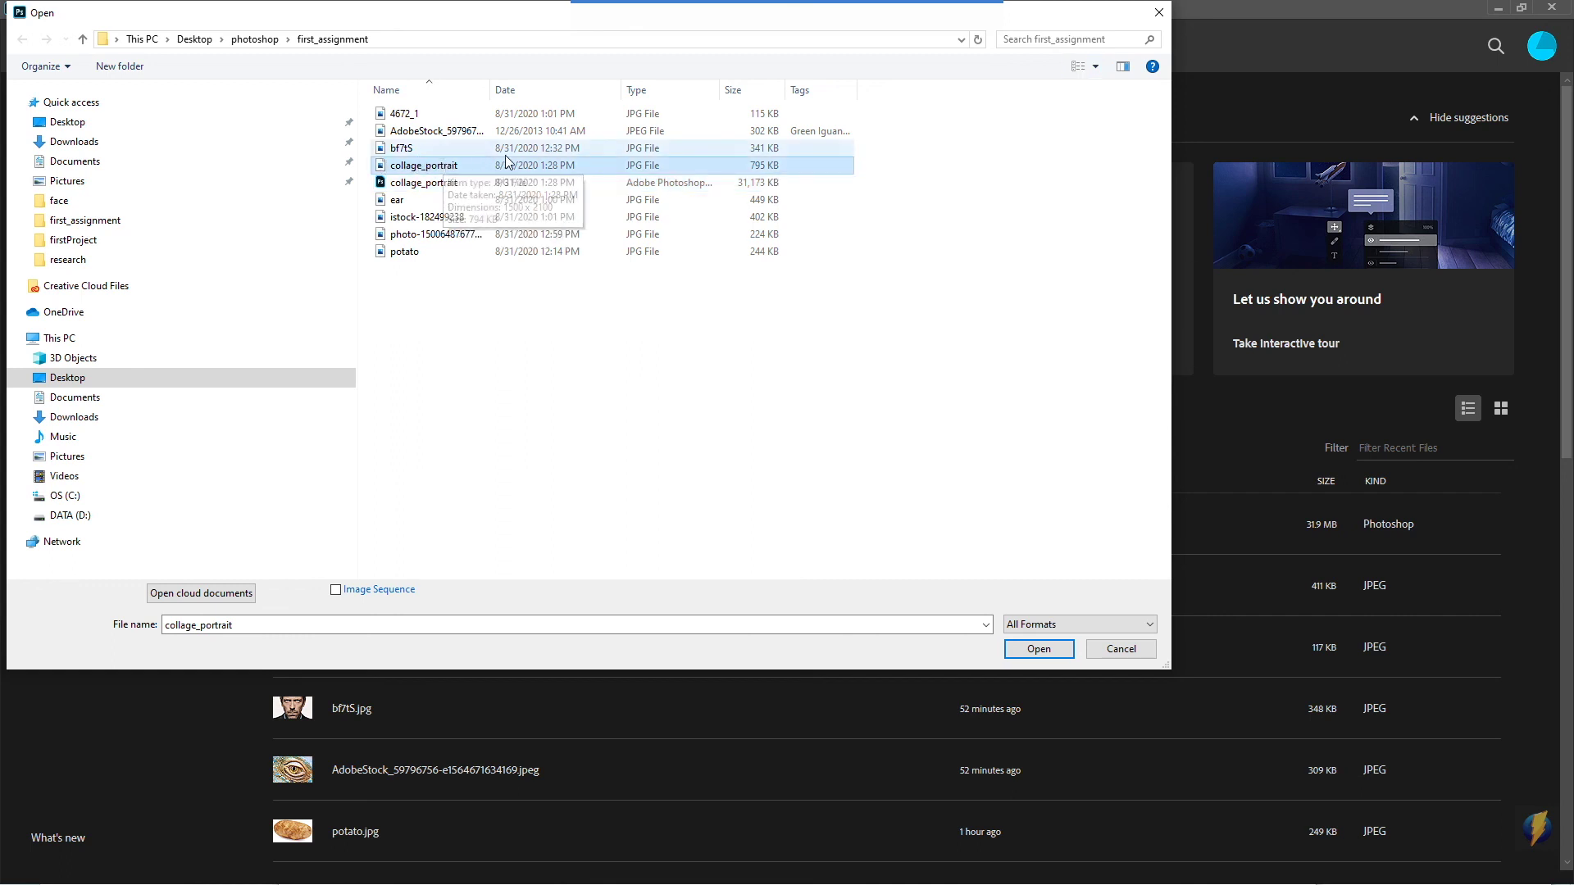
pyautogui.keyDown('ctrl'); pyautogui.click(742, 184); pyautogui.keyUp('ctrl')
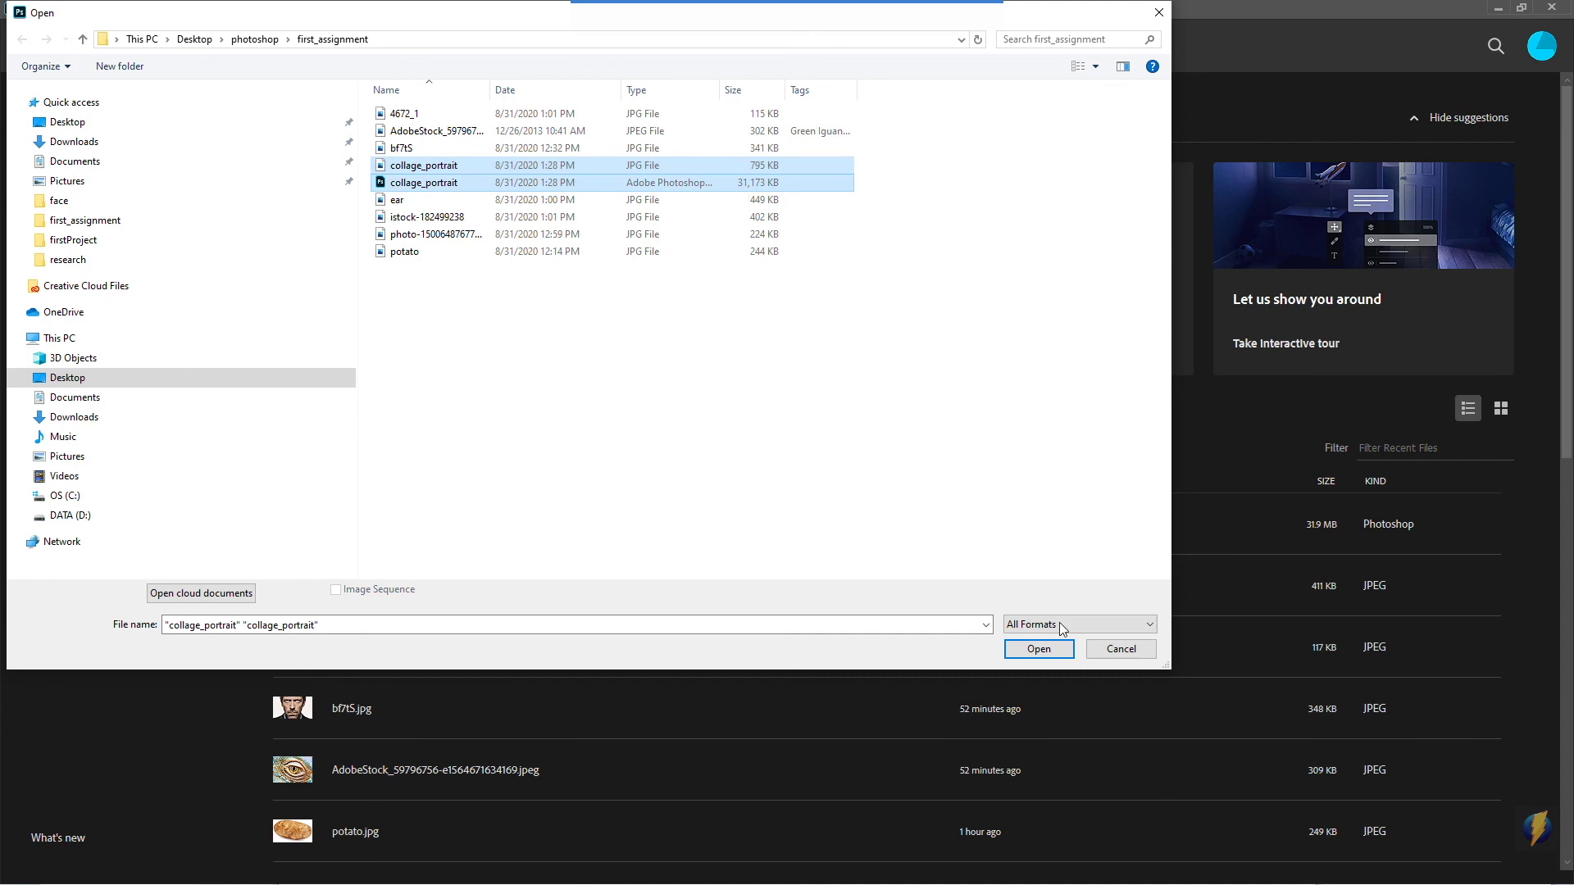
pyautogui.click(1045, 649)
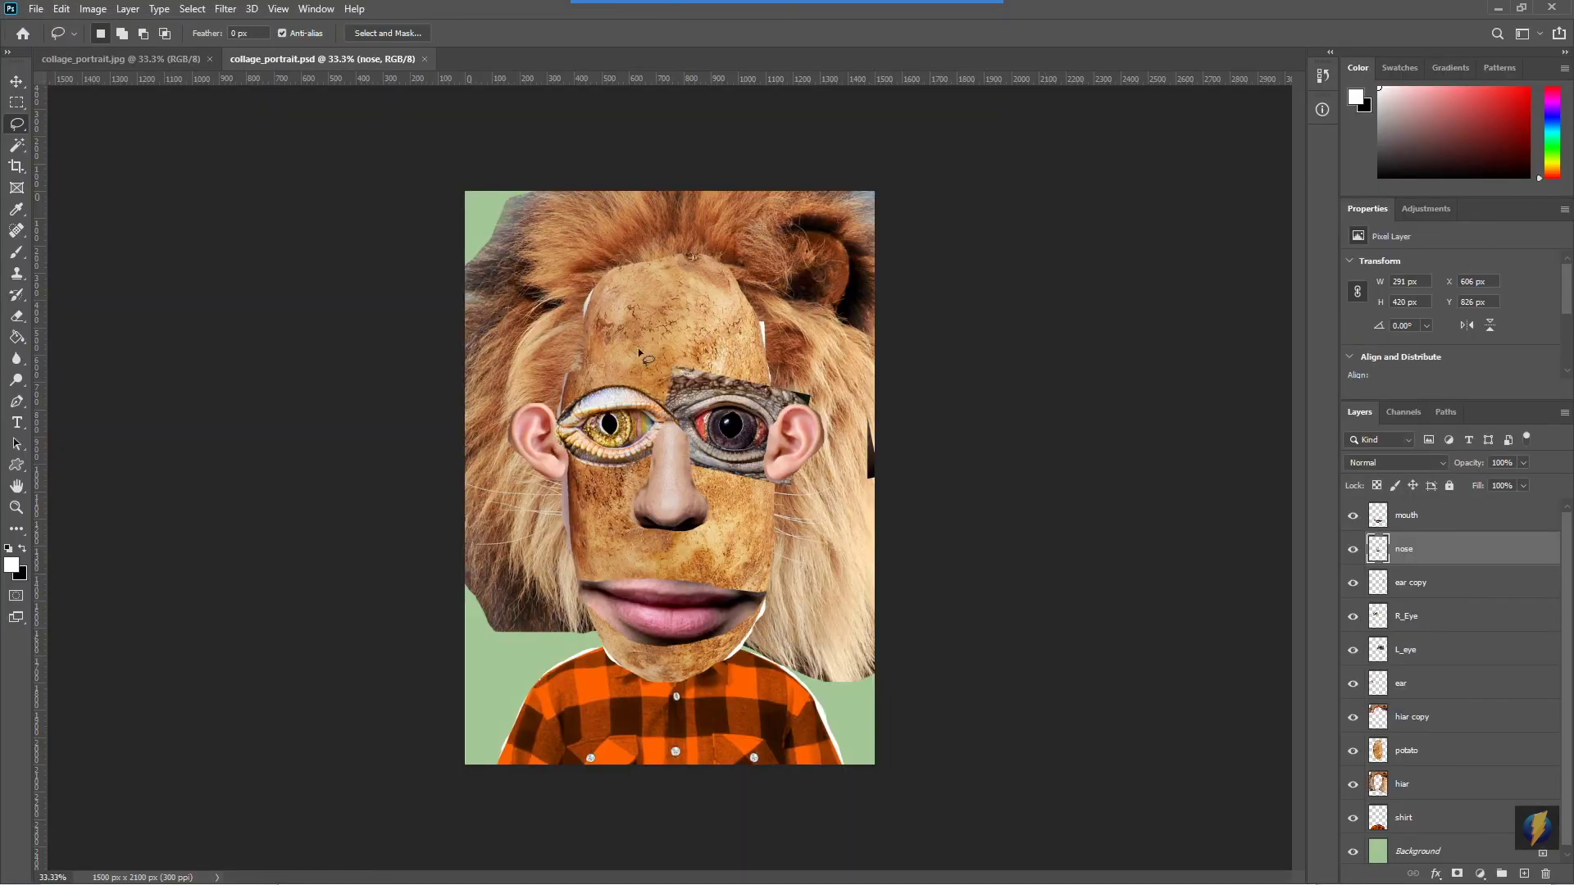
# Switch back and forth between collage_portrait.jpg and collage_portrait.psd to compare their layers, ending on the PSD
pyautogui.click(161, 64)
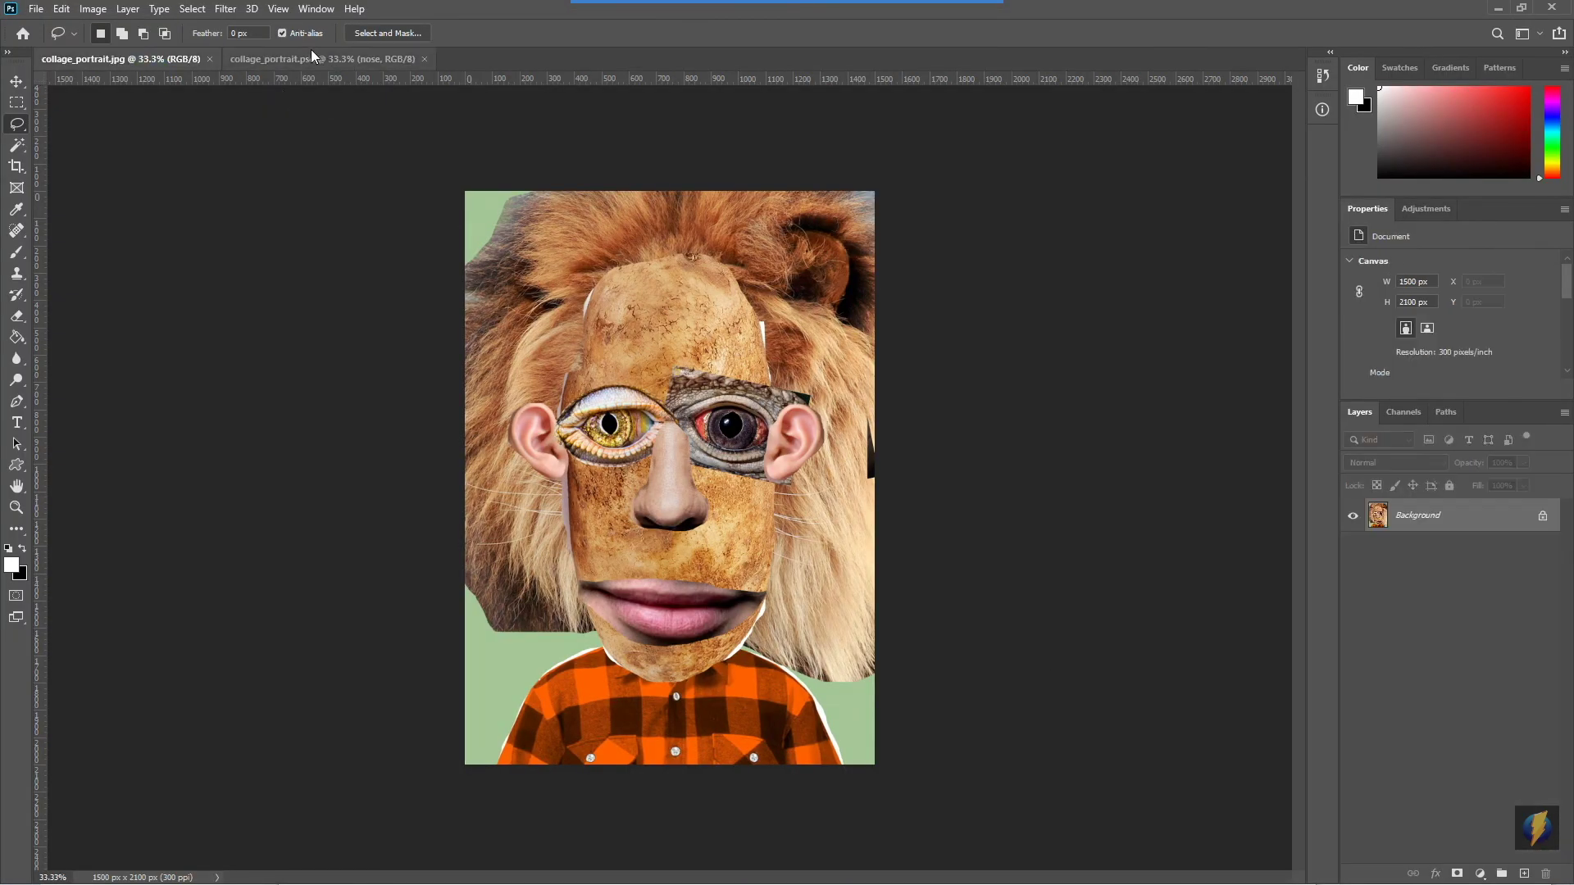
pyautogui.click(326, 59)
pyautogui.click(176, 58)
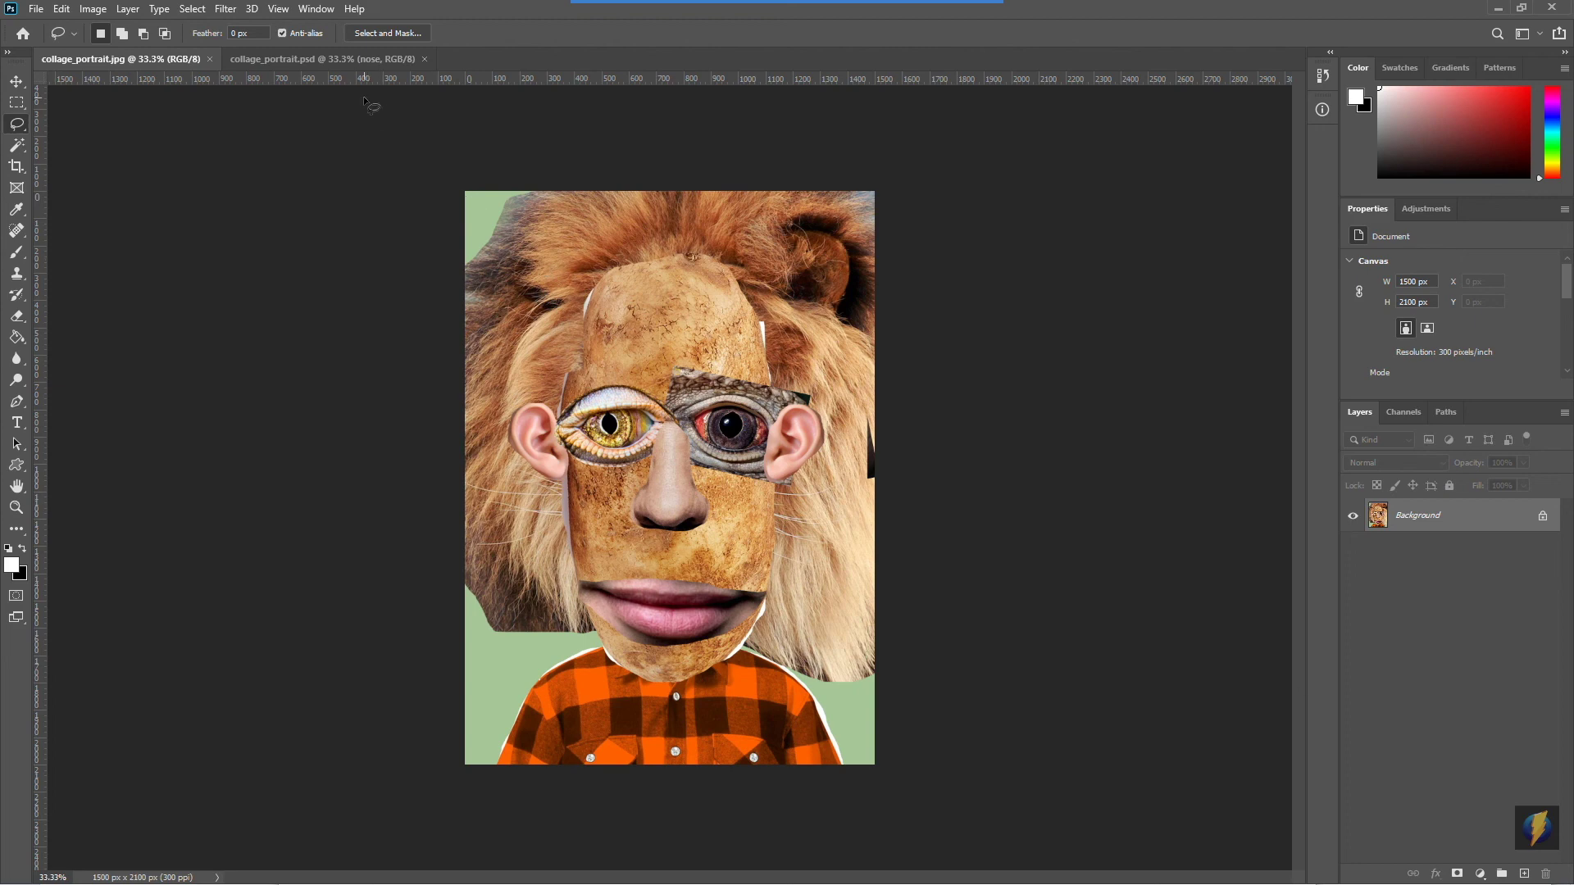
pyautogui.click(283, 58)
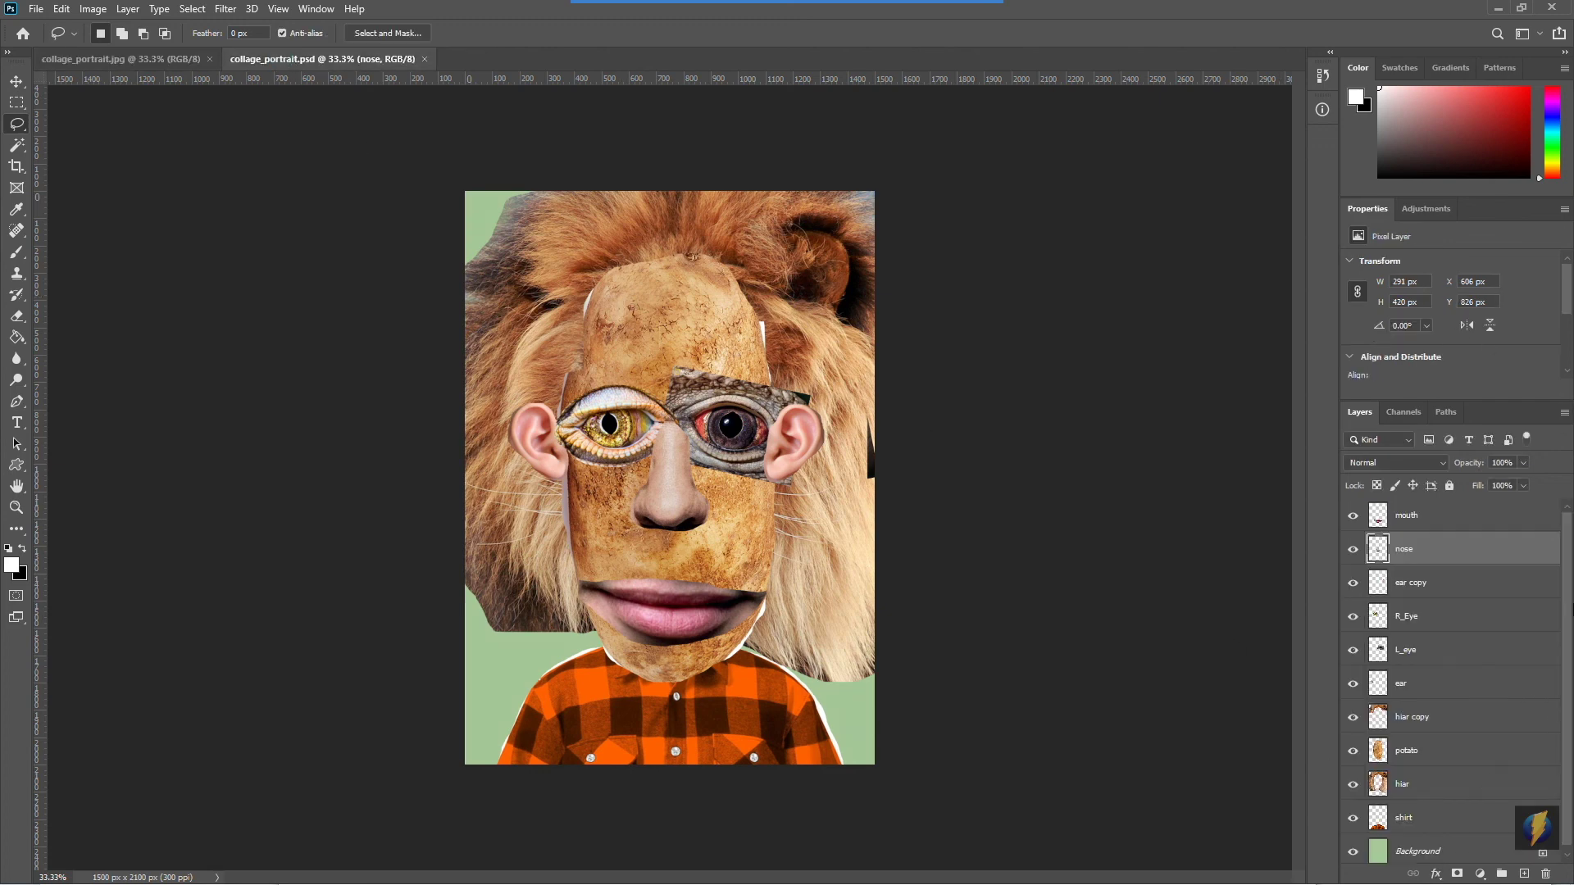
# Hide the mouth and nose layers and show them again to check that each is separate
pyautogui.click(1353, 515)
pyautogui.click(1353, 548)
pyautogui.click(1354, 514)
pyautogui.click(1354, 548)
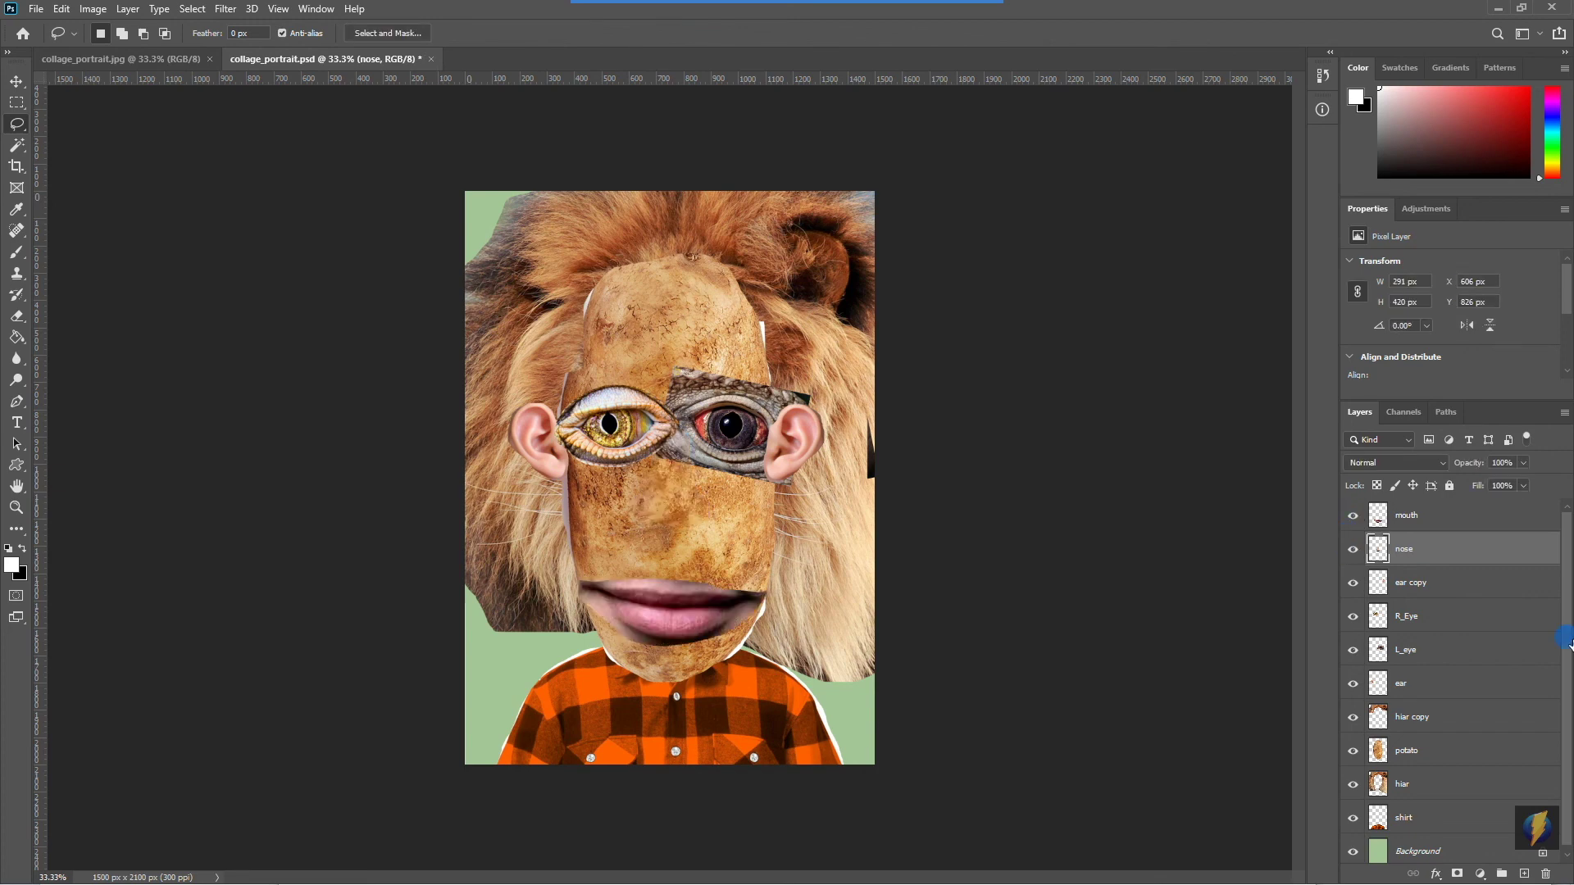